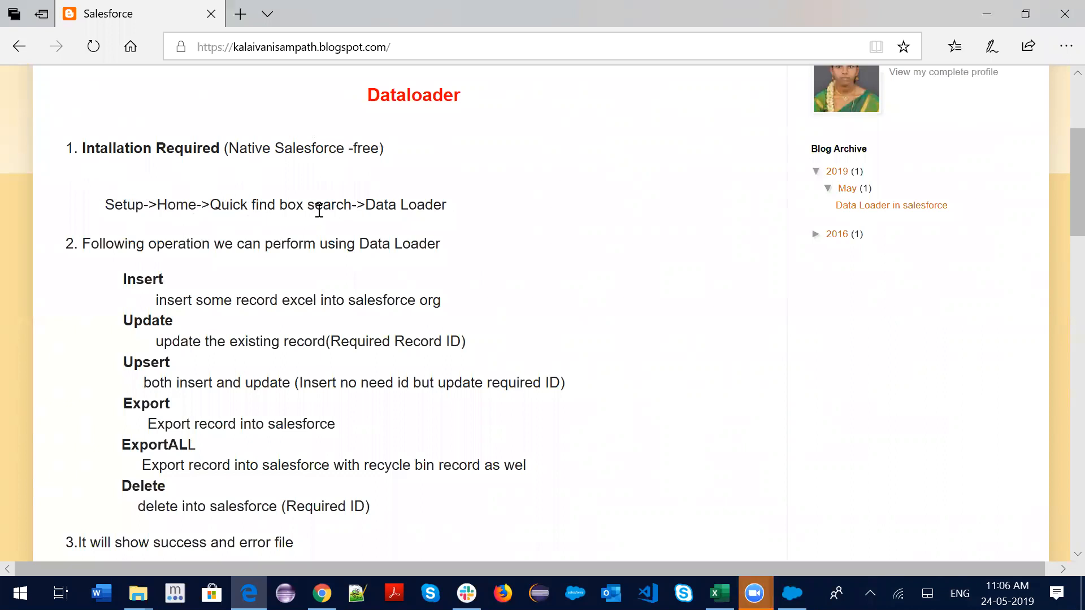
# Highlight 'Data Loader' in the blog's setup path, then close Chrome's Gmail, Blogger and Google search tabs
pyautogui.moveTo(366, 206); pyautogui.dragTo(448, 212)
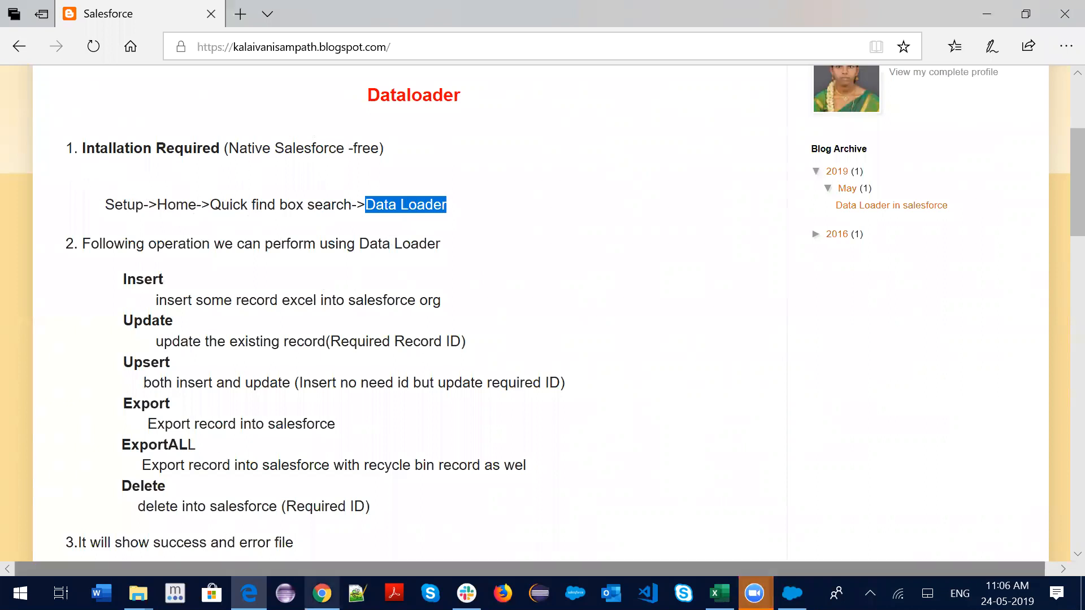
pyautogui.click(322, 594)
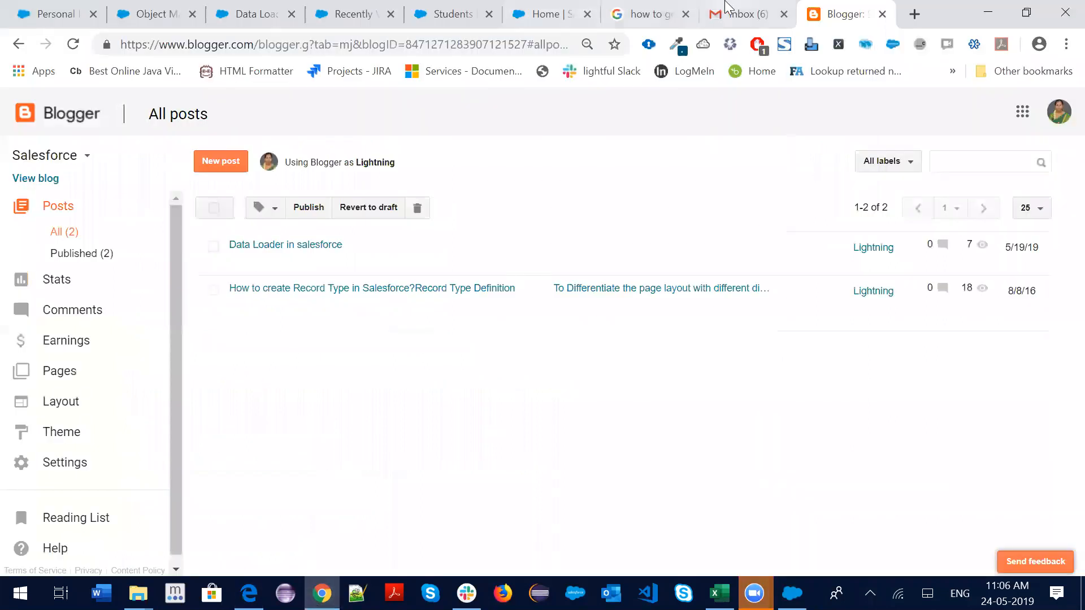
pyautogui.click(740, 14)
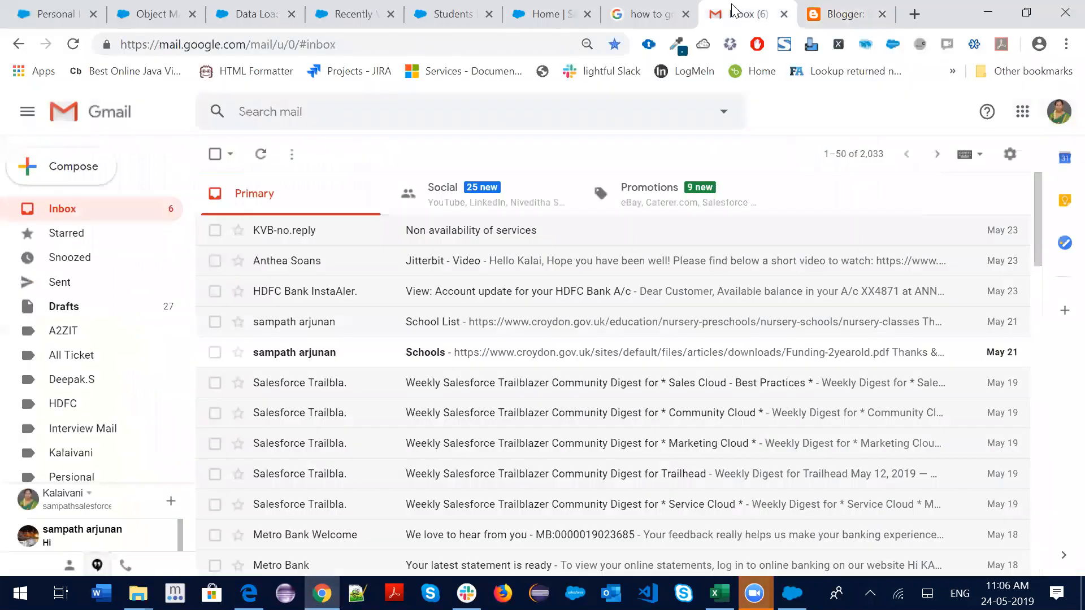
pyautogui.click(784, 15)
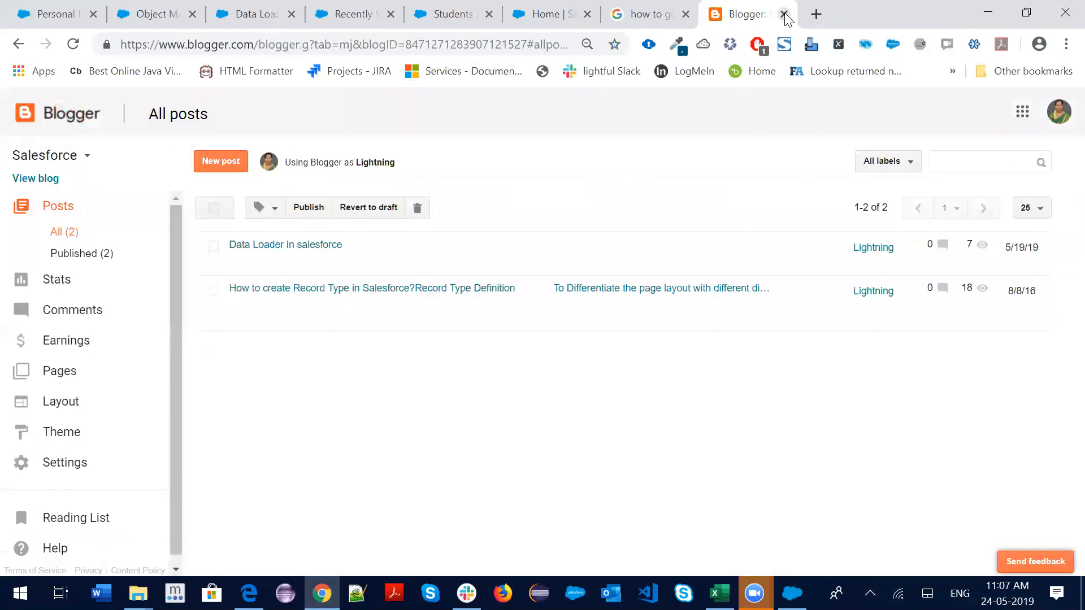
pyautogui.click(784, 14)
pyautogui.click(784, 14)
# Open Setup in a new tab and Quick Find 'data lo' to reach the Data Loader page
pyautogui.scroll(5, 378, 367)
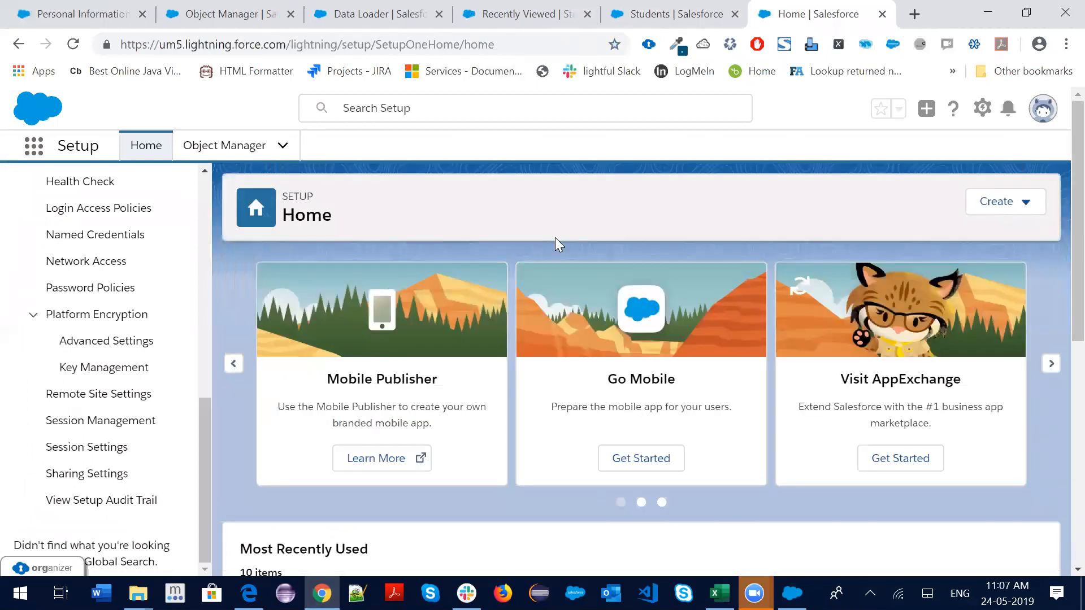
pyautogui.click(981, 109)
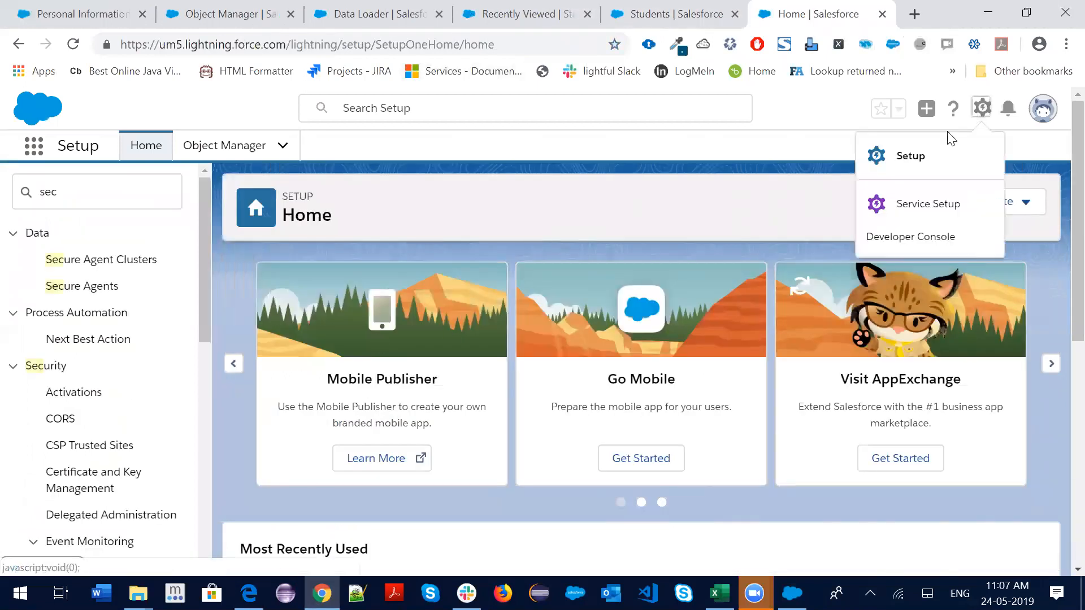
pyautogui.click(908, 155)
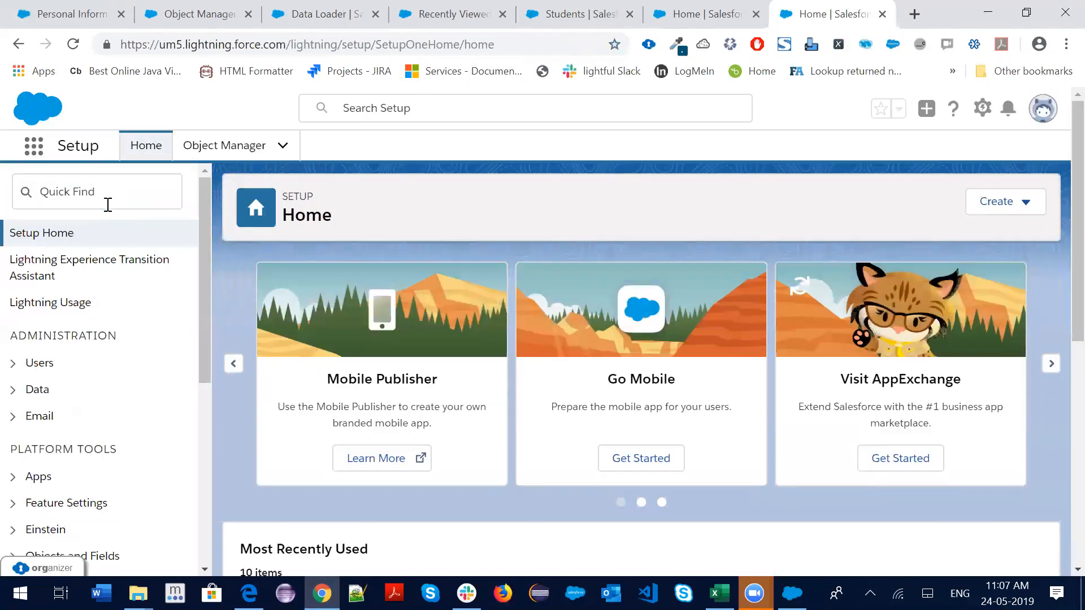
pyautogui.click(125, 191)
pyautogui.write('d')
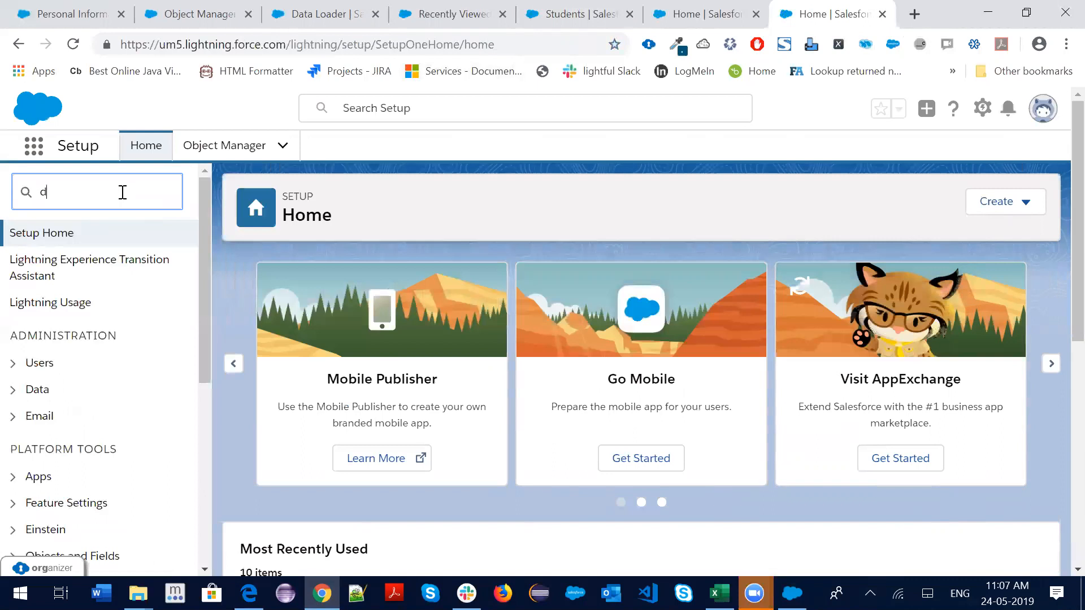
pyautogui.write('ata lo')
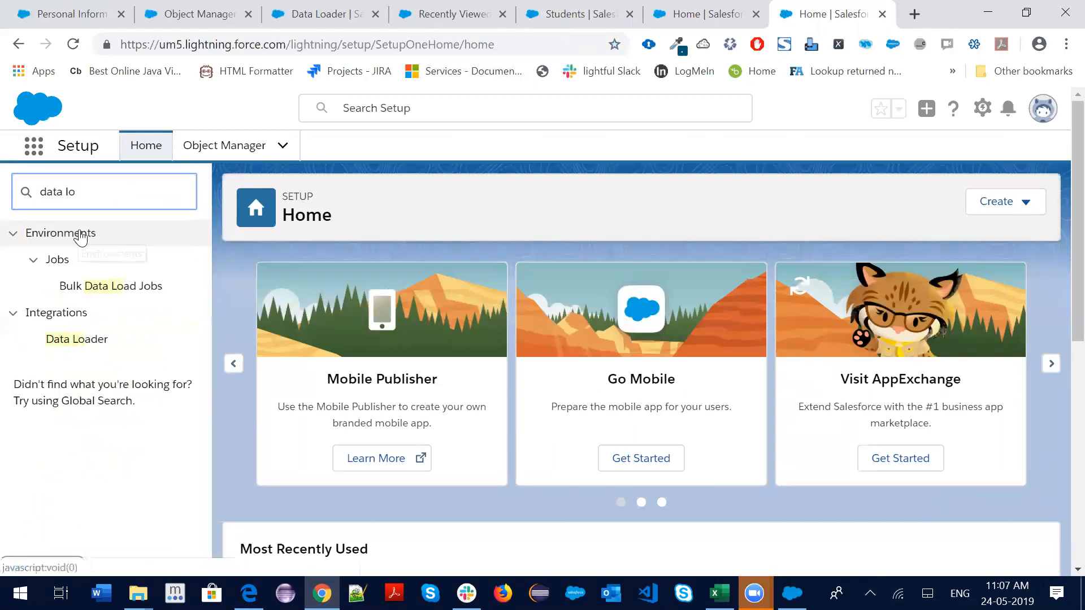
pyautogui.click(99, 343)
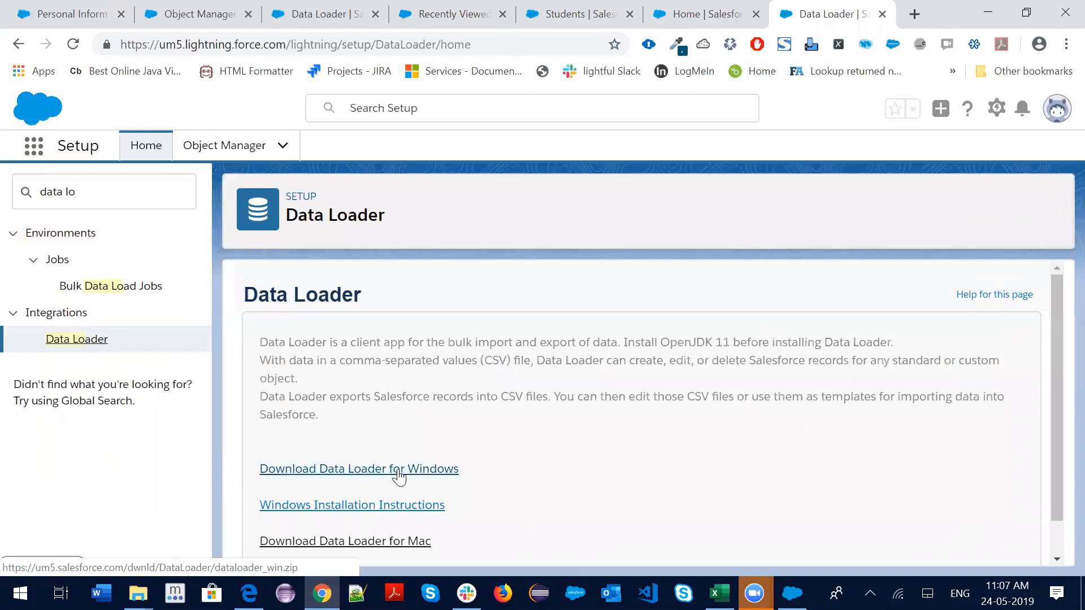
# Scroll to the Windows and Mac download links, then bring up the Data Loader 42.0.0 app
pyautogui.scroll(-1, 432, 474)
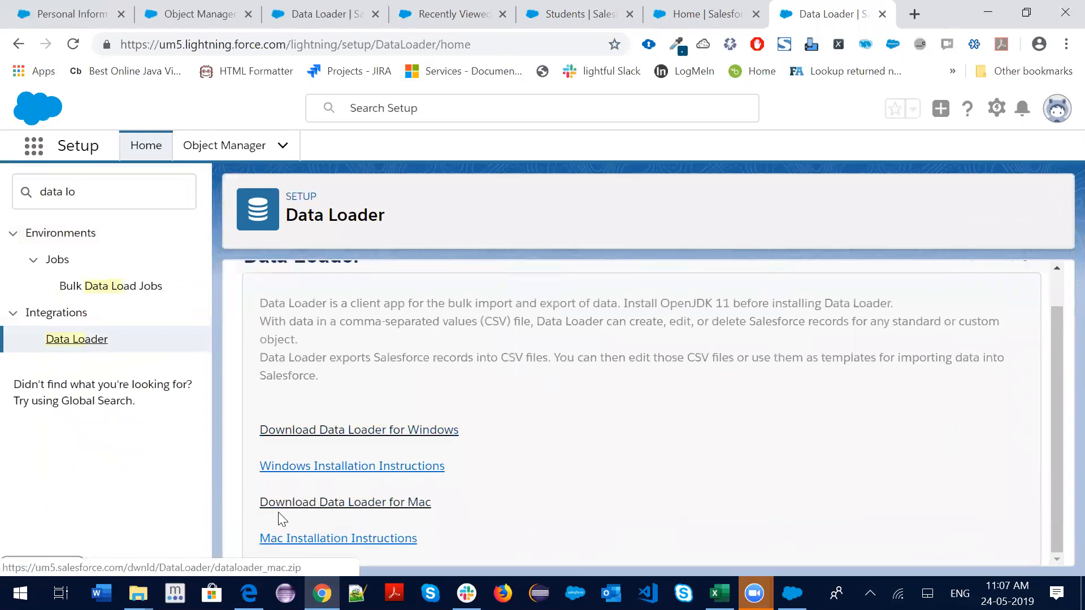
pyautogui.moveTo(443, 506); pyautogui.dragTo(259, 504)
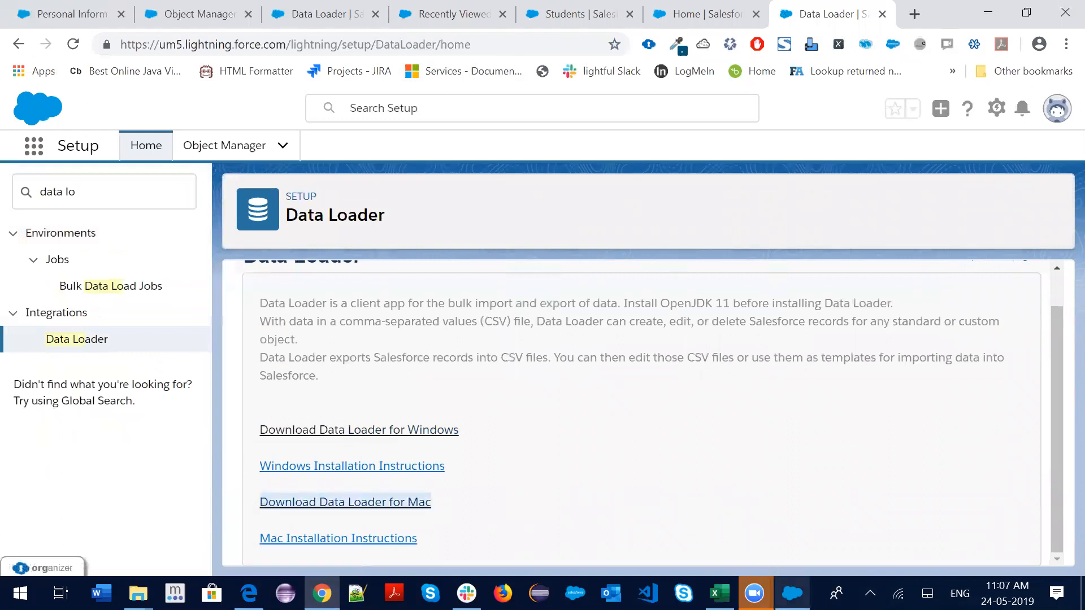
pyautogui.click(792, 594)
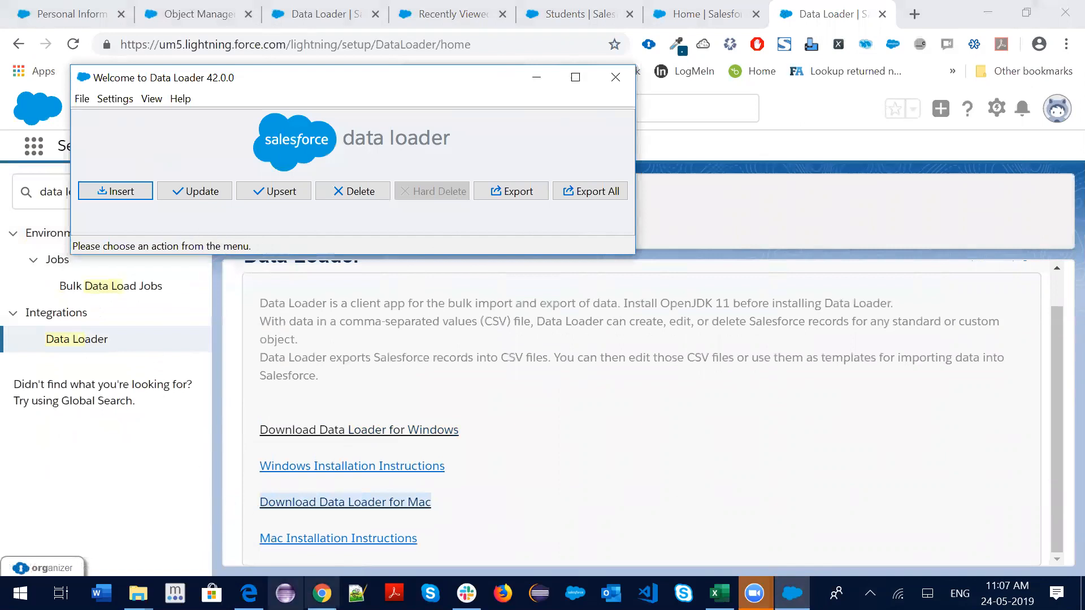
# Back on the Dataloader post, highlight the Insert, Update, Upsert, Export and ExportALL operations
pyautogui.click(249, 593)
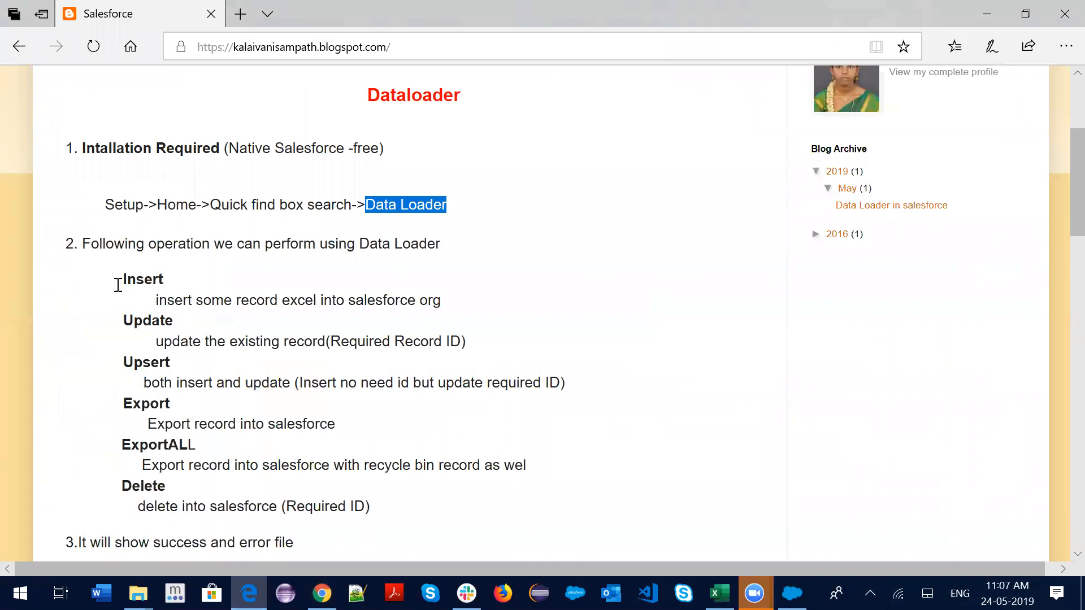
pyautogui.doubleClick(121, 280)
pyautogui.doubleClick(127, 320)
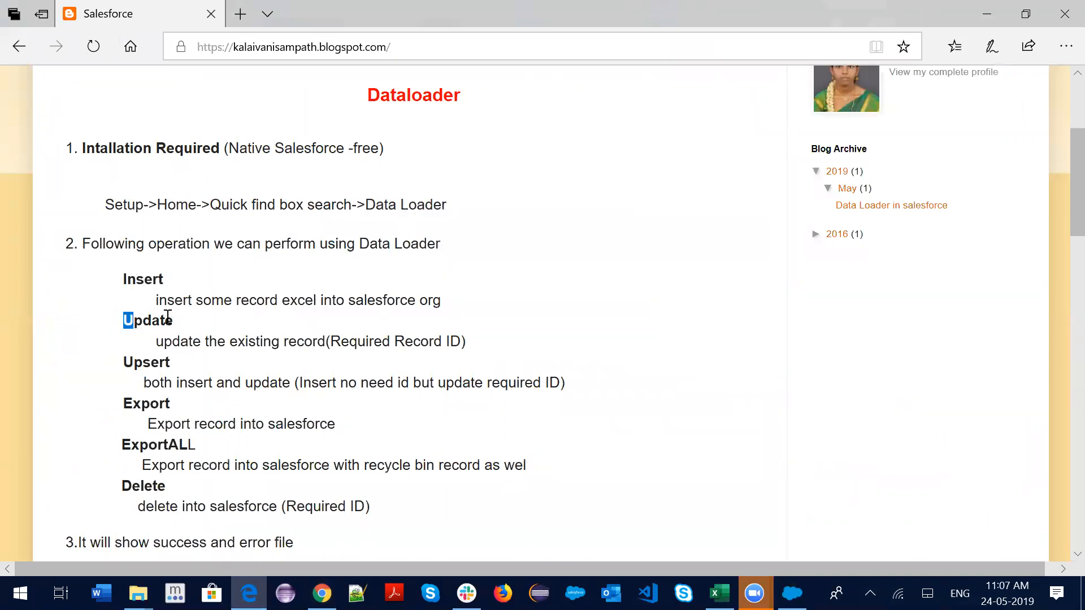
pyautogui.doubleClick(131, 362)
pyautogui.doubleClick(127, 403)
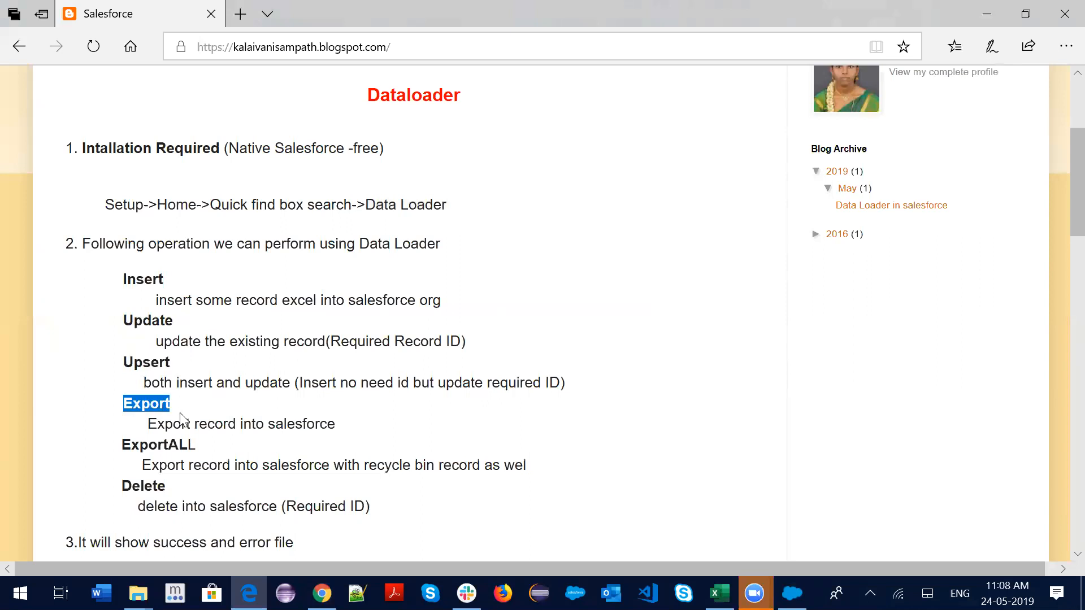
pyautogui.moveTo(131, 445); pyautogui.dragTo(198, 444)
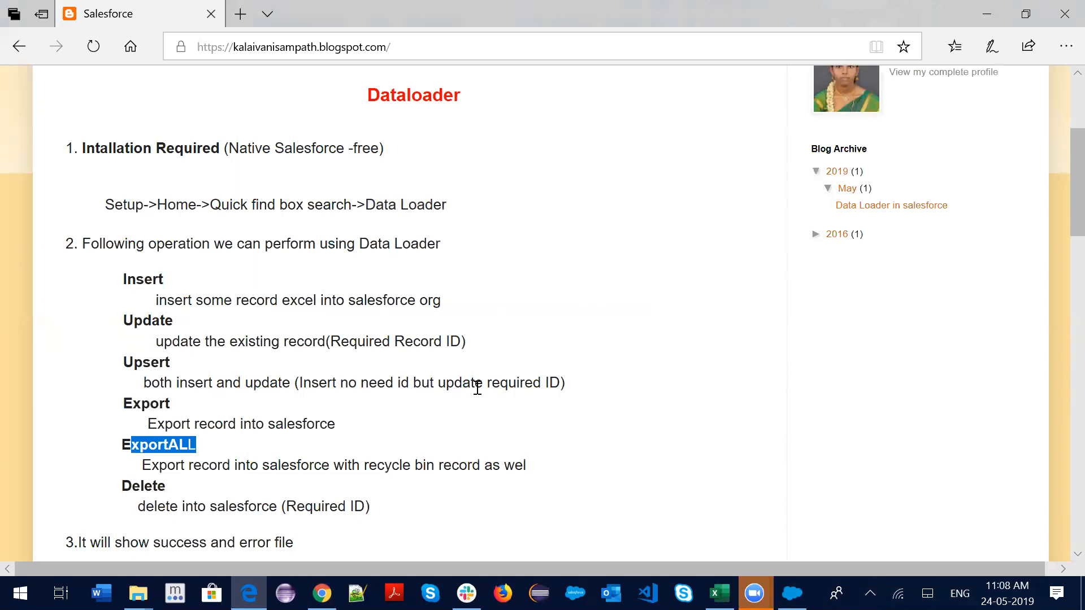
# Highlight the Required ID notes for the Upsert and Delete operations
pyautogui.moveTo(508, 383); pyautogui.dragTo(565, 373)
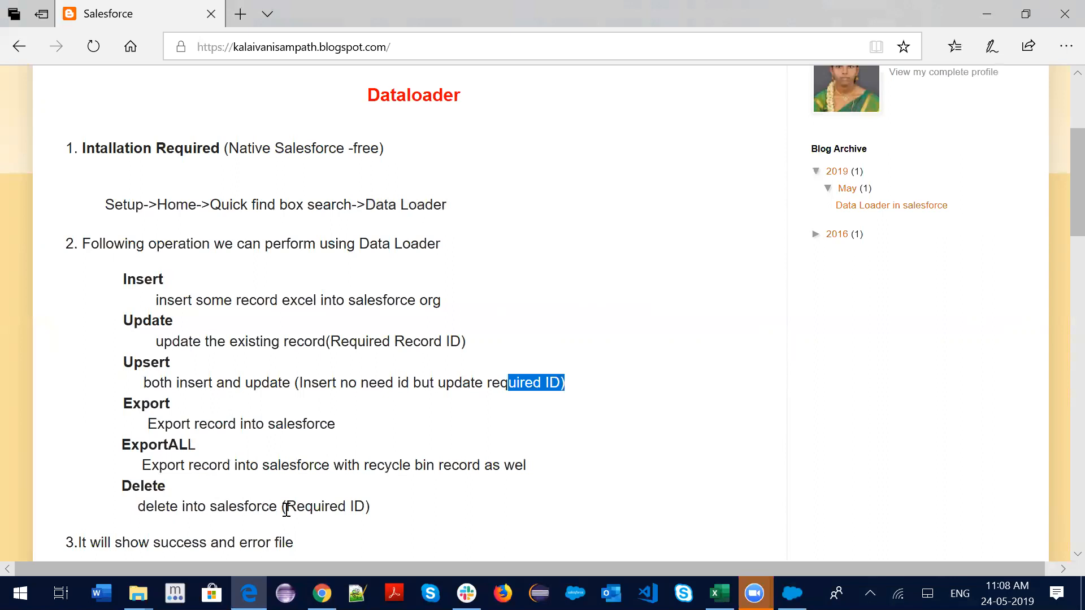
pyautogui.moveTo(286, 507); pyautogui.dragTo(398, 497)
pyautogui.scroll(-1, 226, 449)
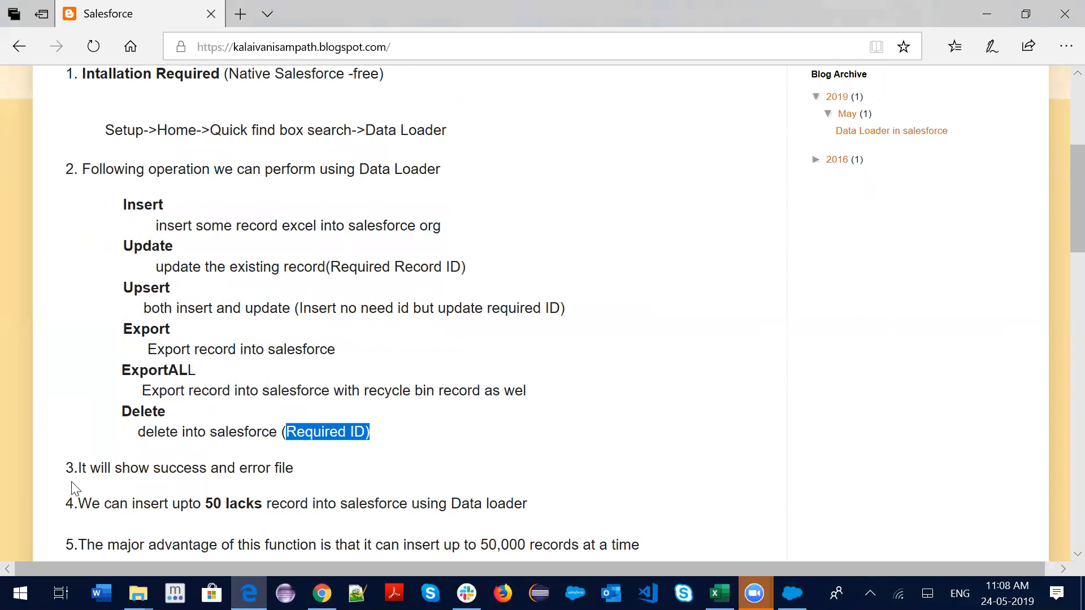
# Highlight the success and error file note and the 50 lakh record limit
pyautogui.moveTo(293, 469); pyautogui.dragTo(116, 479)
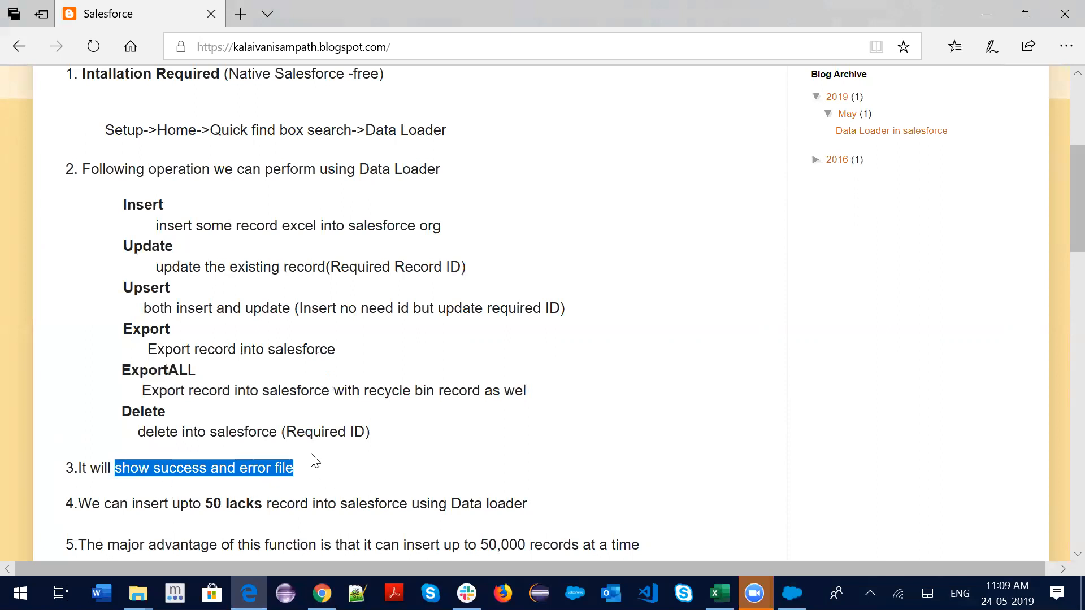
pyautogui.scroll(-1, 226, 492)
pyautogui.click(207, 432)
pyautogui.moveTo(207, 432); pyautogui.dragTo(496, 427)
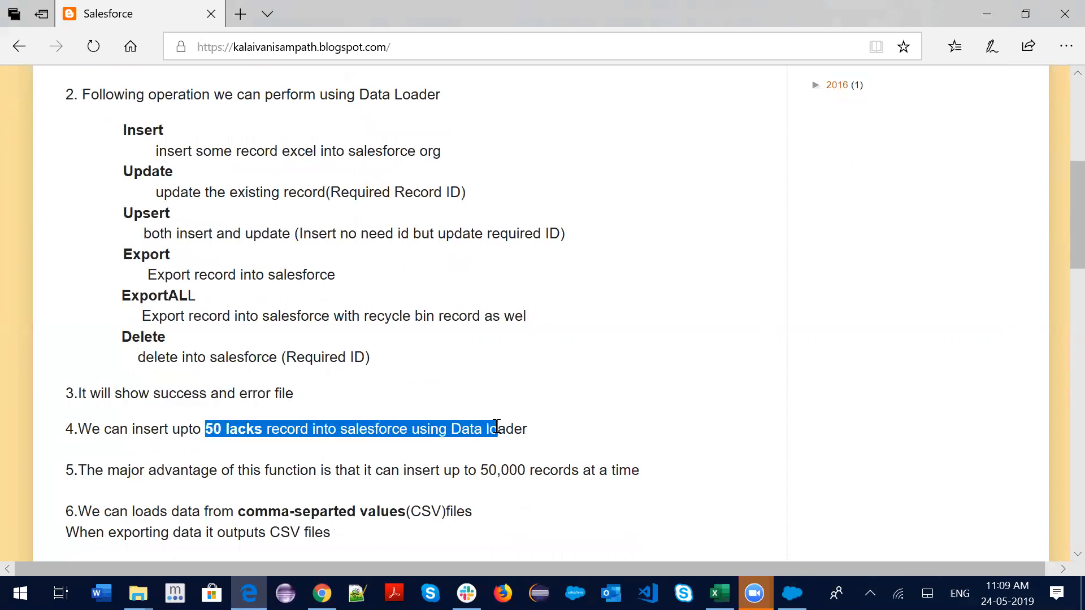
pyautogui.click(470, 465)
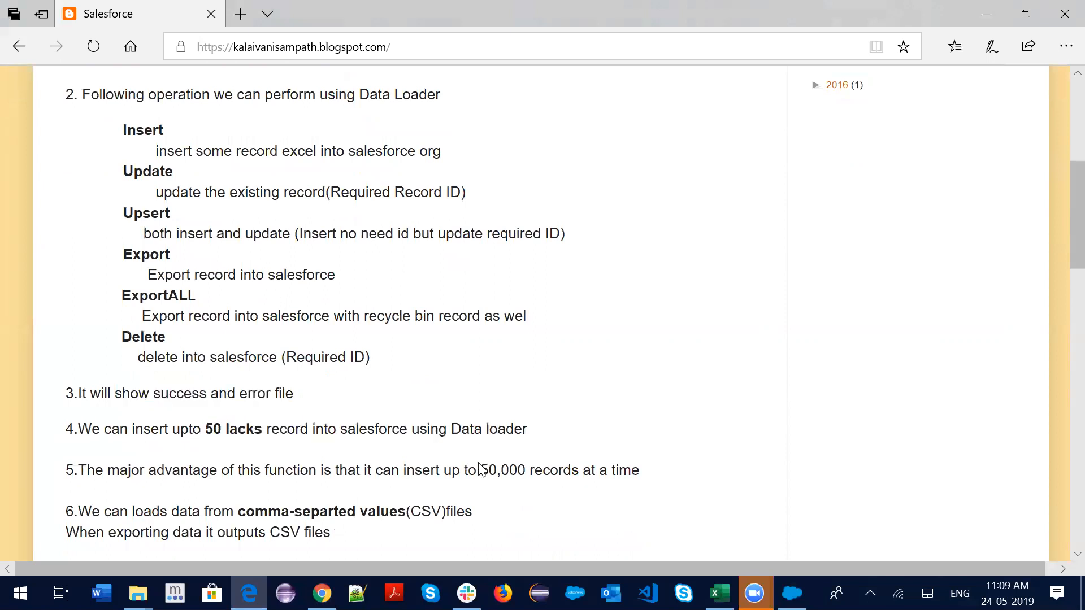
# Highlight the 50,000-records-at-a-time and comma-separated CSV notes, then restore the Data Loader window
pyautogui.scroll(-1, 469, 469)
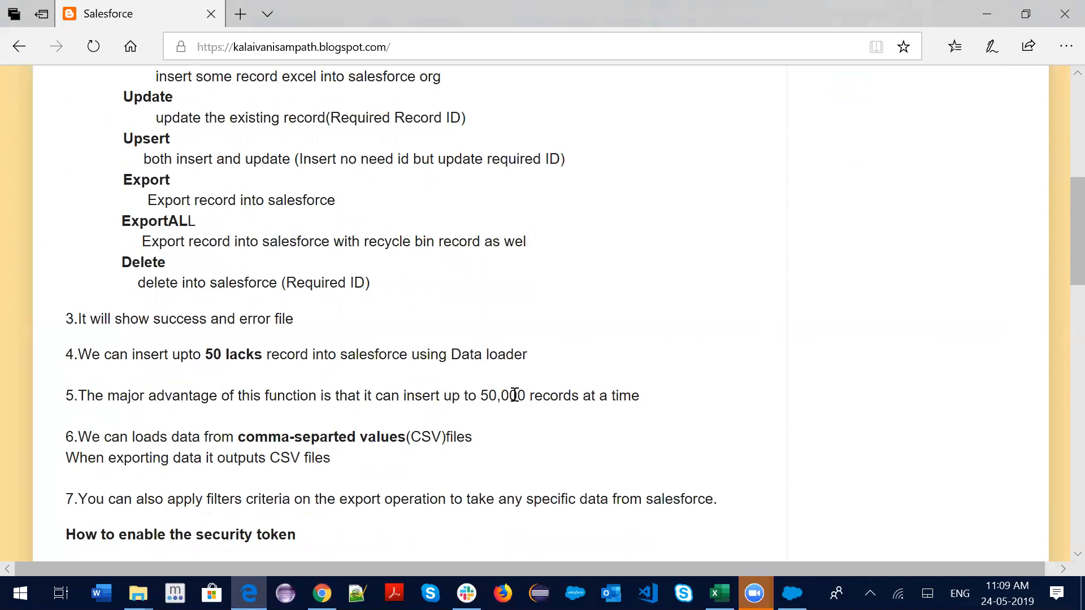
pyautogui.moveTo(632, 396); pyautogui.dragTo(498, 396)
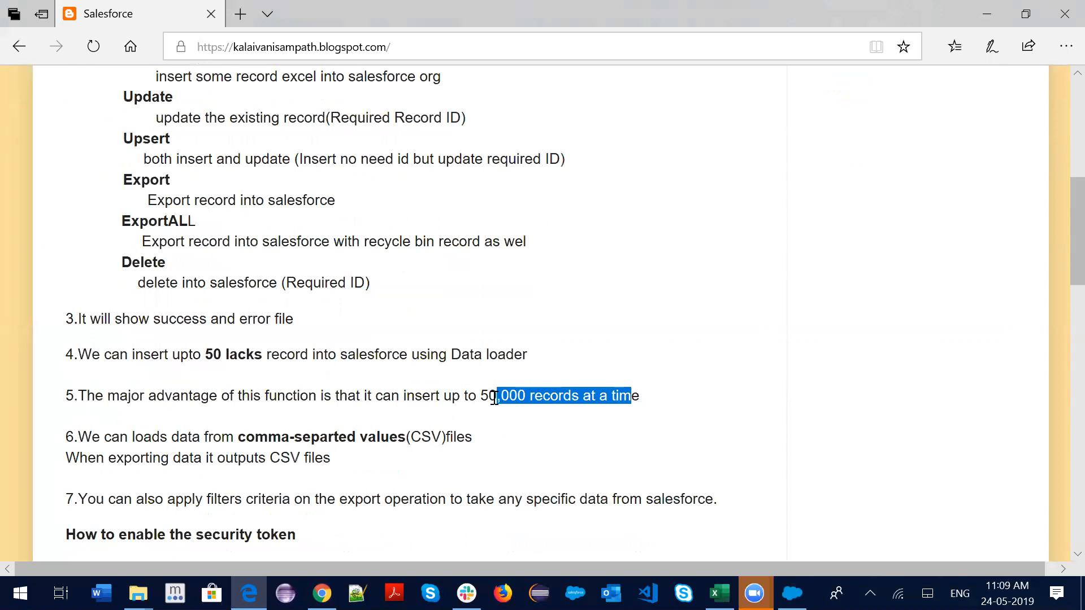
pyautogui.scroll(-1, 134, 460)
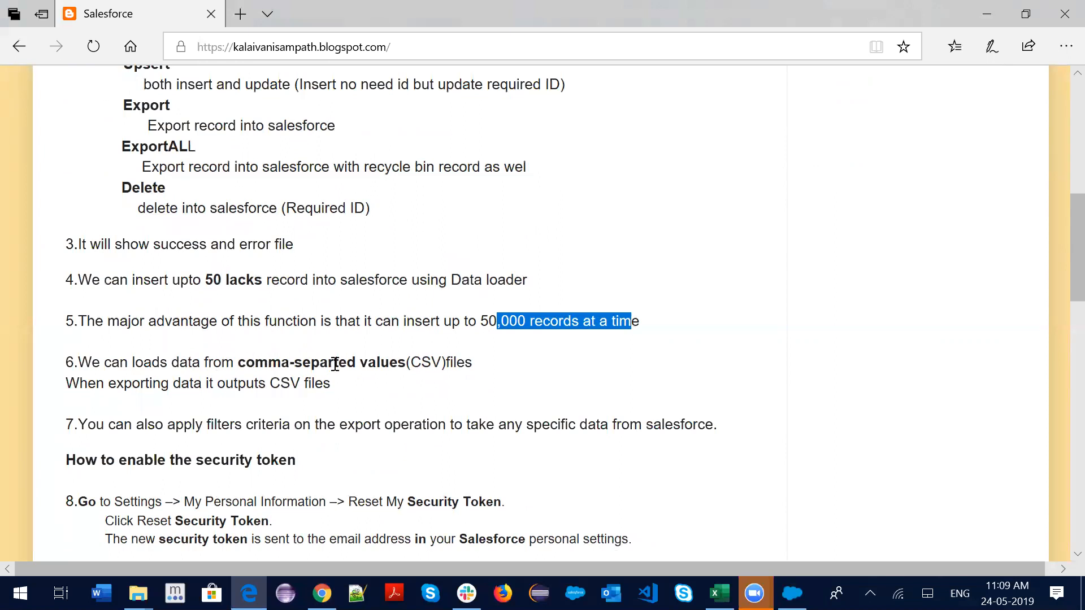
pyautogui.moveTo(404, 366); pyautogui.dragTo(240, 364)
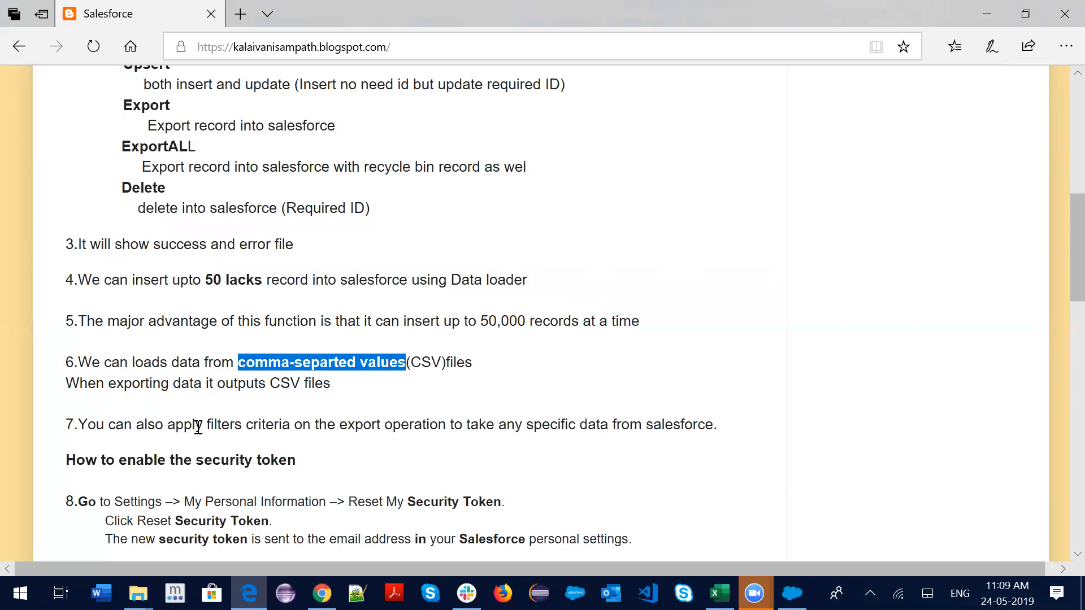
pyautogui.moveTo(269, 385); pyautogui.dragTo(324, 388)
pyautogui.scroll(-3, 323, 389)
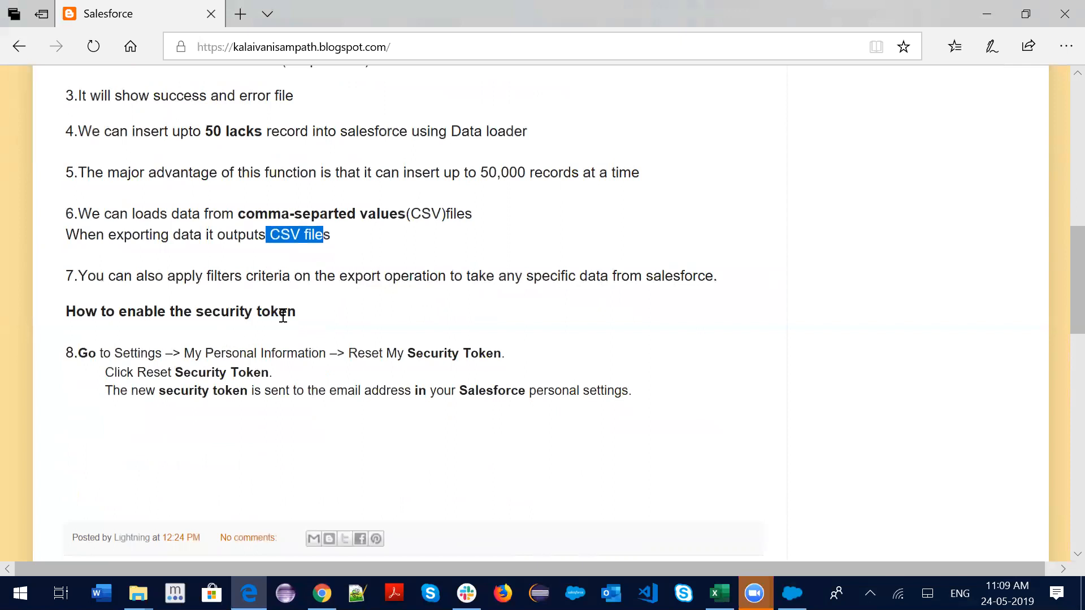
pyautogui.click(305, 317)
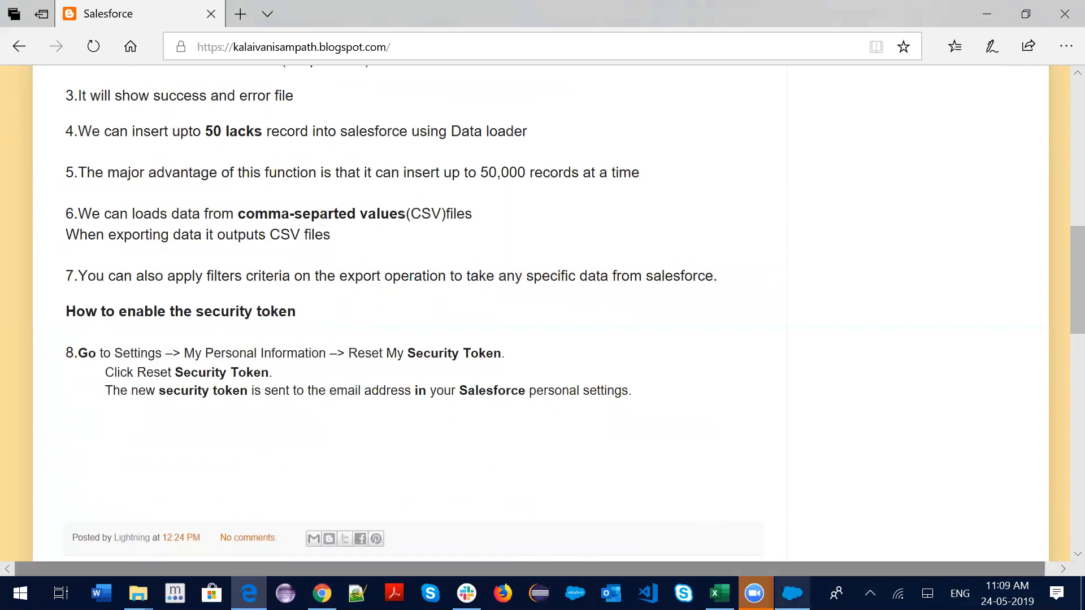
pyautogui.click(792, 594)
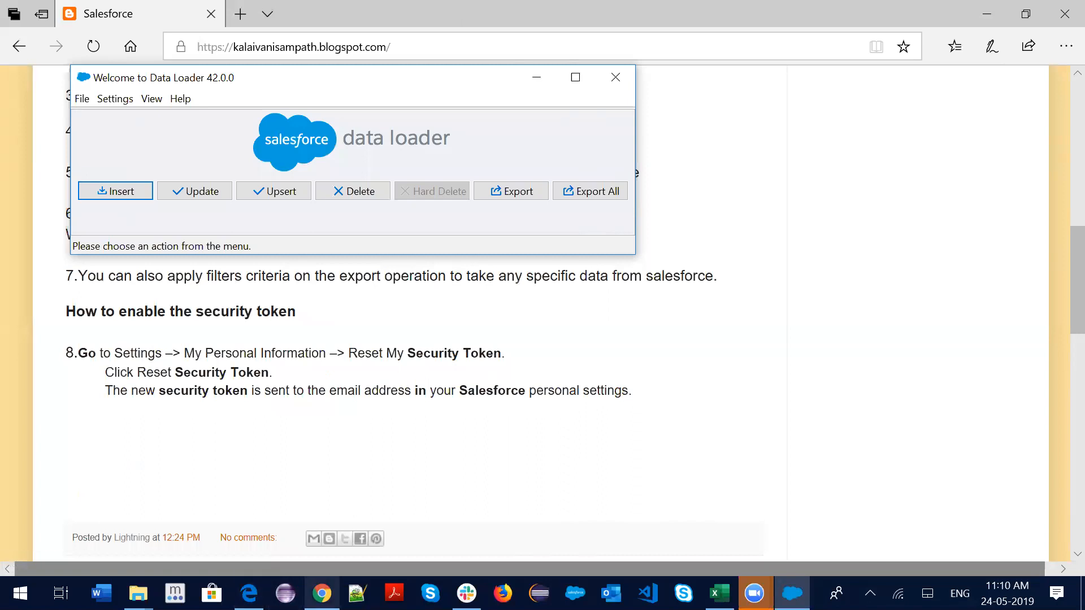
# From the Salesforce Setup tab, launch the School Management app via the App Launcher
pyautogui.click(322, 593)
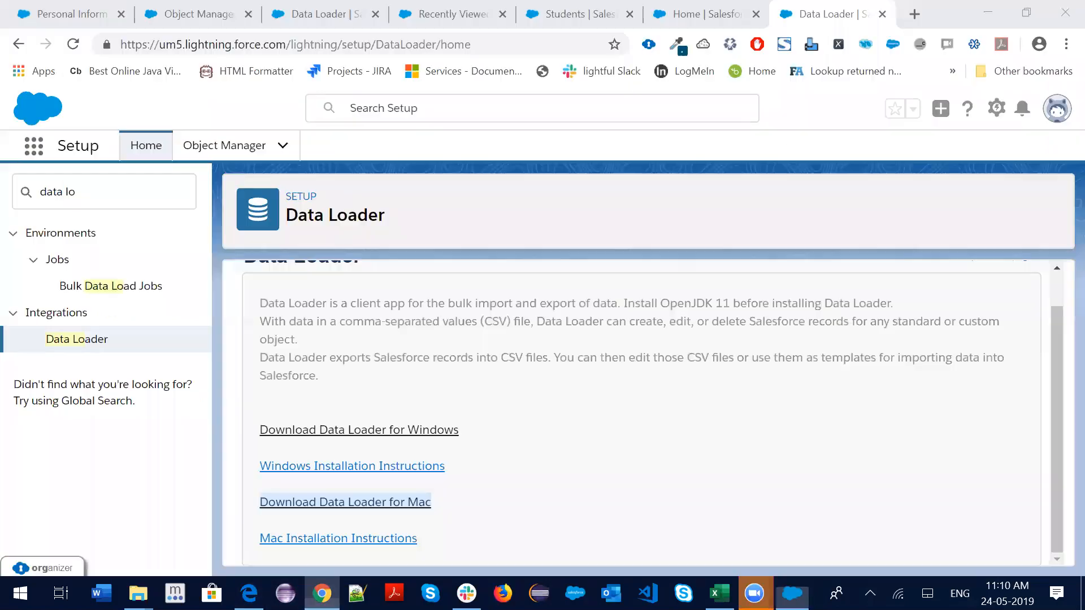
pyautogui.click(32, 146)
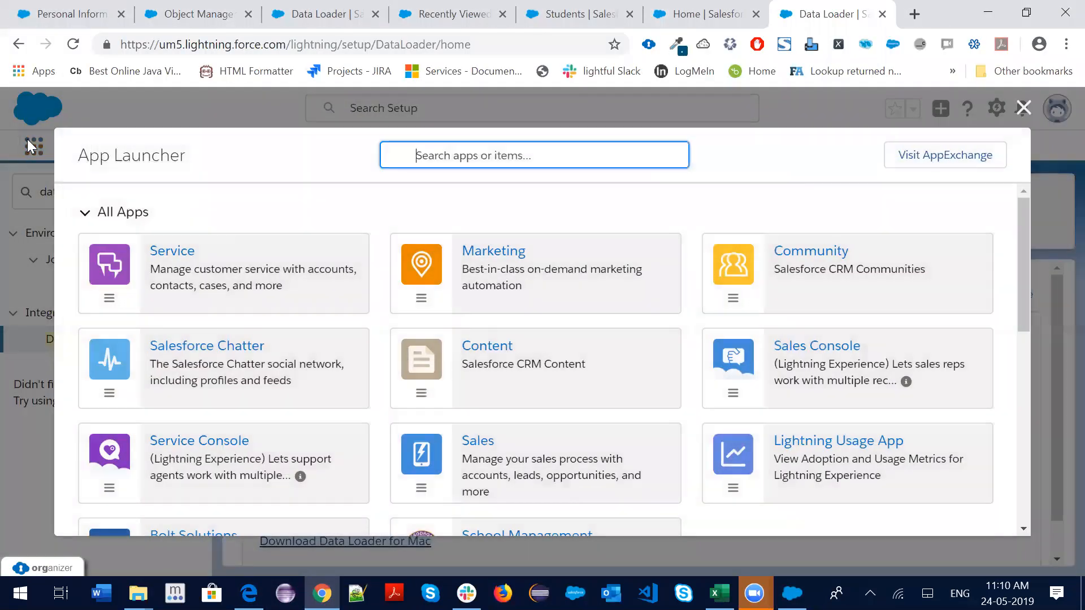
pyautogui.scroll(-3, 458, 390)
pyautogui.click(489, 383)
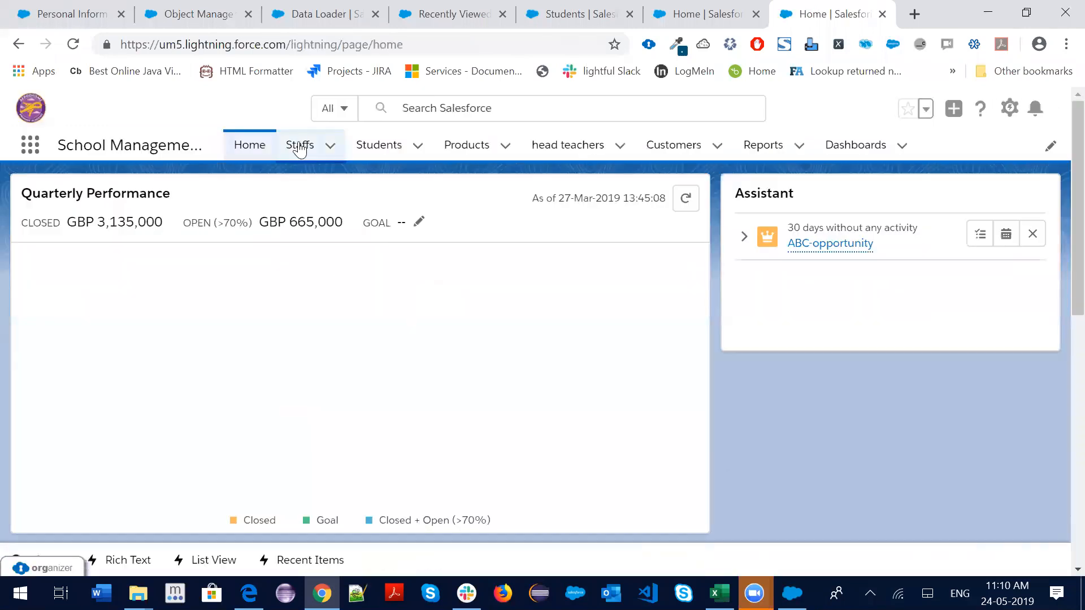
# Start a New Student record and note its required Phone, Gender and First Name fields
pyautogui.click(299, 146)
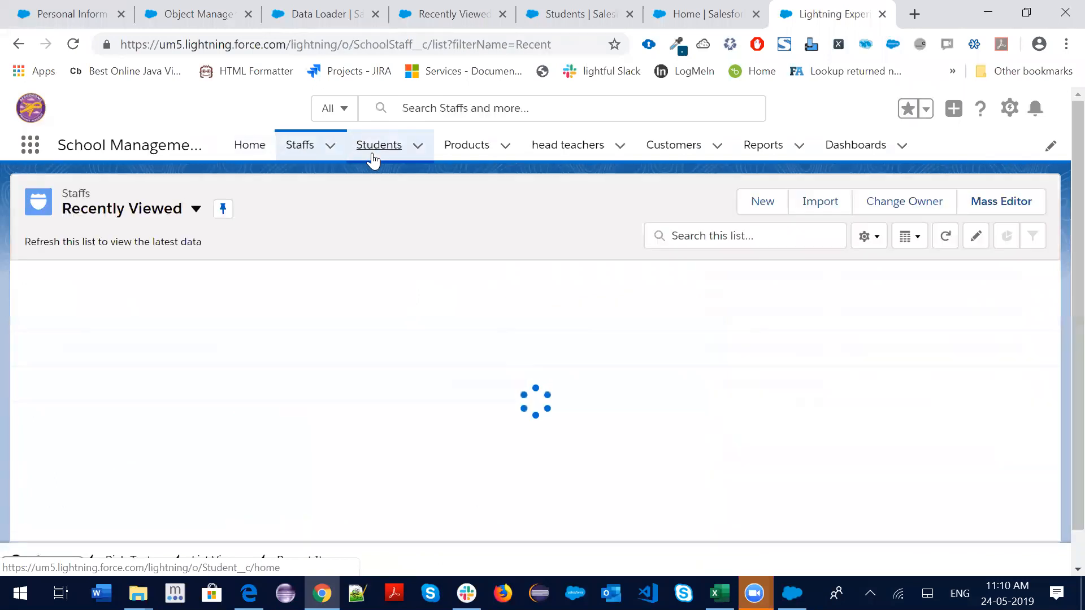
pyautogui.click(374, 156)
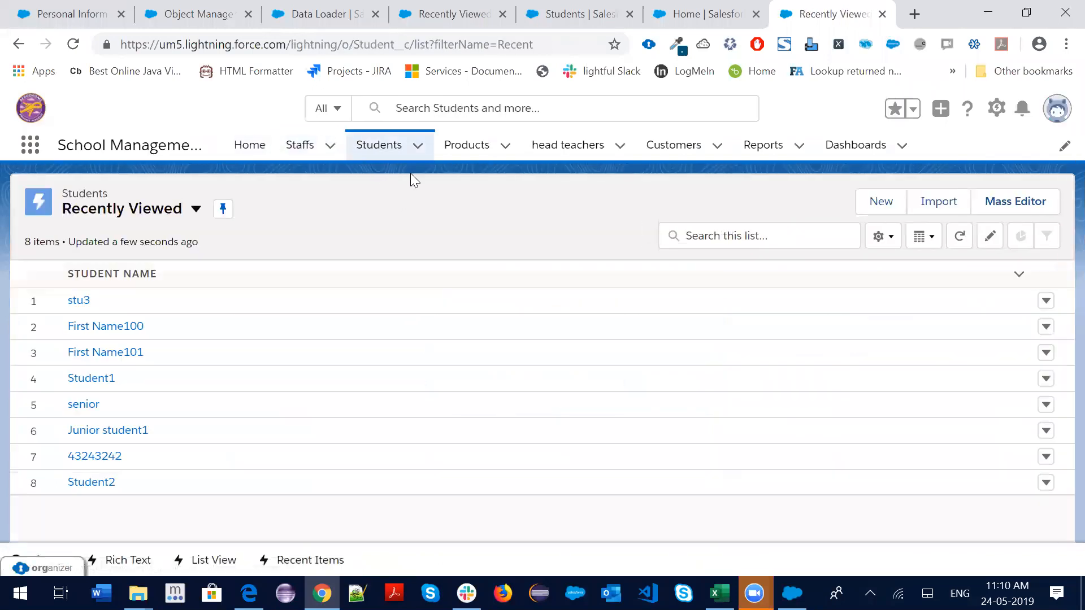
pyautogui.click(418, 145)
pyautogui.click(410, 183)
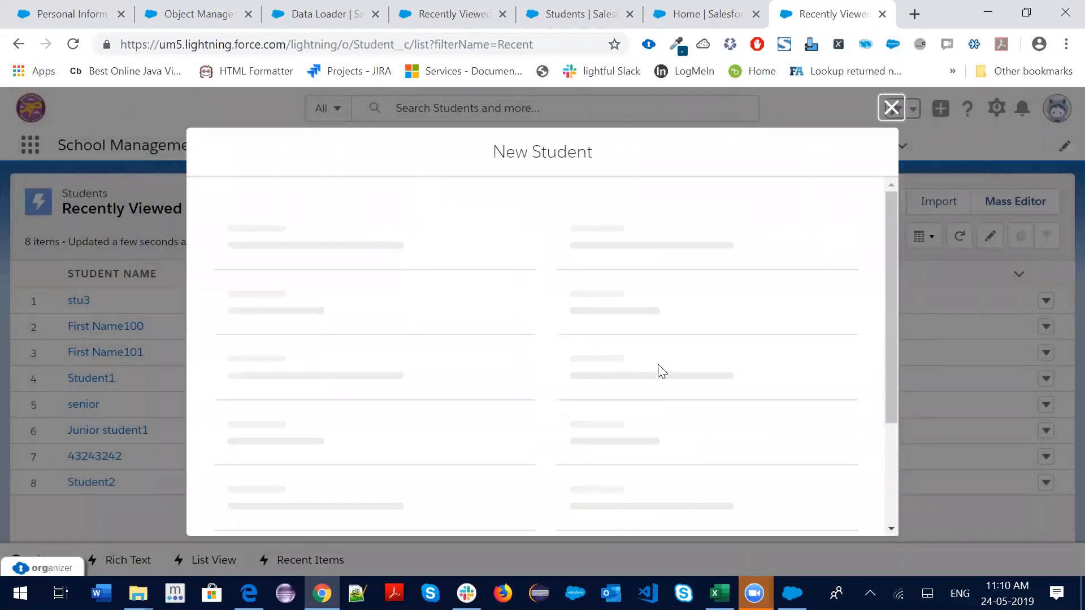
pyautogui.scroll(-15, 705, 361)
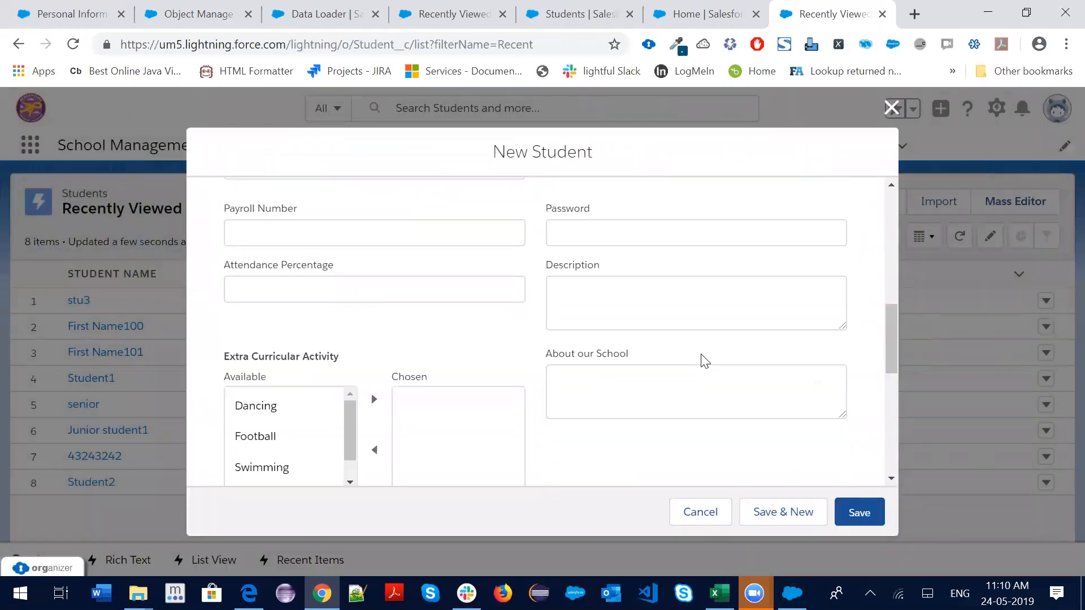
pyautogui.scroll(-1, 588, 356)
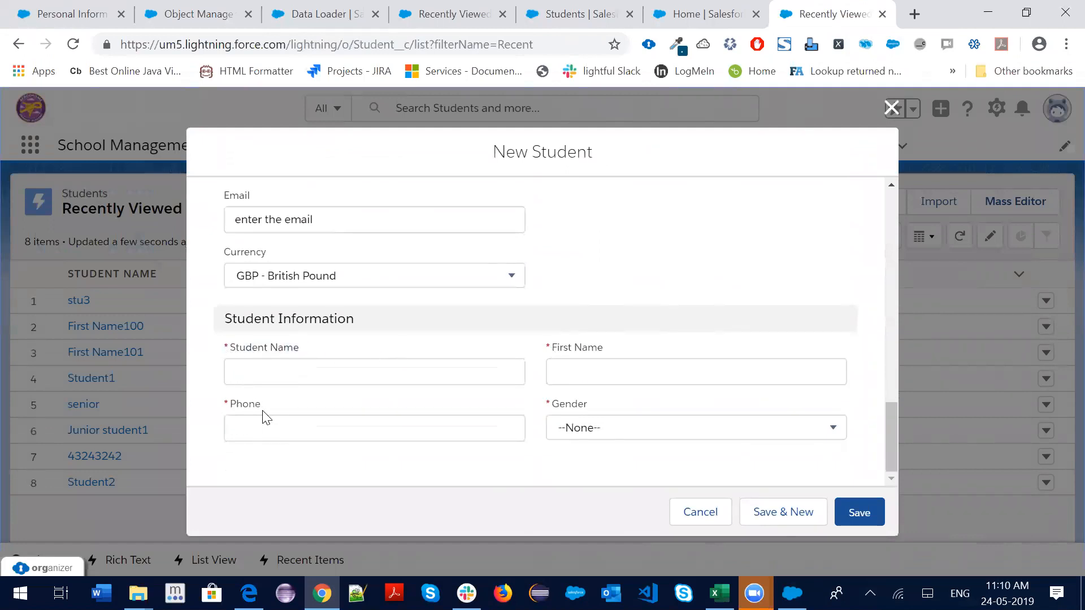
pyautogui.moveTo(223, 407); pyautogui.dragTo(274, 402)
pyautogui.moveTo(587, 407); pyautogui.dragTo(544, 391)
pyautogui.moveTo(610, 348); pyautogui.dragTo(540, 351)
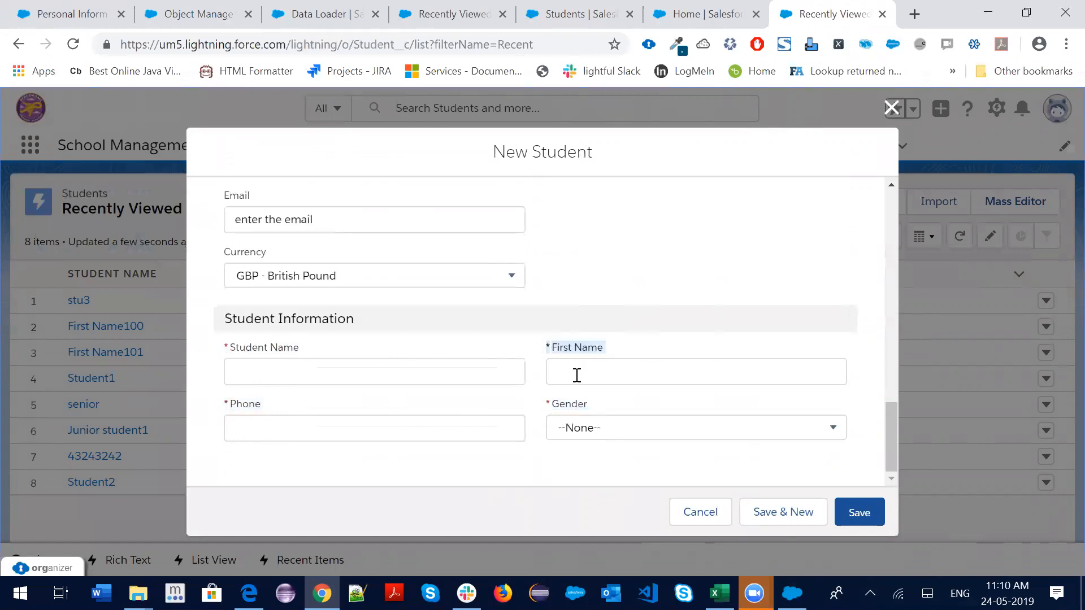
# Check the required SchoolStaff lookup's staff suggestions, then close the form without saving
pyautogui.scroll(10, 577, 376)
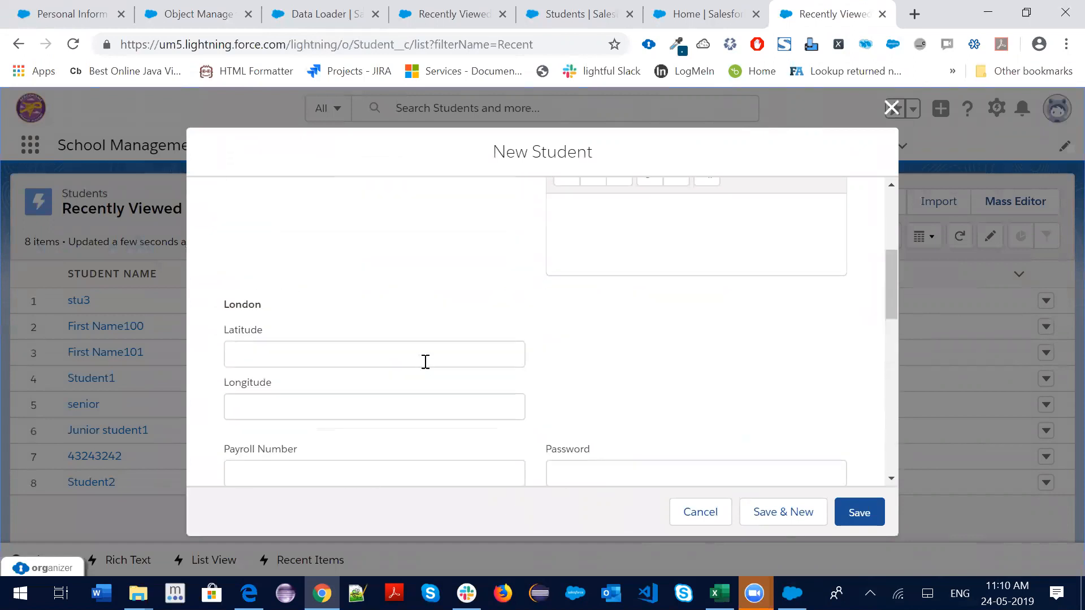
pyautogui.scroll(5, 664, 371)
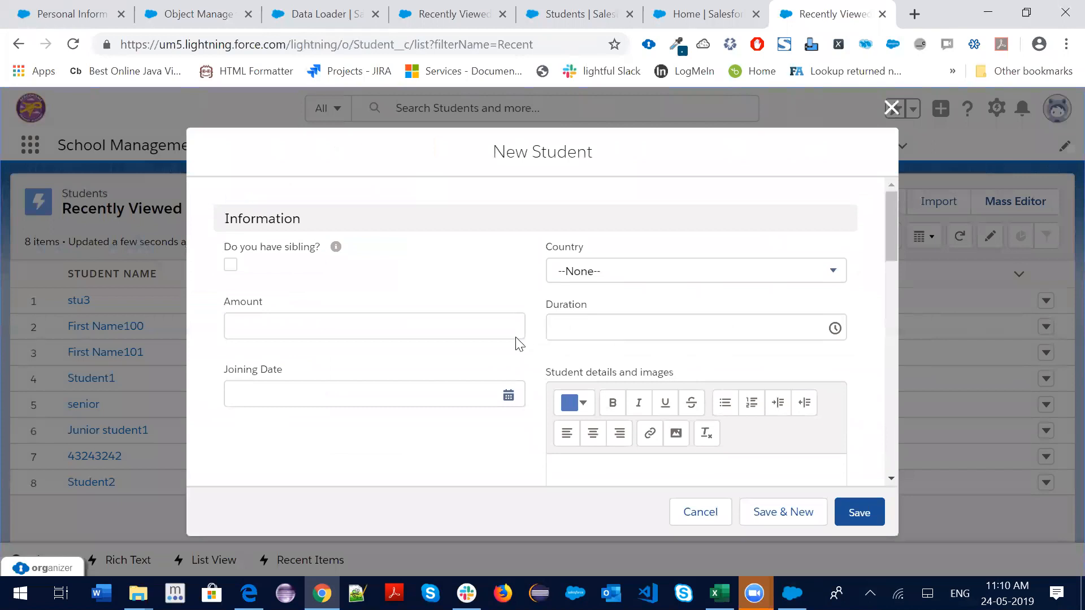
pyautogui.scroll(-12, 470, 382)
pyautogui.scroll(-2, 618, 385)
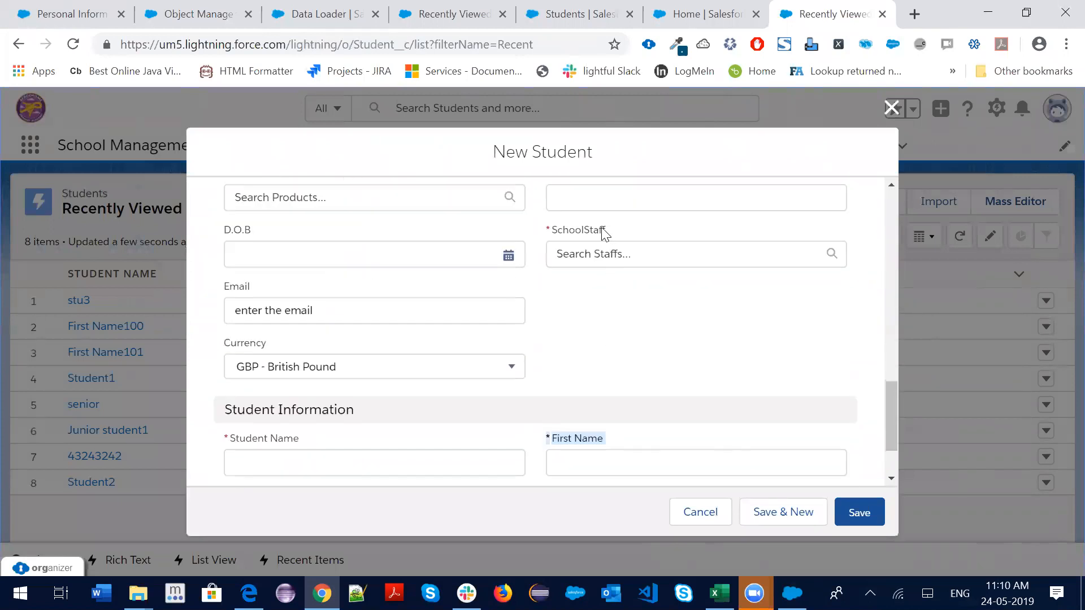
pyautogui.moveTo(622, 233); pyautogui.dragTo(558, 233)
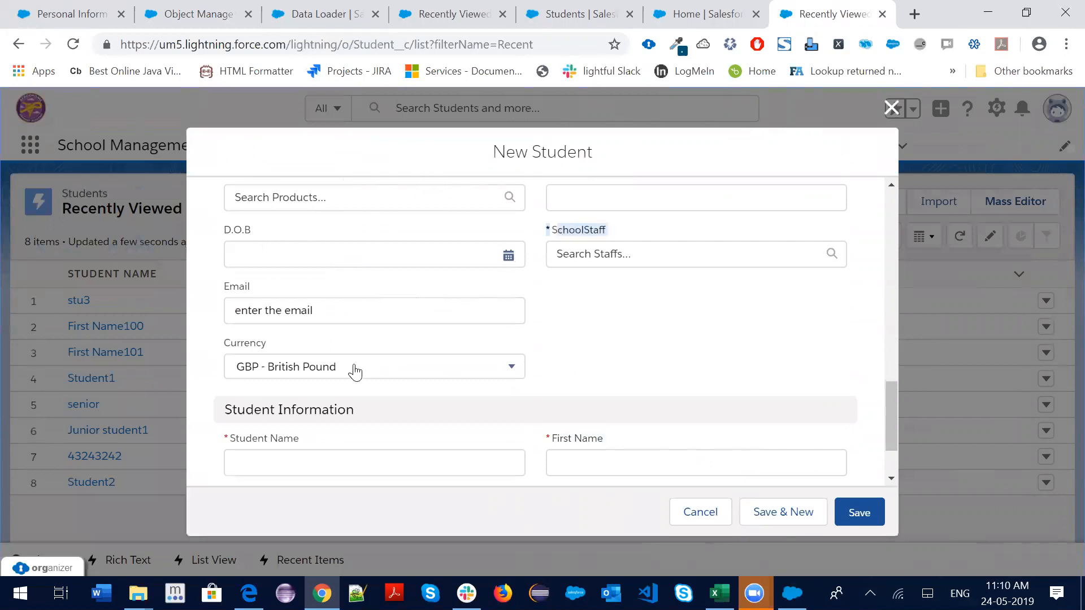
pyautogui.click(588, 253)
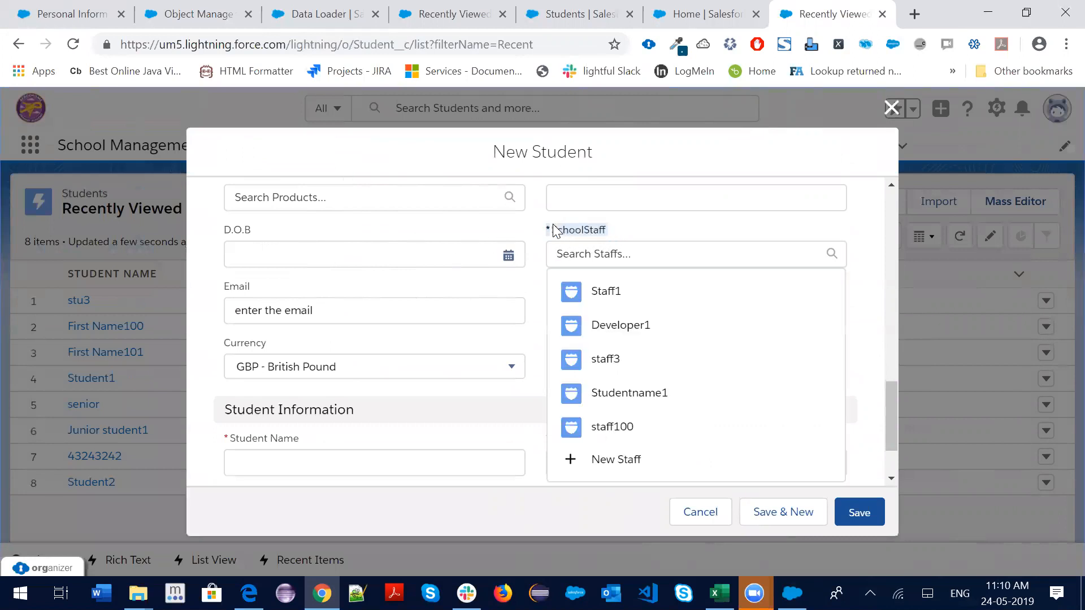
pyautogui.click(552, 230)
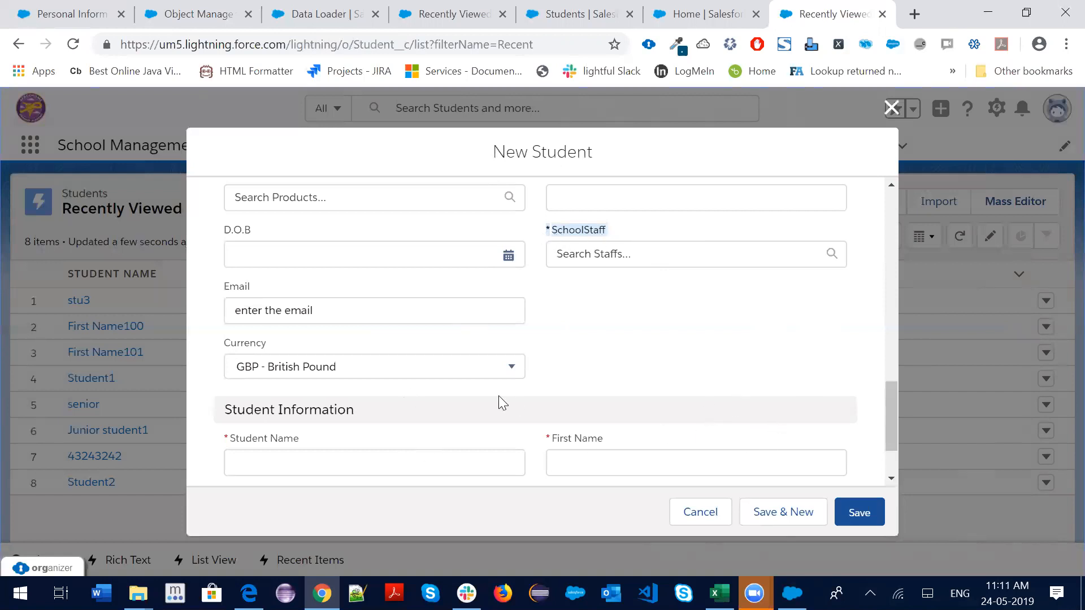
pyautogui.click(891, 112)
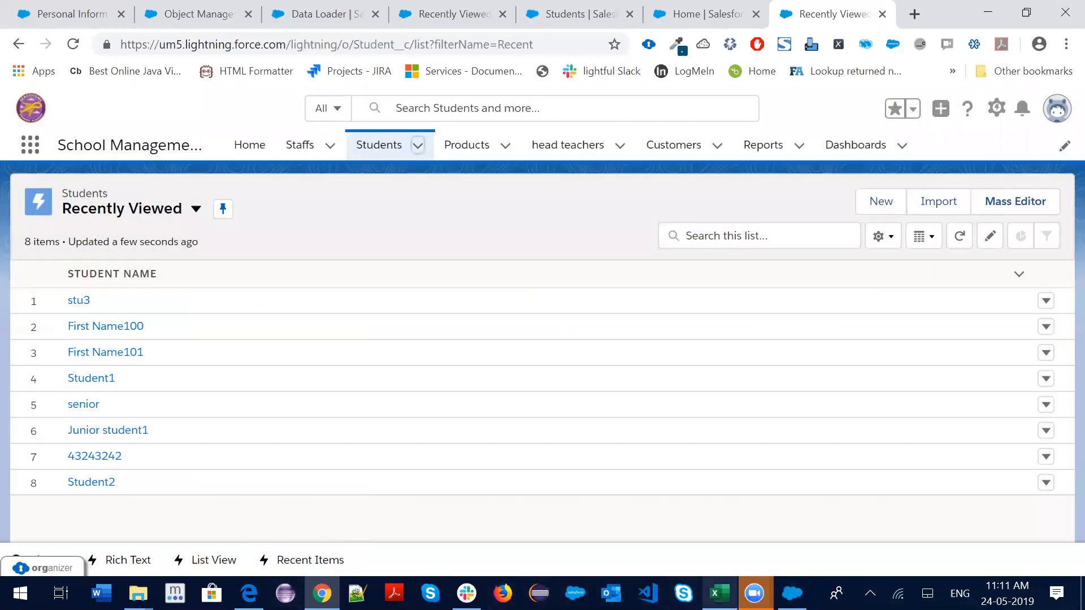
# In student.csv, review headings Student Name, First Name, Phone No, Email, Country, Gender and SchoolStaff(First Name)
pyautogui.moveTo(718, 593)
pyautogui.click(633, 524)
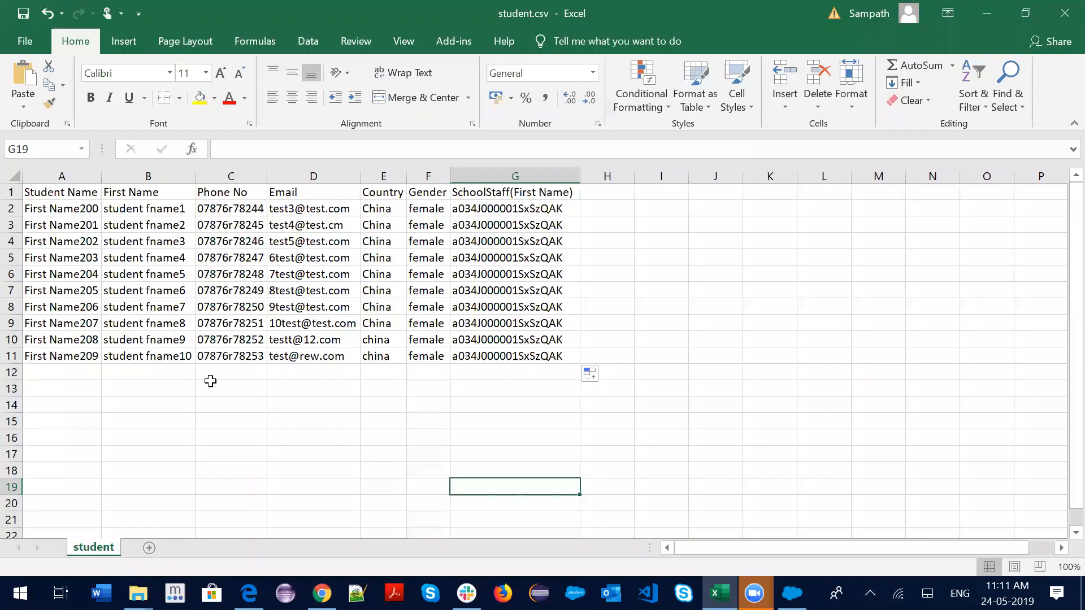
pyautogui.click(78, 194)
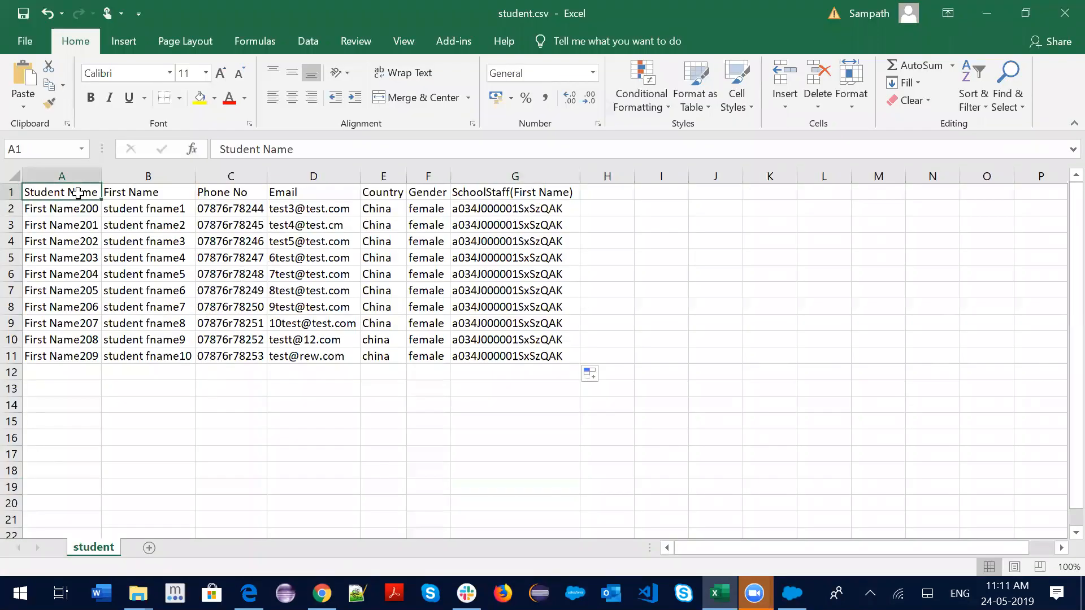
pyautogui.click(148, 192)
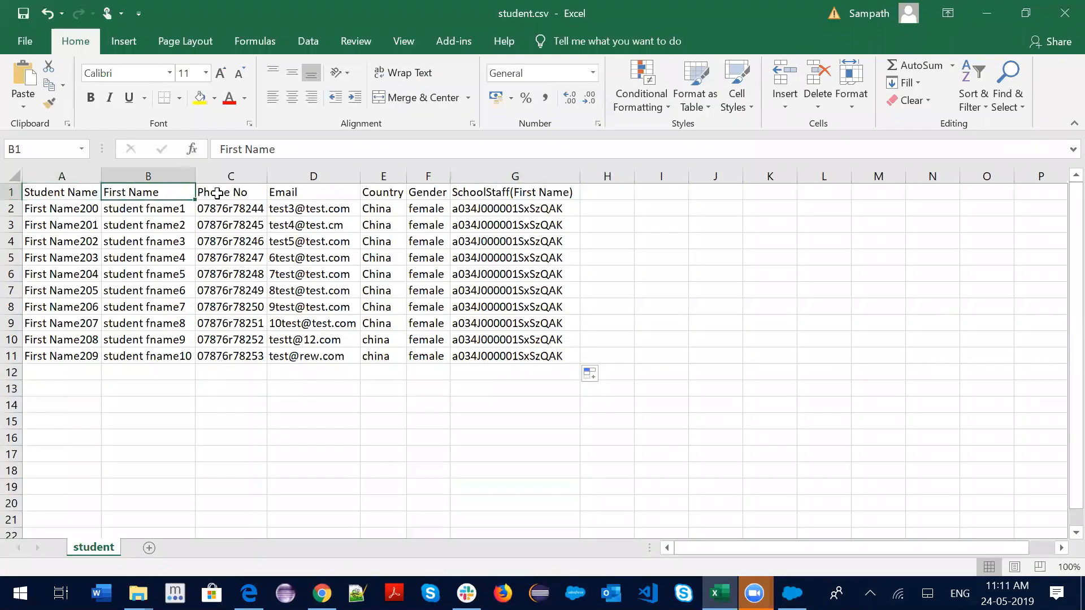
pyautogui.click(246, 193)
pyautogui.click(329, 192)
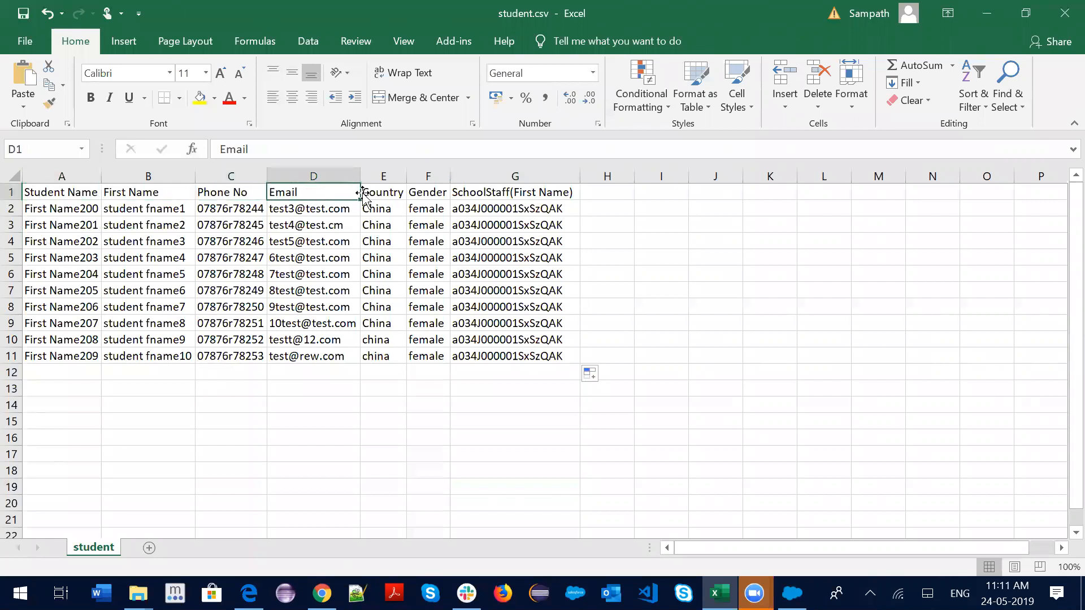
pyautogui.click(387, 194)
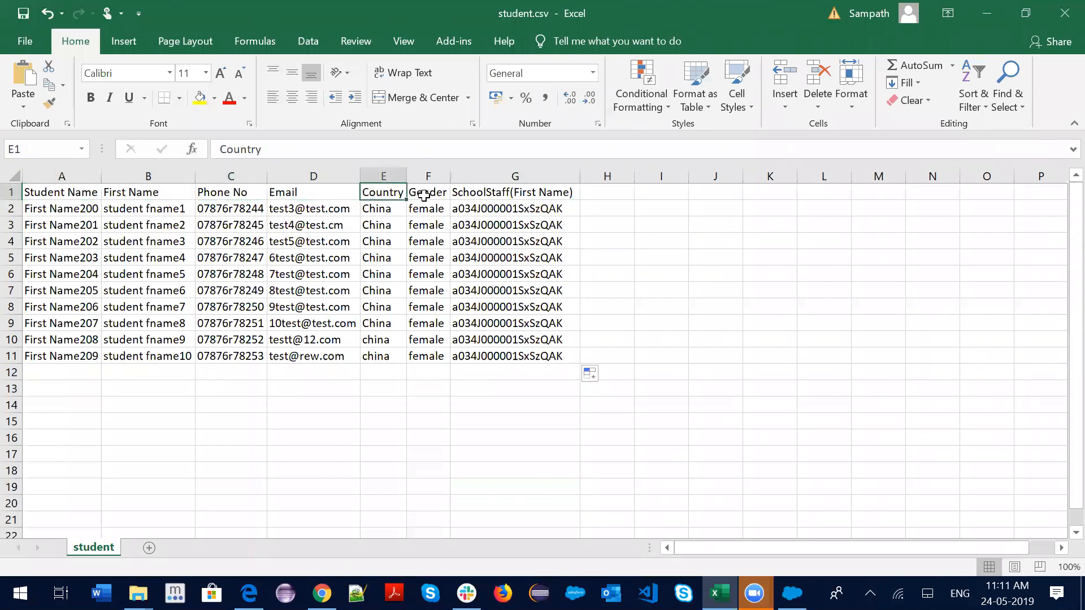
pyautogui.click(416, 192)
pyautogui.click(305, 192)
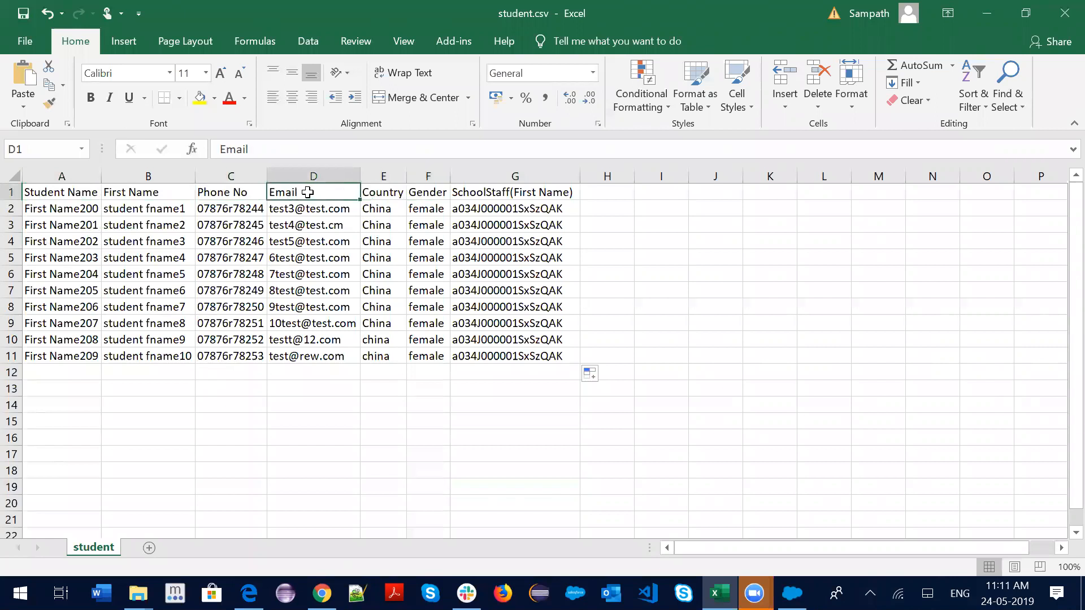
pyautogui.moveTo(63, 192); pyautogui.dragTo(433, 193)
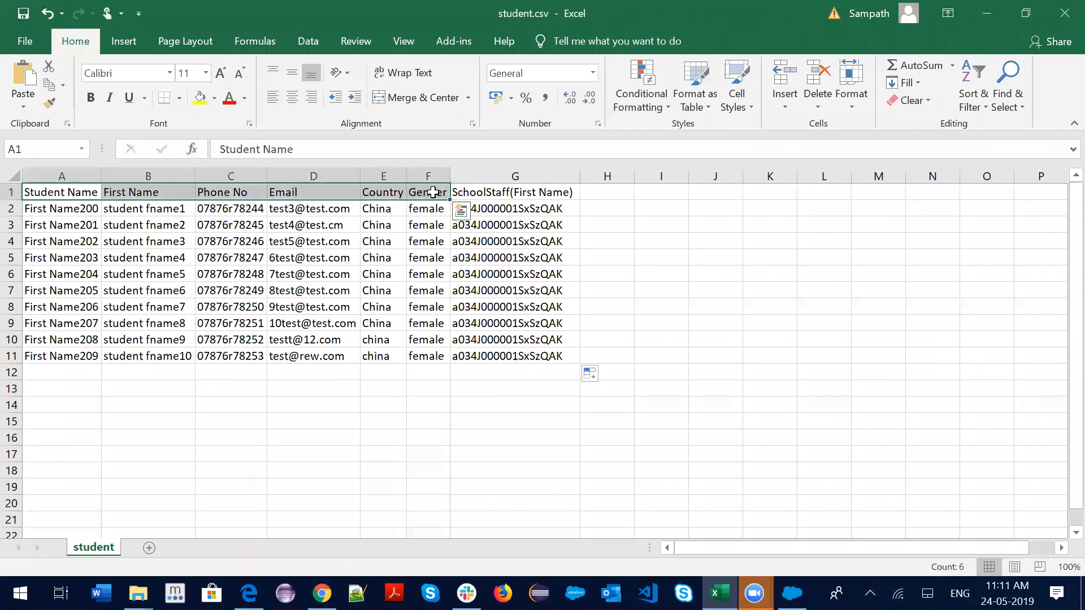
pyautogui.click(493, 192)
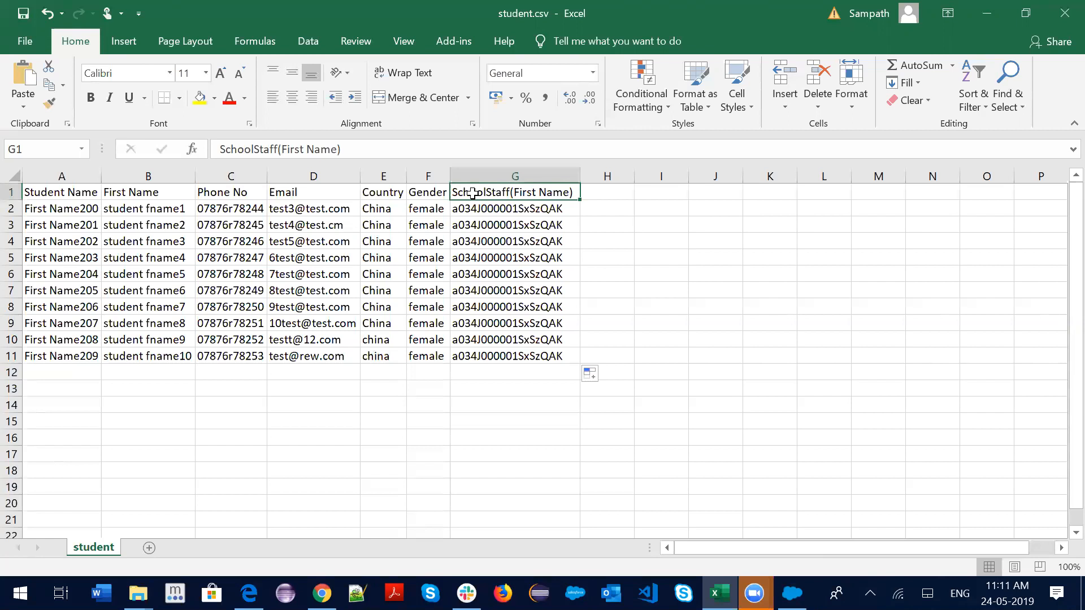
# Open the Staff1 record and its related records in Salesforce, then return to student.csv
pyautogui.click(322, 594)
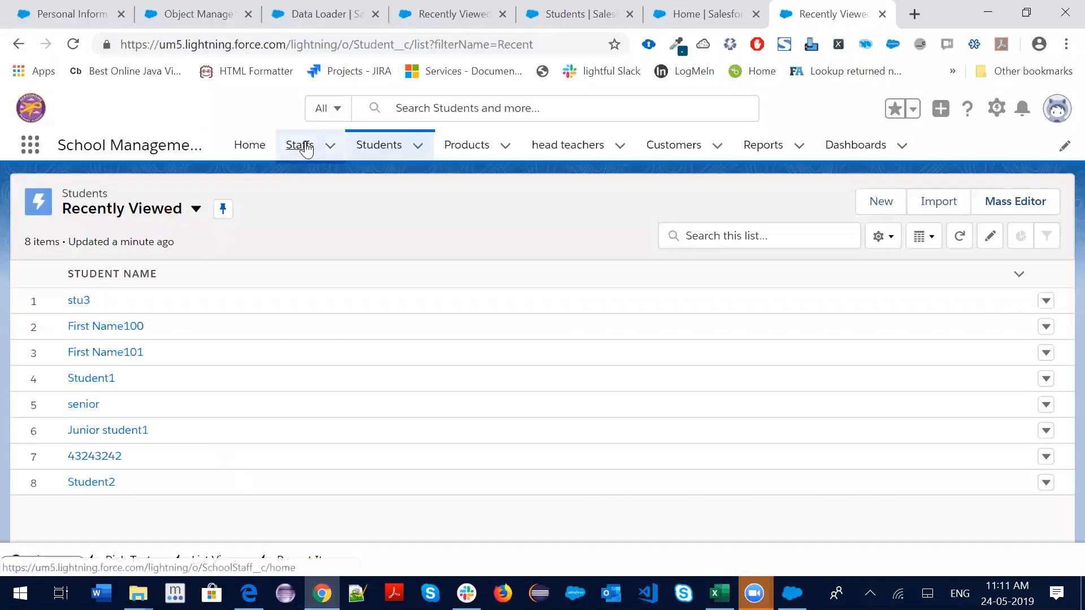
pyautogui.click(287, 152)
pyautogui.click(112, 305)
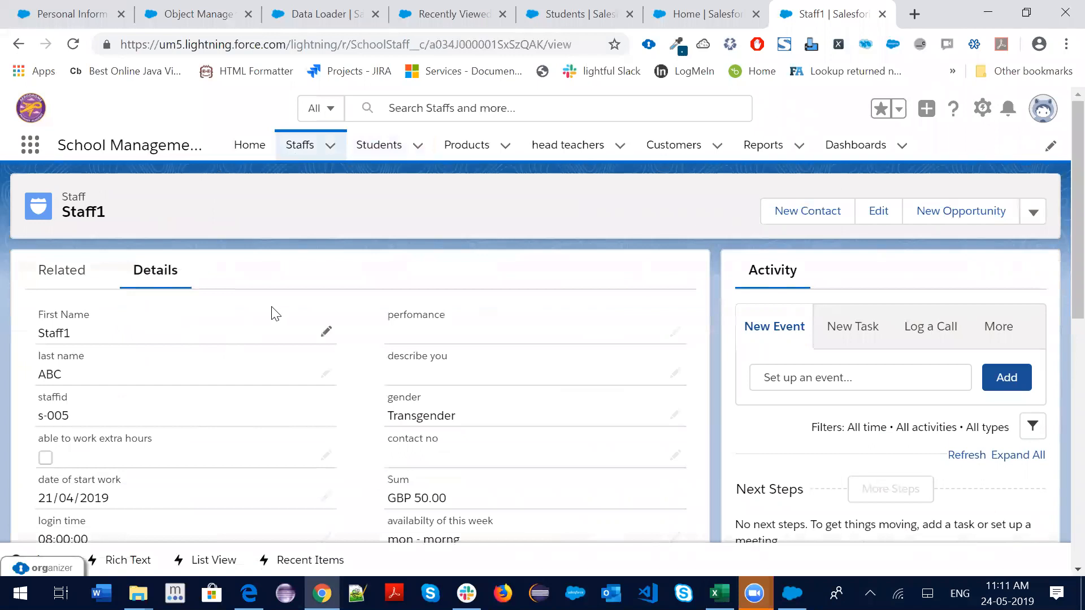
pyautogui.scroll(-2, 323, 314)
pyautogui.scroll(-5, 204, 421)
pyautogui.scroll(7, 165, 394)
pyautogui.click(67, 274)
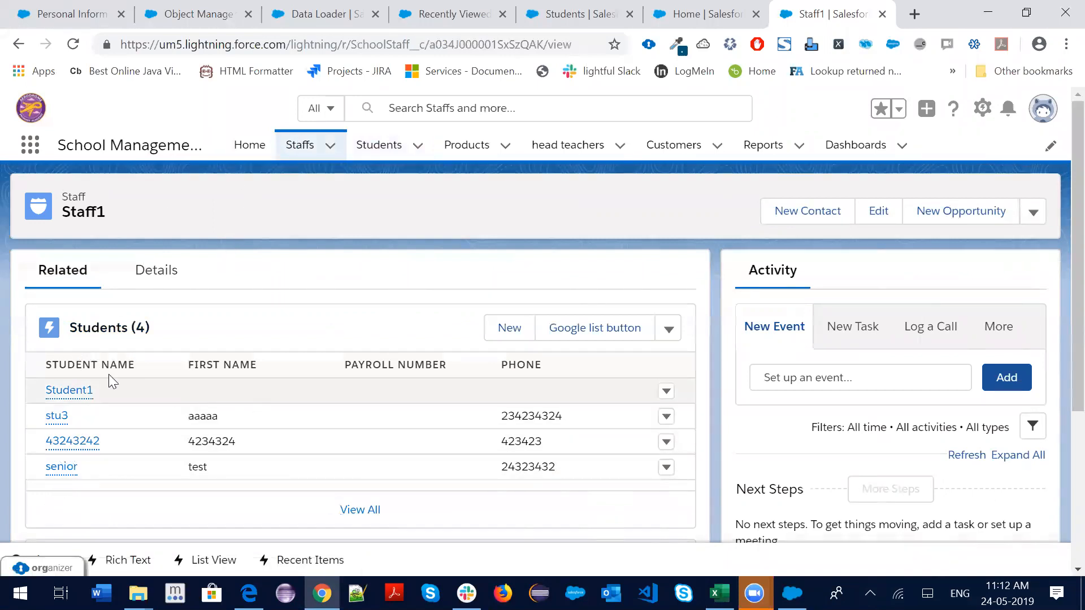
pyautogui.scroll(-1, 176, 412)
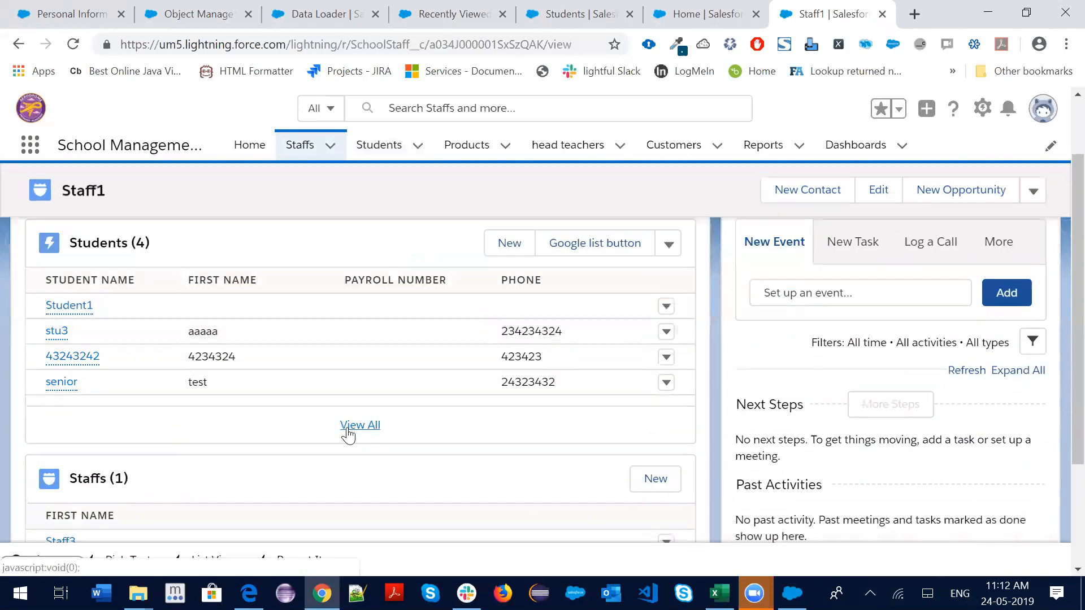
pyautogui.scroll(1, 148, 388)
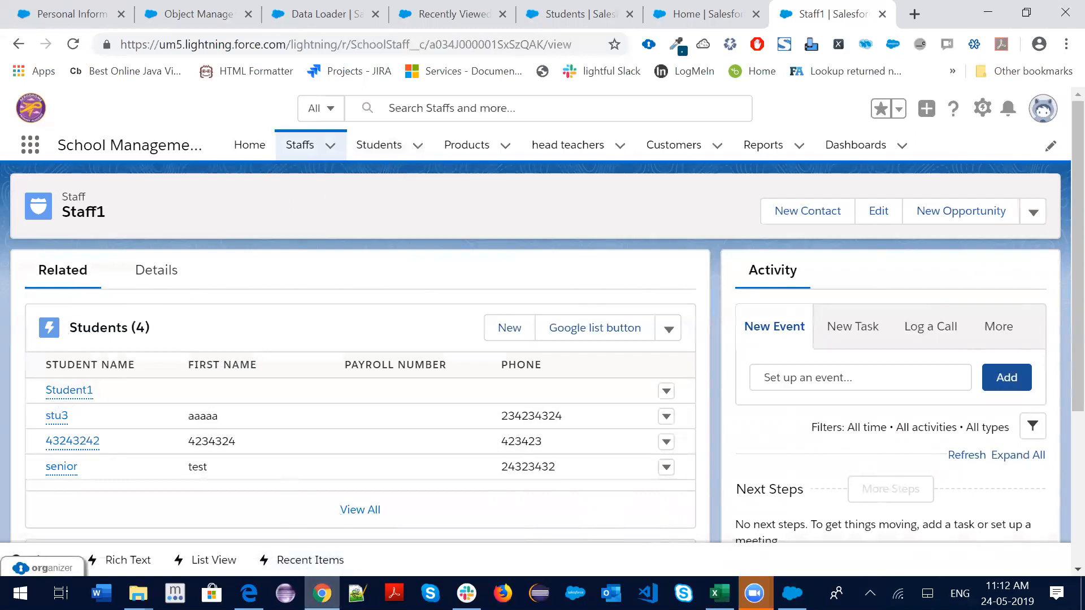
pyautogui.click(318, 593)
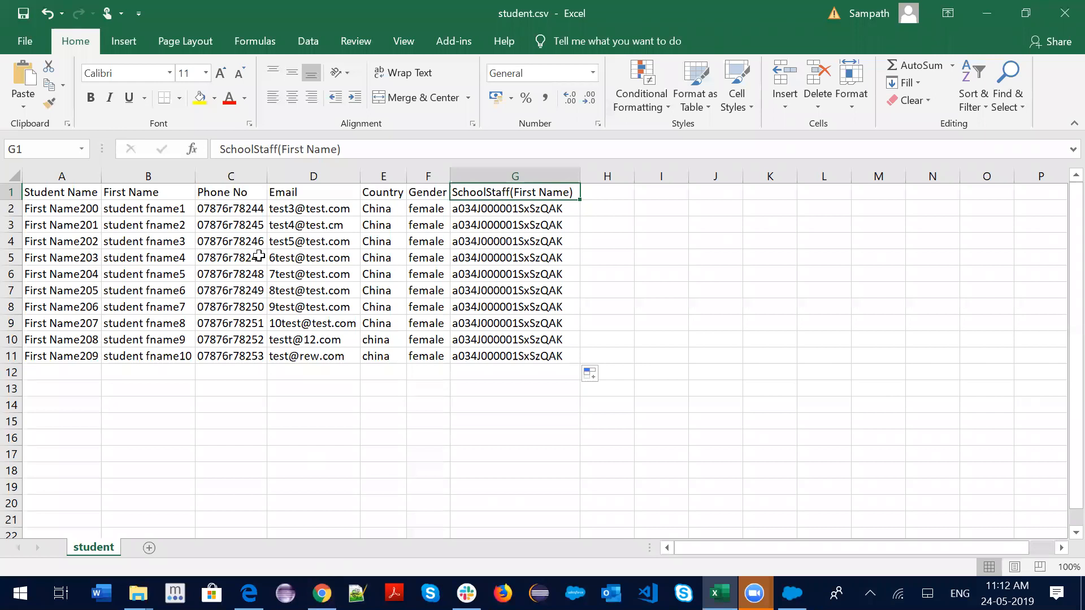
# Save the sheet as student.csv, CSV (Comma delimited), in the Data Mangement folder, replacing the existing file
pyautogui.click(25, 44)
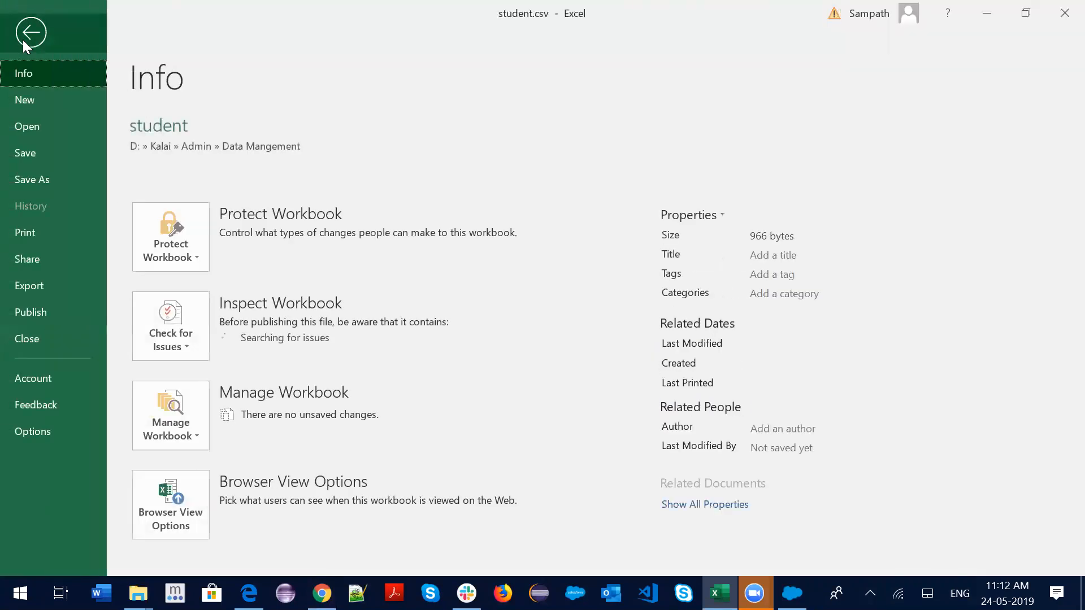
pyautogui.click(33, 182)
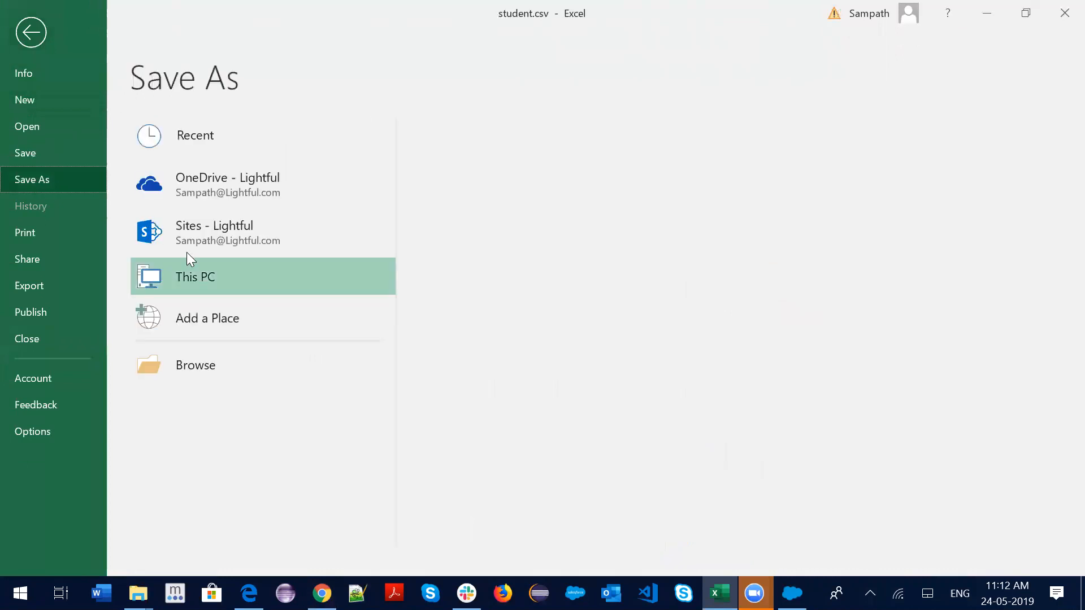
pyautogui.click(558, 203)
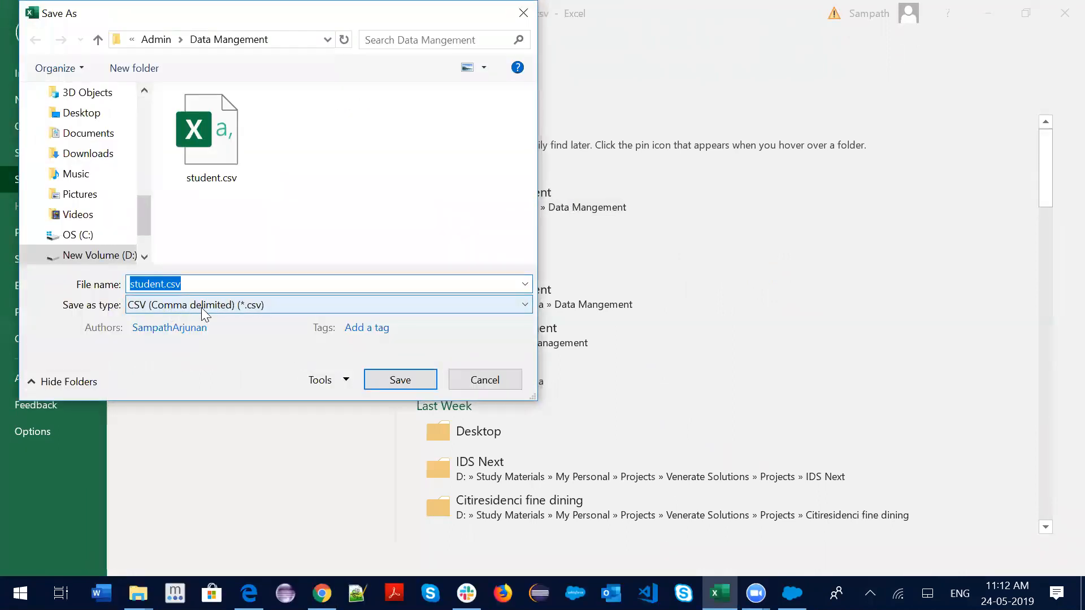
pyautogui.click(320, 305)
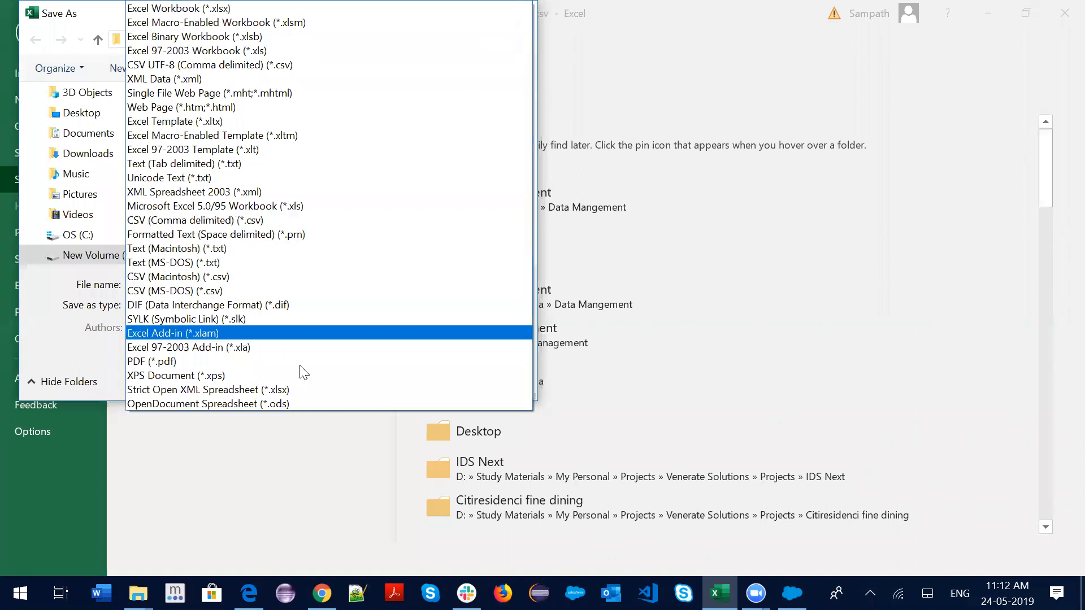
pyautogui.click(265, 220)
pyautogui.click(396, 380)
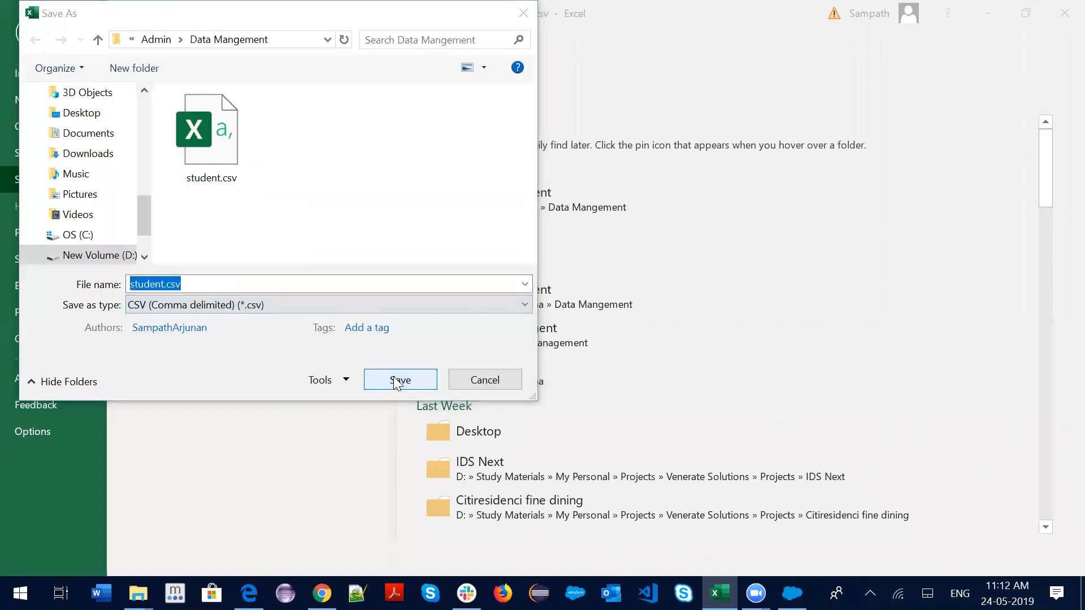
pyautogui.click(583, 297)
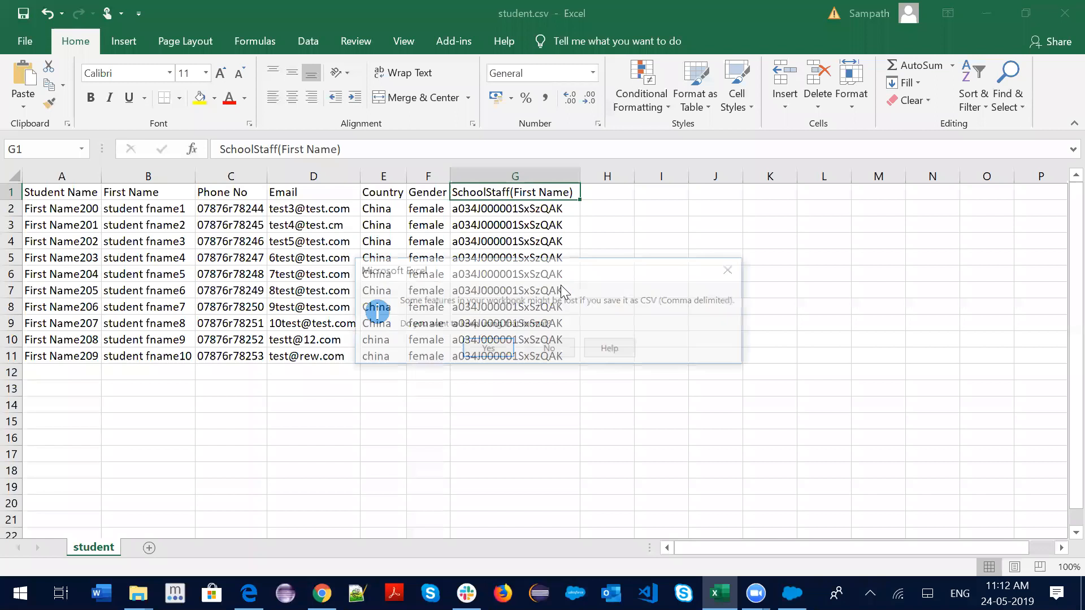
pyautogui.click(484, 348)
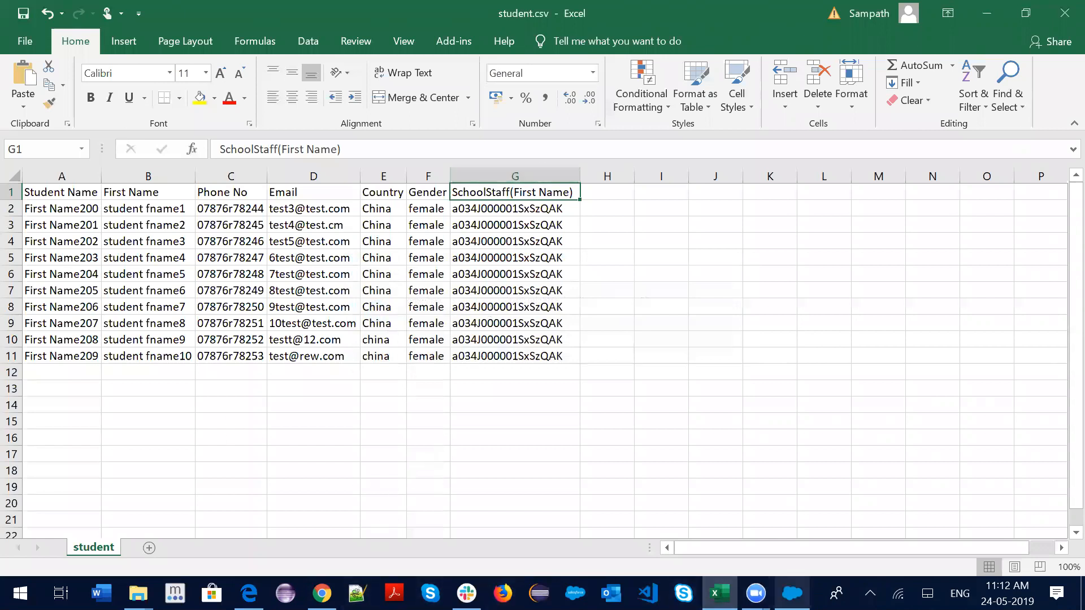
pyautogui.click(791, 592)
# Start a new insert in Data Loader and choose the Production login environment
pyautogui.click(122, 194)
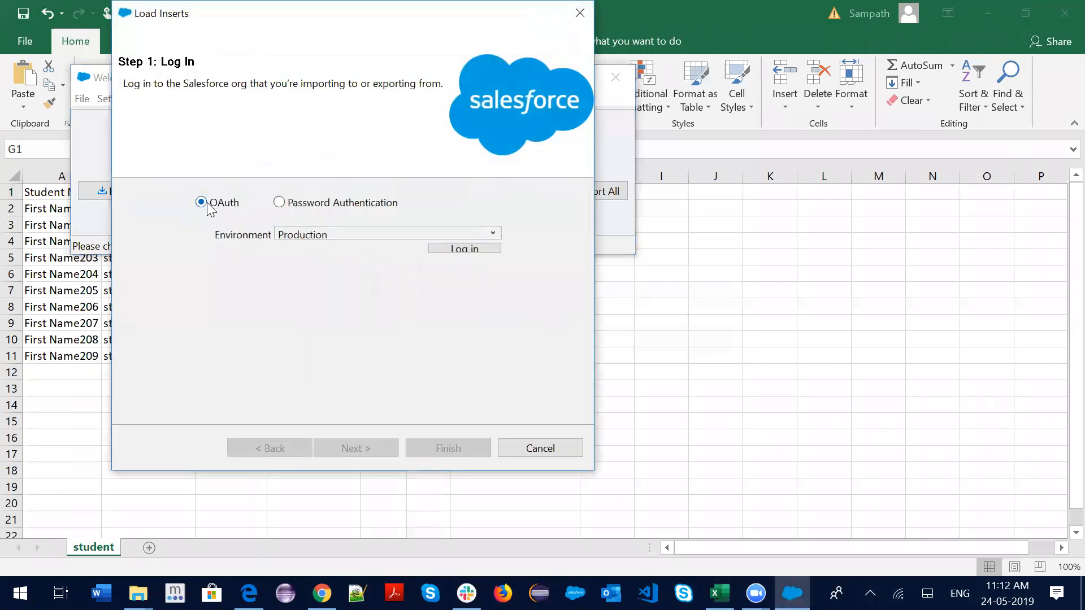
pyautogui.click(342, 233)
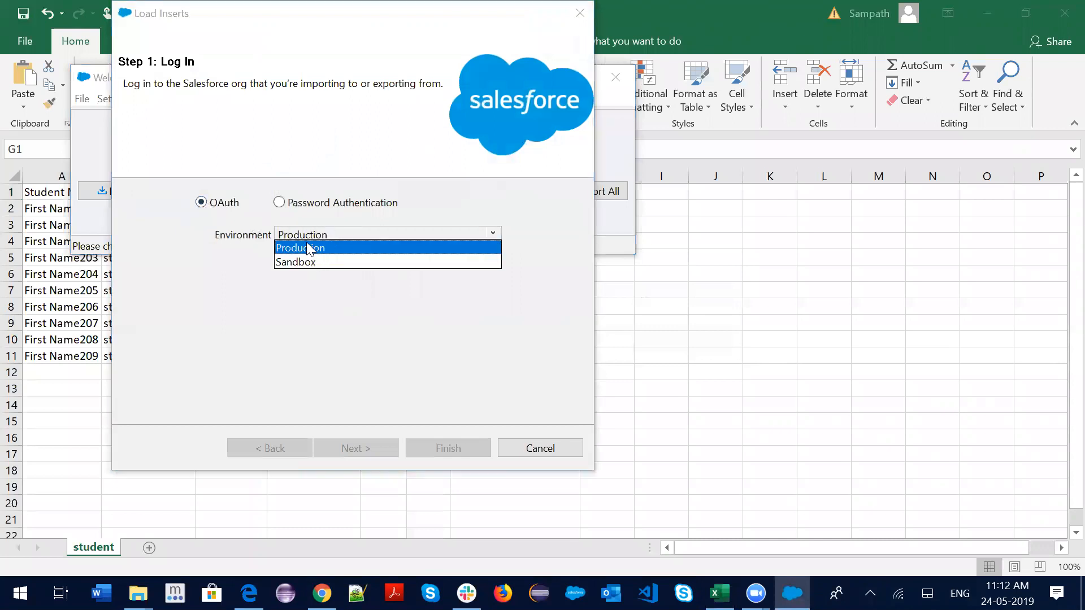
pyautogui.click(309, 248)
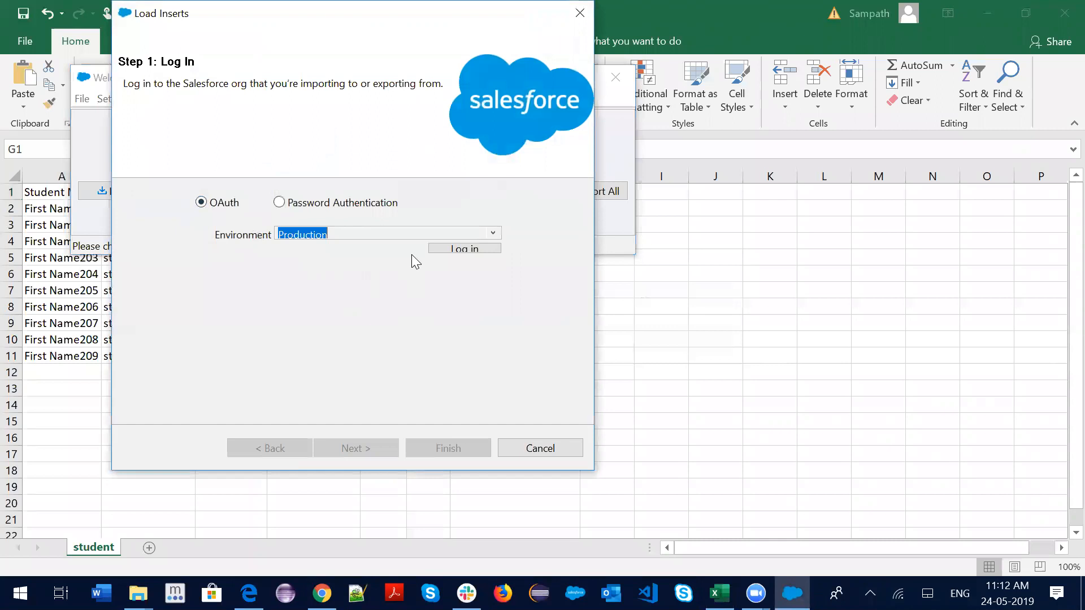
pyautogui.click(279, 203)
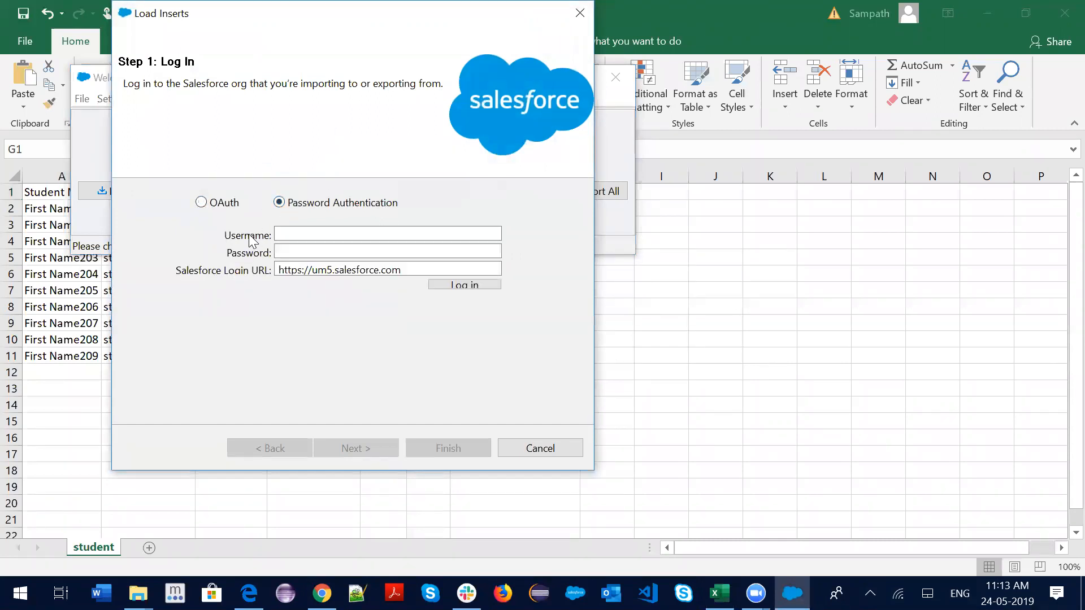
pyautogui.click(293, 230)
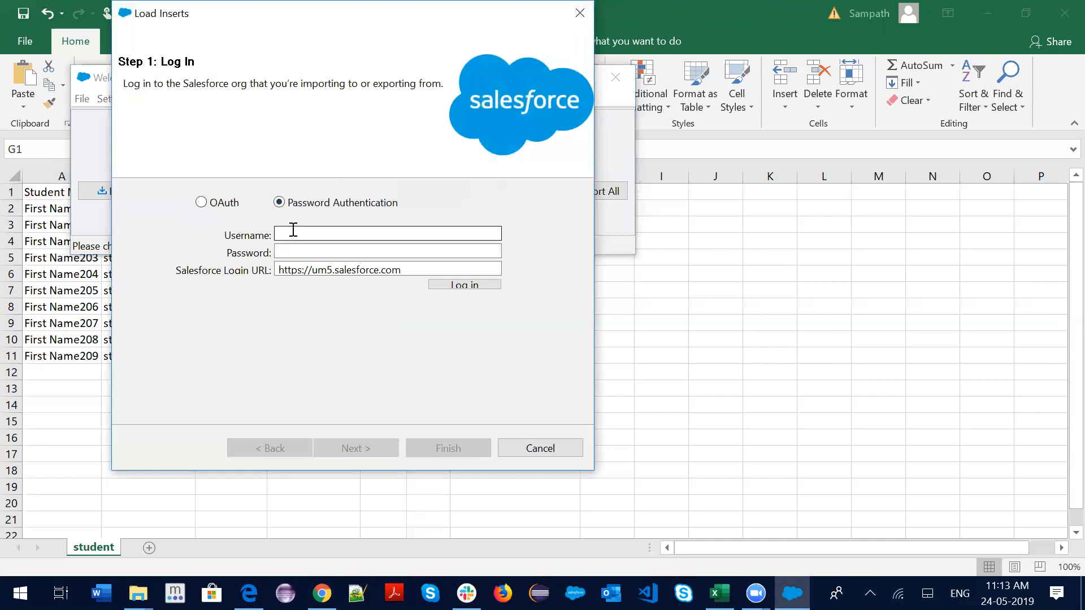
pyautogui.click(294, 230)
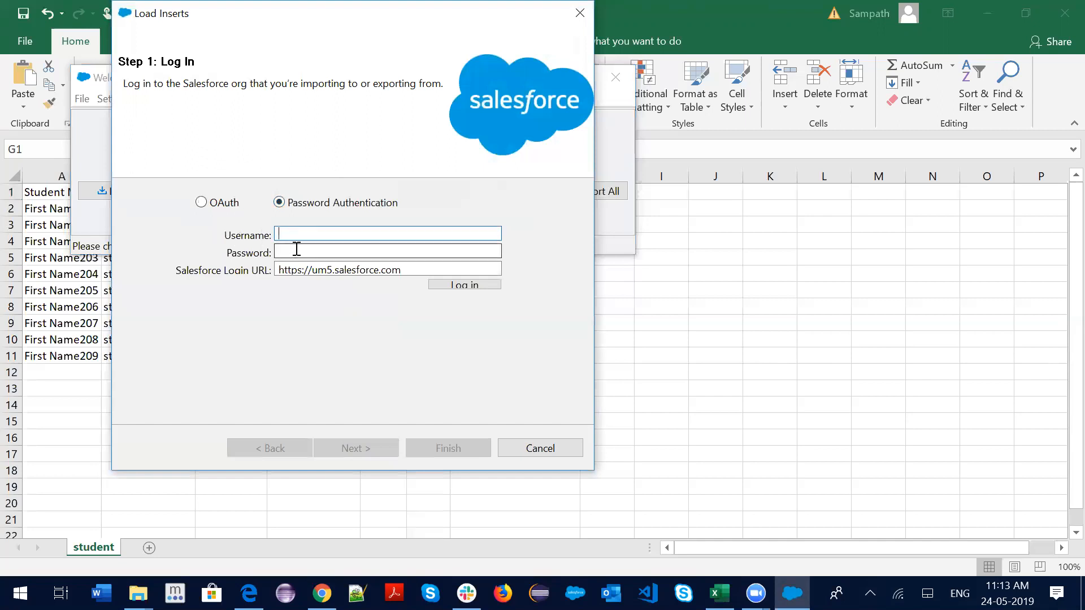
pyautogui.click(296, 249)
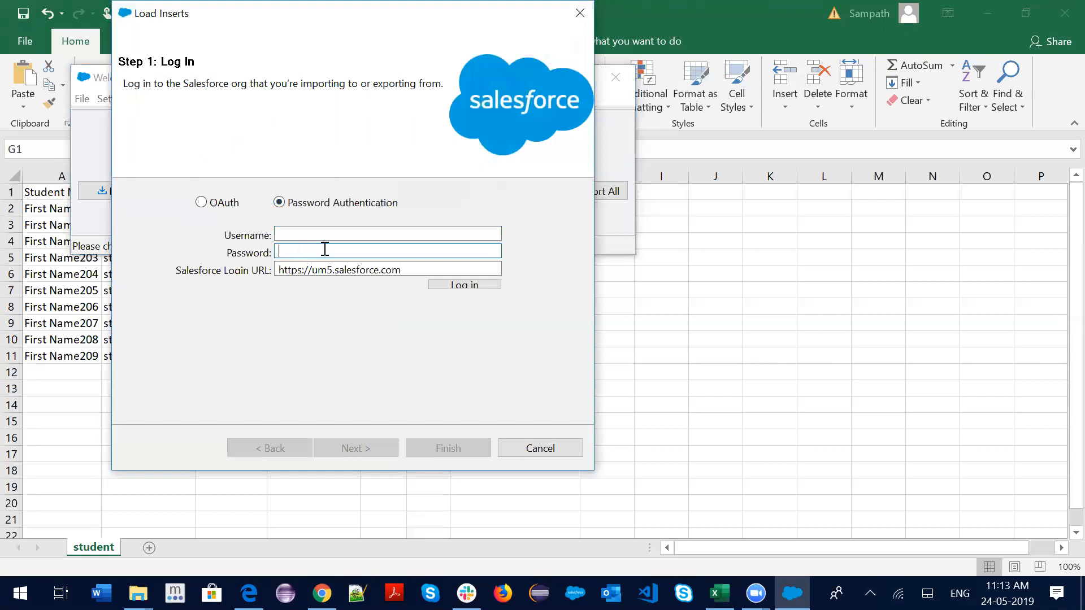
pyautogui.moveTo(410, 270); pyautogui.dragTo(278, 270)
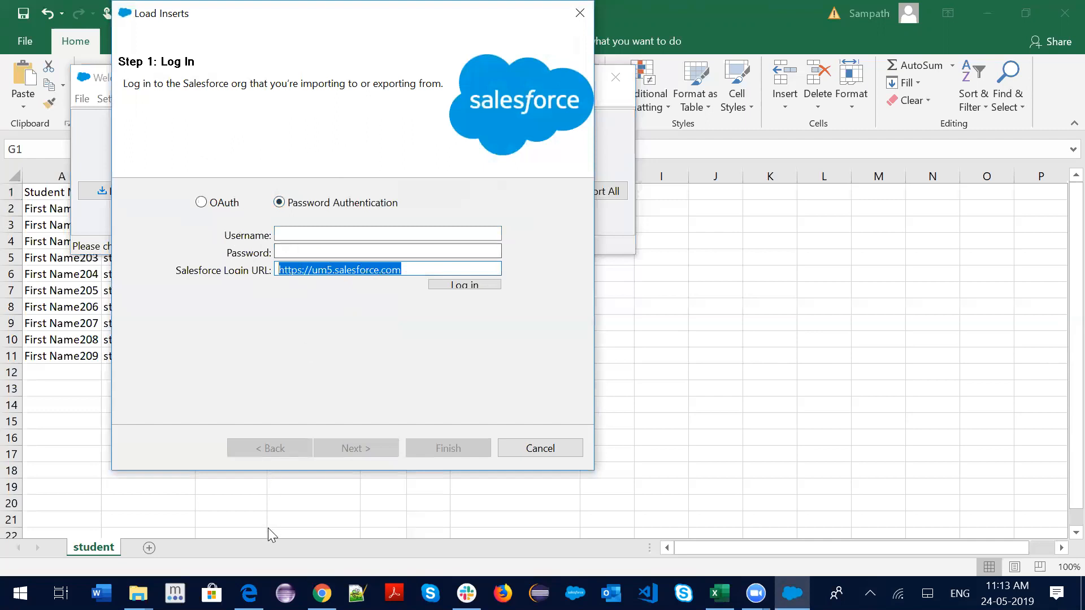
# Switch to the Blogger post and scroll down to its security token instructions
pyautogui.moveTo(249, 594)
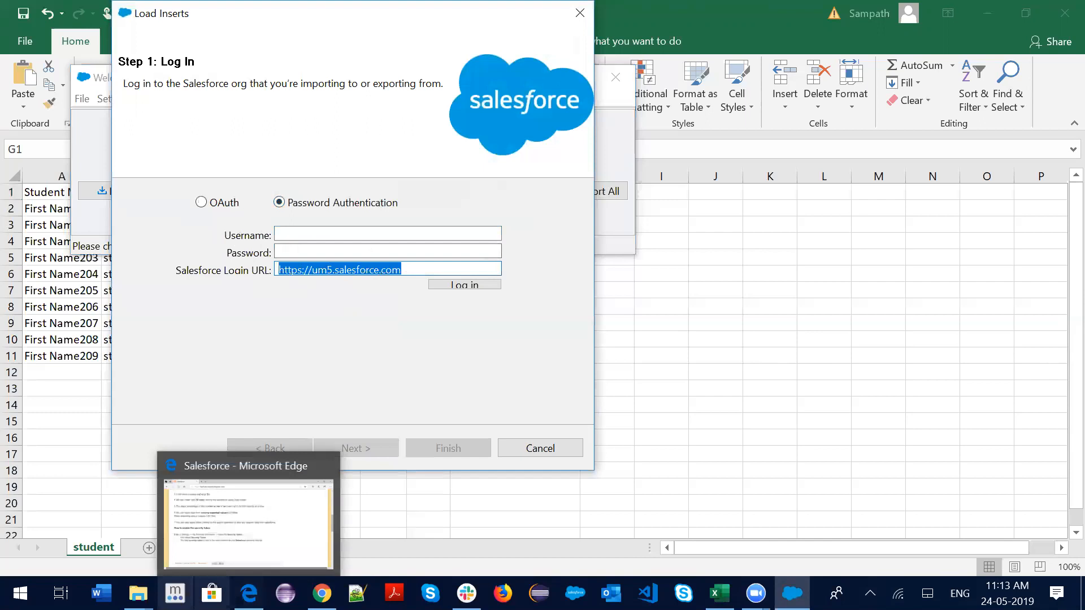
pyautogui.moveTo(137, 594)
pyautogui.click(249, 523)
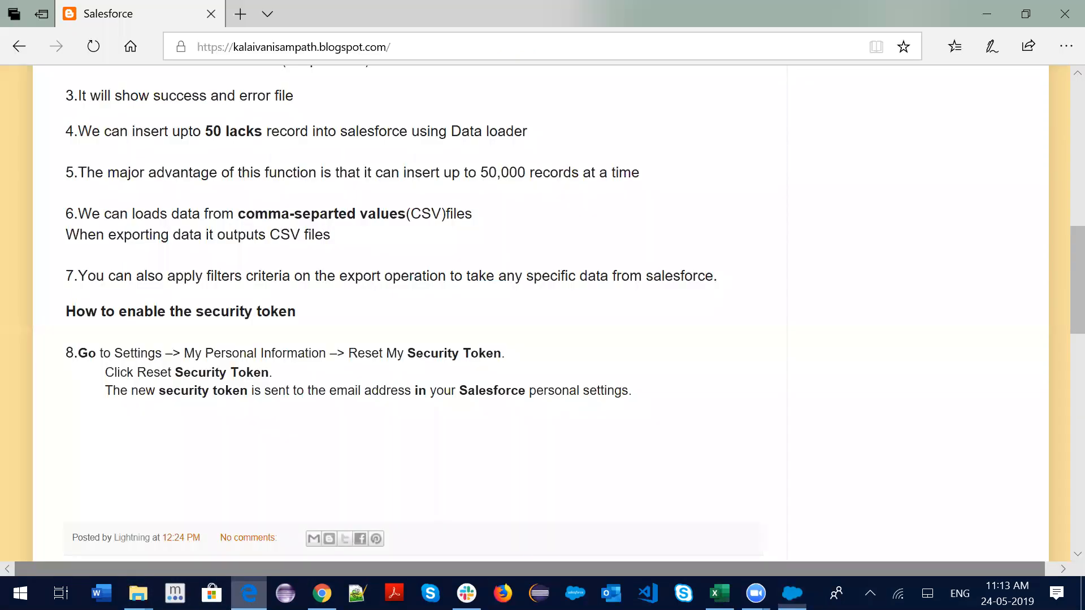
pyautogui.scroll(-2, 231, 338)
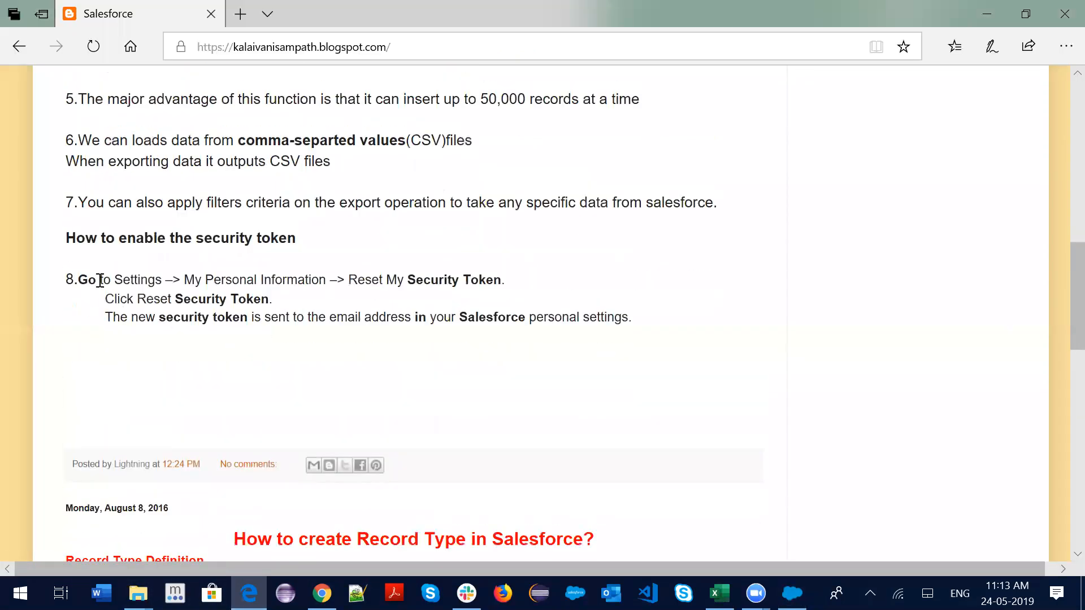
# Highlight the Settings, Reset My Security Token and token-delivery steps, then return to the Staff1 page
pyautogui.moveTo(88, 279); pyautogui.dragTo(529, 280)
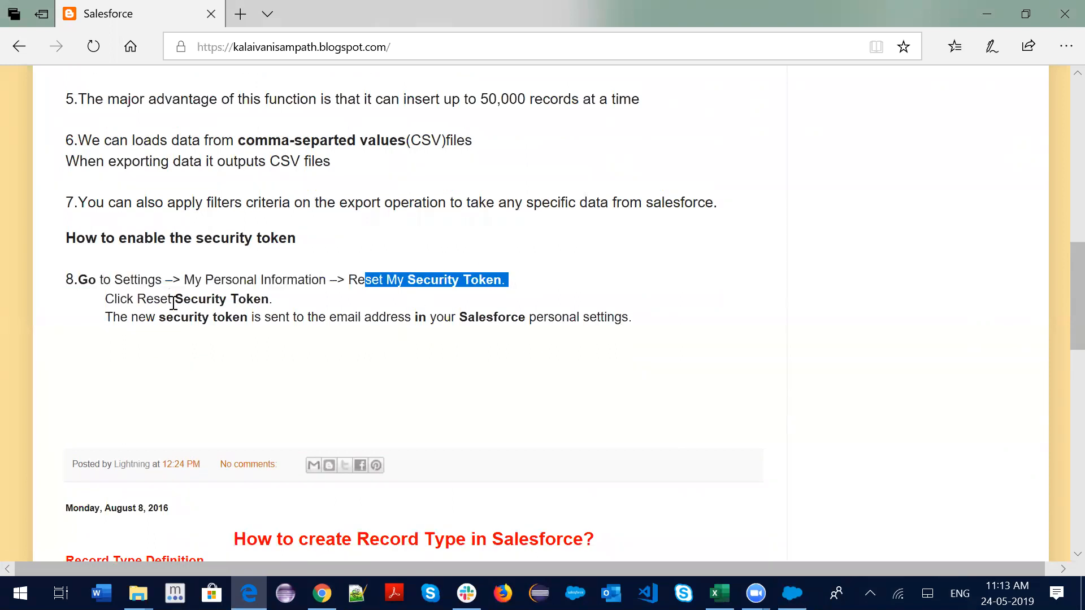
pyautogui.moveTo(145, 300); pyautogui.dragTo(278, 298)
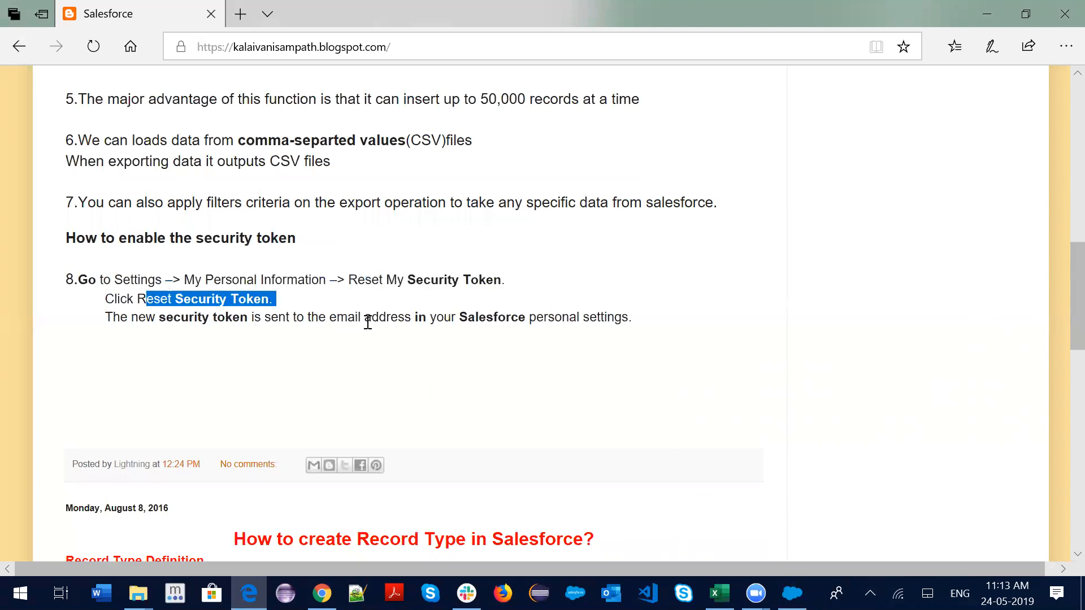
pyautogui.moveTo(656, 320); pyautogui.dragTo(417, 317)
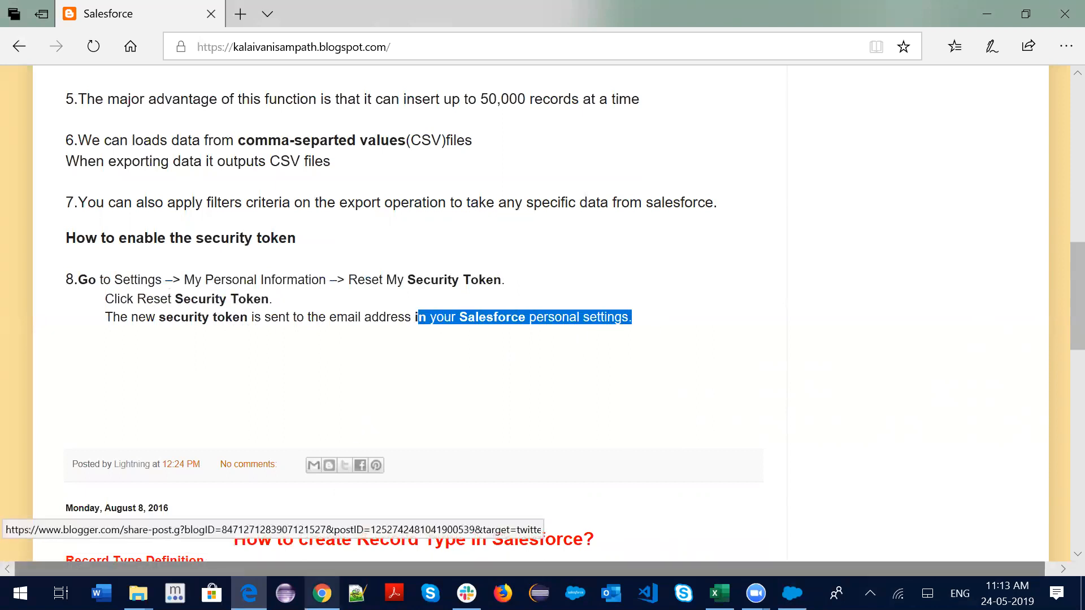
pyautogui.click(321, 593)
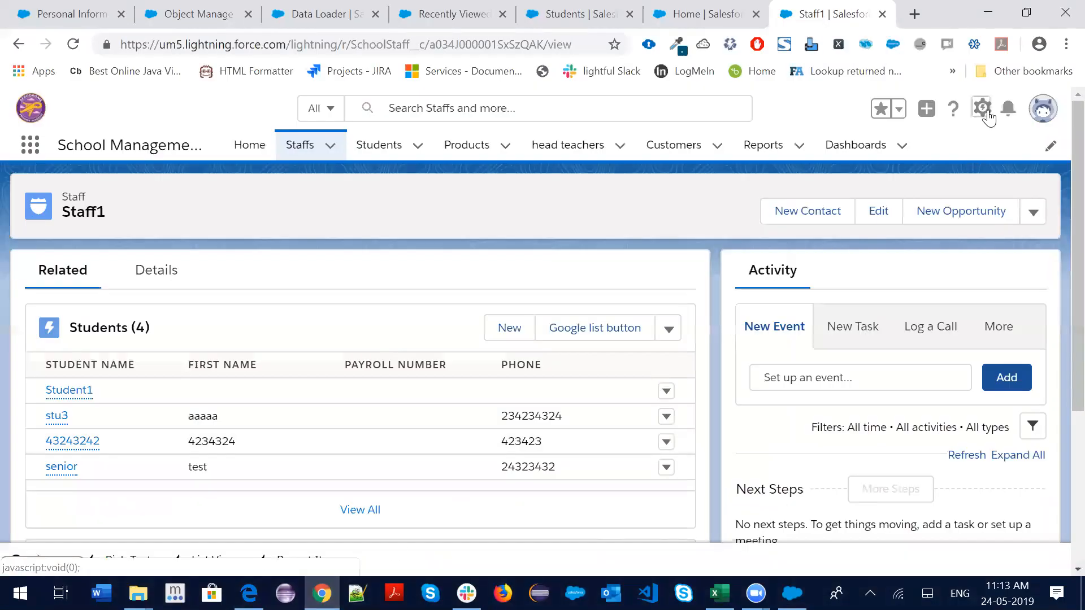
# View the Personal Information settings from the avatar menu, then open Setup Home in a new tab
pyautogui.click(981, 107)
pyautogui.click(1044, 110)
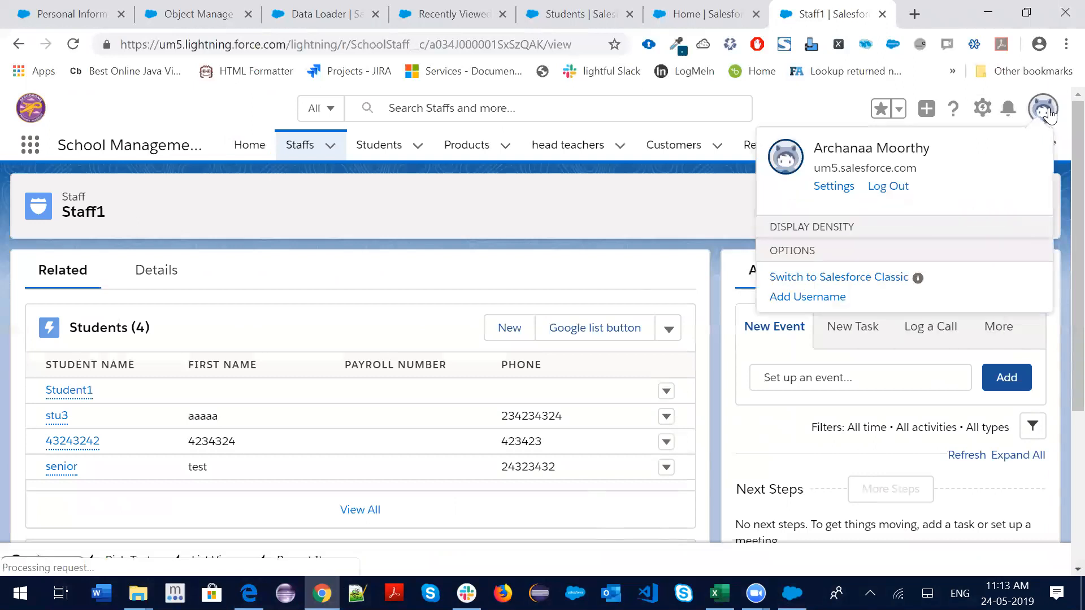
pyautogui.click(834, 187)
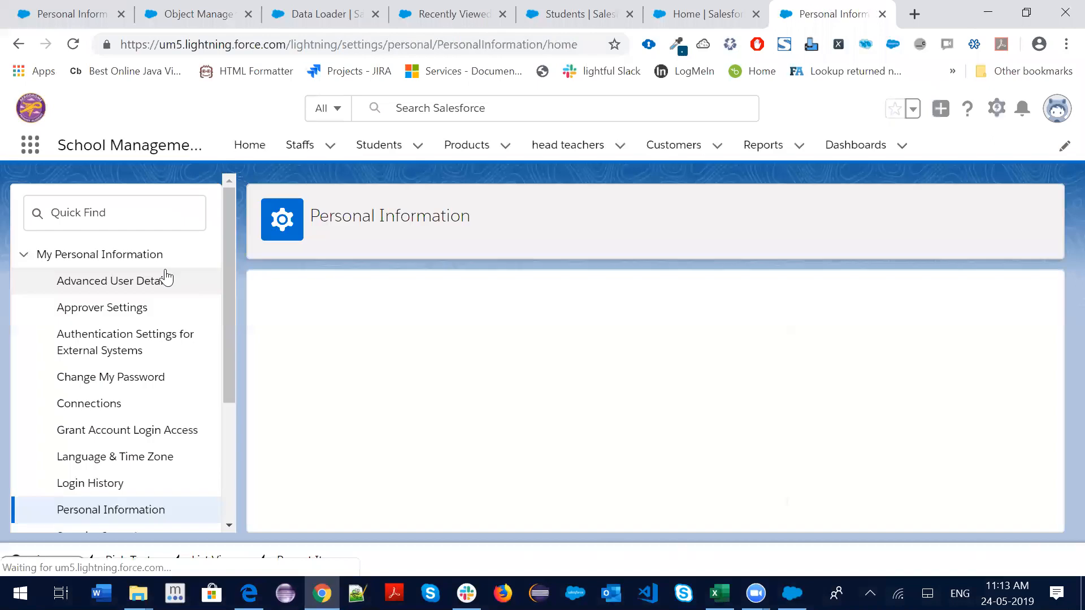
pyautogui.scroll(-3, 107, 367)
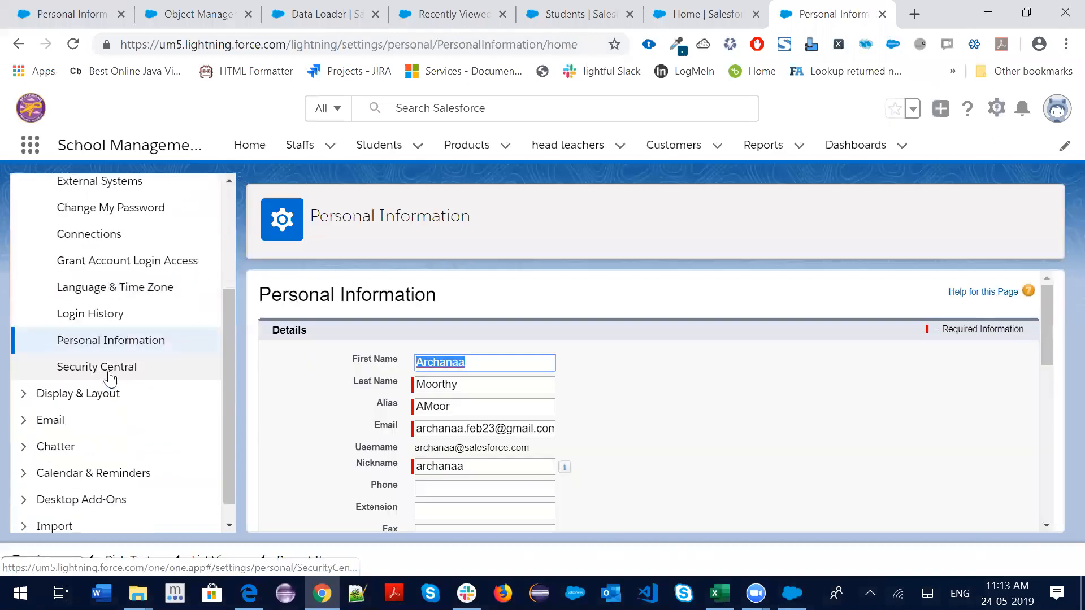
pyautogui.scroll(2, 105, 297)
pyautogui.scroll(2, 84, 356)
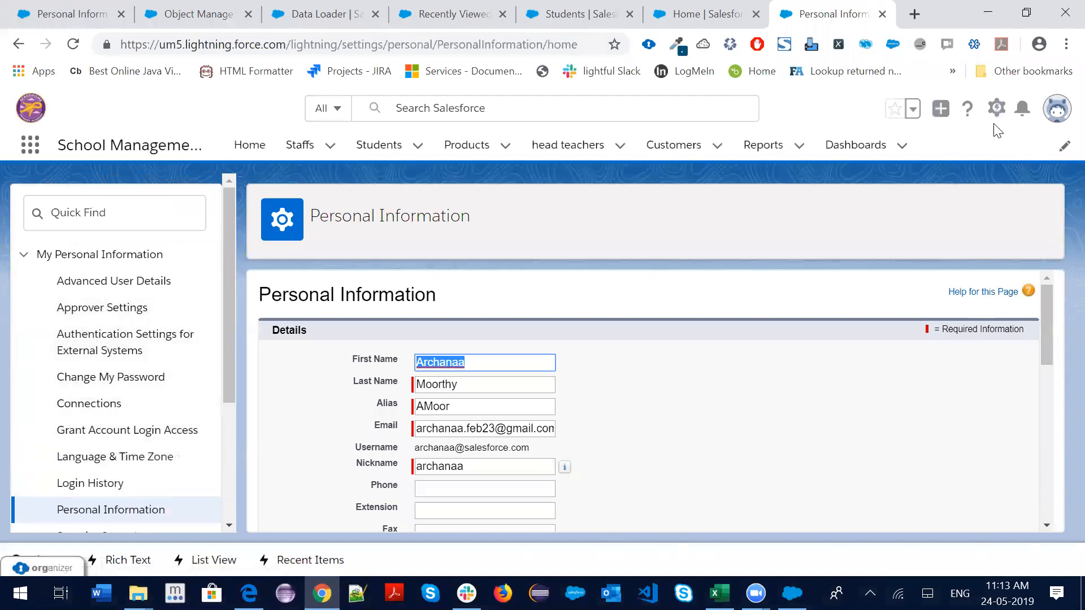
pyautogui.click(996, 108)
pyautogui.click(943, 160)
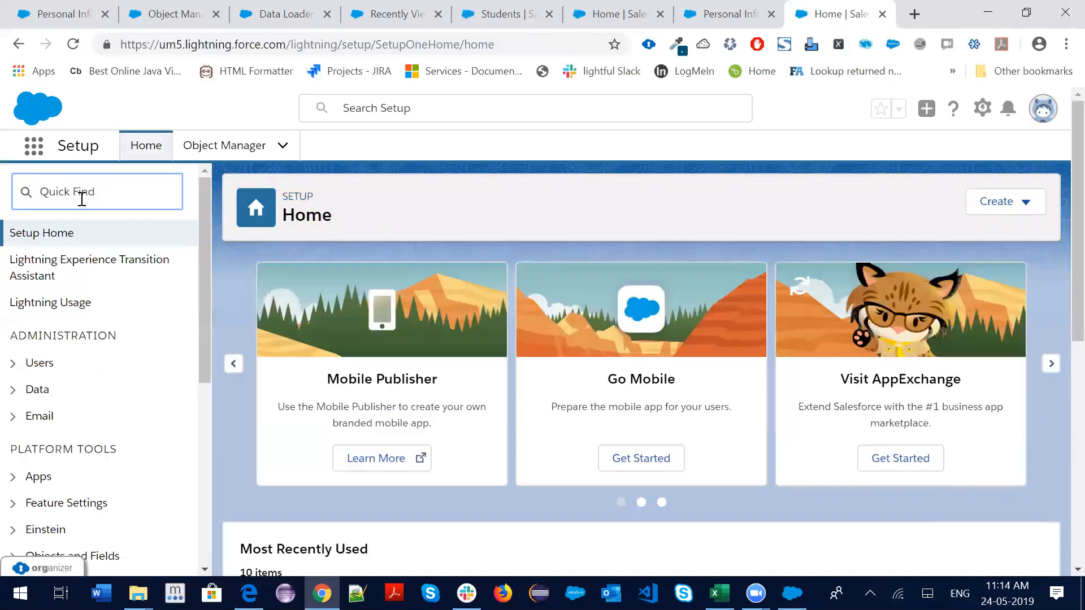
# Find Profiles via Quick Find 'profil' and open the System Administrator profile
pyautogui.click(83, 198)
pyautogui.write('profil')
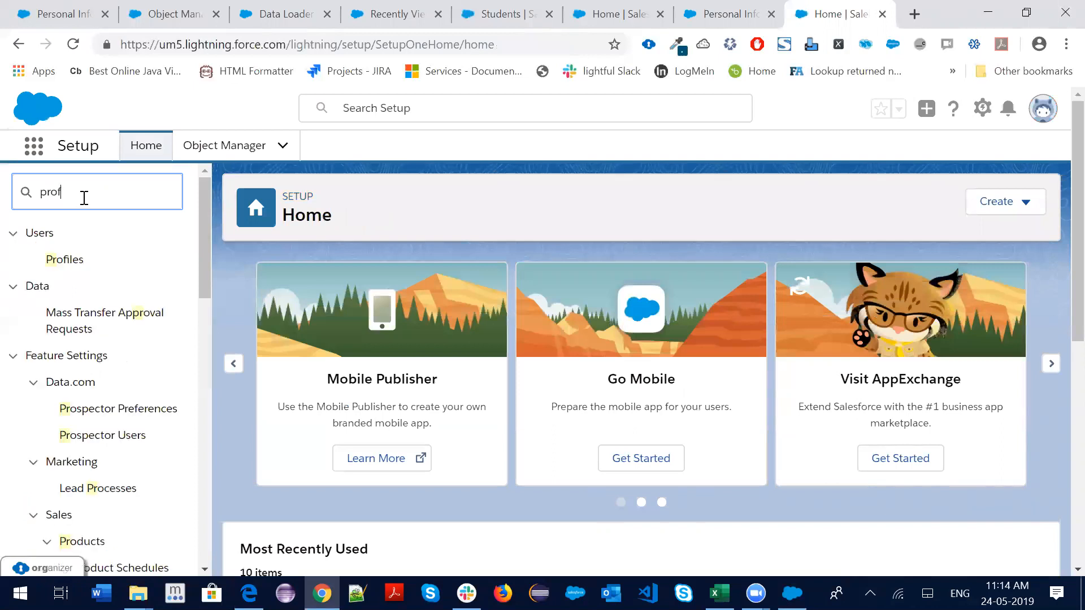
pyautogui.click(68, 259)
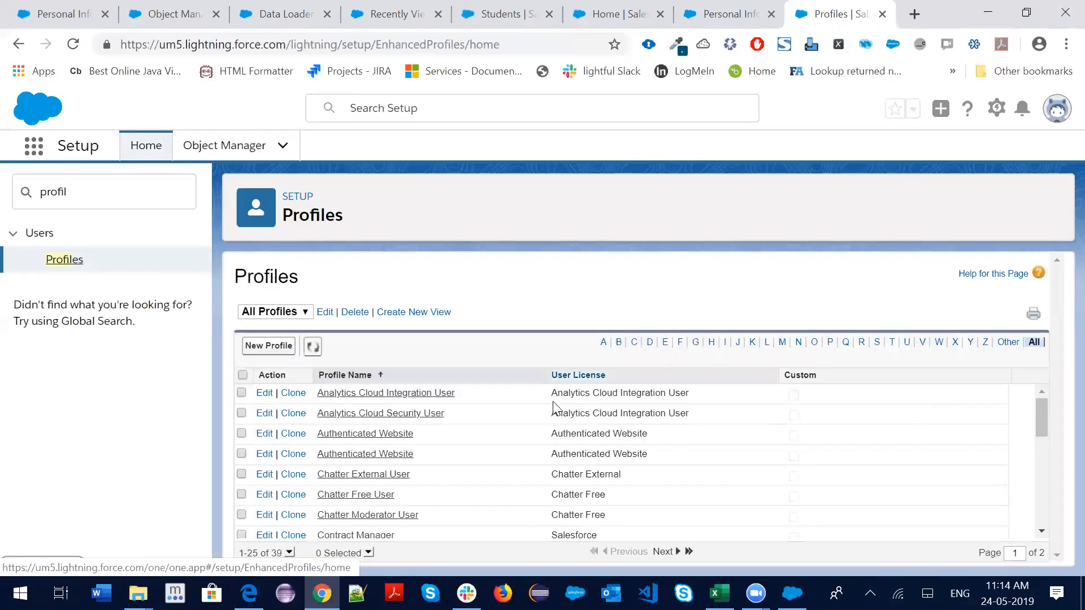
pyautogui.scroll(-4, 675, 531)
pyautogui.click(665, 552)
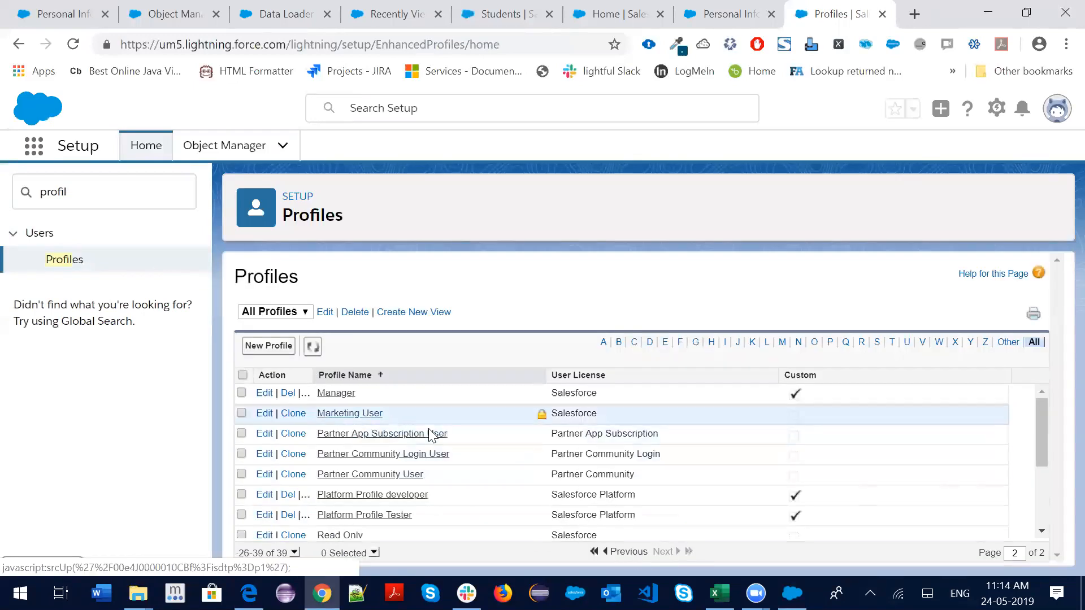
pyautogui.scroll(-3, 420, 501)
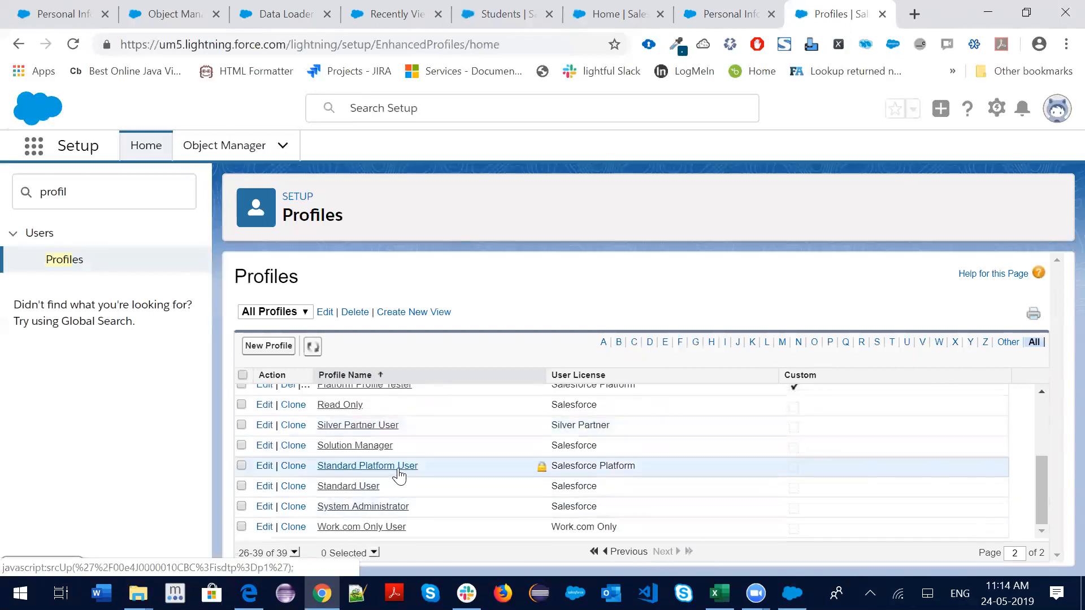
pyautogui.click(362, 508)
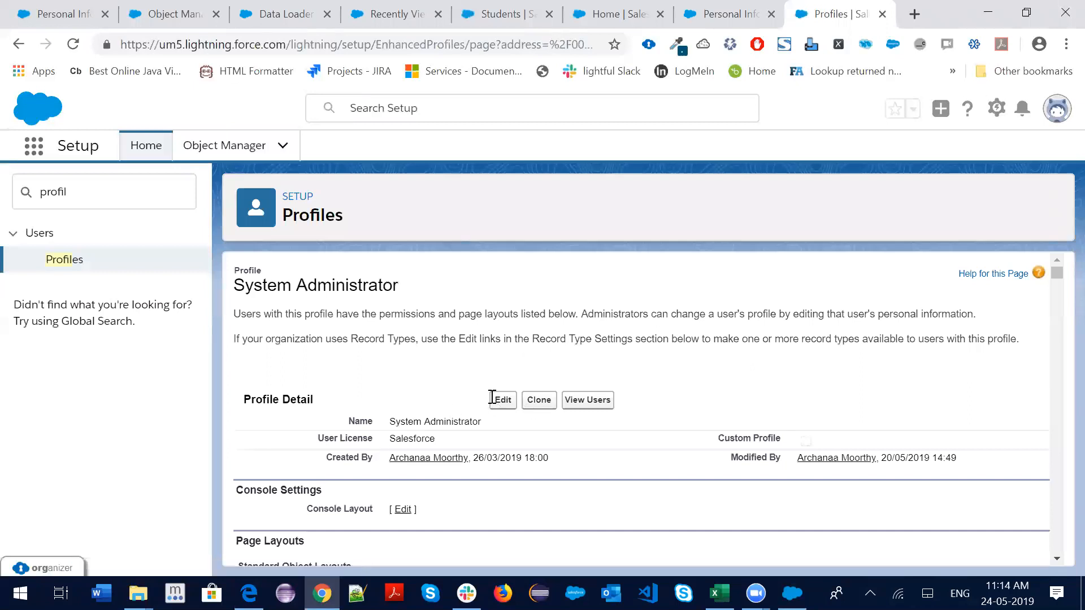
# Edit the profile's Login IP Range and highlight its 0.0.0.0 to 255.255.255.255 values
pyautogui.moveTo(304, 369)
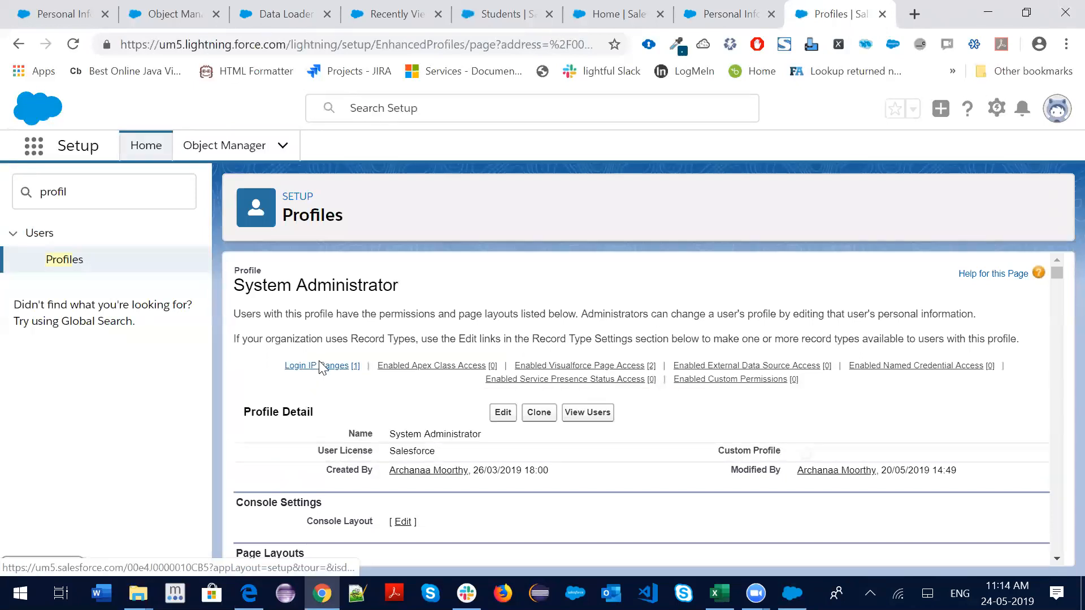
pyautogui.click(320, 366)
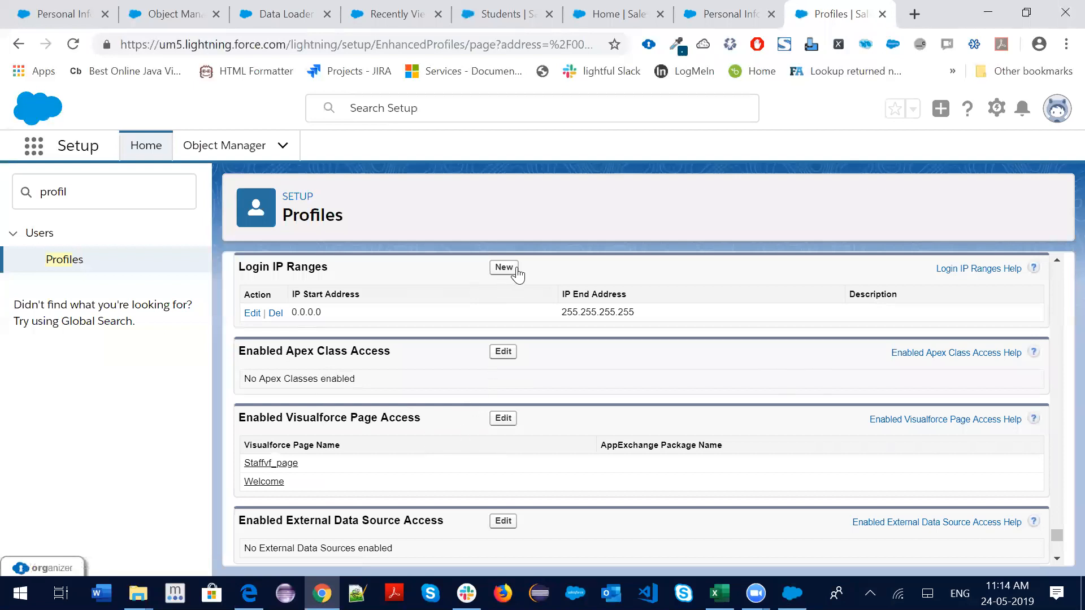
pyautogui.click(252, 313)
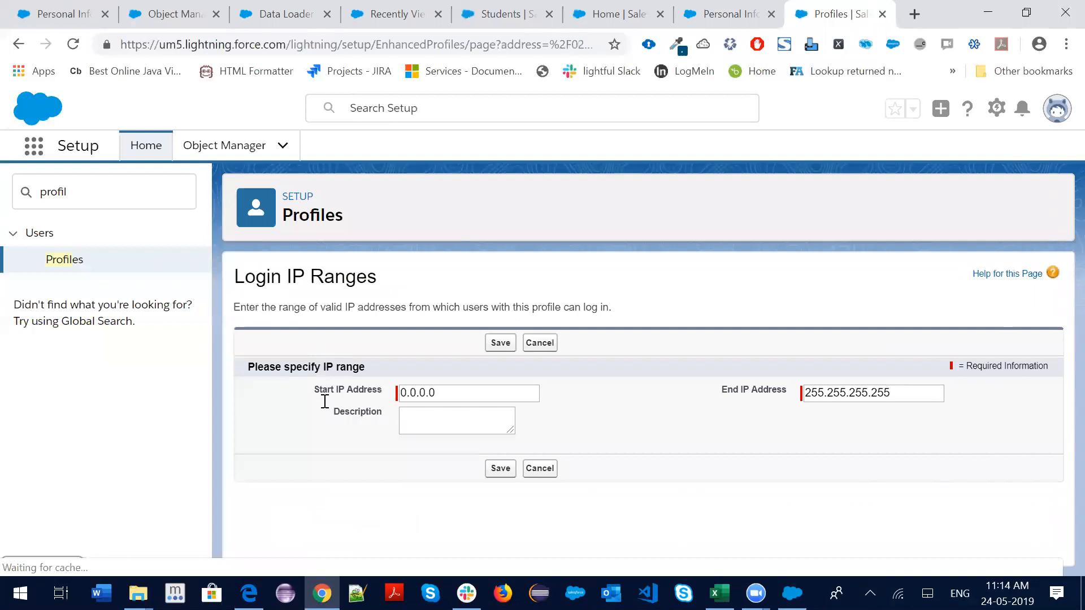
pyautogui.click(625, 417)
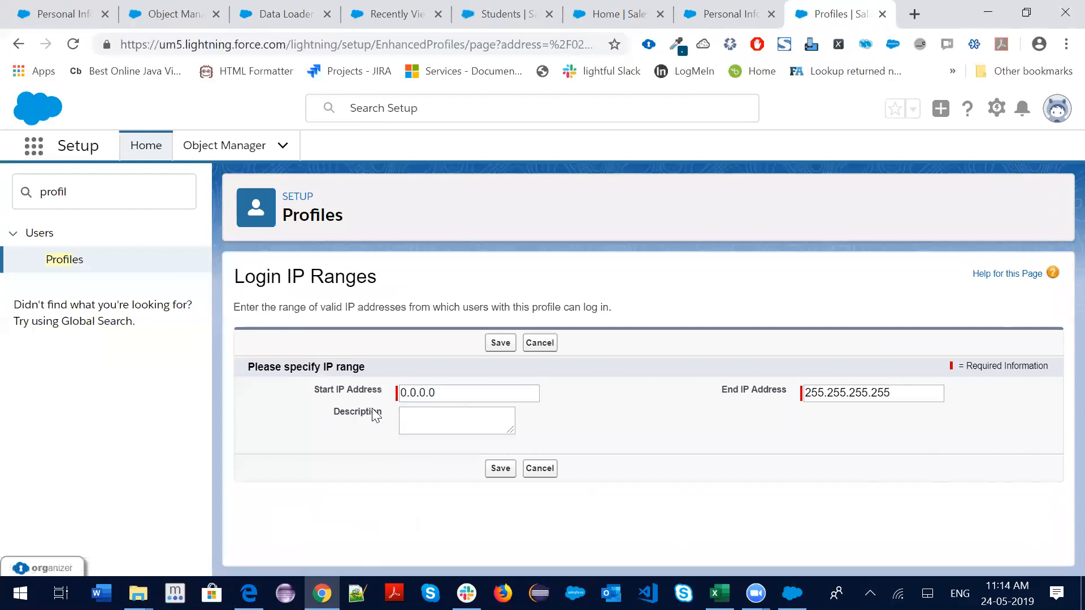
pyautogui.moveTo(315, 393); pyautogui.dragTo(380, 394)
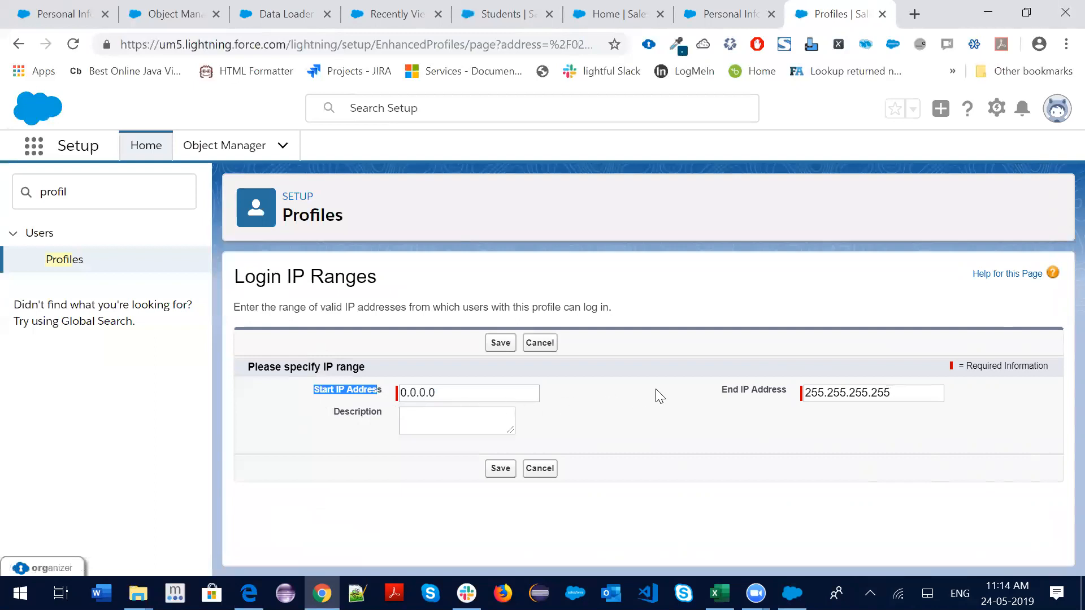
pyautogui.moveTo(722, 391); pyautogui.dragTo(811, 399)
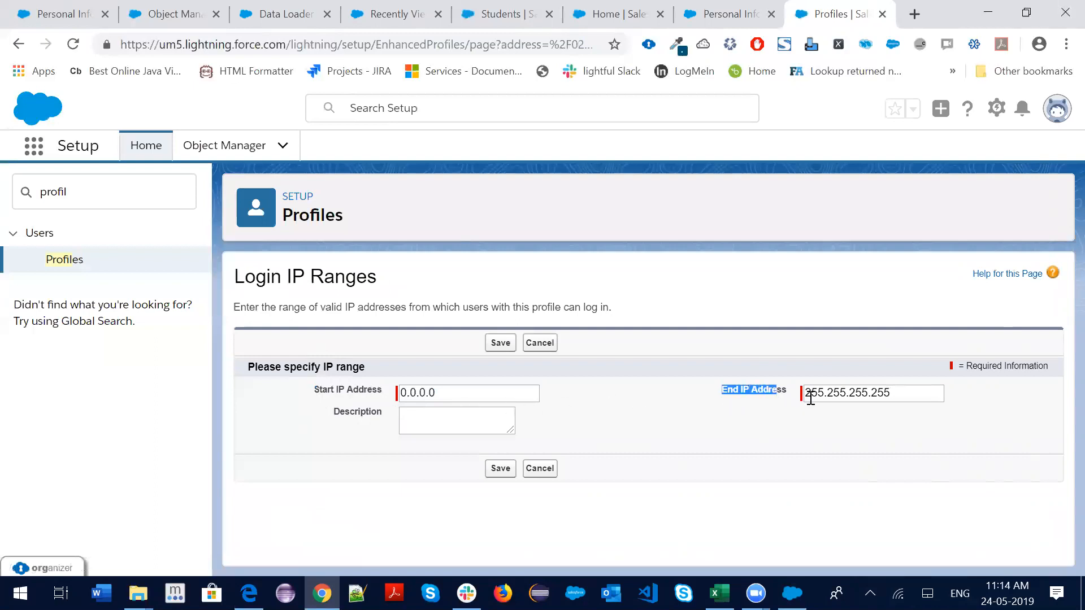
pyautogui.moveTo(902, 398); pyautogui.dragTo(806, 405)
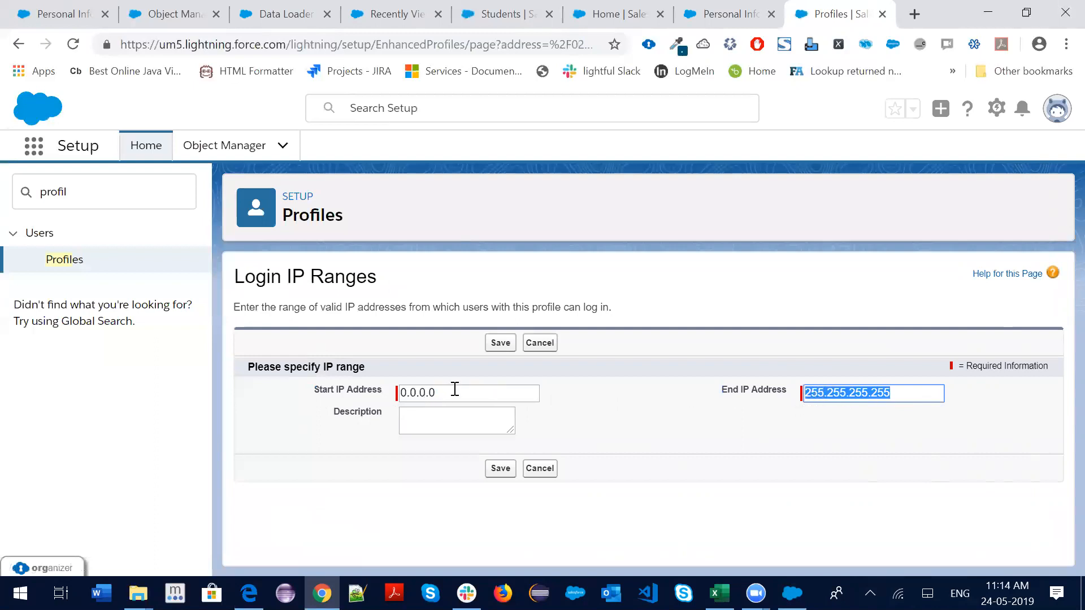
pyautogui.moveTo(455, 389); pyautogui.dragTo(384, 398)
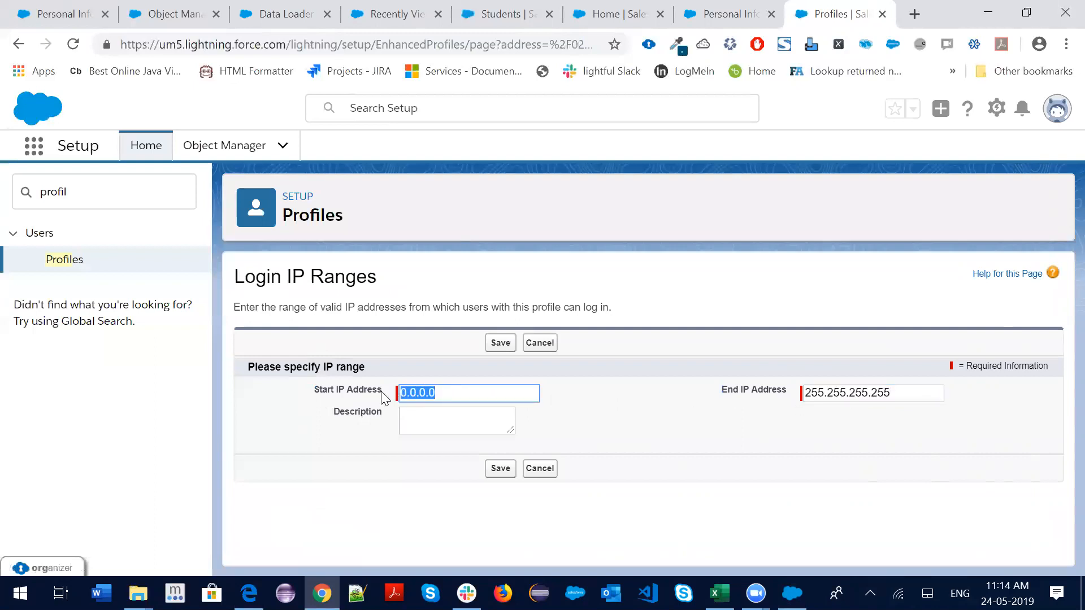
pyautogui.click(642, 445)
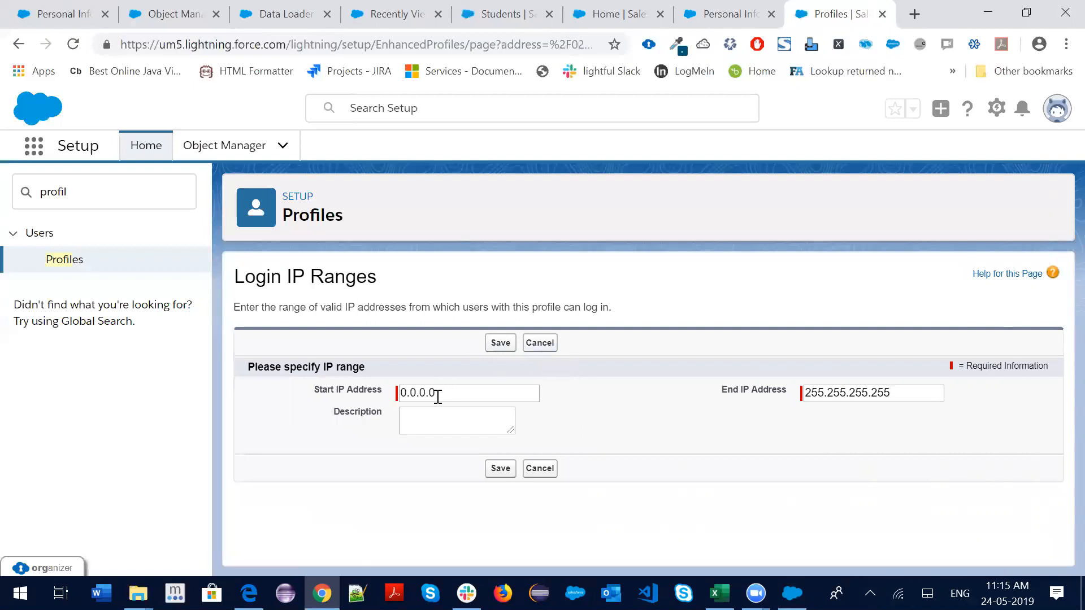
pyautogui.click(1057, 108)
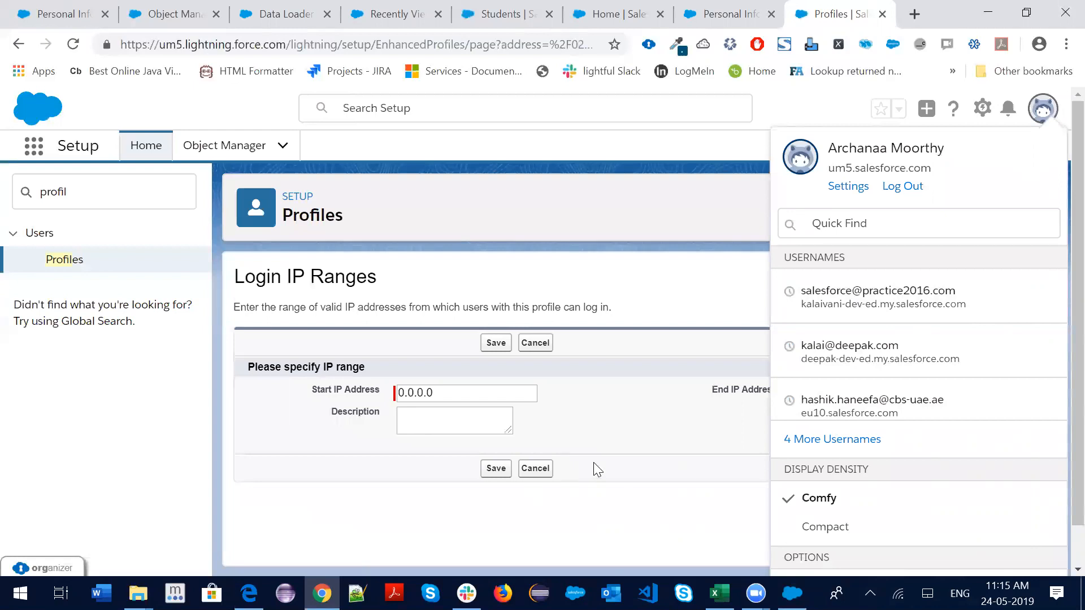
# Return to the Data Loader login step and switch authentication to OAuth
pyautogui.click(793, 594)
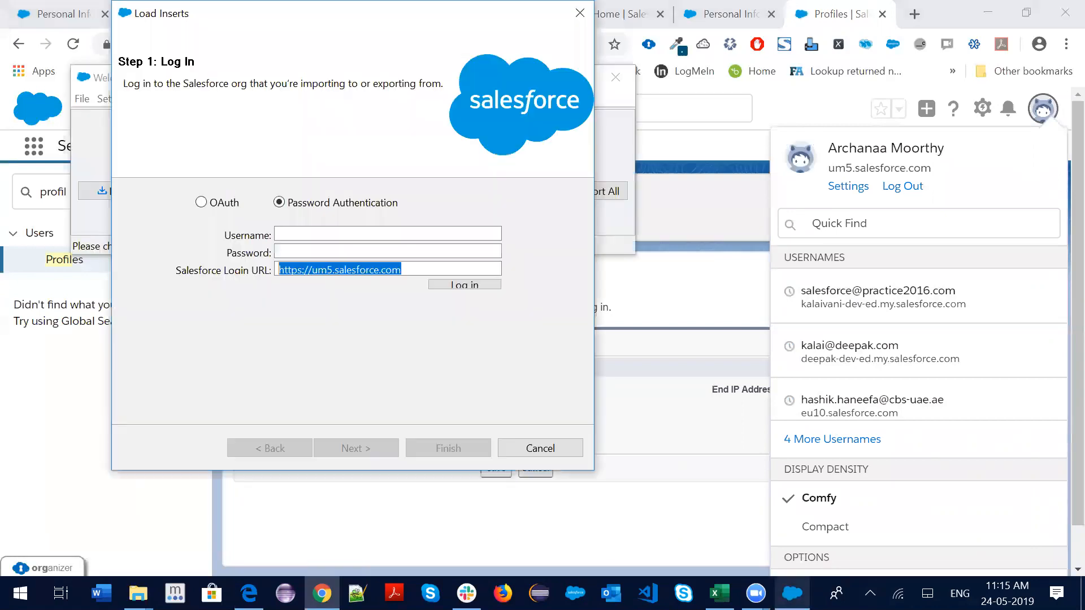
pyautogui.click(306, 233)
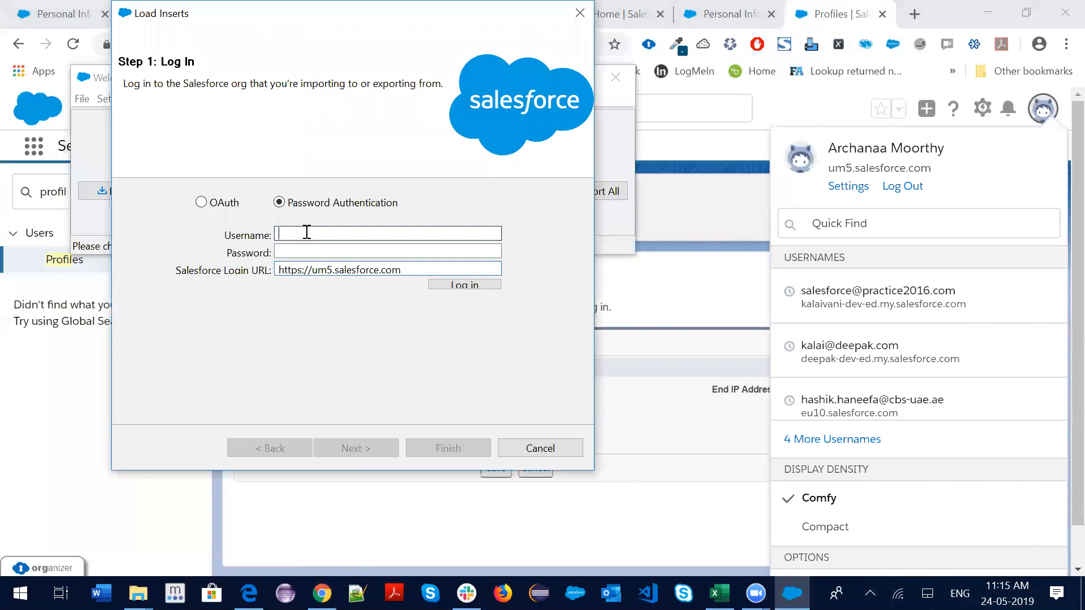
pyautogui.click(302, 250)
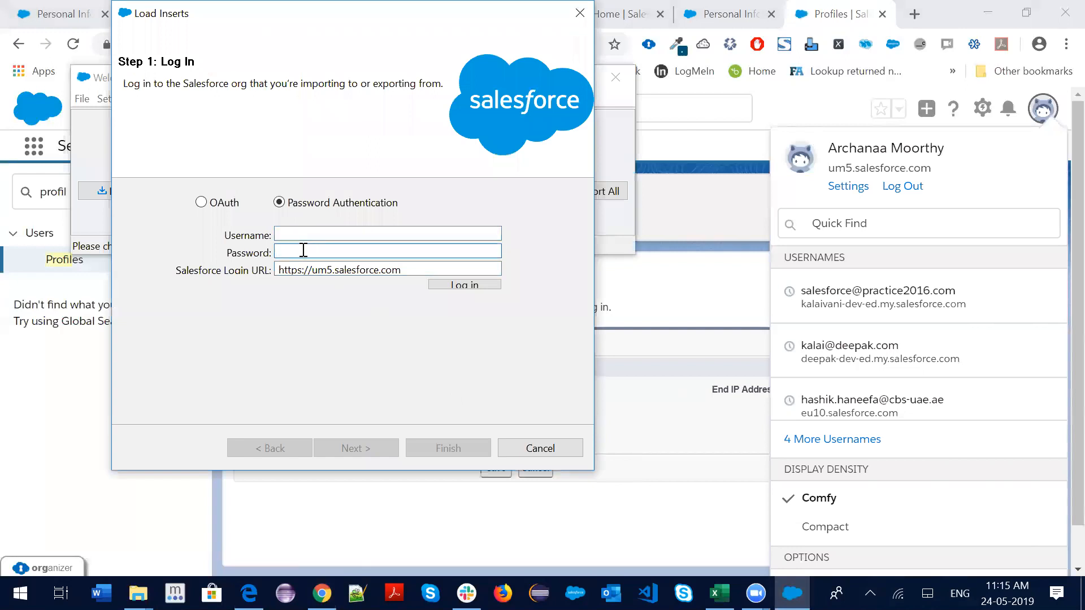
pyautogui.moveTo(417, 267); pyautogui.dragTo(266, 276)
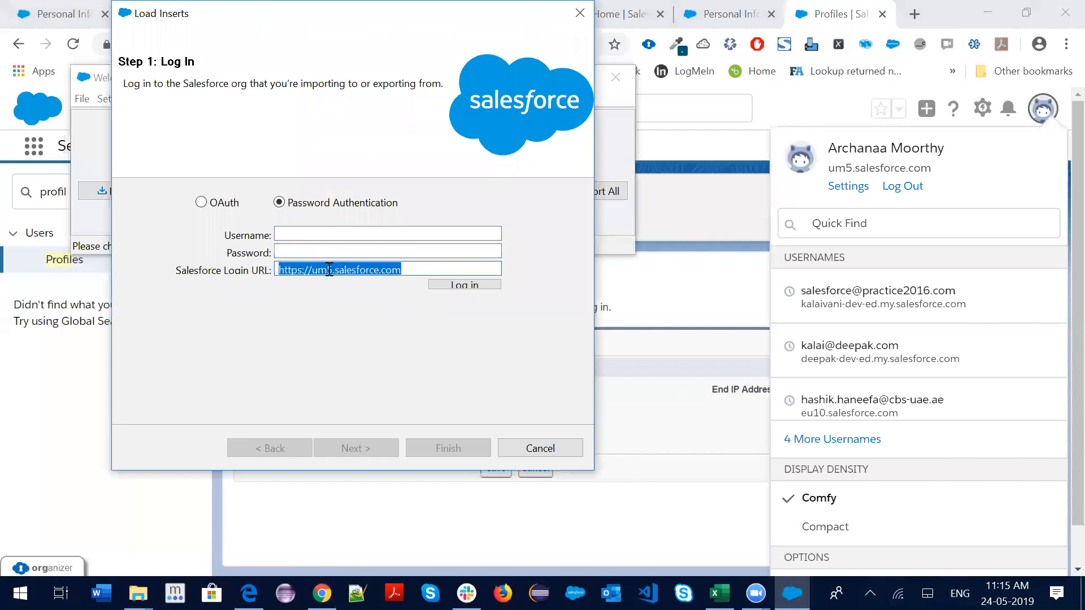
pyautogui.click(201, 203)
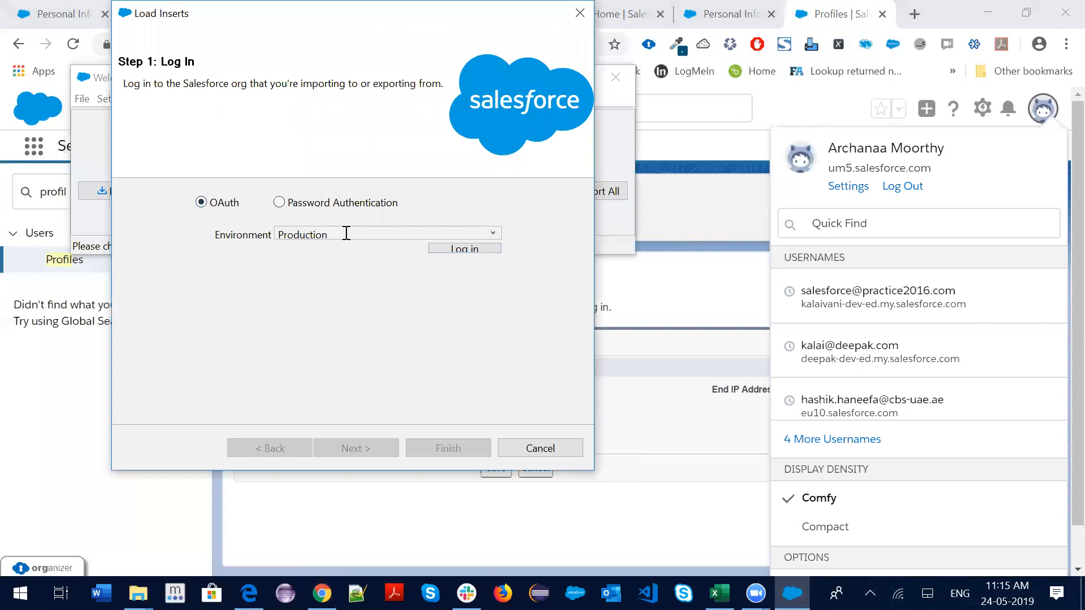
# Log in to Production with the saved username and password, allow access, and continue
pyautogui.click(441, 248)
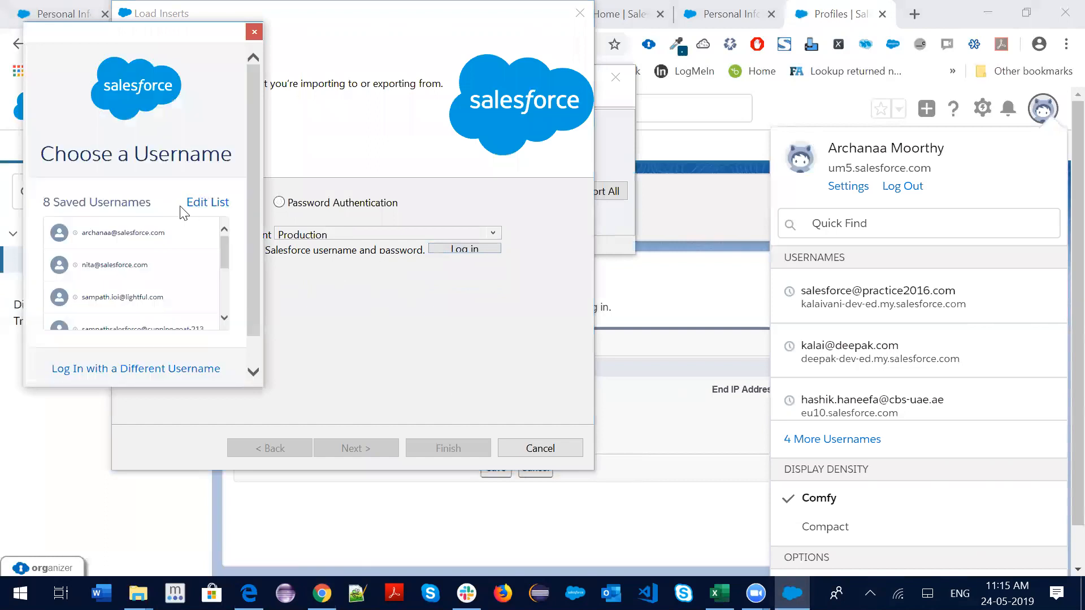
pyautogui.click(141, 232)
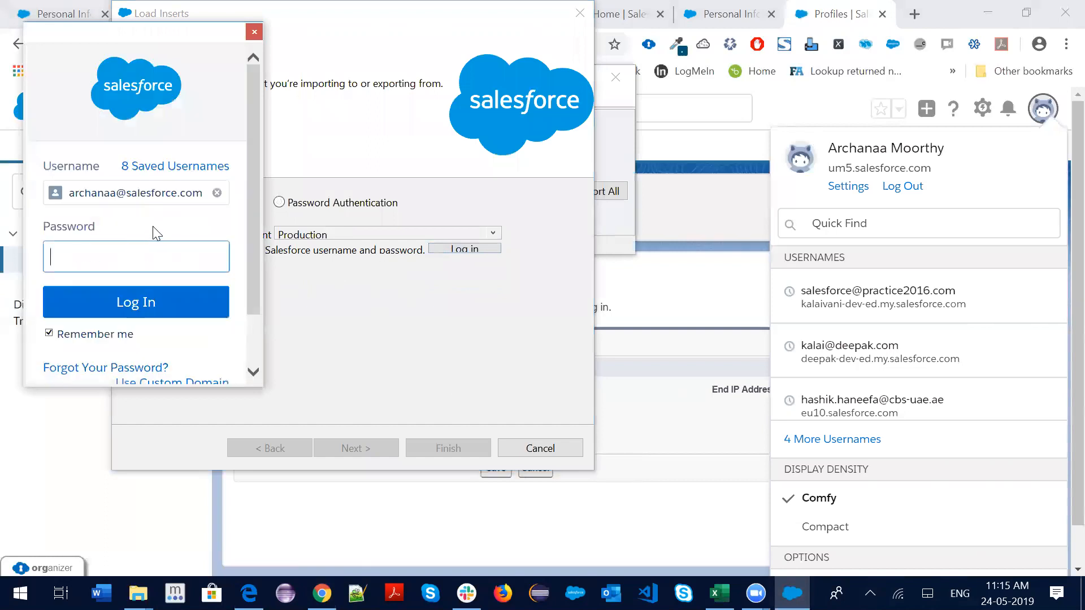
pyautogui.write('••••')
pyautogui.click(141, 301)
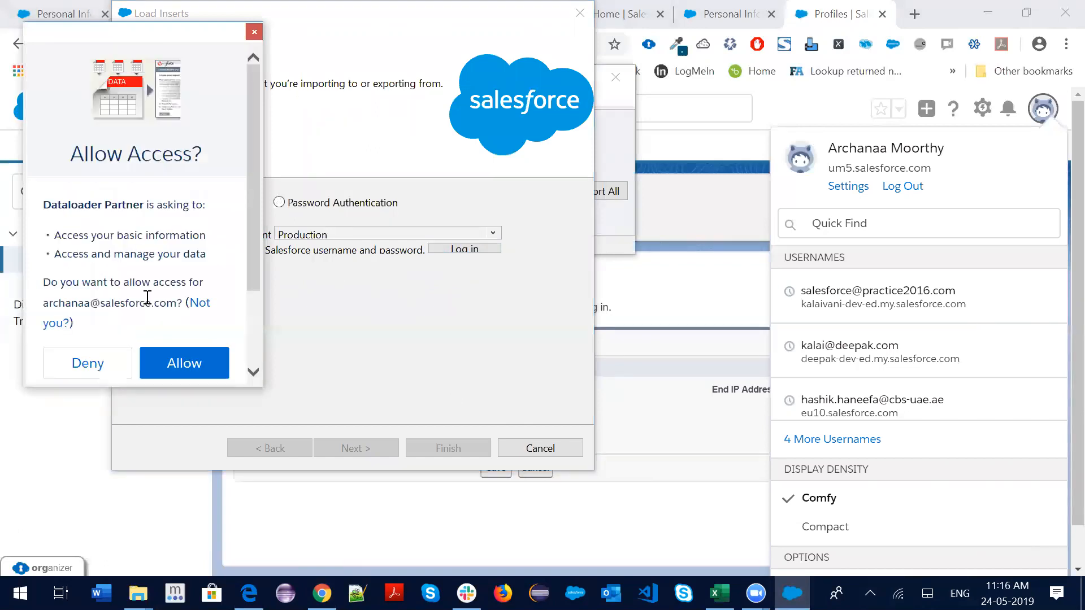
pyautogui.click(183, 363)
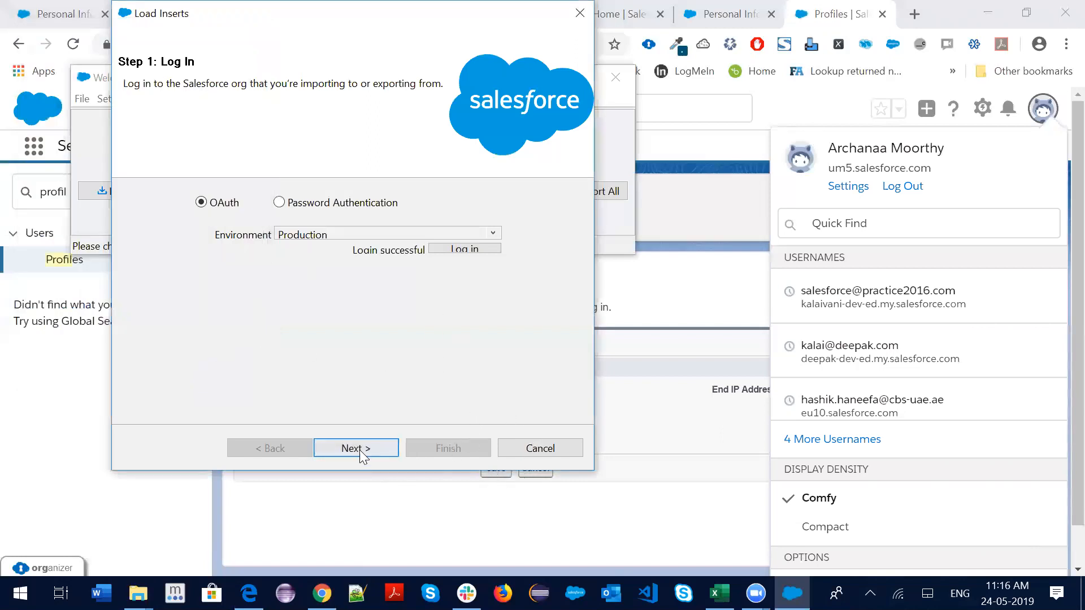
pyautogui.click(359, 450)
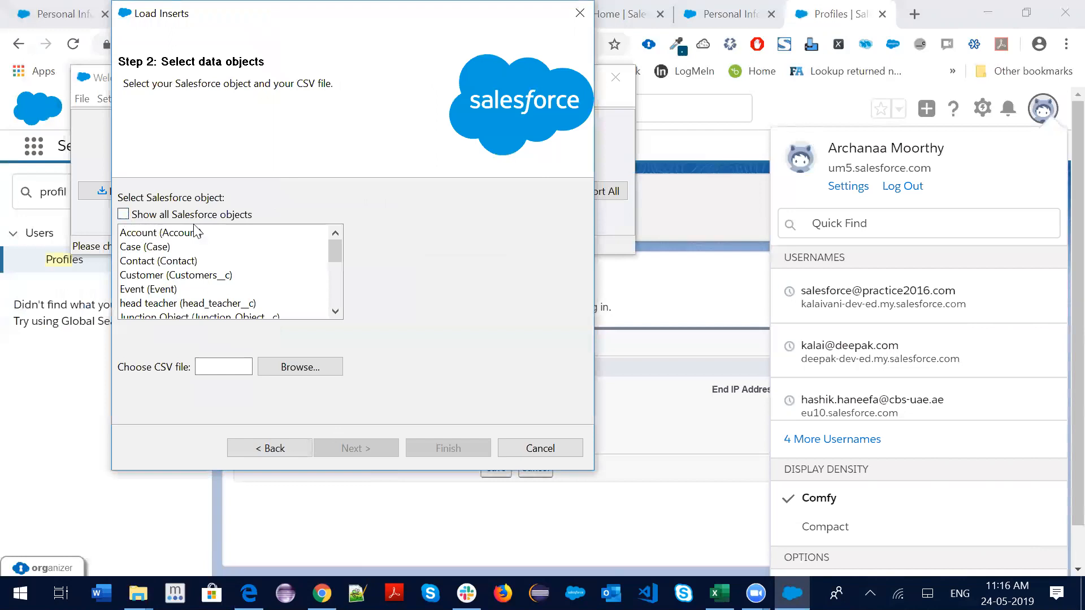
# Target Student (Student__c) with student.csv as the data file, initialising 10 records
pyautogui.click(157, 290)
pyautogui.press('s')
pyautogui.press('s')
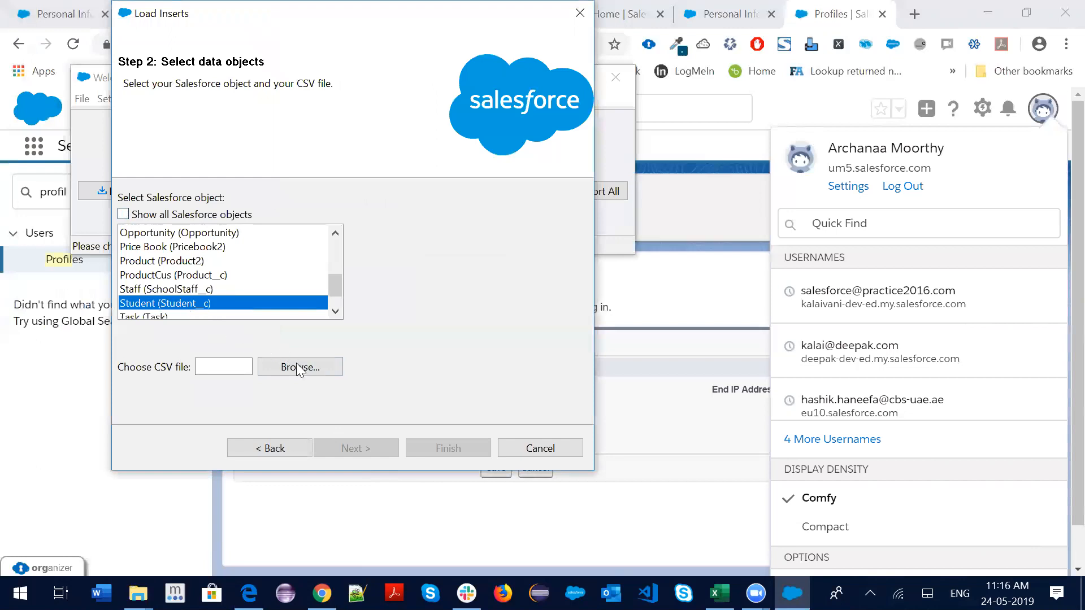
pyautogui.click(309, 369)
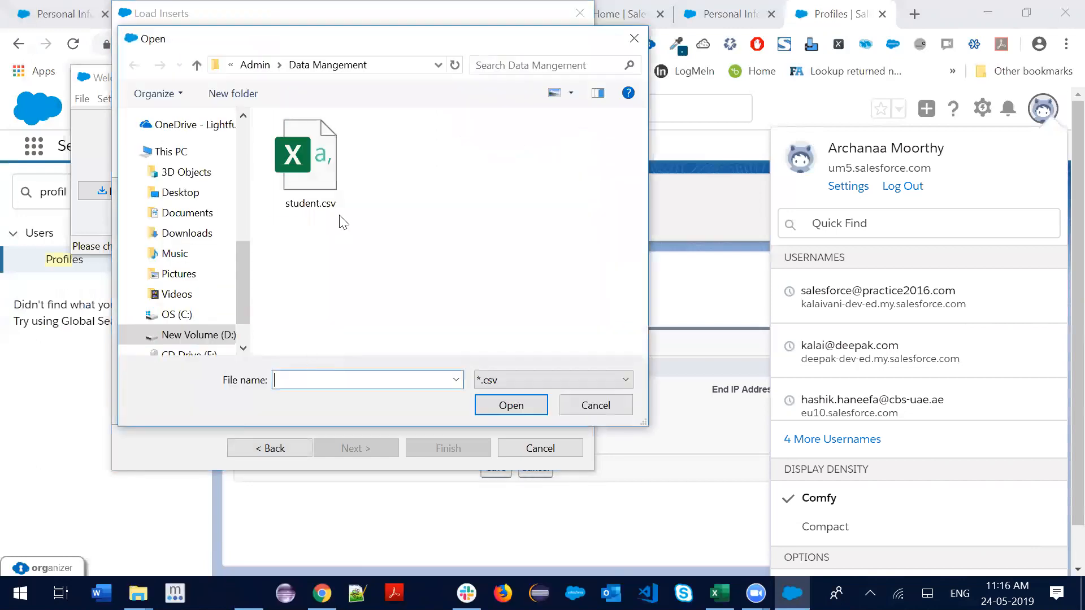
pyautogui.click(316, 174)
pyautogui.click(498, 405)
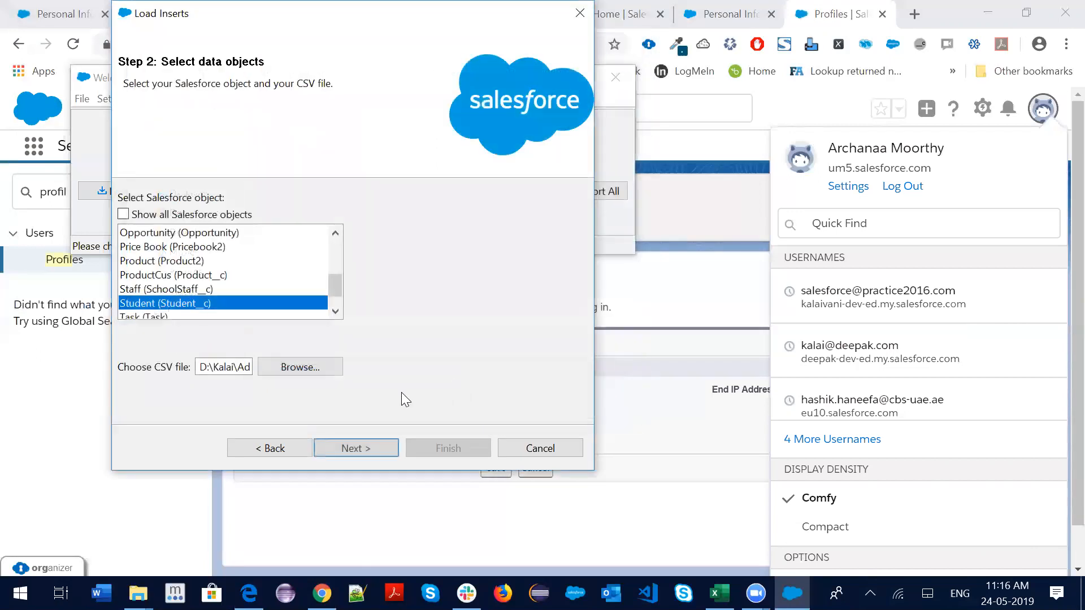
pyautogui.click(356, 449)
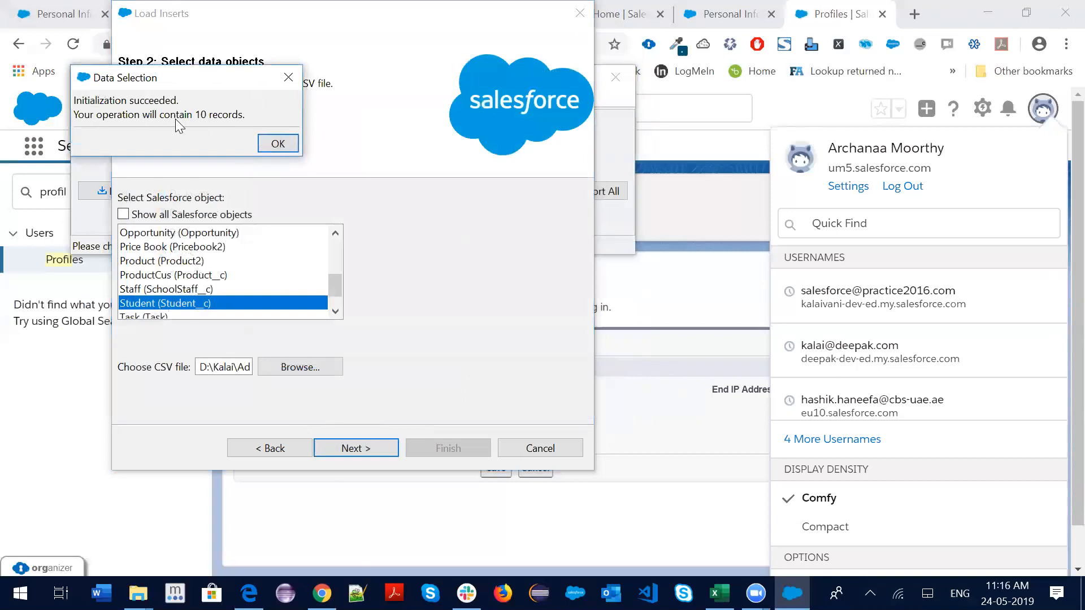
pyautogui.click(275, 143)
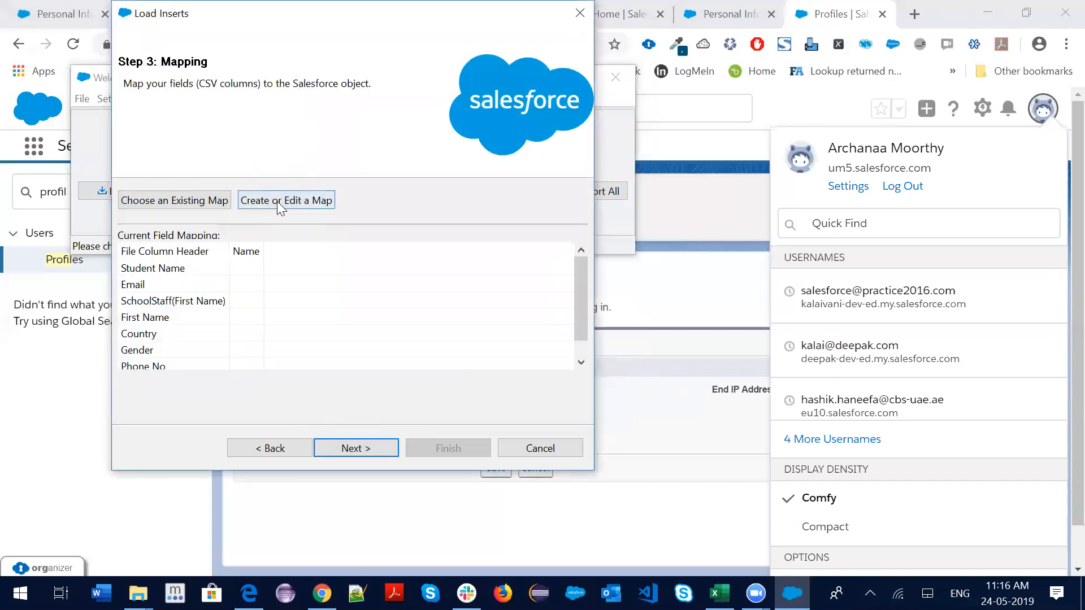
# Open the mapping editor and auto-match Student fields to the CSV columns
pyautogui.click(276, 201)
pyautogui.click(221, 145)
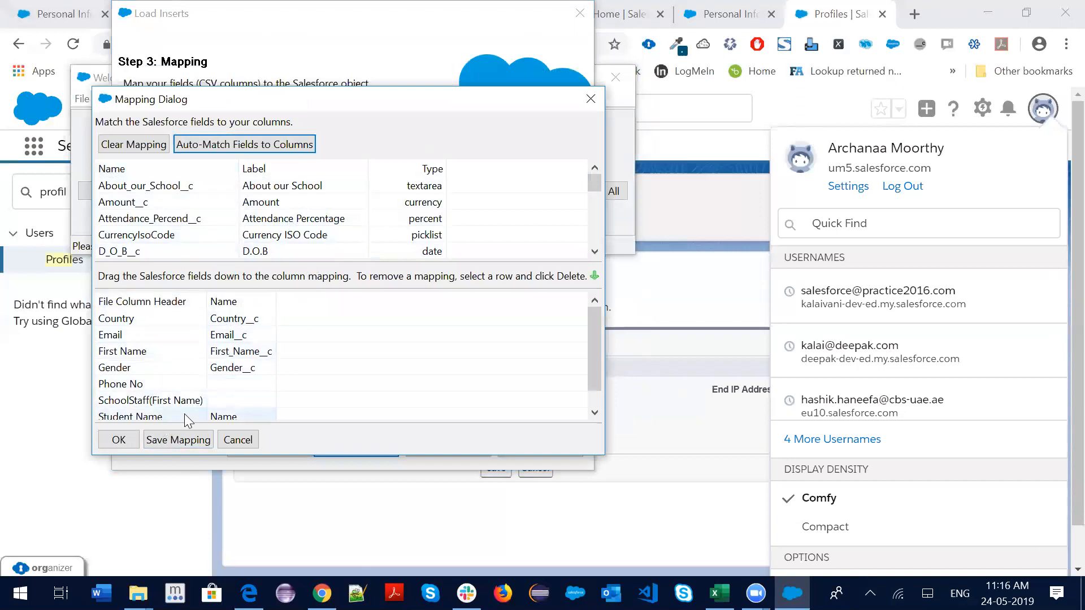
pyautogui.scroll(-1, 276, 242)
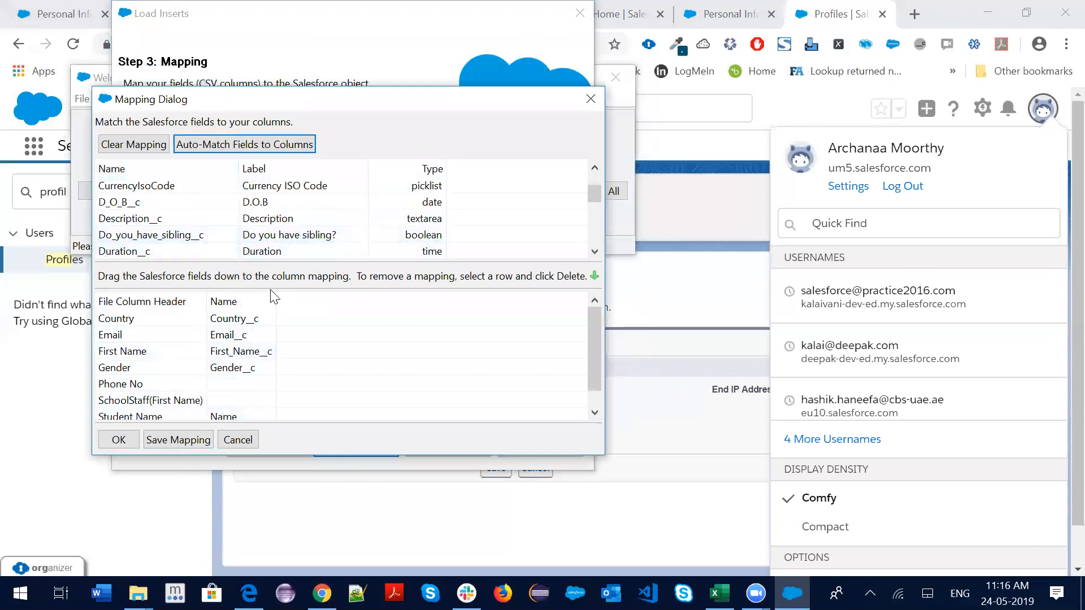
pyautogui.scroll(-1, 147, 390)
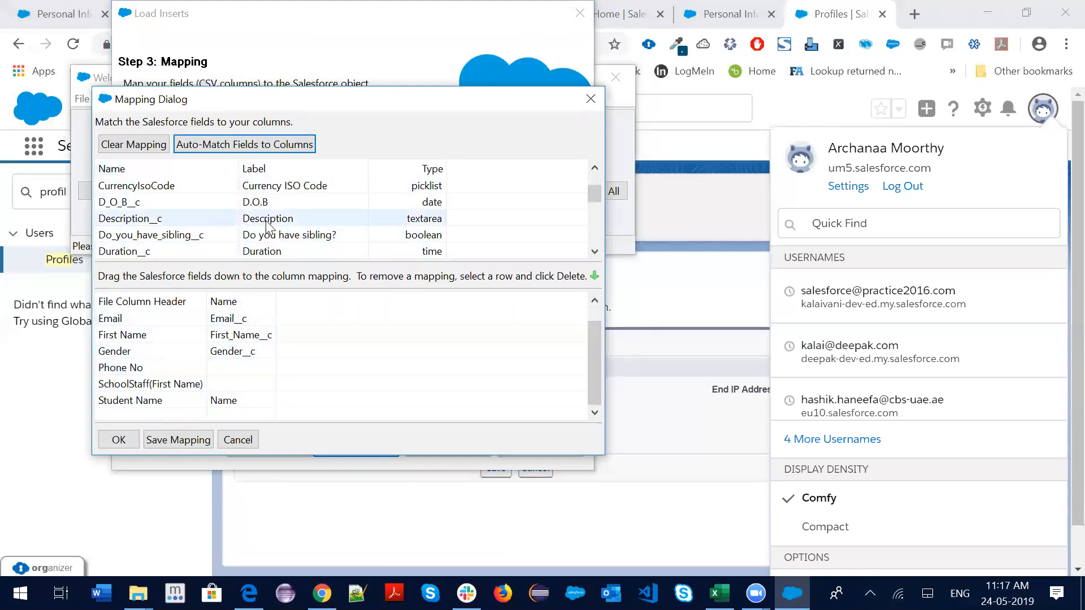
pyautogui.scroll(-5, 265, 226)
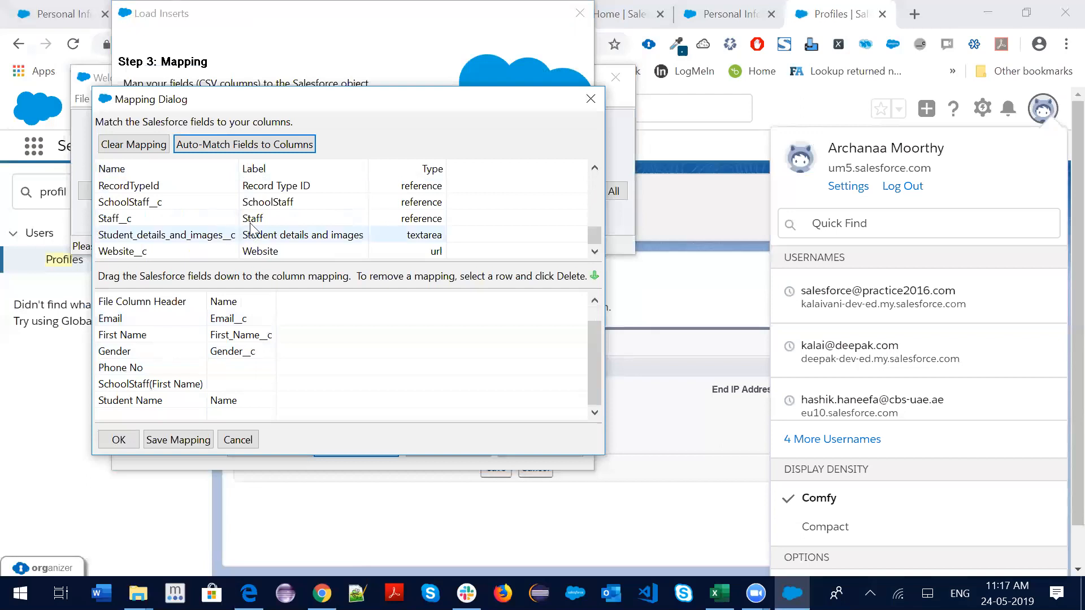
pyautogui.scroll(1, 255, 229)
# Map Phone_c to Phone No and SchoolStaff__c to SchoolStaff(First Name), then accept the mapping
pyautogui.moveTo(261, 220); pyautogui.dragTo(246, 367)
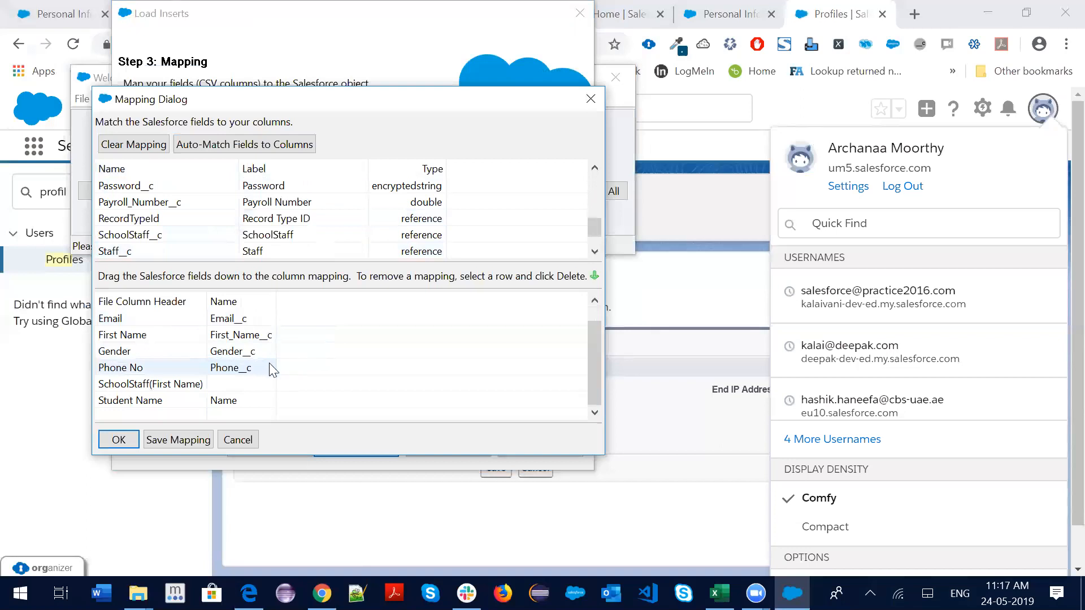
pyautogui.moveTo(267, 234); pyautogui.dragTo(193, 390)
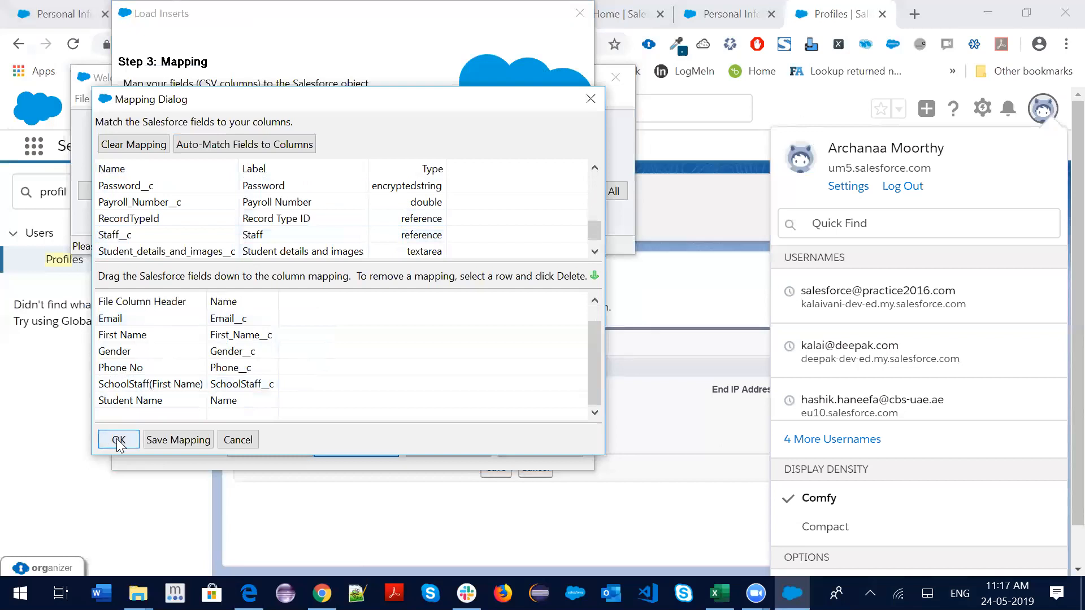
pyautogui.click(119, 441)
pyautogui.click(361, 448)
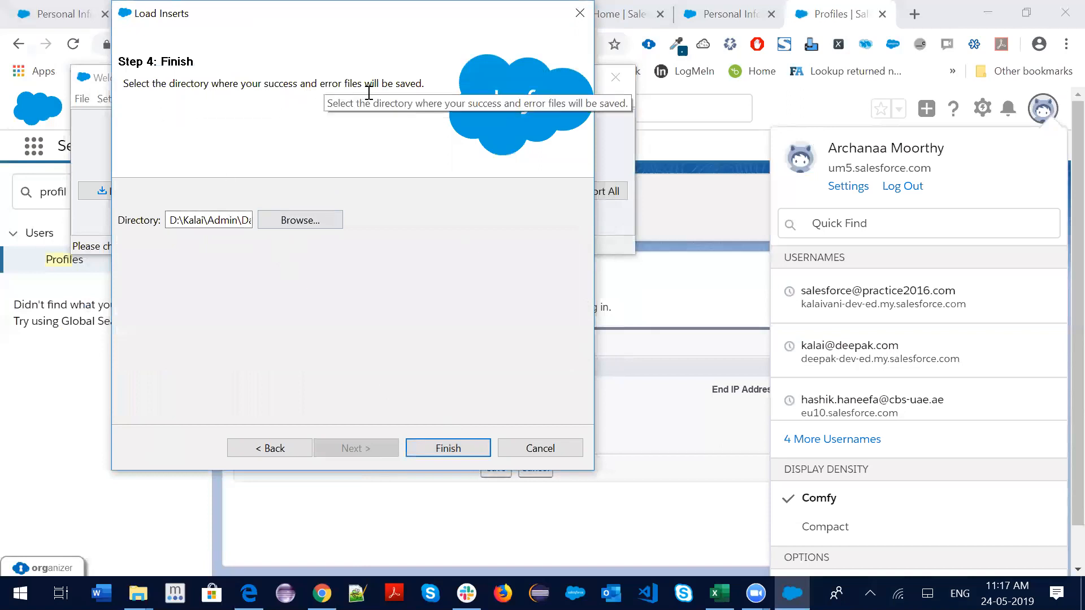
# Keep the current results folder and run the insert of the 10 records, confirming the warning
pyautogui.click(315, 225)
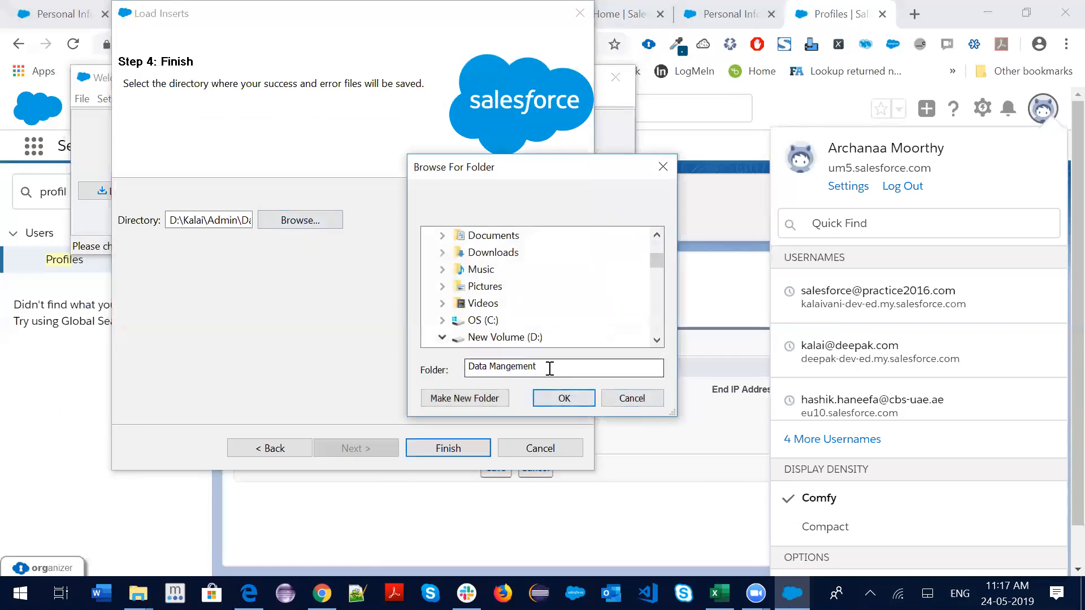
pyautogui.click(630, 398)
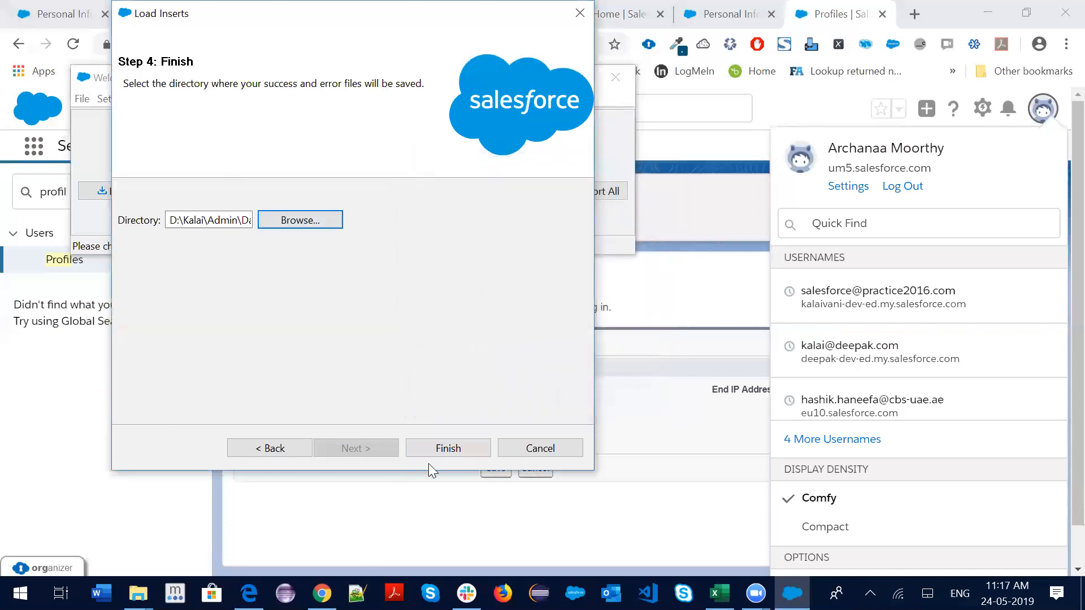
pyautogui.click(461, 456)
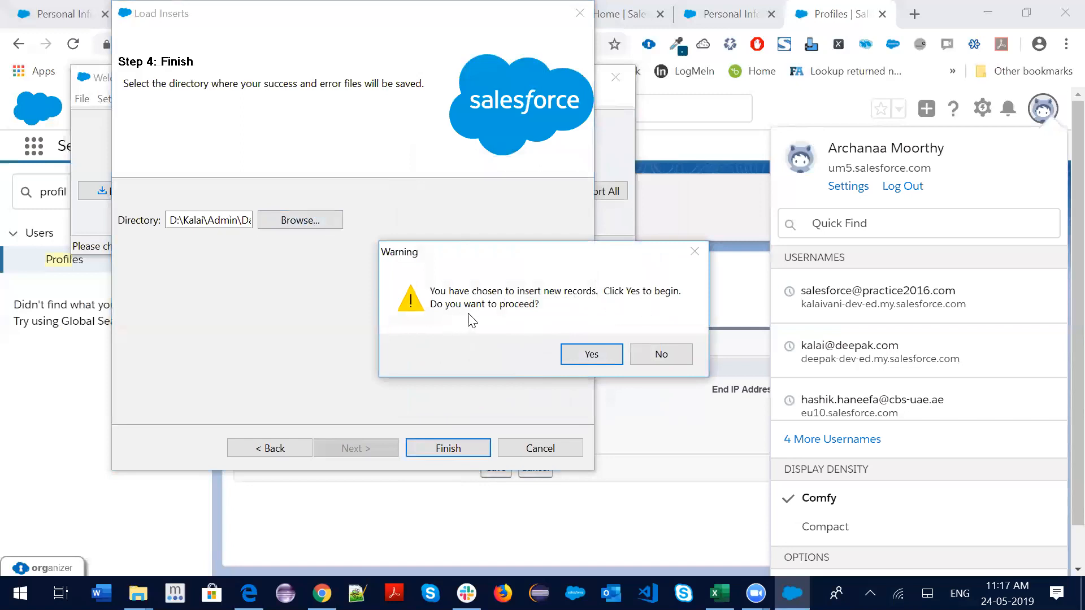
pyautogui.click(572, 351)
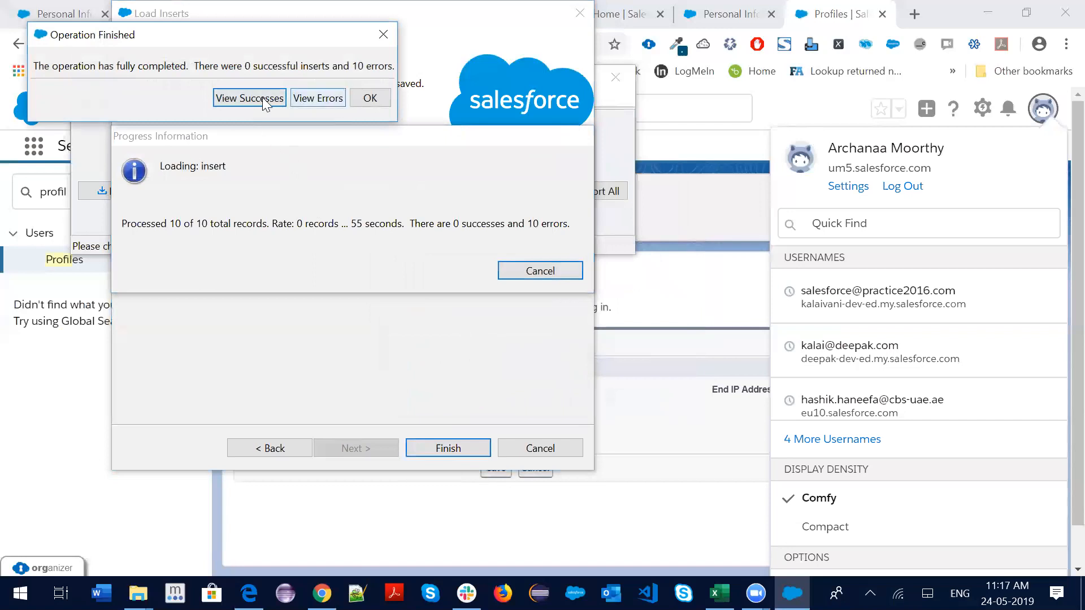
# Check the empty success file and the error file's duplicate Email__c errors, then close the results
pyautogui.click(256, 98)
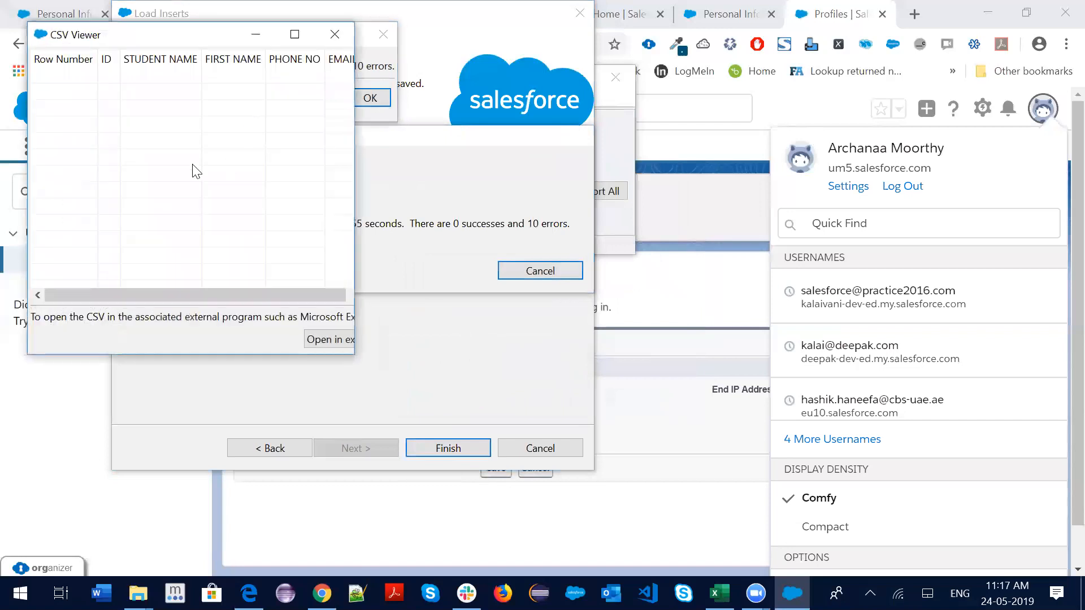
pyautogui.click(339, 29)
pyautogui.click(312, 98)
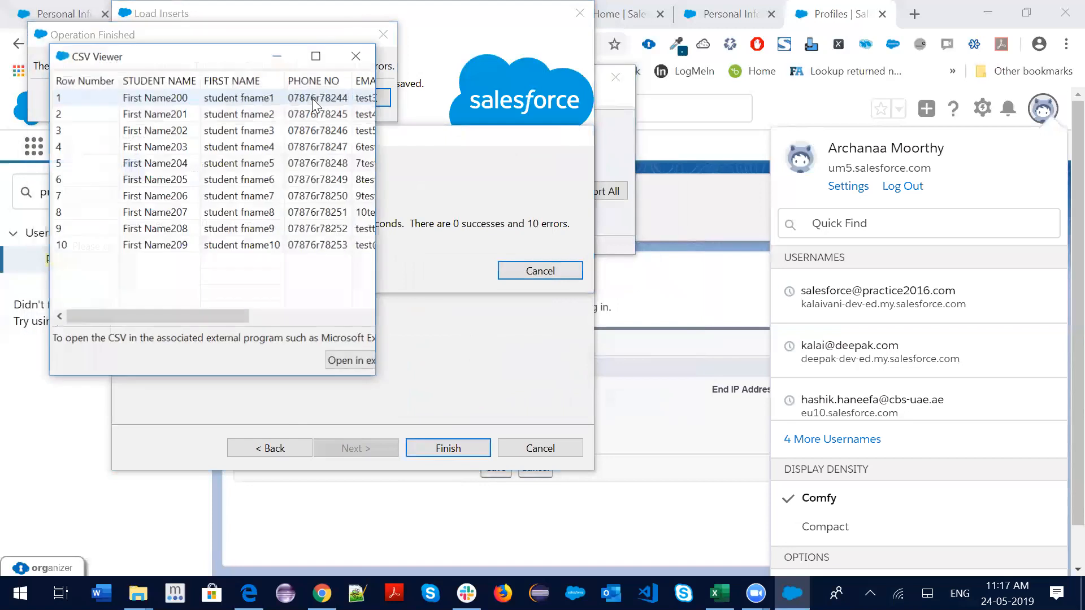
pyautogui.moveTo(174, 312); pyautogui.dragTo(411, 311)
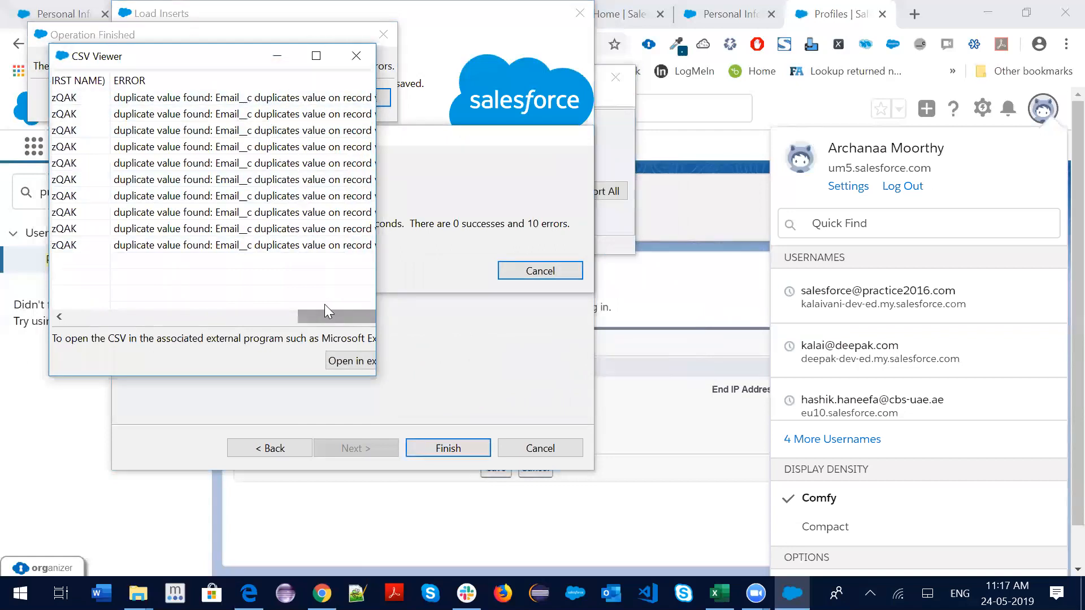
pyautogui.click(357, 56)
pyautogui.click(383, 35)
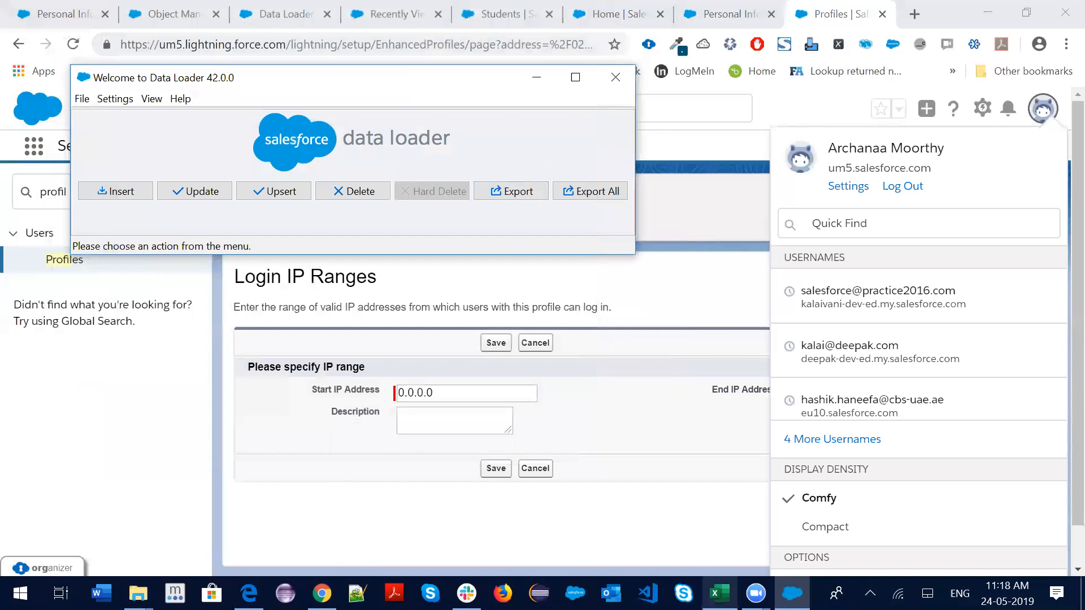
pyautogui.click(720, 593)
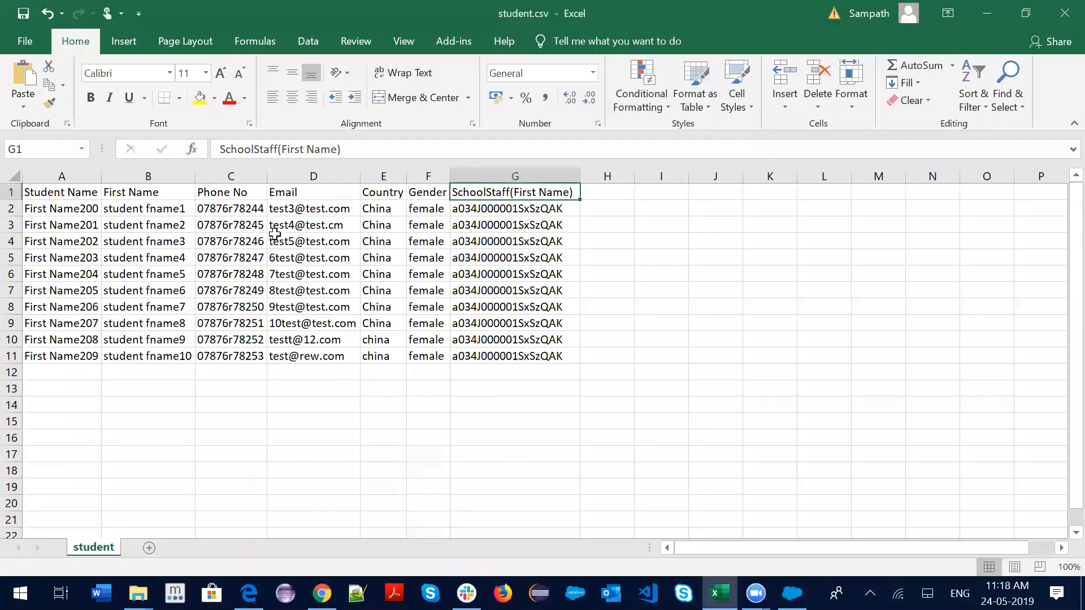
pyautogui.moveTo(359, 176); pyautogui.dragTo(401, 175)
pyautogui.click(351, 212)
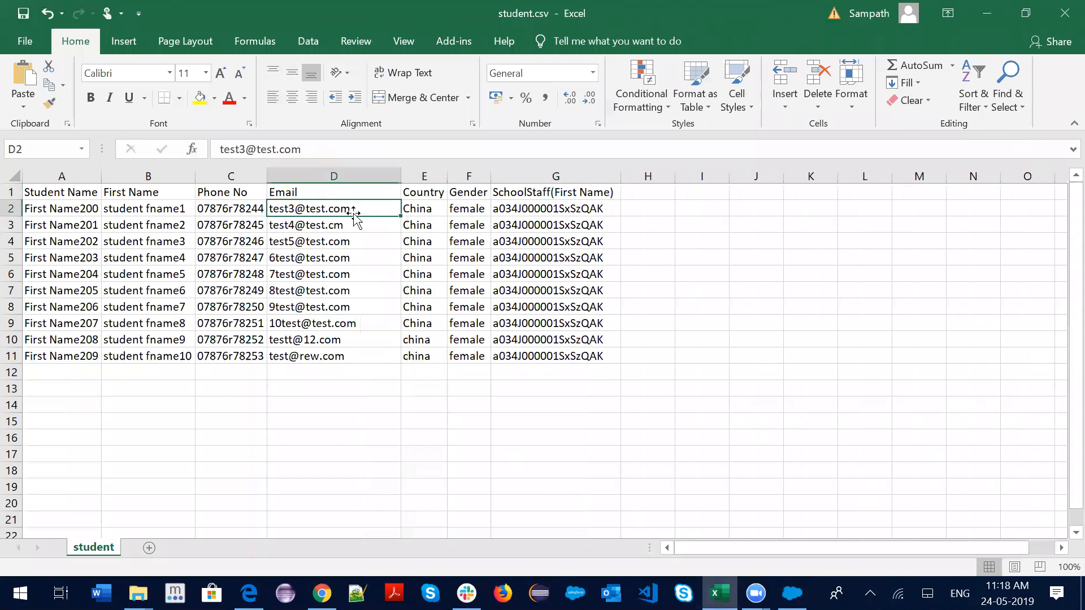
pyautogui.write('test')
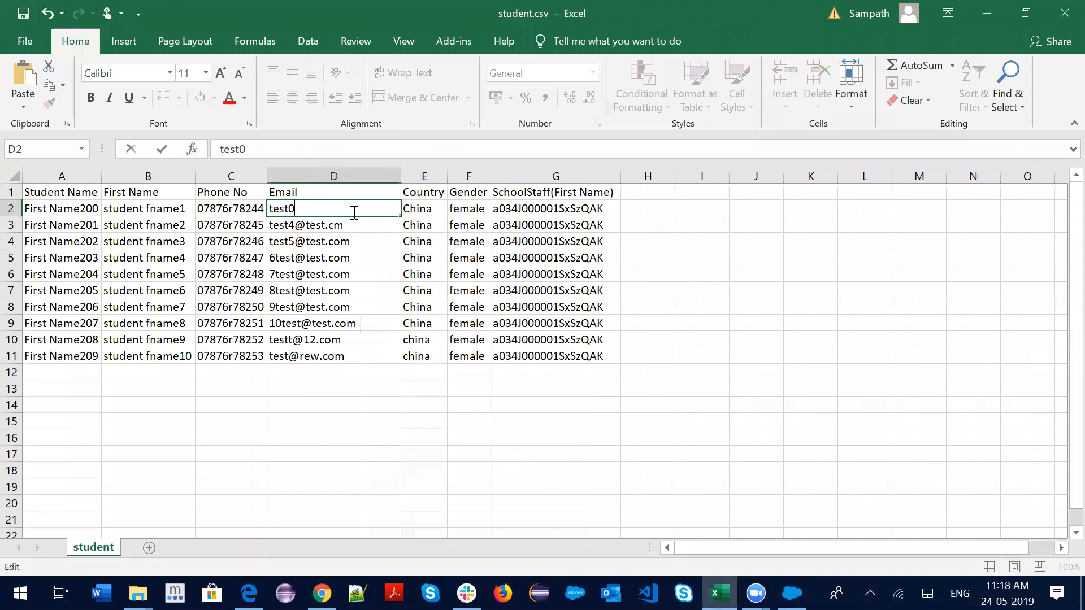
pyautogui.write('200@test.com')
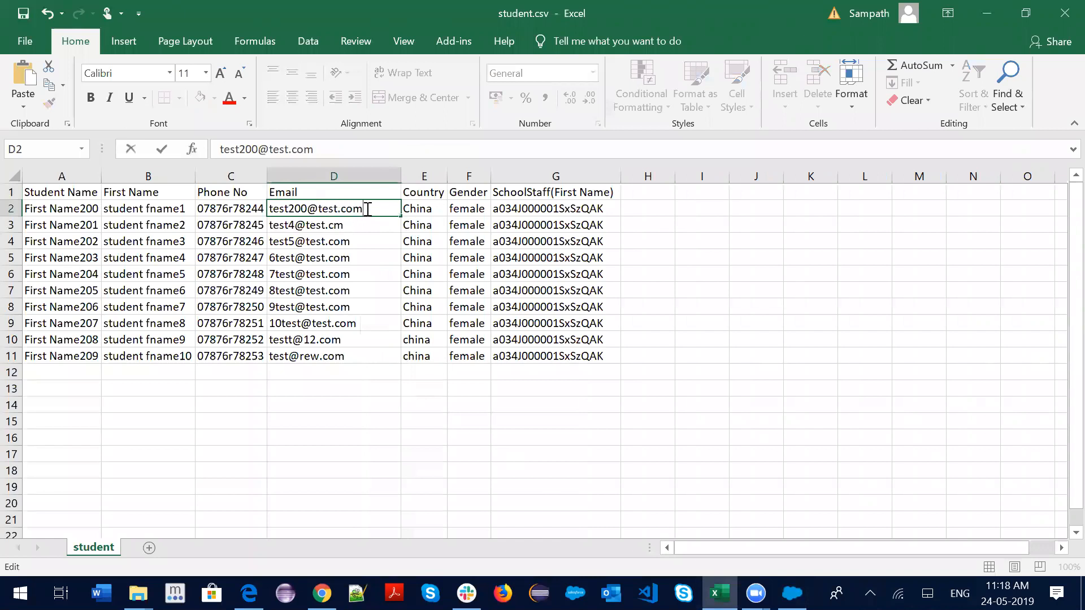
pyautogui.moveTo(321, 152); pyautogui.dragTo(223, 149)
pyautogui.hotkey('ctrl', 'c')
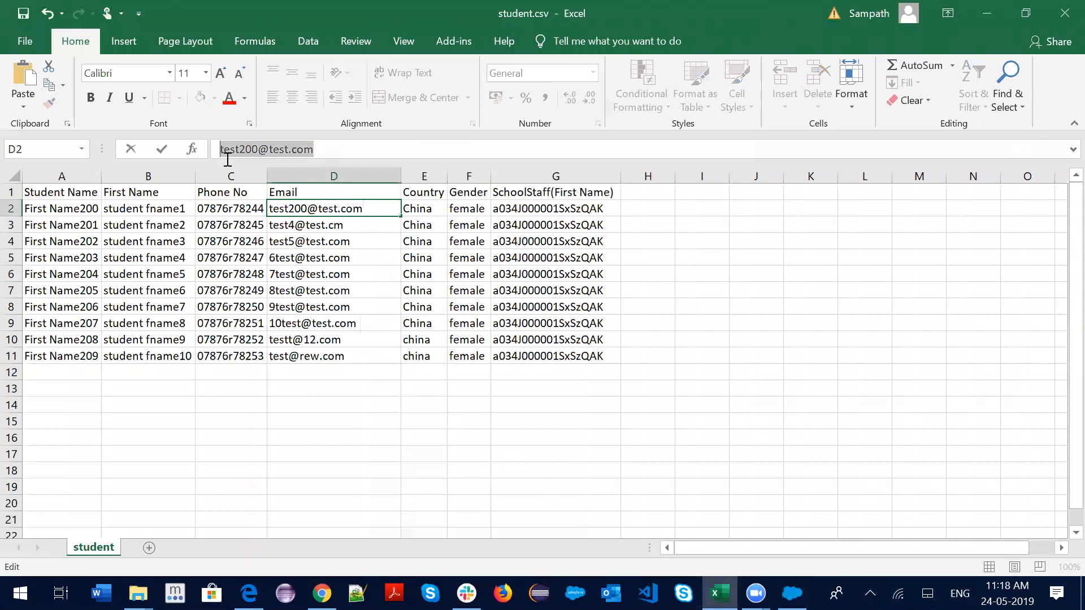
pyautogui.click(372, 224)
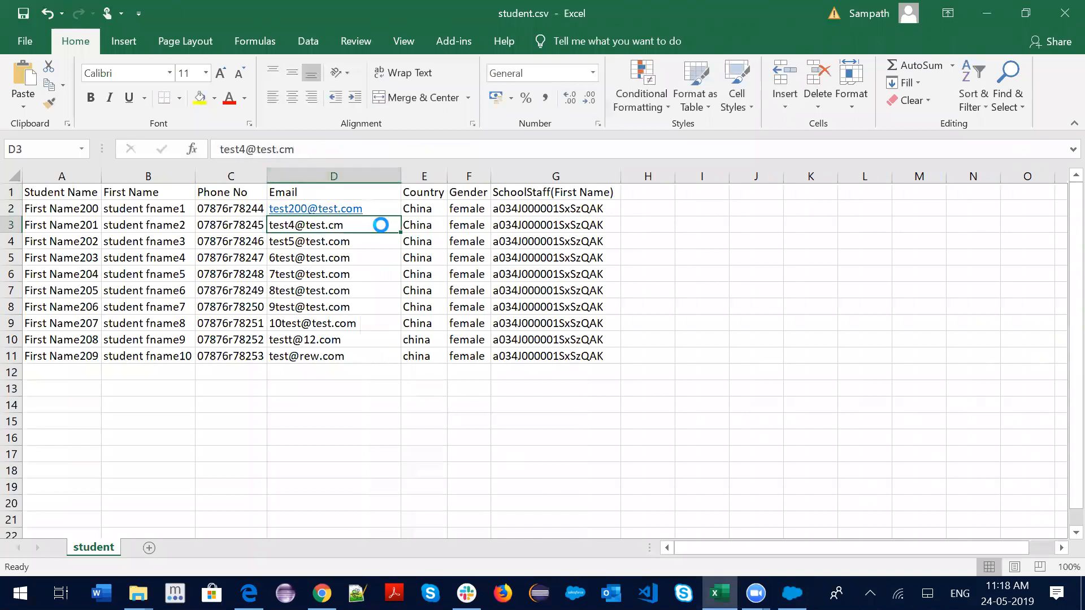
pyautogui.hotkey('ctrl', 'v')
pyautogui.click(259, 148)
pyautogui.press('BackSpace')
pyautogui.write('1')
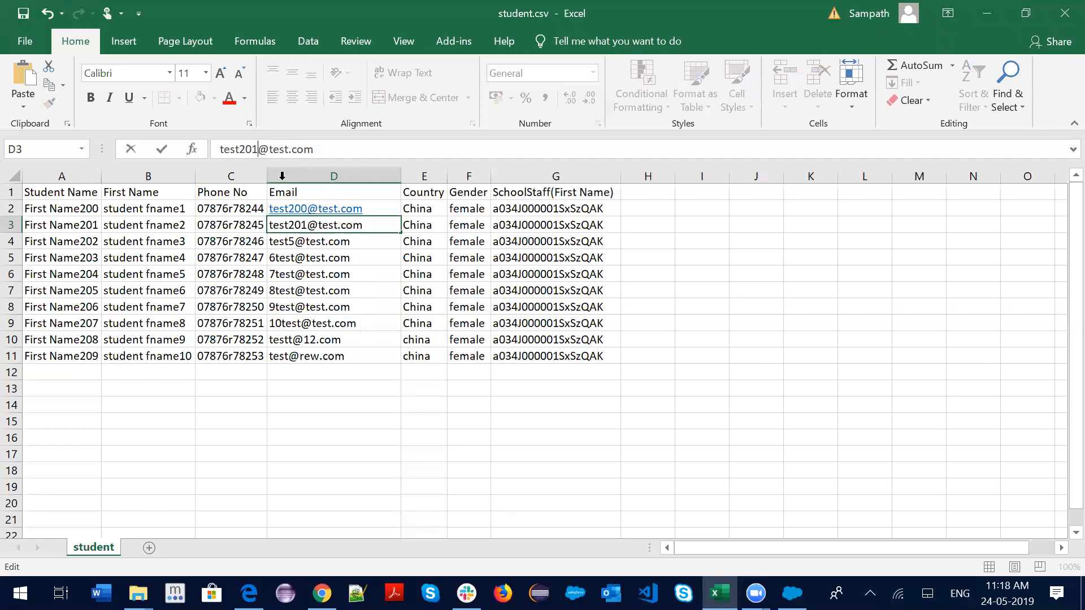
pyautogui.click(382, 242)
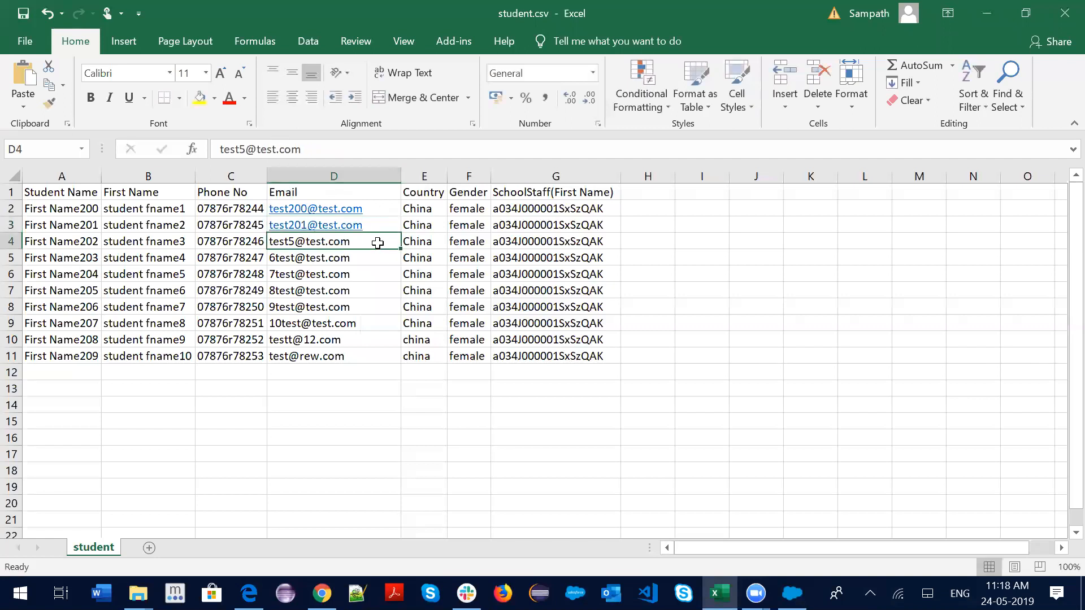
pyautogui.hotkey('ctrl', 'a')
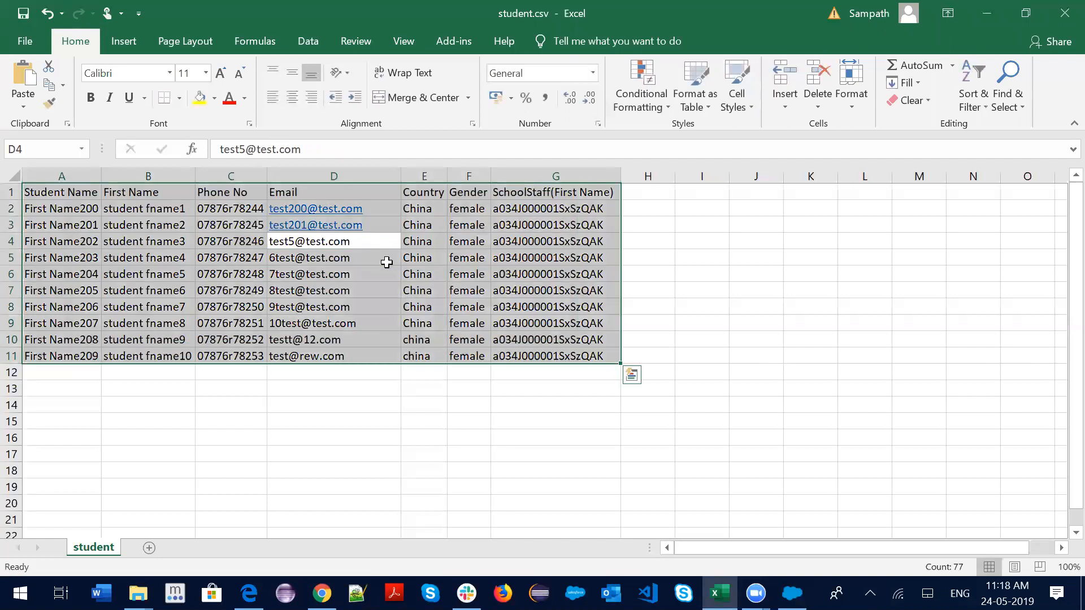
pyautogui.click(370, 430)
pyautogui.click(373, 242)
pyautogui.moveTo(307, 148); pyautogui.dragTo(169, 150)
pyautogui.hotkey('ctrl', 'v')
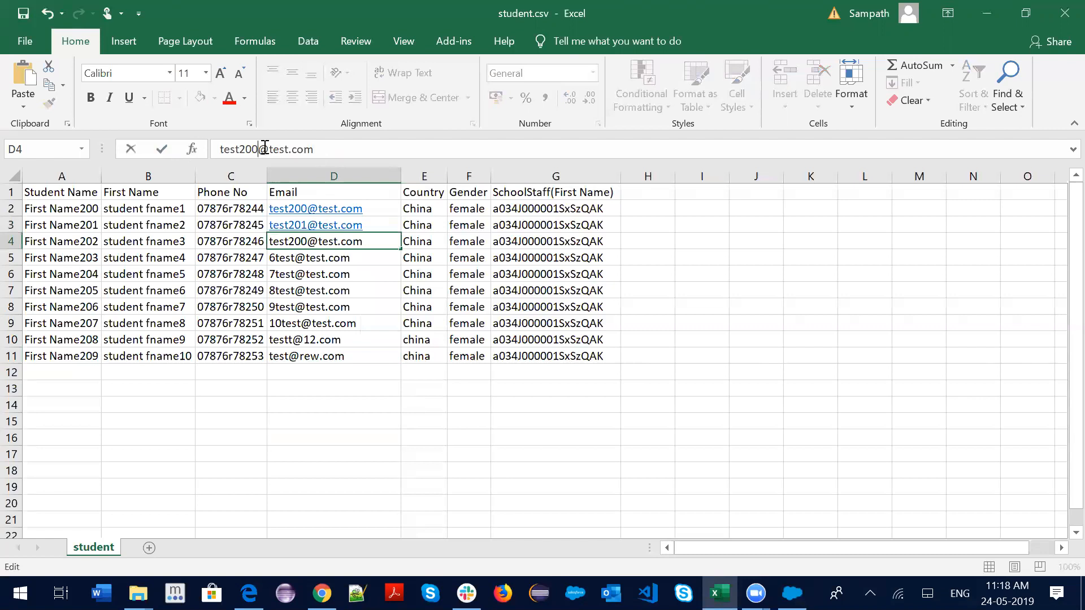
pyautogui.press('BackSpace')
pyautogui.write('2')
pyautogui.press('Return')
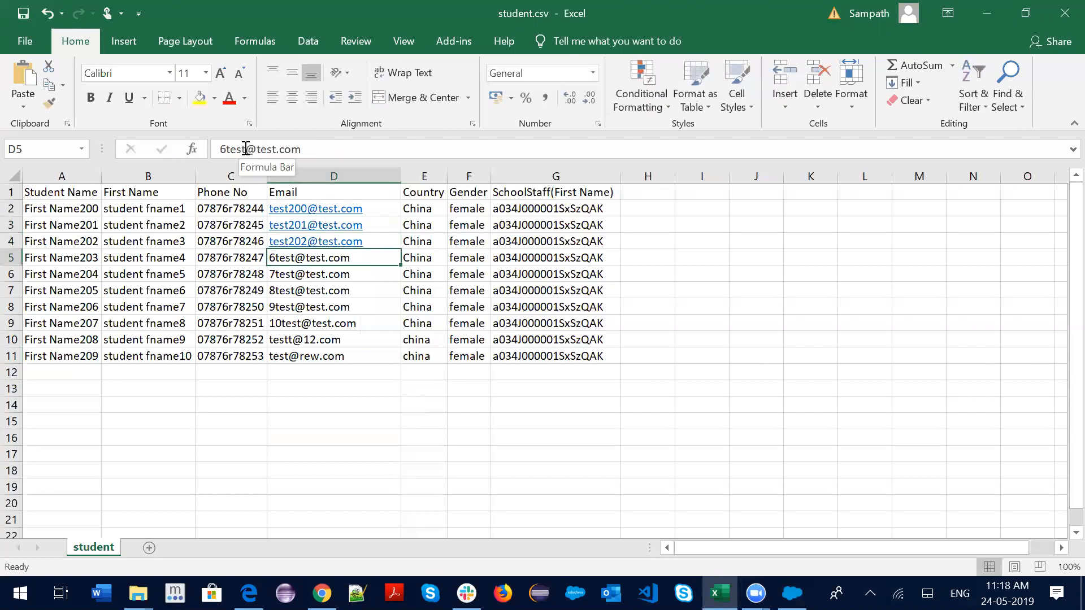
pyautogui.moveTo(245, 149); pyautogui.dragTo(220, 149)
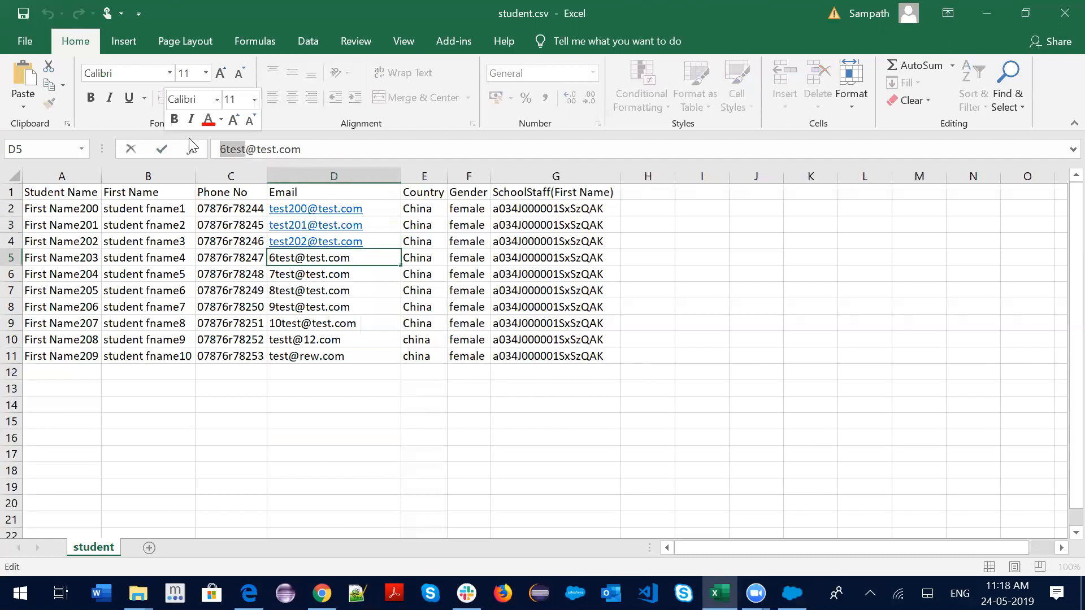
pyautogui.write('test')
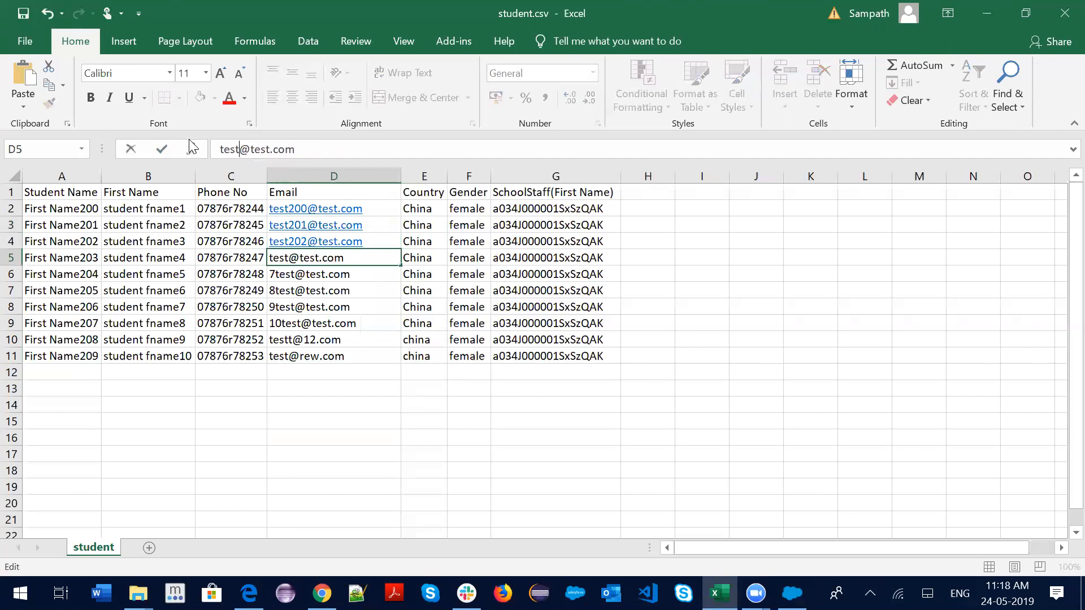
pyautogui.write('2')
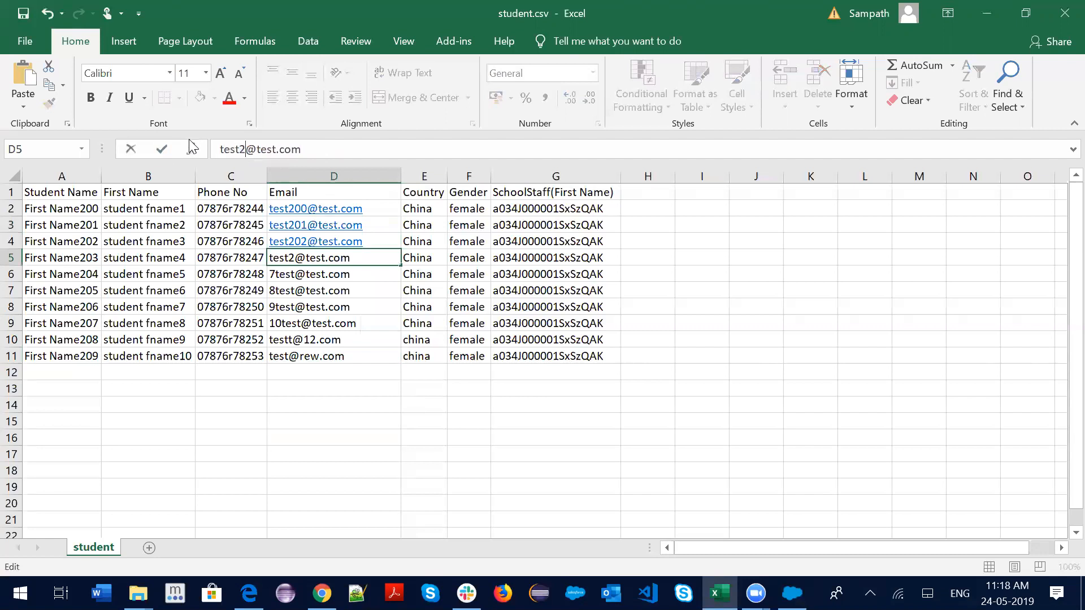
pyautogui.write('03')
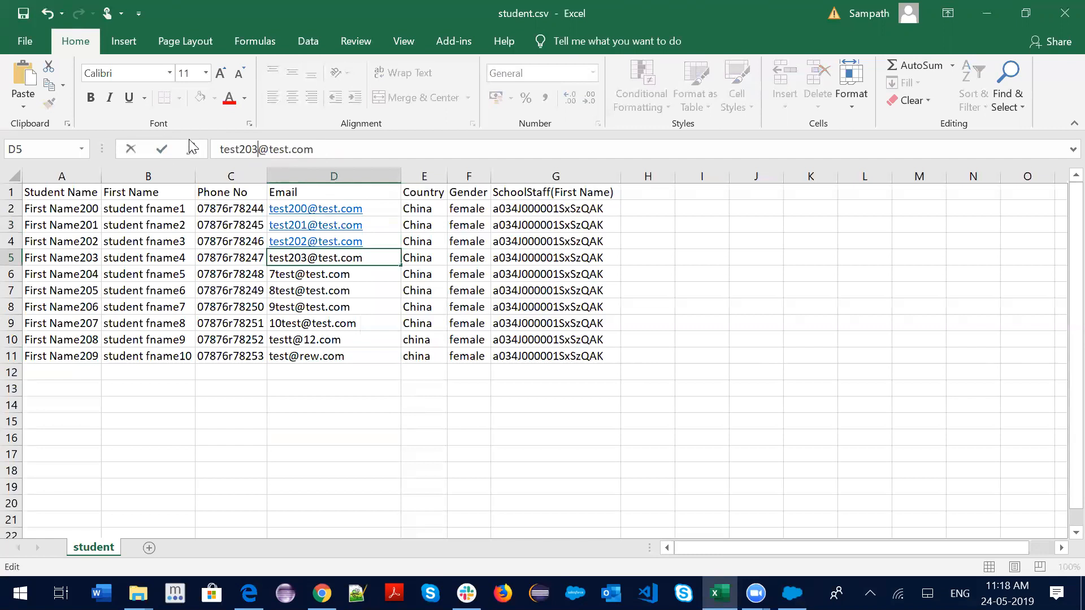
pyautogui.press('Return')
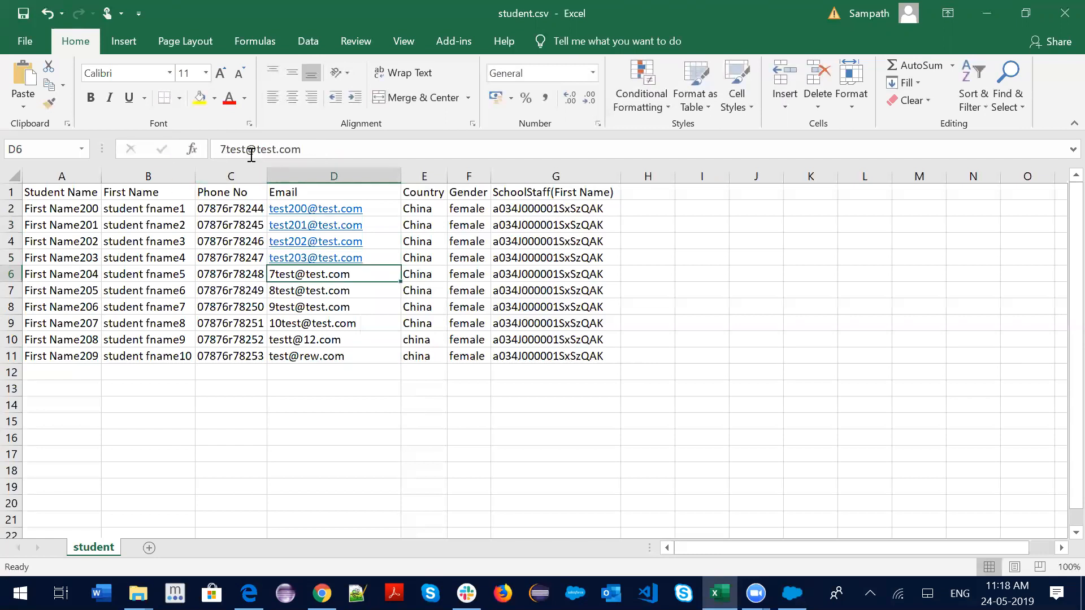
# Change the row 6–8 email prefixes to test204, test205 and test206
pyautogui.moveTo(247, 150); pyautogui.dragTo(178, 155)
pyautogui.write('test')
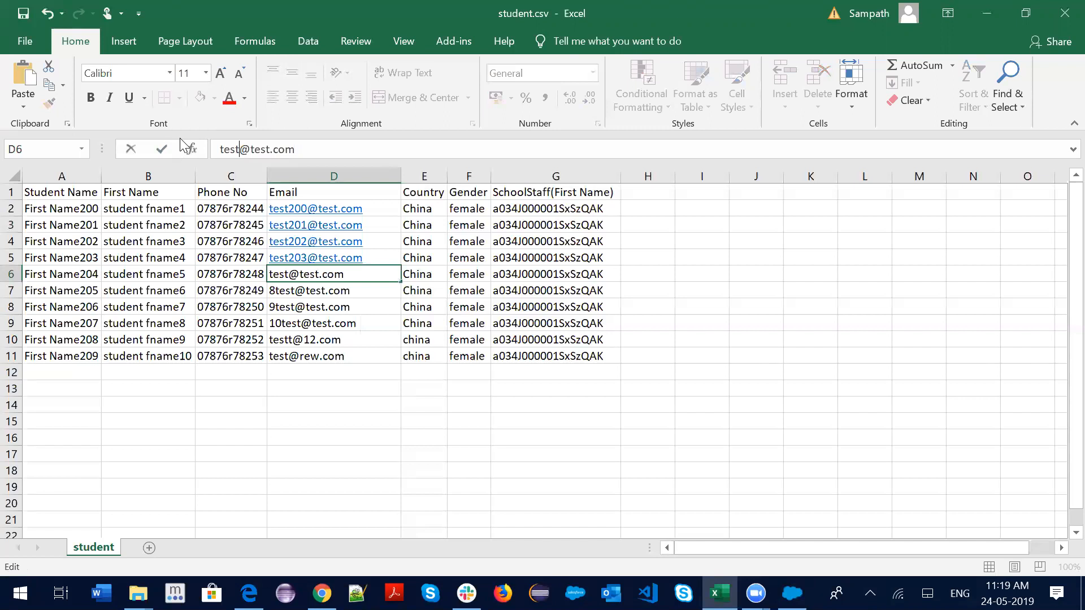
pyautogui.write('204')
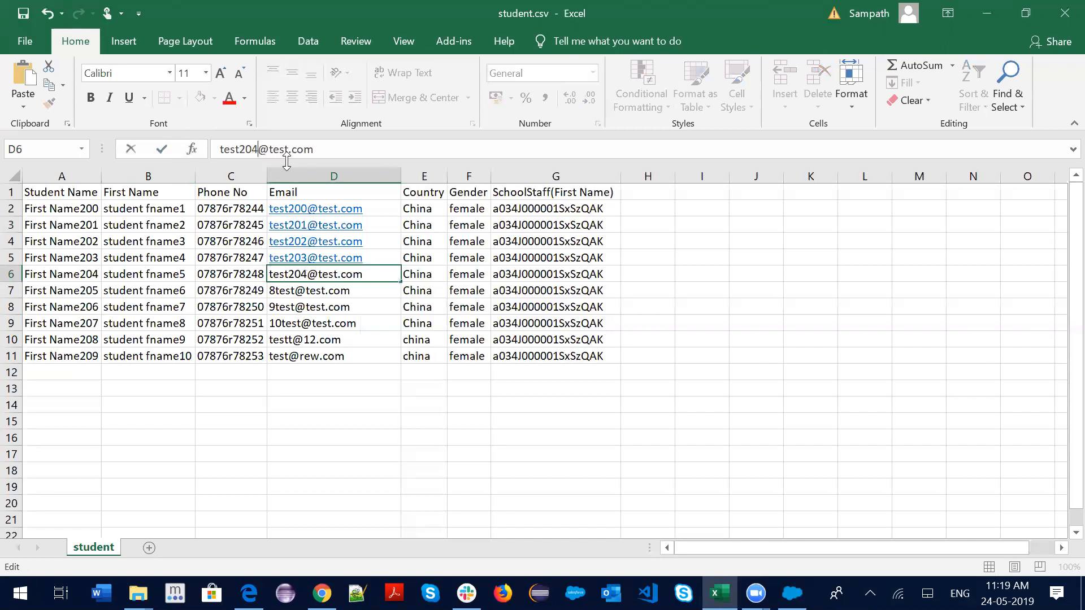
pyautogui.click(322, 291)
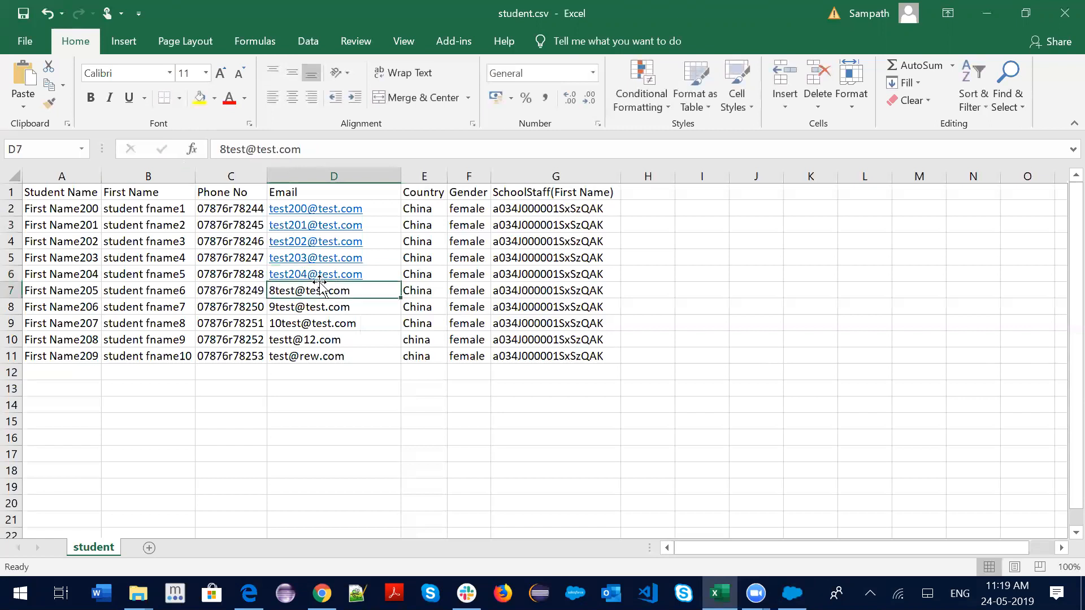
pyautogui.click(248, 150)
pyautogui.press('BackSpace')
pyautogui.press('BackSpace')
pyautogui.press('BackSpace')
pyautogui.press('BackSpace')
pyautogui.press('BackSpace')
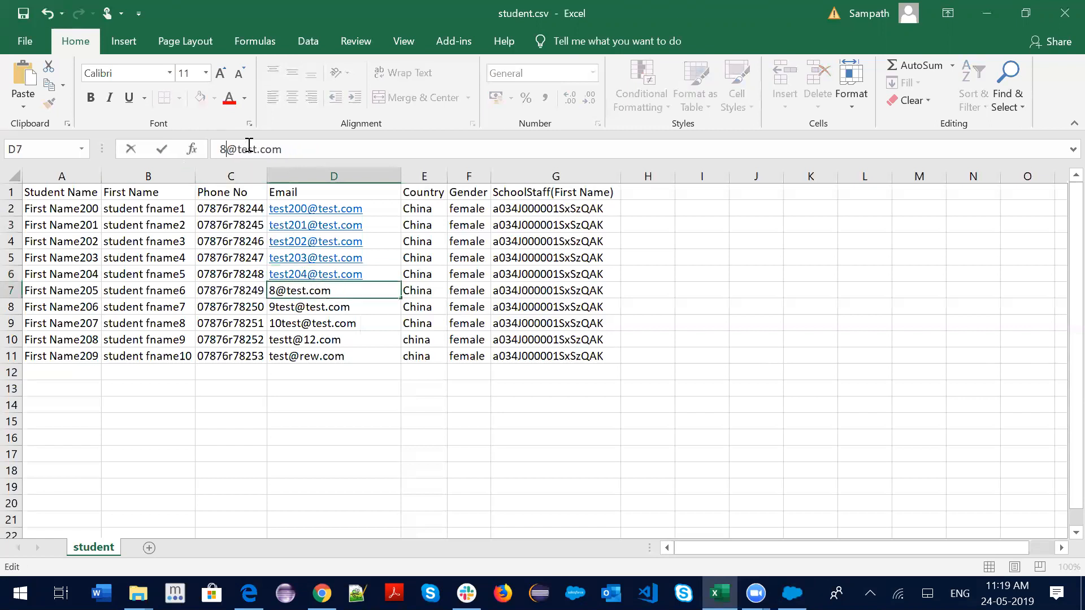
pyautogui.write('test205')
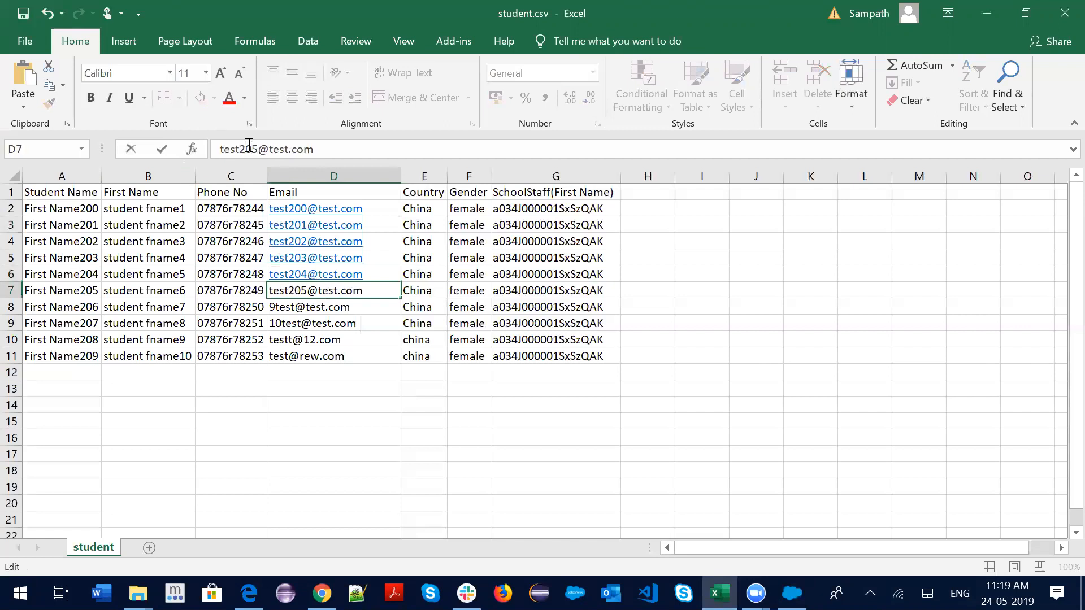
pyautogui.click(354, 307)
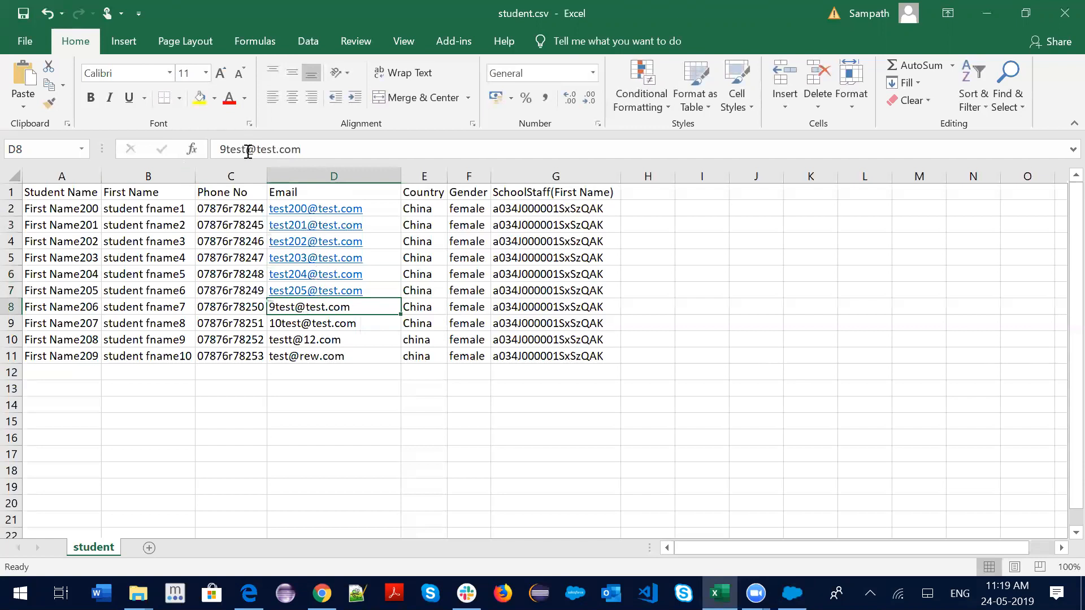
pyautogui.moveTo(247, 151); pyautogui.dragTo(205, 154)
pyautogui.write('test')
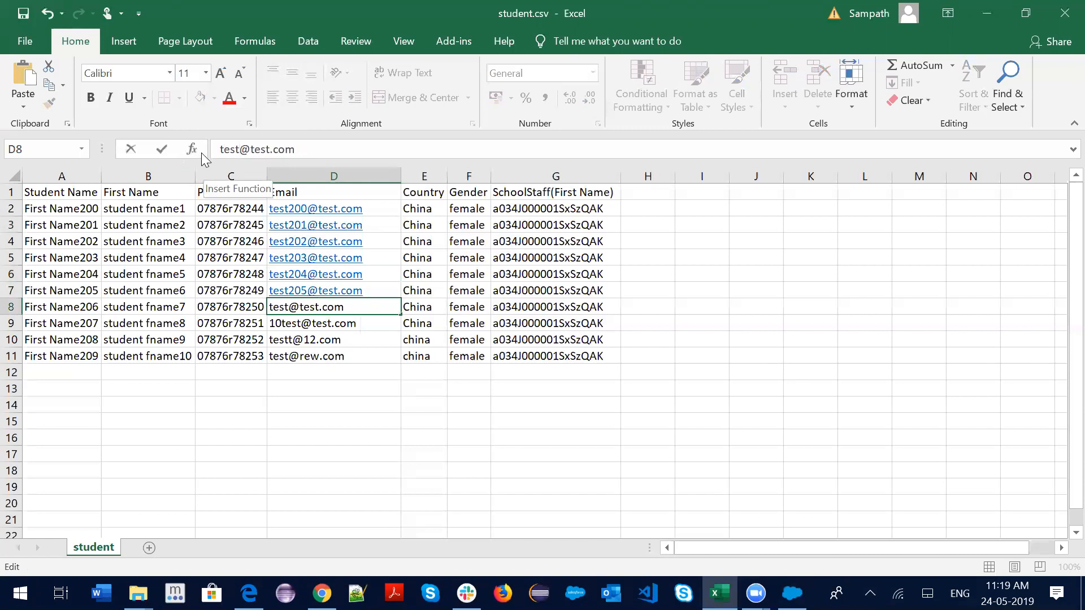
pyautogui.write('20')
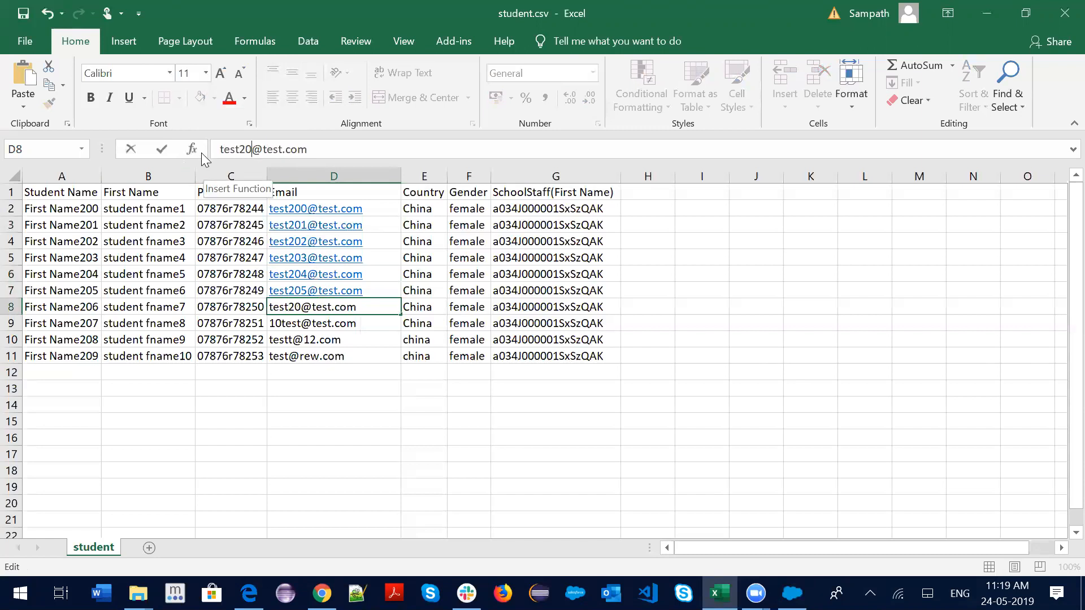
pyautogui.write('6')
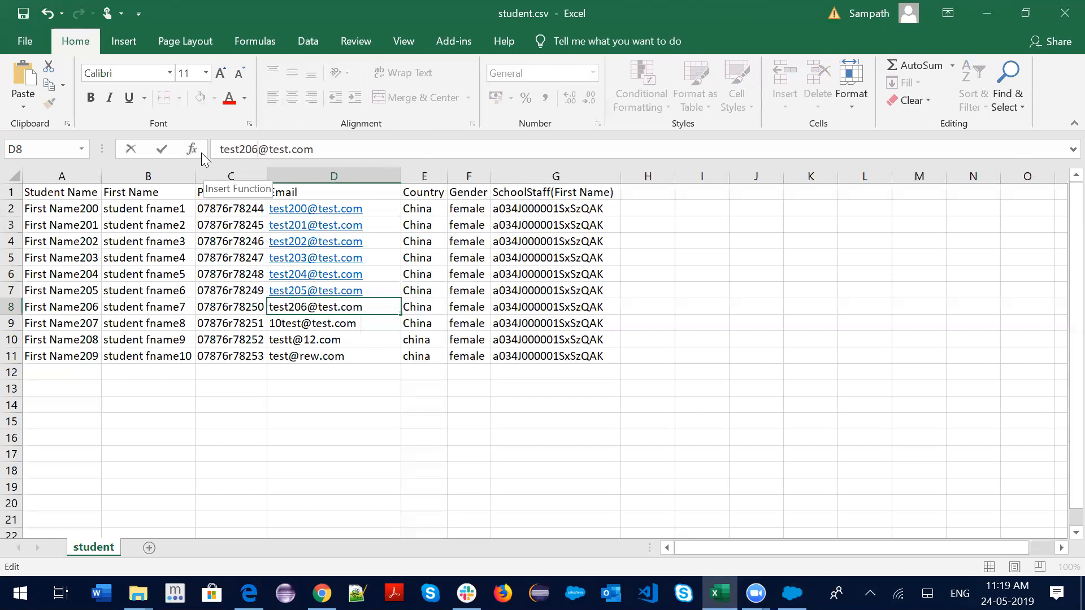
pyautogui.press('Return')
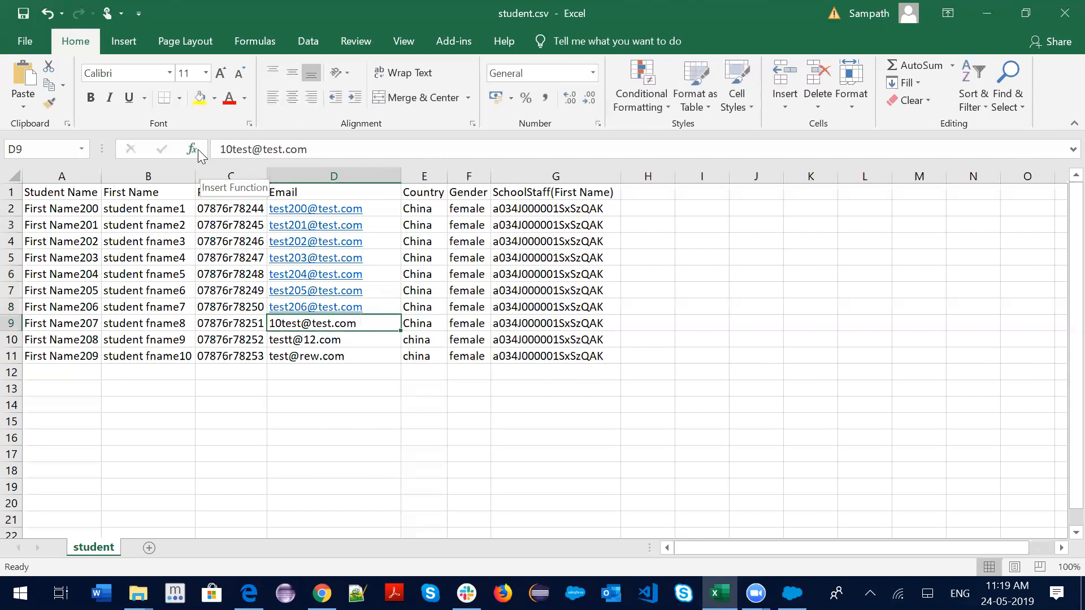
pyautogui.moveTo(251, 151); pyautogui.dragTo(206, 153)
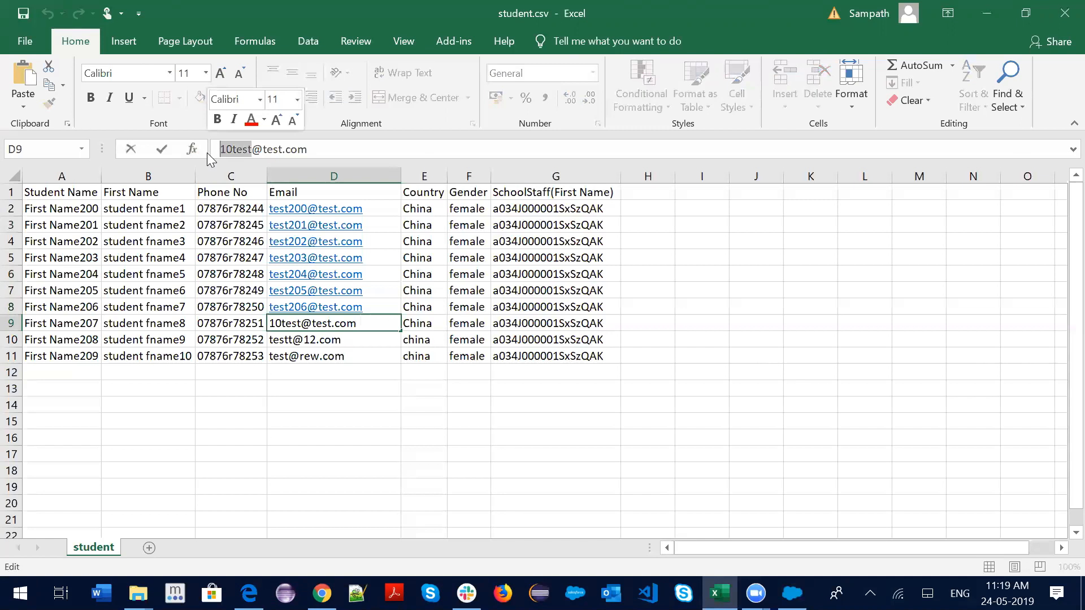
pyautogui.press('BackSpace')
pyautogui.write('test207')
pyautogui.press('Return')
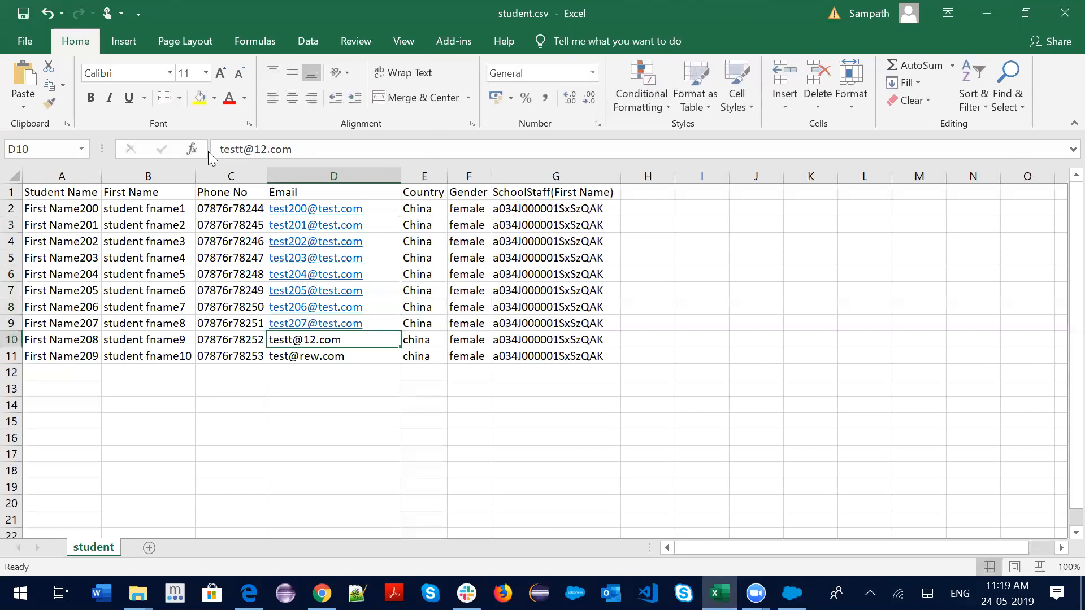
pyautogui.moveTo(245, 149); pyautogui.dragTo(218, 148)
pyautogui.write('test207')
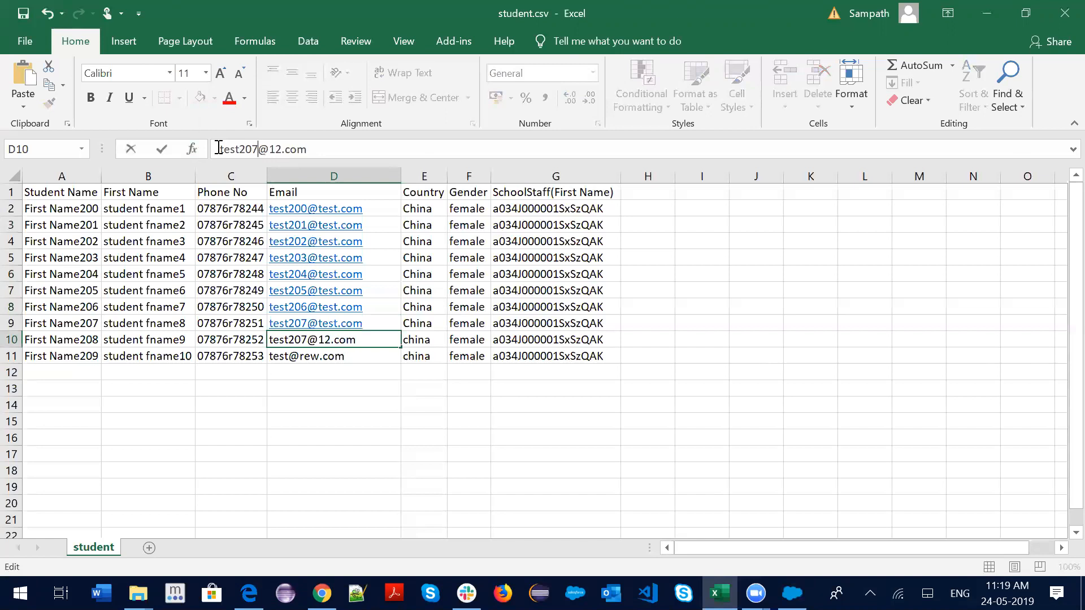
pyautogui.press('Return')
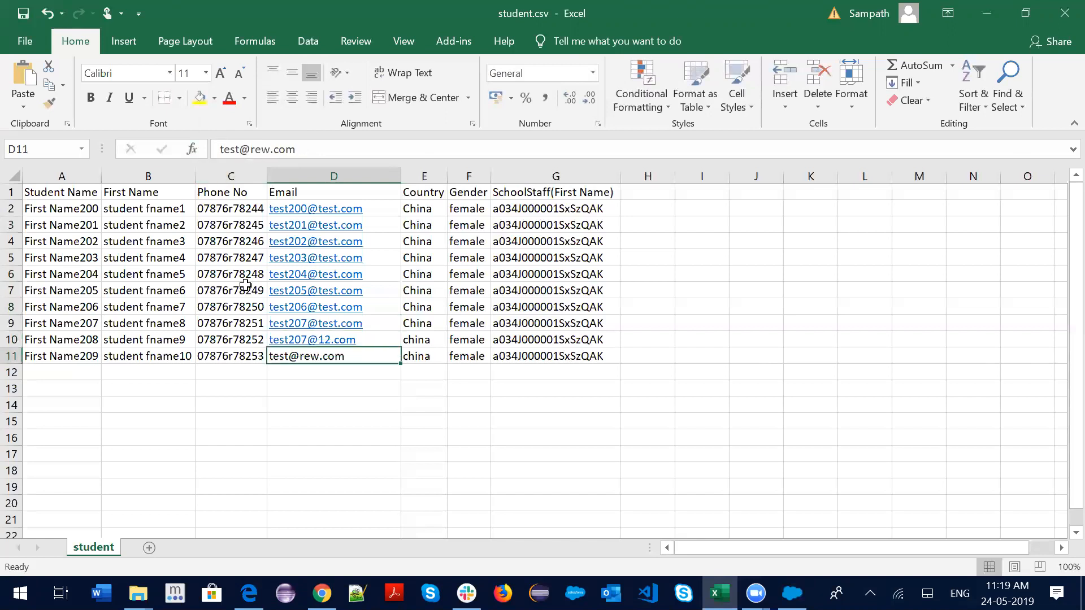
pyautogui.click(277, 339)
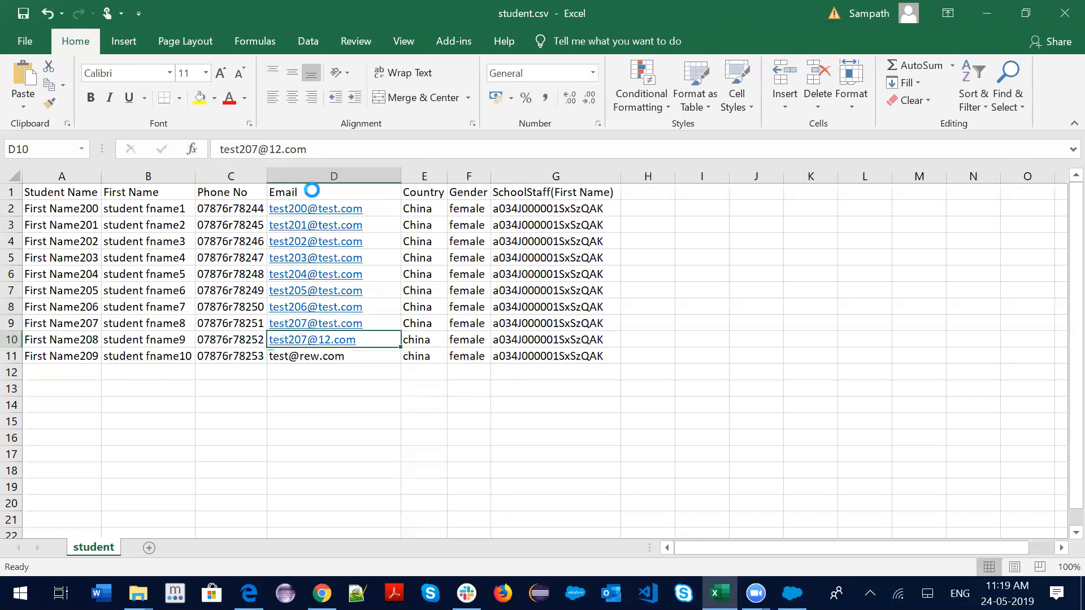
pyautogui.click(864, 41)
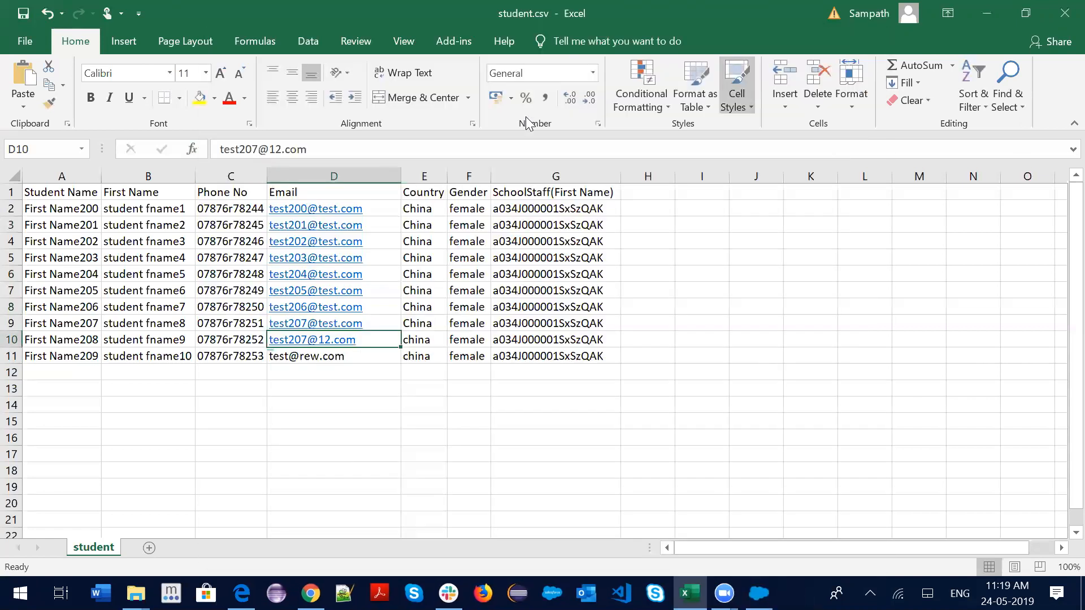
pyautogui.click(261, 148)
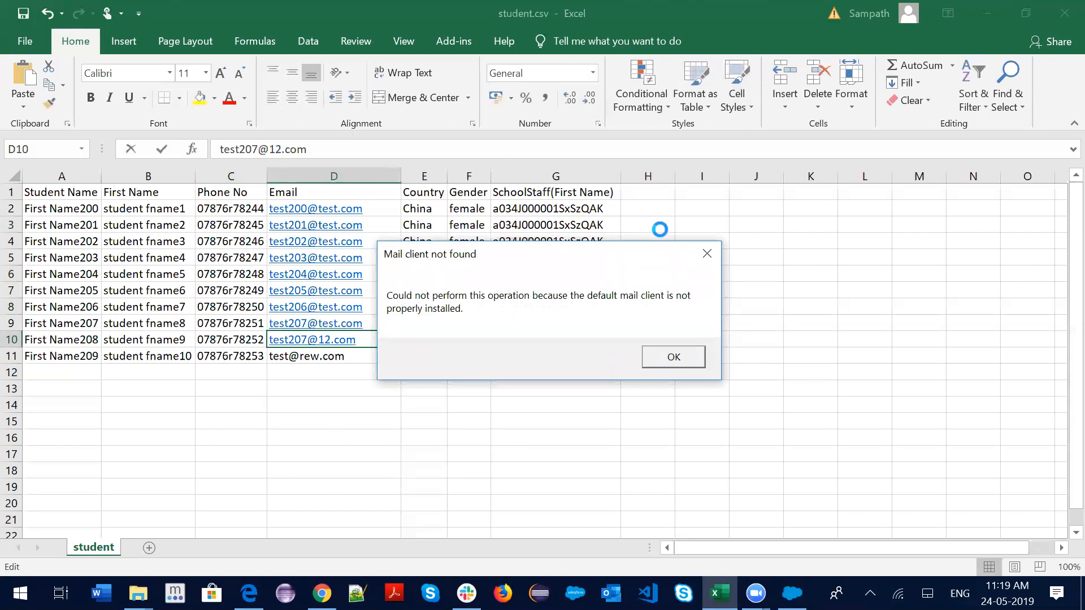
pyautogui.click(707, 254)
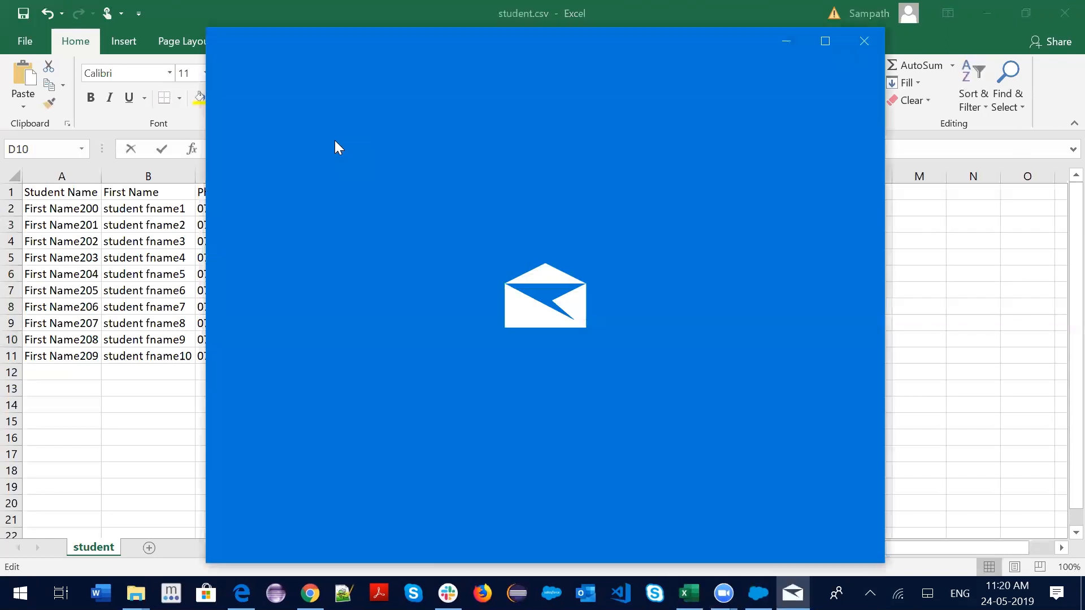
pyautogui.click(863, 42)
pyautogui.press('BackSpace')
pyautogui.write('8@12.com')
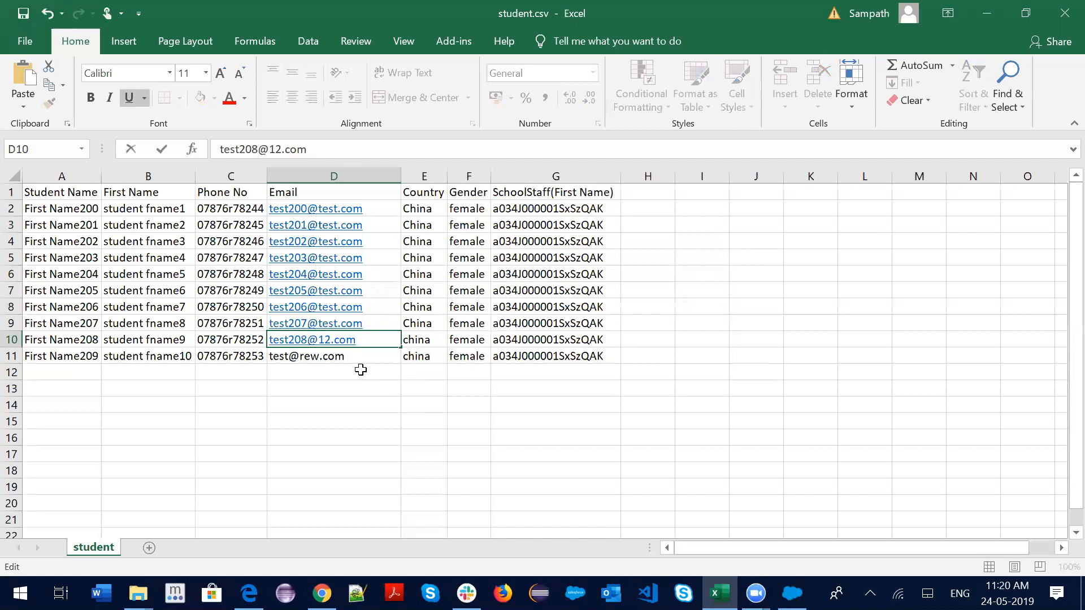
pyautogui.moveTo(360, 369); pyautogui.dragTo(366, 361)
pyautogui.click(257, 149)
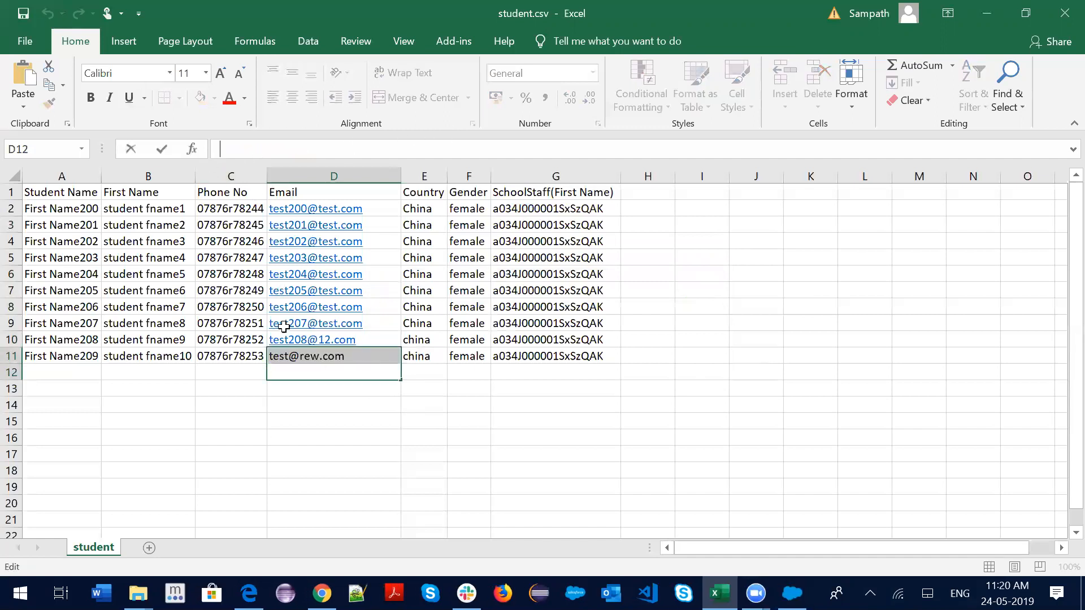
pyautogui.click(314, 352)
pyautogui.click(311, 158)
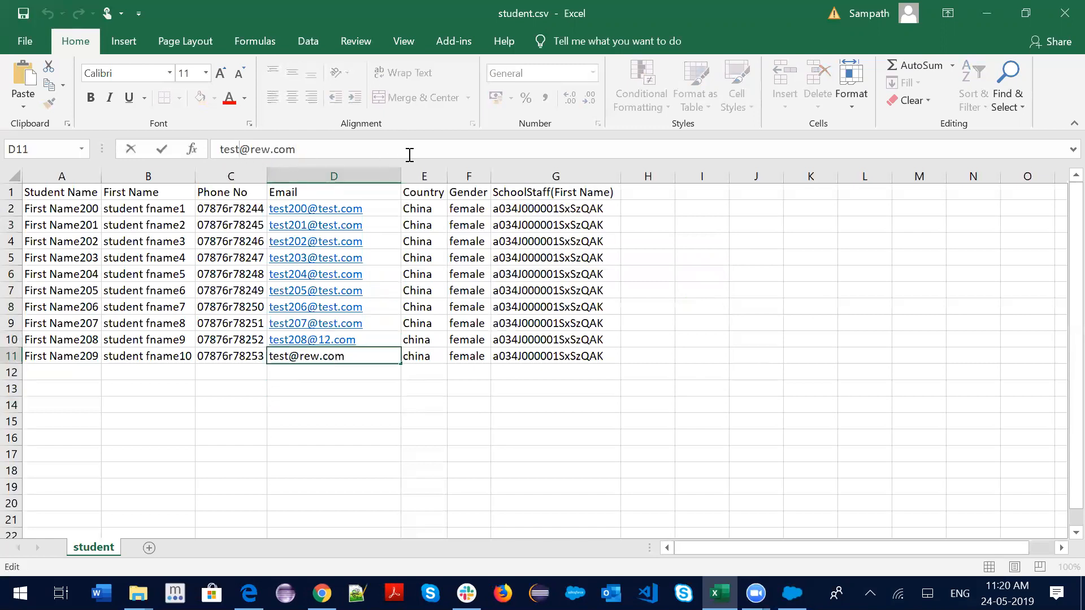
pyautogui.write('20')
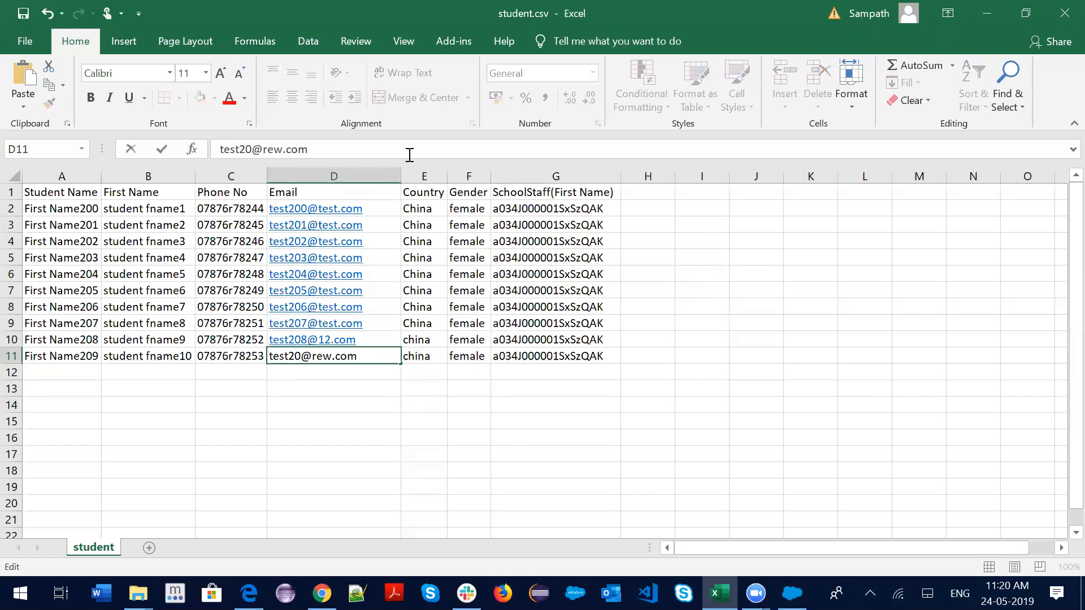
pyautogui.write('8')
pyautogui.press('BackSpace')
pyautogui.write('0')
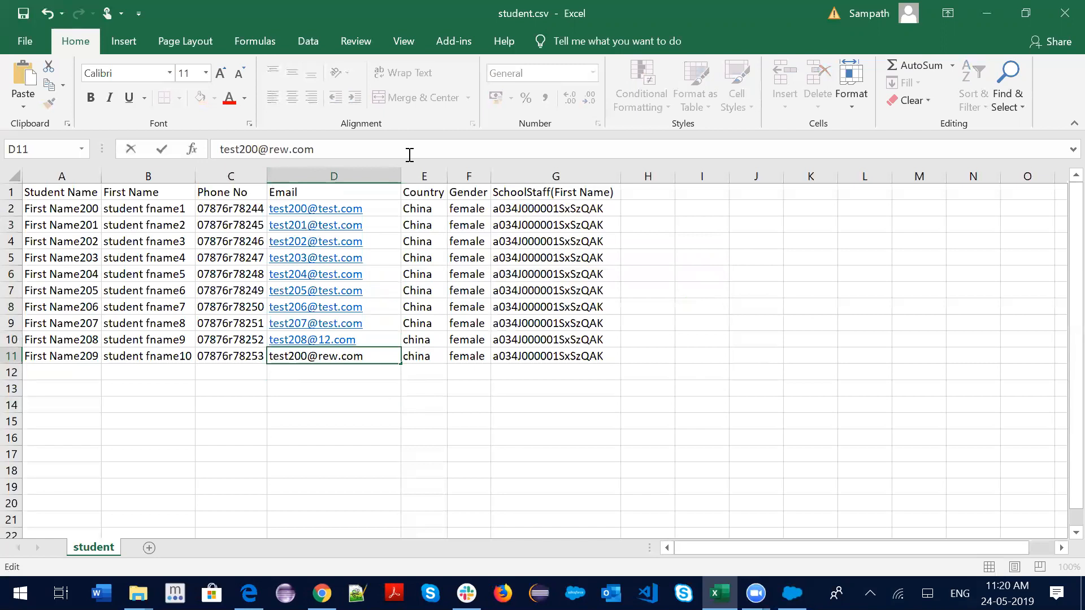
pyautogui.press('BackSpace')
pyautogui.write('9')
pyautogui.click(386, 205)
pyautogui.click(341, 150)
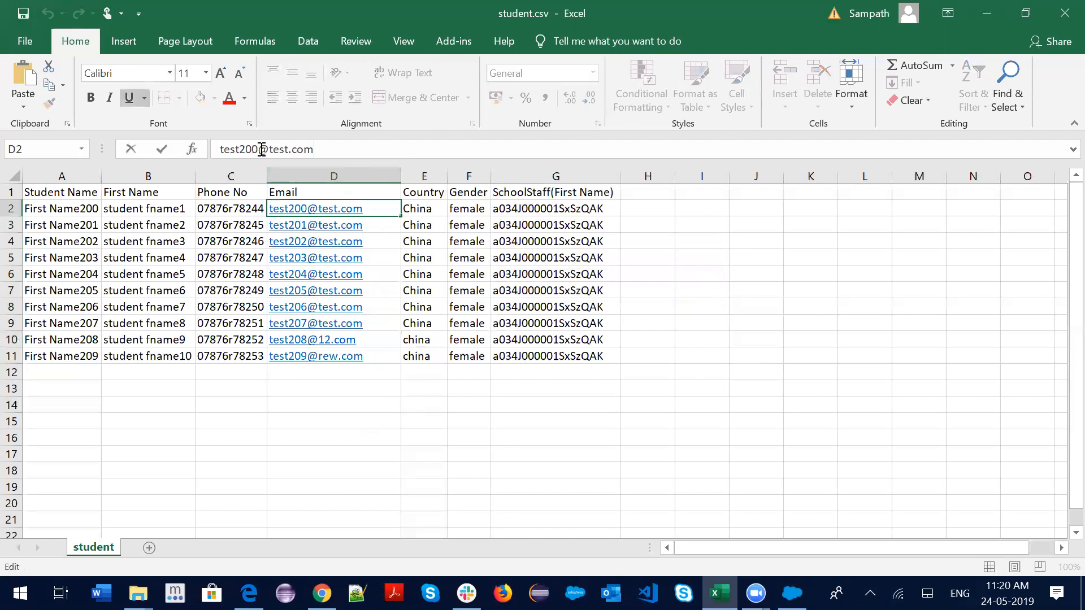
pyautogui.press('BackSpace')
pyautogui.press('BackSpace')
pyautogui.write('10')
pyautogui.press('Return')
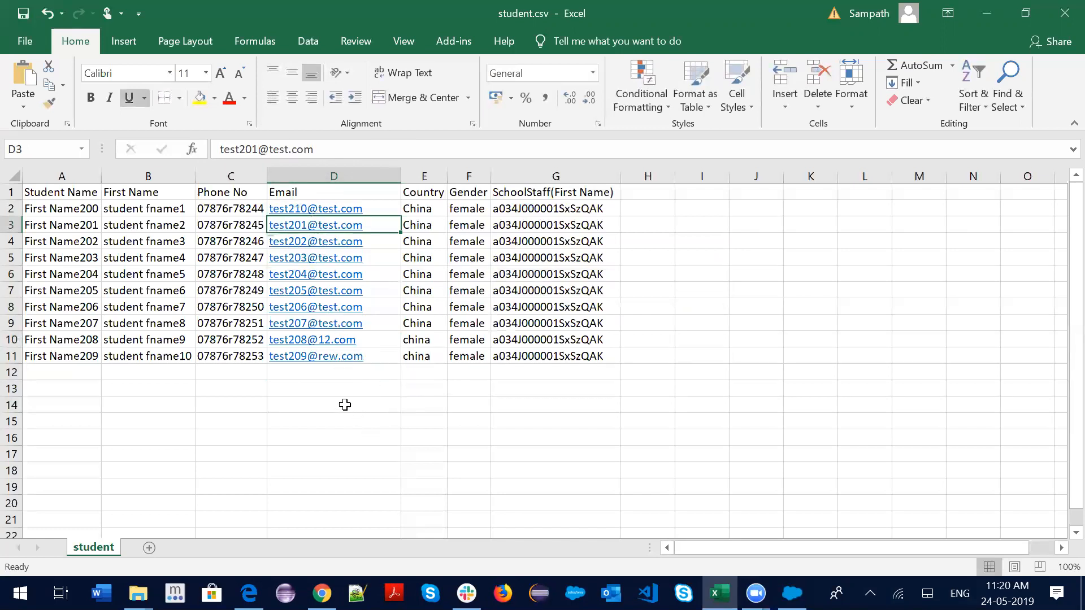
# Save student.csv, keeping the CSV format
pyautogui.click(345, 404)
pyautogui.hotkey('ctrl', 's')
pyautogui.click(487, 351)
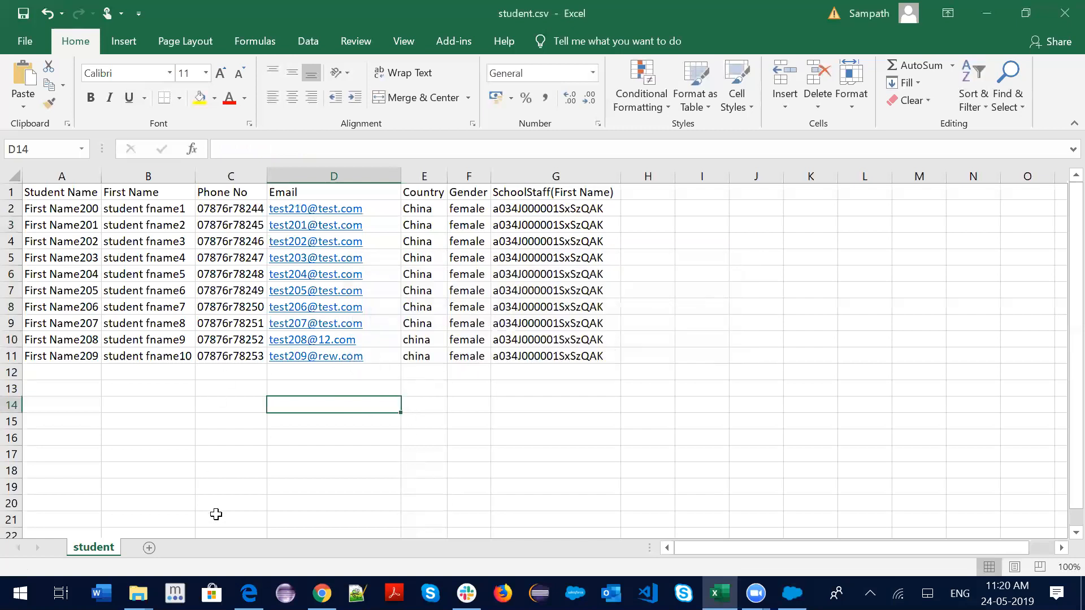
# Open the Staff1 record from the recently viewed Staffs list in Salesforce
pyautogui.click(321, 594)
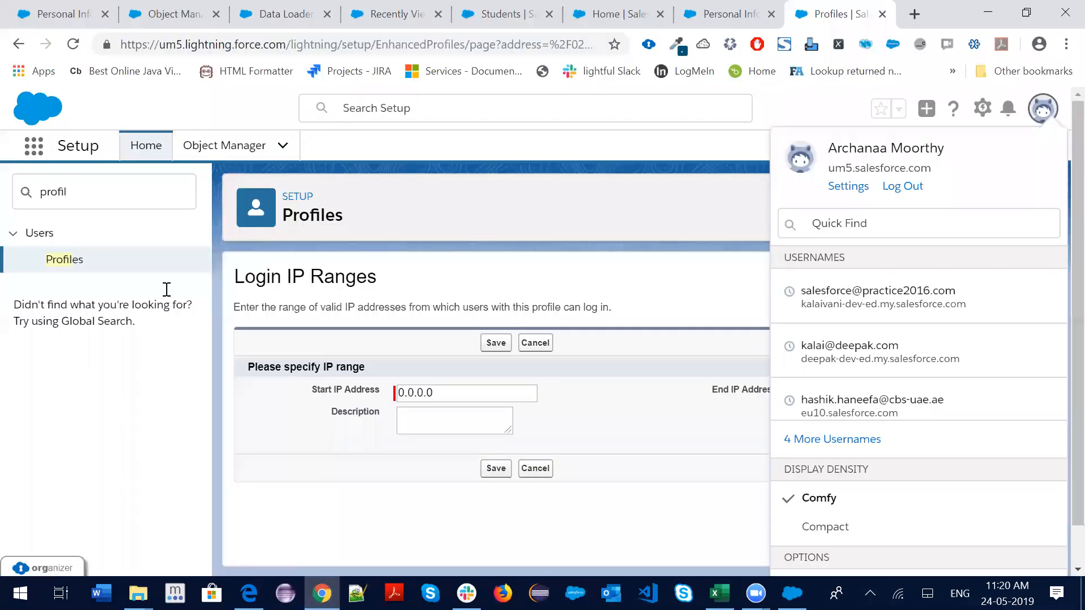
pyautogui.click(218, 16)
pyautogui.click(299, 14)
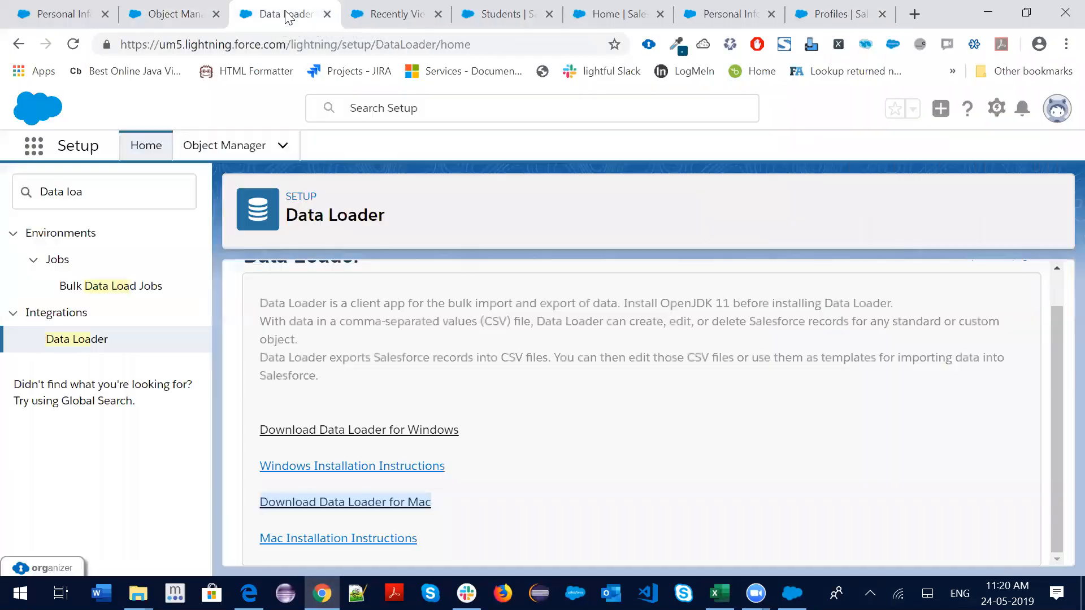
pyautogui.click(367, 13)
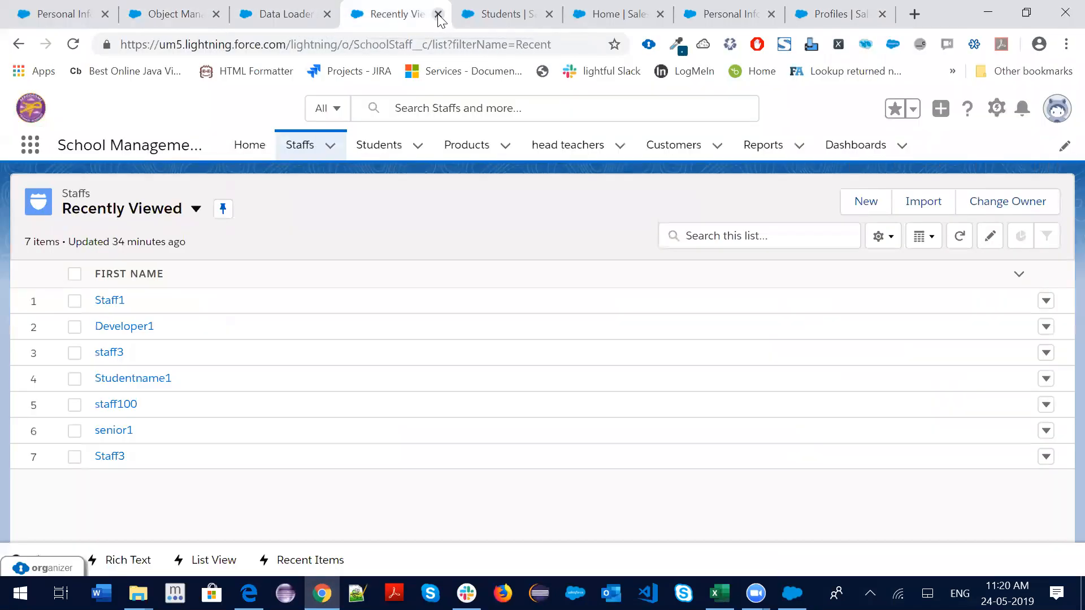
pyautogui.click(439, 15)
pyautogui.click(299, 146)
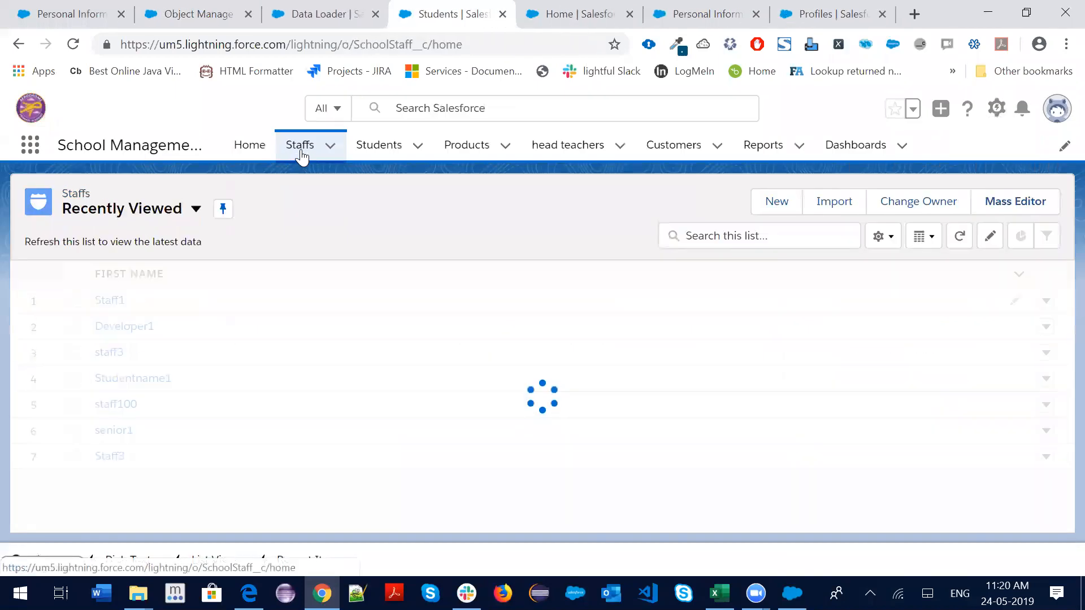
pyautogui.click(115, 302)
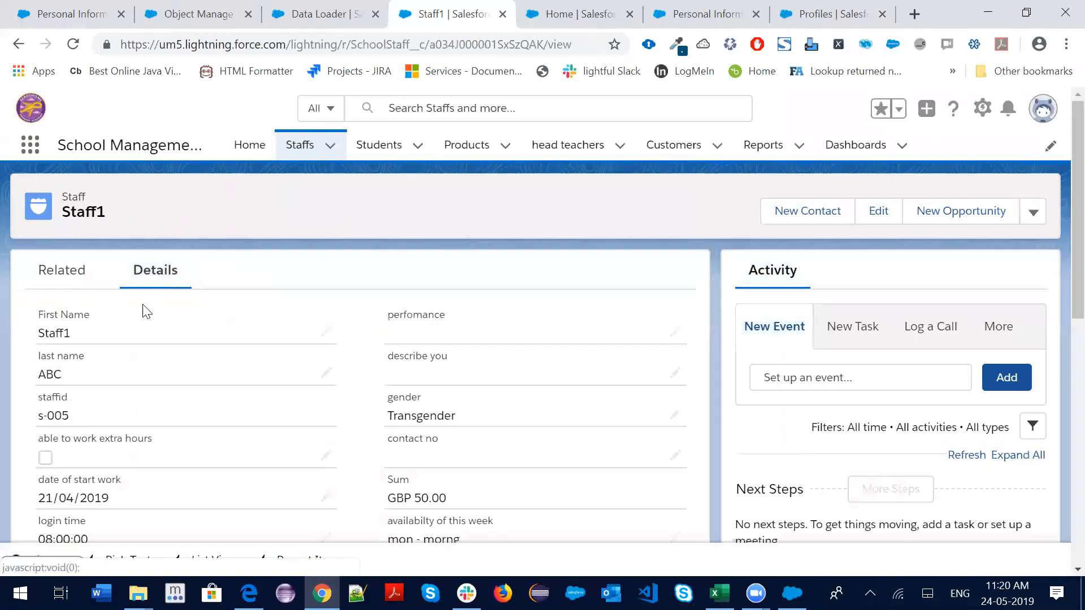
pyautogui.scroll(-4, 141, 501)
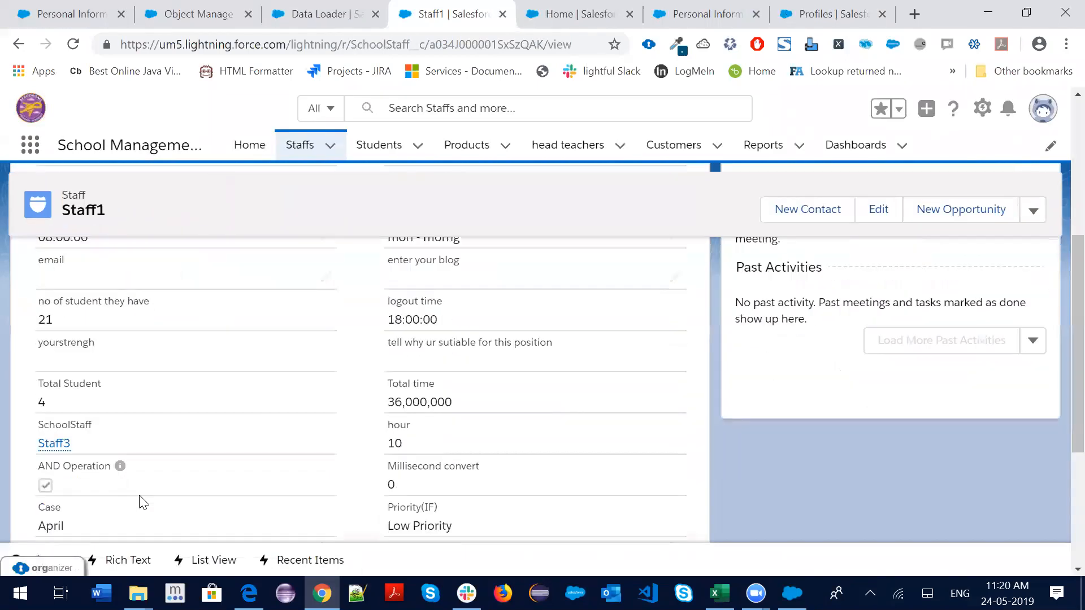
pyautogui.scroll(4, 192, 412)
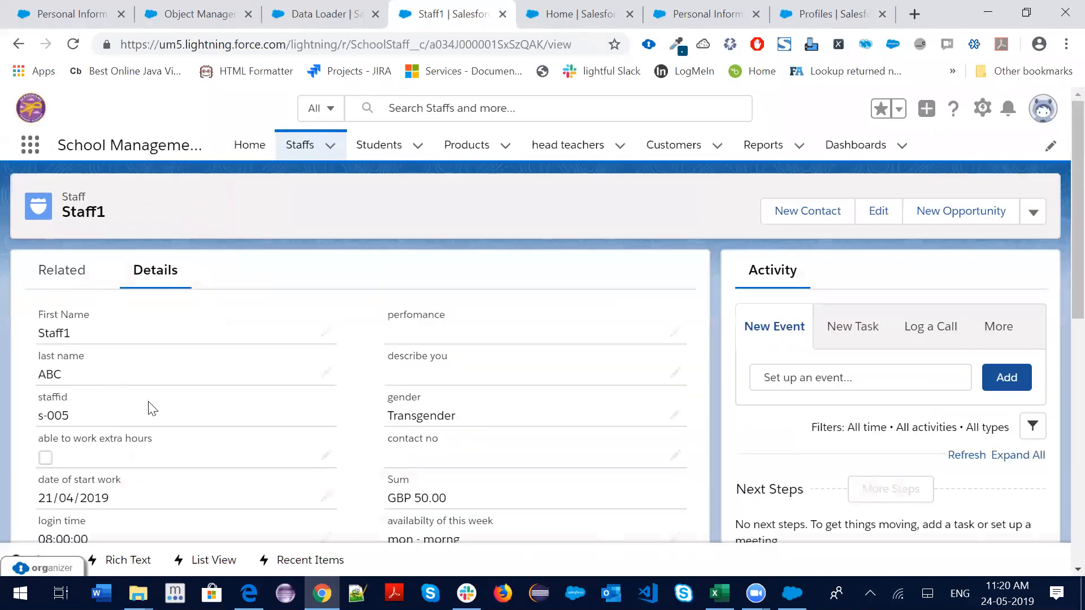
# Review Staff1's details and four linked students, and copy its record ID from the URL
pyautogui.click(68, 278)
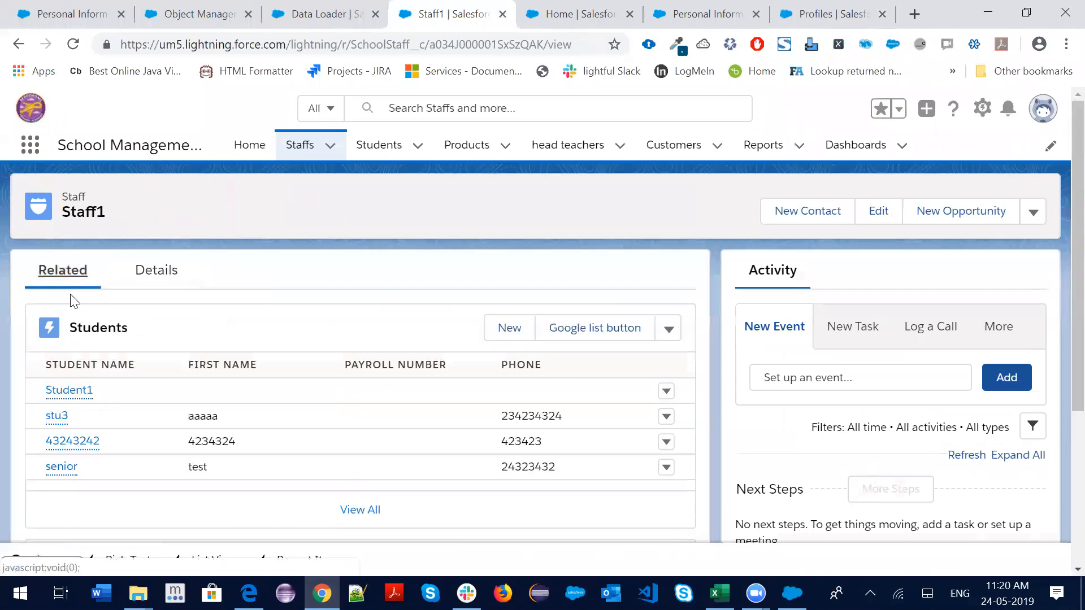
pyautogui.click(148, 276)
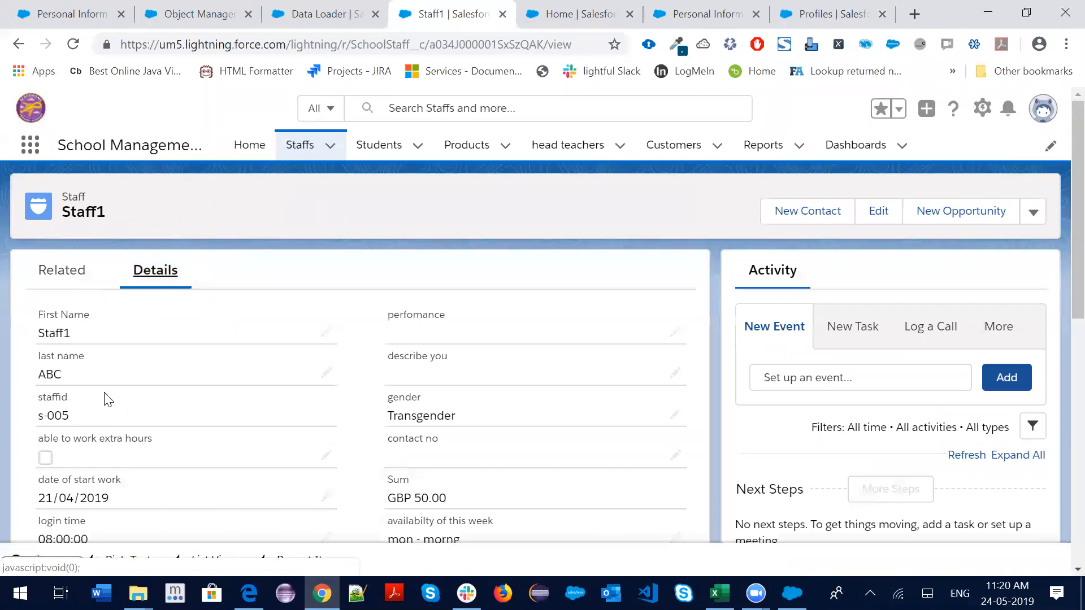
pyautogui.click(61, 280)
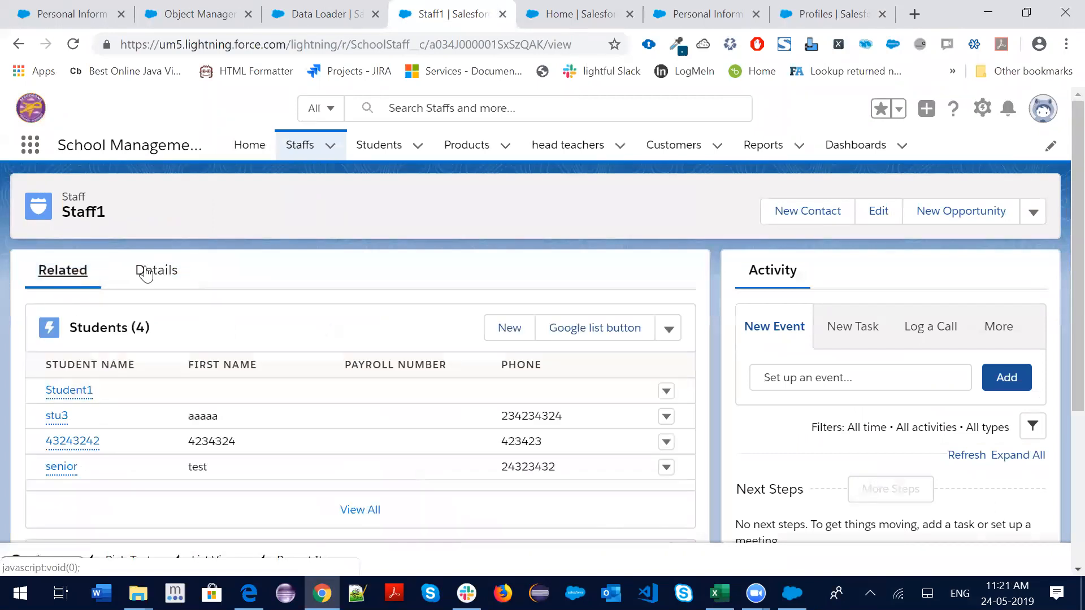
pyautogui.click(163, 278)
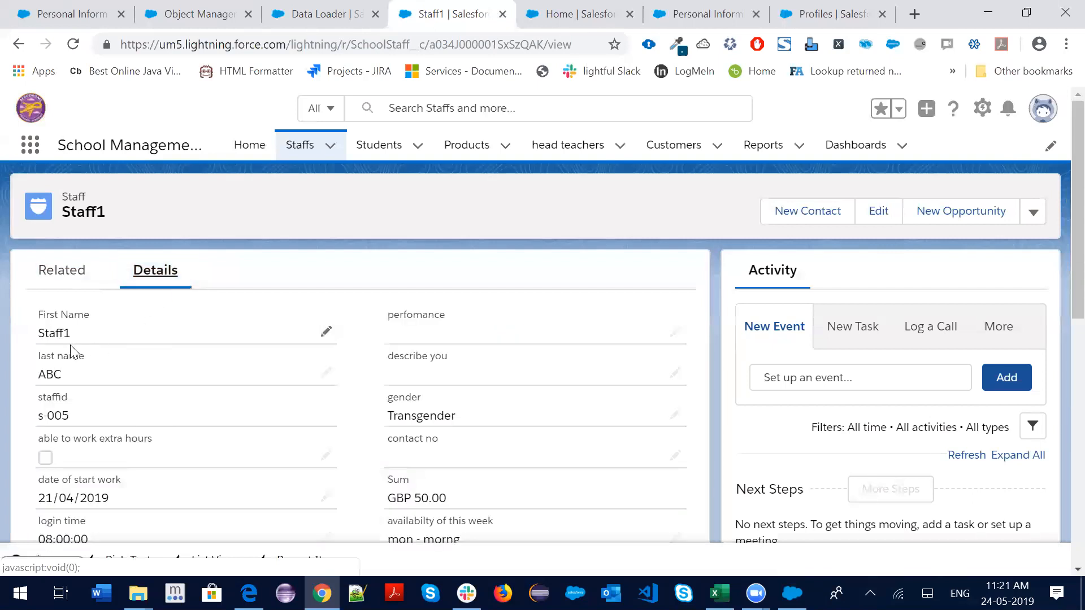
pyautogui.moveTo(542, 44); pyautogui.dragTo(430, 40)
pyautogui.hotkey('ctrl', 'c')
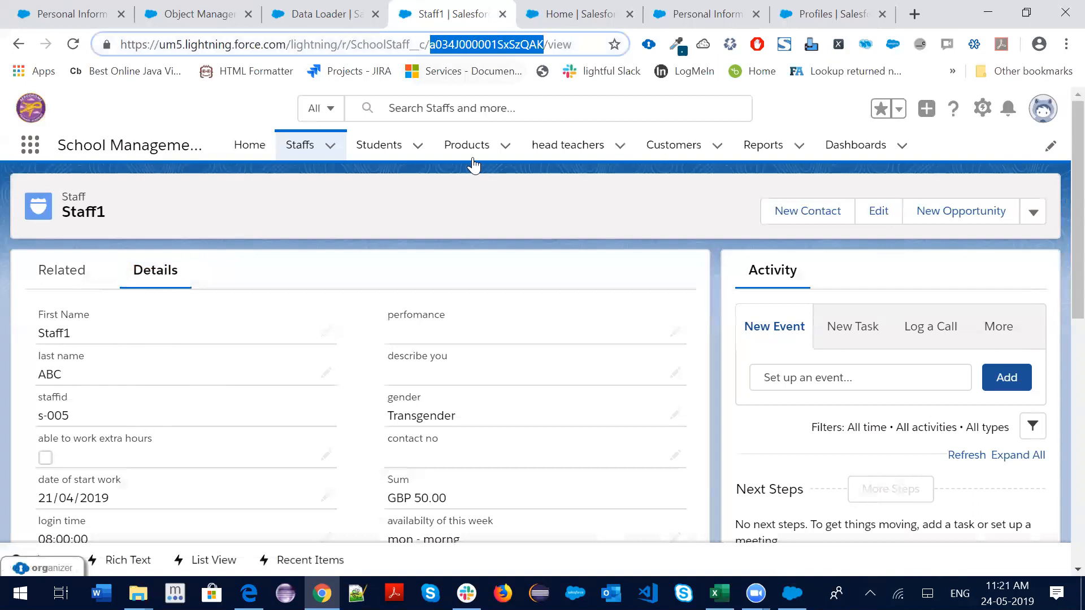
pyautogui.hotkey('alt', 'Tab')
# Paste Staff1's record ID into G2, copy it down through G11, and save as CSV
pyautogui.click(579, 211)
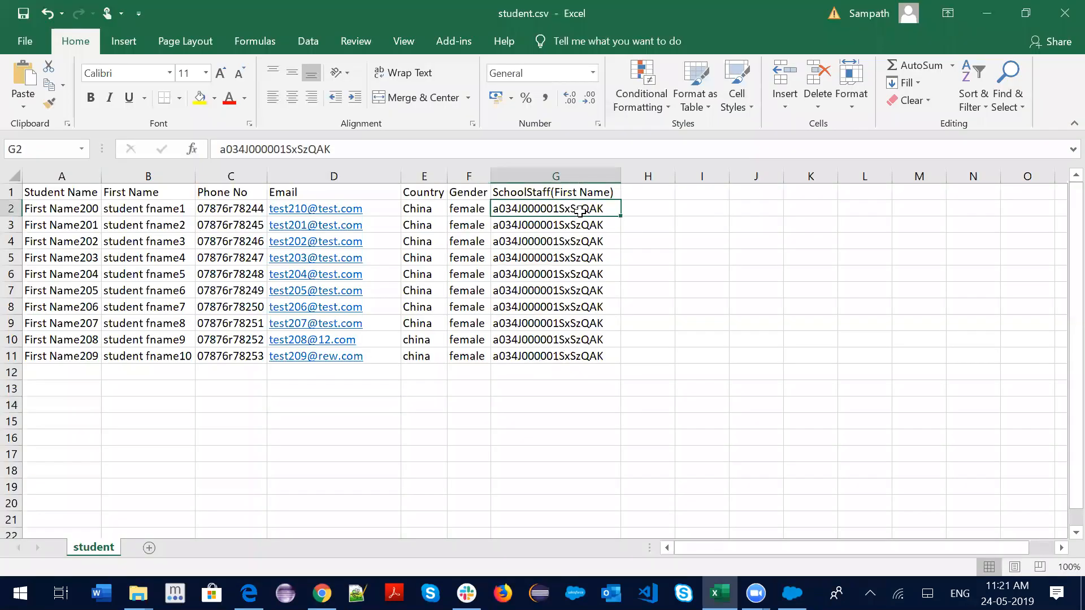
pyautogui.hotkey('ctrl', 'v')
pyautogui.moveTo(621, 217); pyautogui.dragTo(622, 362)
pyautogui.click(631, 374)
pyautogui.click(560, 396)
pyautogui.moveTo(638, 292); pyautogui.dragTo(742, 362)
pyautogui.click(742, 362)
pyautogui.hotkey('ctrl', 's')
pyautogui.click(464, 353)
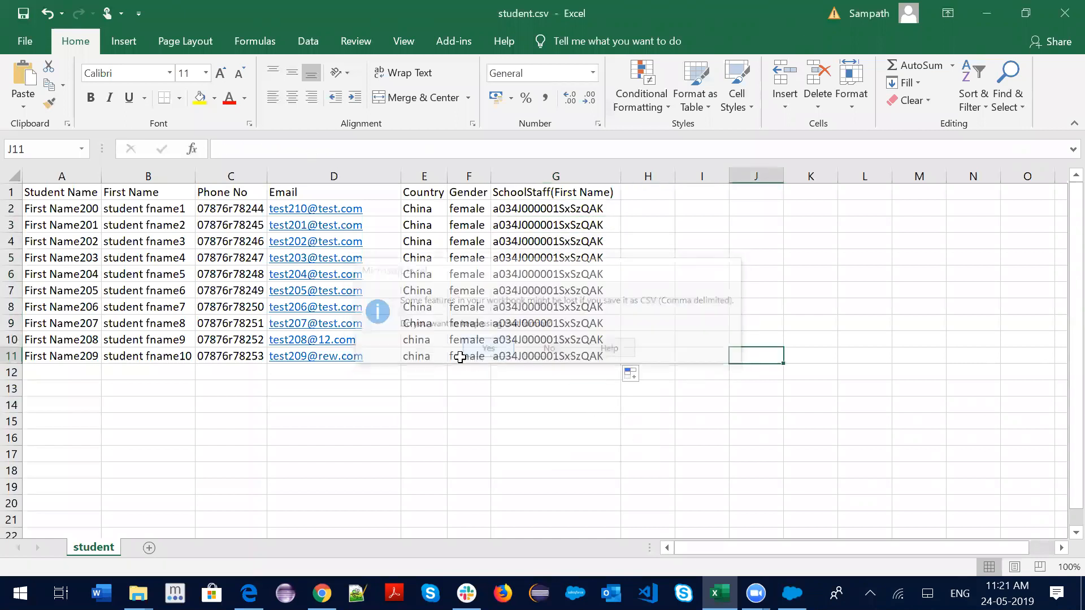
# Start a new Data Loader insert targeting the Student (Student__c) object
pyautogui.click(793, 594)
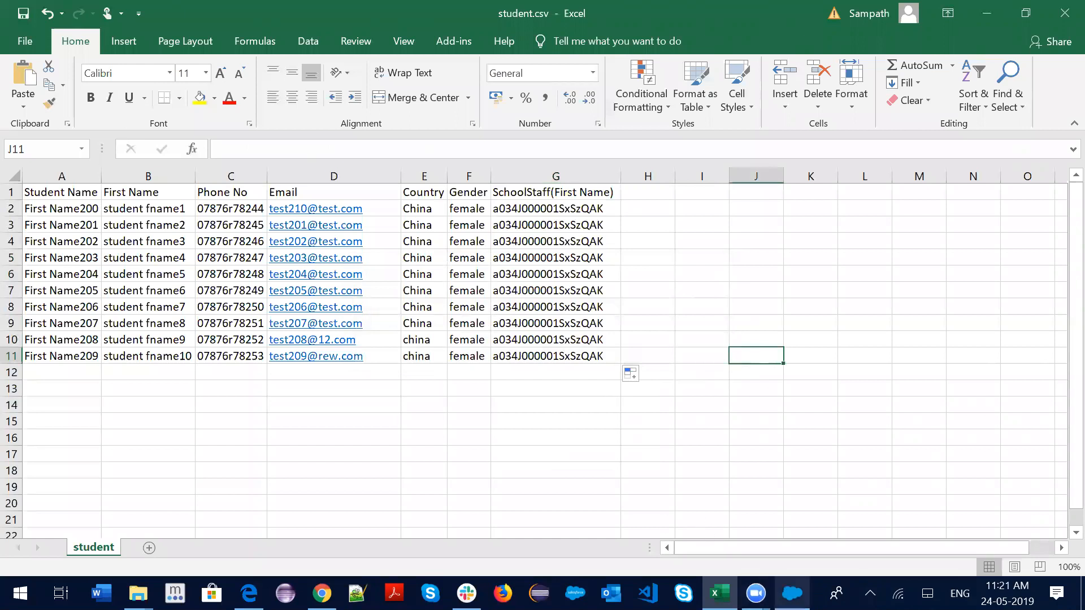
pyautogui.click(126, 194)
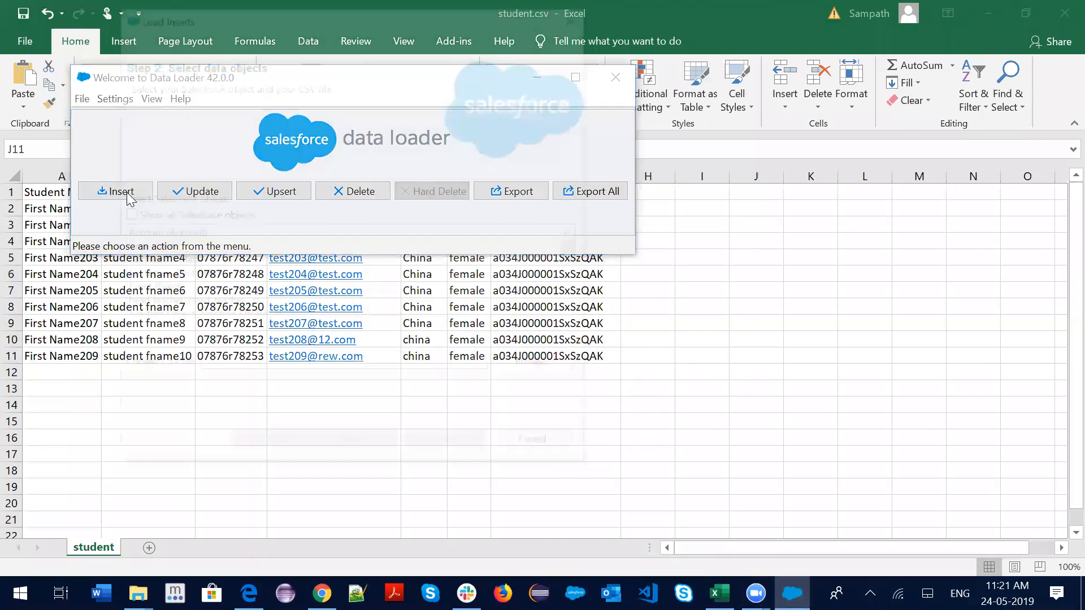
pyautogui.click(154, 290)
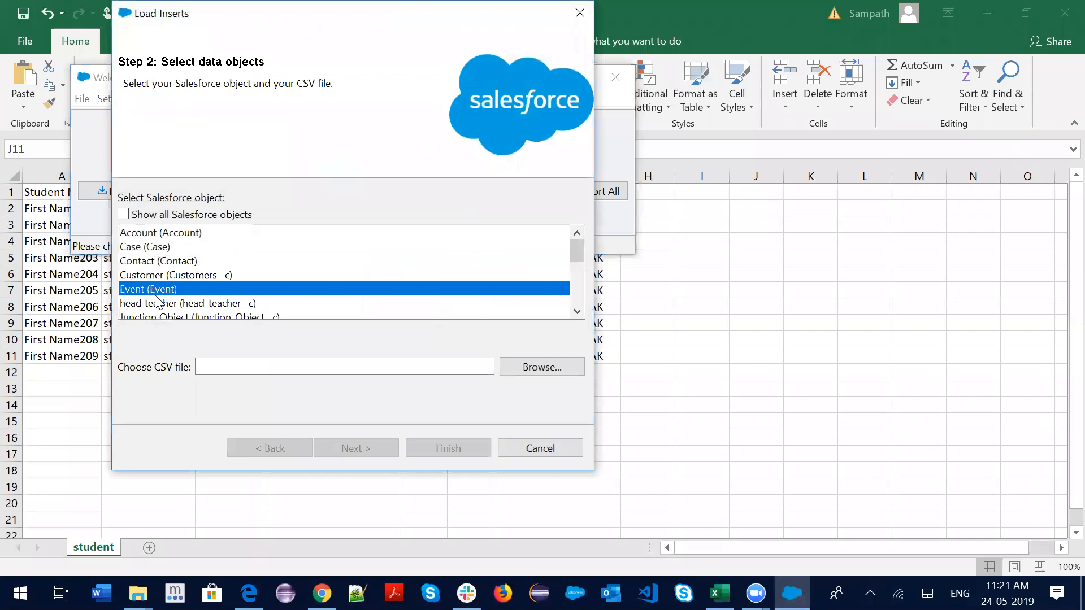
pyautogui.press('s')
pyautogui.click(203, 314)
# Delete the old success and error result CSVs, then choose student.csv as the data file
pyautogui.click(535, 363)
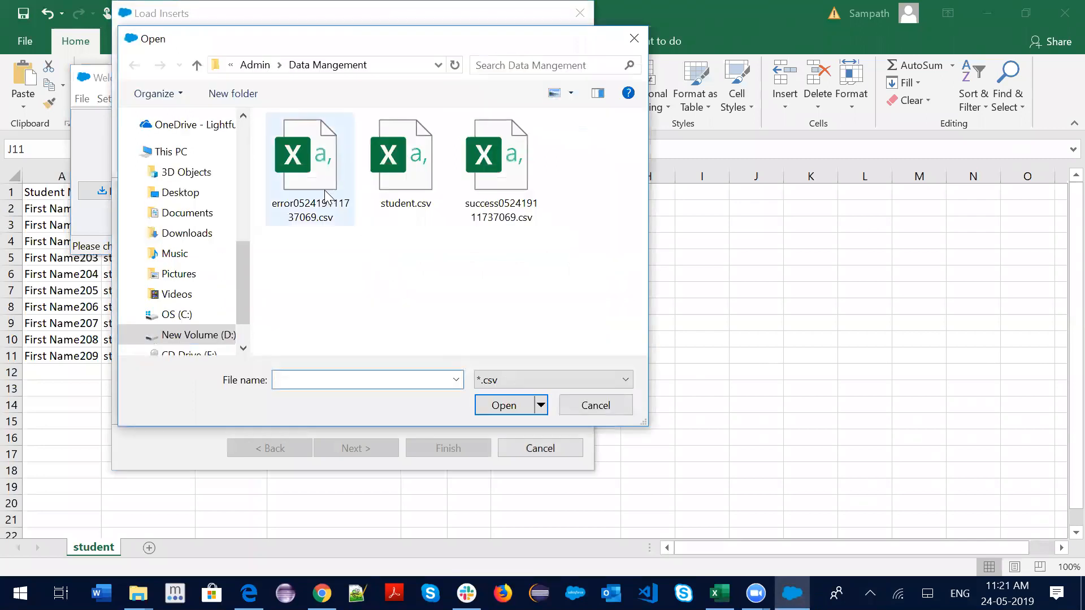
pyautogui.click(405, 170)
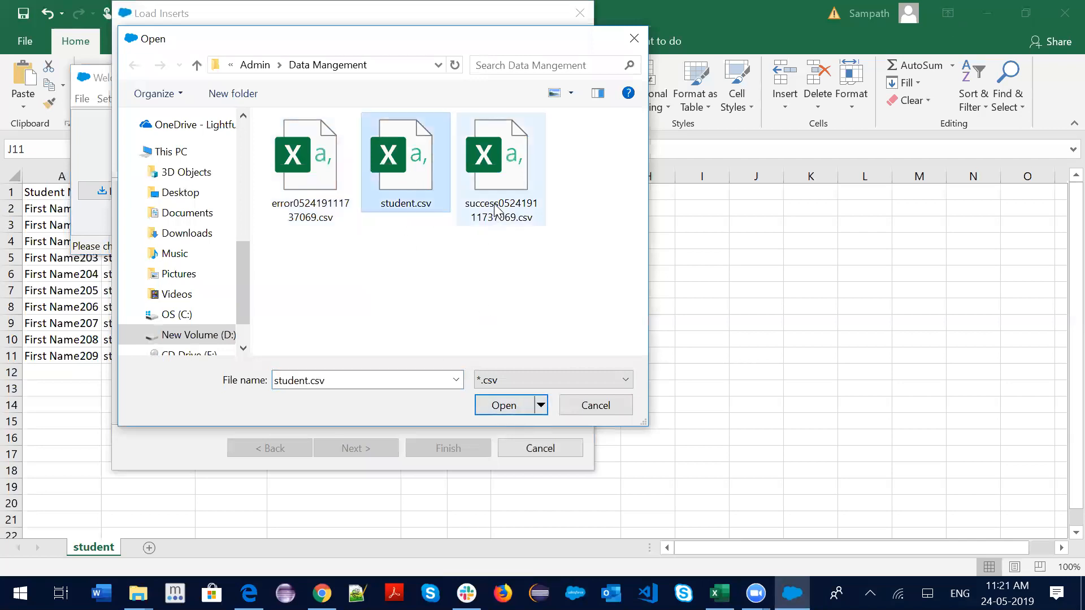
pyautogui.click(305, 206)
pyautogui.click(539, 201)
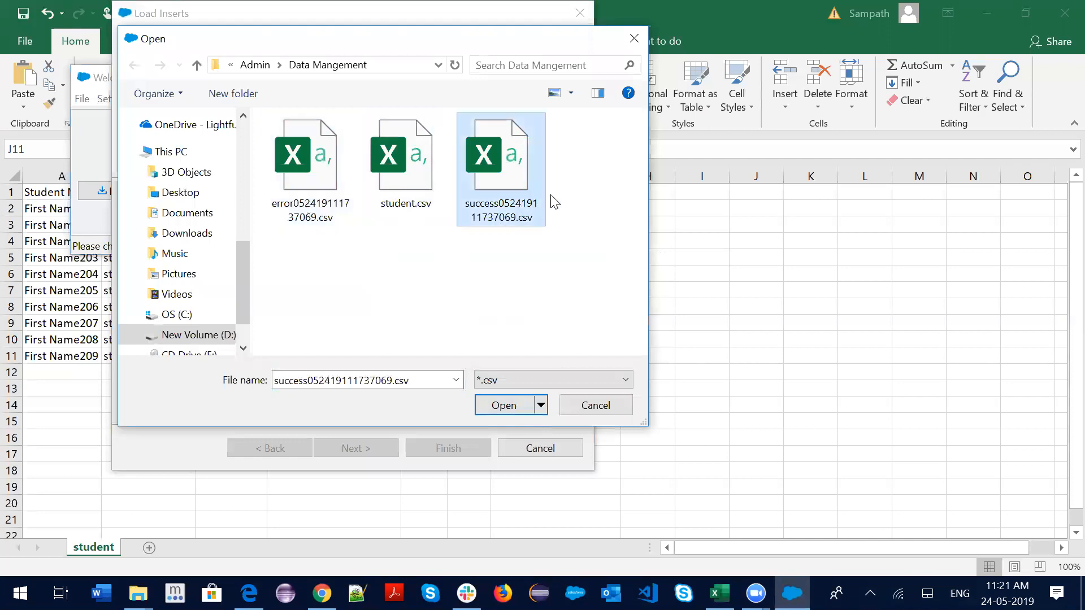
pyautogui.hotkey('shift', 'Delete')
pyautogui.press('Return')
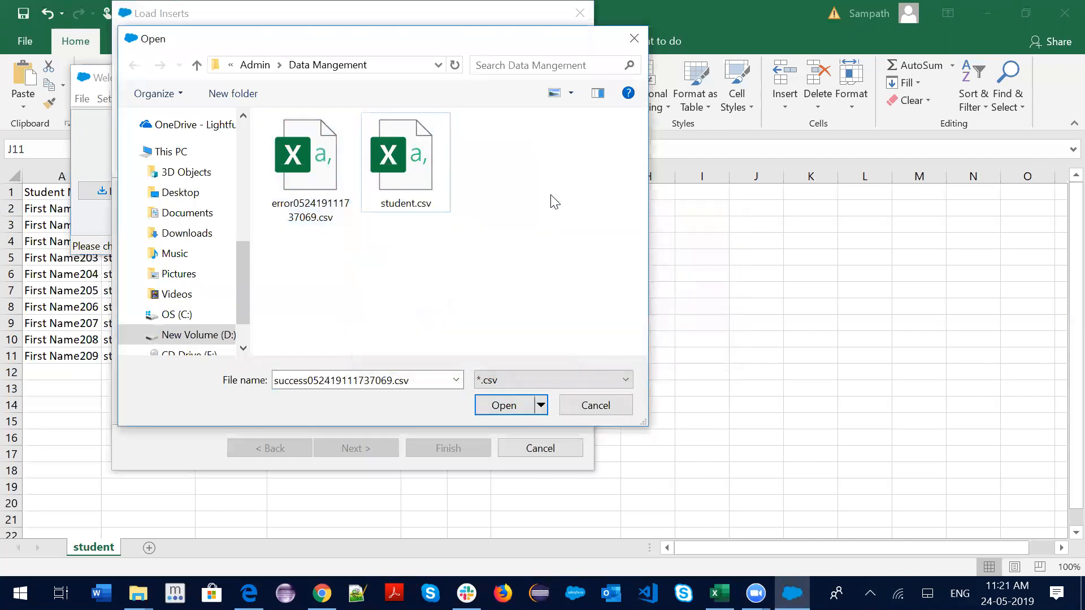
pyautogui.click(286, 179)
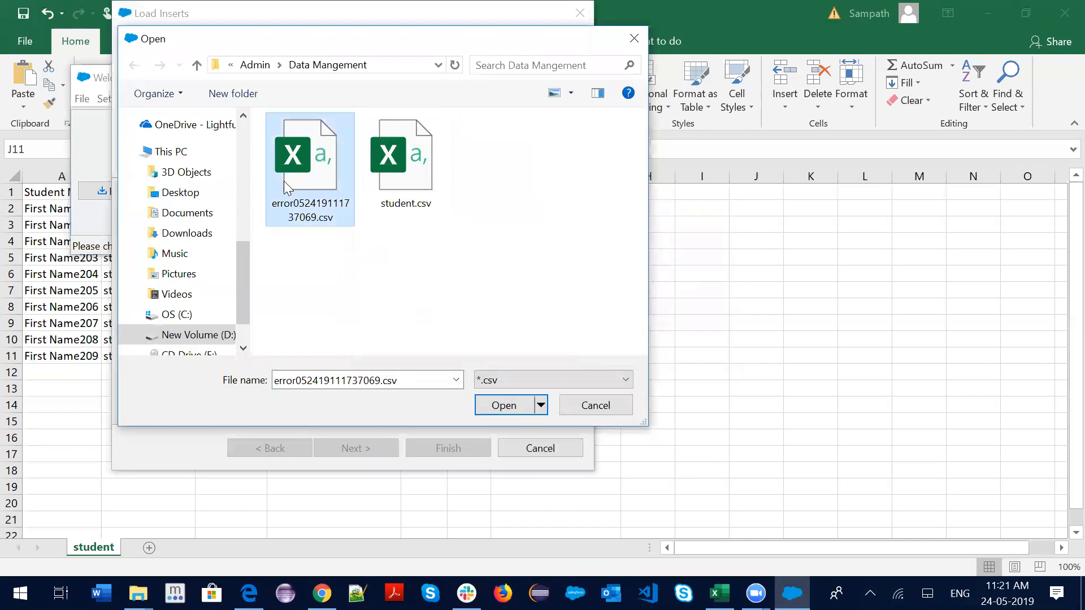
pyautogui.hotkey('shift', 'Delete')
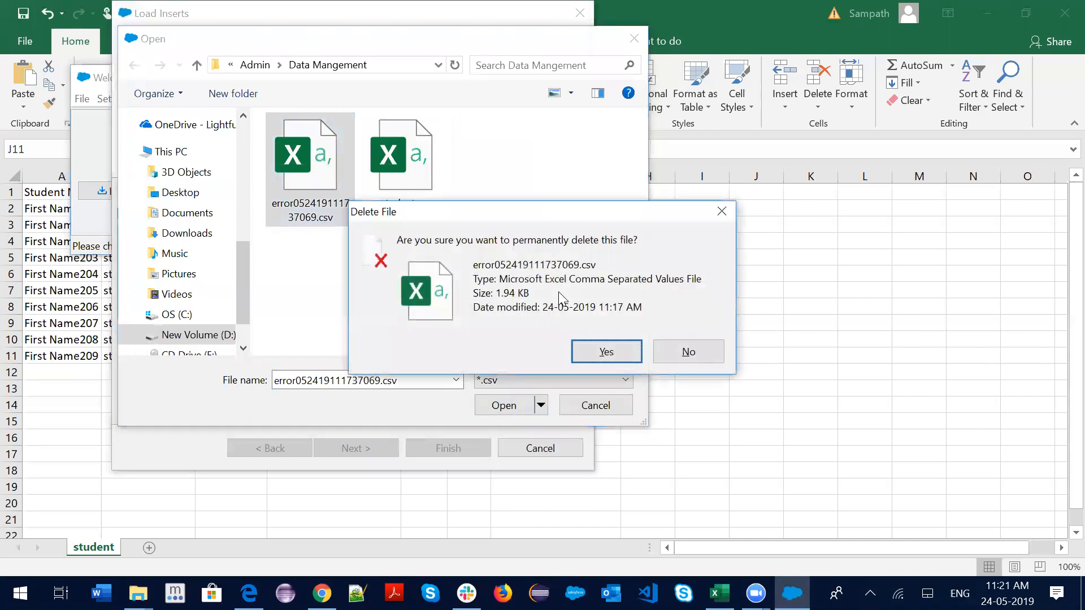
pyautogui.press('Return')
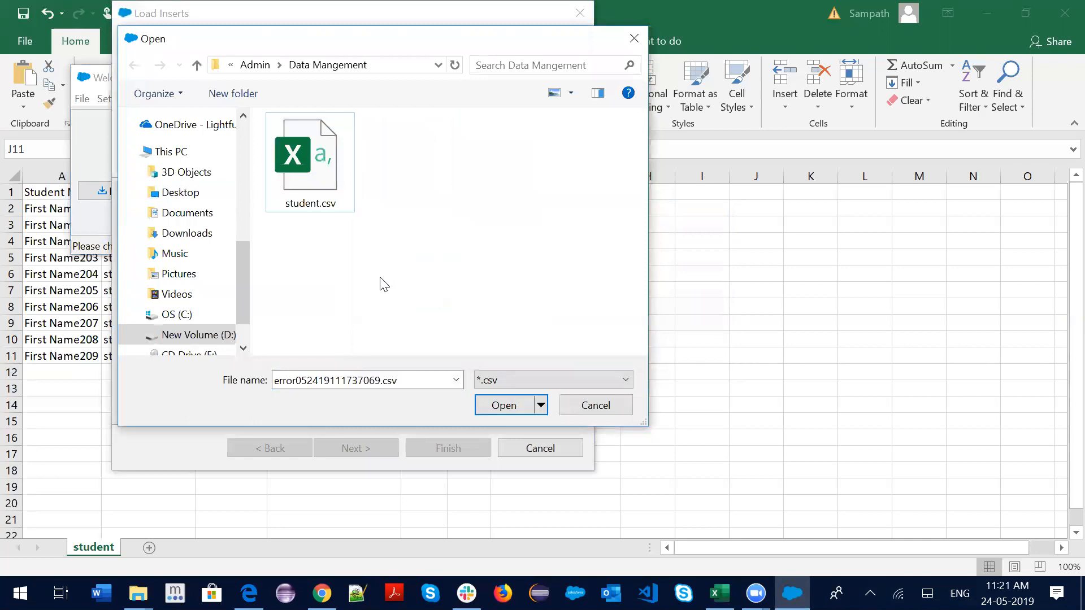
pyautogui.click(311, 173)
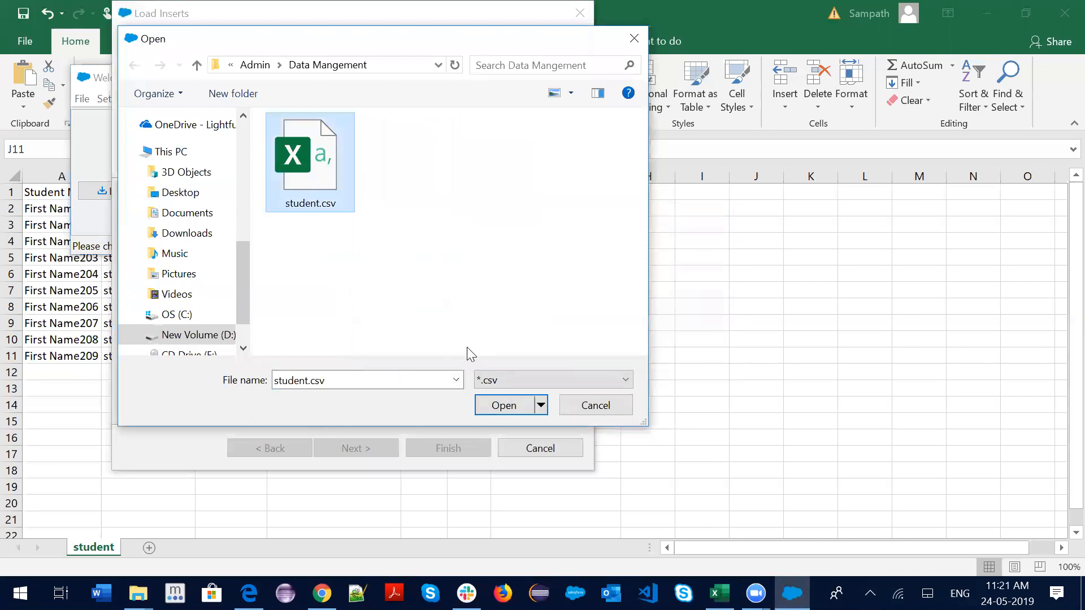
pyautogui.click(511, 408)
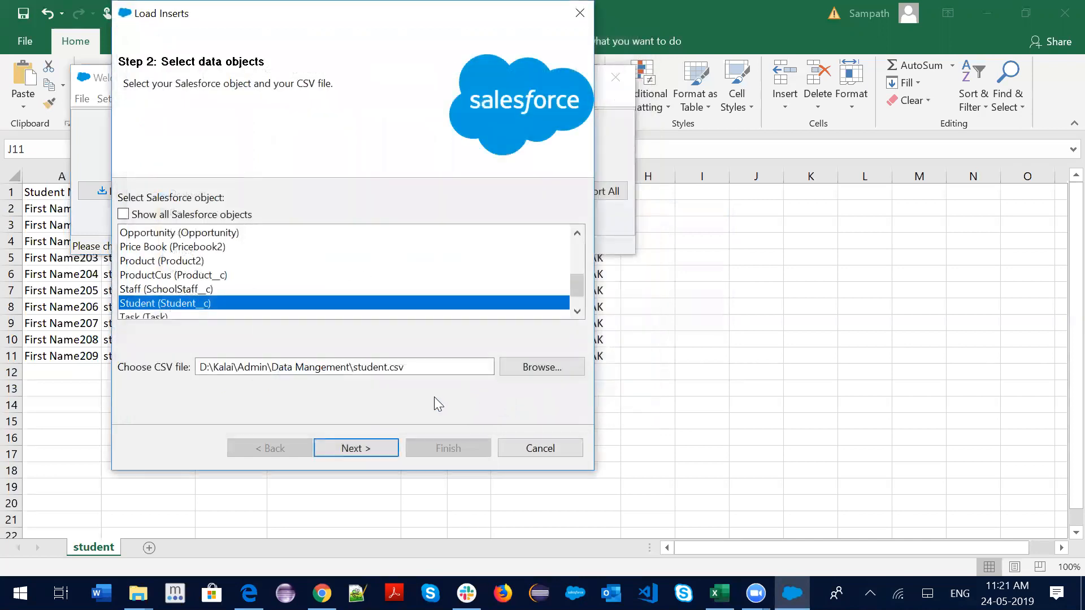
# Acknowledge the 10-record load and auto-match Salesforce fields to the CSV columns
pyautogui.click(369, 447)
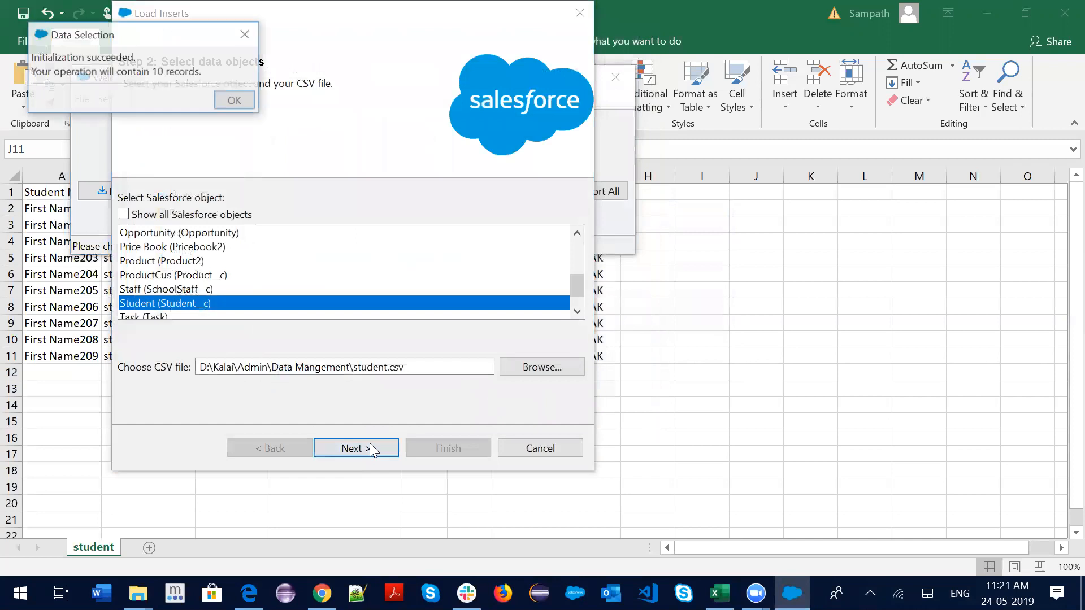
pyautogui.click(226, 102)
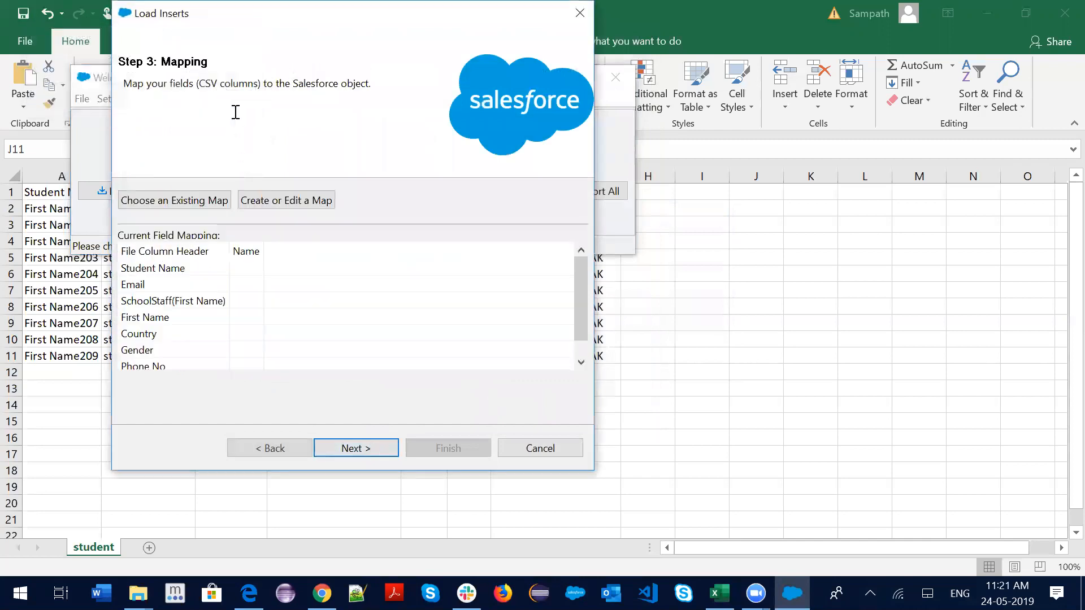
pyautogui.click(280, 200)
pyautogui.click(153, 107)
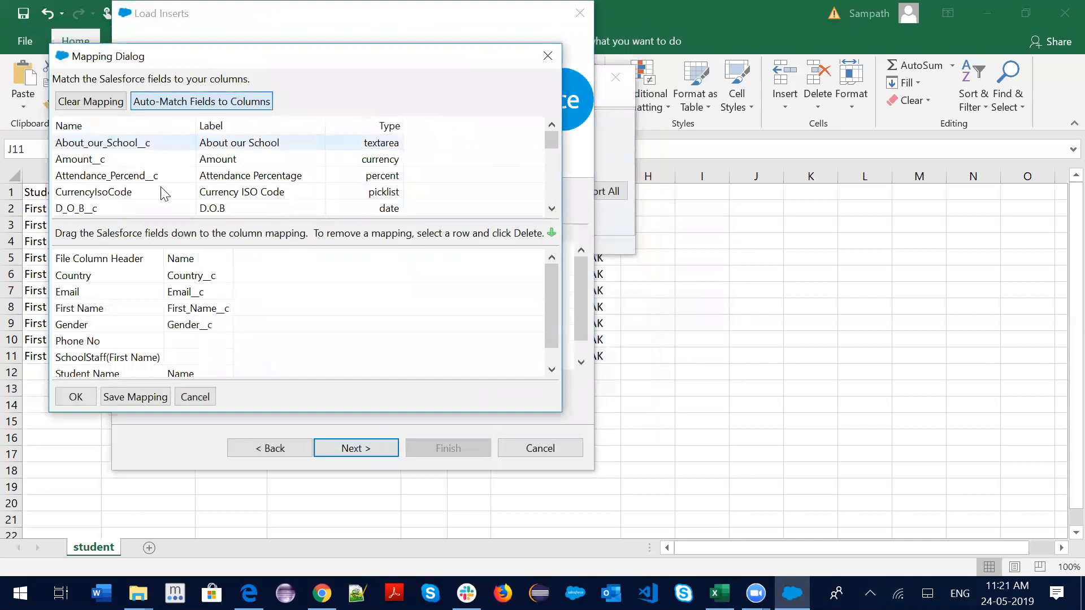
# Map Phone No to Phone__c and SchoolStaff(First Name) to SchoolStaff__c, then advance to Step 4
pyautogui.scroll(-1, 200, 308)
pyautogui.scroll(-6, 204, 198)
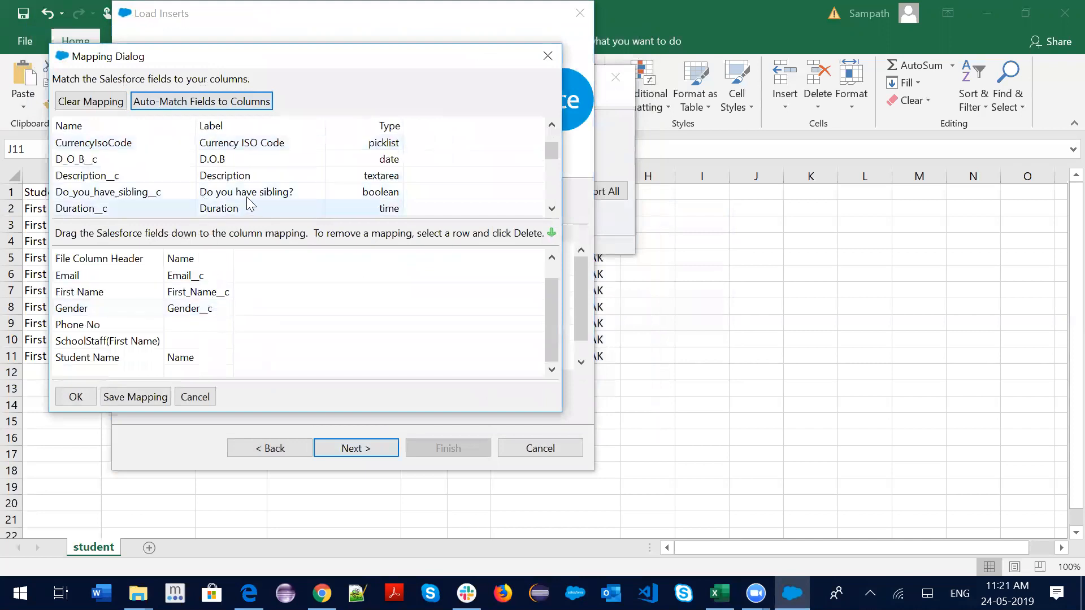
pyautogui.moveTo(231, 175); pyautogui.dragTo(206, 335)
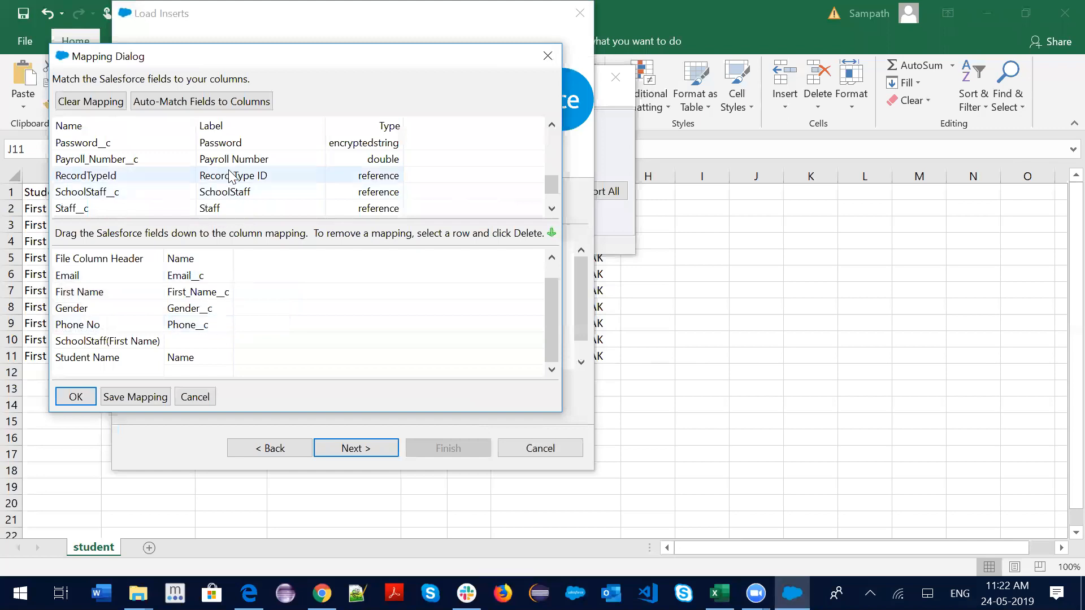
pyautogui.moveTo(235, 196); pyautogui.dragTo(200, 348)
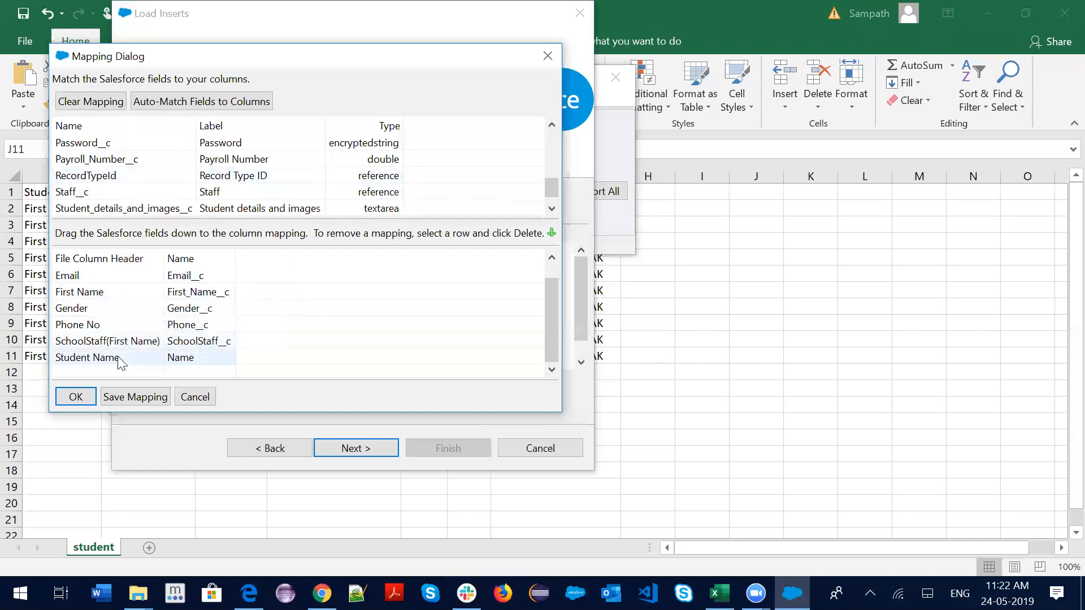
pyautogui.click(74, 398)
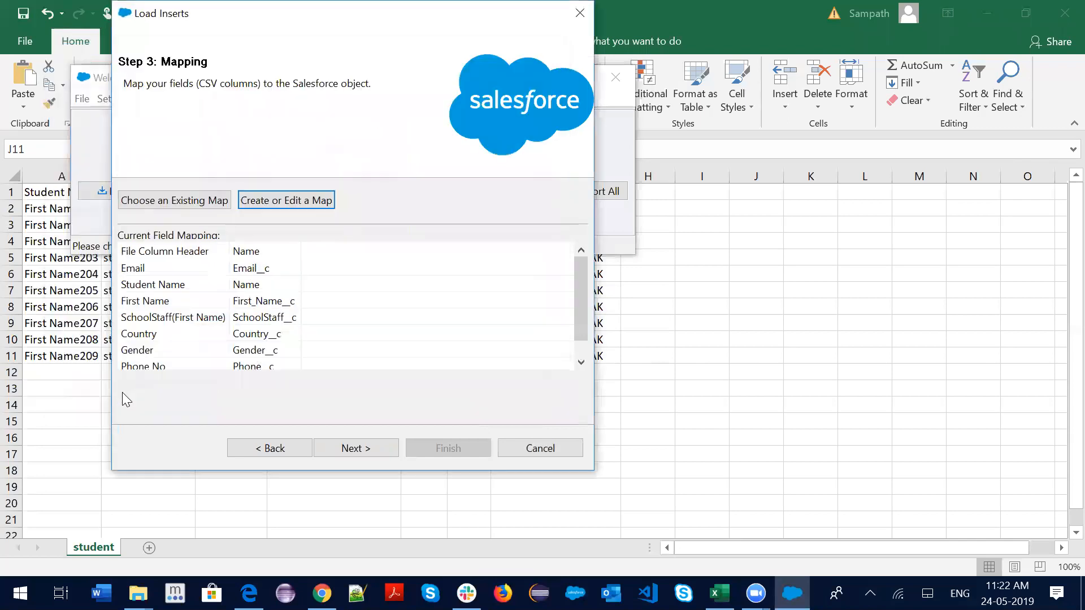
pyautogui.click(357, 447)
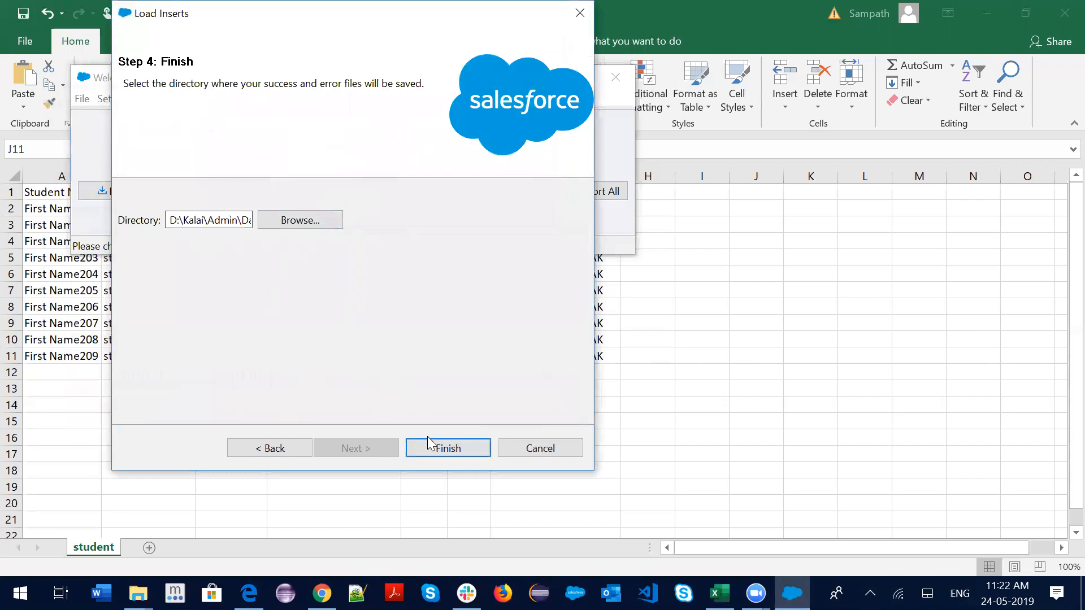
# Run the insert, check the empty error list and 10 successes, then close the summary
pyautogui.click(447, 448)
pyautogui.click(592, 354)
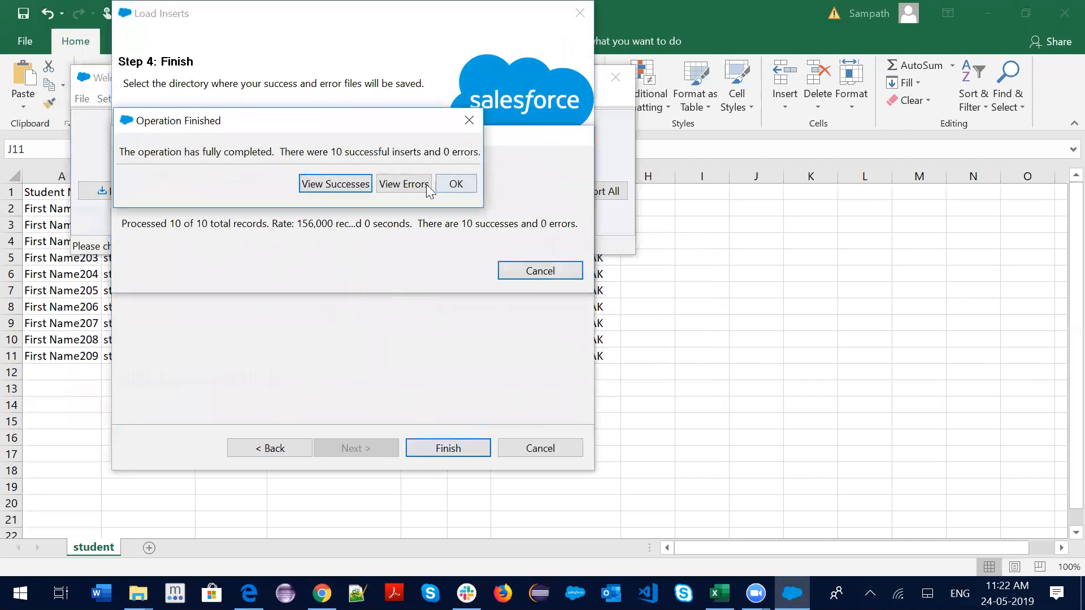
pyautogui.click(390, 186)
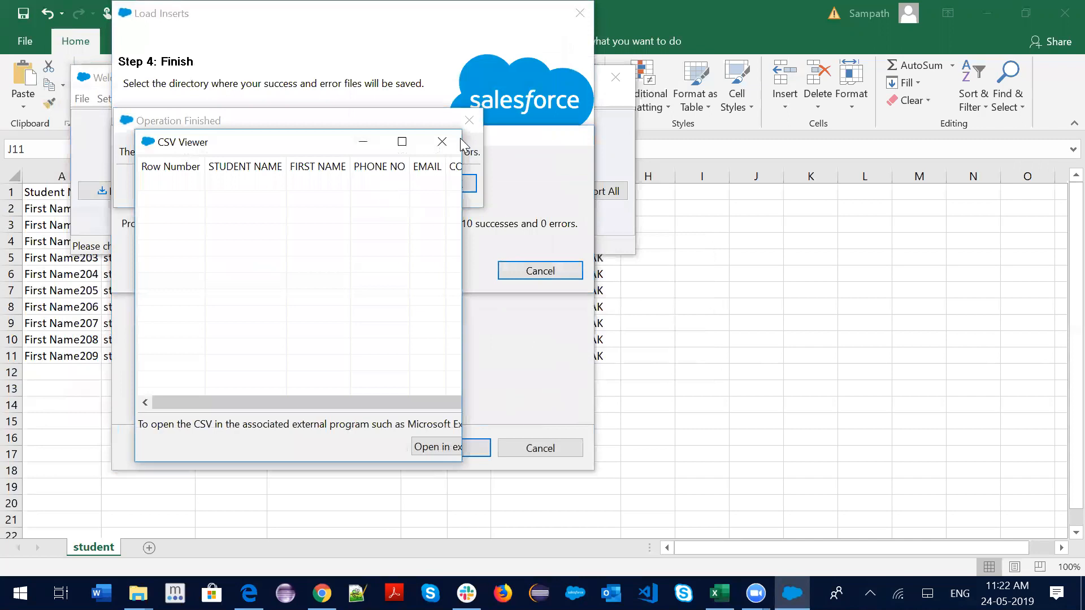
pyautogui.click(461, 142)
pyautogui.click(356, 184)
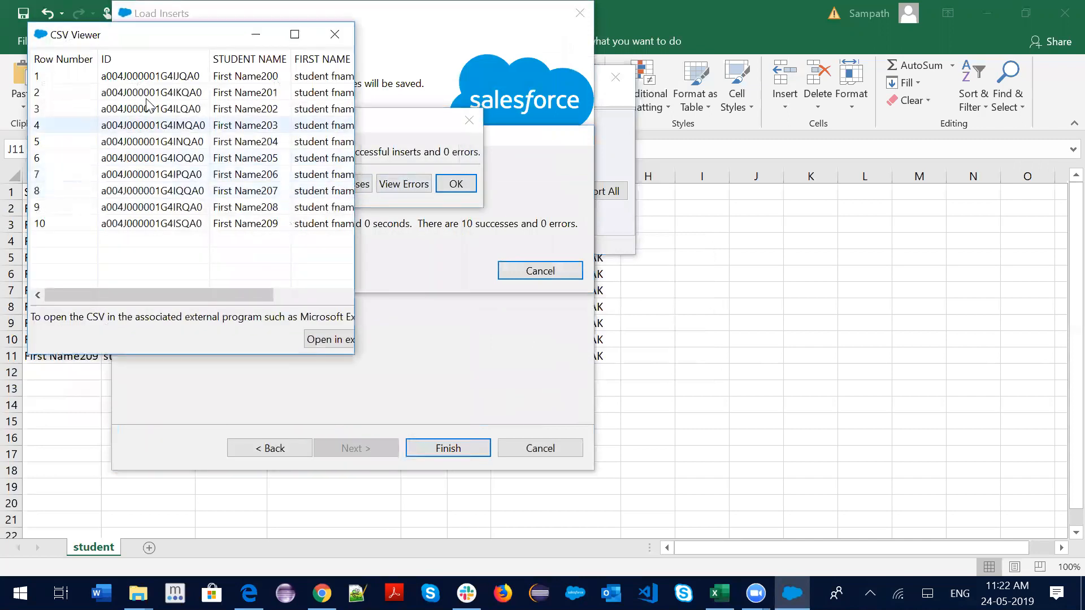
pyautogui.moveTo(144, 294)
pyautogui.mouseDown()
pyautogui.moveTo(362, 302)
pyautogui.moveTo(136, 277)
pyautogui.mouseUp()
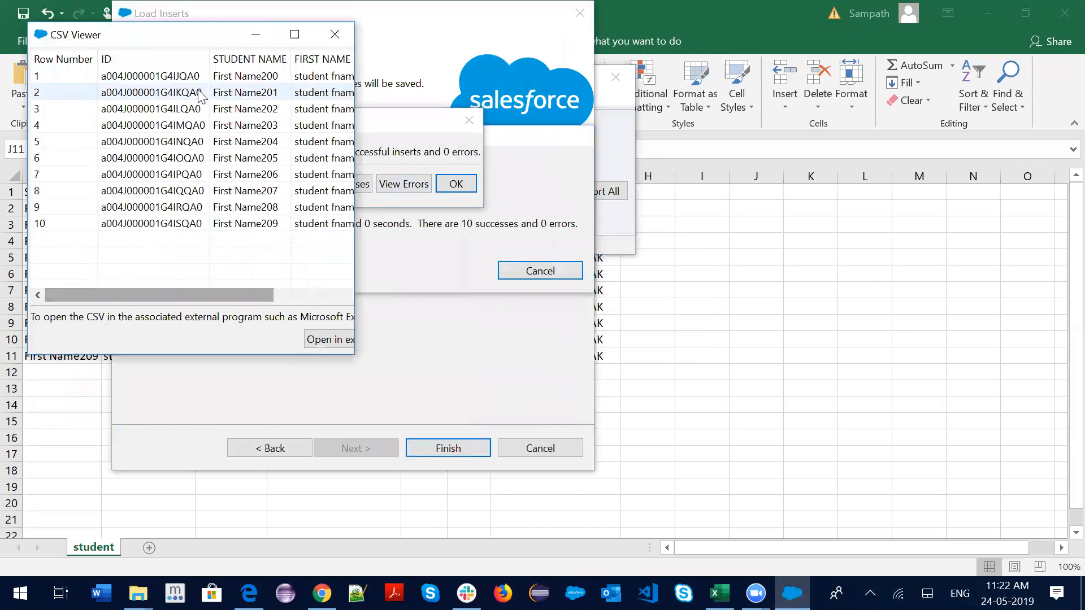
pyautogui.click(334, 33)
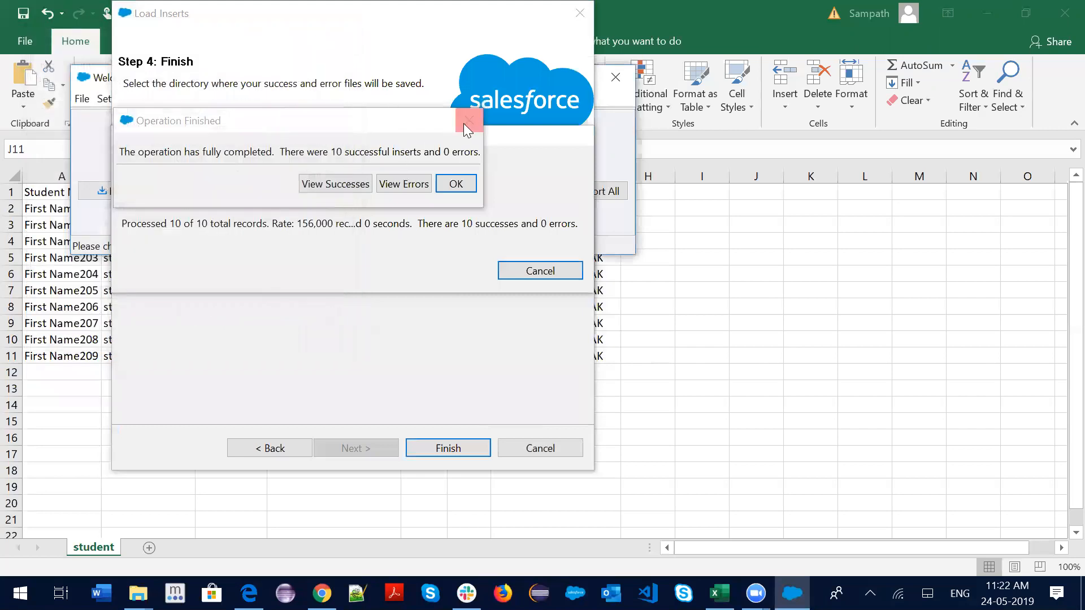
pyautogui.click(456, 183)
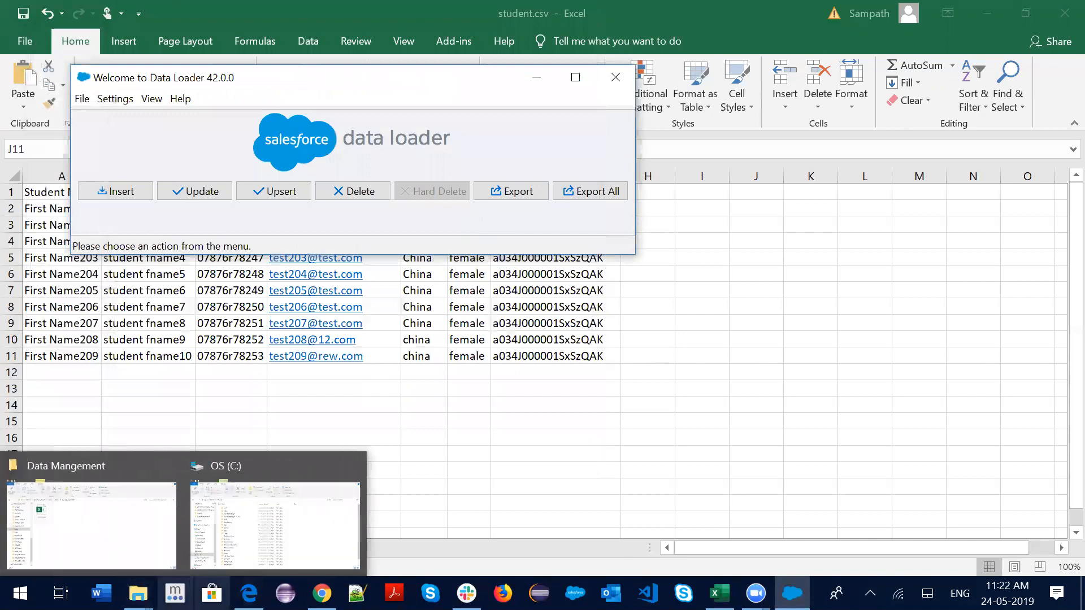
# Open Staff1's full related list of 14 students in Salesforce
pyautogui.click(321, 593)
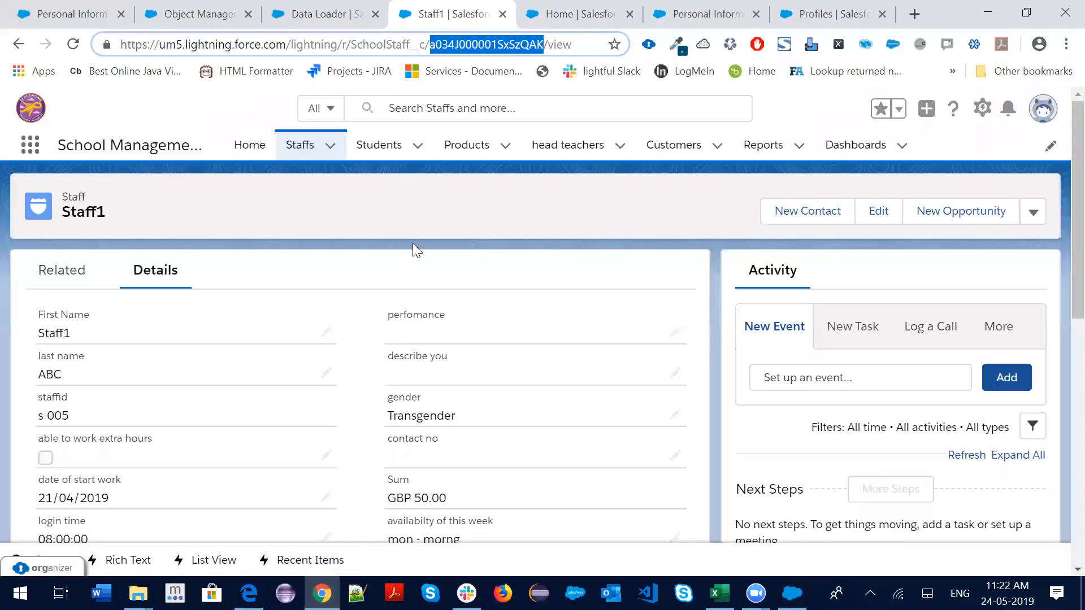
pyautogui.click(285, 142)
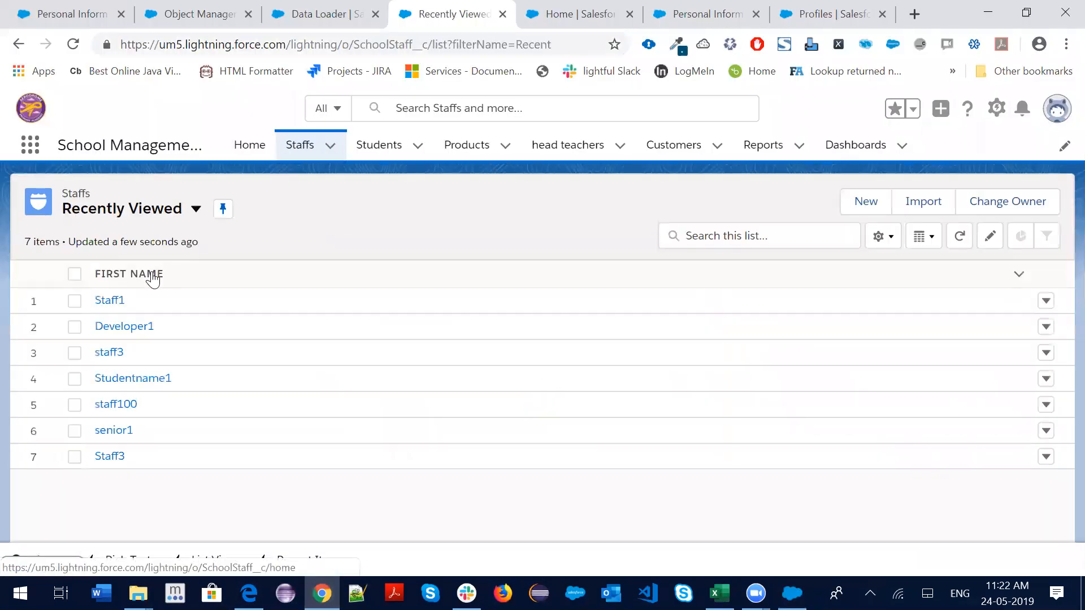
pyautogui.click(109, 302)
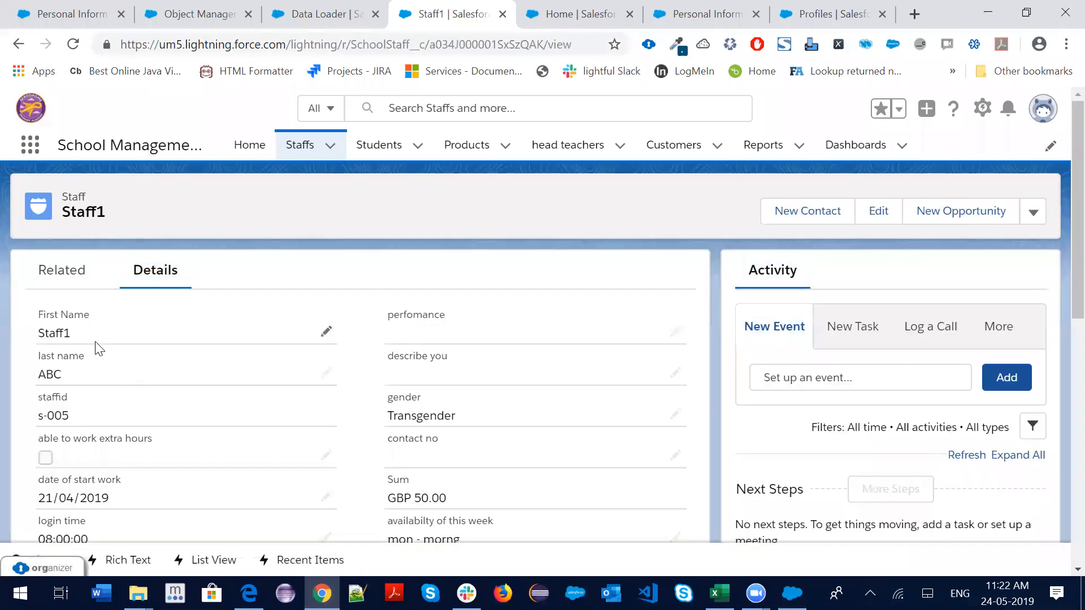
pyautogui.click(60, 272)
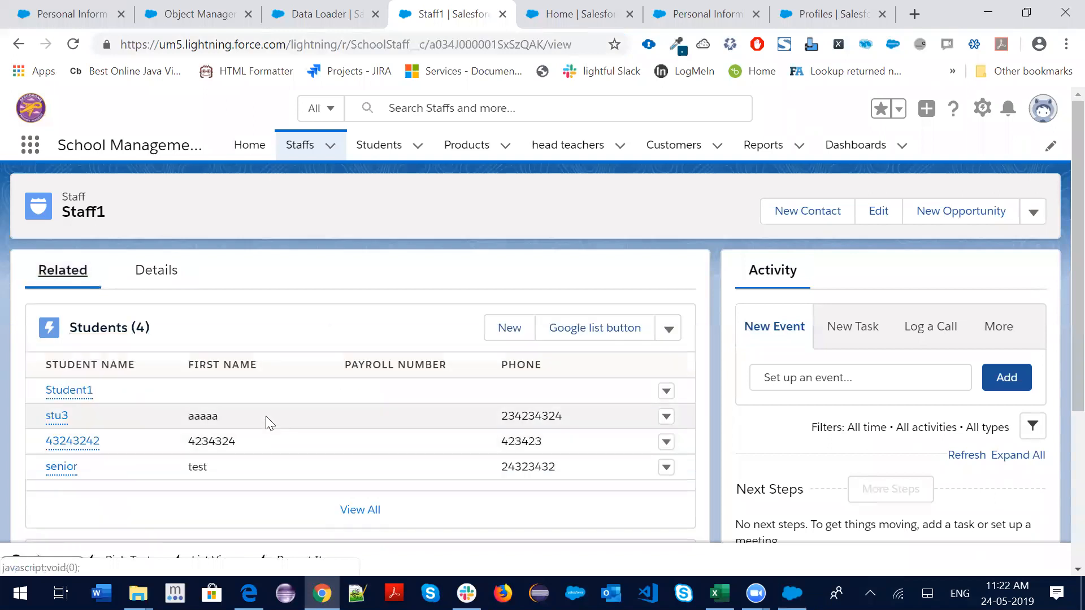
pyautogui.scroll(-4, 266, 415)
pyautogui.click(360, 273)
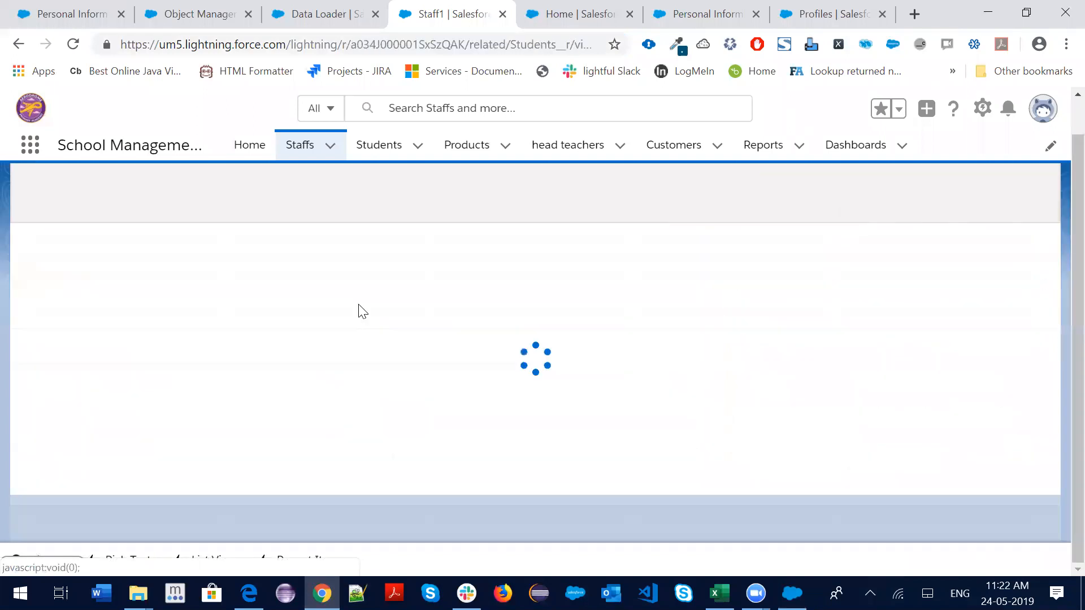
pyautogui.scroll(-3, 274, 363)
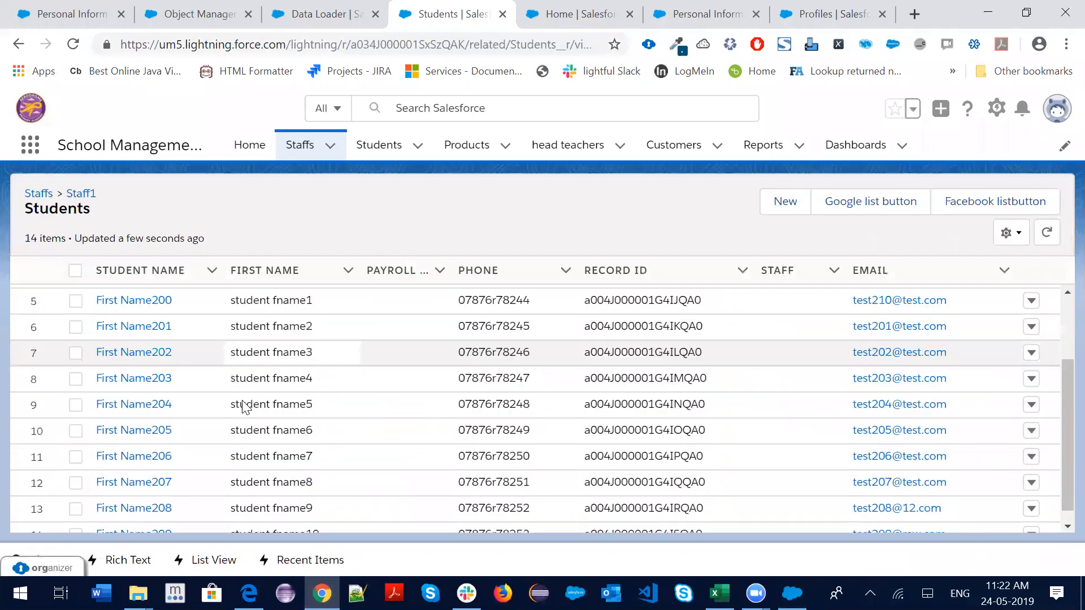
pyautogui.scroll(3, 251, 417)
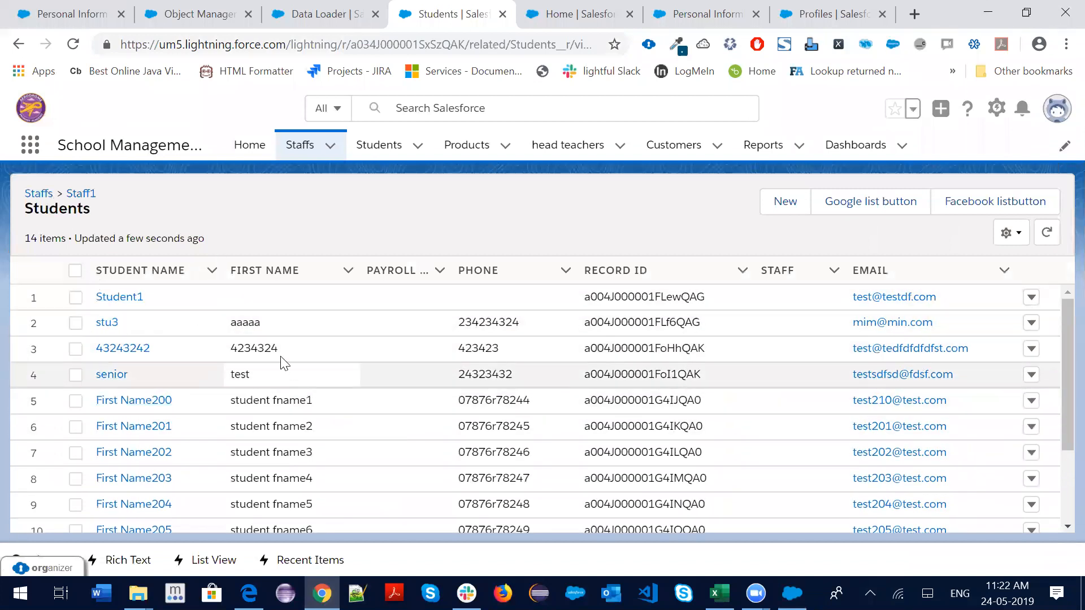
pyautogui.scroll(-3, 284, 363)
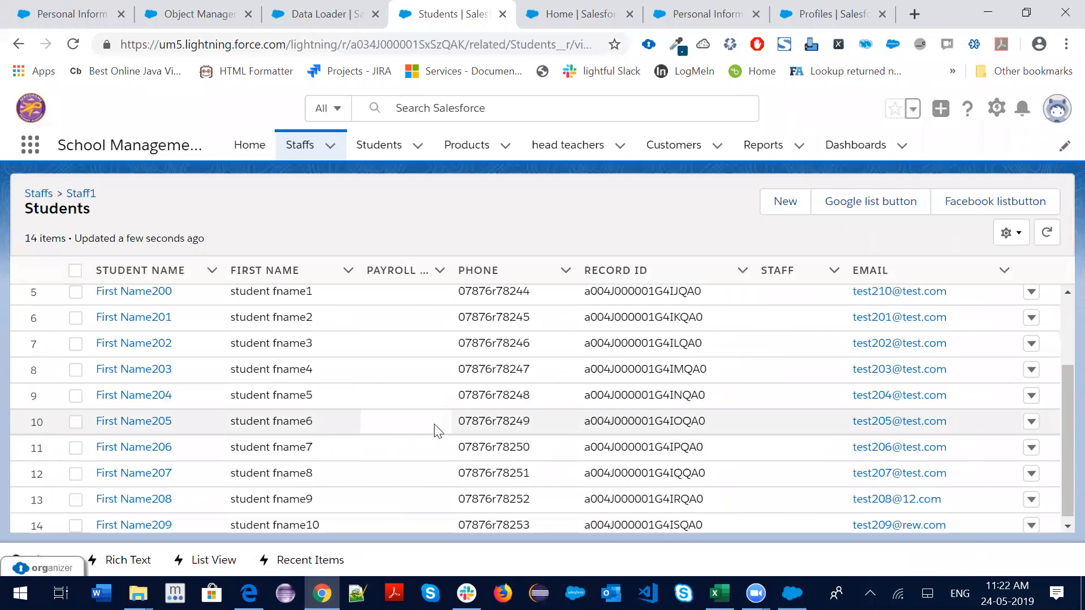
pyautogui.scroll(3, 282, 404)
# Open the First Name200 student and confirm its SchoolStaff is Staff1
pyautogui.click(134, 401)
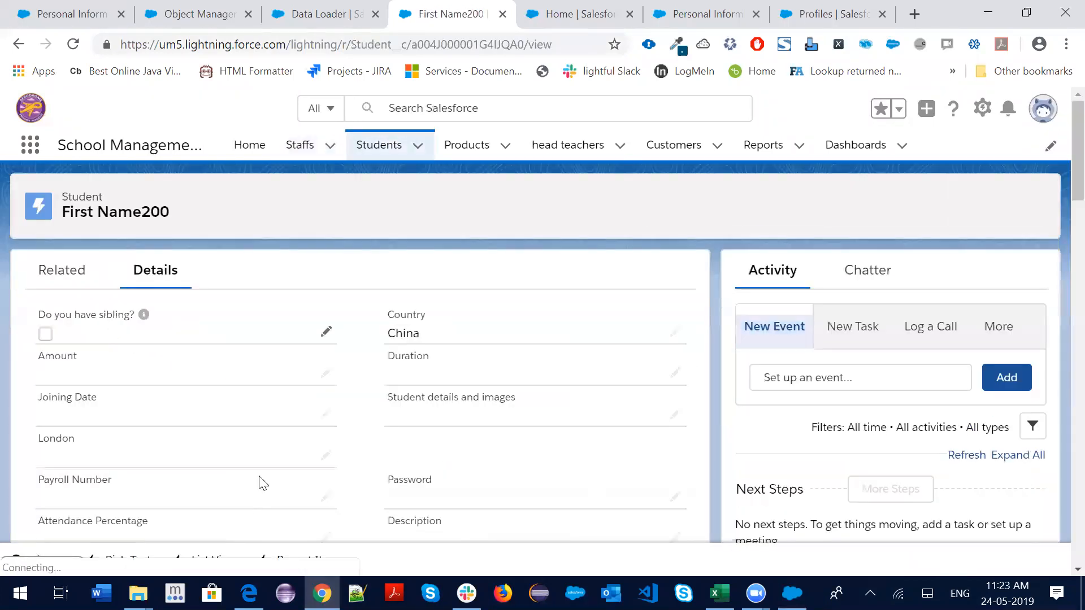
pyautogui.scroll(-10, 530, 437)
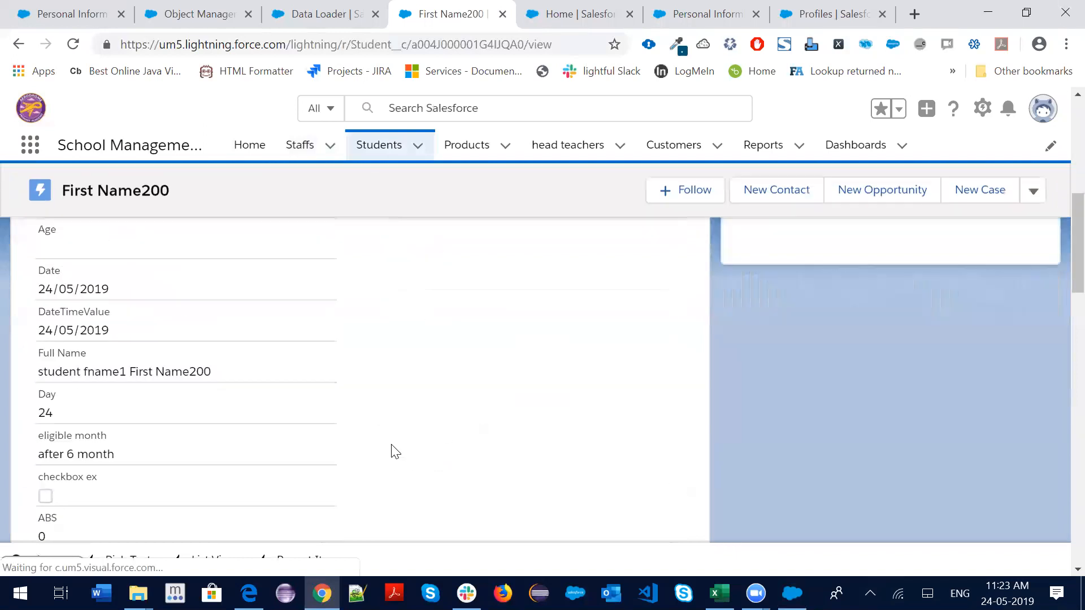
pyautogui.scroll(2, 411, 396)
pyautogui.doubleClick(406, 323)
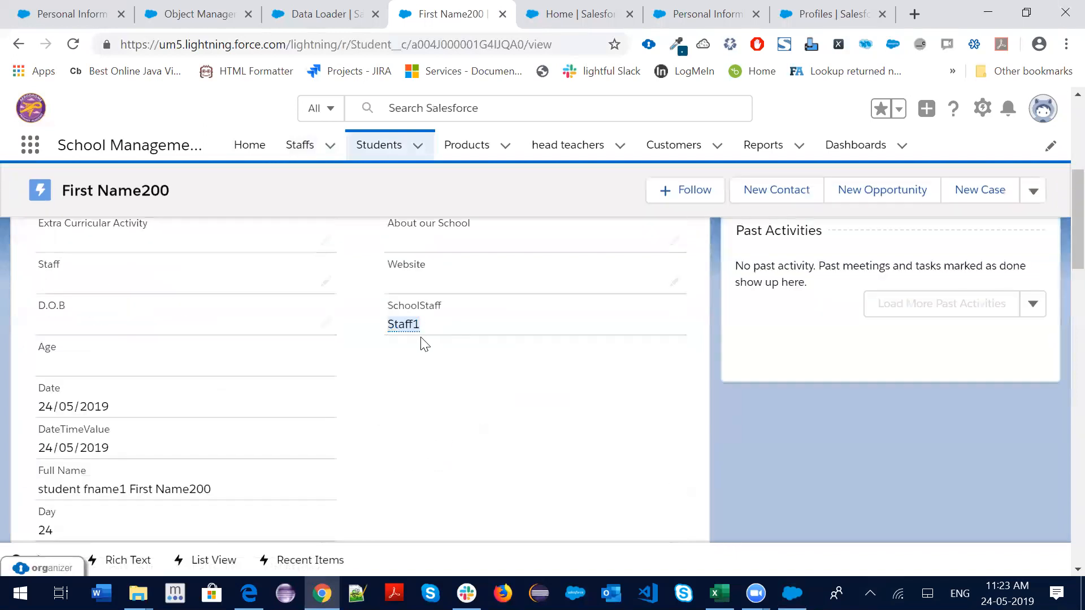
pyautogui.moveTo(409, 324); pyautogui.dragTo(362, 320)
# Open the success CSV from the Data Mangement folder in File Explorer
pyautogui.click(249, 593)
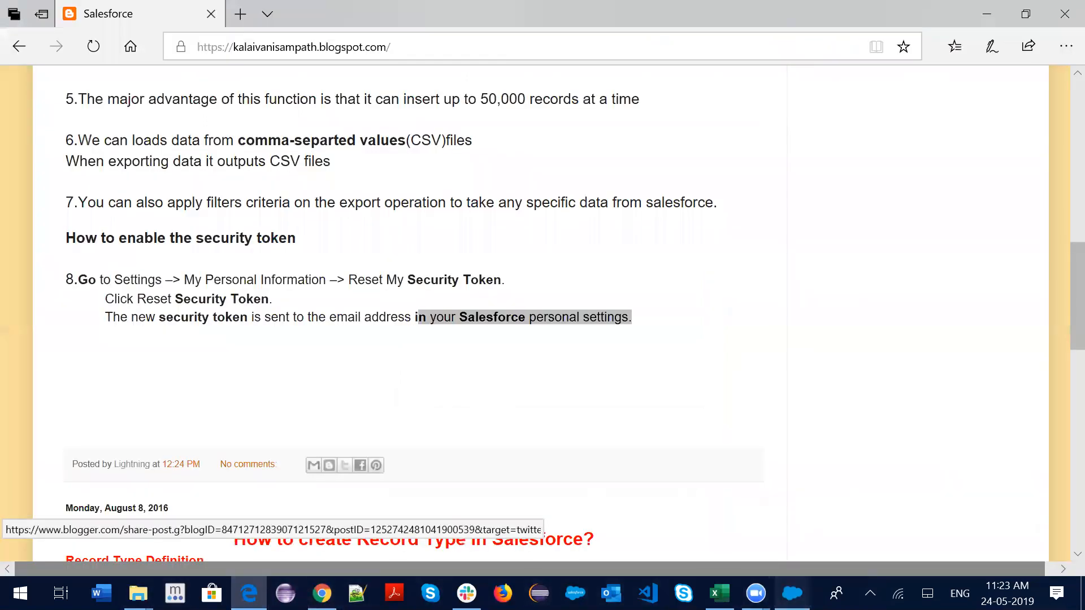
pyautogui.click(792, 593)
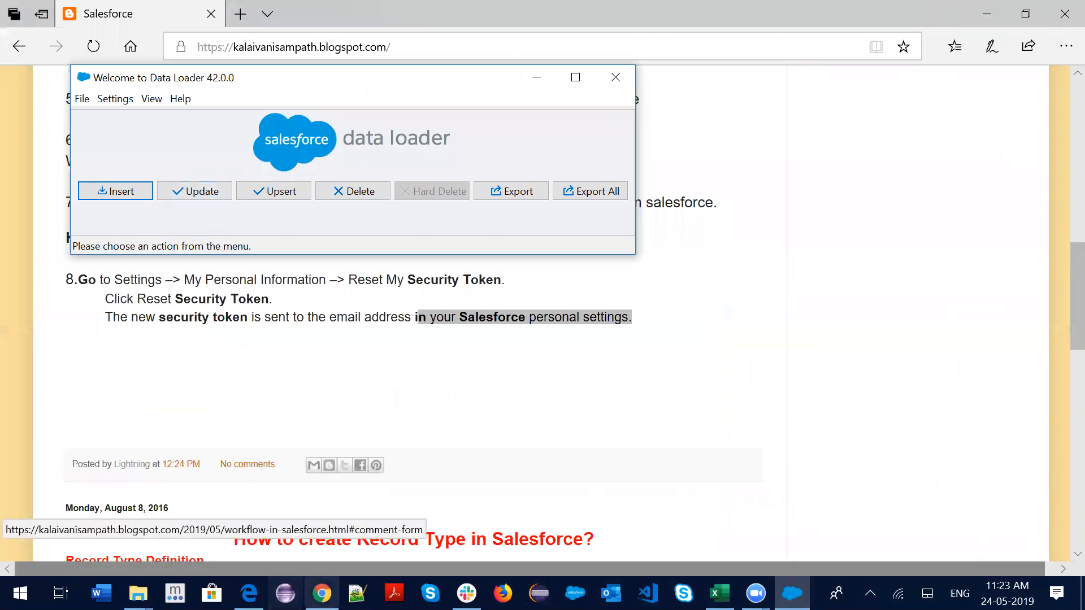
pyautogui.click(137, 594)
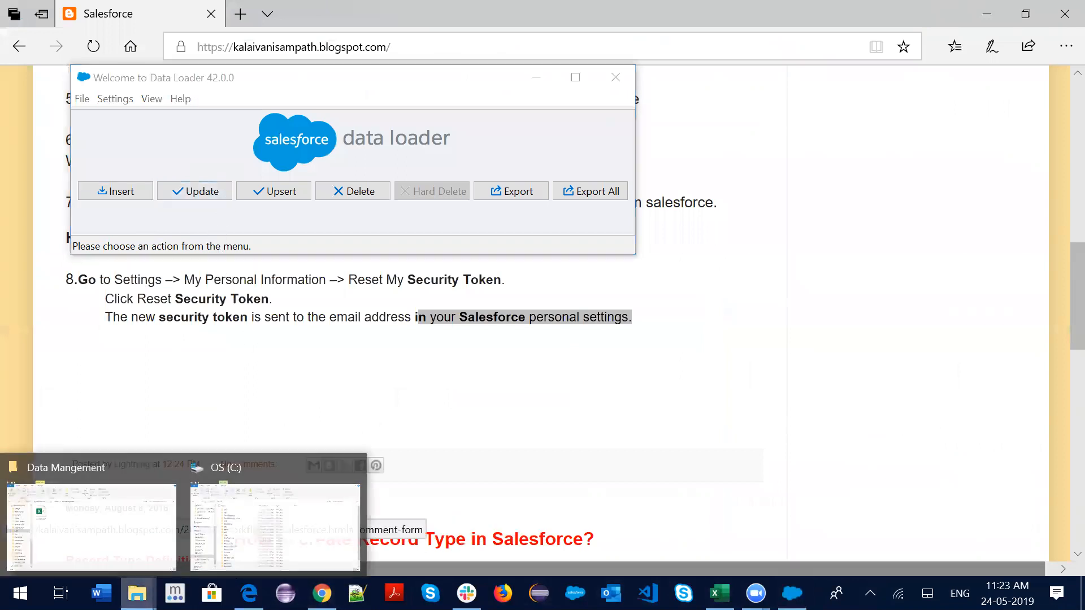
pyautogui.click(148, 543)
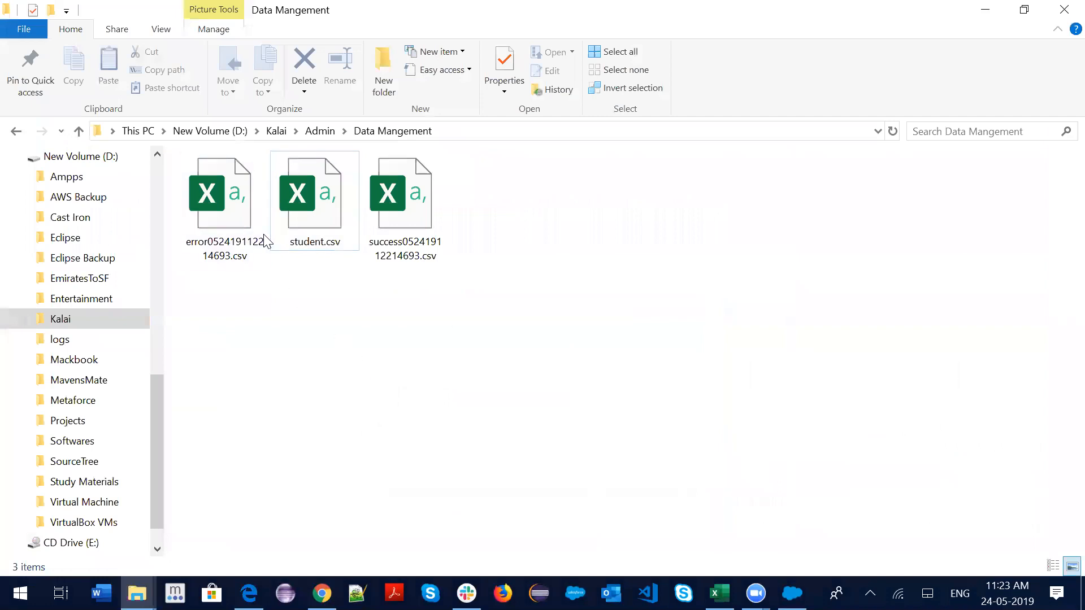
pyautogui.doubleClick(415, 217)
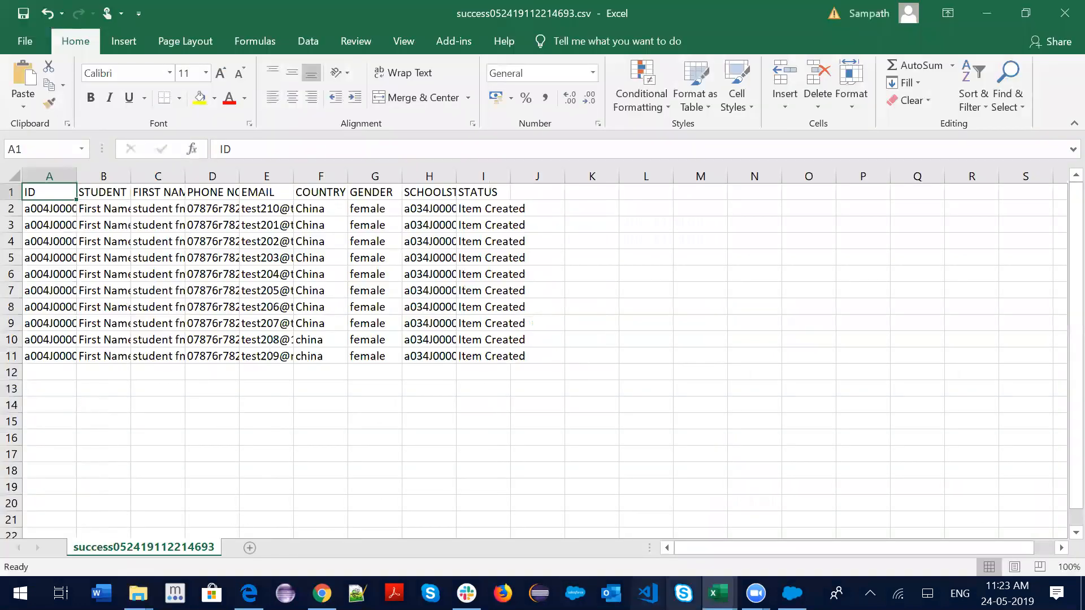
# Close the student.csv workbook and select cell A1 in the success file
pyautogui.click(718, 593)
pyautogui.click(706, 465)
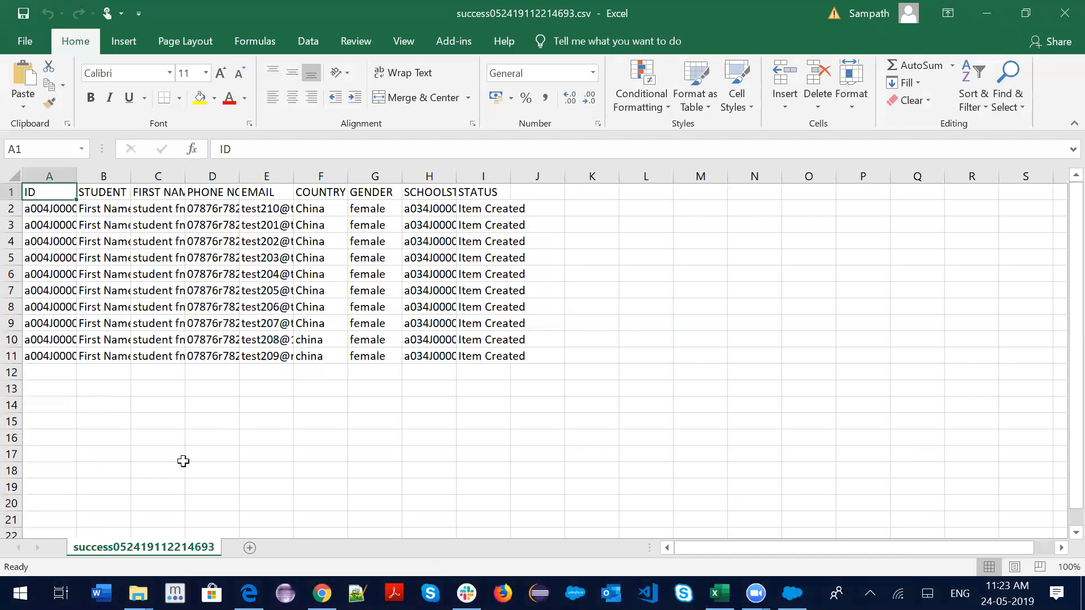
pyautogui.click(183, 461)
pyautogui.click(44, 193)
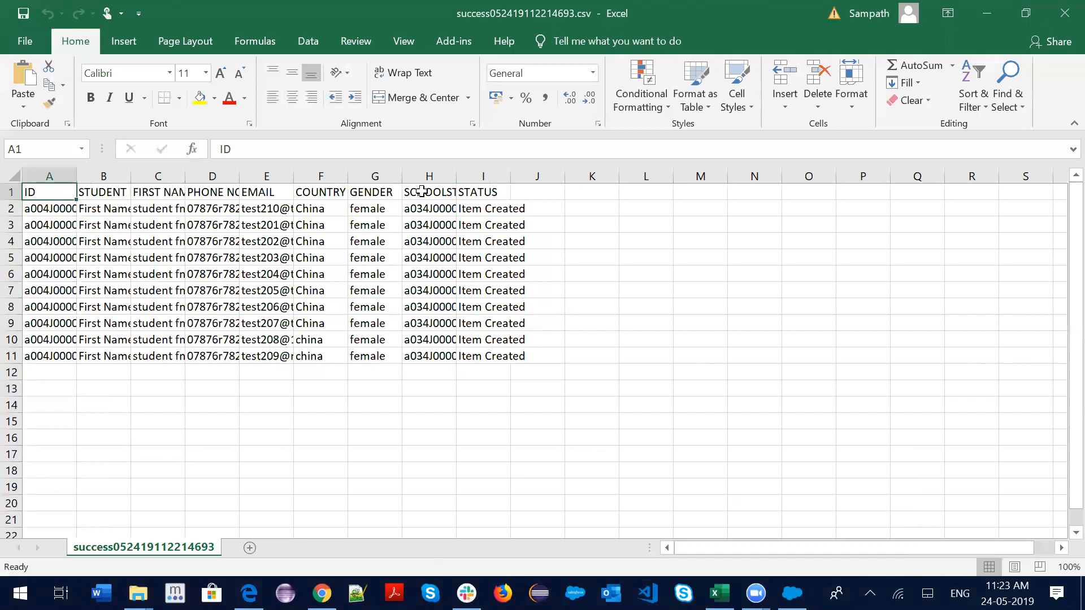
# Set all ten GENDER values from G2 to G11 to male
pyautogui.click(383, 208)
pyautogui.moveTo(382, 208); pyautogui.dragTo(382, 356)
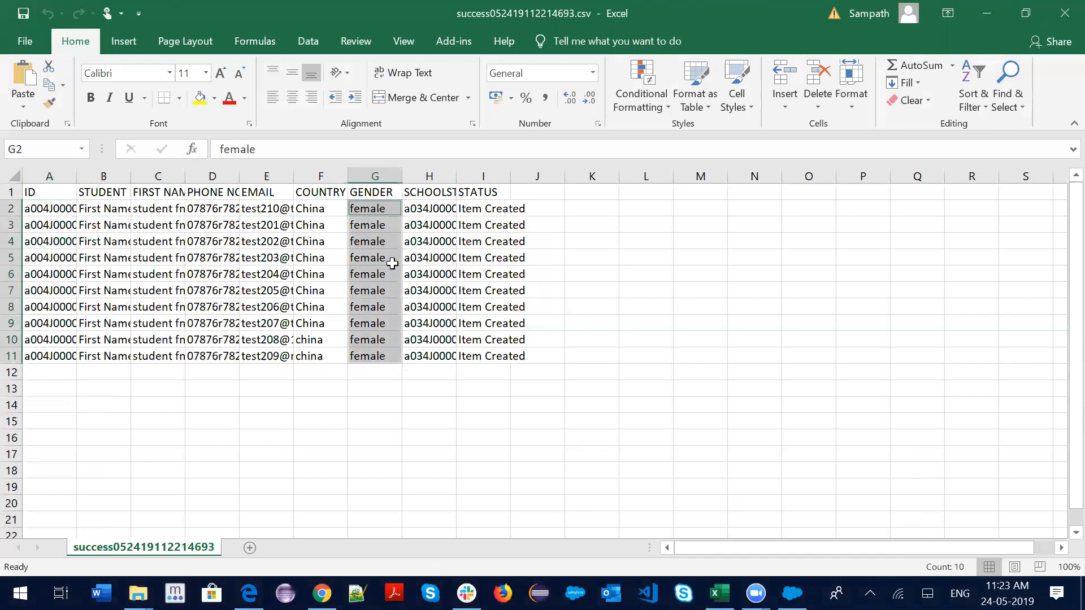
pyautogui.write('m')
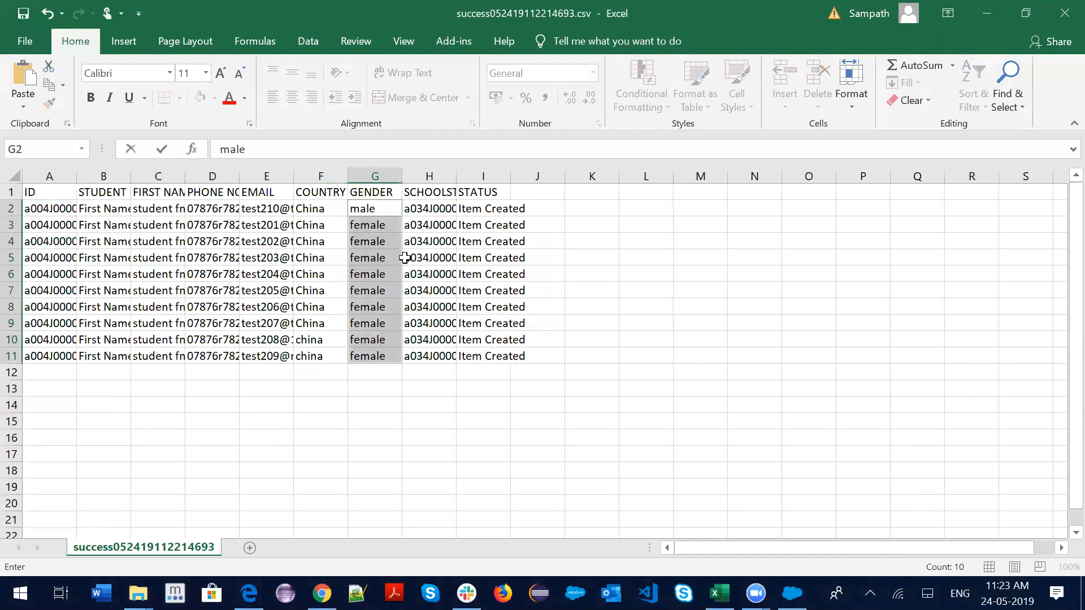
pyautogui.click(388, 208)
pyautogui.click(579, 215)
pyautogui.click(398, 210)
pyautogui.moveTo(402, 216); pyautogui.dragTo(405, 360)
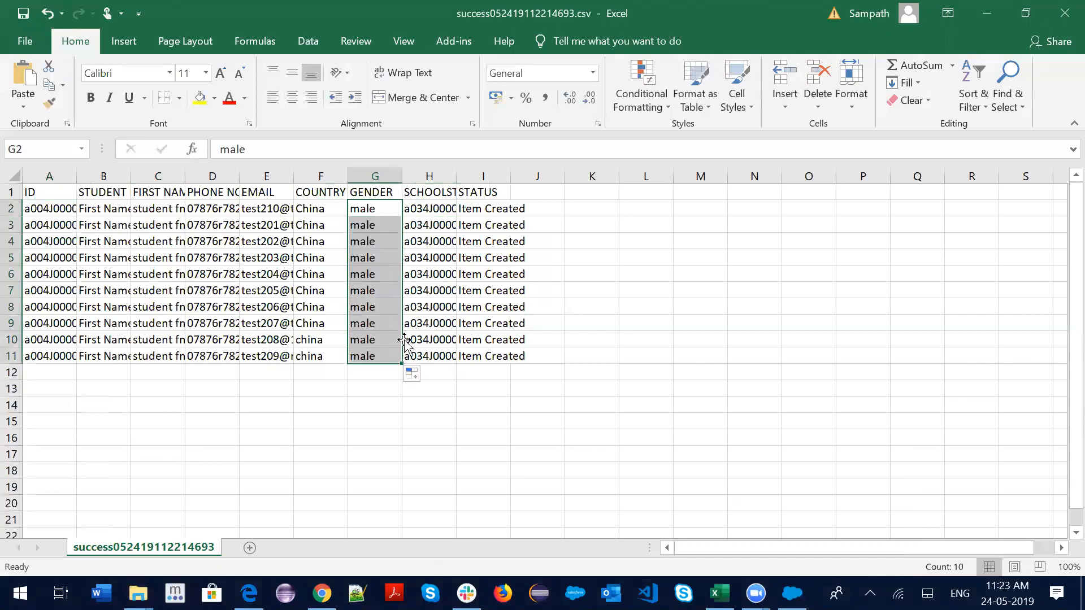
pyautogui.click(331, 425)
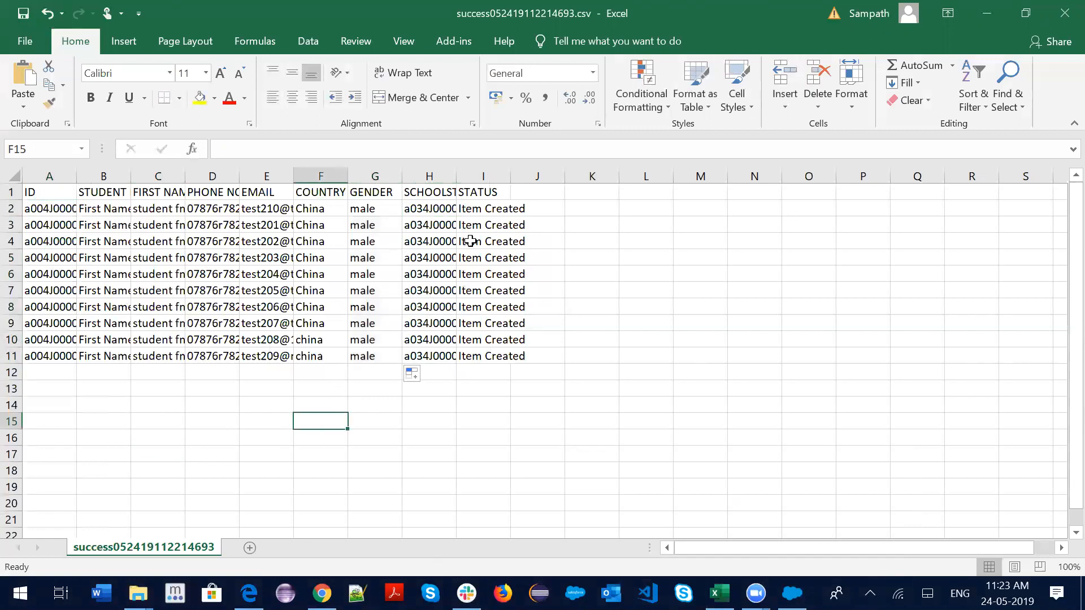
# Delete the STATUS and SCHOOLSTAFF(FIRST NAME) columns
pyautogui.click(490, 177)
pyautogui.rightClick(492, 170)
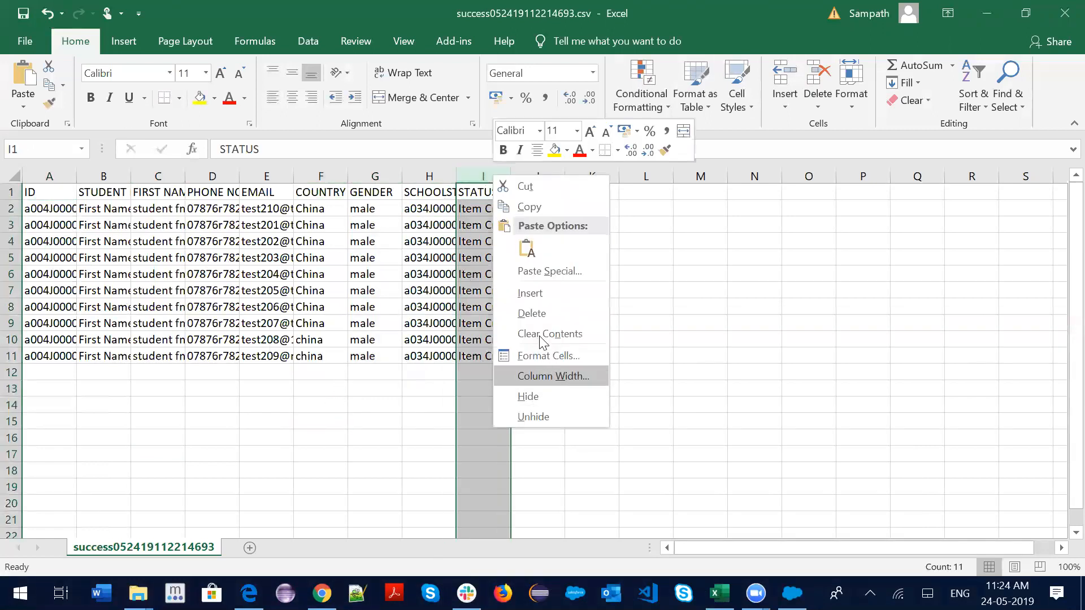
pyautogui.click(530, 312)
pyautogui.click(629, 352)
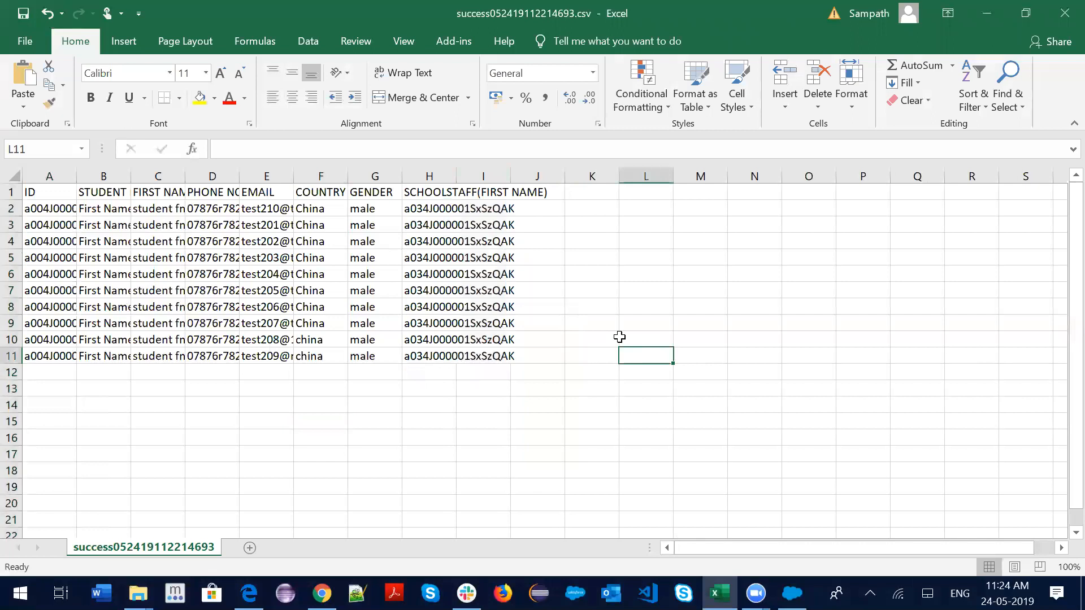
pyautogui.click(433, 169)
pyautogui.rightClick(434, 179)
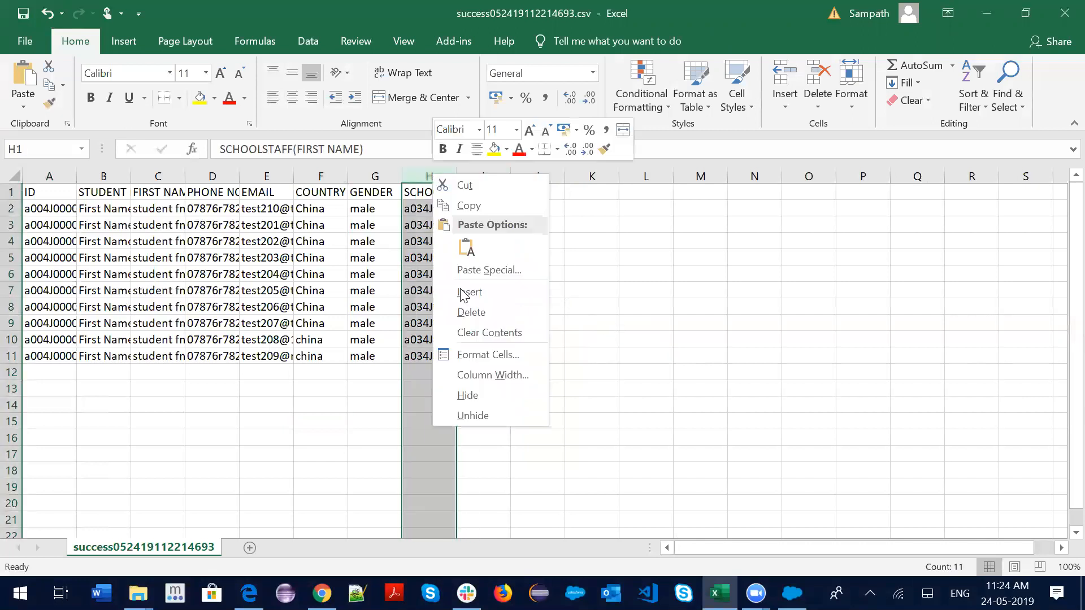
pyautogui.click(477, 313)
pyautogui.click(361, 425)
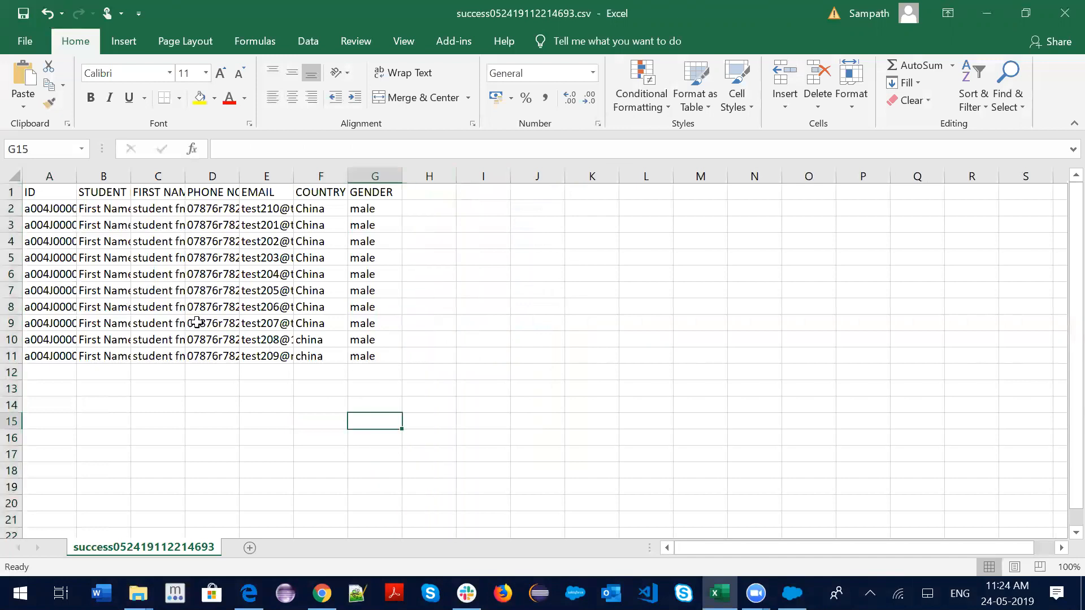
# Widen columns B, C and E so student names, first names and full emails fit
pyautogui.moveTo(135, 171); pyautogui.dragTo(176, 172)
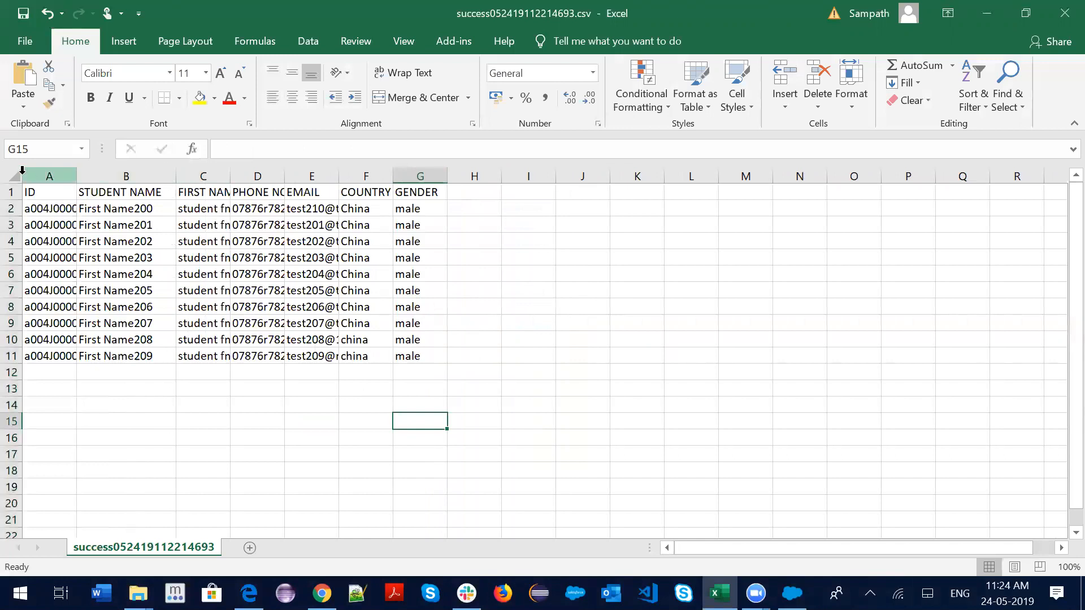
pyautogui.click(49, 177)
pyautogui.doubleClick(230, 172)
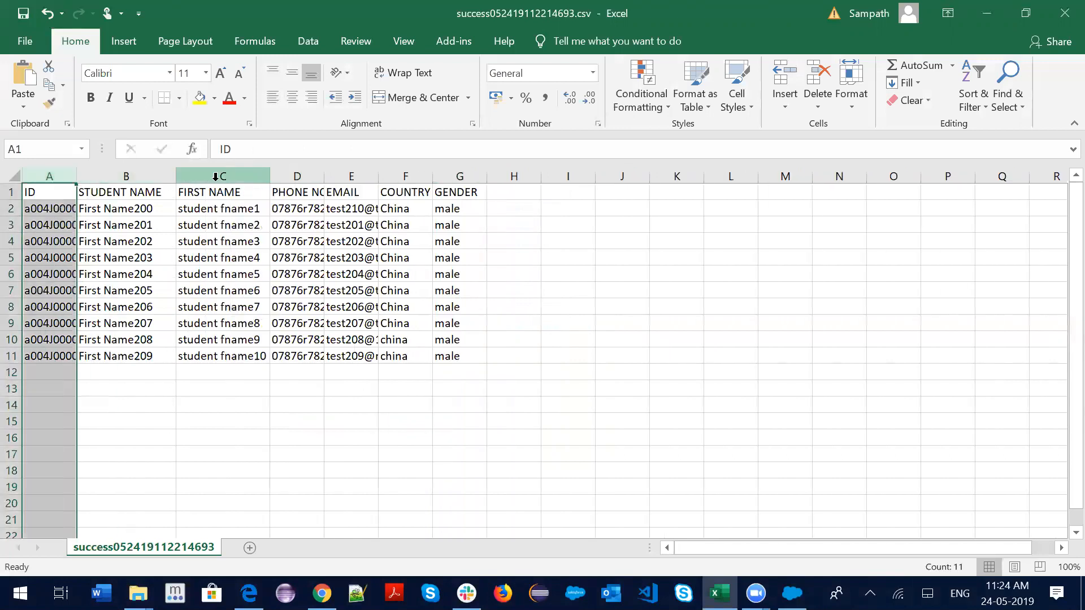
pyautogui.moveTo(378, 176); pyautogui.dragTo(415, 175)
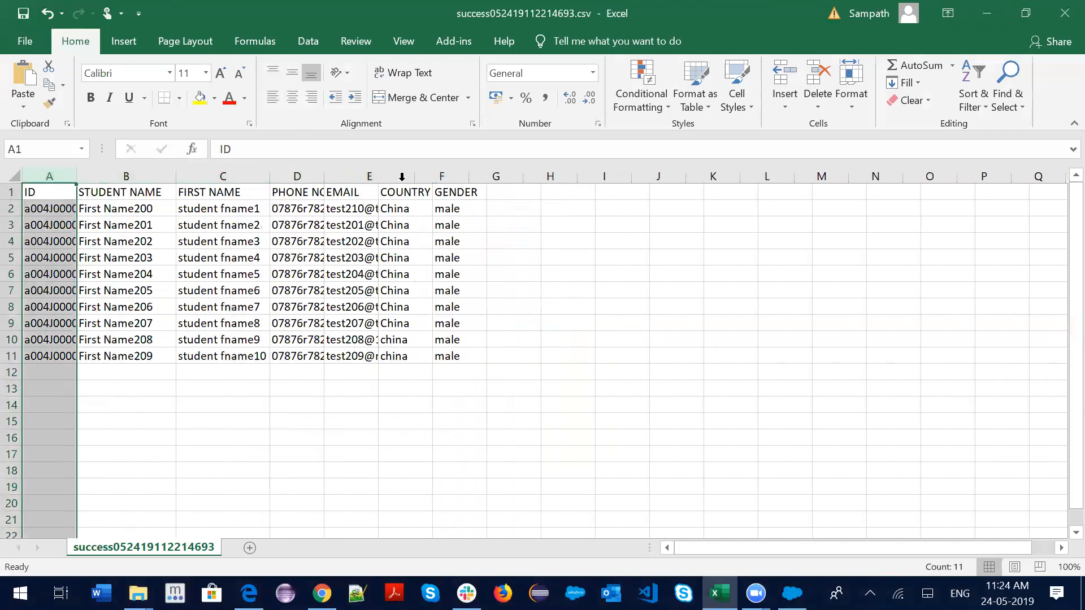
pyautogui.click(487, 193)
# Save the sheet, keeping it in CSV format
pyautogui.click(331, 454)
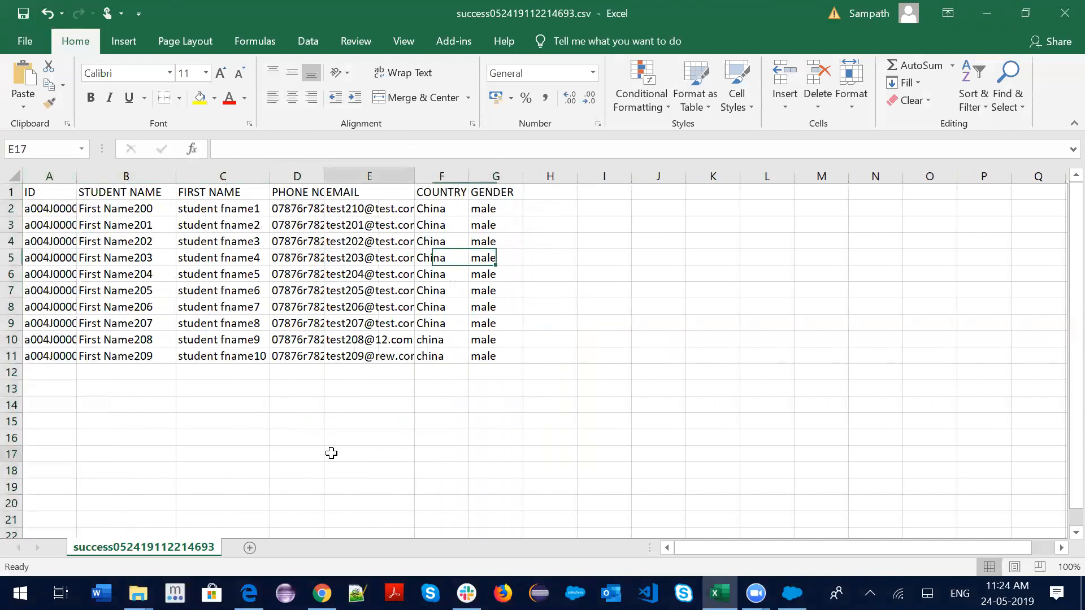
pyautogui.hotkey('ctrl', 's')
pyautogui.click(490, 357)
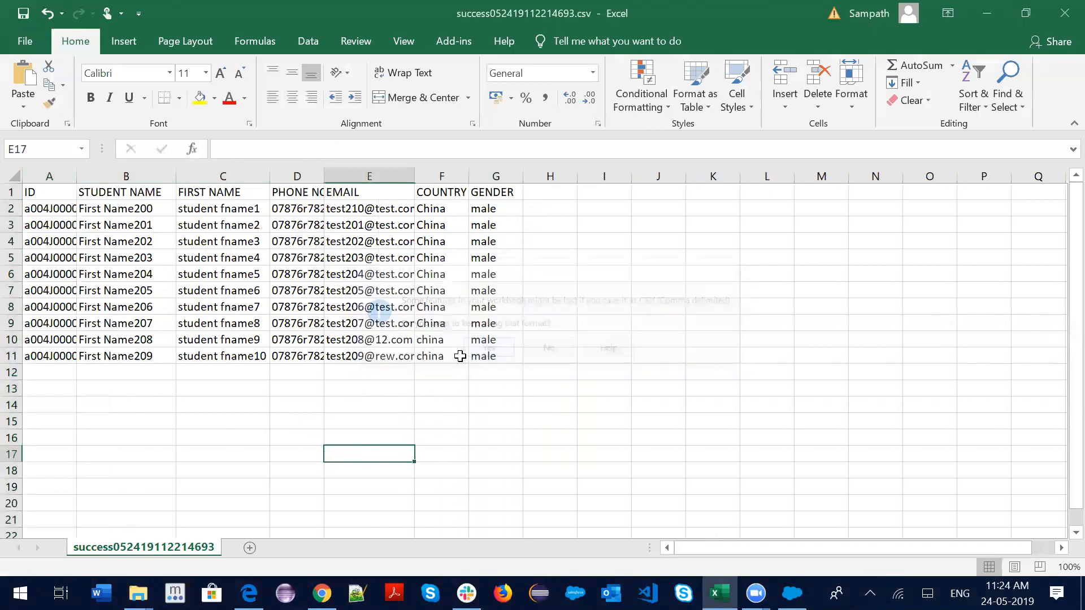
pyautogui.click(248, 593)
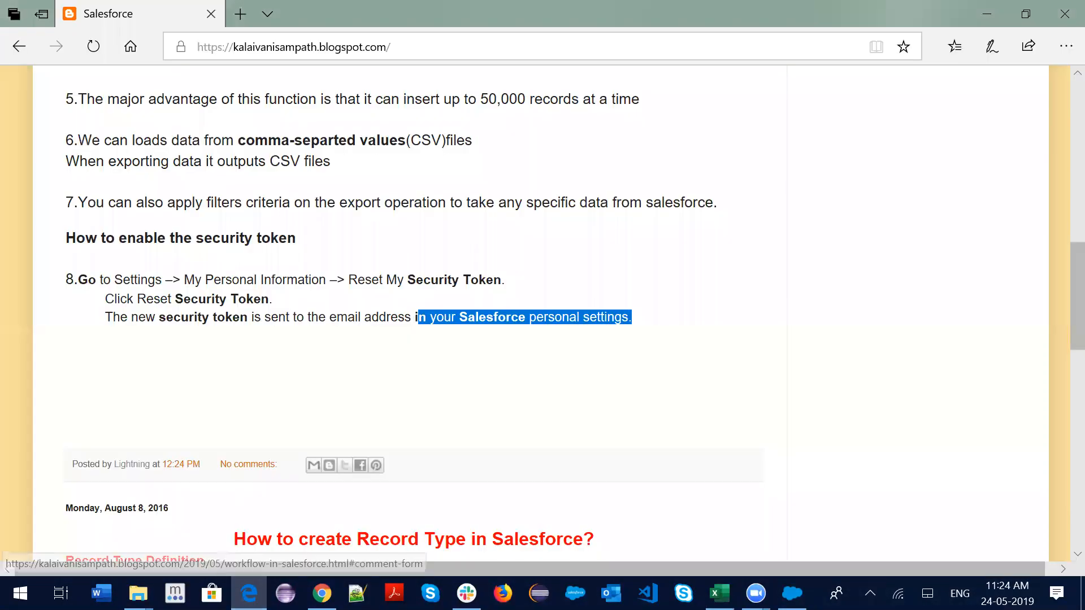
pyautogui.click(139, 593)
pyautogui.click(249, 495)
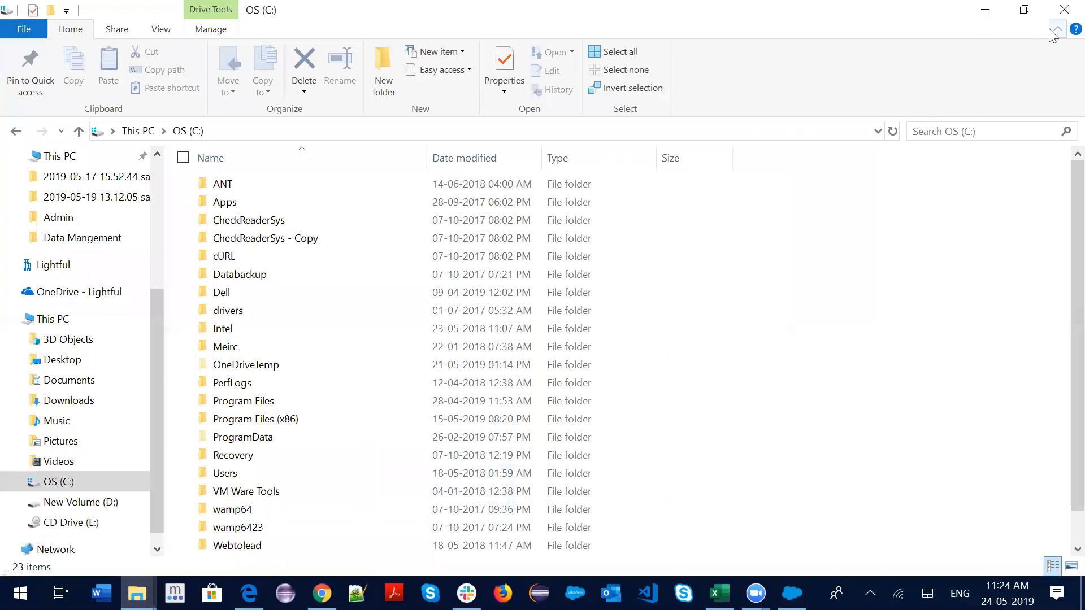
pyautogui.click(1064, 10)
pyautogui.click(138, 593)
pyautogui.click(302, 338)
pyautogui.click(395, 230)
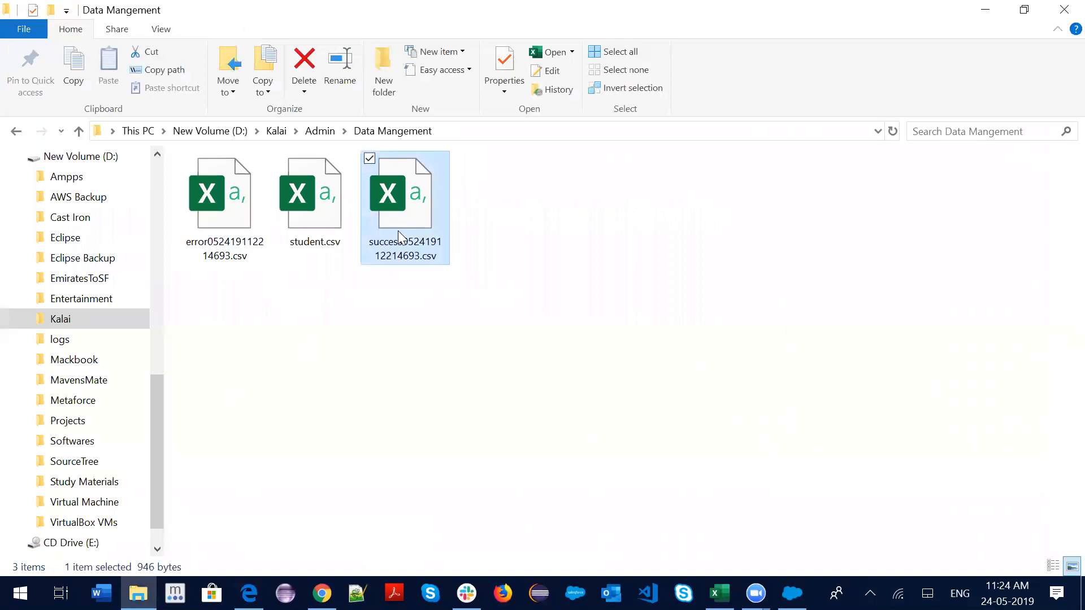
pyautogui.click(218, 216)
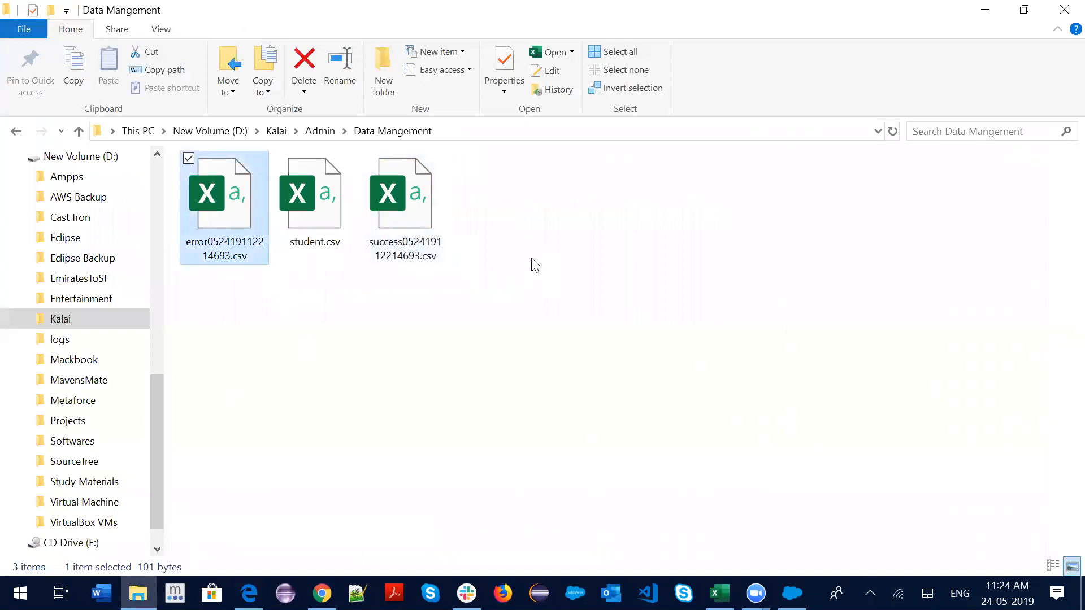
pyautogui.press('Delete')
pyautogui.click(295, 215)
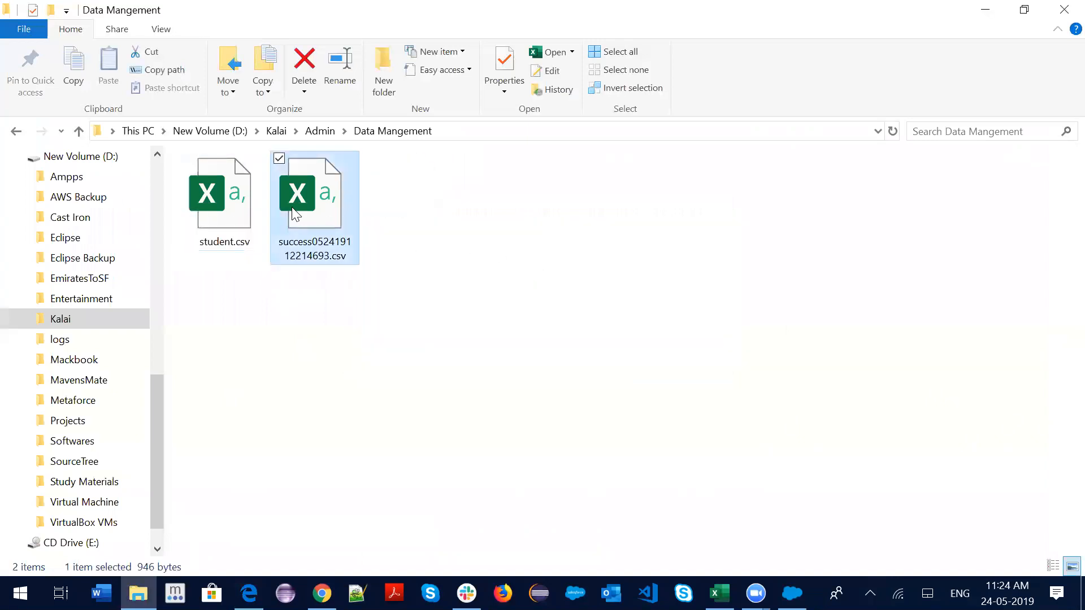
pyautogui.rightClick(295, 217)
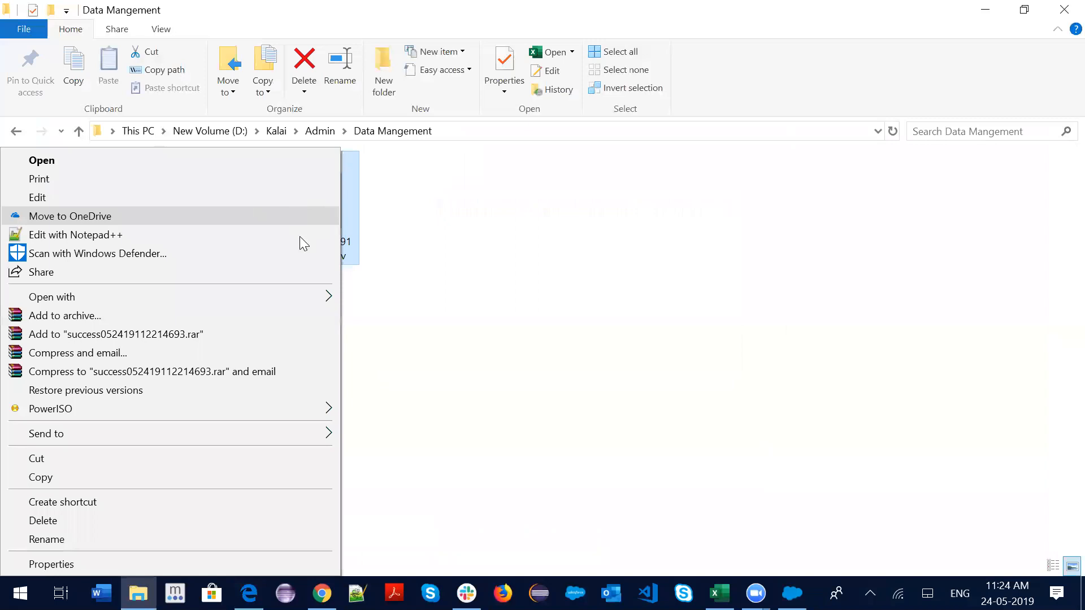
pyautogui.click(41, 540)
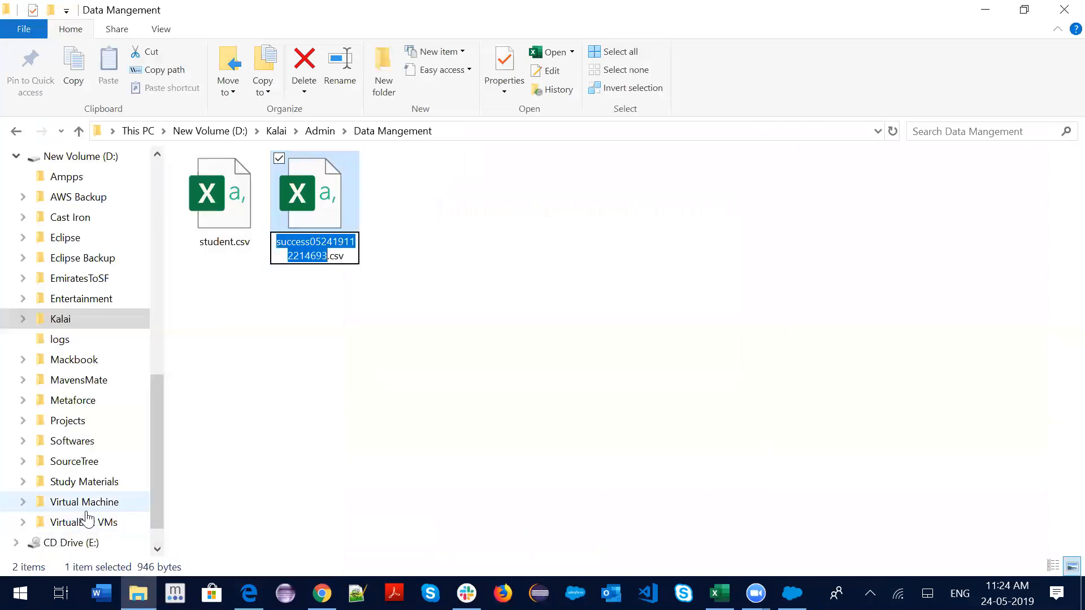
pyautogui.write('update')
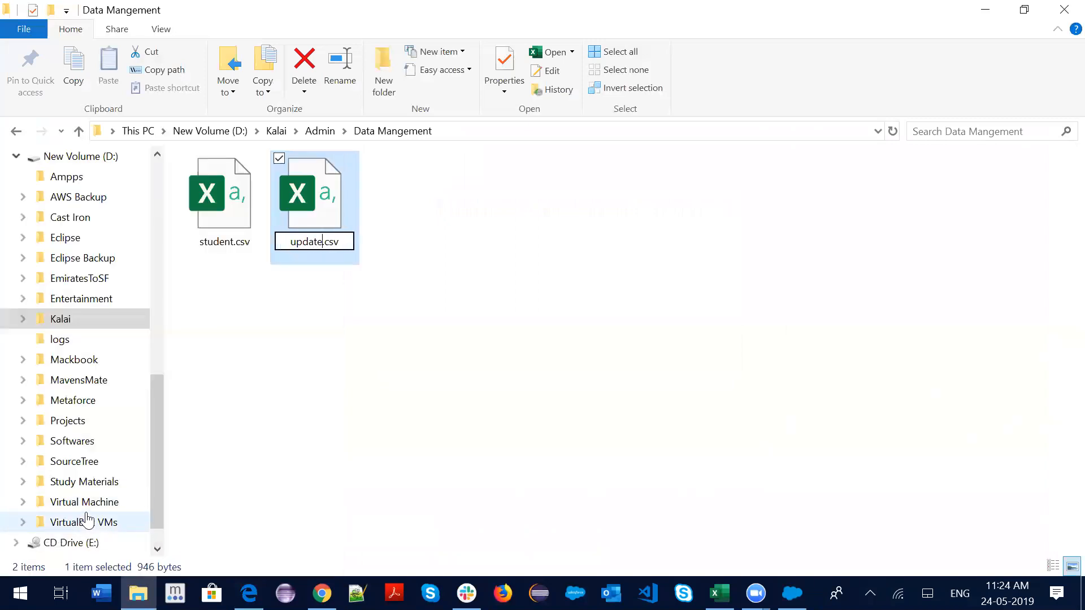
pyautogui.press('Return')
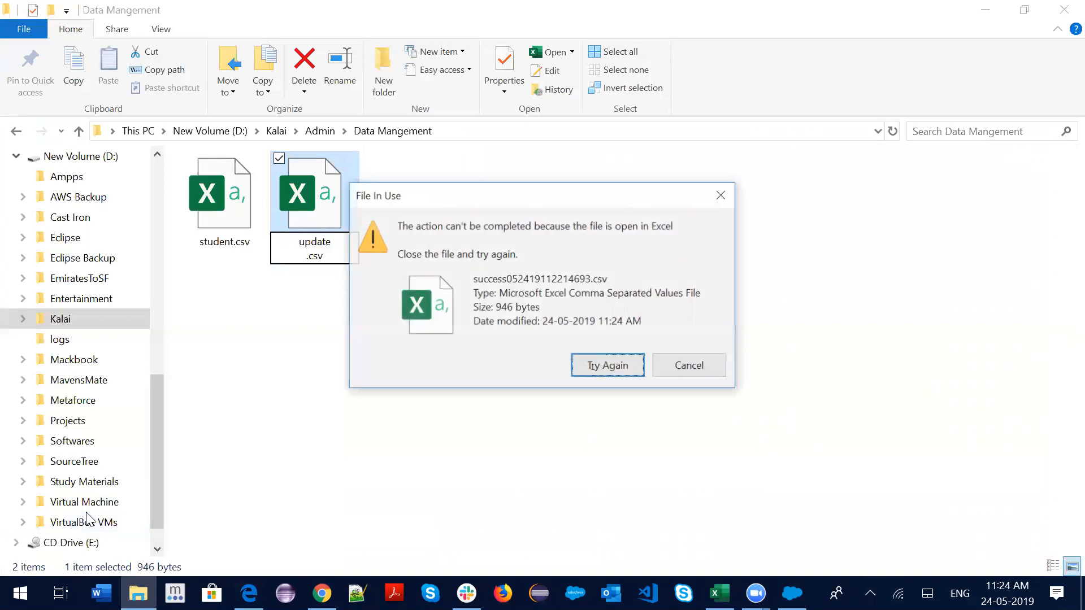
pyautogui.click(720, 193)
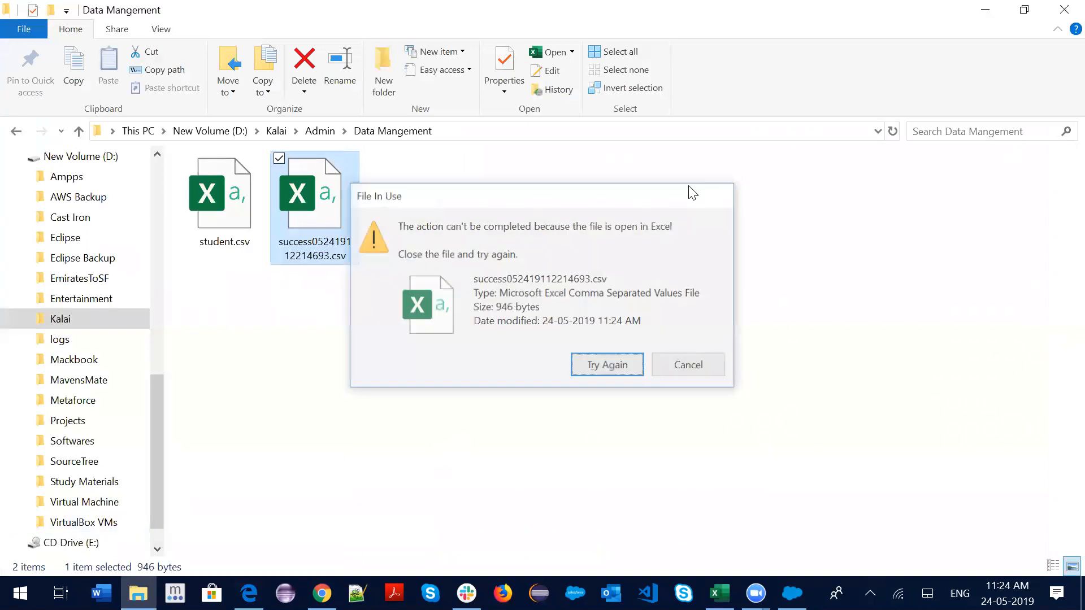
pyautogui.rightClick(292, 219)
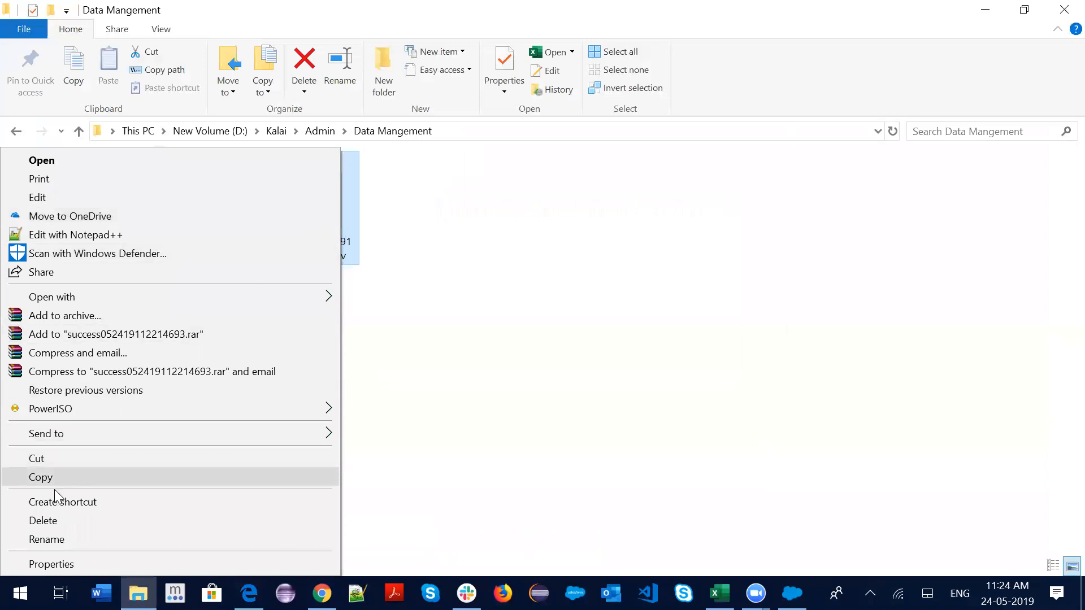
pyautogui.click(50, 540)
pyautogui.write('u')
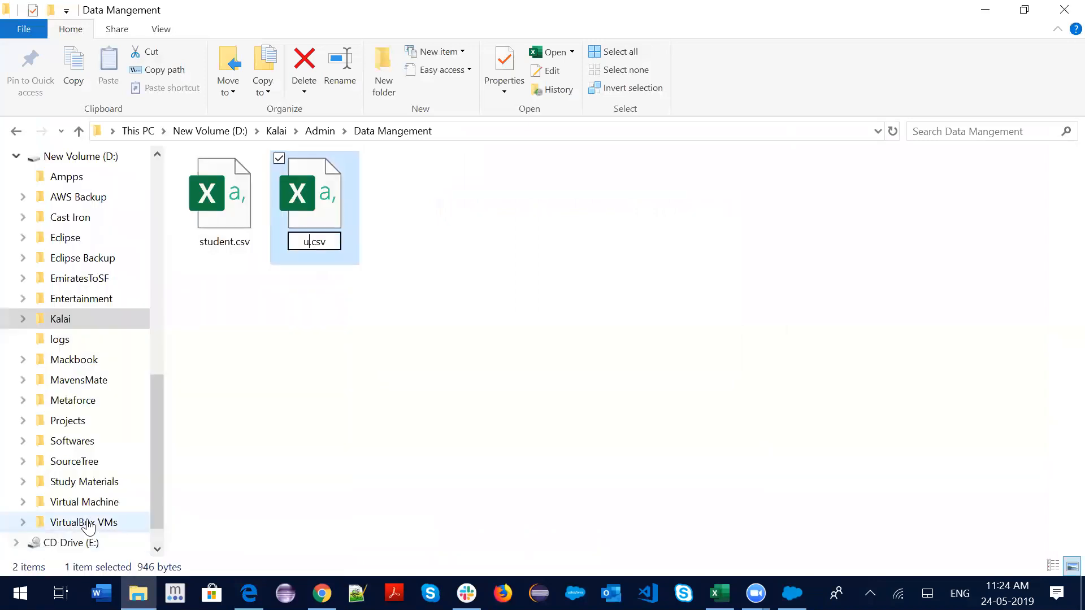
pyautogui.write('pdate')
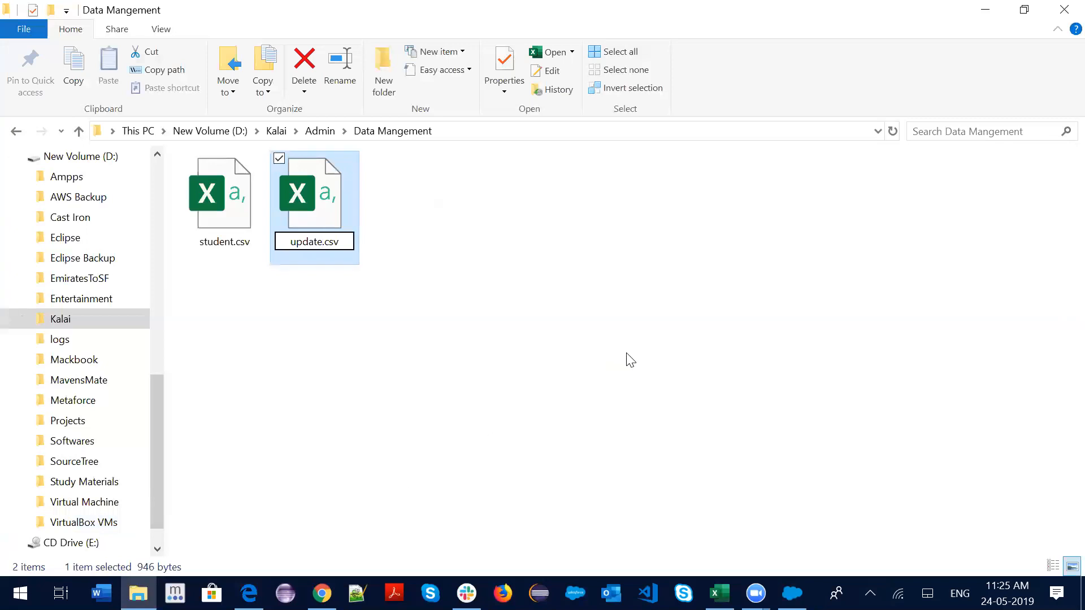
pyautogui.press('Return')
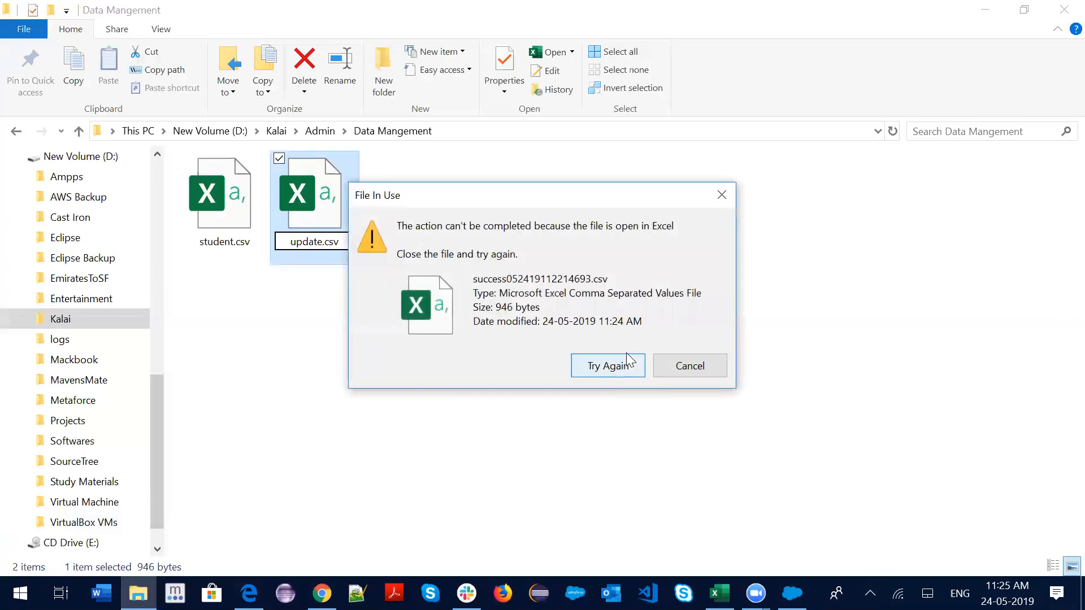
pyautogui.click(657, 364)
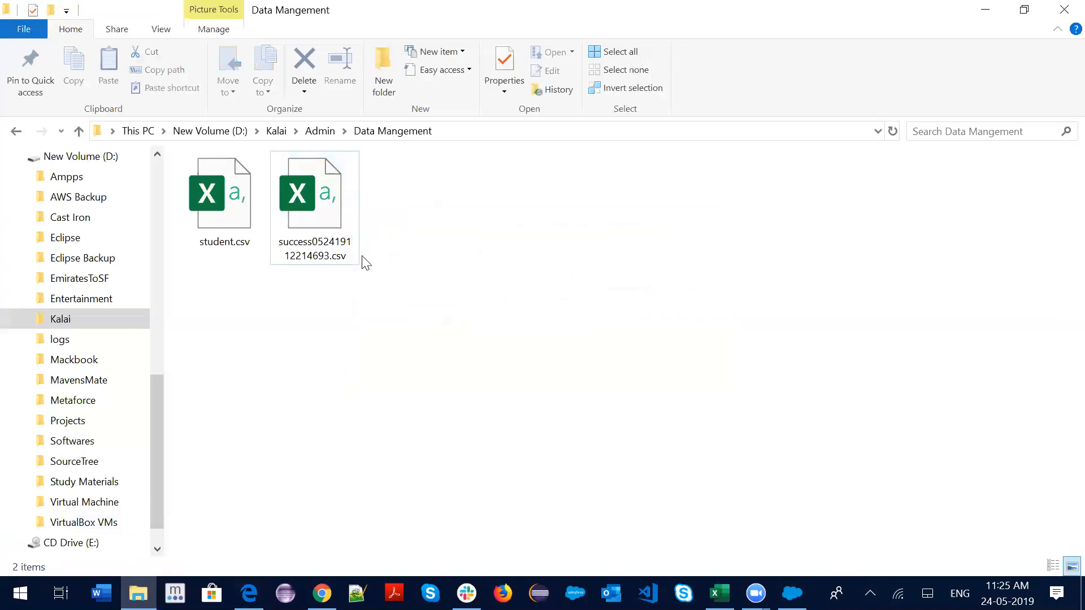
pyautogui.click(332, 243)
pyautogui.rightClick(332, 243)
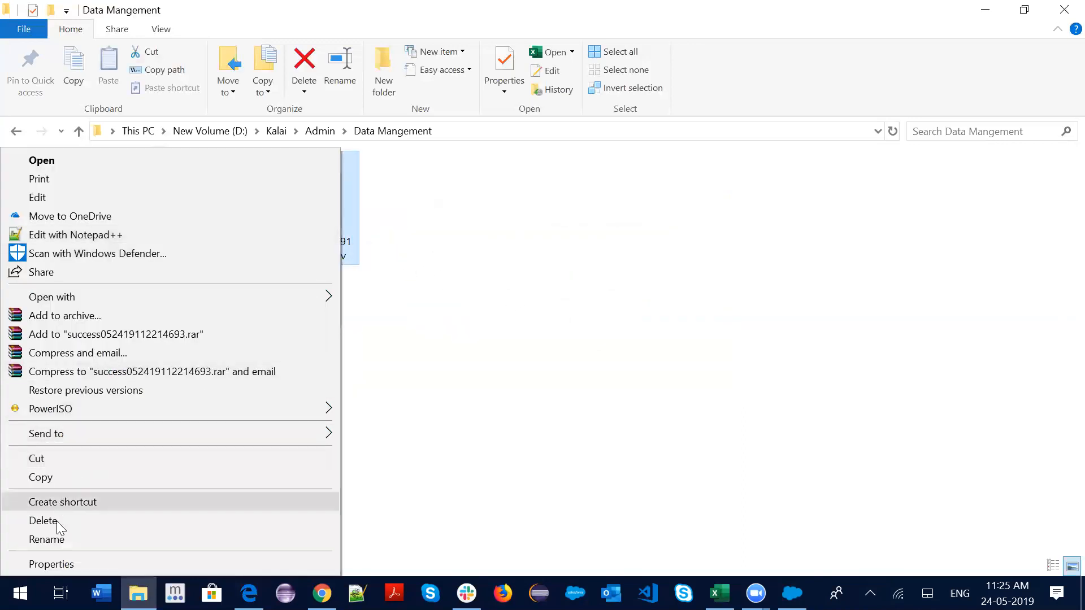
pyautogui.click(59, 539)
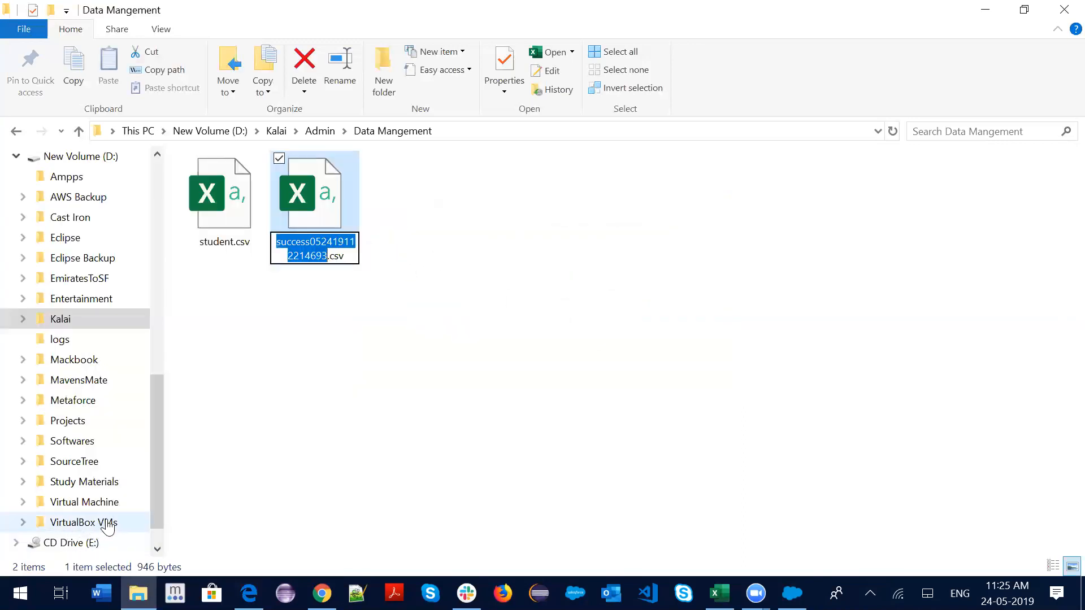
pyautogui.press('BackSpace')
pyautogui.write('update')
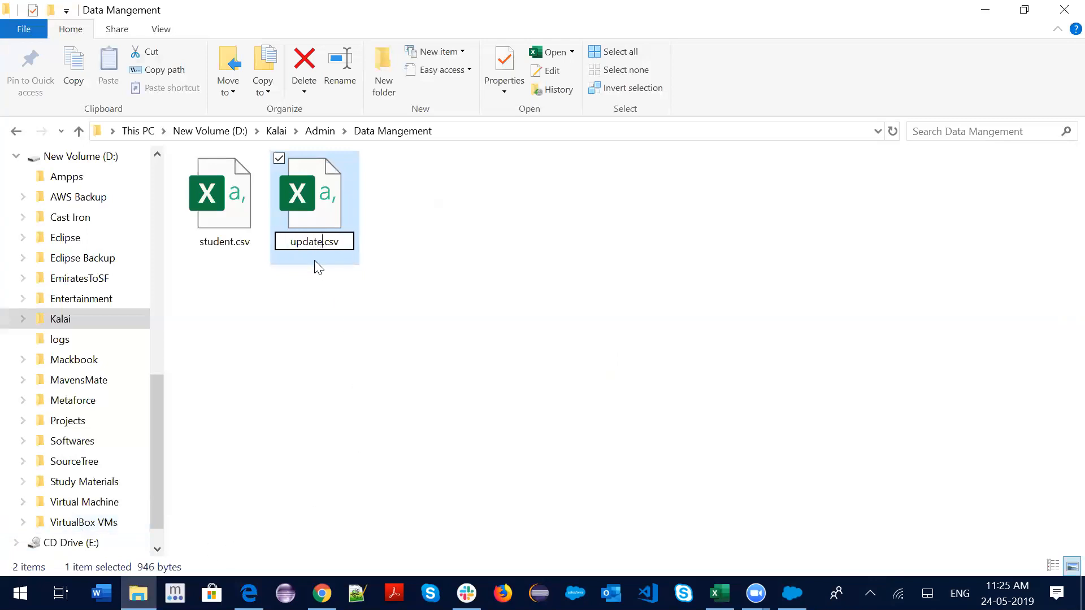
pyautogui.click(407, 218)
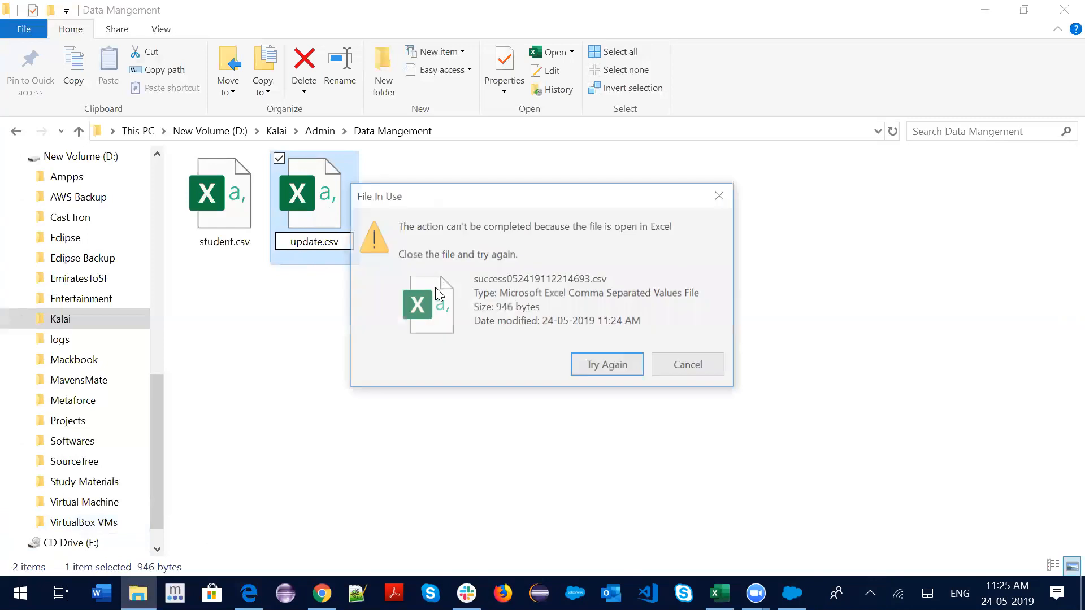
pyautogui.click(612, 366)
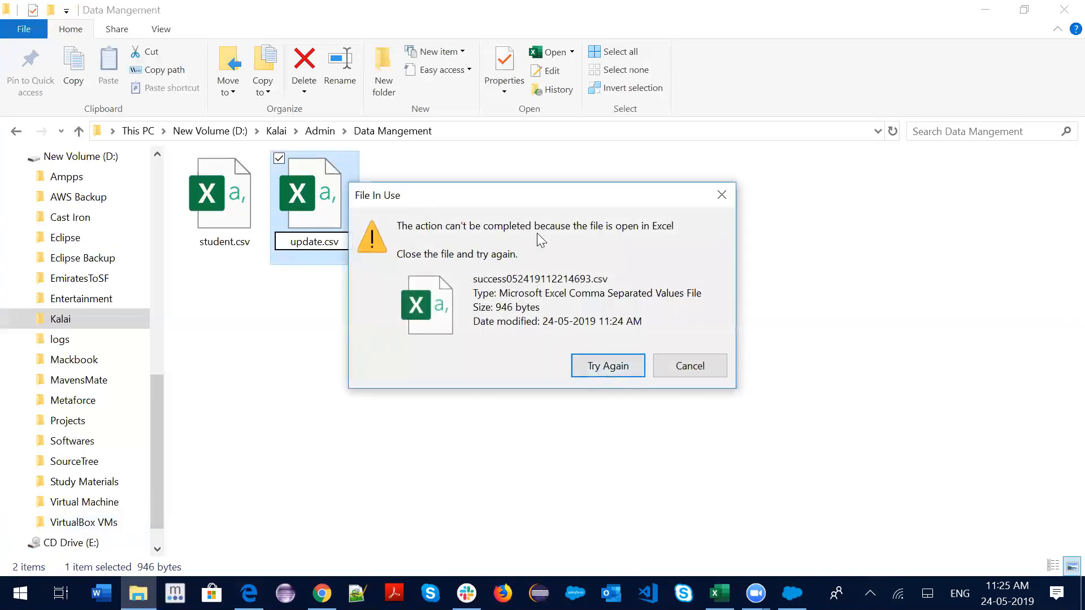
pyautogui.click(723, 195)
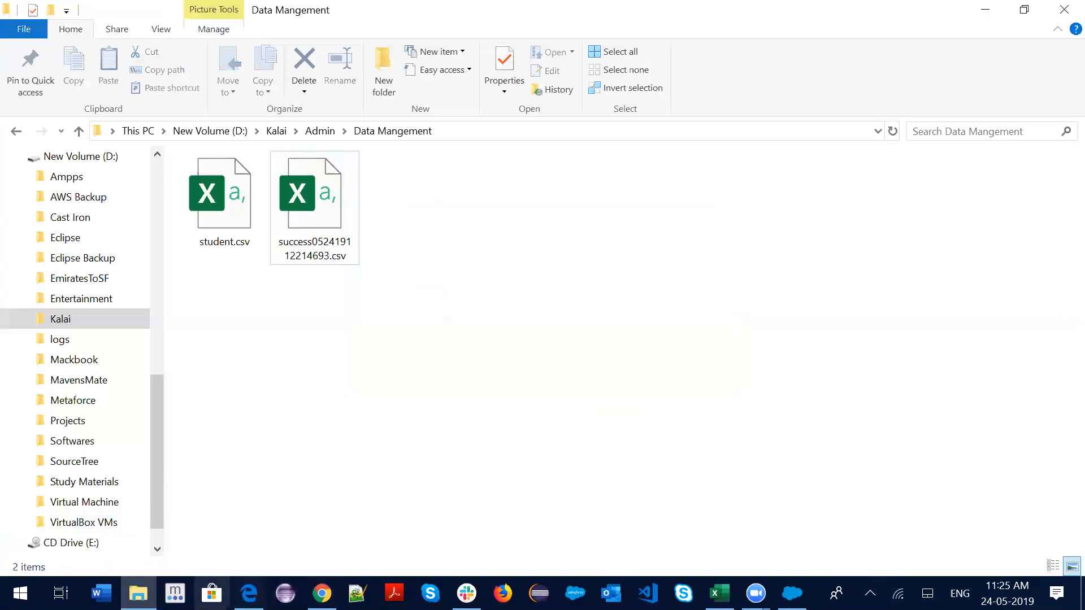
# Save the success workbook as CSV and close Excel
pyautogui.moveTo(720, 593)
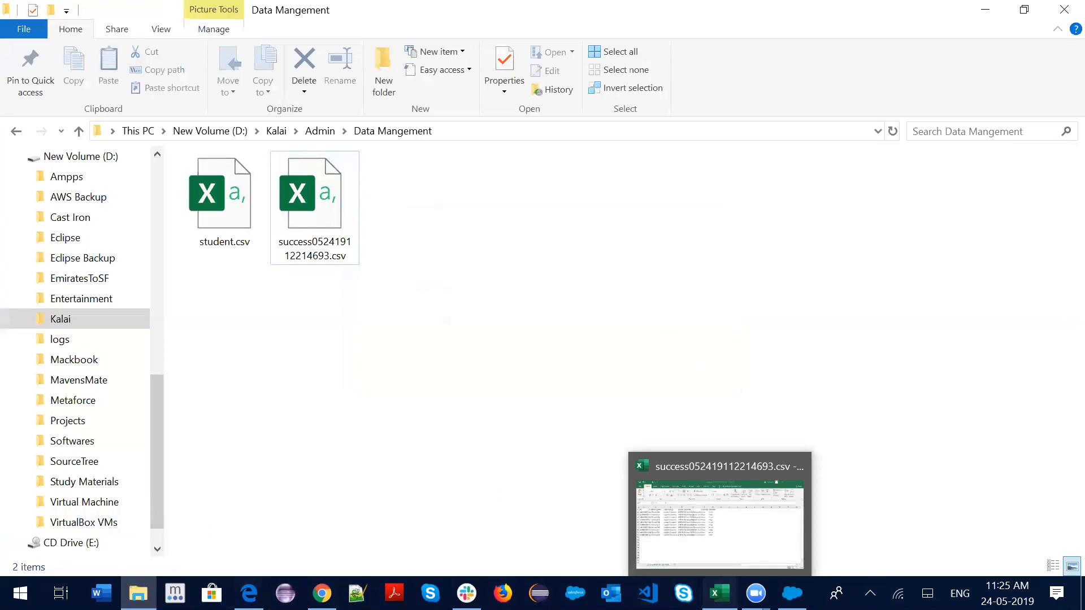
pyautogui.click(726, 520)
pyautogui.hotkey('ctrl', 's')
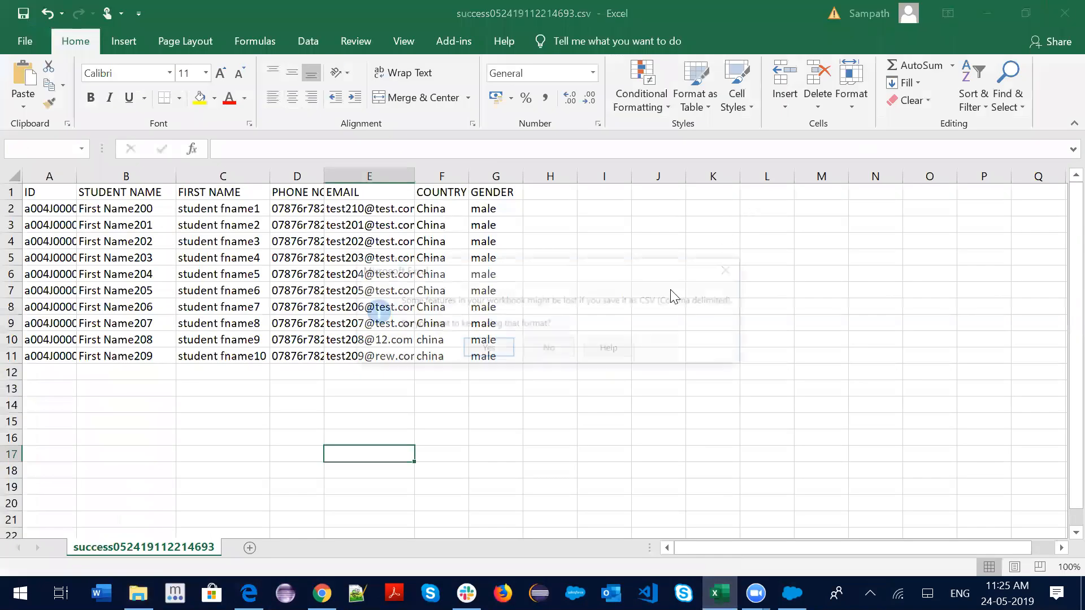
pyautogui.click(490, 350)
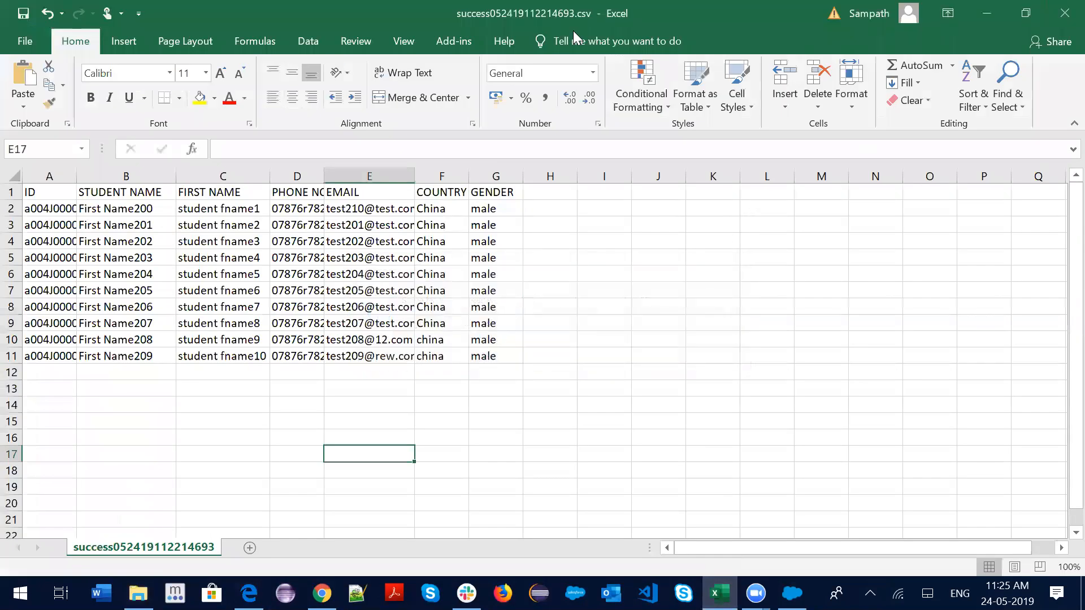
pyautogui.click(1065, 12)
# Rename the success results file to update.csv
pyautogui.rightClick(333, 215)
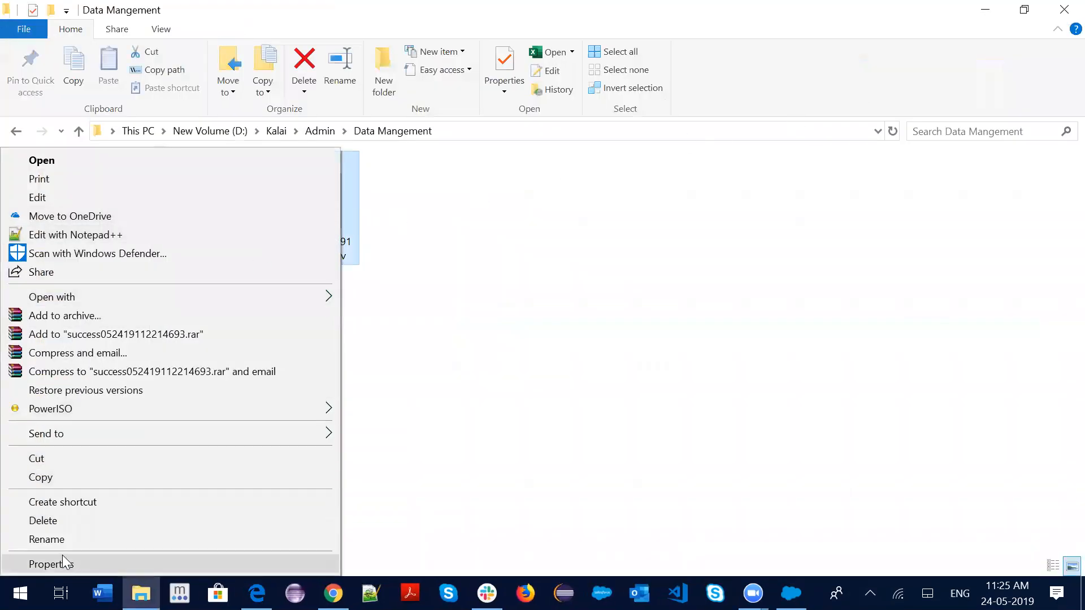
pyautogui.click(53, 540)
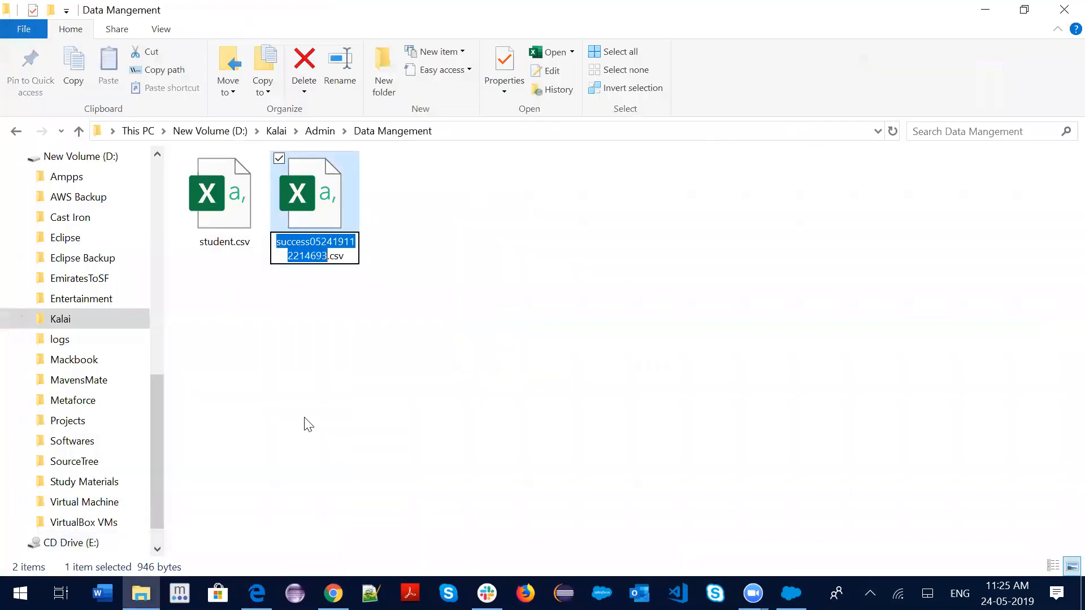
pyautogui.write('update')
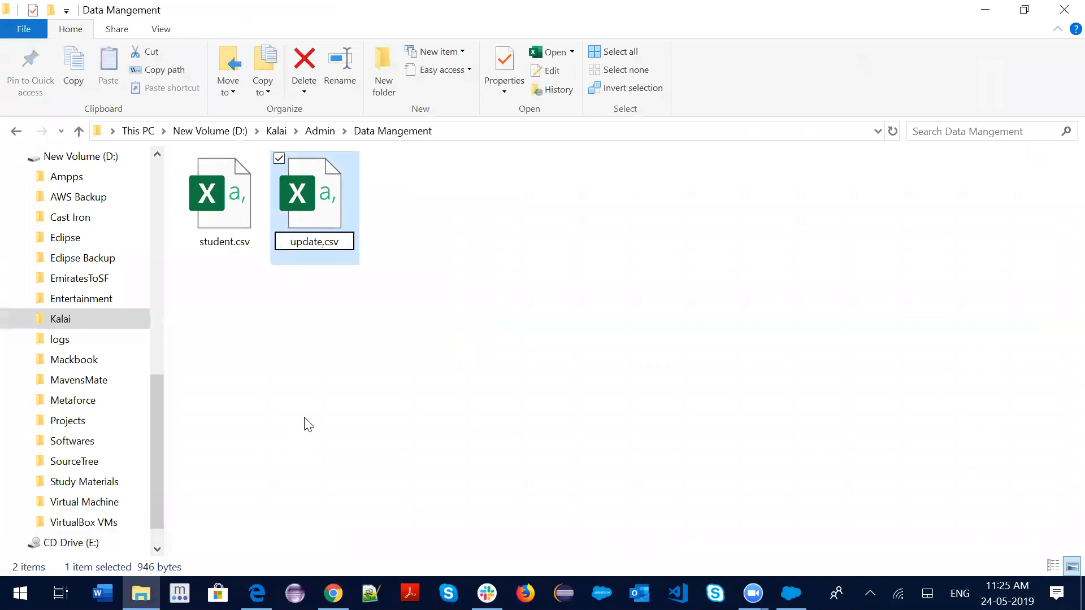
pyautogui.click(408, 402)
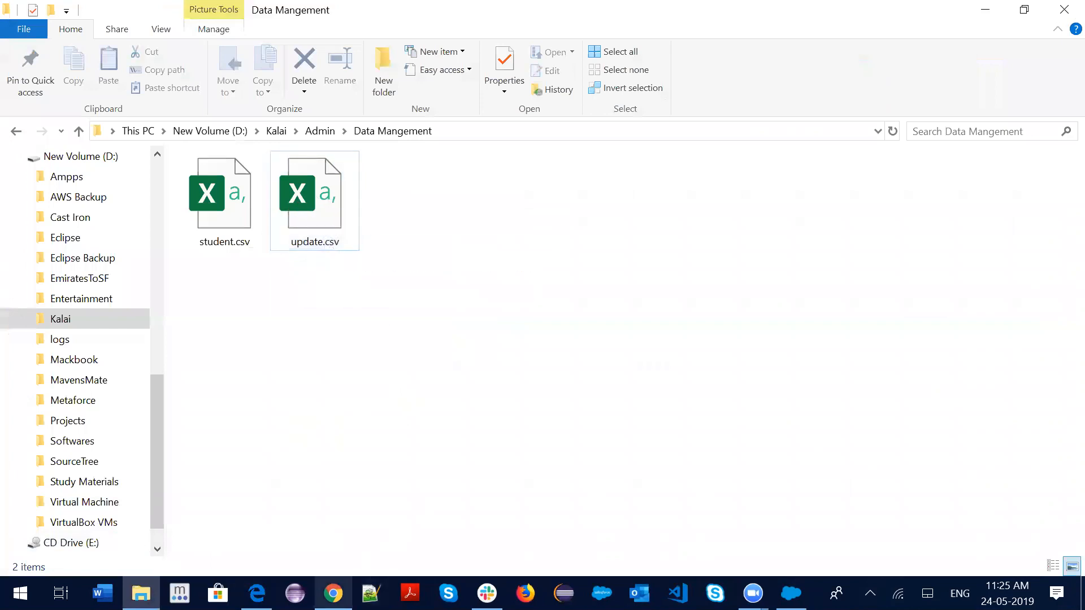
# Start a Data Loader Update of Student records from update.csv, acknowledging the 10 records
pyautogui.moveTo(334, 593)
pyautogui.click(780, 587)
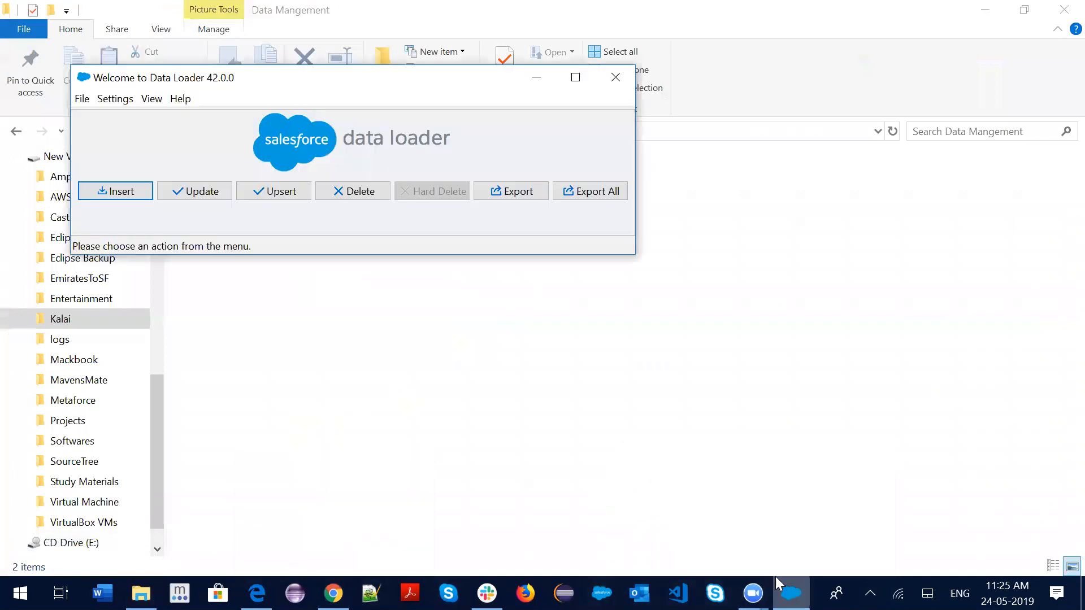
pyautogui.click(196, 192)
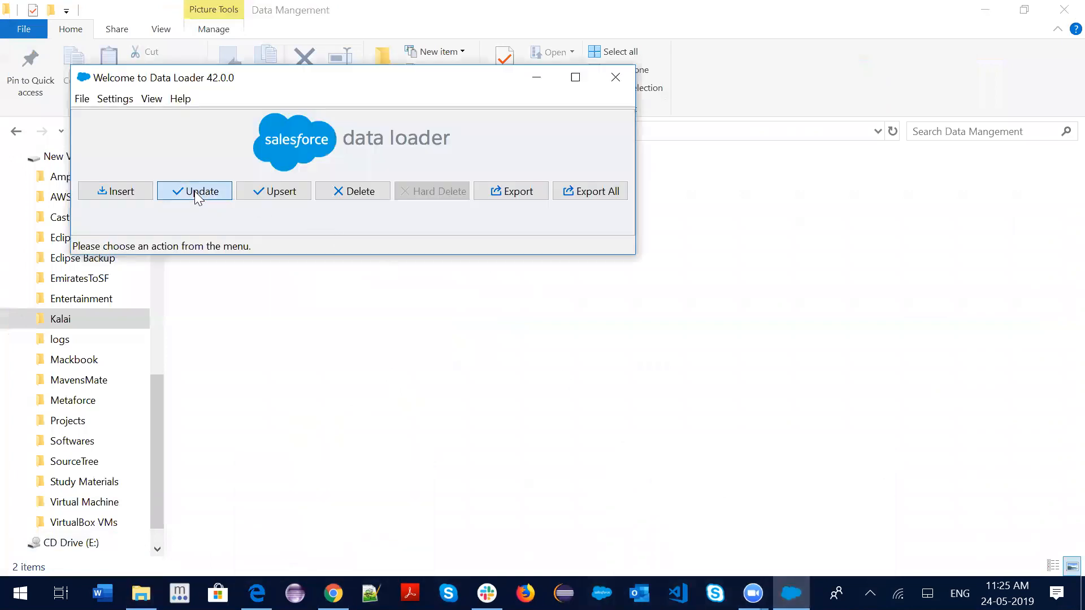
pyautogui.click(171, 291)
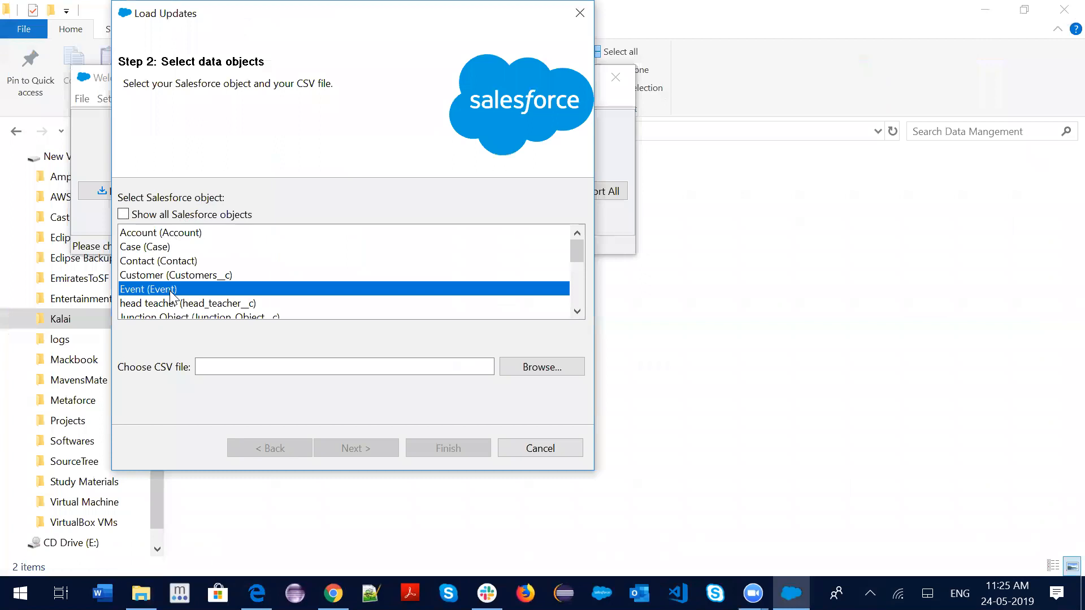
pyautogui.press('s')
pyautogui.press('s')
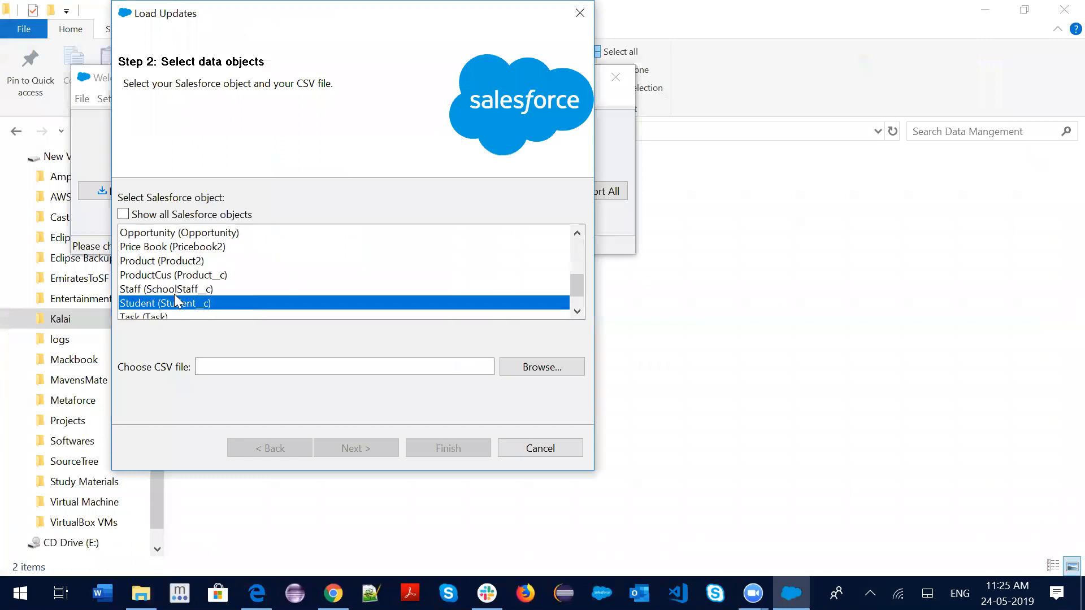
pyautogui.click(525, 368)
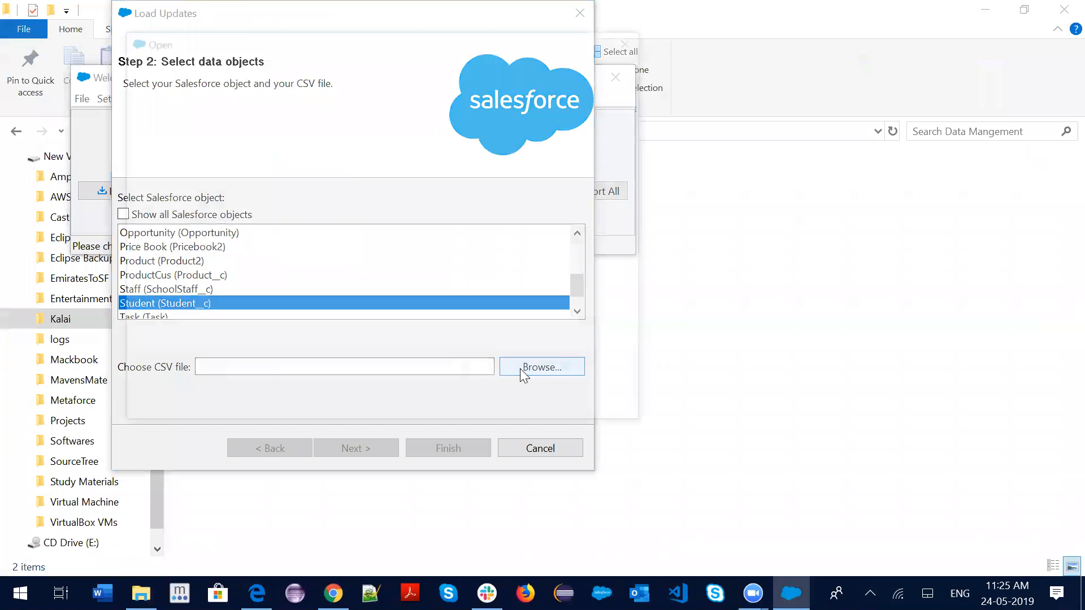
pyautogui.click(396, 161)
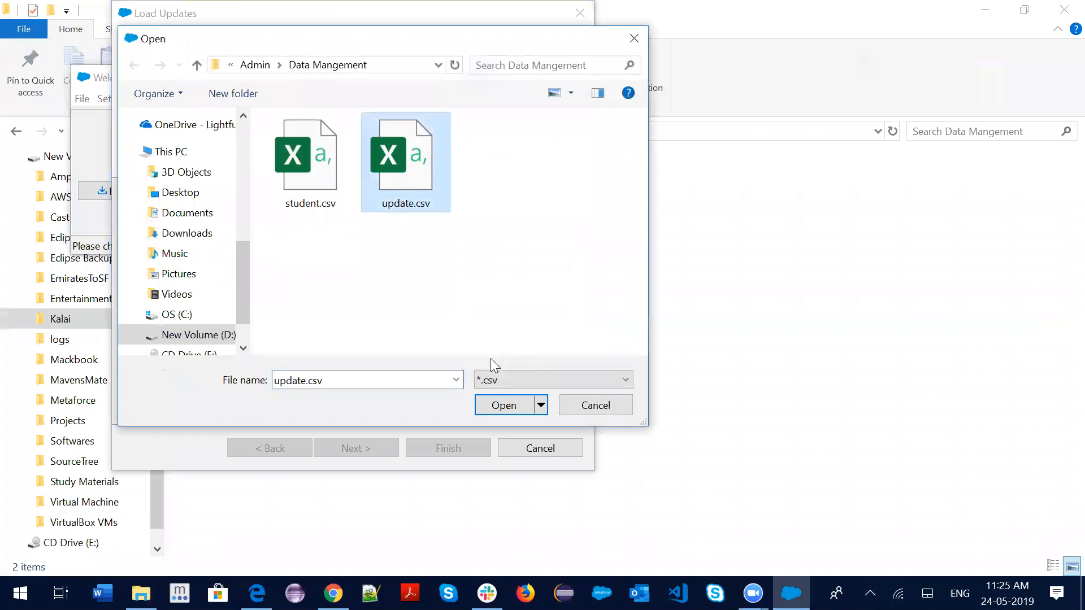
pyautogui.click(508, 407)
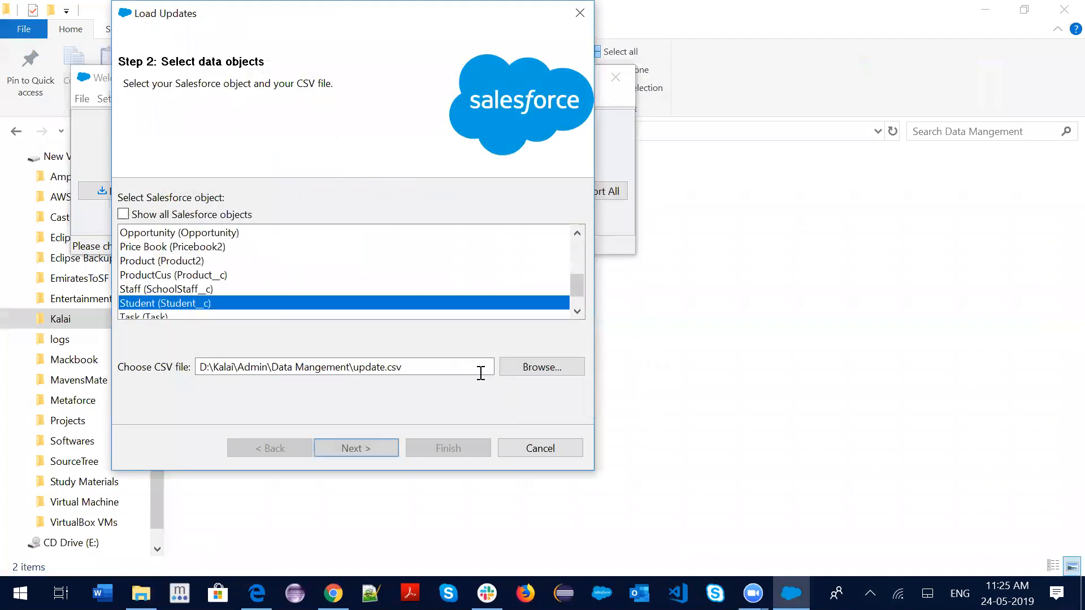
pyautogui.click(364, 454)
pyautogui.click(277, 146)
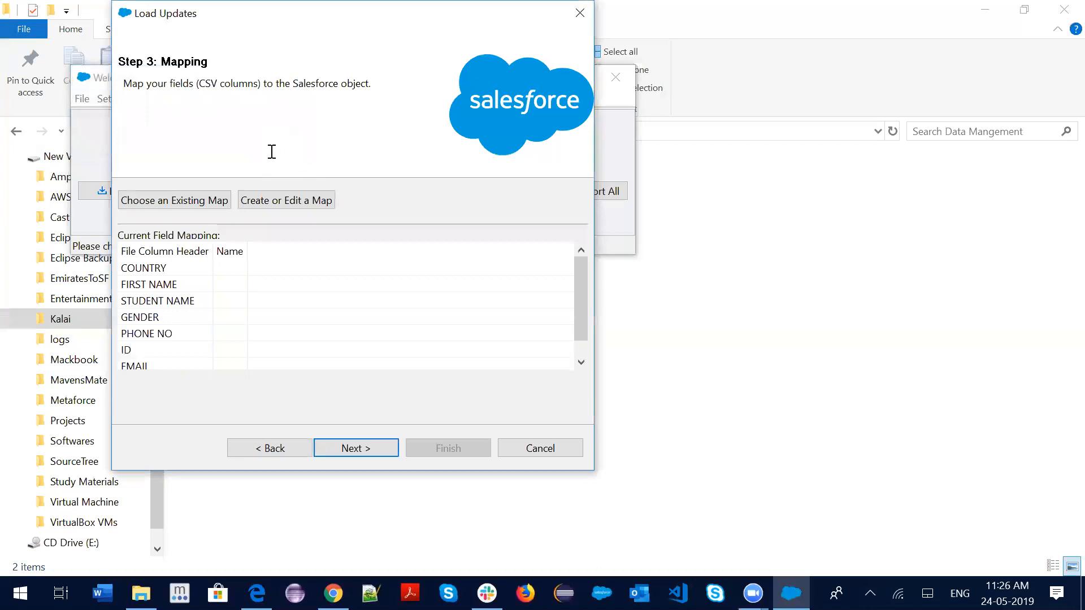
# Auto-match the field mapping, map PHONE NO to Phone__c, and accept it
pyautogui.click(277, 200)
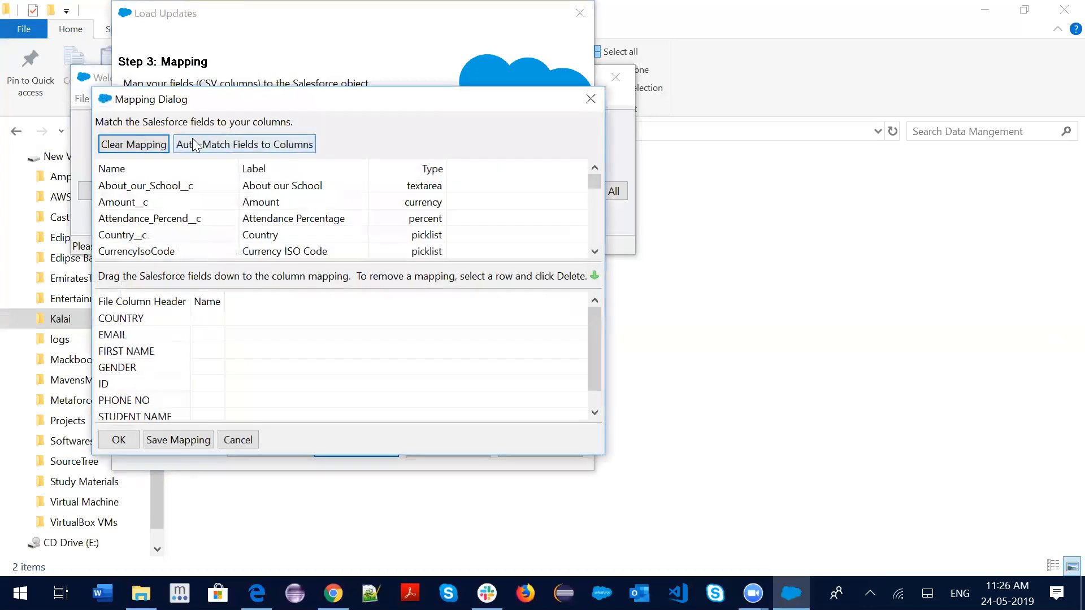
pyautogui.click(215, 144)
pyautogui.scroll(-1, 286, 381)
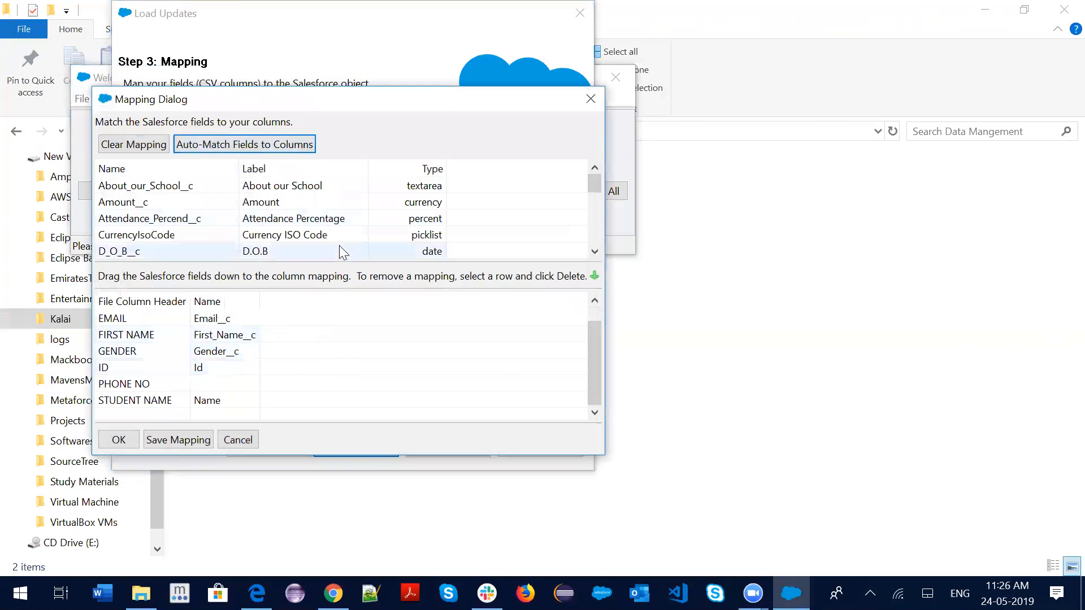
pyautogui.scroll(-5, 339, 243)
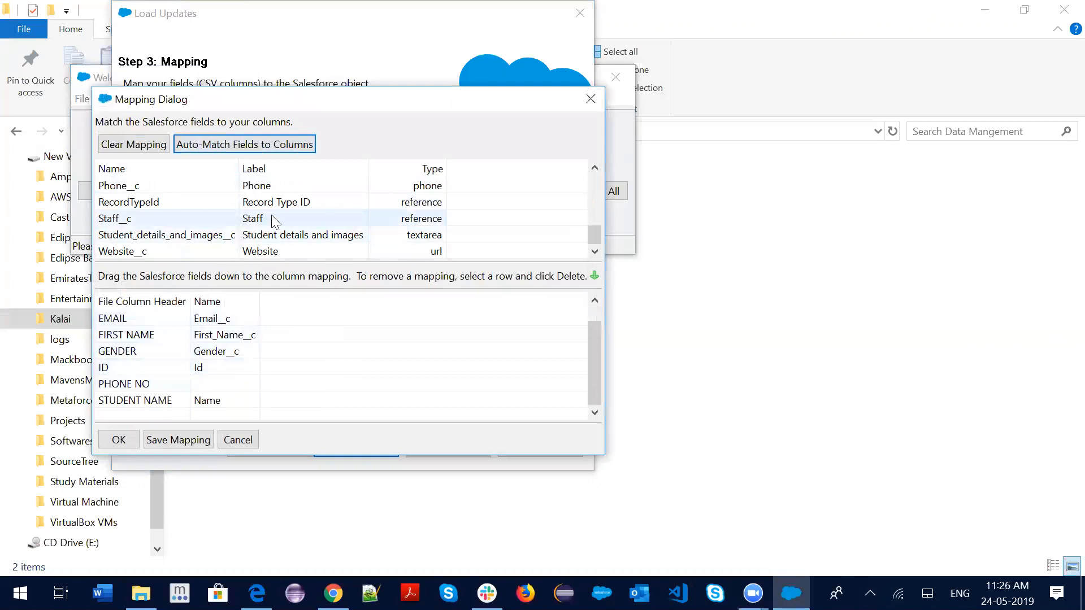
pyautogui.moveTo(269, 190); pyautogui.dragTo(228, 389)
pyautogui.scroll(1, 244, 348)
pyautogui.scroll(-1, 241, 351)
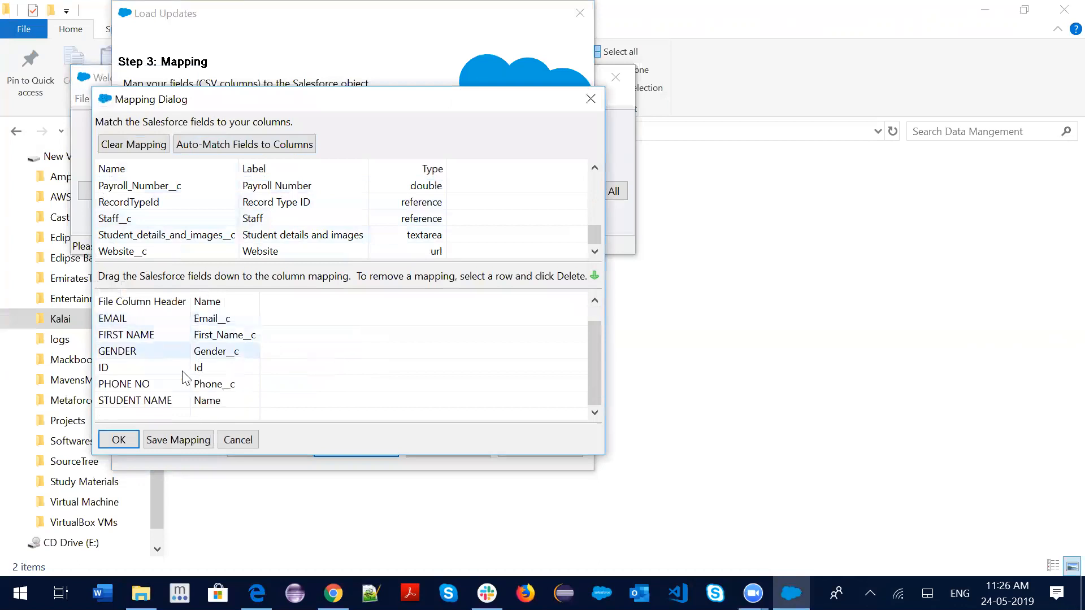
pyautogui.click(117, 440)
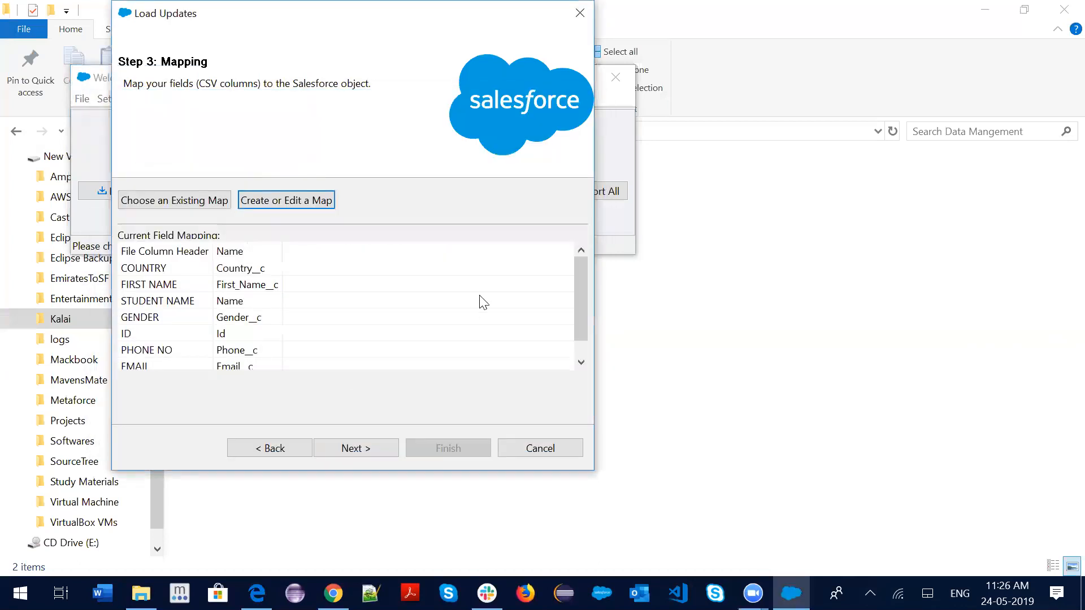
# Run the Student update, confirm proceeding, and close the finished operation summary
pyautogui.click(357, 448)
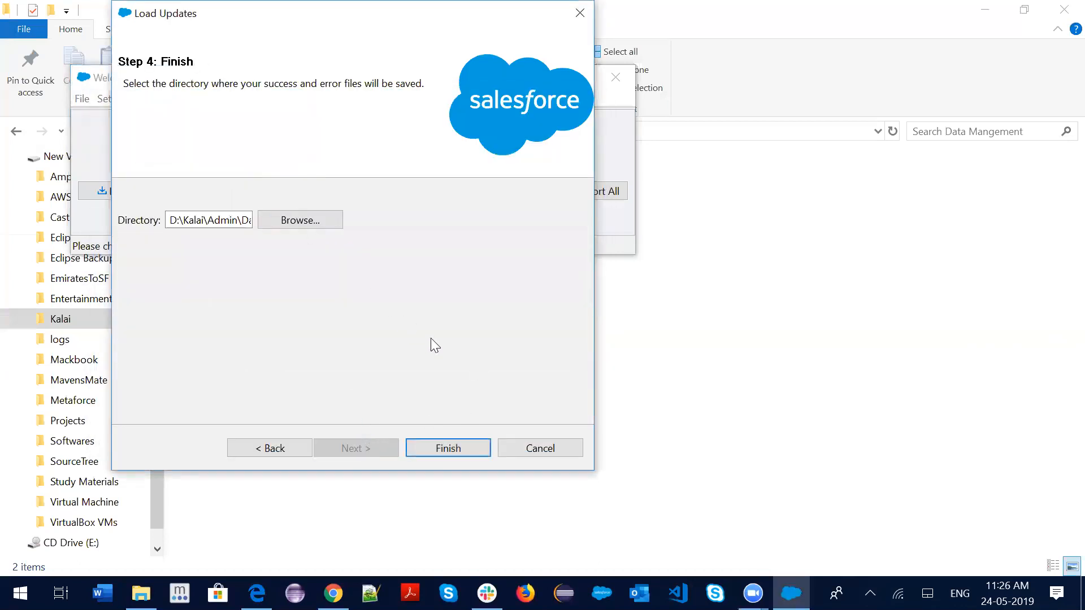
pyautogui.click(445, 446)
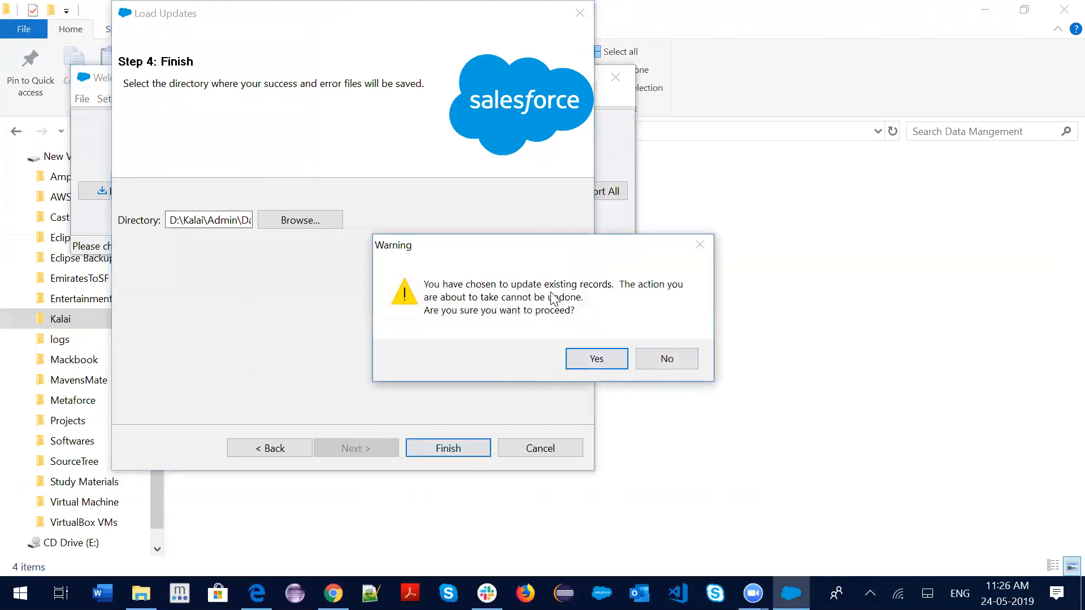
pyautogui.click(598, 356)
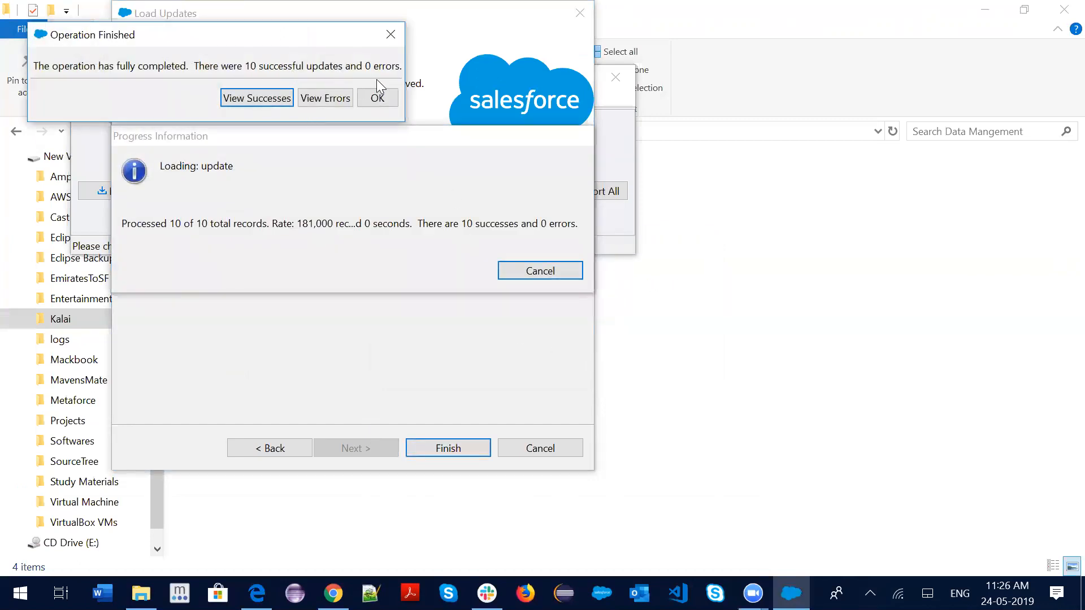
pyautogui.click(378, 99)
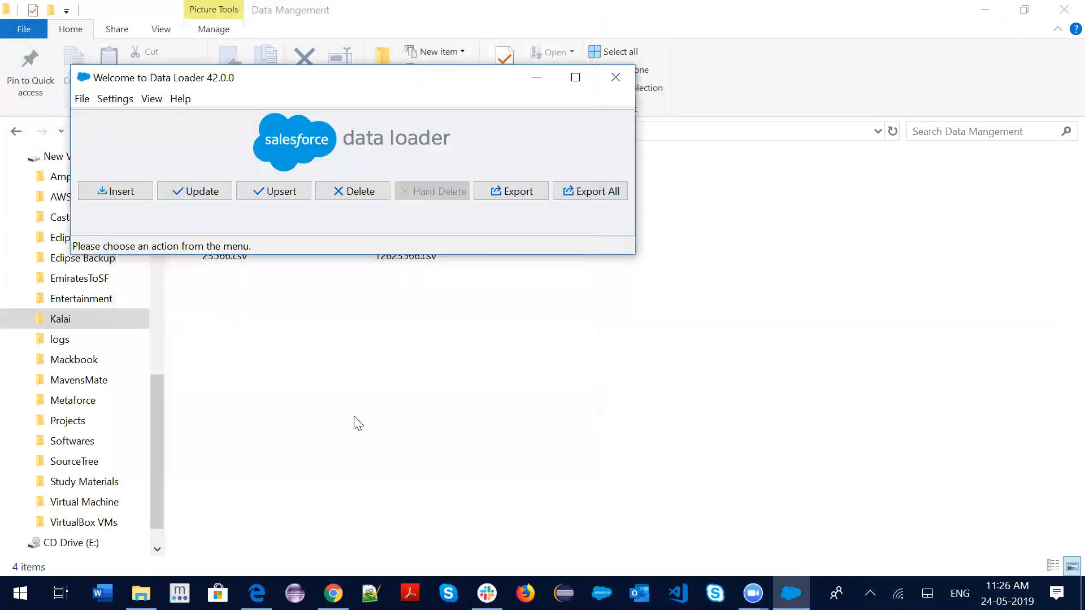
# Open the success CSV maximized in Excel and check the STATUS and GENDER values for all ten rows
pyautogui.click(140, 593)
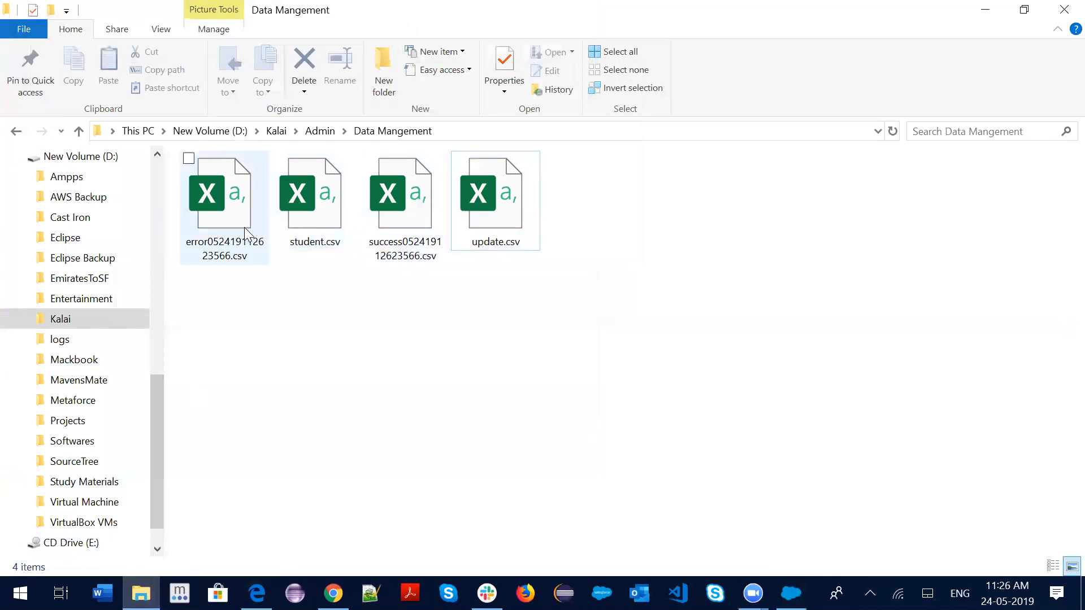
pyautogui.click(411, 216)
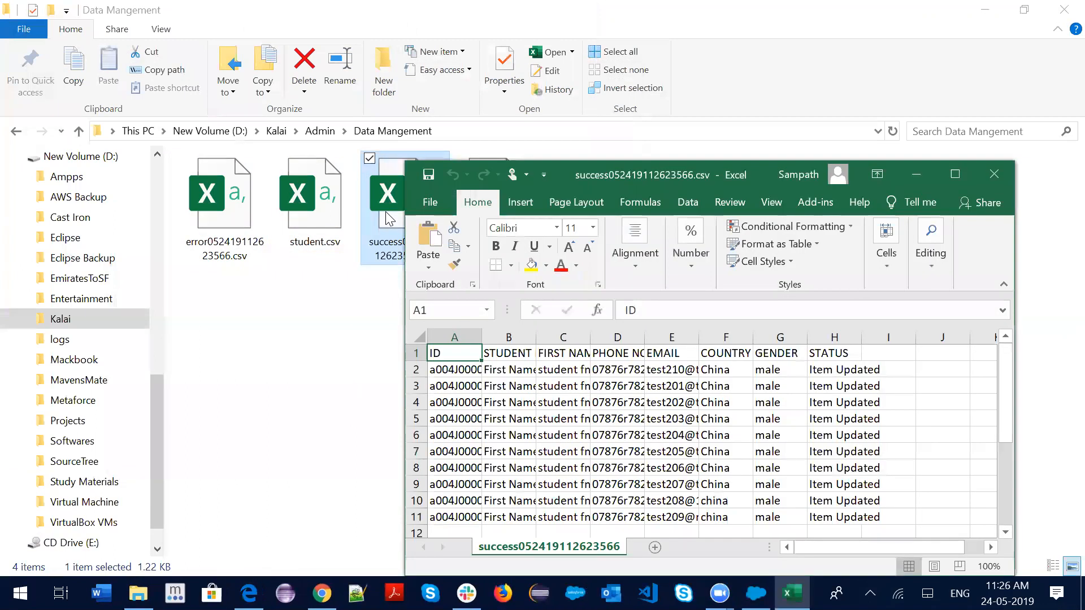
pyautogui.click(955, 176)
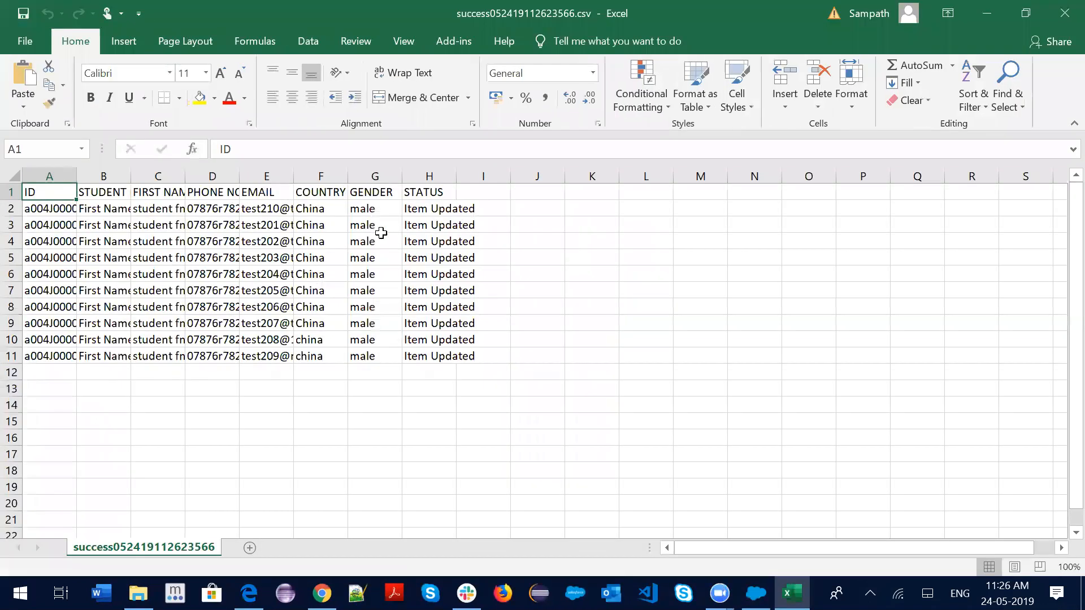
pyautogui.click(438, 208)
pyautogui.moveTo(440, 212); pyautogui.dragTo(450, 356)
pyautogui.moveTo(363, 209); pyautogui.dragTo(367, 356)
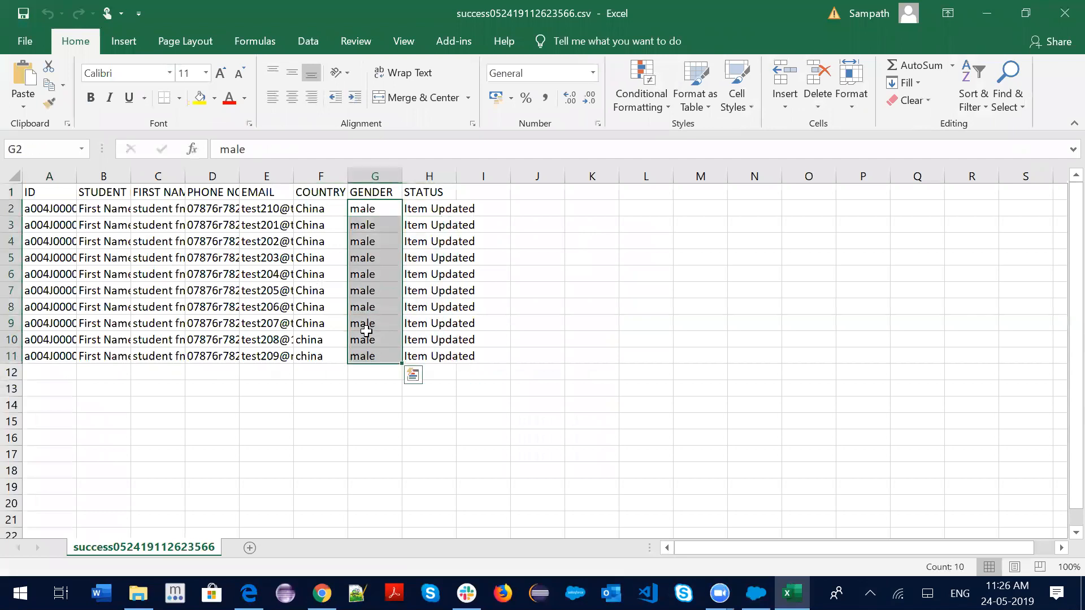
pyautogui.click(322, 593)
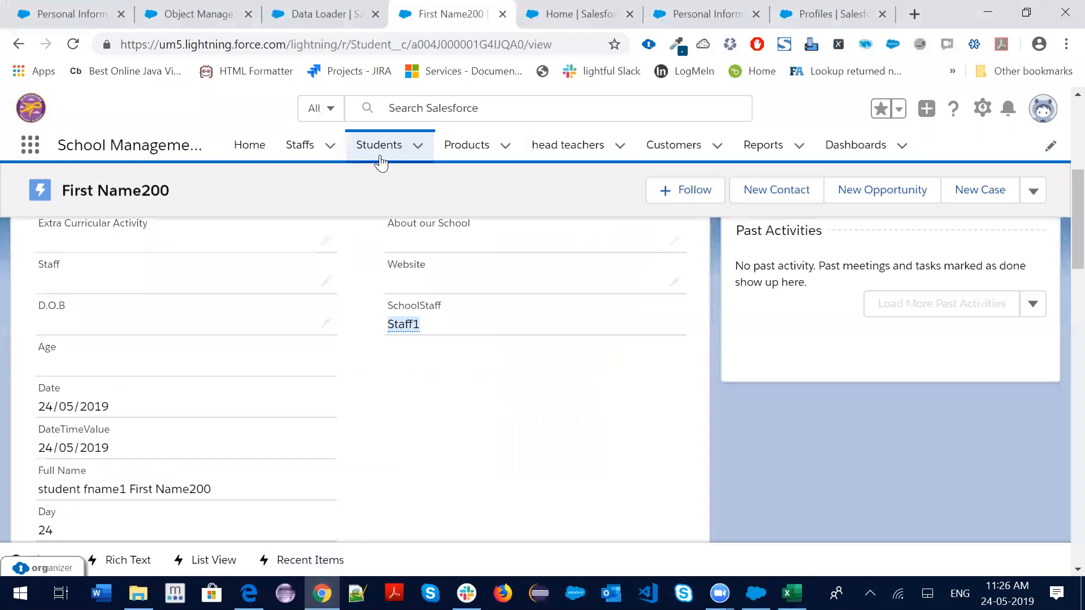
# From Staff1's Related tab, view all its linked Students and open First Name200
pyautogui.click(378, 148)
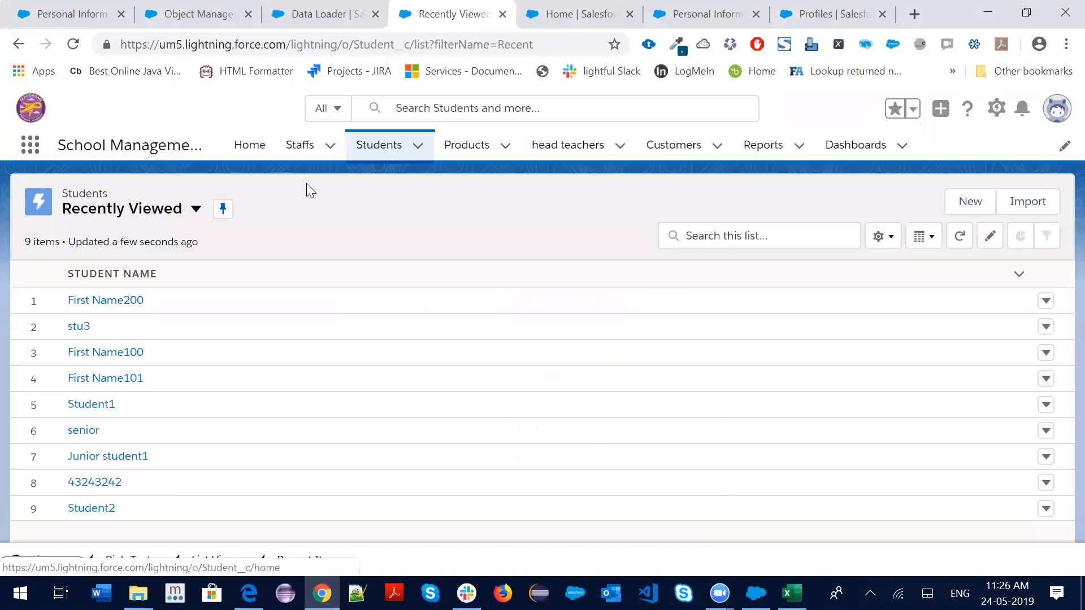
pyautogui.click(297, 146)
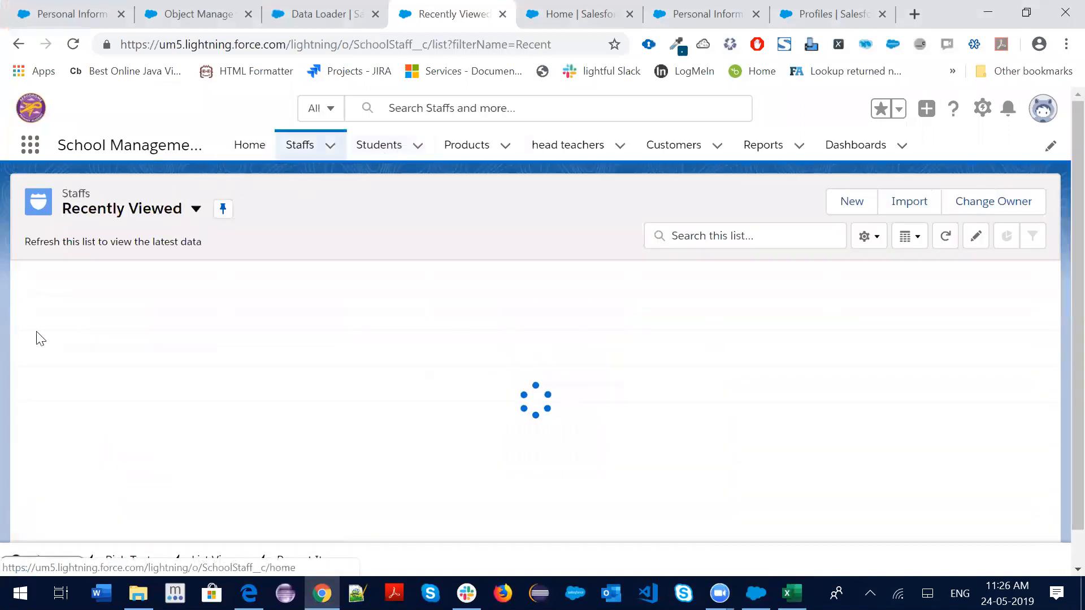
pyautogui.click(107, 301)
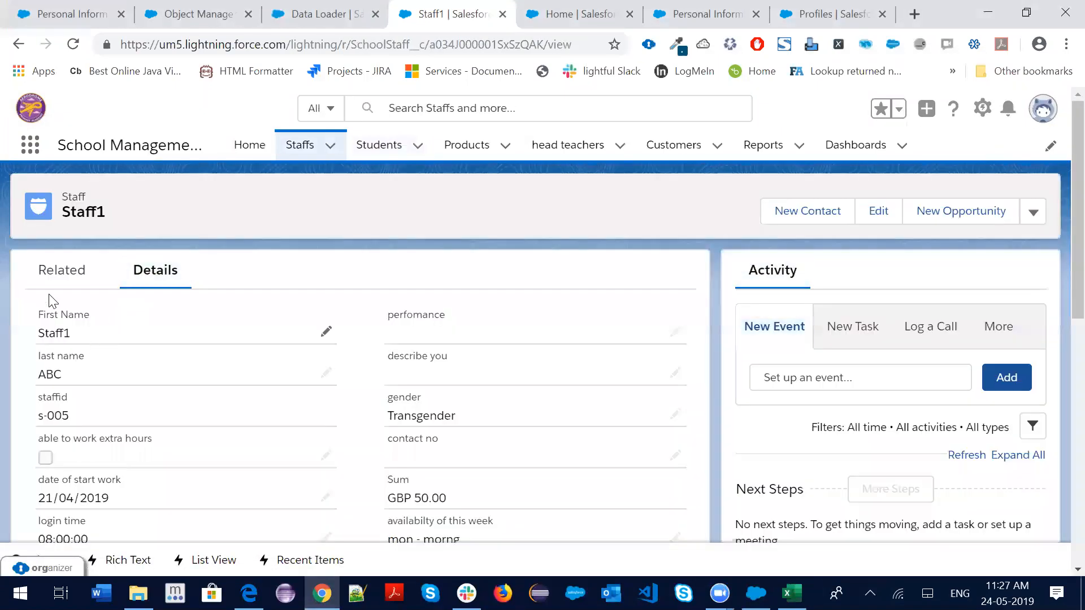
pyautogui.click(51, 281)
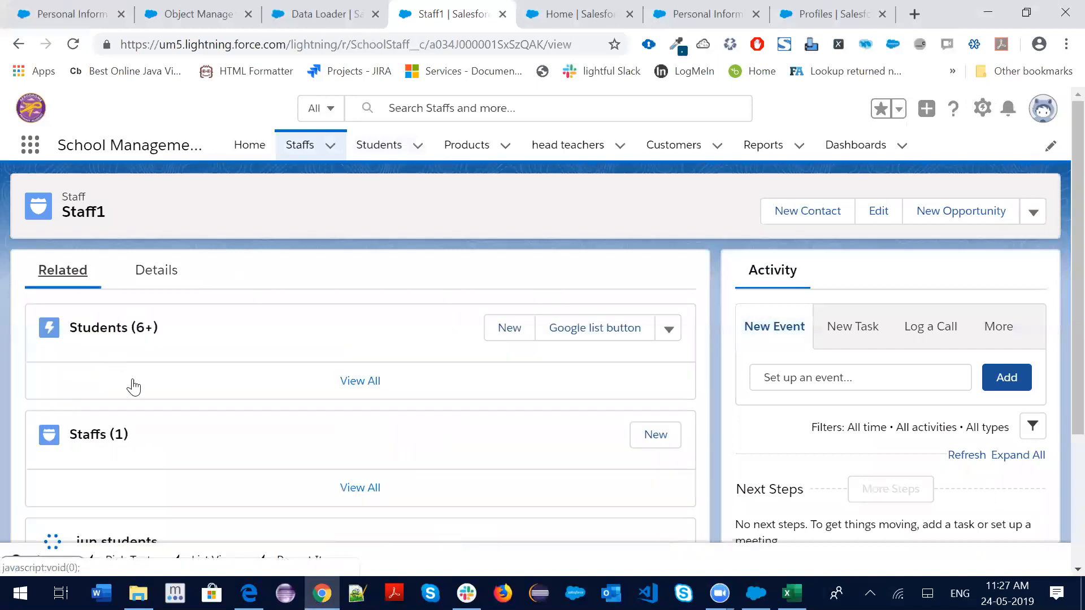
pyautogui.scroll(-5, 249, 432)
pyautogui.click(341, 309)
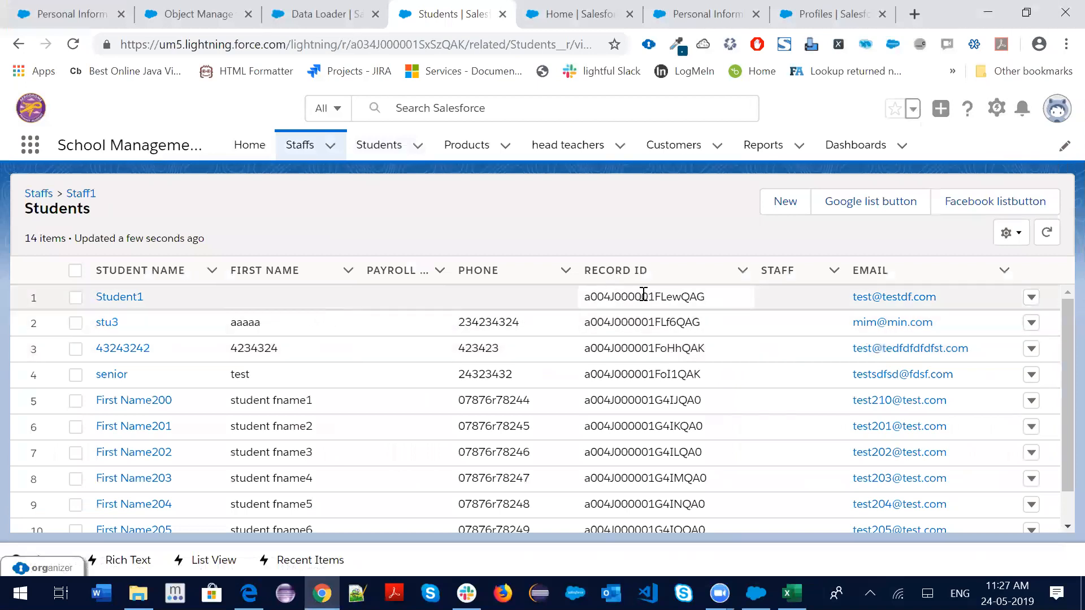
pyautogui.scroll(-3, 661, 316)
pyautogui.scroll(3, 888, 374)
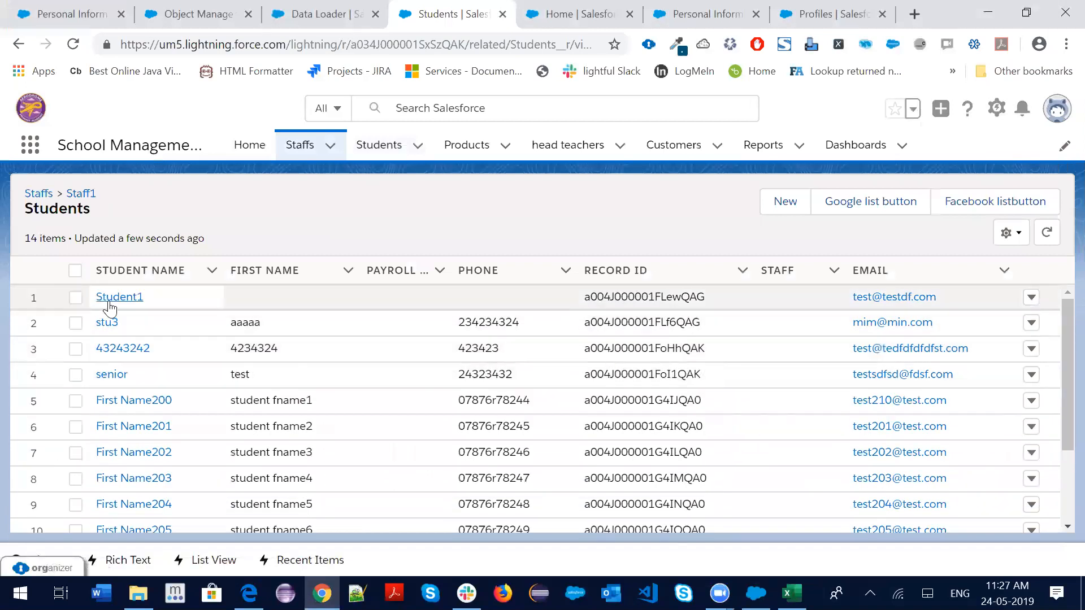
pyautogui.click(150, 402)
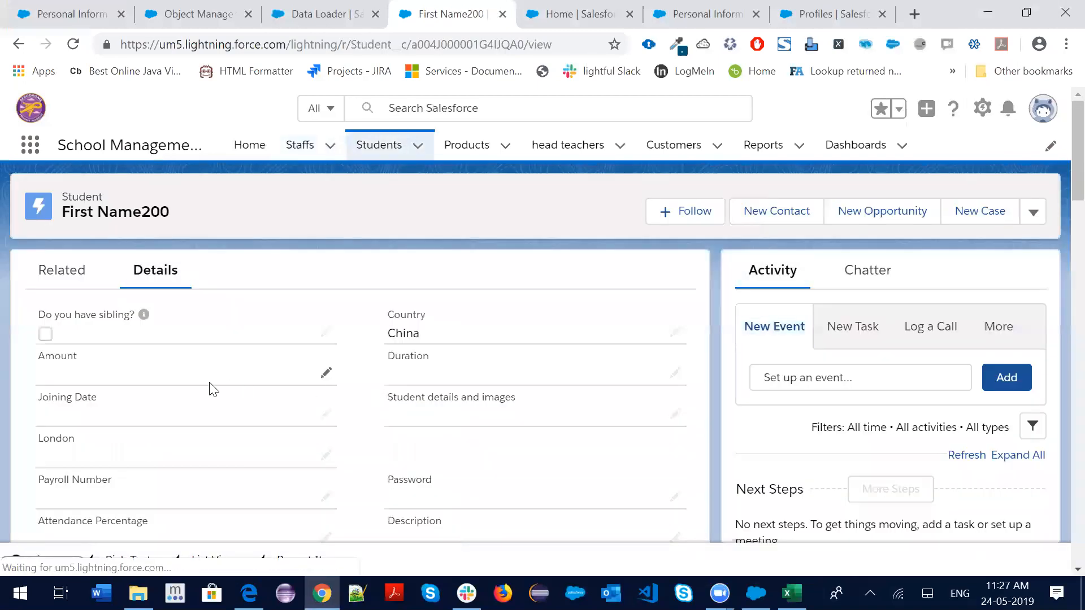
# Scroll through First Name200's details twice, then return to the Students list
pyautogui.scroll(-7, 292, 389)
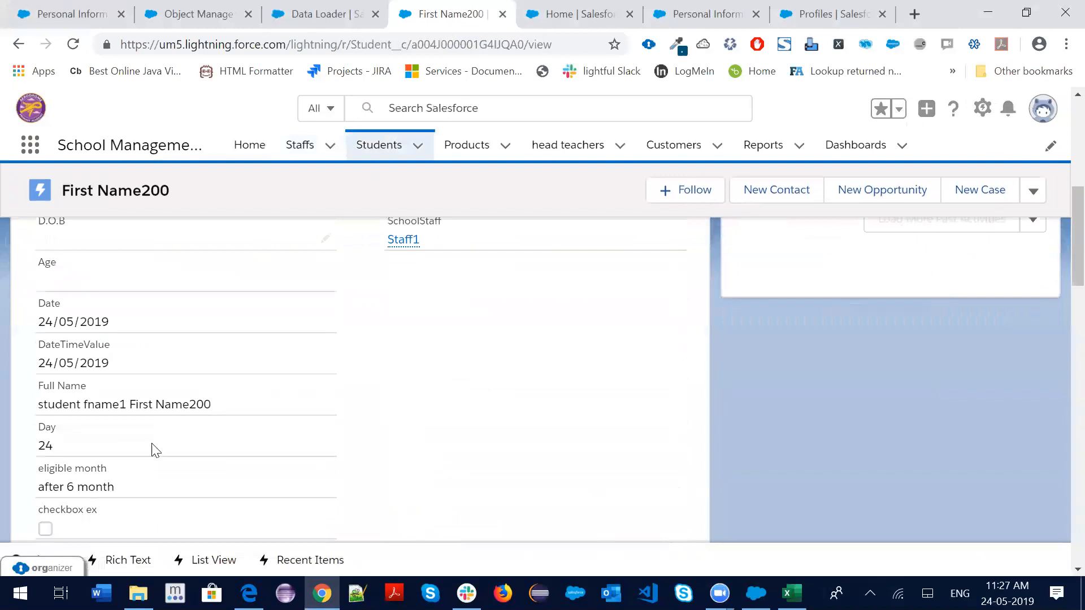
pyautogui.scroll(-3, 156, 452)
pyautogui.scroll(-10, 160, 446)
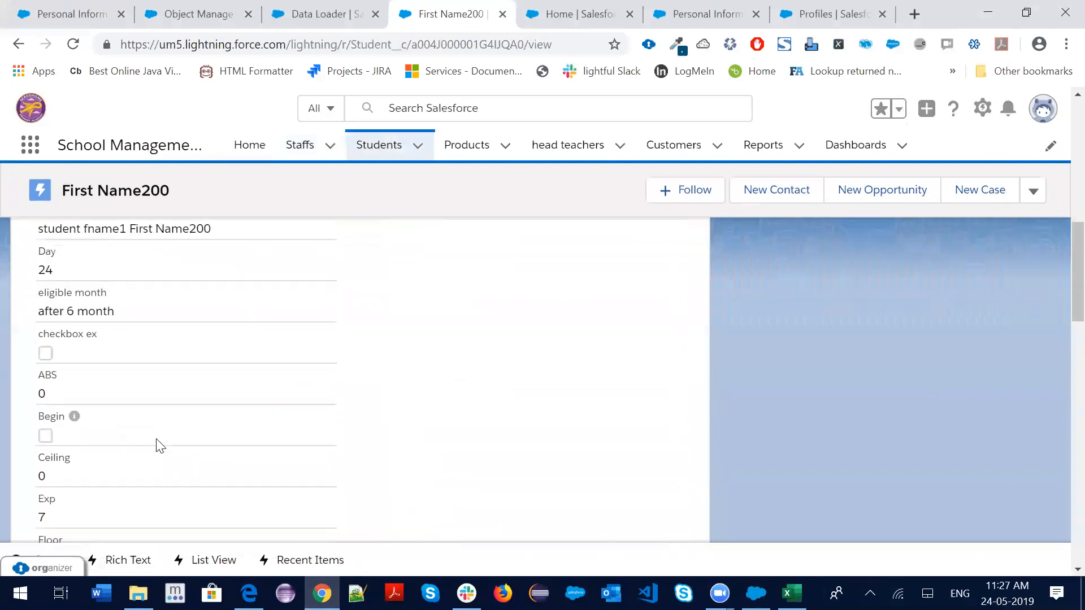
pyautogui.click(370, 158)
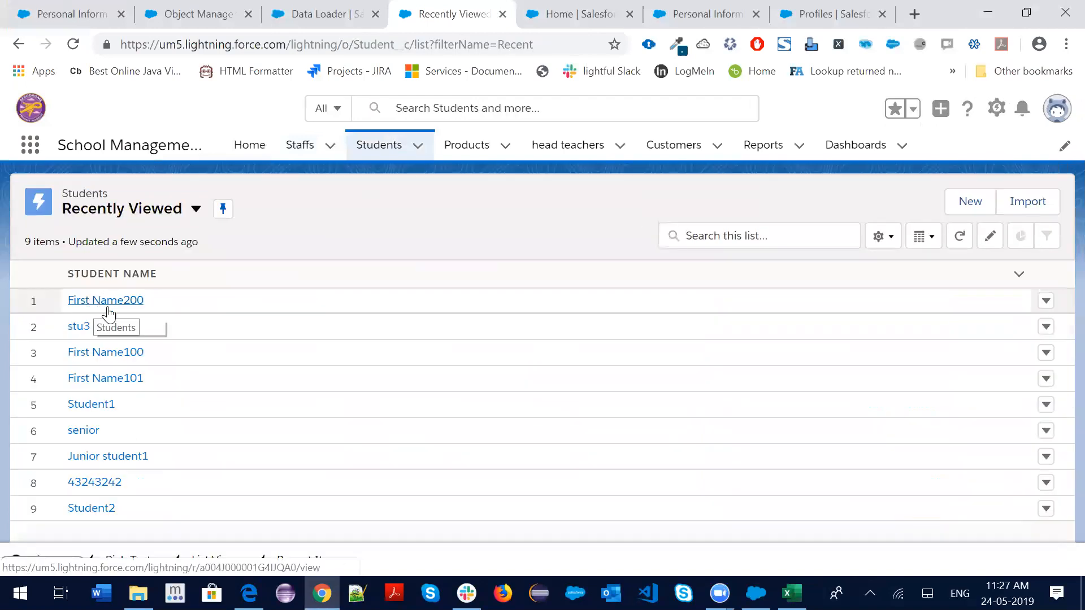
pyautogui.click(89, 302)
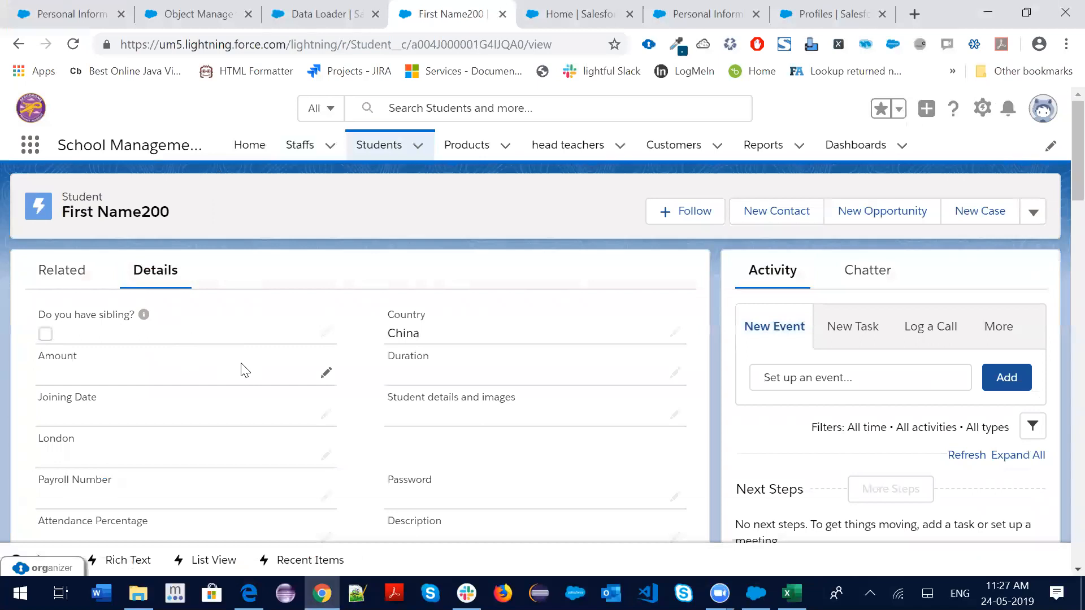
pyautogui.scroll(-2, 243, 369)
pyautogui.scroll(-5, 407, 404)
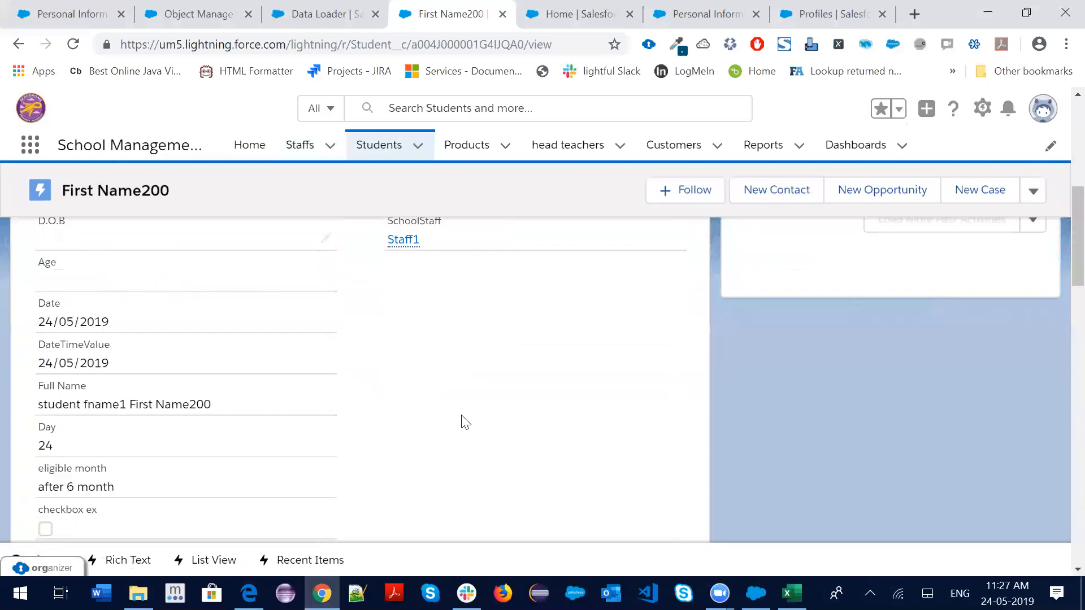
pyautogui.scroll(-20, 477, 415)
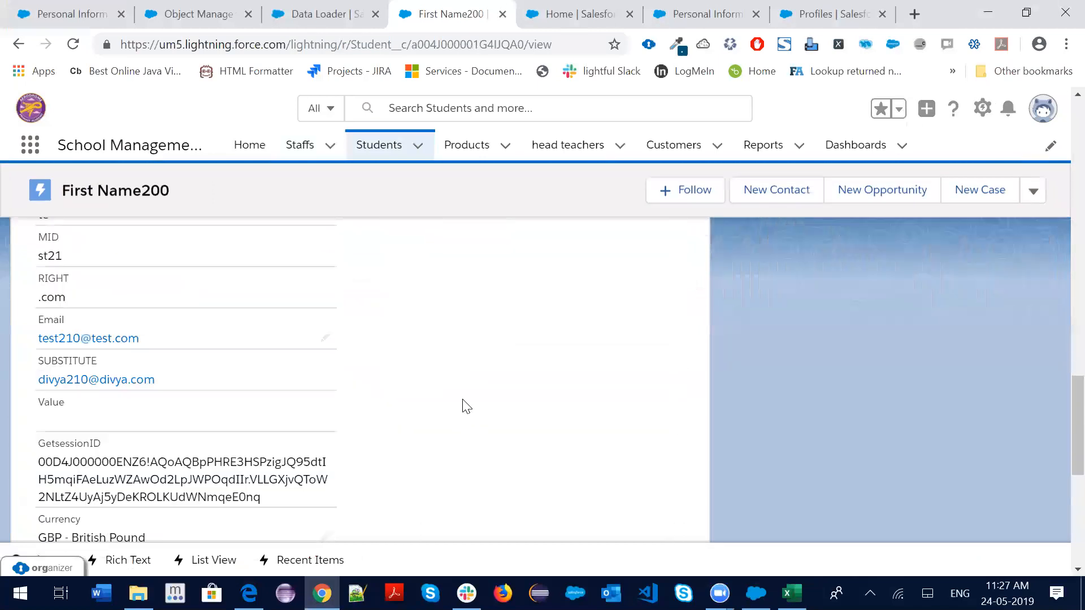
pyautogui.scroll(3, 461, 402)
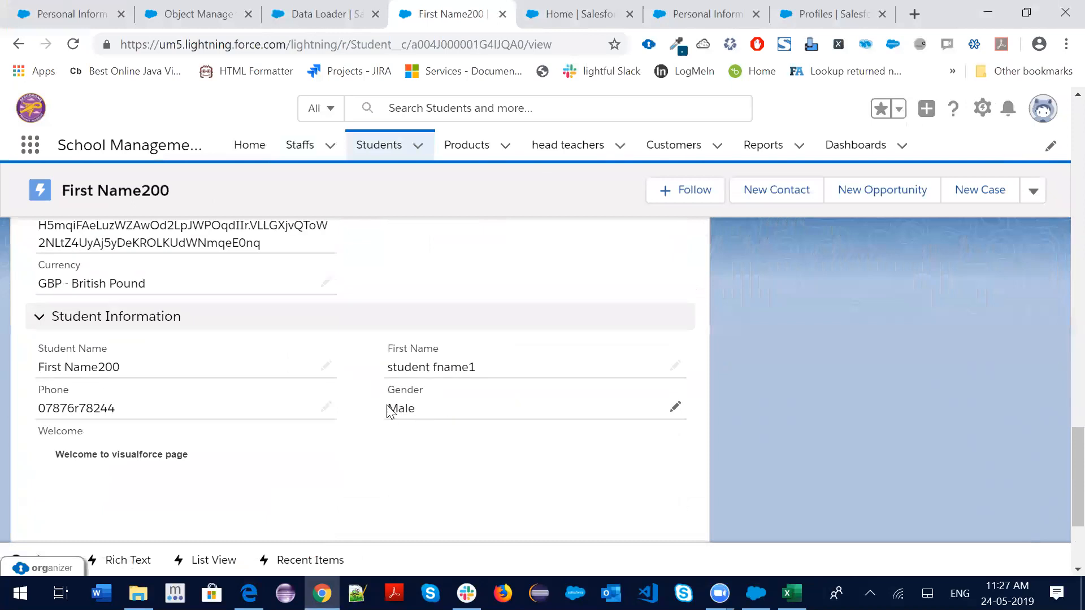
pyautogui.click(376, 148)
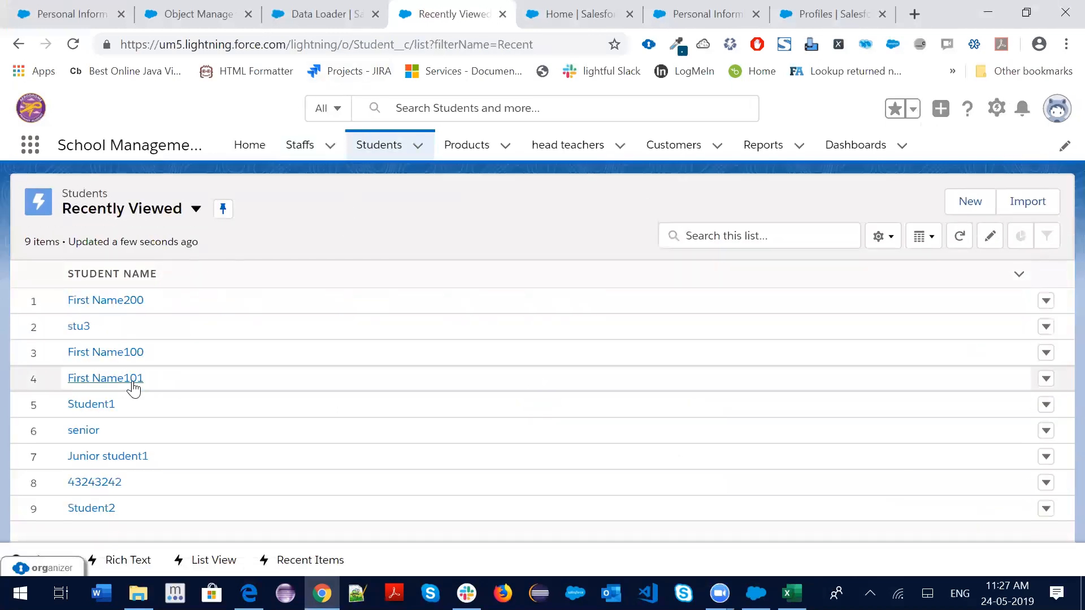
# Open First Name101, then switch the Students list view to all students
pyautogui.click(116, 380)
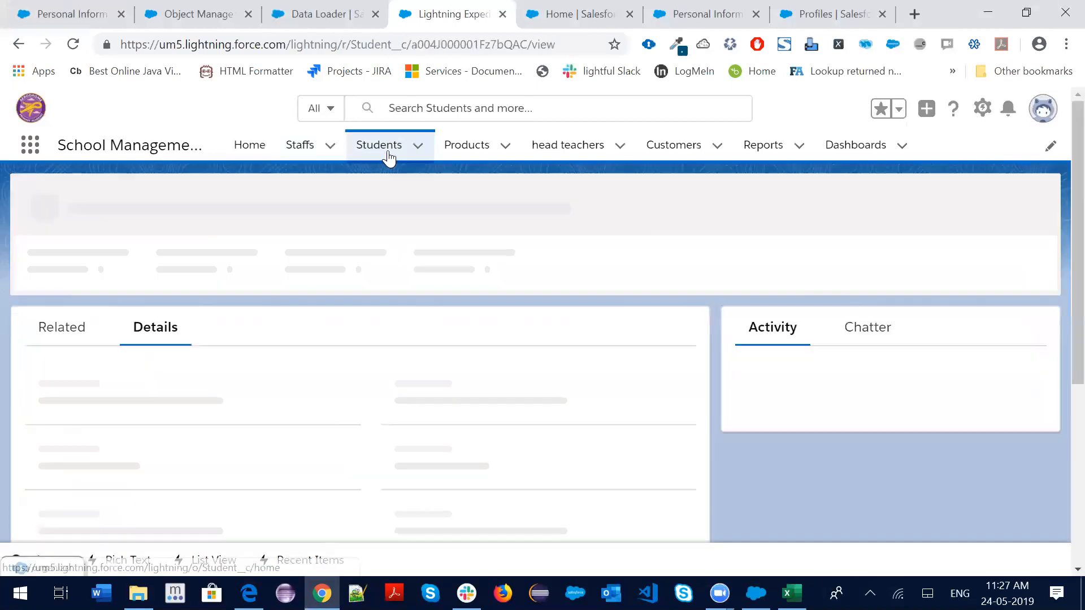
pyautogui.click(386, 150)
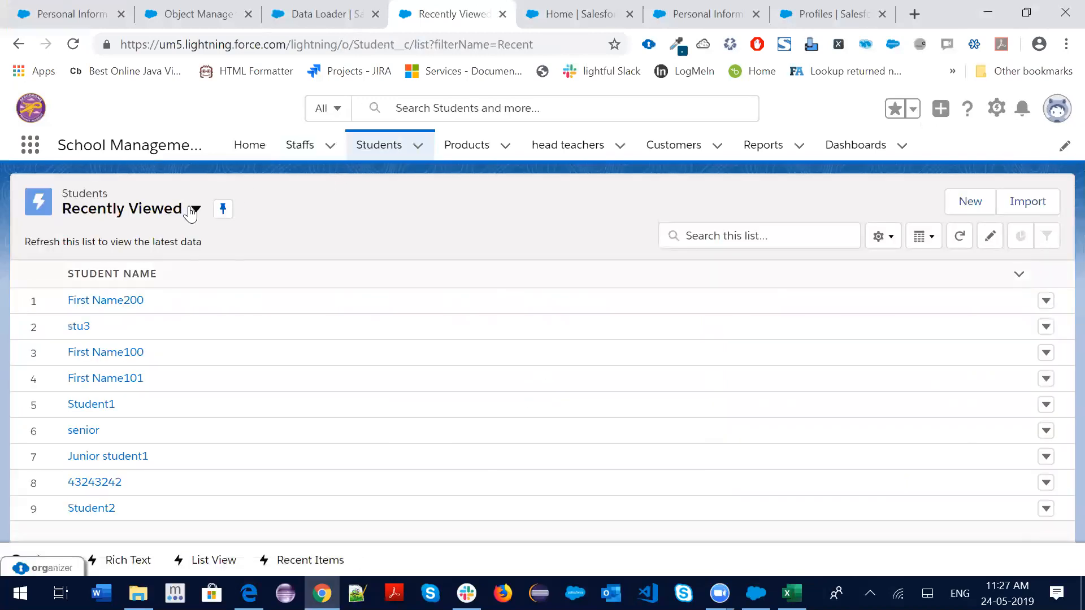
pyautogui.click(196, 208)
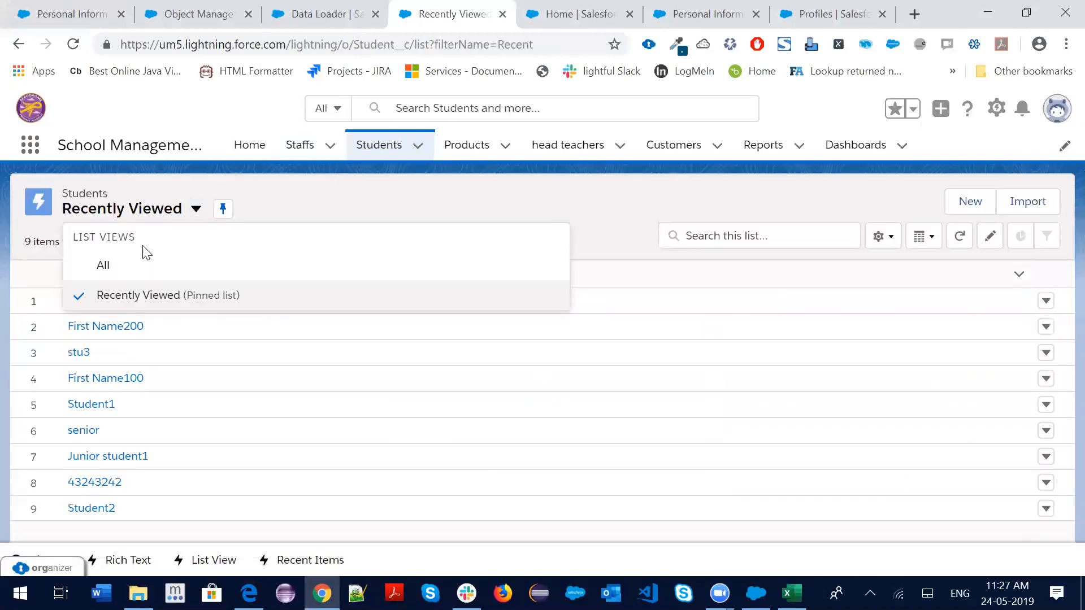
pyautogui.click(103, 266)
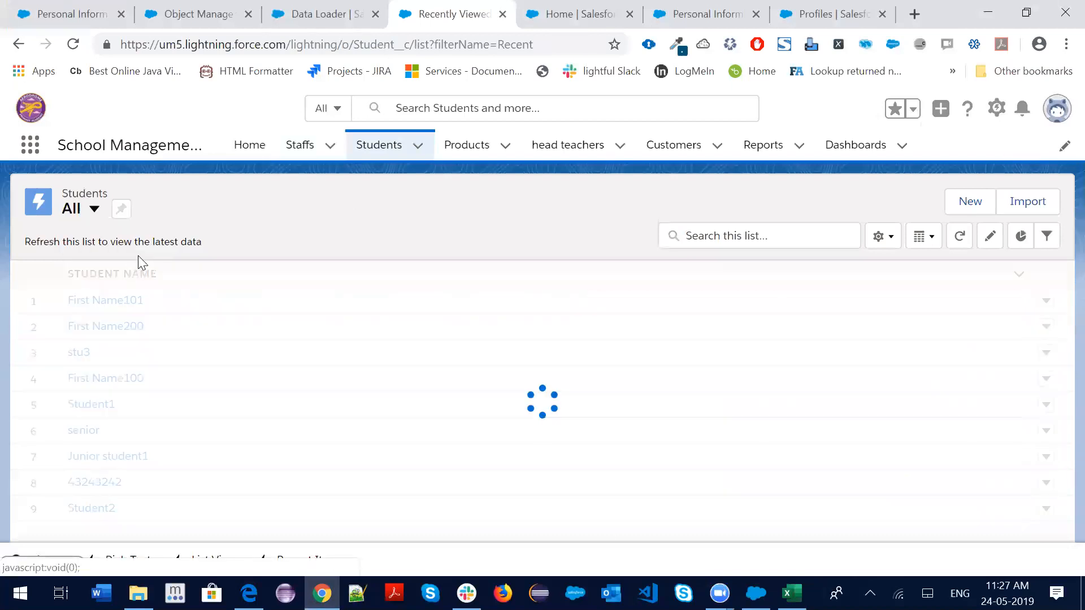
pyautogui.scroll(-1, 220, 291)
pyautogui.scroll(-6, 172, 346)
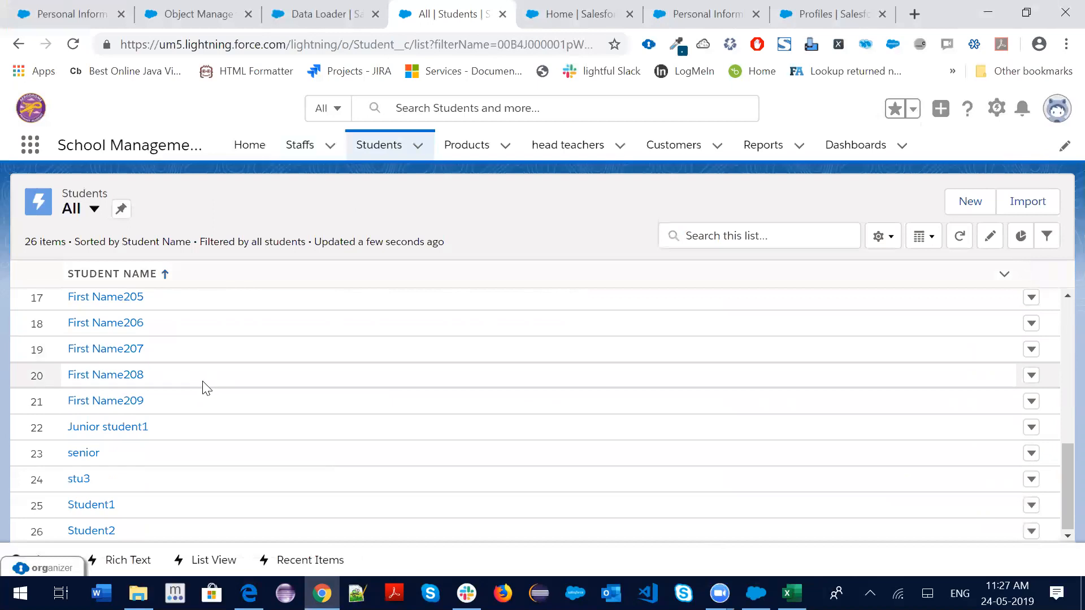
# Open First Name209 and check that its Gender reads Male
pyautogui.click(120, 402)
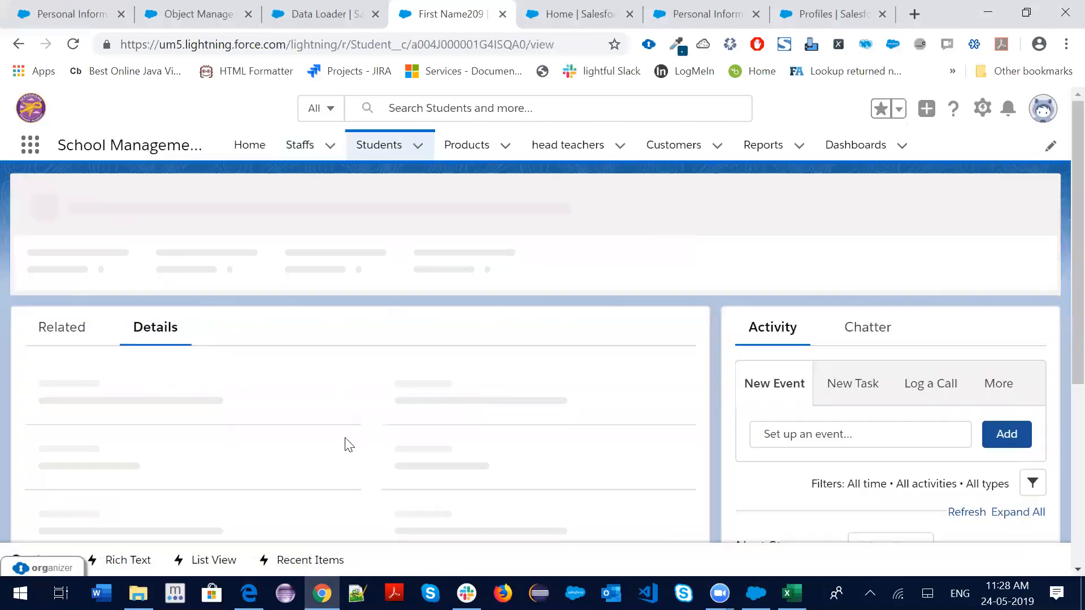
pyautogui.scroll(-12, 463, 401)
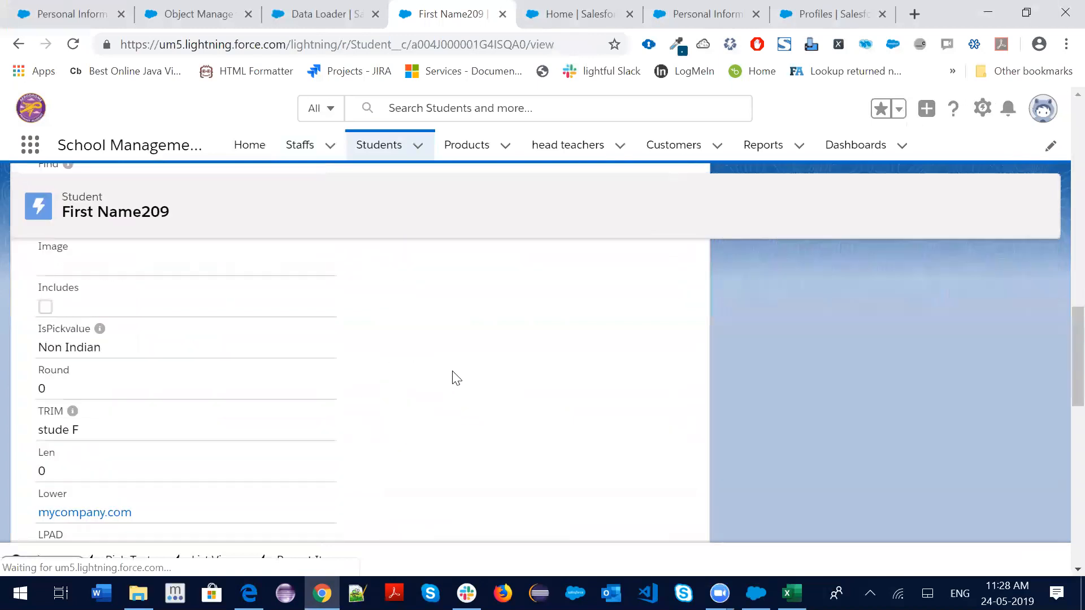
pyautogui.scroll(-10, 471, 382)
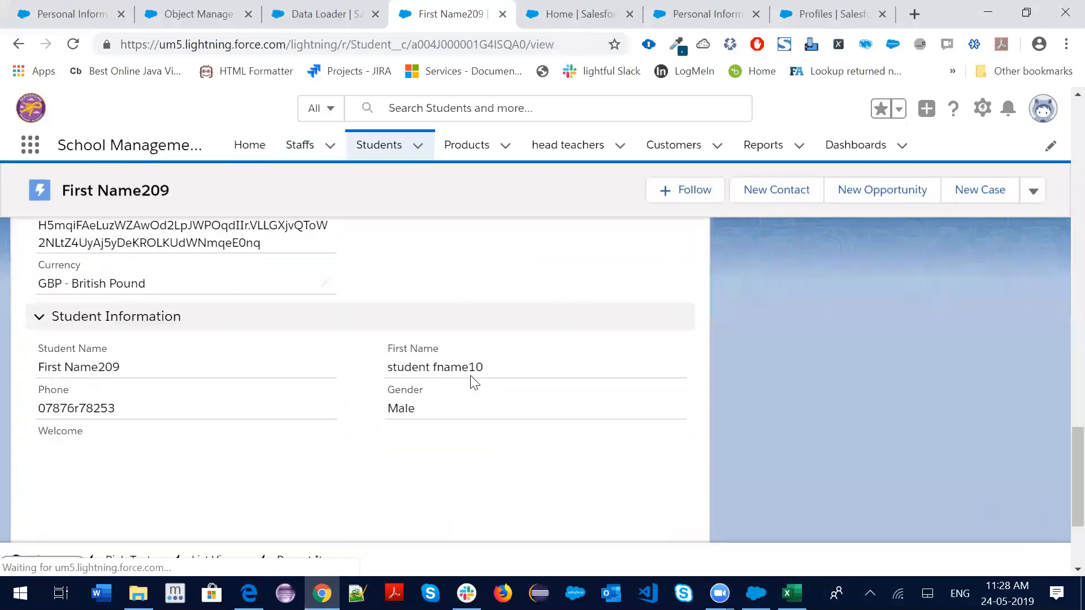
pyautogui.doubleClick(455, 414)
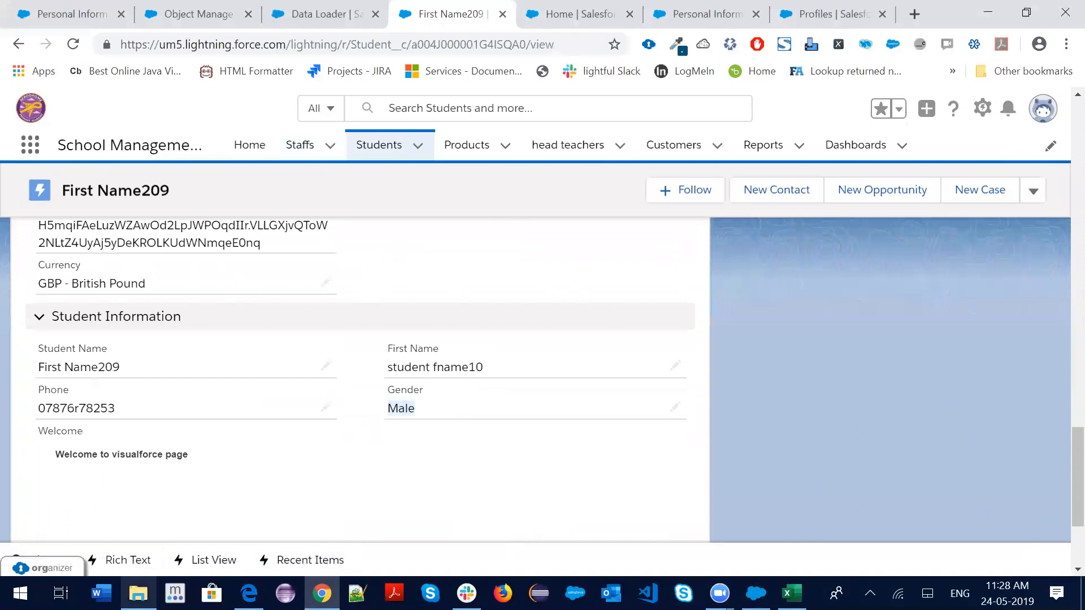
pyautogui.click(138, 594)
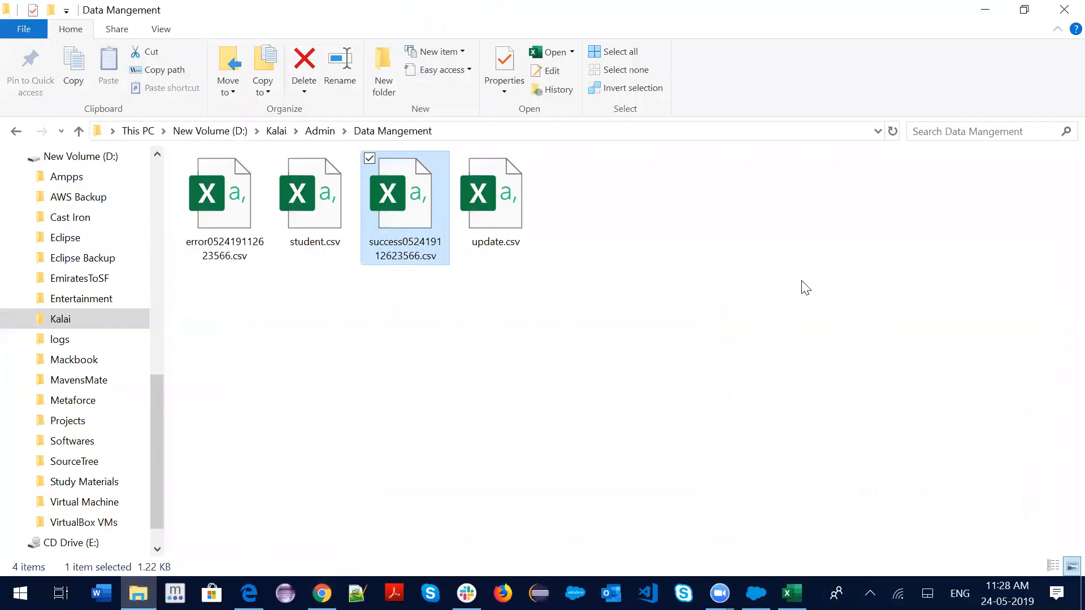
# Try deleting the success file, then close it in Excel after the in-use warning
pyautogui.hotkey('shift', 'Delete')
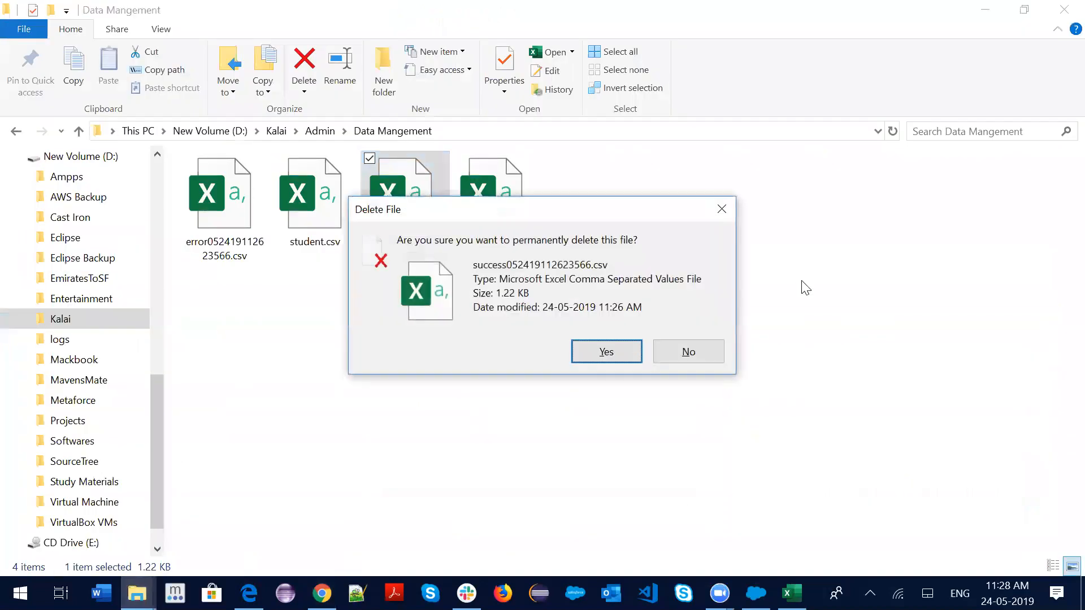
pyautogui.press('Return')
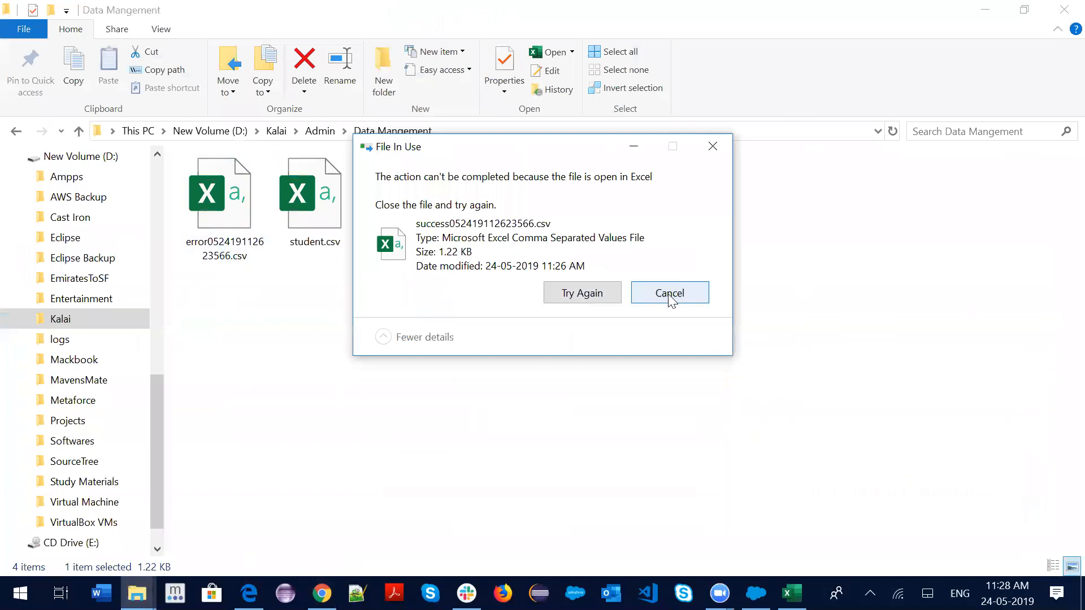
pyautogui.press('Escape')
pyautogui.click(792, 594)
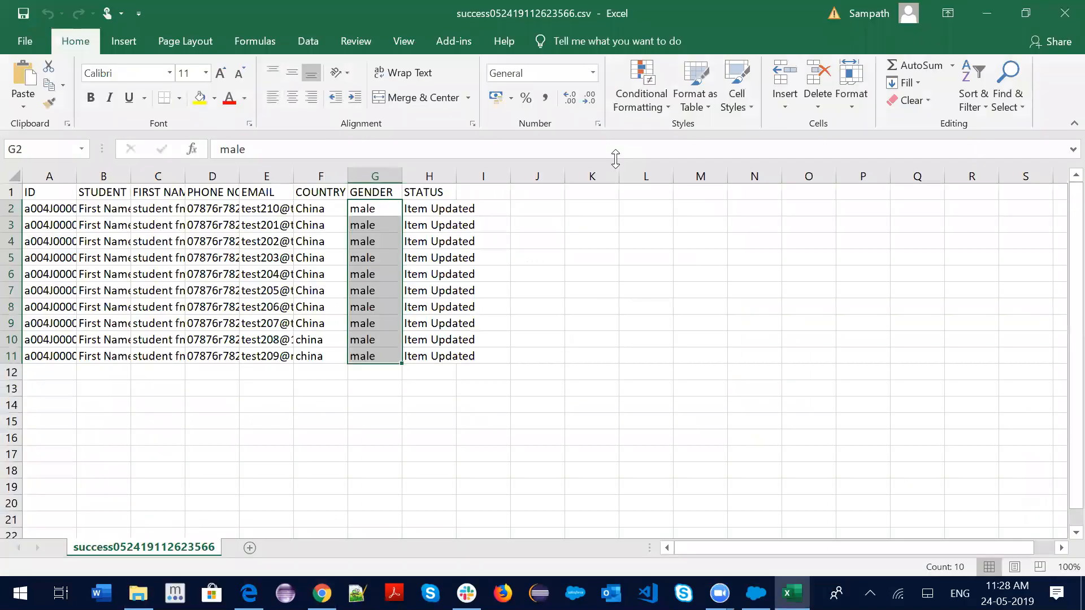
pyautogui.hotkey('alt', 'F4')
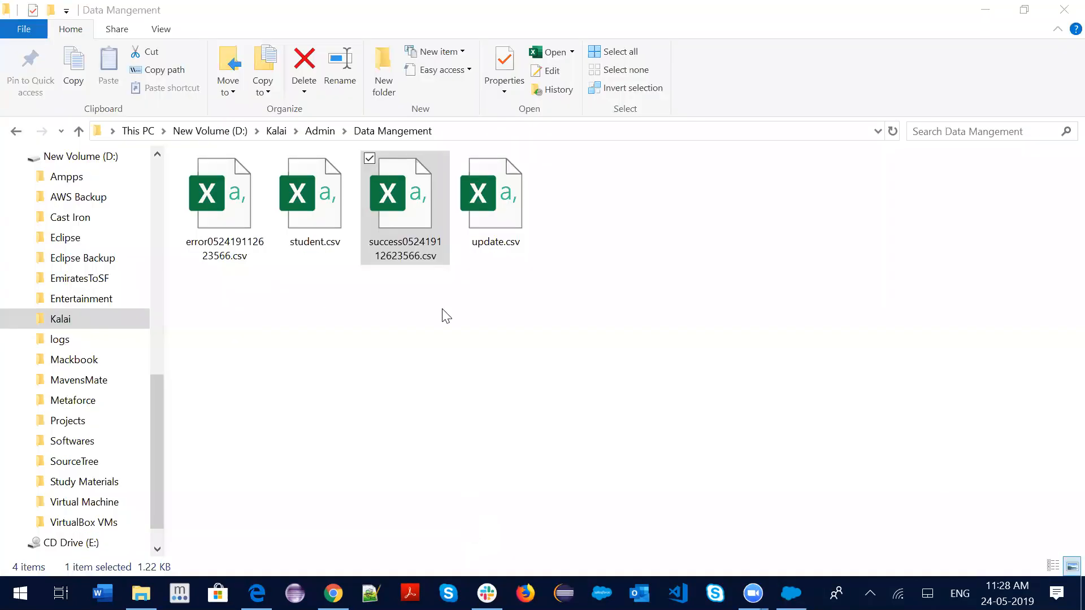
# Delete the error and success result CSVs, confirming each deletion
pyautogui.click(245, 210)
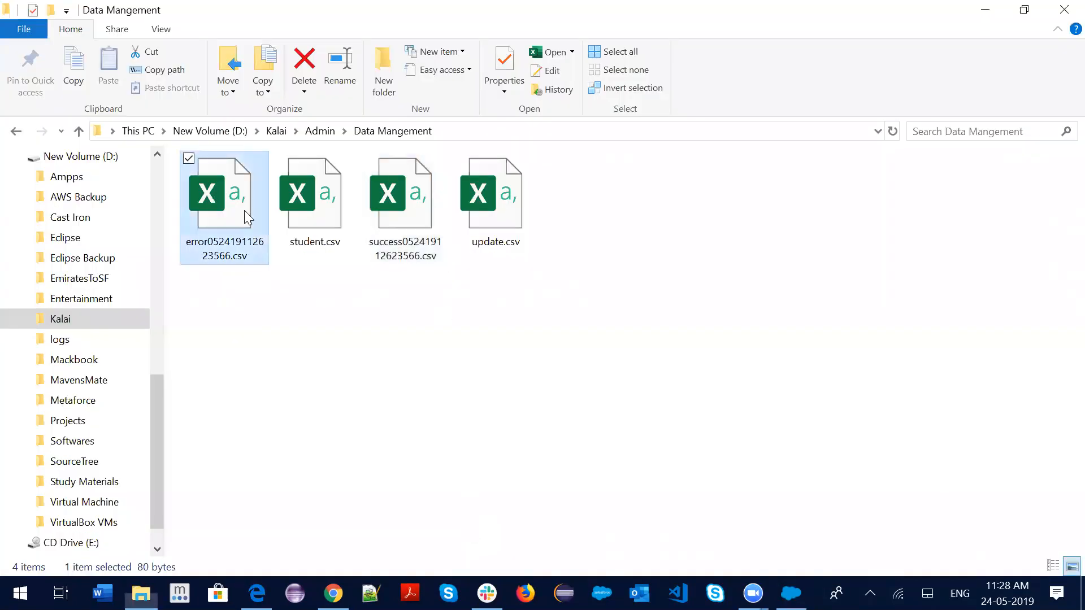
pyautogui.press('Delete')
pyautogui.press('Return')
pyautogui.click(332, 226)
pyautogui.press('Delete')
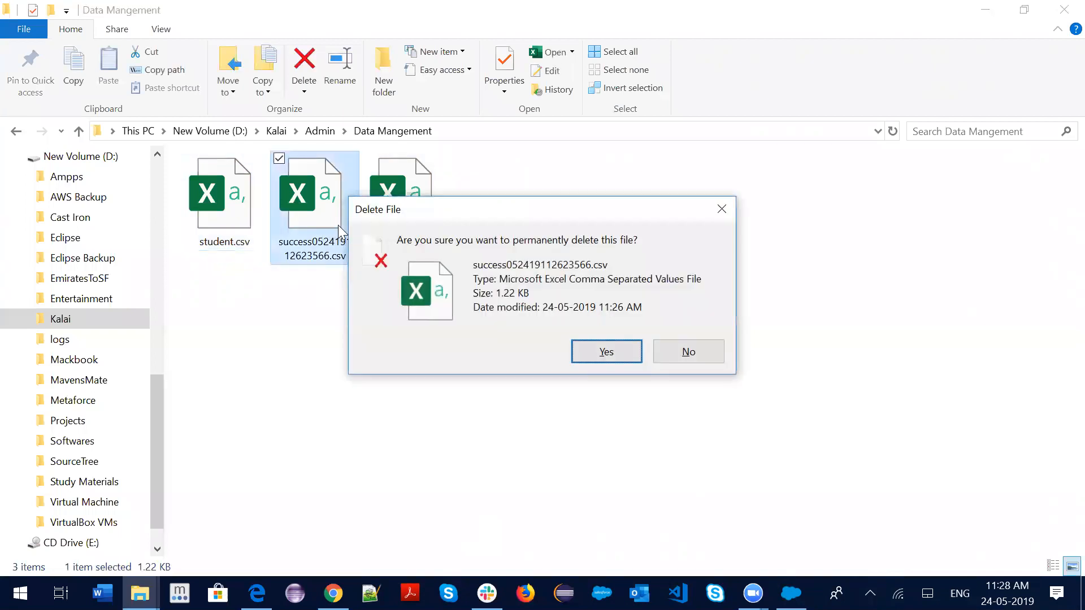
pyautogui.press('Return')
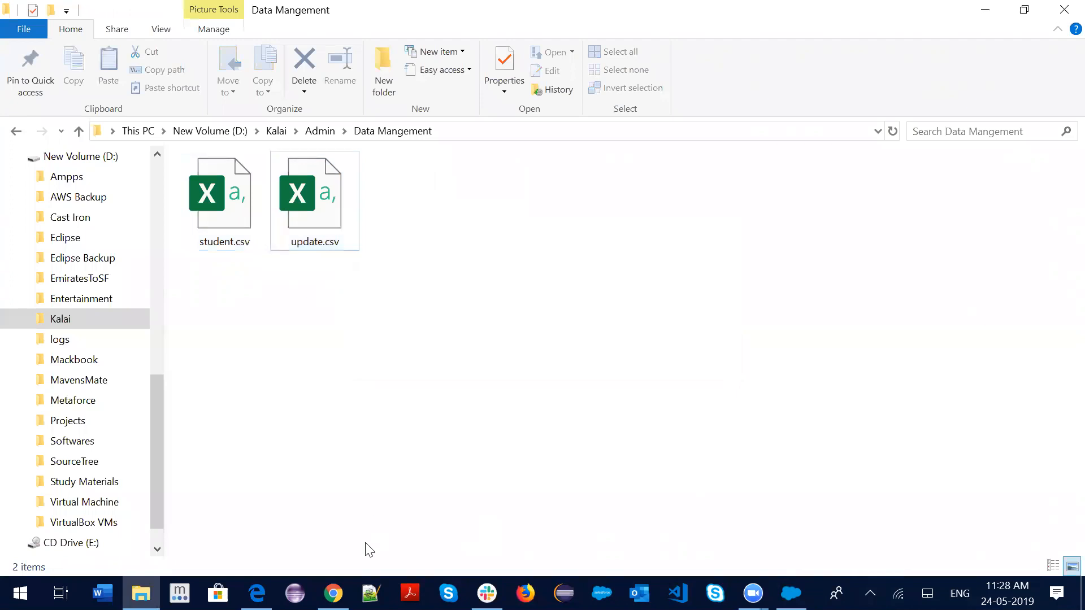
pyautogui.click(333, 594)
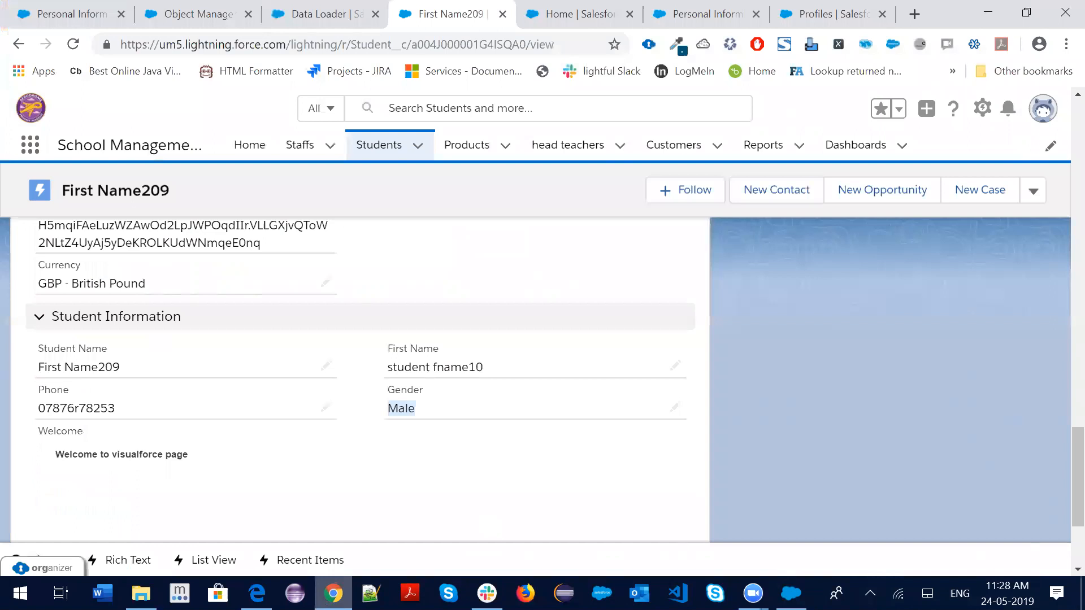
pyautogui.hotkey('alt', 'Tab')
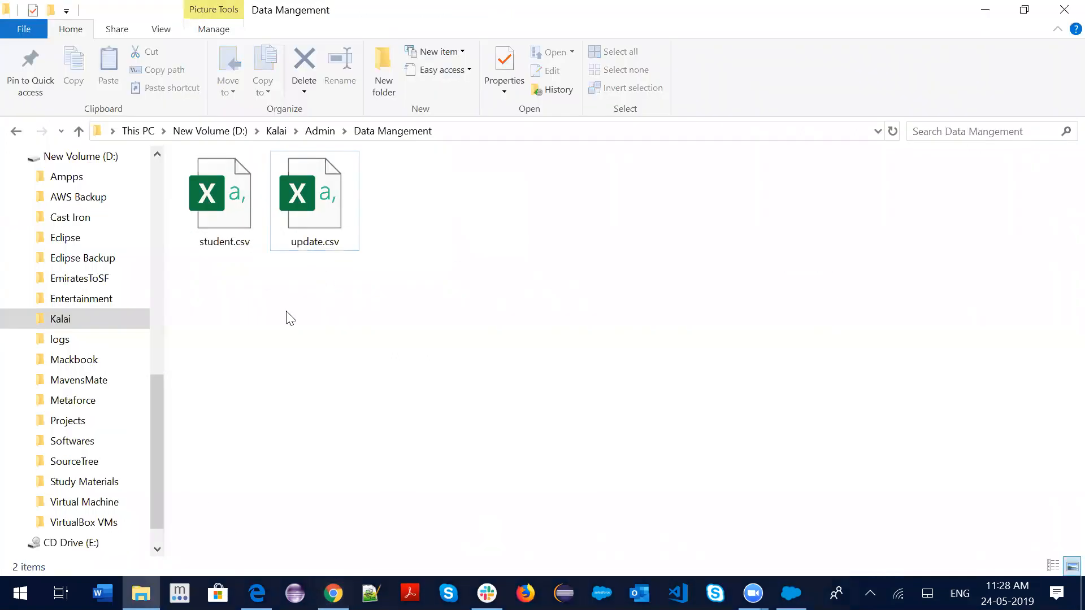
# Open update.csv in Excel, count the ten student IDs in A2:A11, then return to the Salesforce record
pyautogui.click(320, 220)
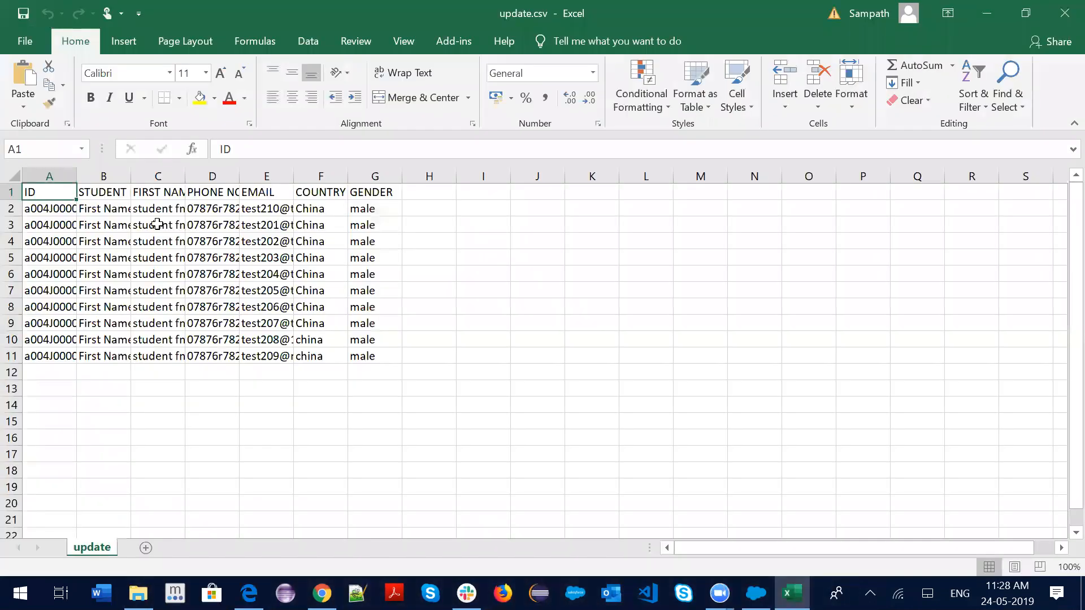
pyautogui.moveTo(57, 212); pyautogui.dragTo(45, 355)
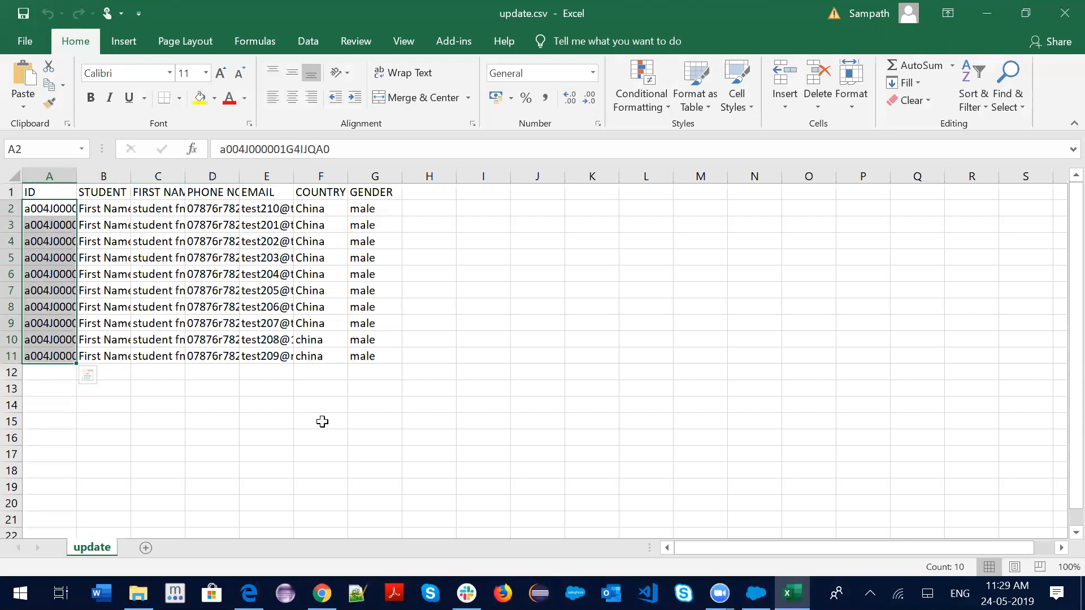
pyautogui.click(322, 592)
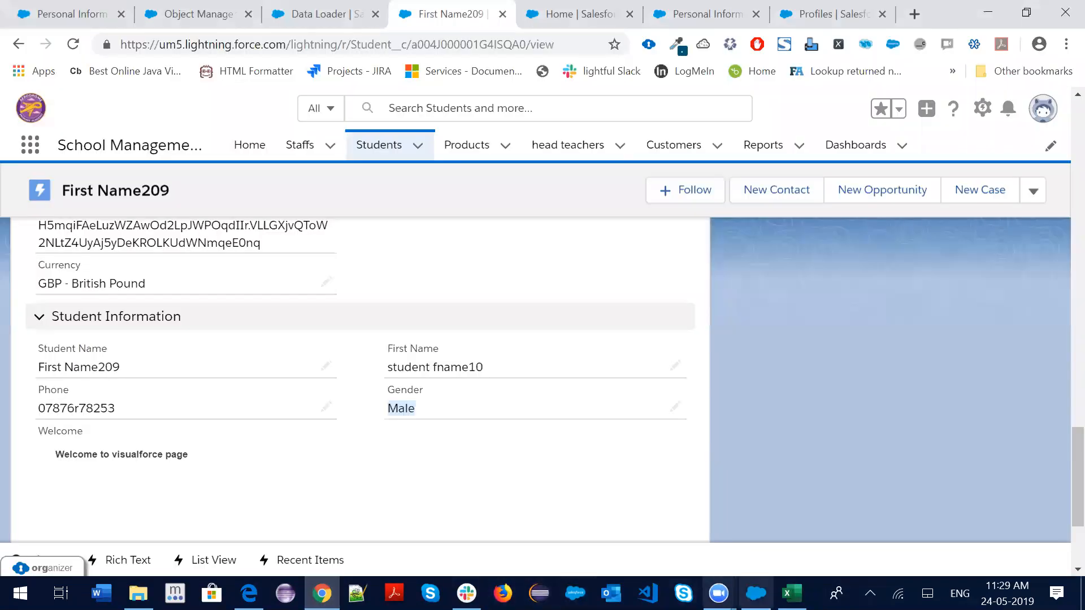
# Start a Data Loader delete operation targeting the Student (Student__c) object
pyautogui.click(756, 592)
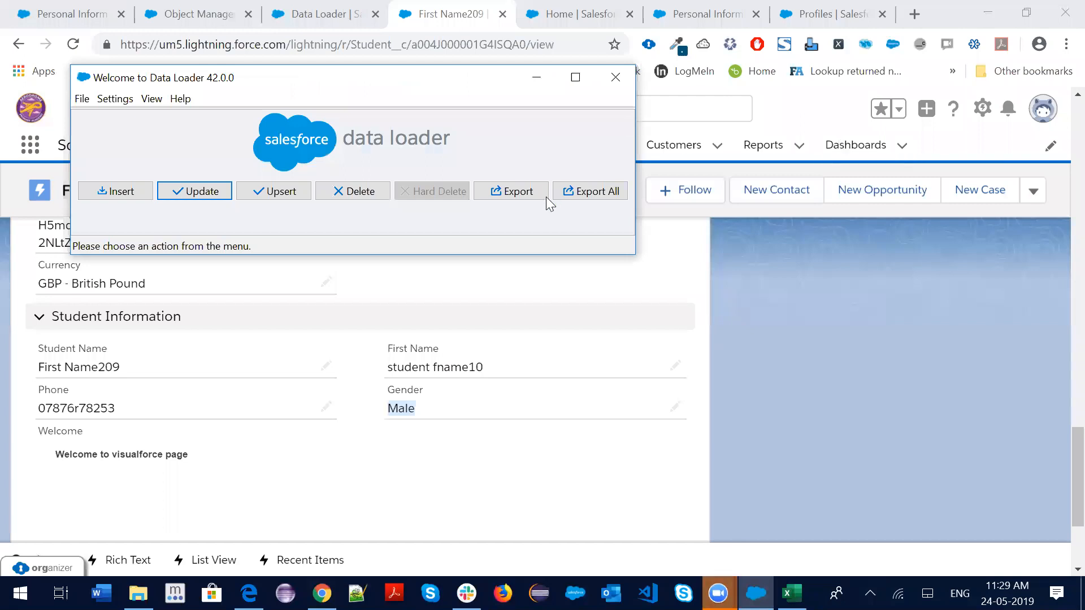
pyautogui.click(346, 191)
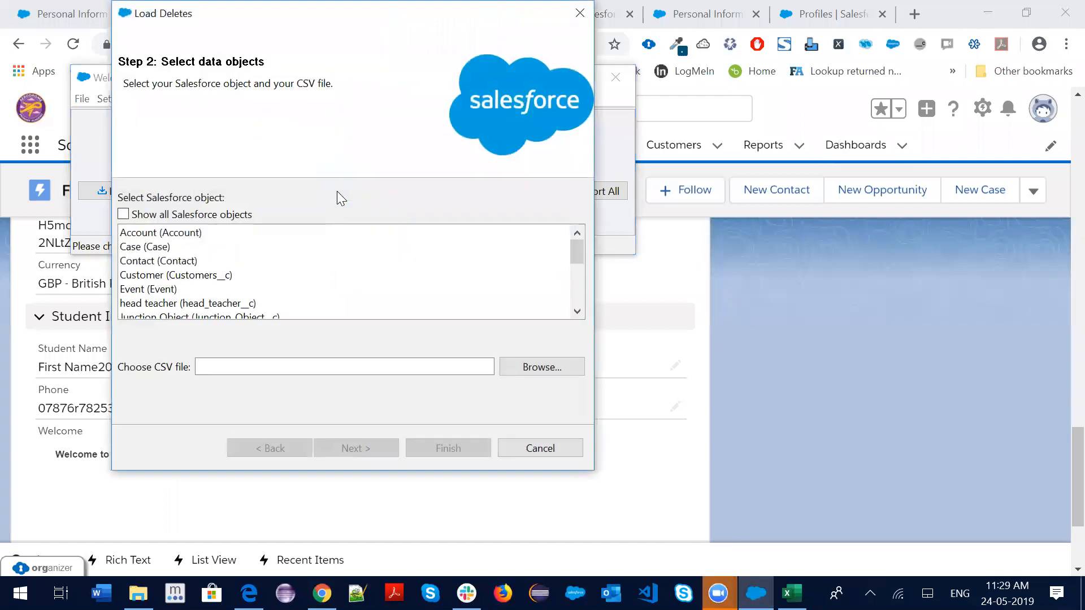
pyautogui.click(157, 291)
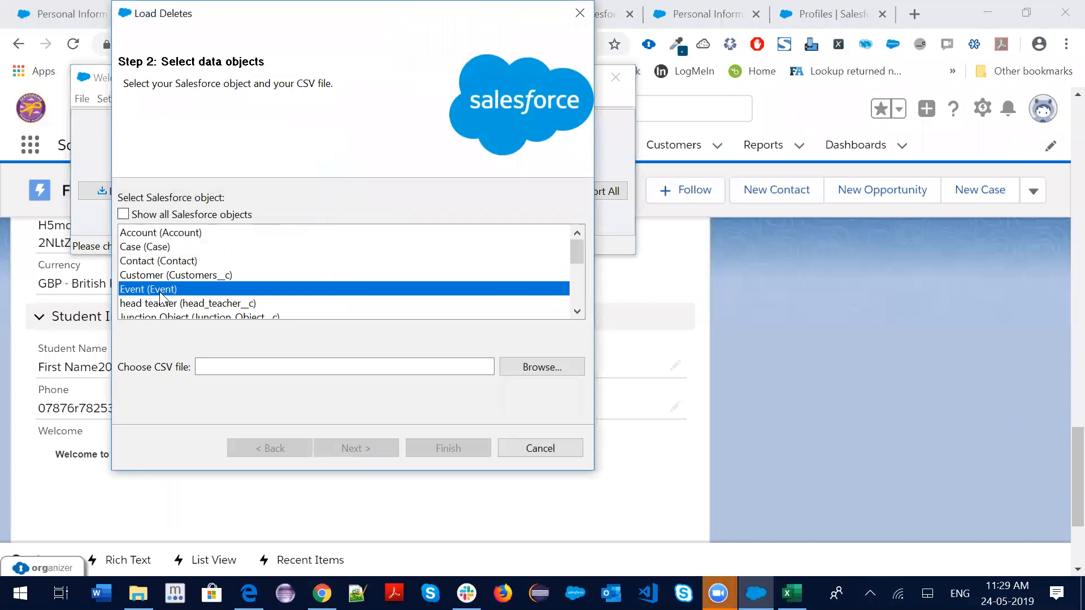
pyautogui.press('s')
pyautogui.press('s')
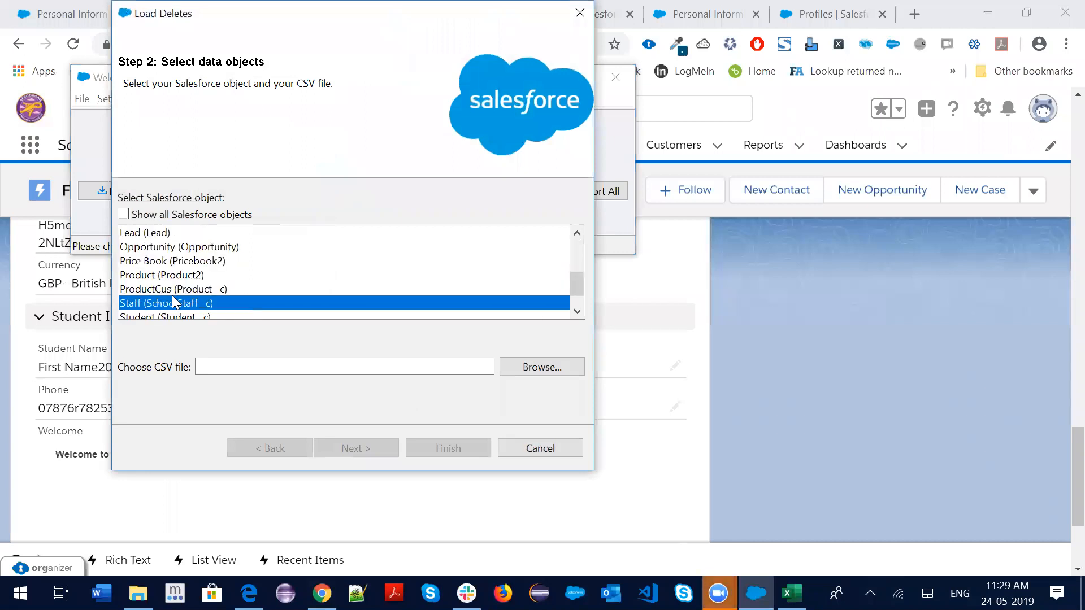
# Choose update.csv as the source file and acknowledge the 10-record confirmation
pyautogui.click(541, 368)
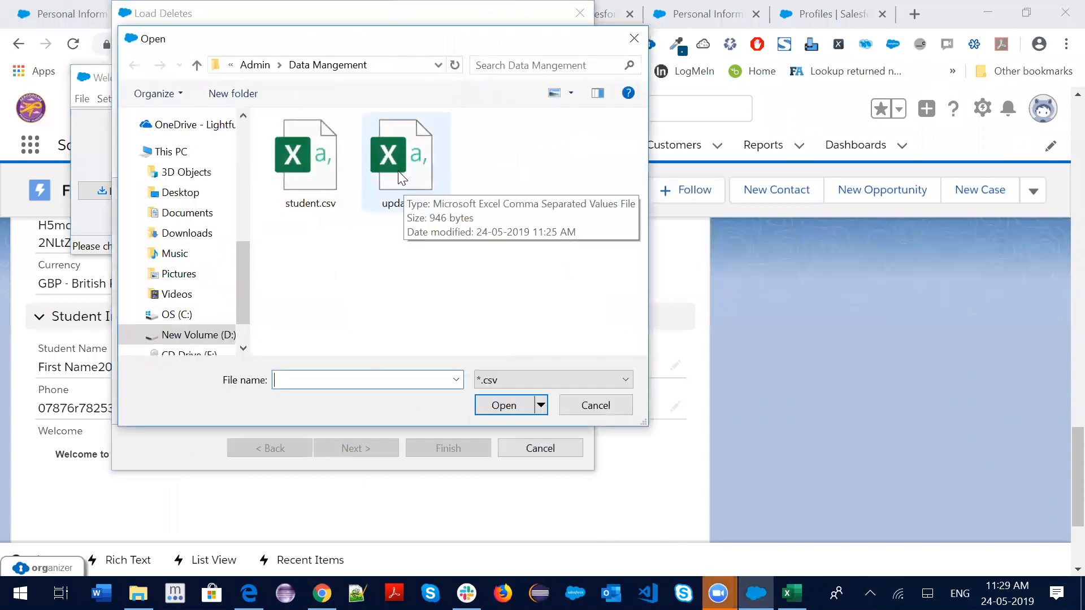
pyautogui.click(398, 171)
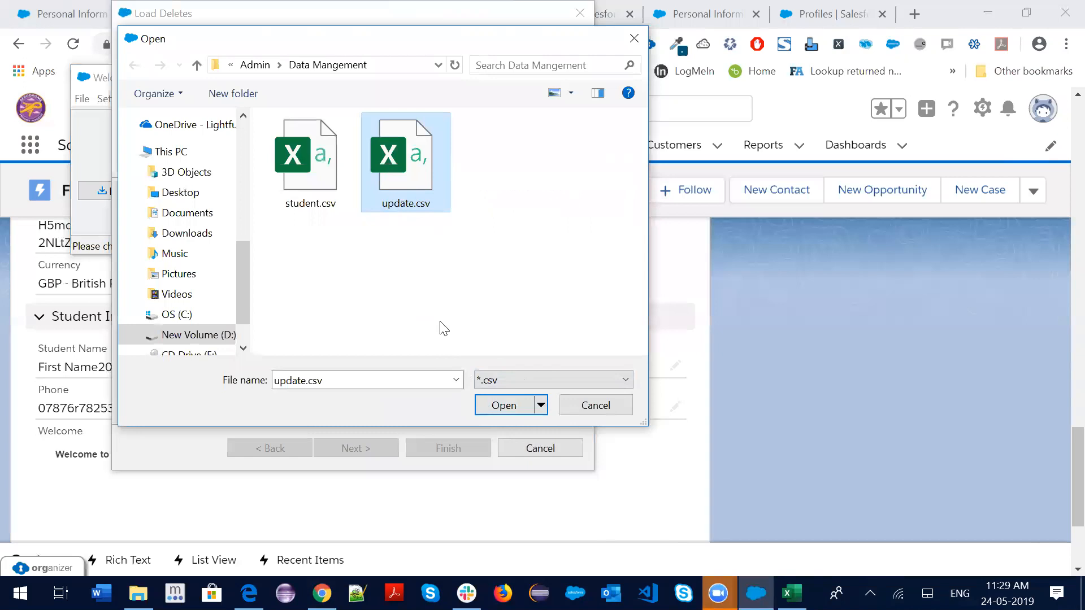
pyautogui.click(503, 406)
pyautogui.click(371, 449)
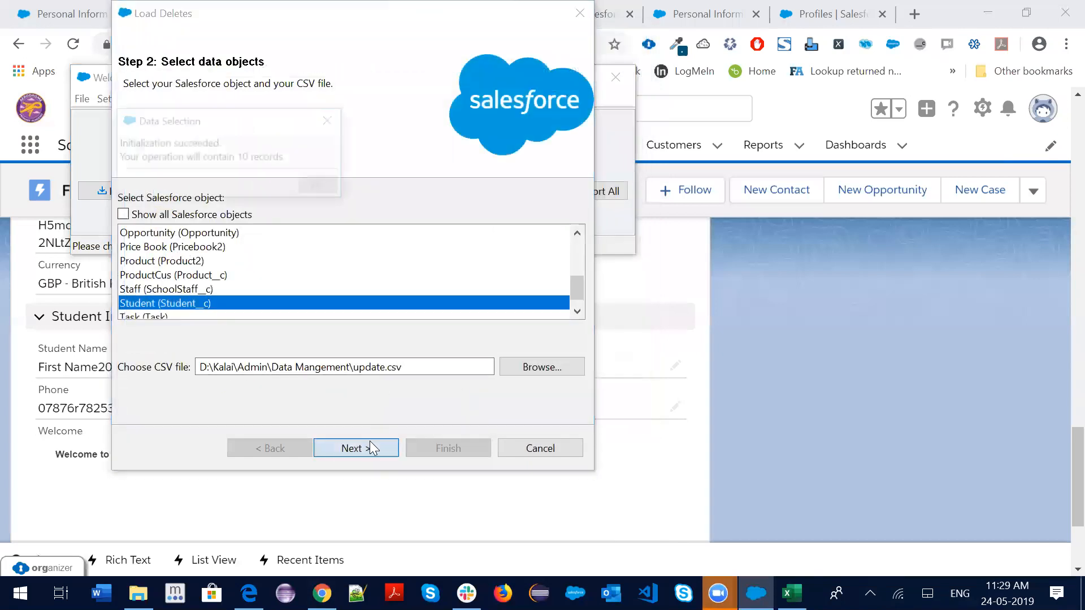
pyautogui.click(317, 186)
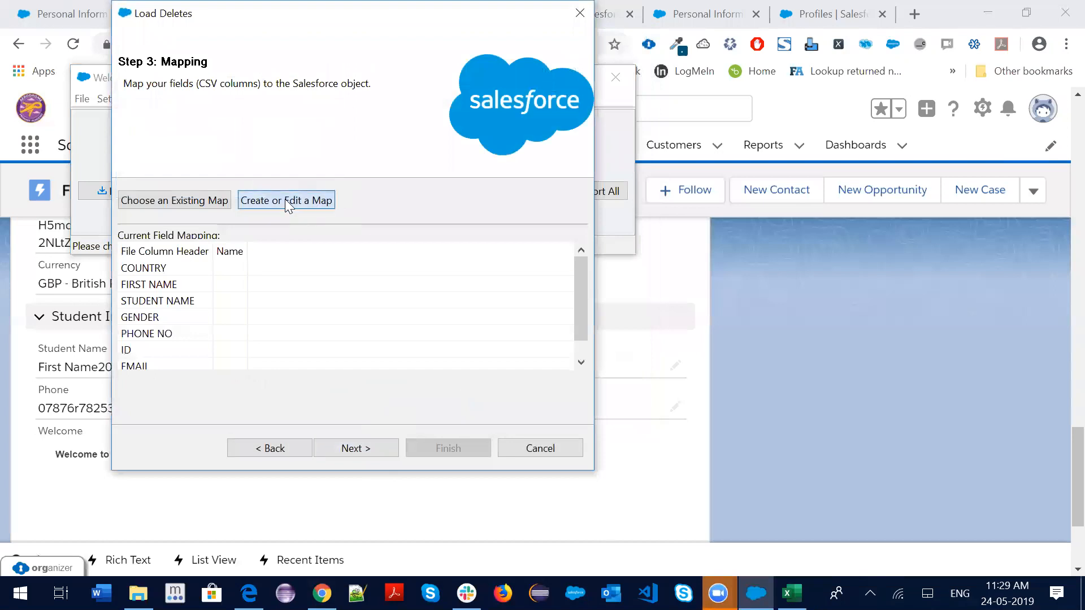
# Auto-match the CSV ID column to the Id field and accept the mapping
pyautogui.click(287, 202)
pyautogui.click(265, 189)
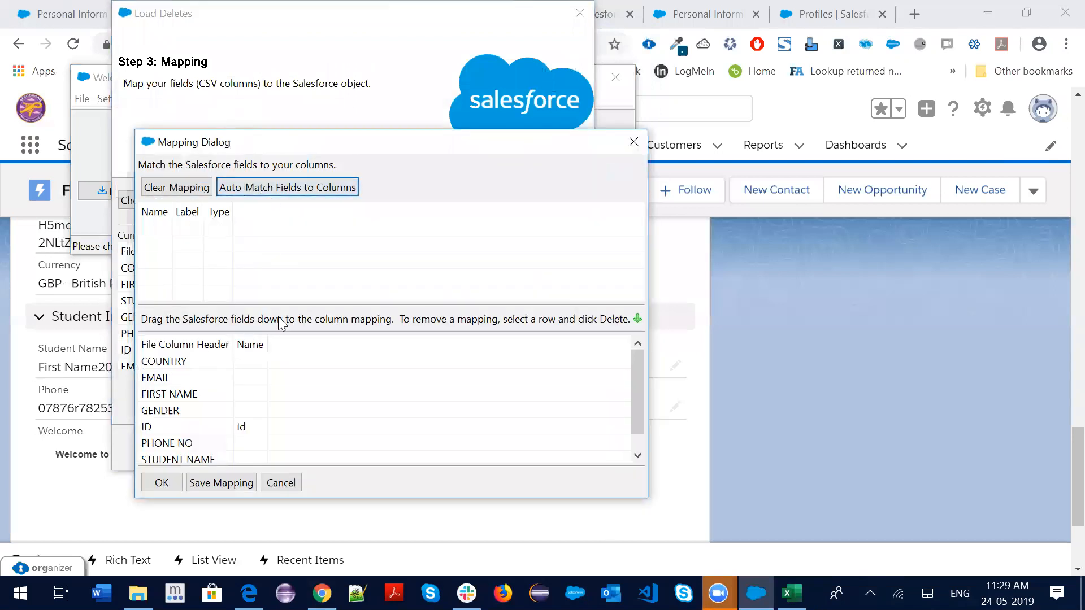
pyautogui.scroll(-1, 328, 396)
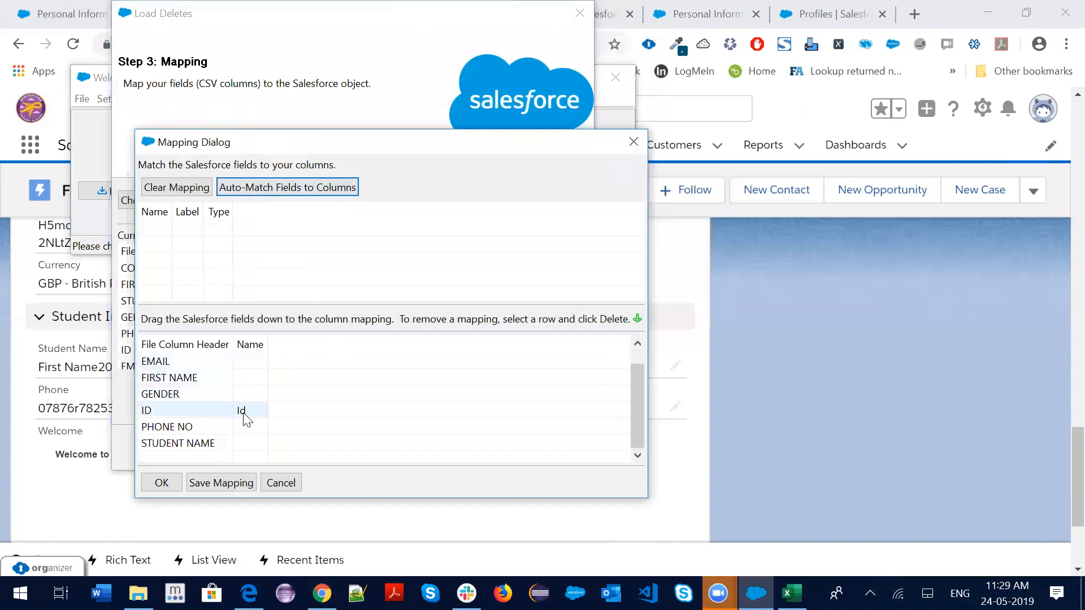
pyautogui.click(161, 487)
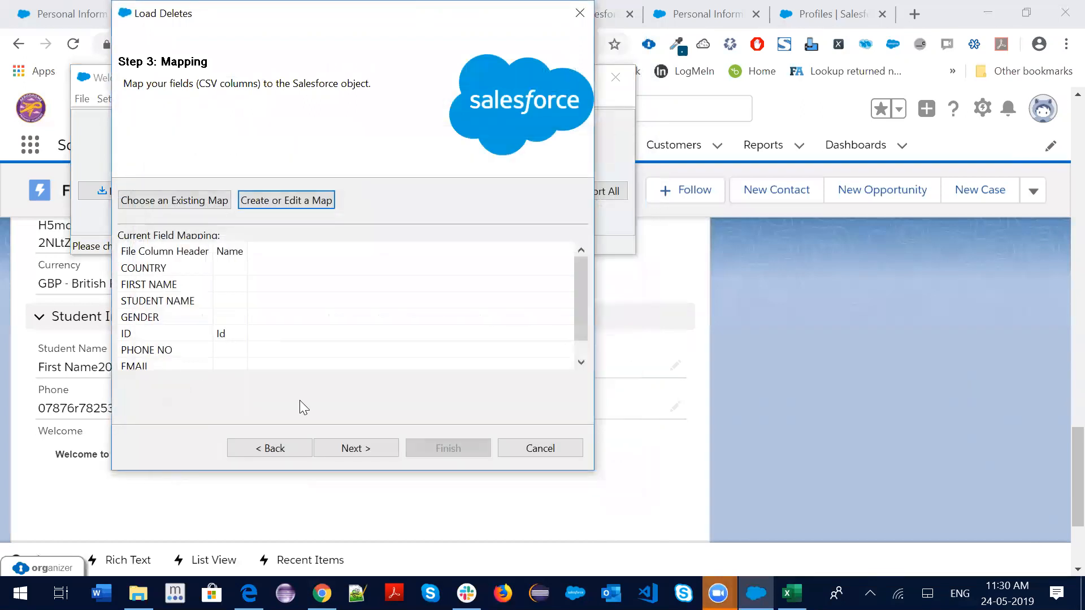
# Run the delete, confirming both warnings, and dismiss the 10-success, 0-error summary
pyautogui.click(356, 448)
pyautogui.click(448, 451)
pyautogui.click(600, 355)
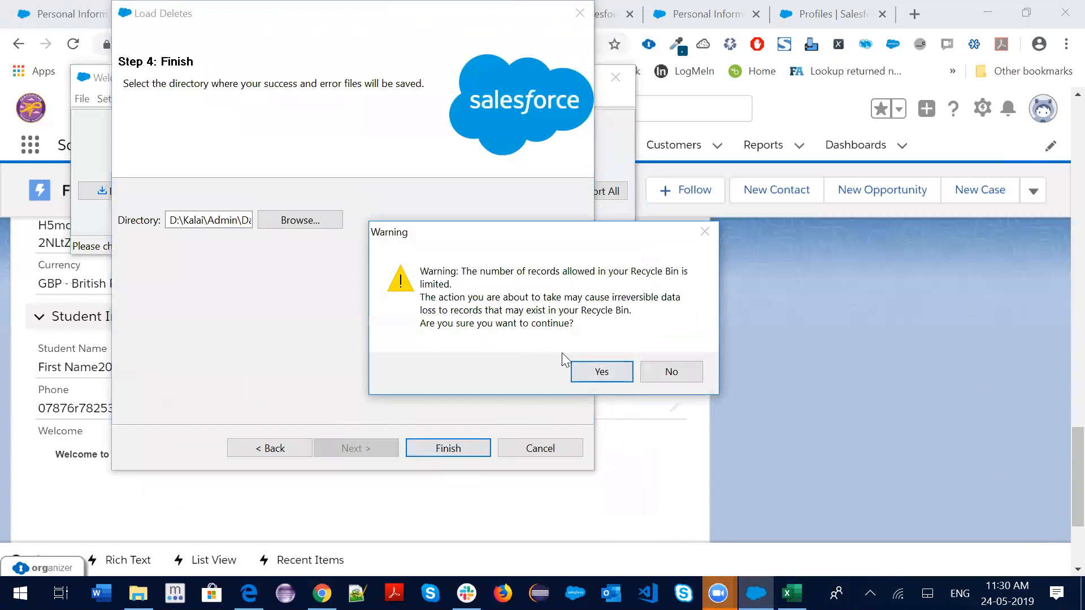
pyautogui.click(601, 372)
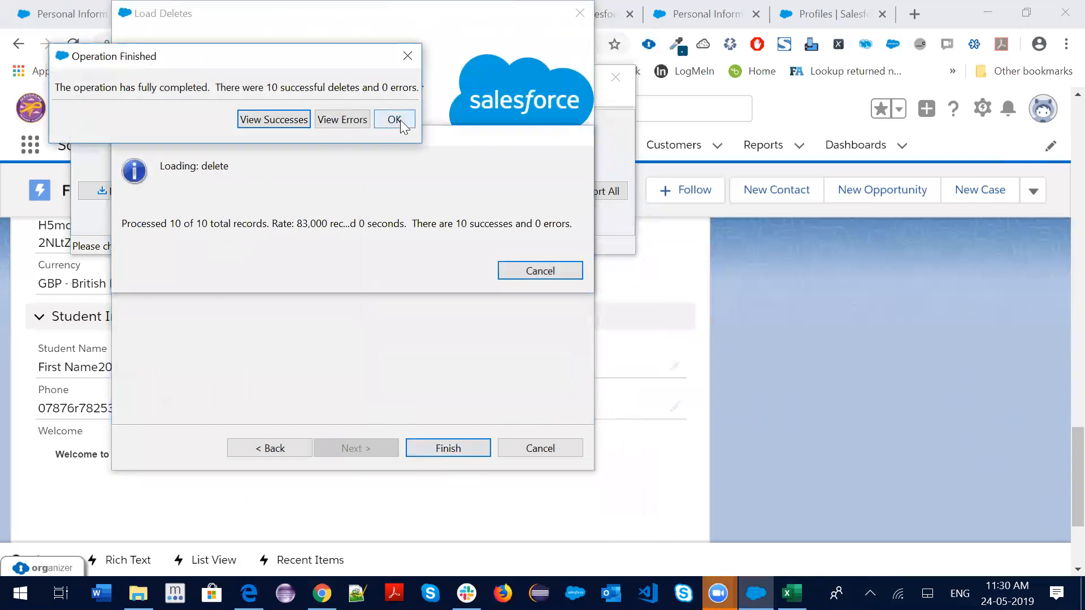
pyautogui.click(394, 120)
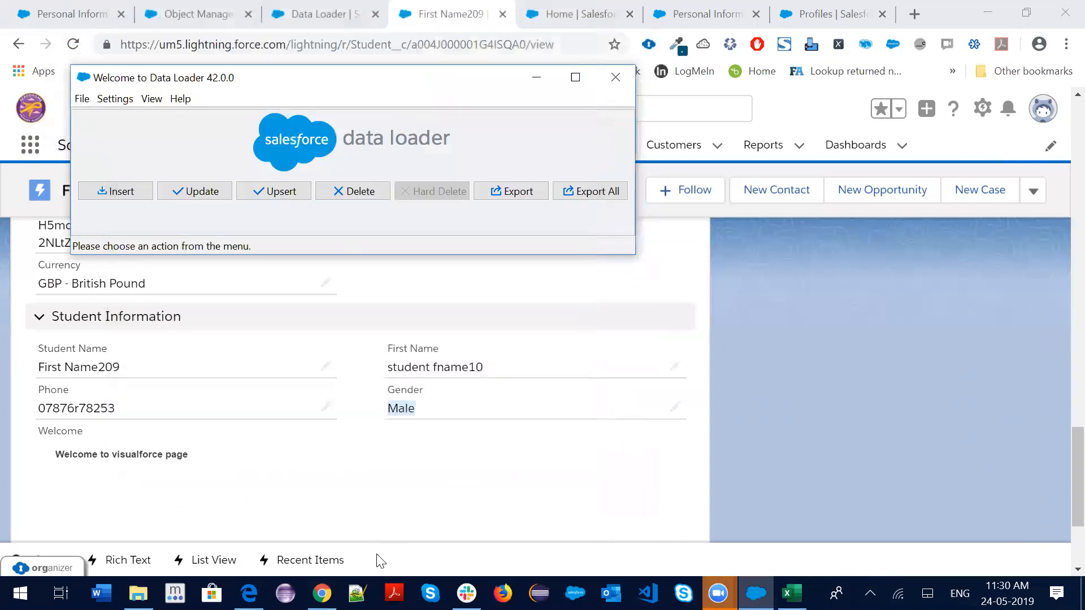
# Return to the Salesforce student record page and open the user profile menu
pyautogui.click(322, 593)
pyautogui.scroll(15, 663, 325)
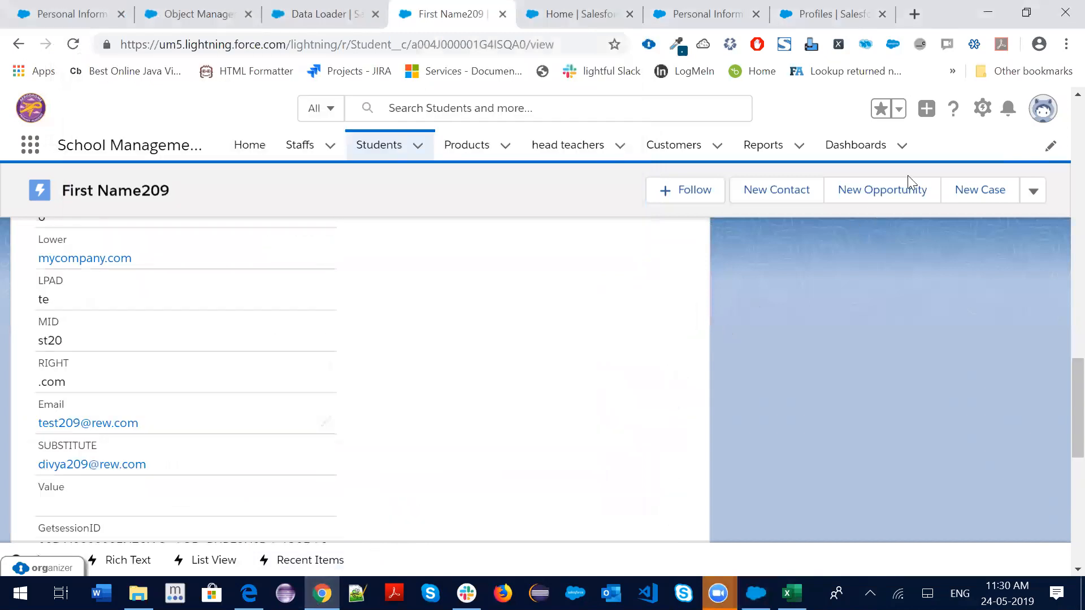
pyautogui.click(1045, 113)
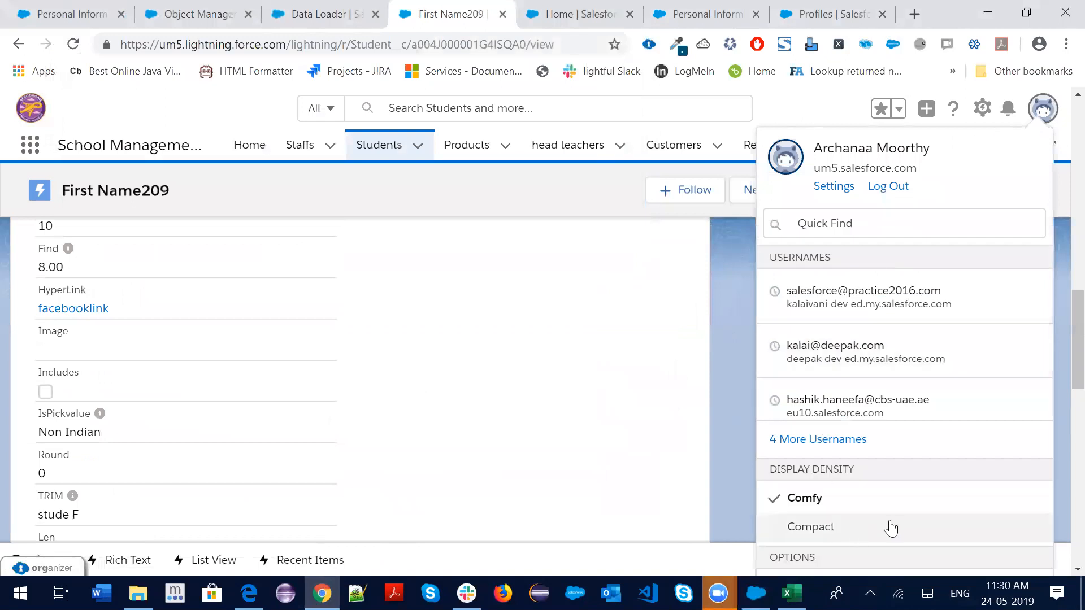
pyautogui.scroll(-5, 885, 490)
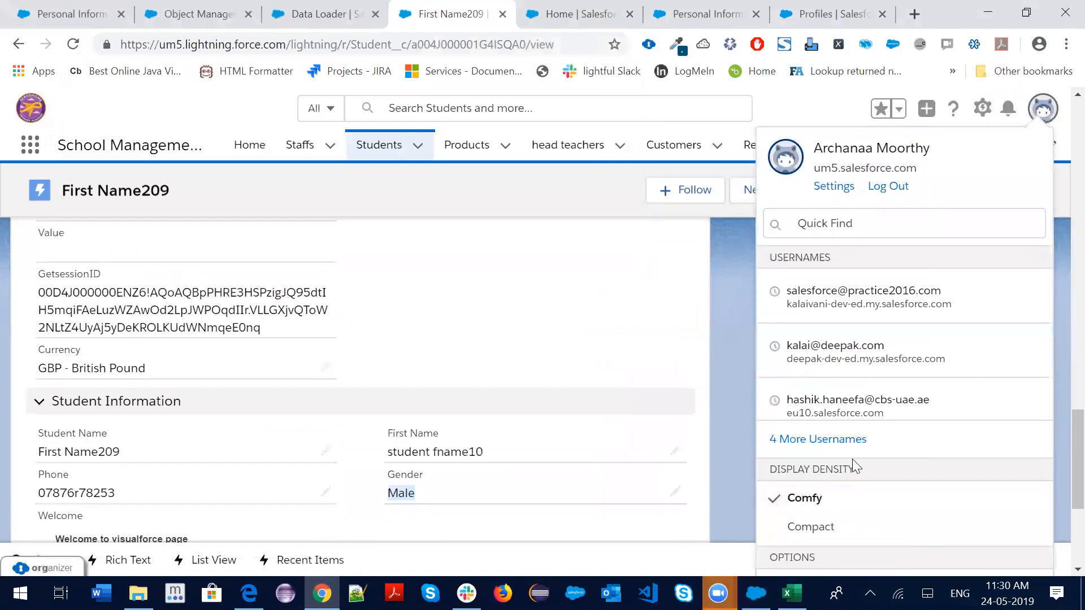
pyautogui.scroll(-3, 851, 480)
pyautogui.scroll(-3, 972, 469)
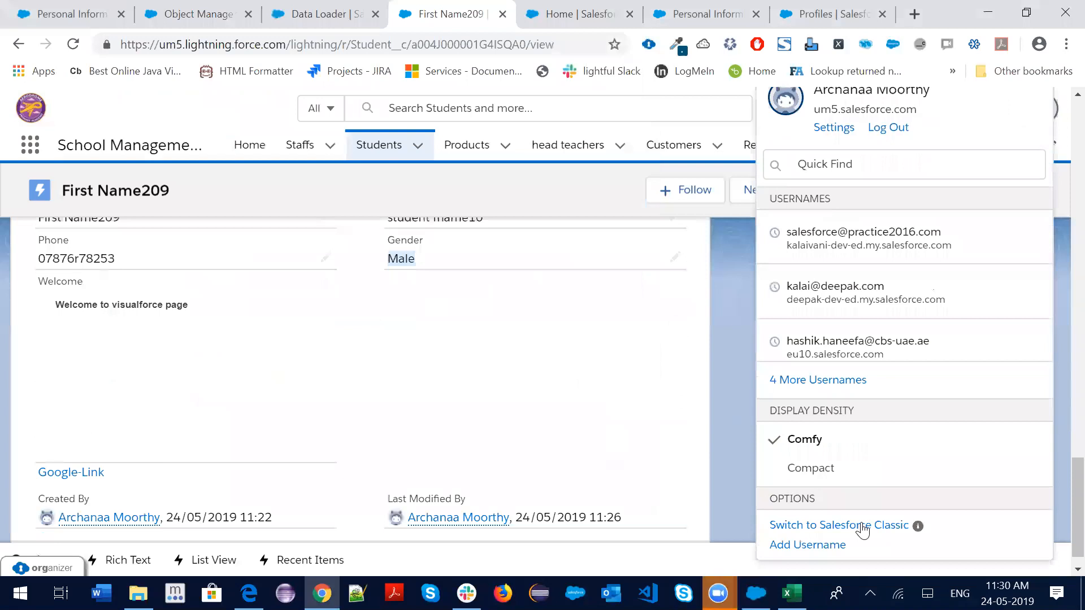
pyautogui.scroll(-1, 1058, 463)
pyautogui.scroll(-3, 1058, 480)
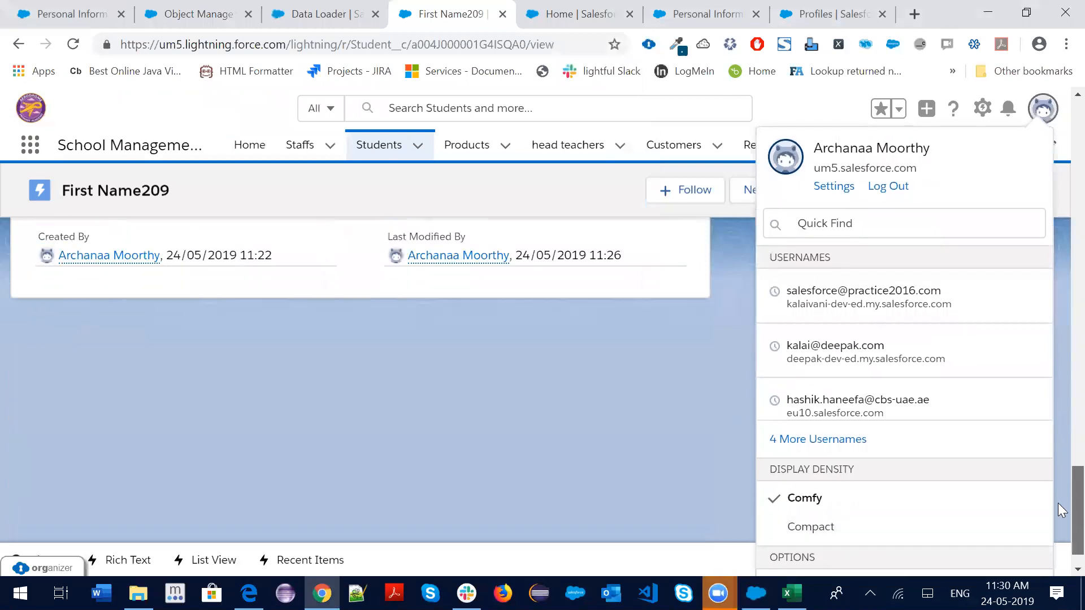
pyautogui.scroll(-1, 799, 545)
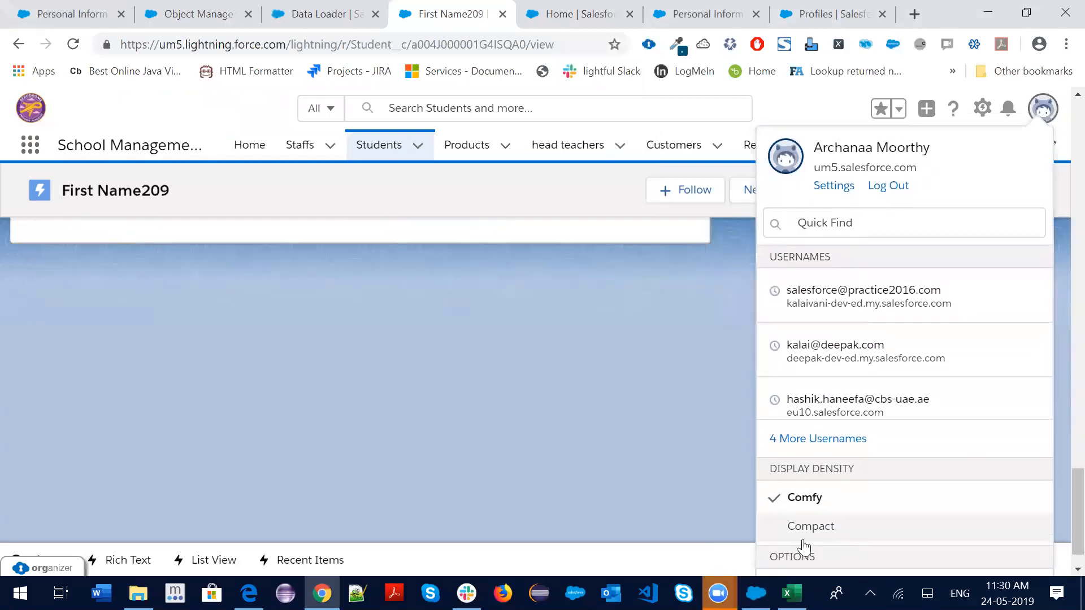
# Choose 'Switch to Salesforce Classic' from the profile menu
pyautogui.hotkey('ctrl', '-')
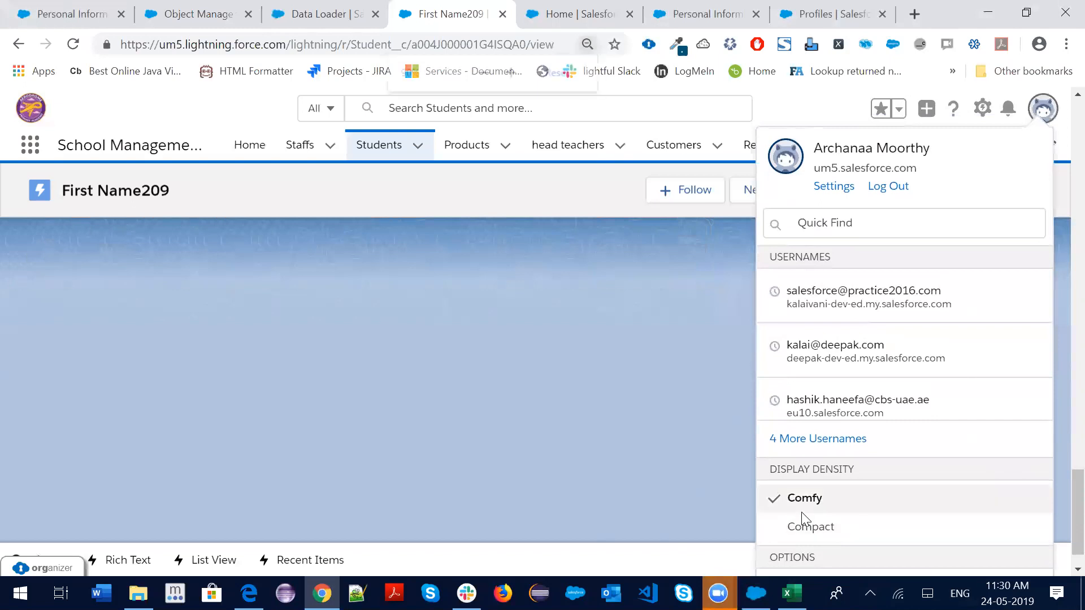
pyautogui.hotkey('ctrl', '-')
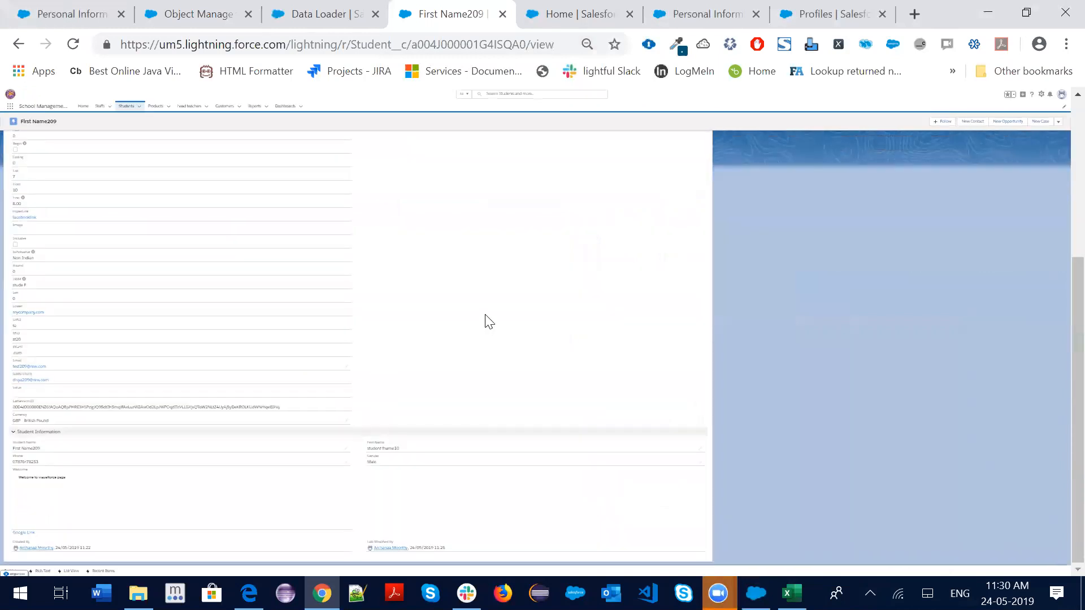
pyautogui.hotkey('ctrl', '+')
pyautogui.hotkey('ctrl', '+')
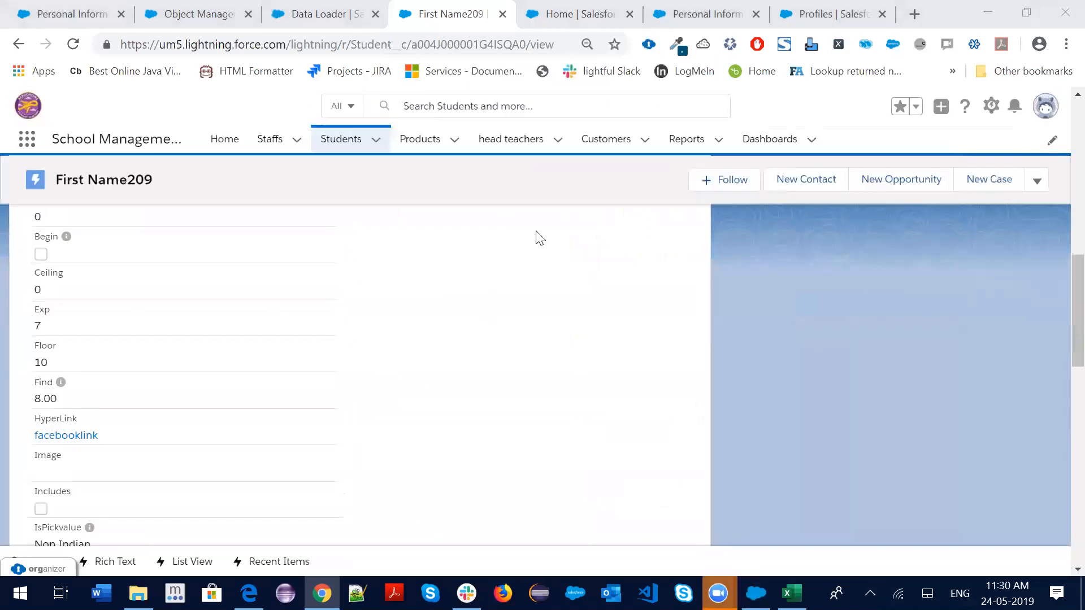
pyautogui.click(1046, 108)
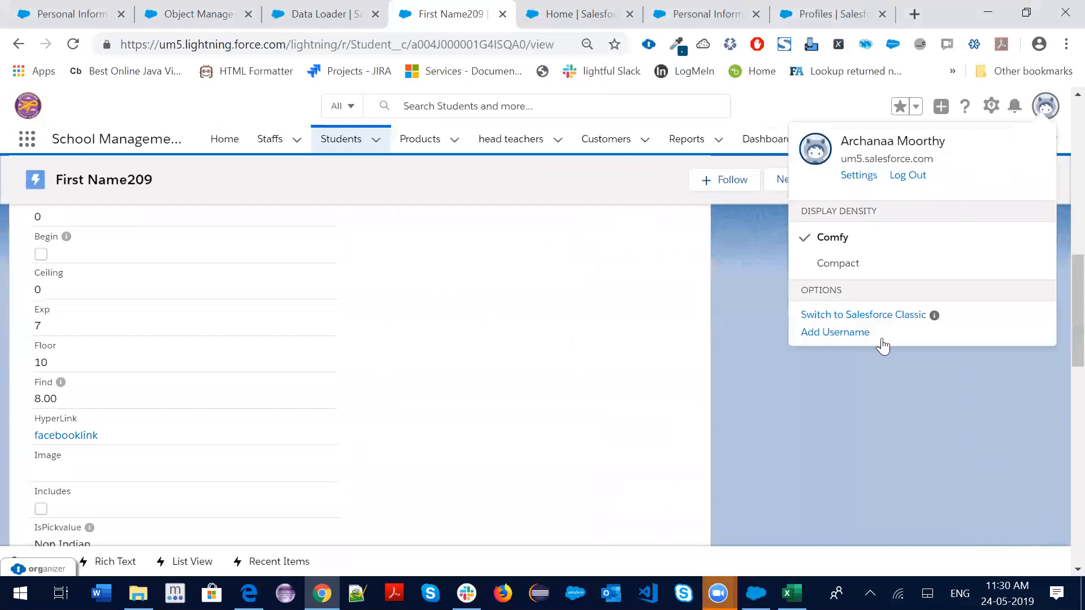
pyautogui.click(883, 315)
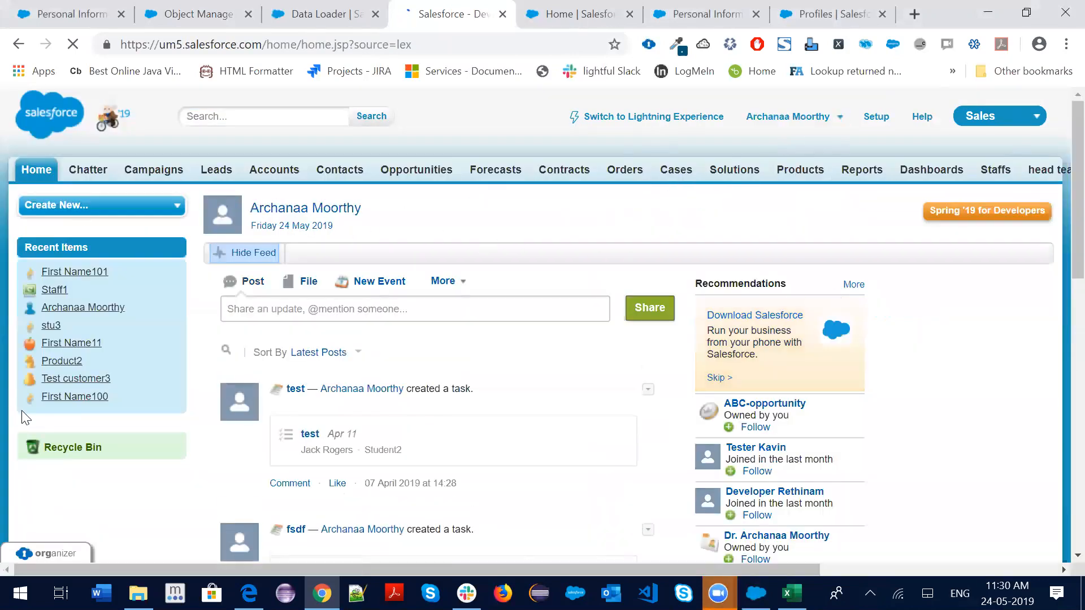
# Review deleted students First Name200–209 in the Classic Recycle Bin, then switch back to Lightning Experience
pyautogui.click(60, 451)
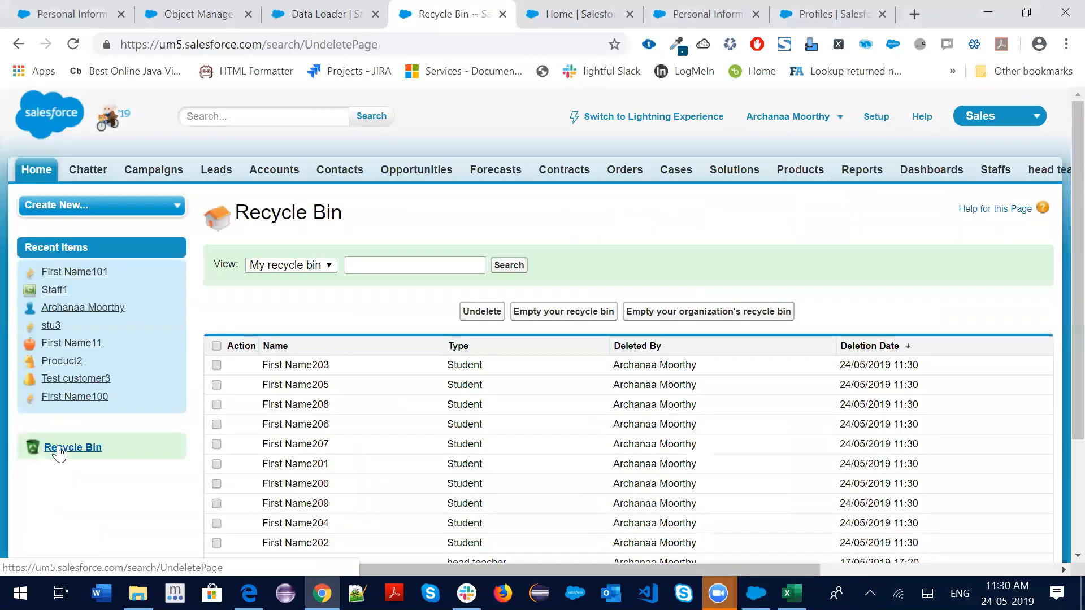
pyautogui.scroll(-3, 752, 375)
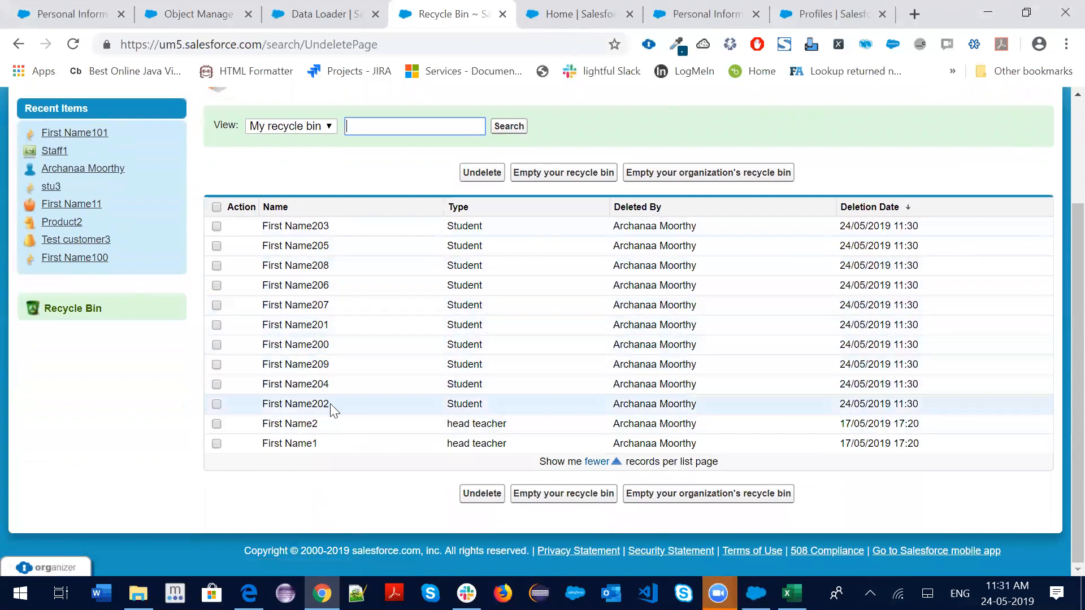
pyautogui.moveTo(334, 401); pyautogui.dragTo(270, 227)
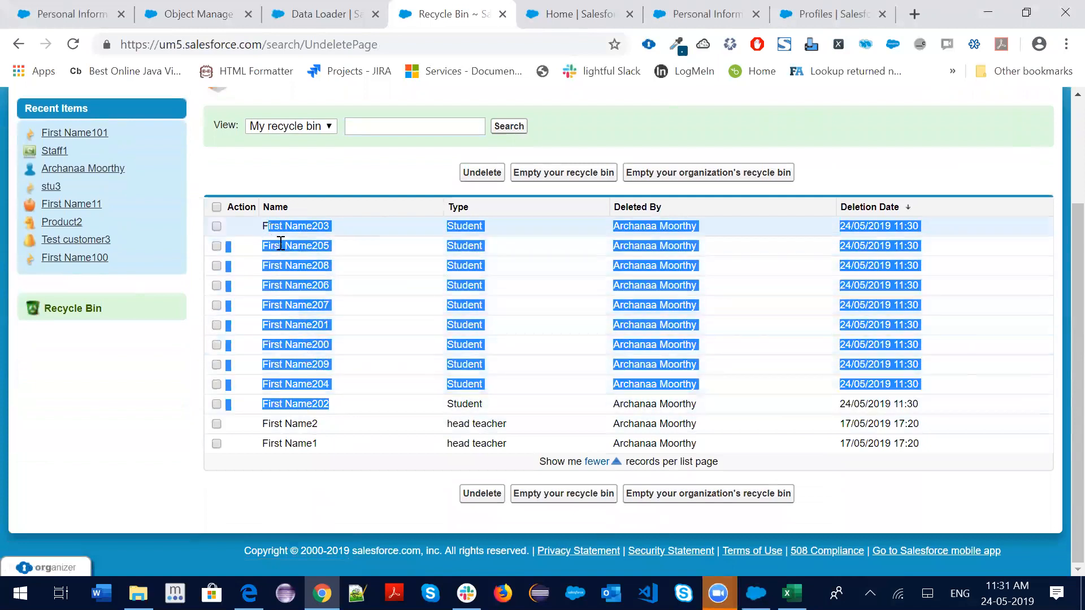
pyautogui.click(331, 499)
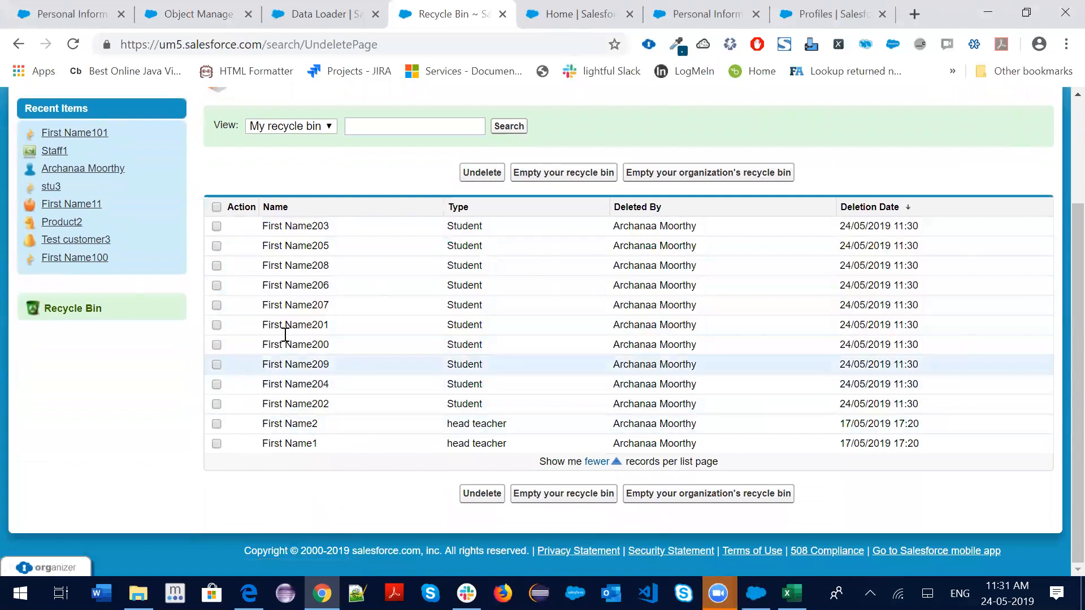
pyautogui.scroll(3, 514, 339)
pyautogui.scroll(-3, 357, 361)
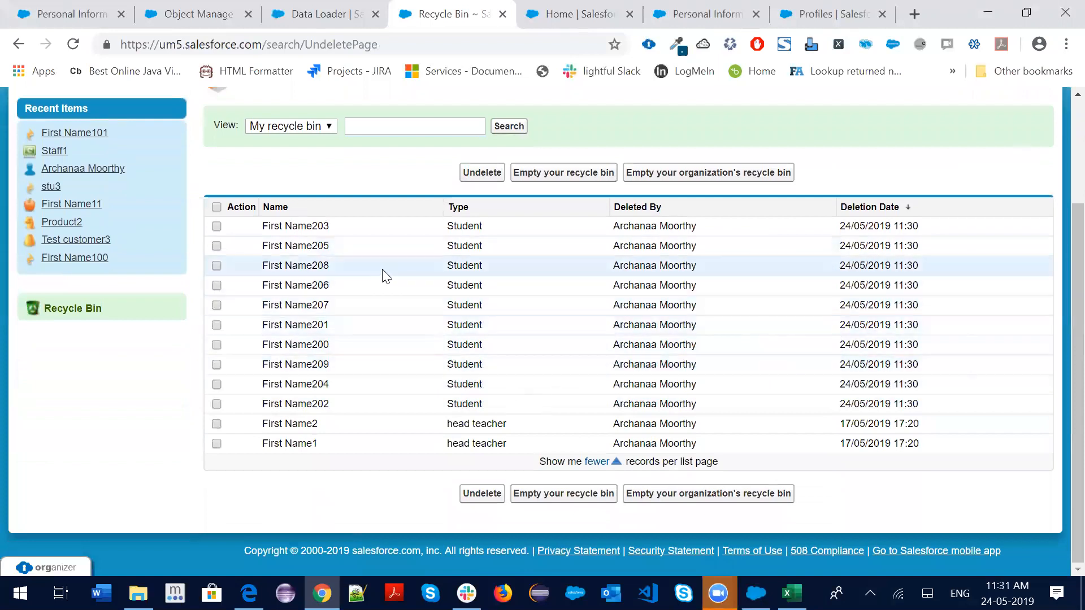
pyautogui.scroll(3, 517, 327)
pyautogui.click(622, 117)
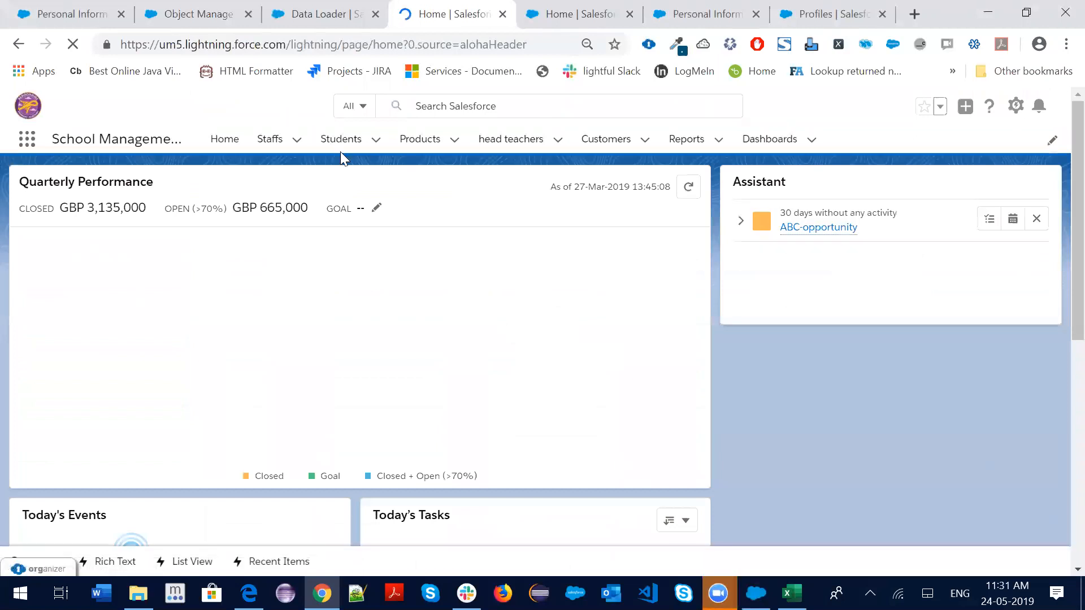
# Open the Students tab and switch the list view to All, showing 16 students
pyautogui.click(340, 143)
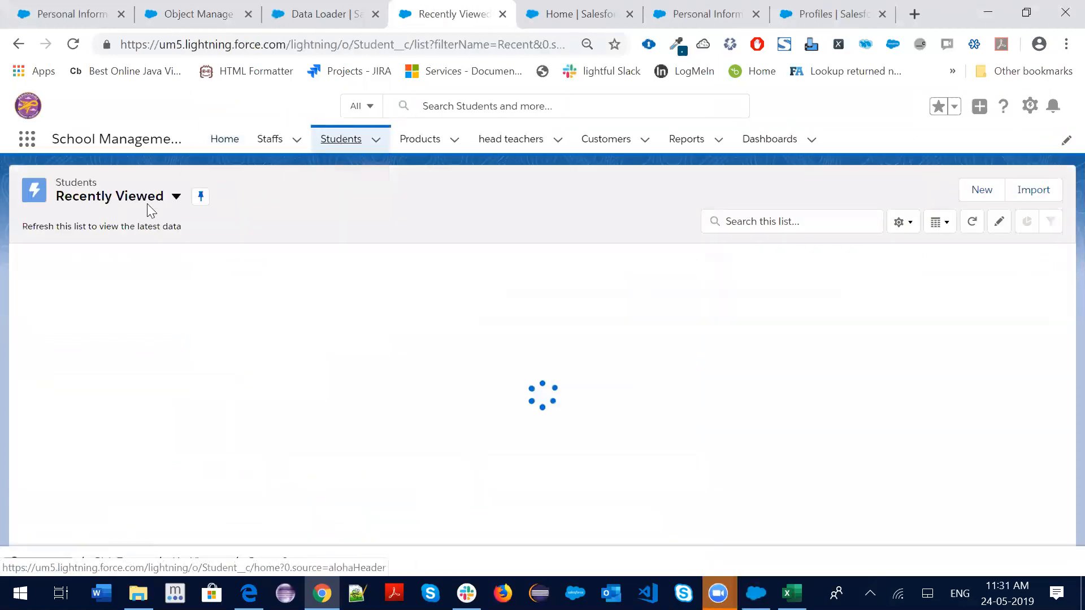
pyautogui.click(175, 198)
pyautogui.click(95, 245)
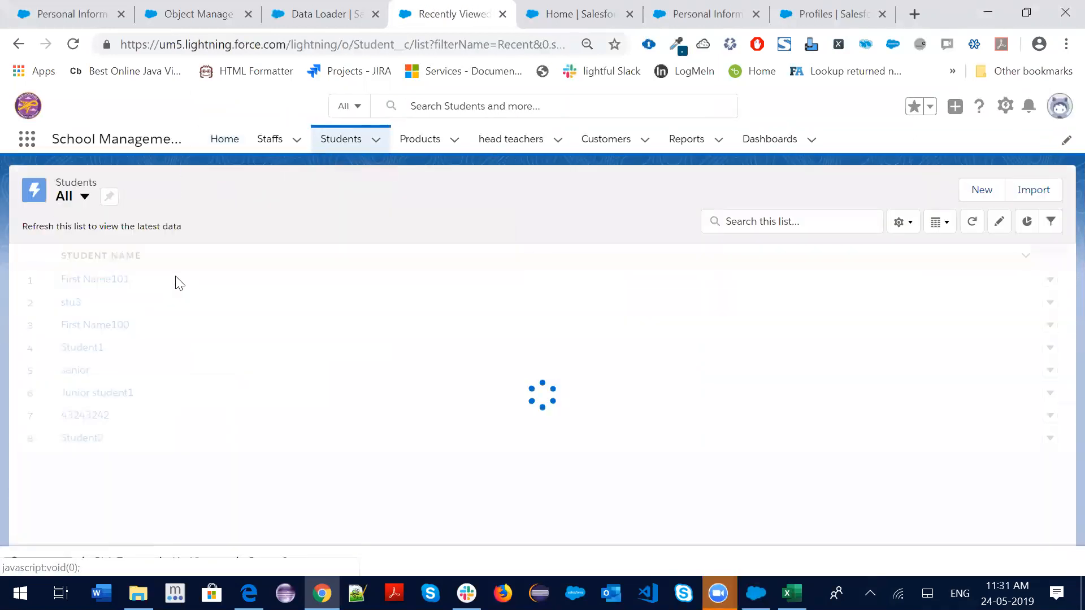
pyautogui.scroll(-3, 165, 351)
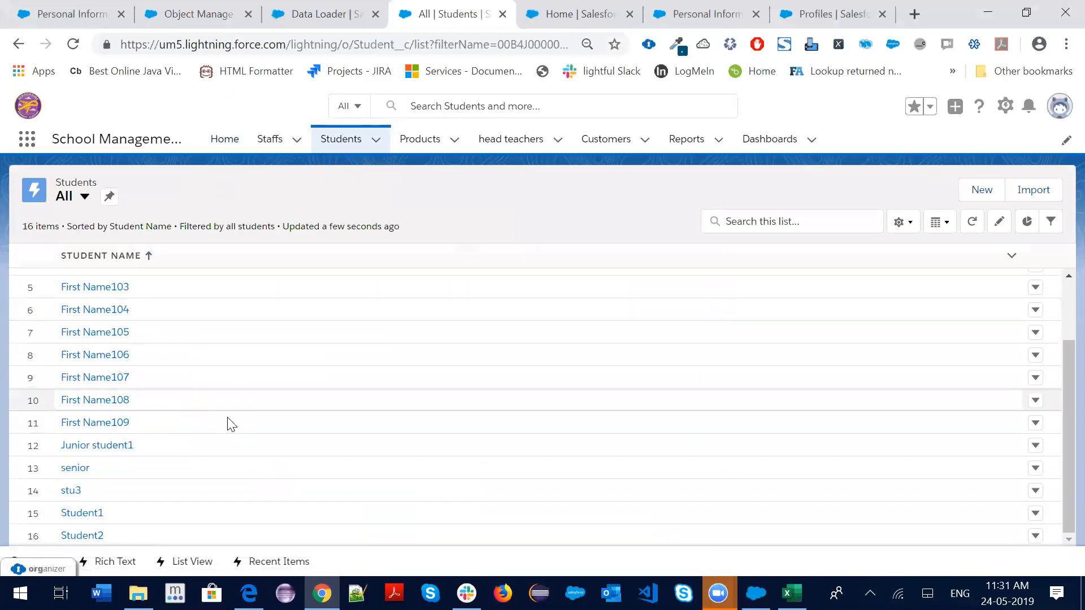
pyautogui.scroll(3, 241, 383)
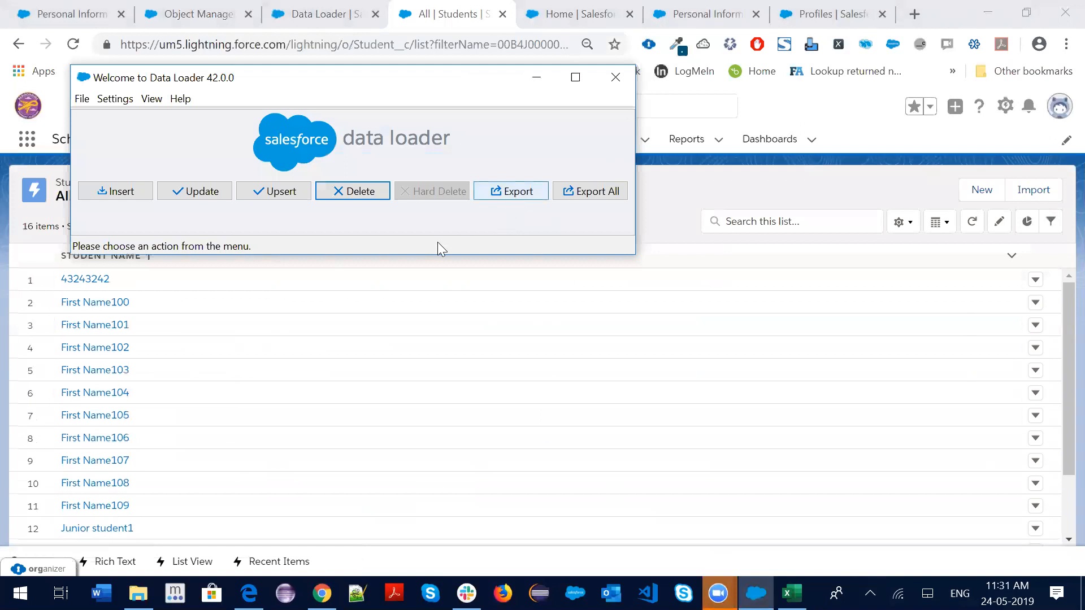
# Start a Data Loader export with Student (Student__c) as the object
pyautogui.scroll(-3, 66, 480)
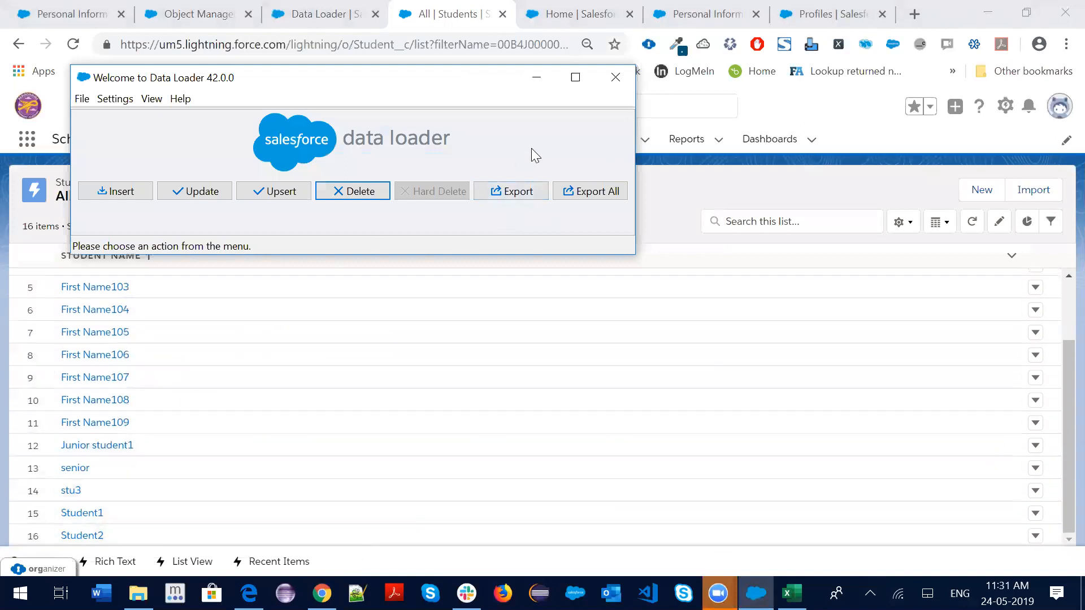
pyautogui.click(520, 191)
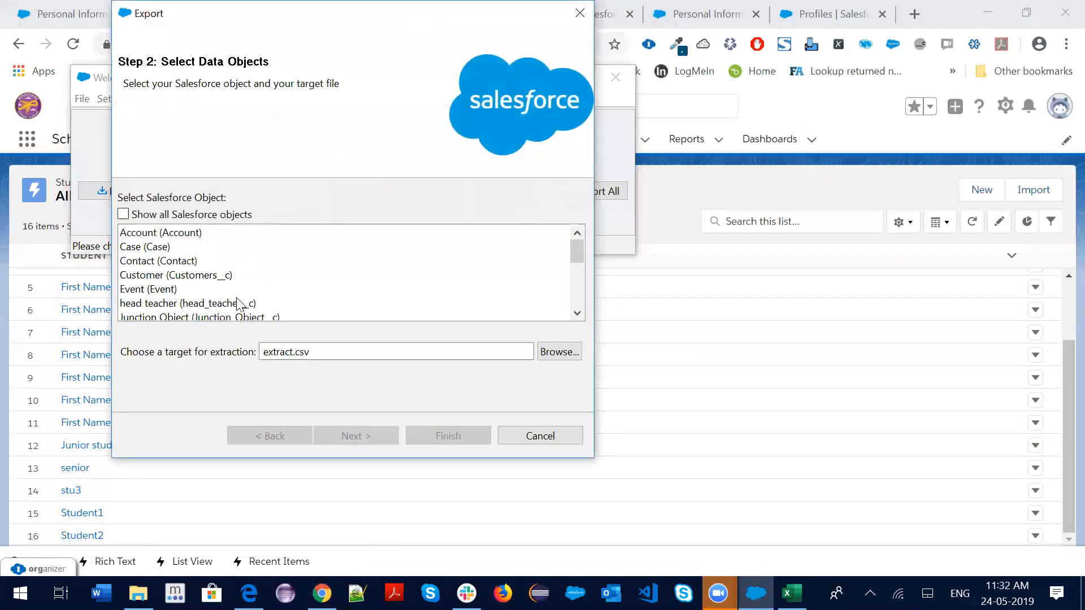
pyautogui.scroll(-3, 187, 295)
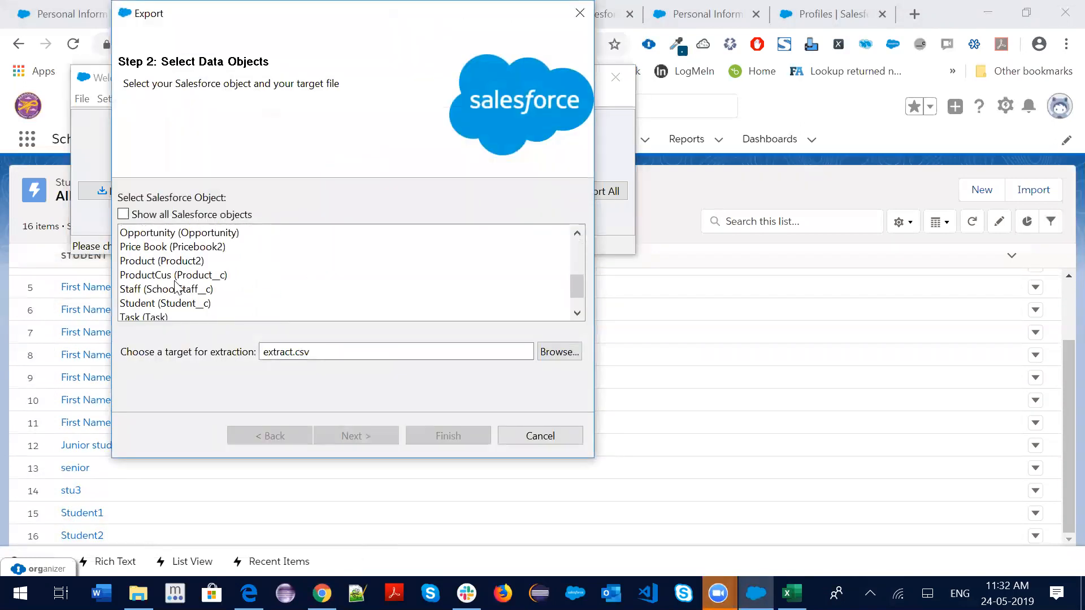
pyautogui.click(154, 304)
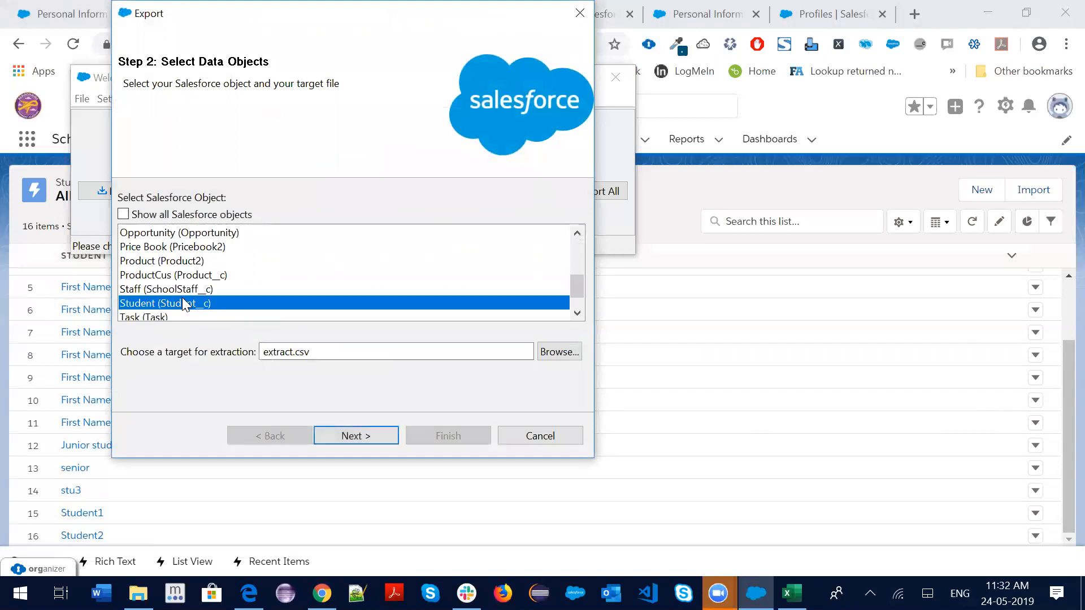
# Generate the export query with every Student__c field selected
pyautogui.click(363, 438)
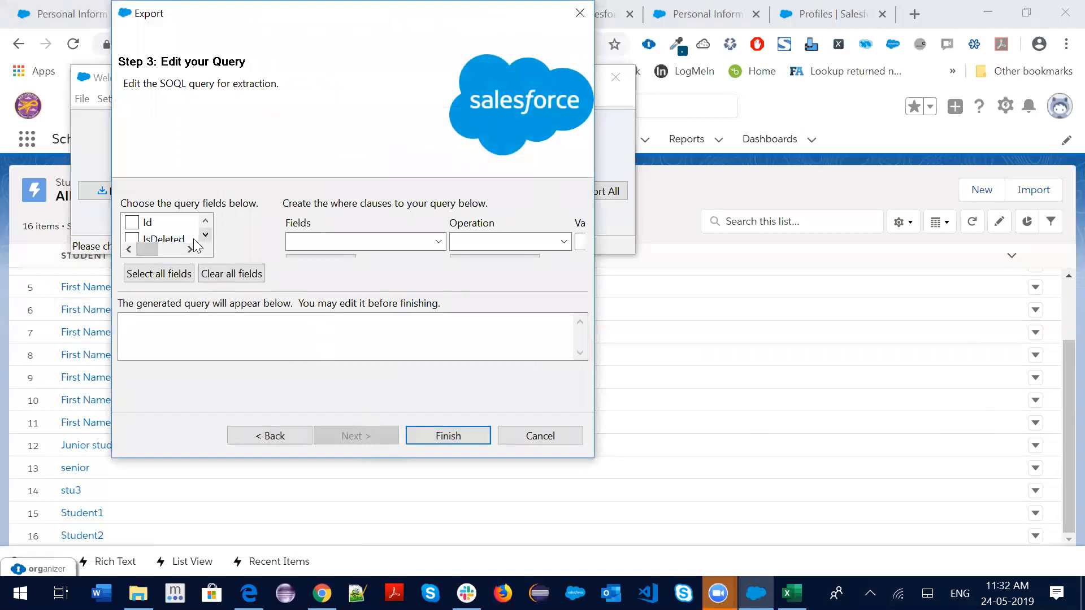
pyautogui.click(148, 273)
pyautogui.scroll(-4, 418, 335)
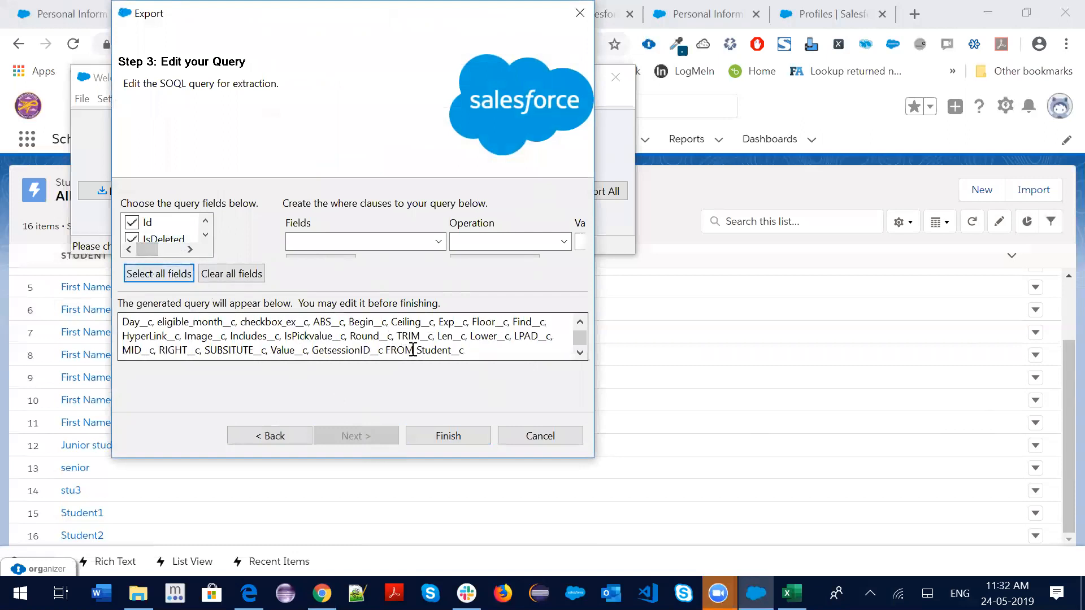
pyautogui.scroll(5, 413, 346)
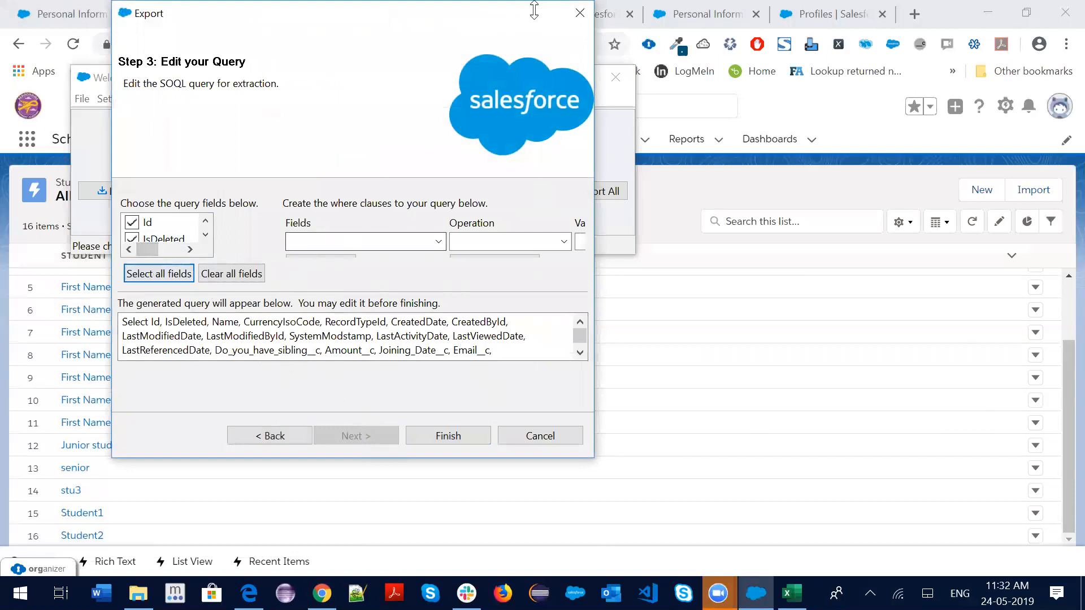
pyautogui.click(407, 493)
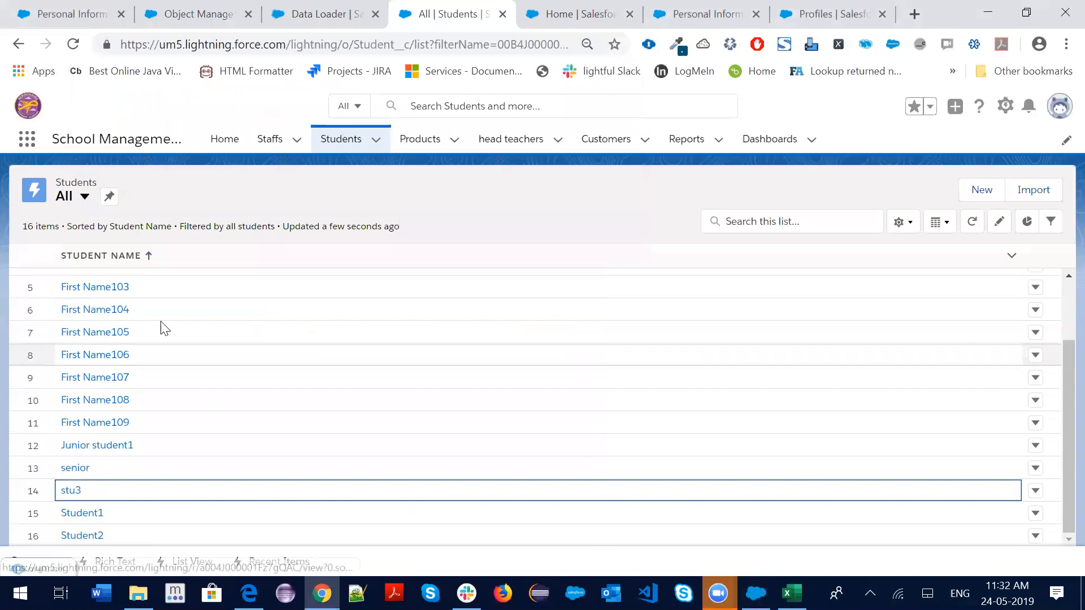
# Open the Staff1 record and review the students in its Related list
pyautogui.scroll(2, 162, 328)
pyautogui.click(270, 139)
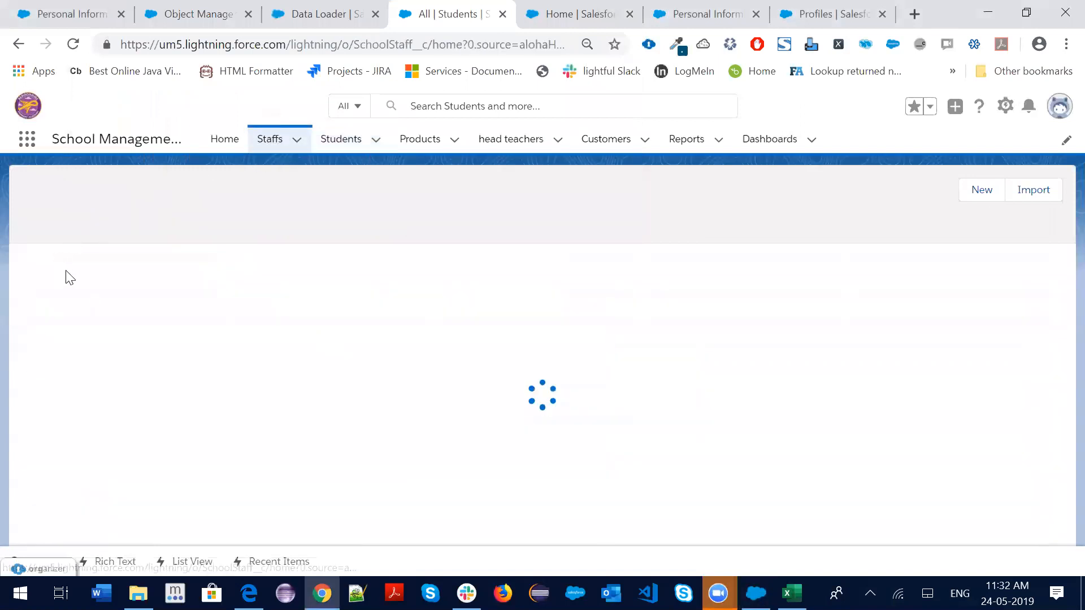
pyautogui.click(92, 281)
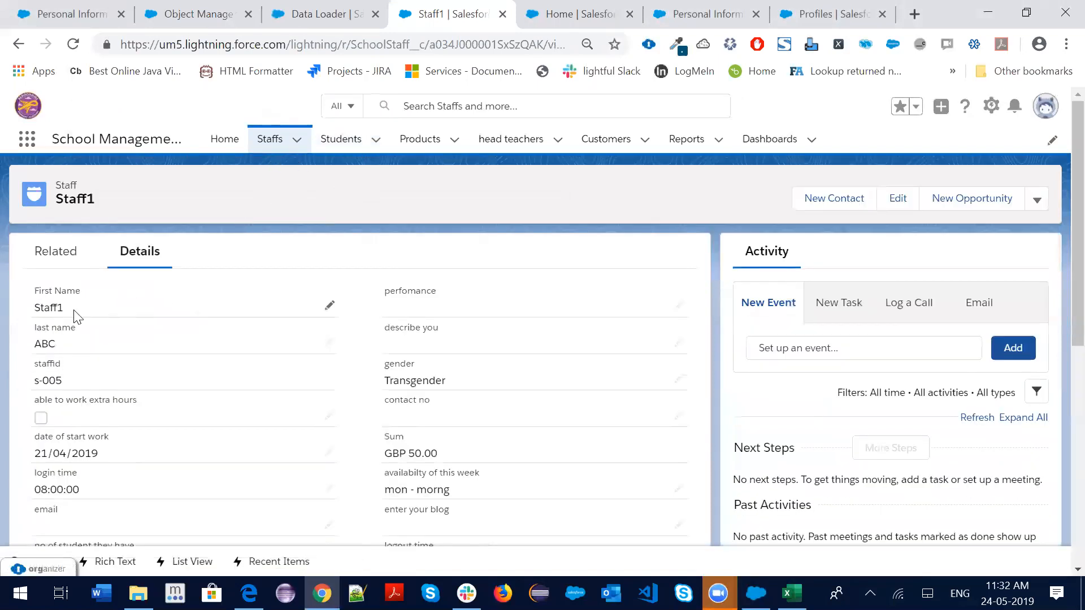
pyautogui.click(52, 263)
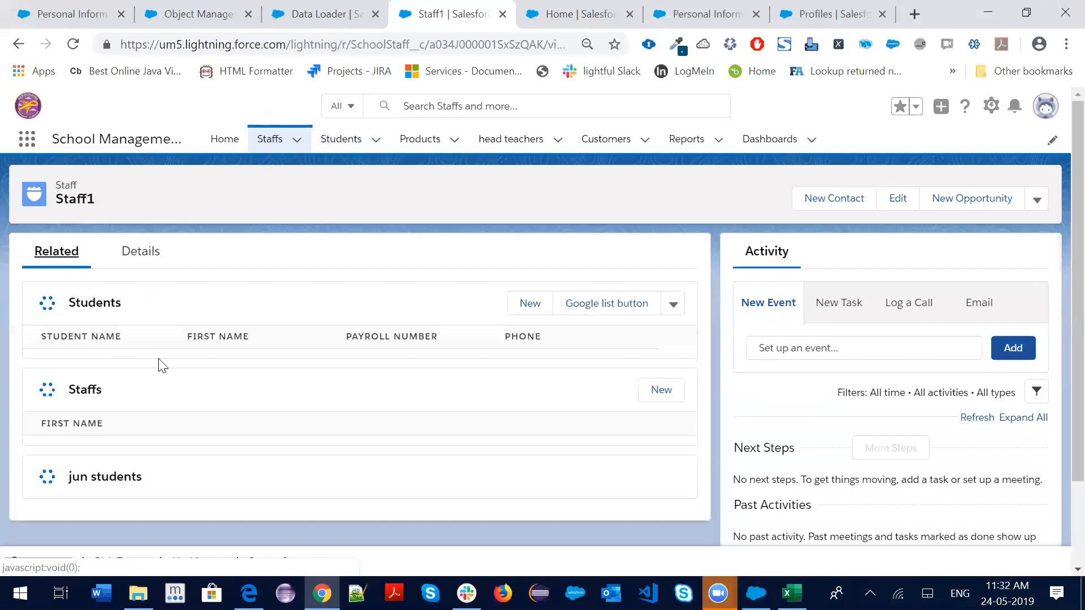
pyautogui.click(347, 464)
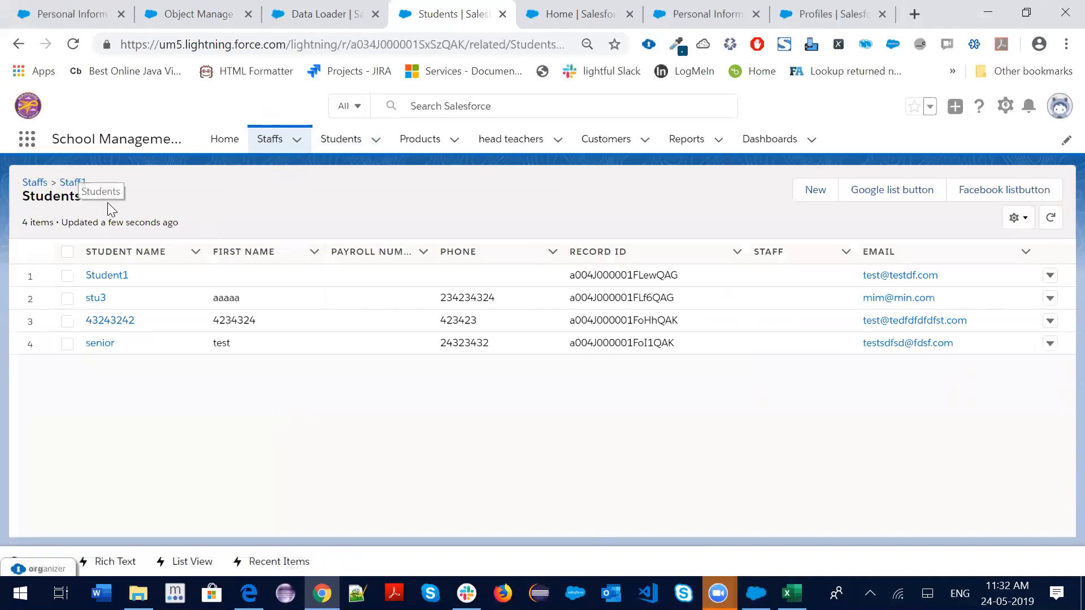
pyautogui.moveTo(124, 352); pyautogui.dragTo(78, 278)
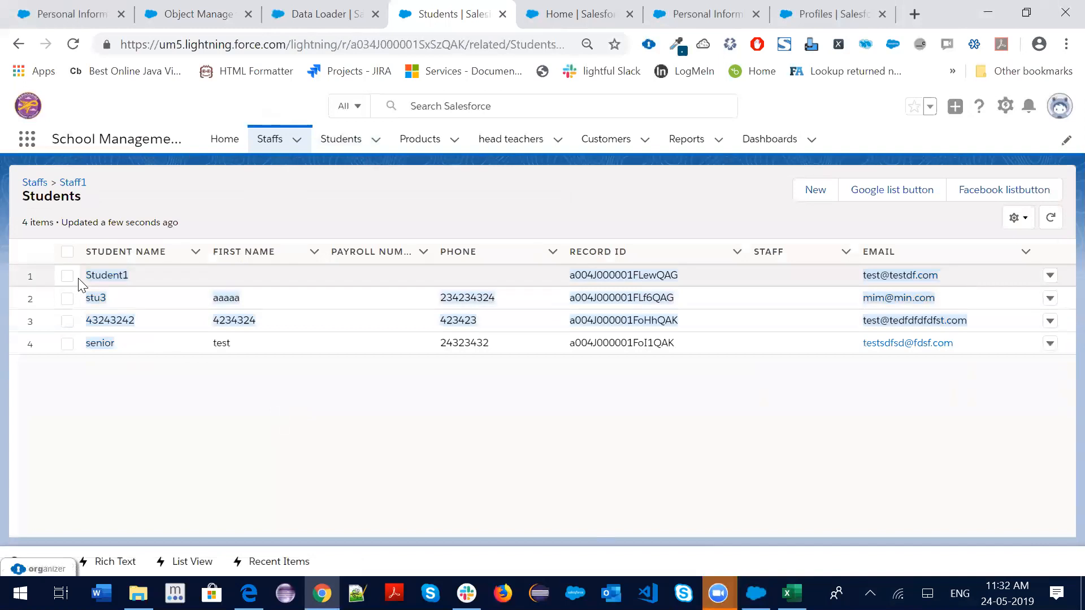
pyautogui.click(164, 431)
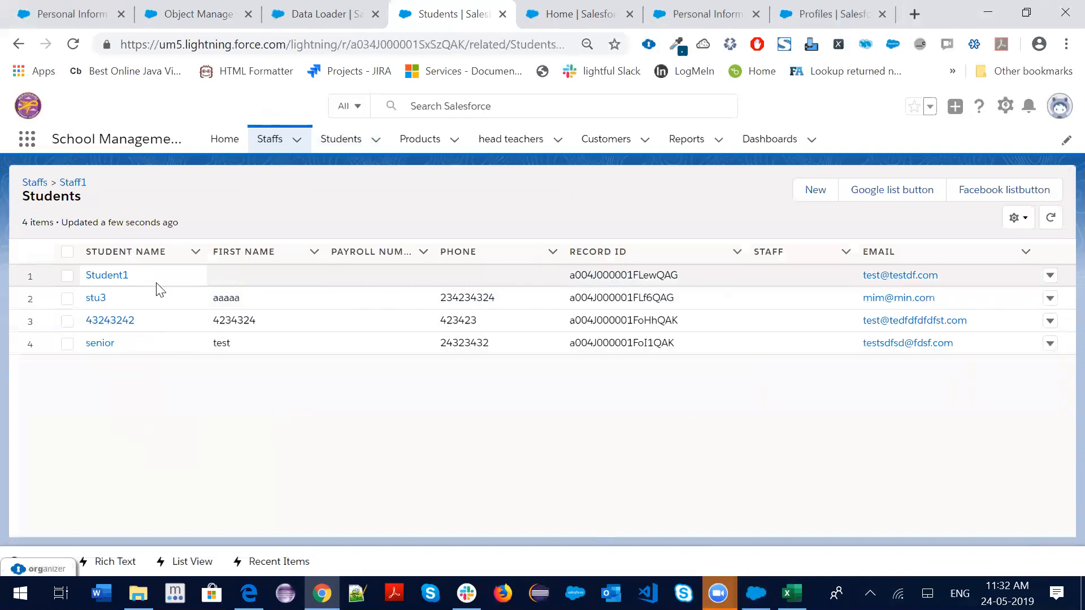
# Reopen Staff1, copy its record ID from the page address, and return to Data Loader
pyautogui.click(265, 141)
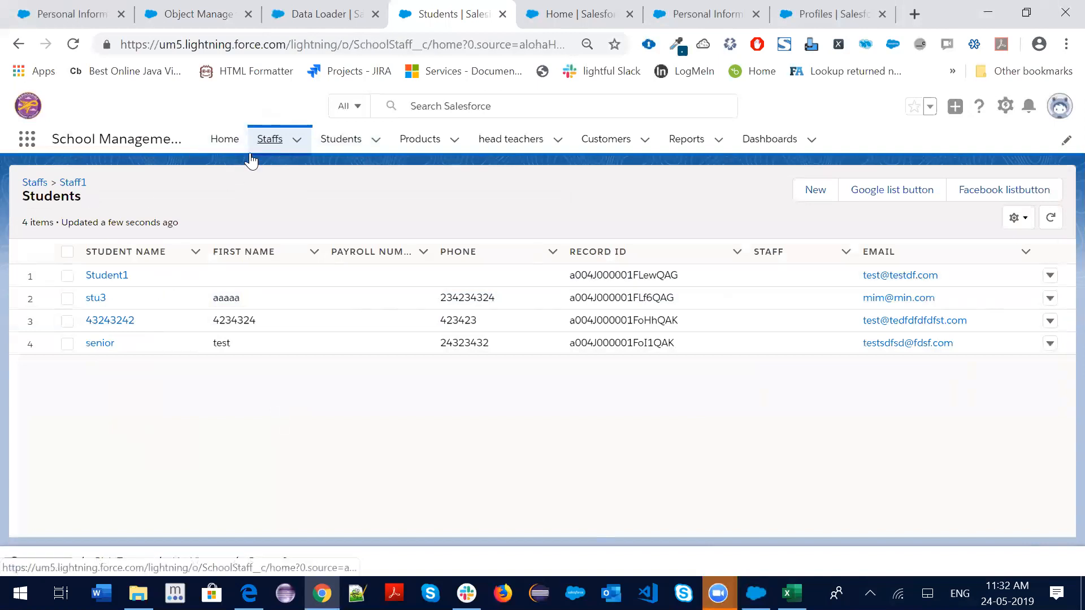
pyautogui.click(100, 279)
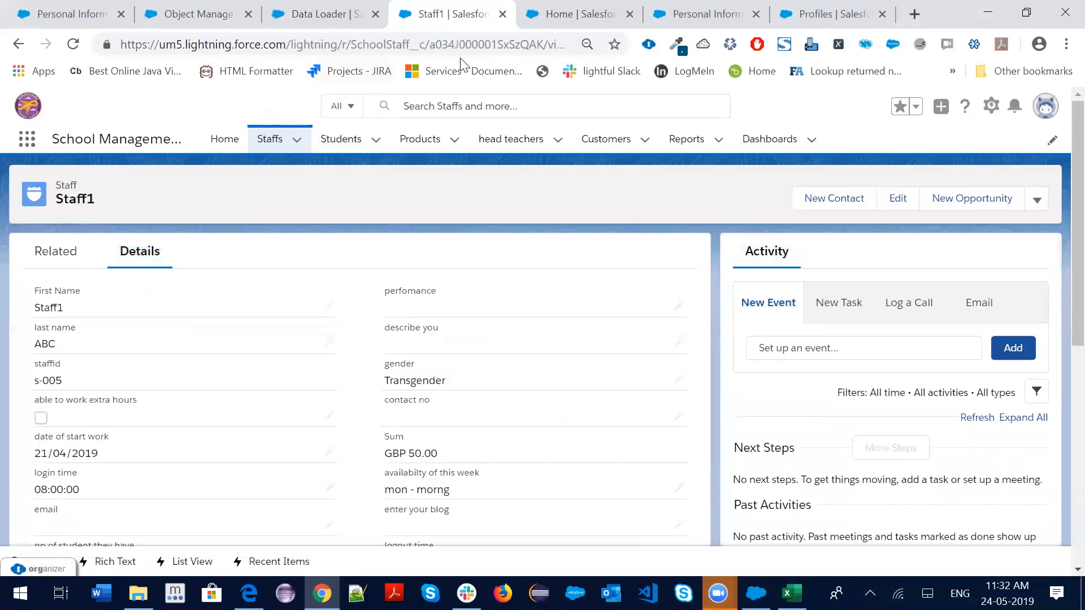
pyautogui.doubleClick(492, 47)
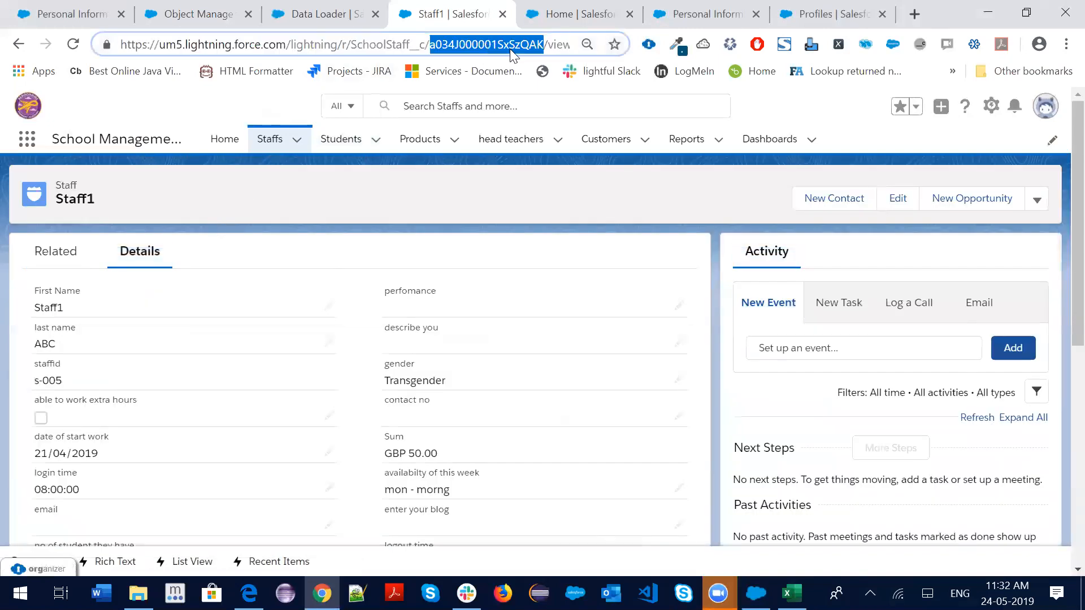
pyautogui.hotkey('alt', 'Tab')
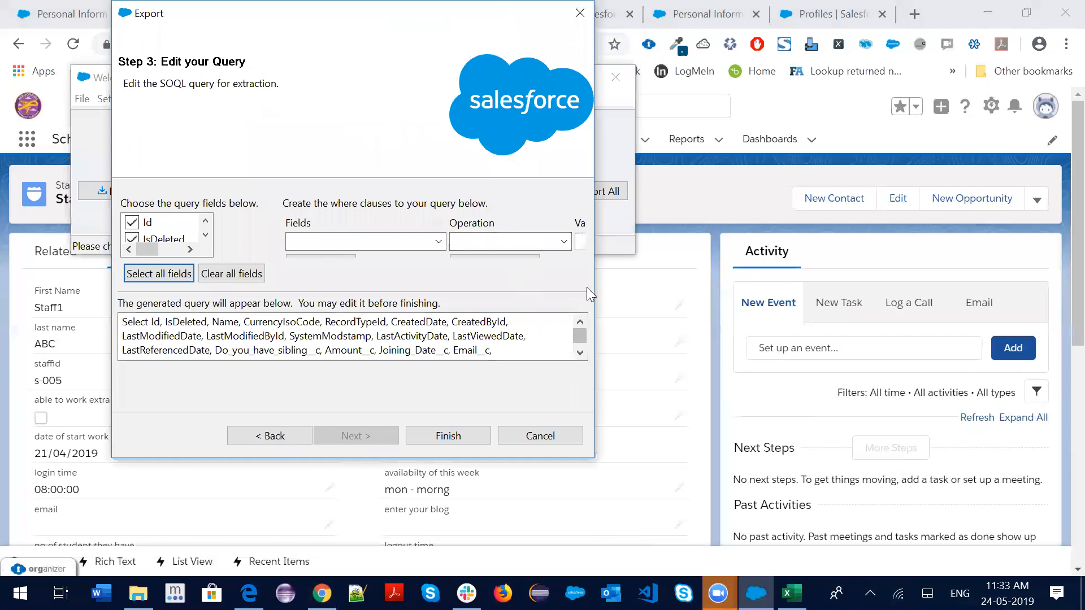
# Add a where-clause row: SchoolStaff__c equals the Staff1 record ID
pyautogui.moveTo(595, 280); pyautogui.dragTo(876, 279)
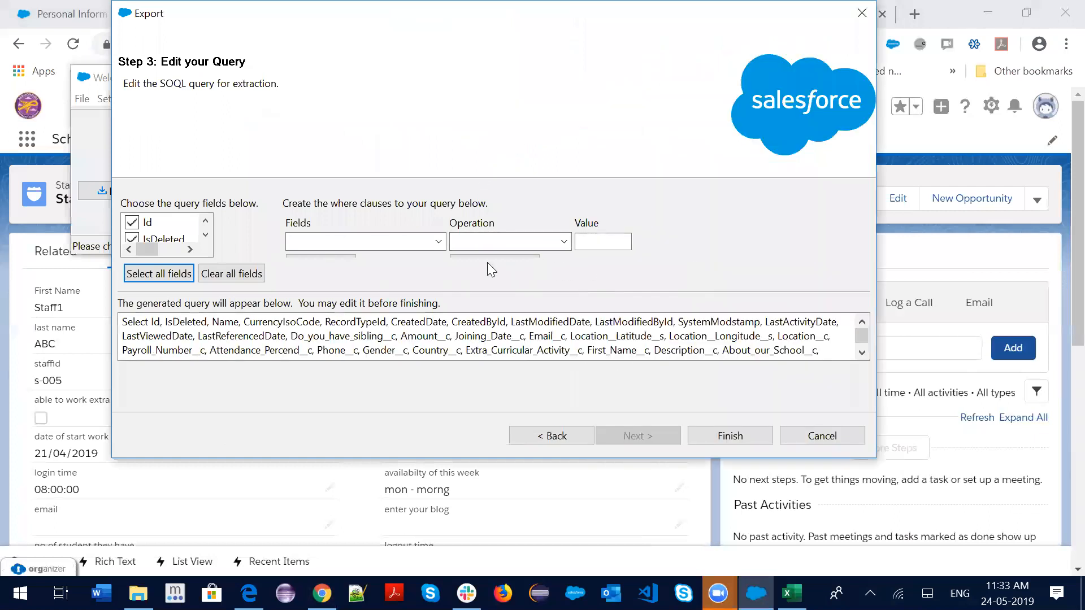
pyautogui.click(438, 242)
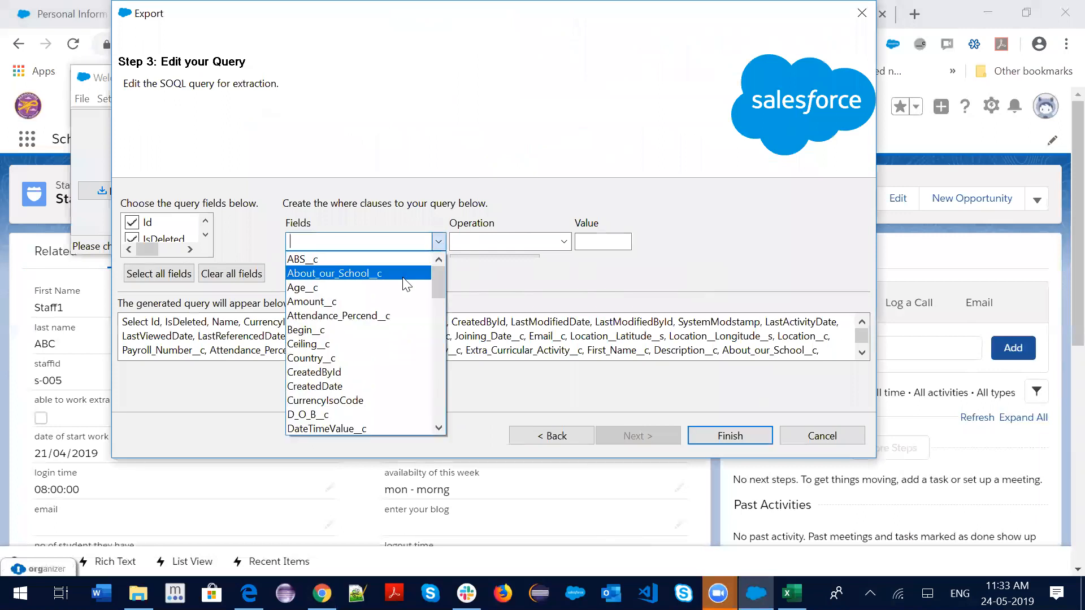
pyautogui.write('s')
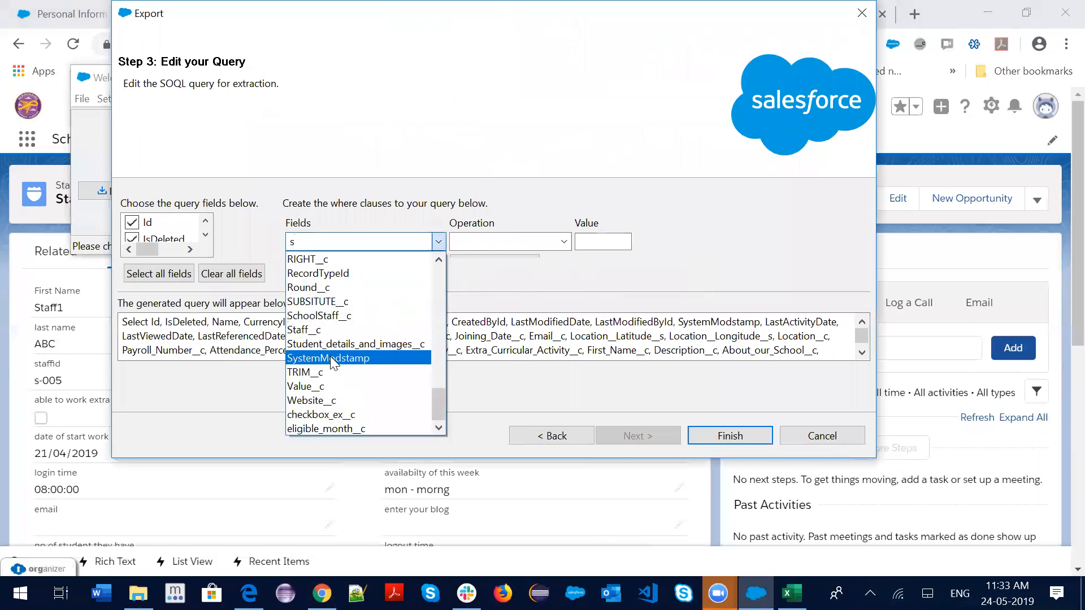
pyautogui.click(325, 317)
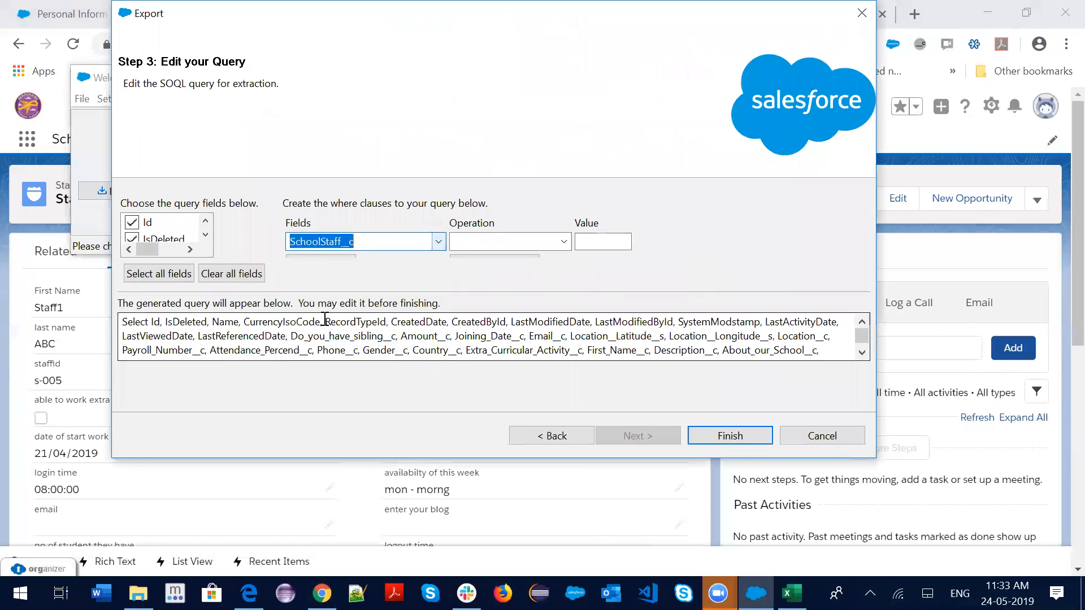
pyautogui.click(480, 235)
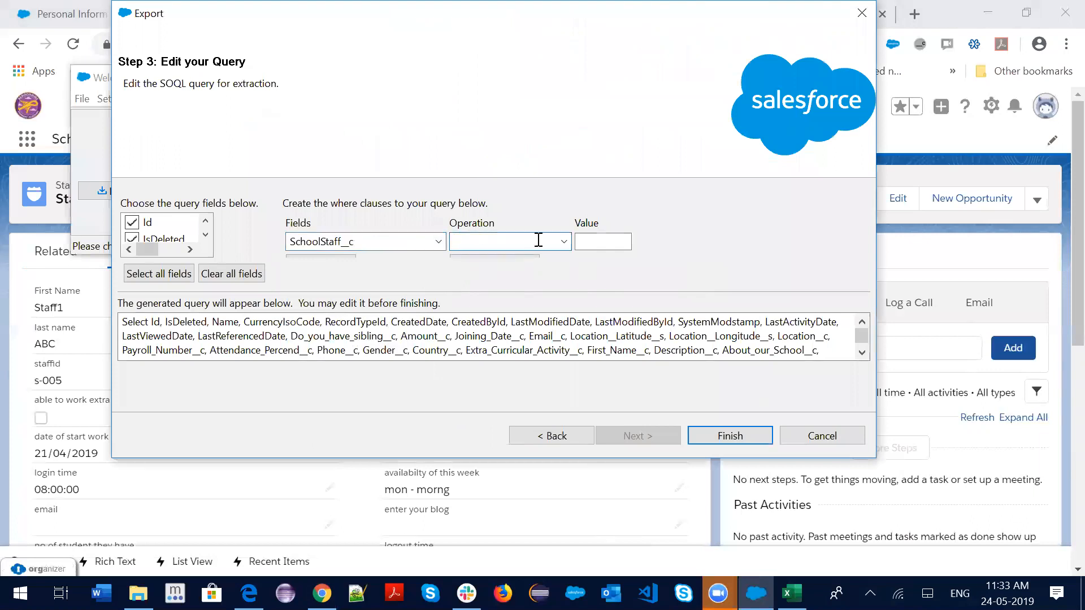
pyautogui.click(561, 242)
pyautogui.click(485, 258)
pyautogui.click(595, 245)
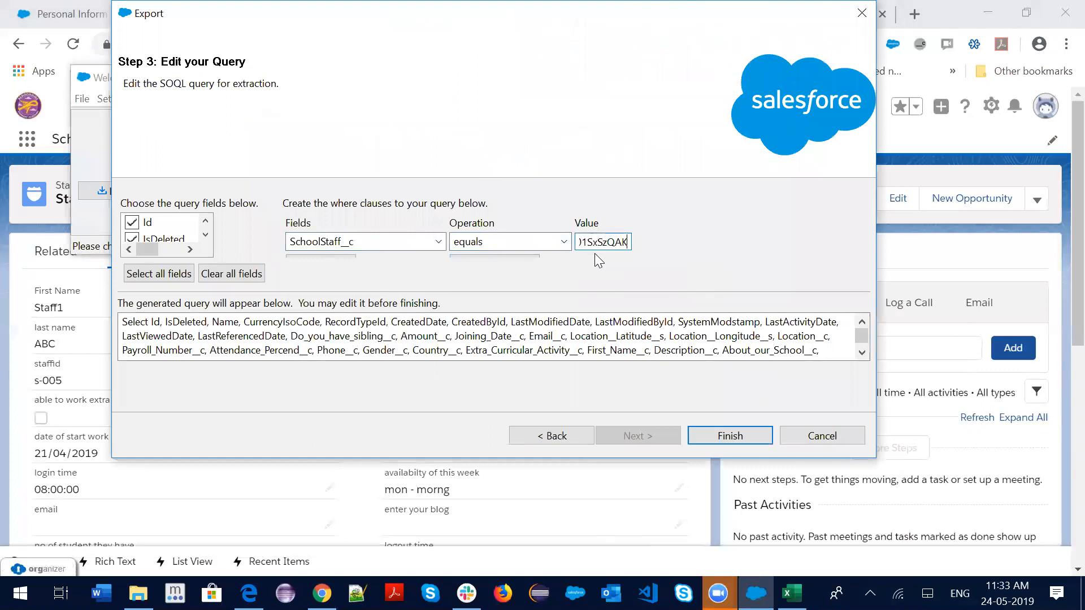
pyautogui.click(516, 255)
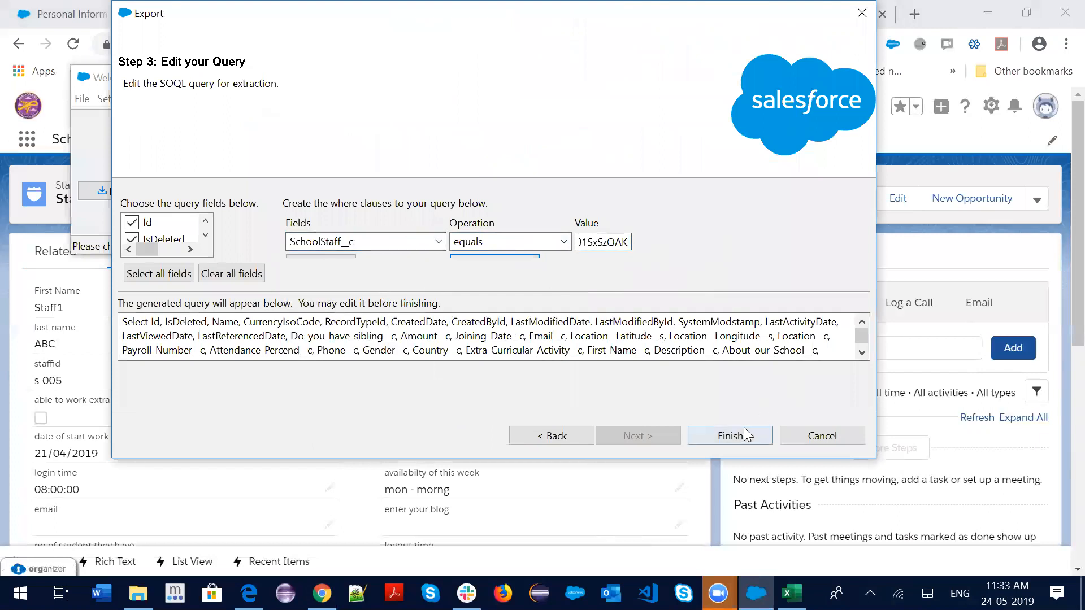
# Attempt to finish the export, dismiss the file creation error, and inspect the filter value
pyautogui.click(728, 437)
pyautogui.click(605, 354)
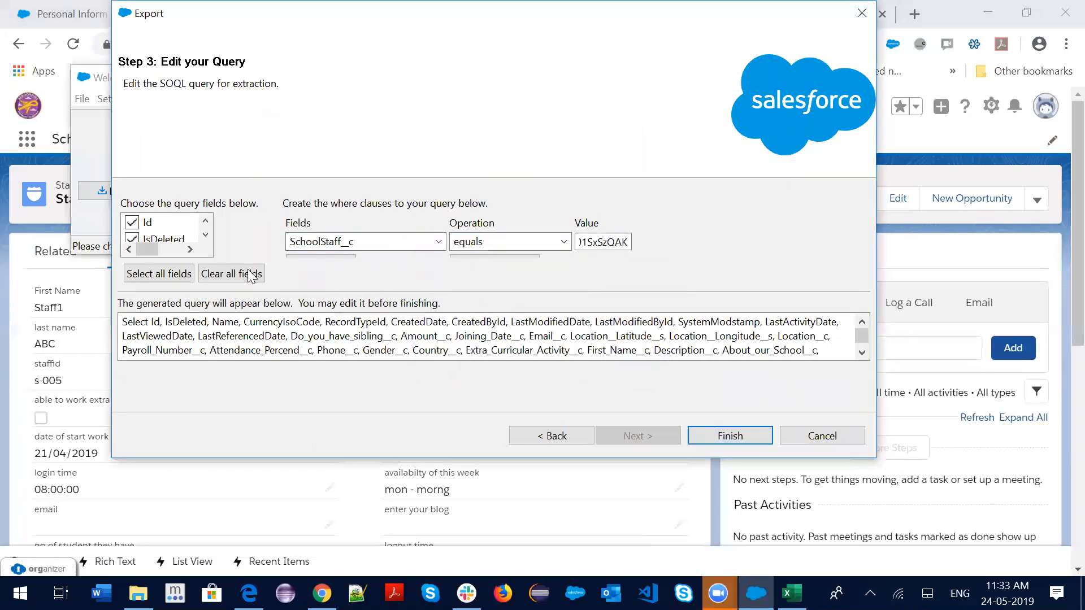
pyautogui.scroll(-5, 604, 485)
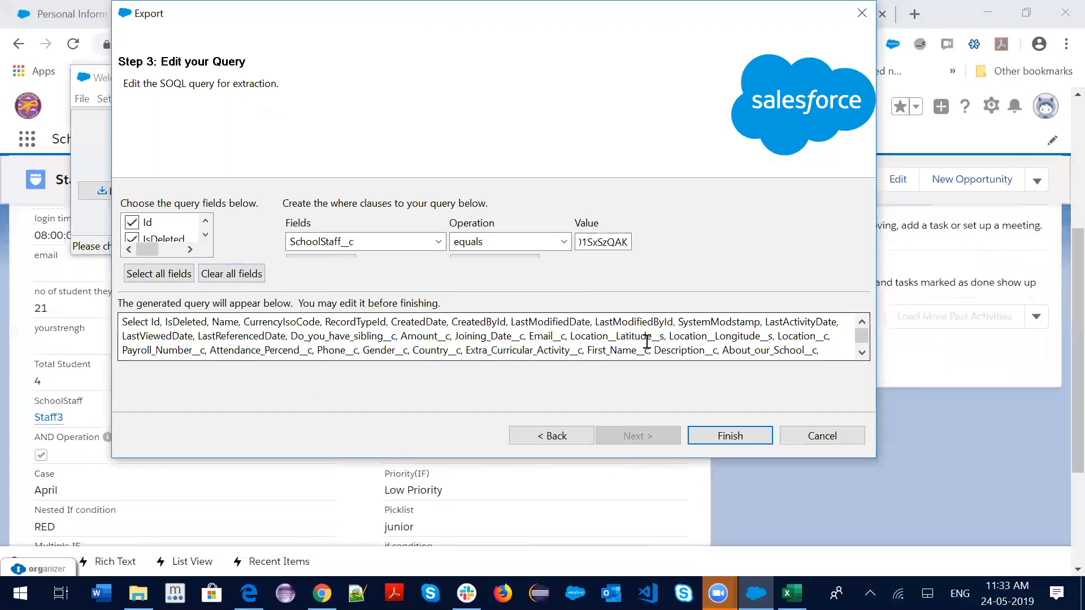
pyautogui.moveTo(601, 242); pyautogui.dragTo(609, 242)
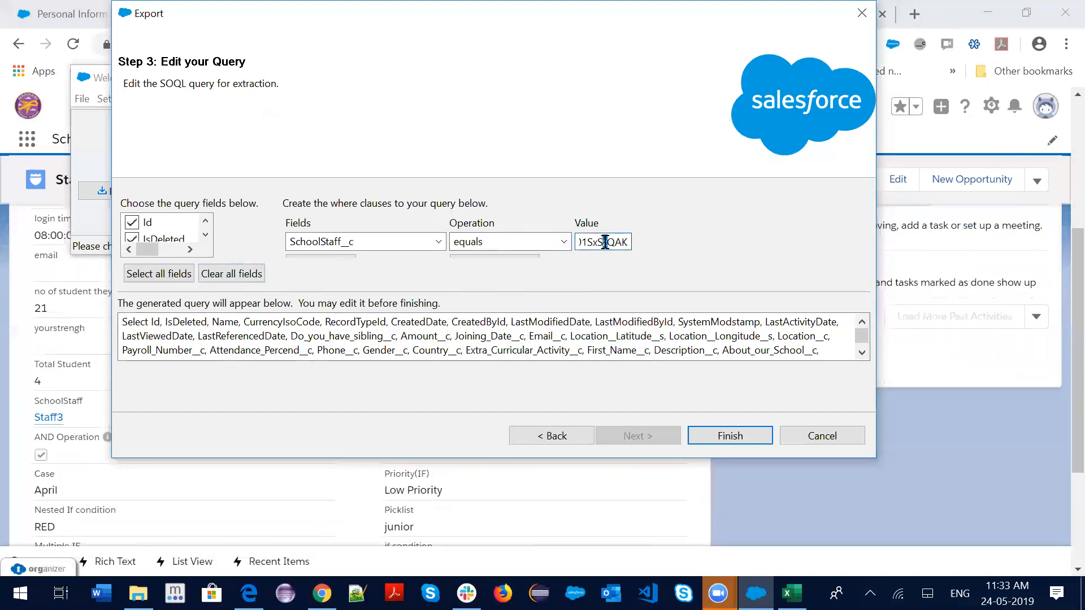
# Reselect SchoolStaff__c and equals, then delete the old filter value
pyautogui.click(402, 243)
pyautogui.click(439, 241)
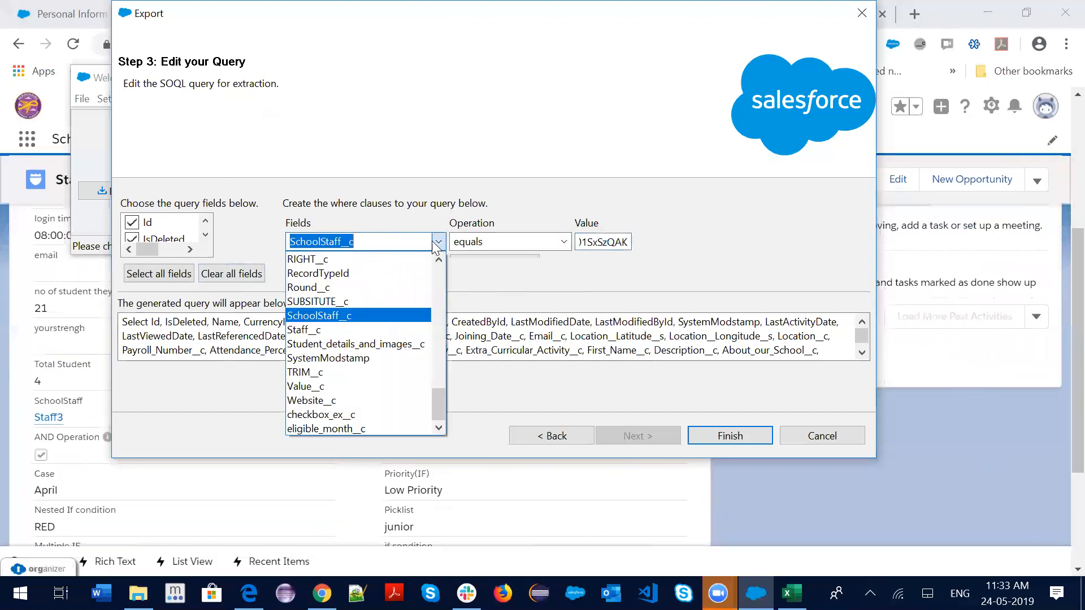
pyautogui.click(335, 316)
pyautogui.click(528, 243)
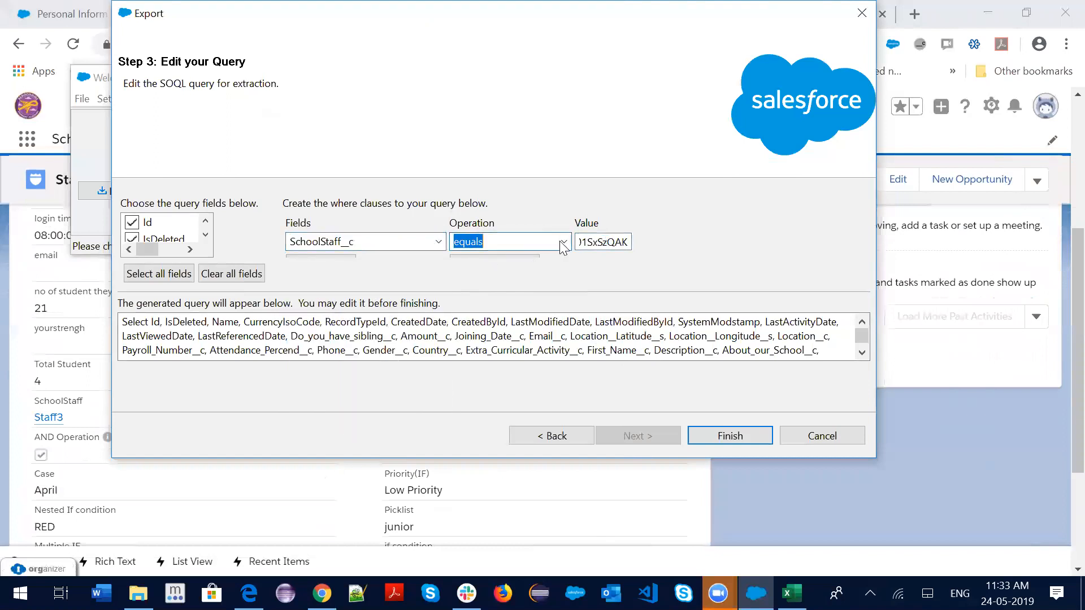
pyautogui.click(564, 243)
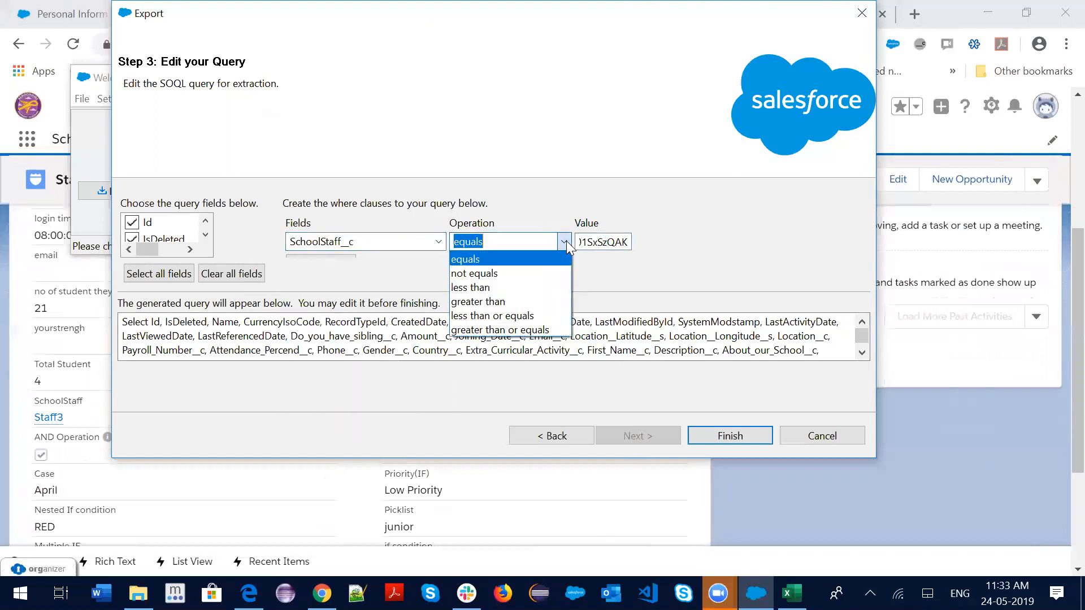
pyautogui.click(599, 243)
pyautogui.press('BackSpace')
pyautogui.doubleClick(602, 241)
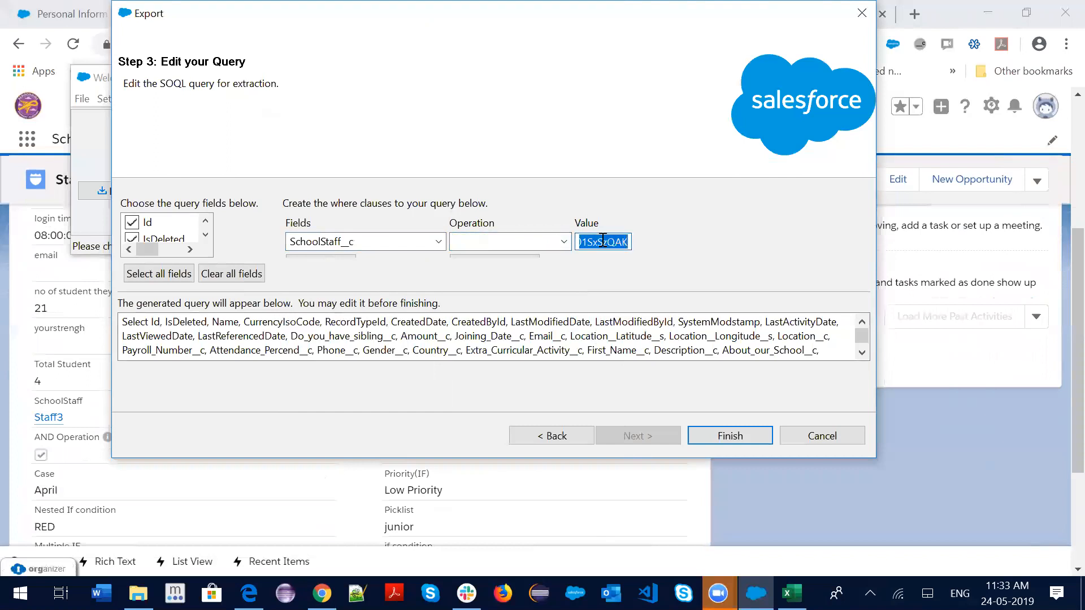
pyautogui.press('BackSpace')
# Copy the Staff1 record ID again, paste it as the filter value, and set equals
pyautogui.hotkey('alt', 'Tab')
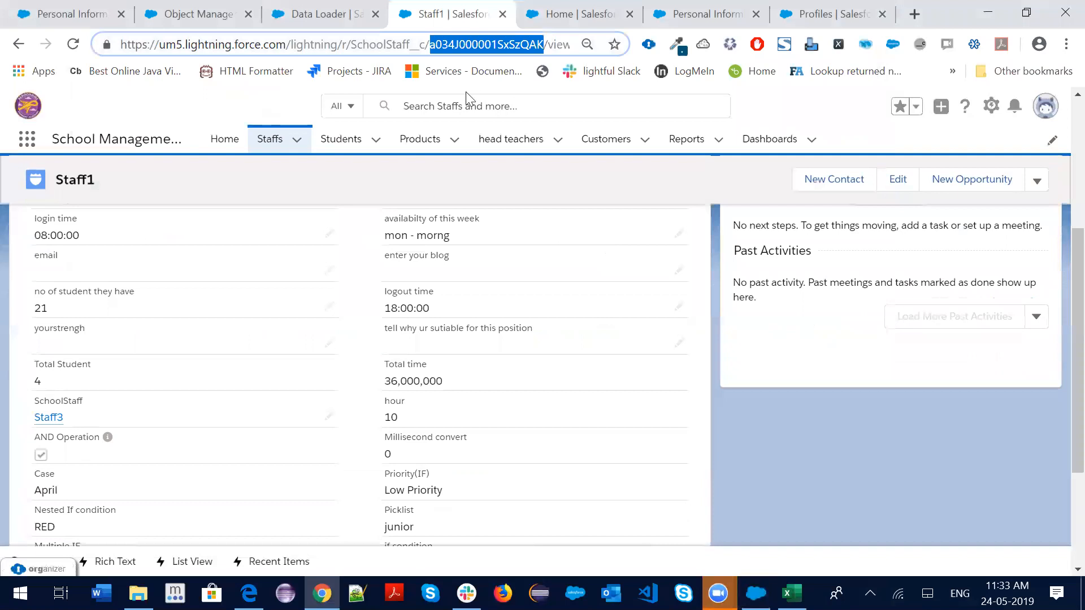
pyautogui.rightClick(476, 47)
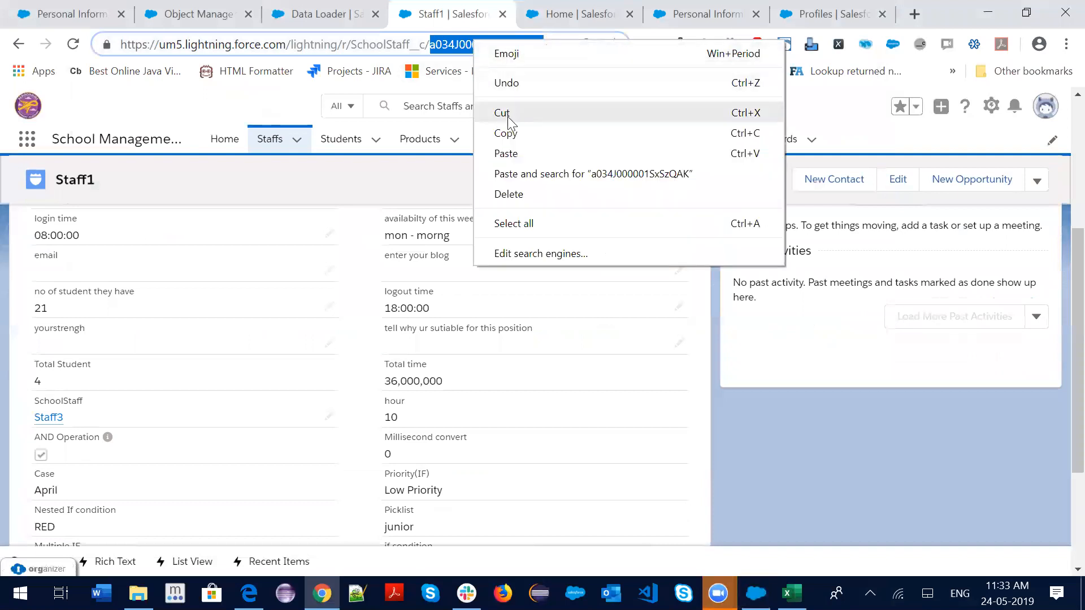
pyautogui.click(510, 136)
pyautogui.hotkey('alt', 'Tab')
pyautogui.hotkey('ctrl', 'v')
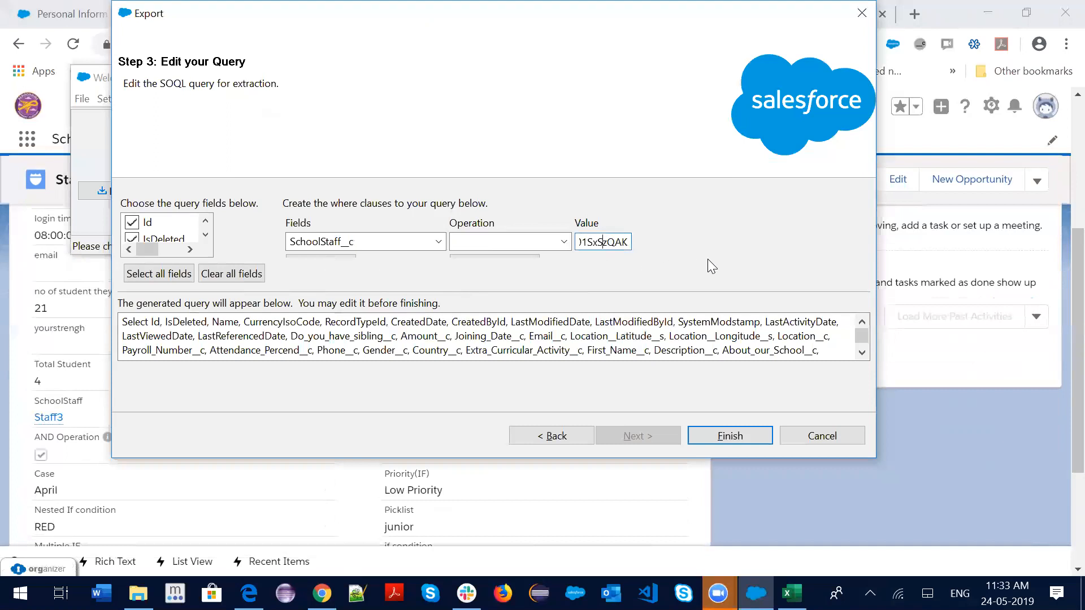
pyautogui.press('Home')
pyautogui.click(563, 242)
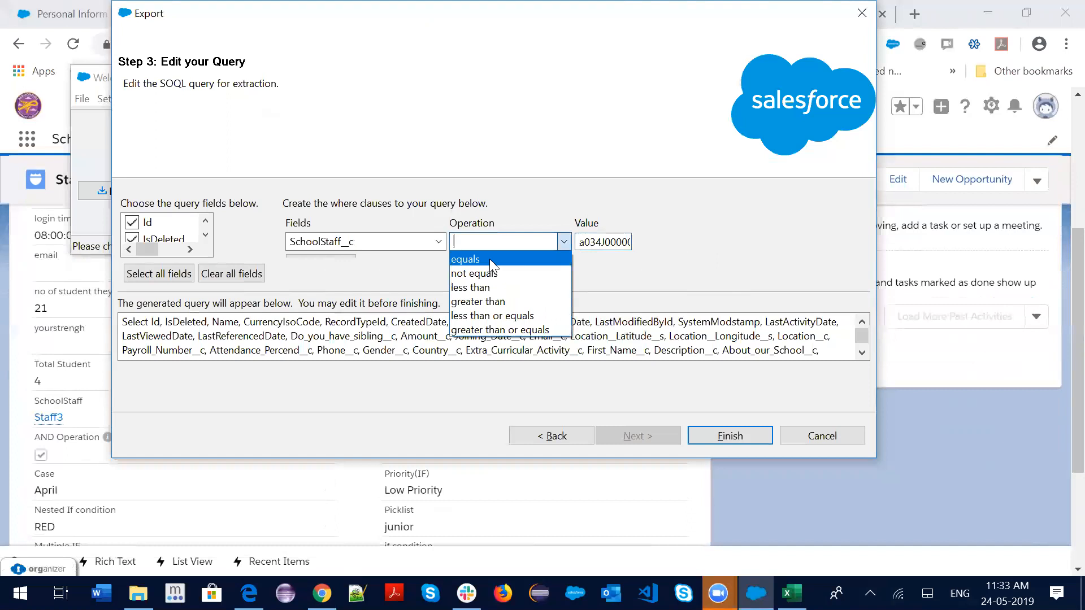
pyautogui.click(470, 261)
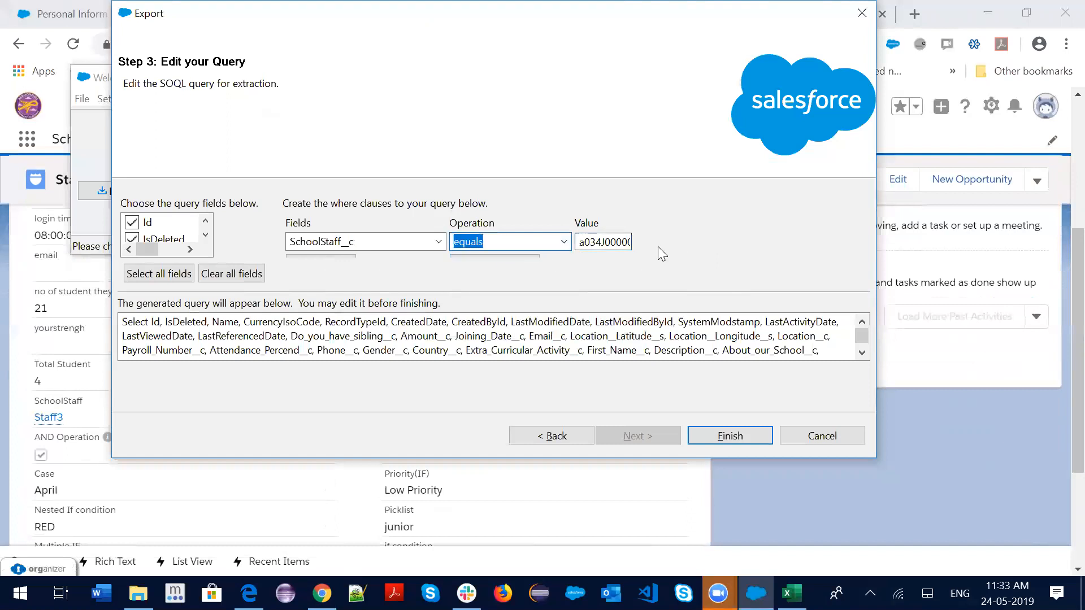
# Retry Finish, close the file creation error, and go back to the Student (Student__c) / extract.csv step
pyautogui.click(736, 438)
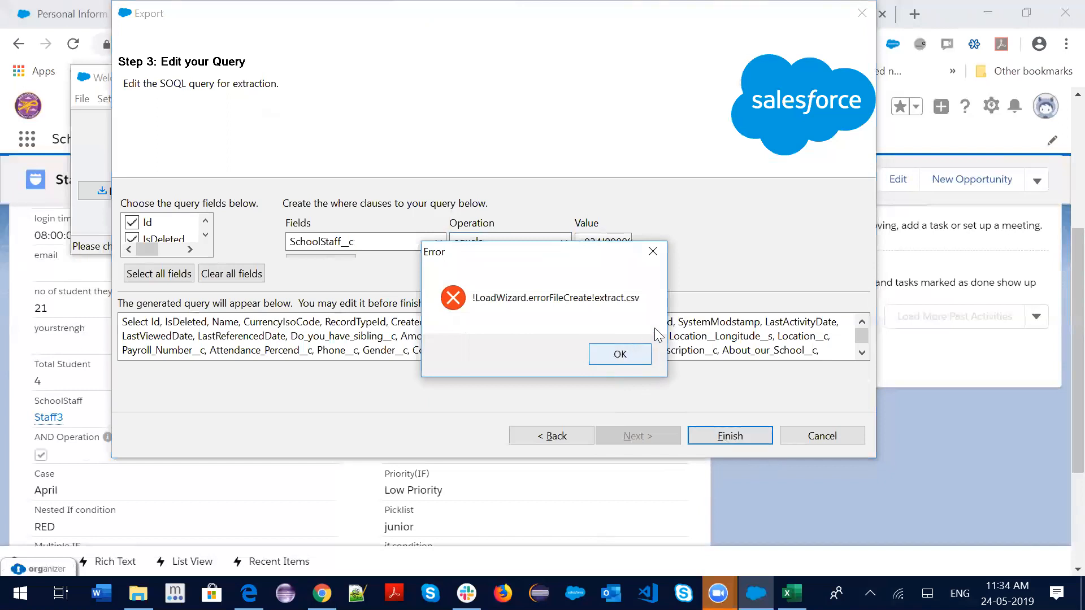
pyautogui.click(655, 252)
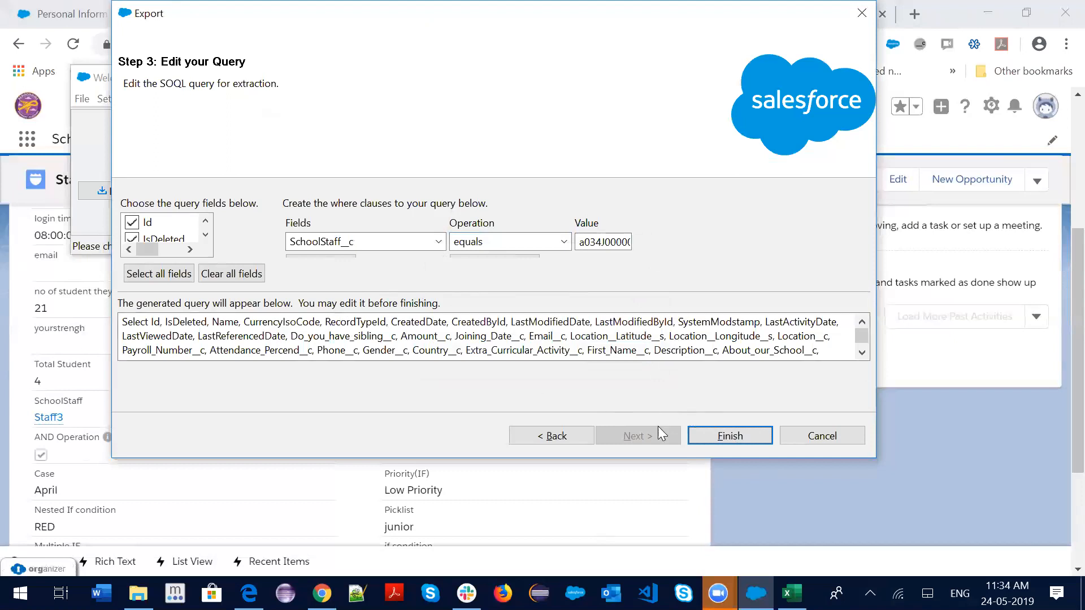
pyautogui.click(556, 436)
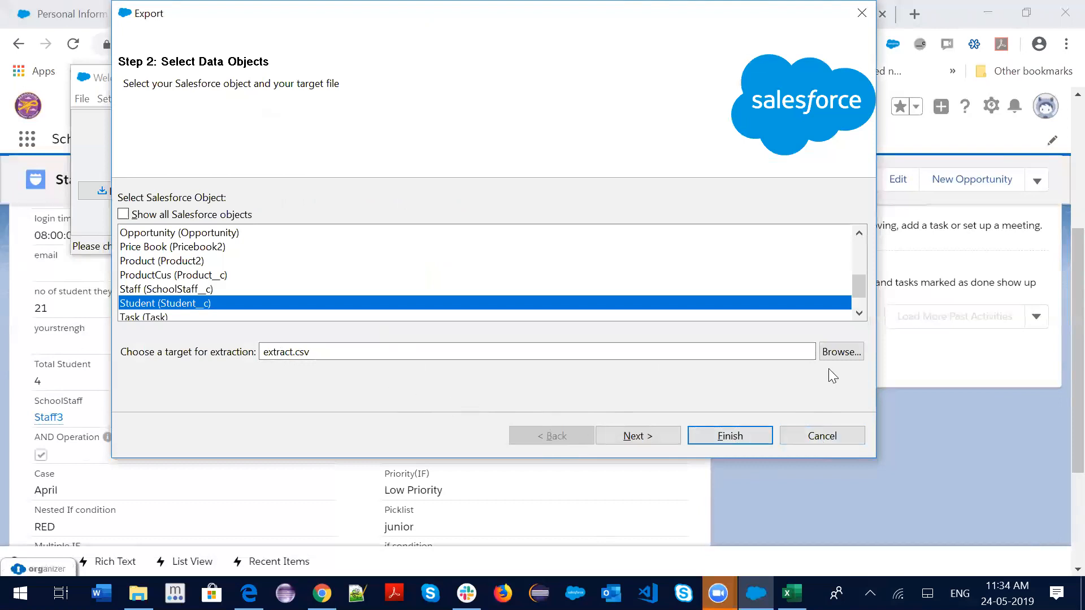
# Save the export target file as export.csv
pyautogui.click(826, 351)
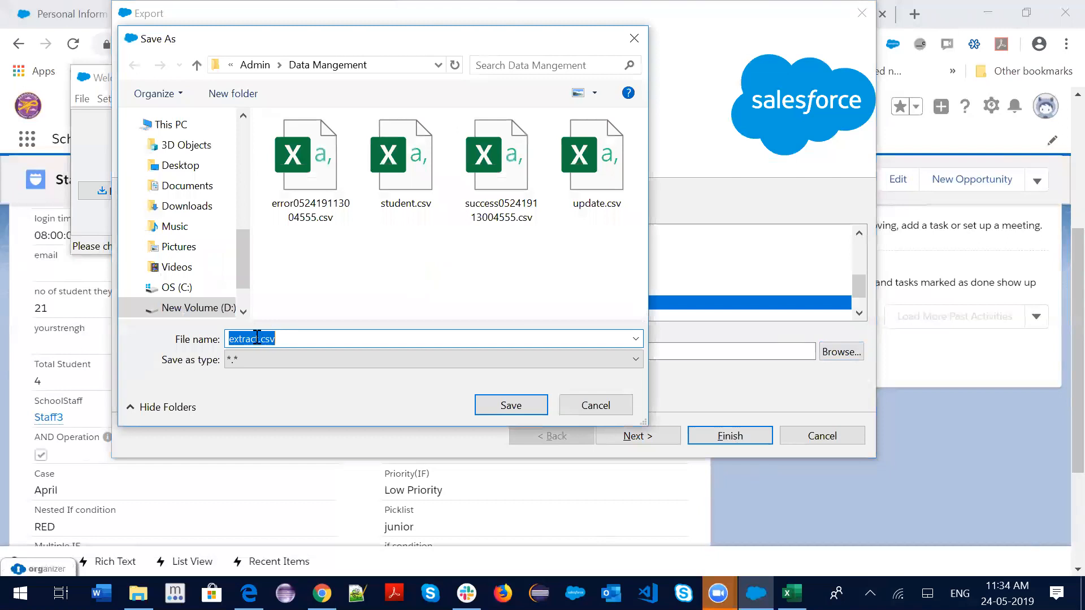
pyautogui.click(256, 338)
pyautogui.press('BackSpace')
pyautogui.press('BackSpace')
pyautogui.press('BackSpace')
pyautogui.press('BackSpace')
pyautogui.press('BackSpace')
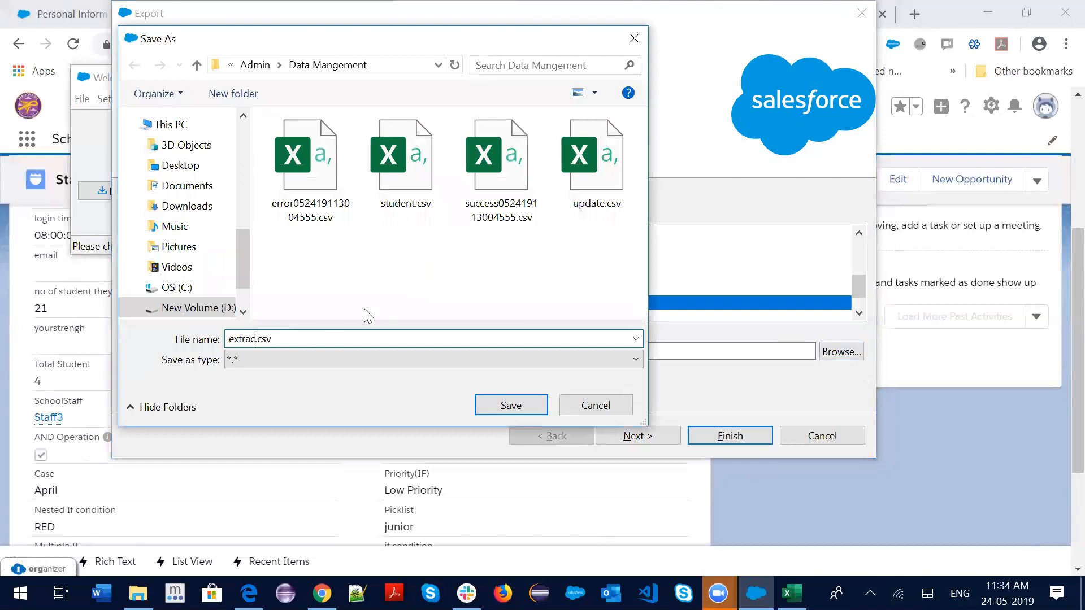
pyautogui.write('port')
pyautogui.click(509, 406)
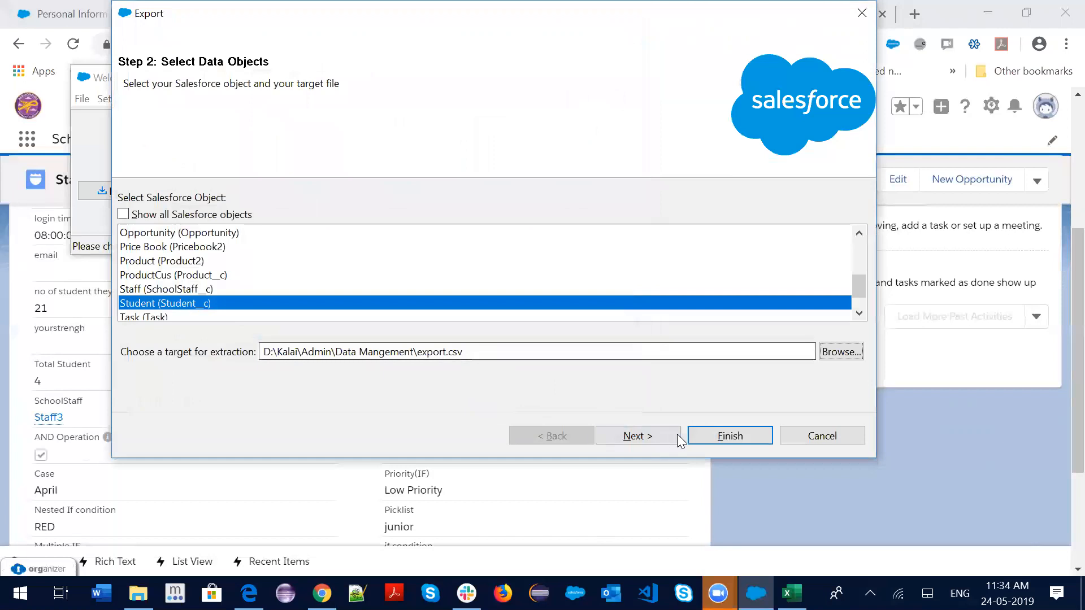
# Advance to the query step and pick SchoolStaff__c as the where-clause field
pyautogui.click(650, 435)
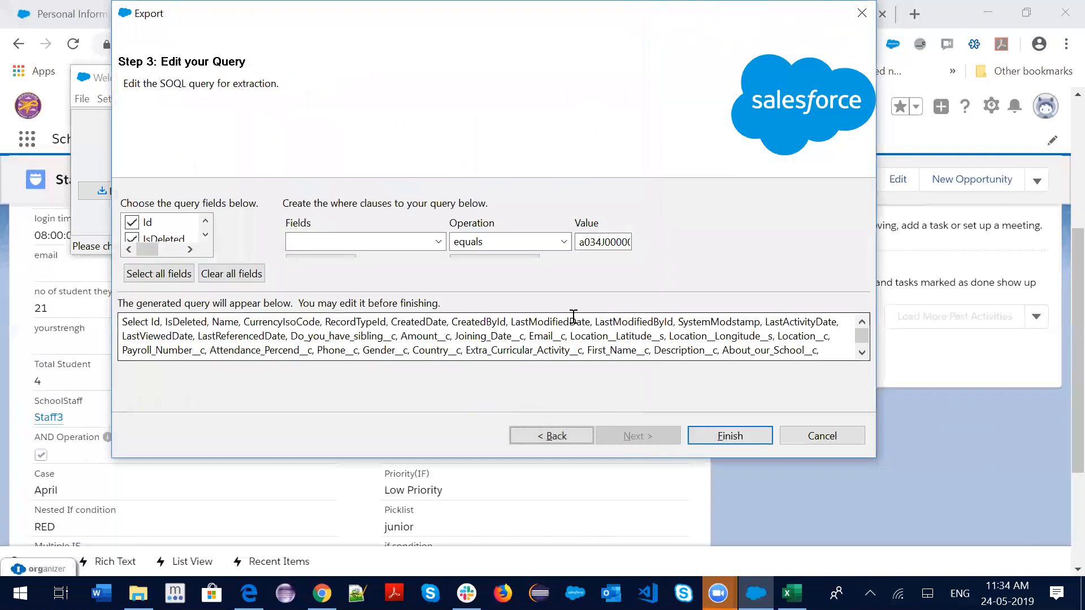
pyautogui.click(439, 247)
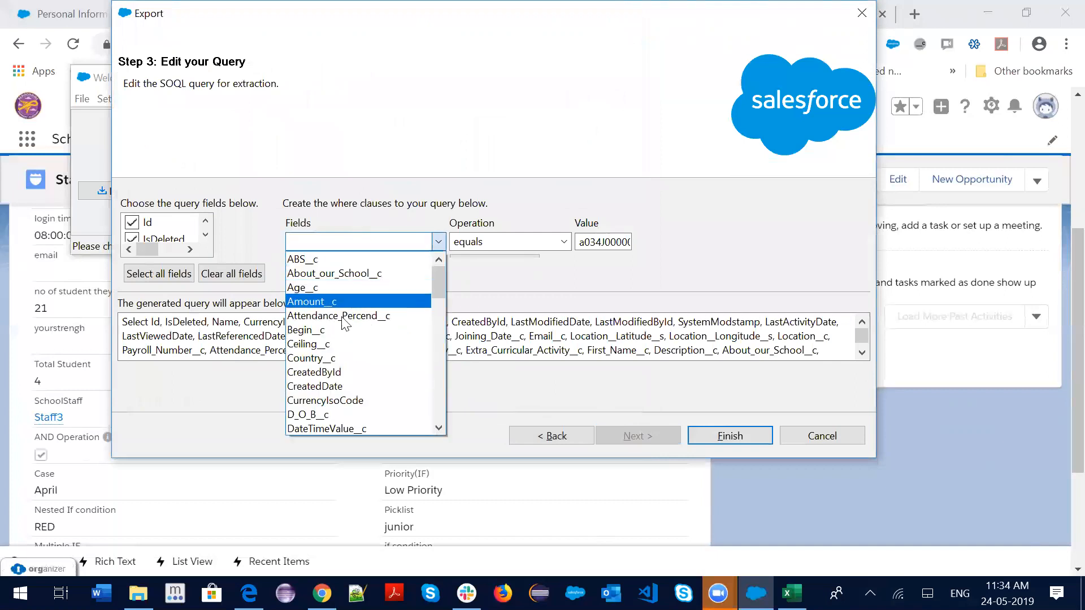
pyautogui.scroll(-1, 325, 390)
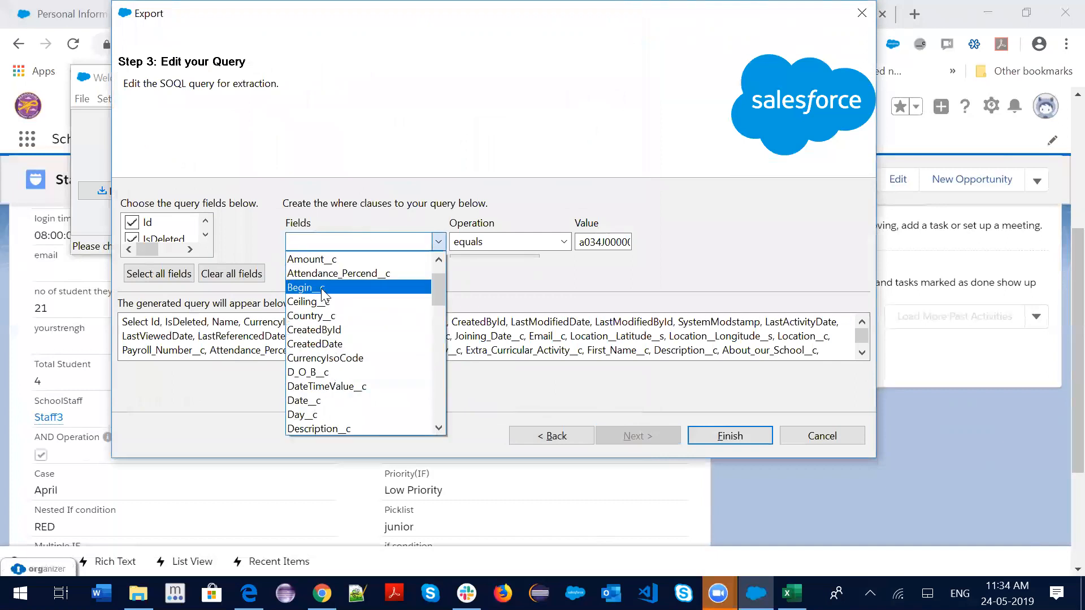
pyautogui.write('sss')
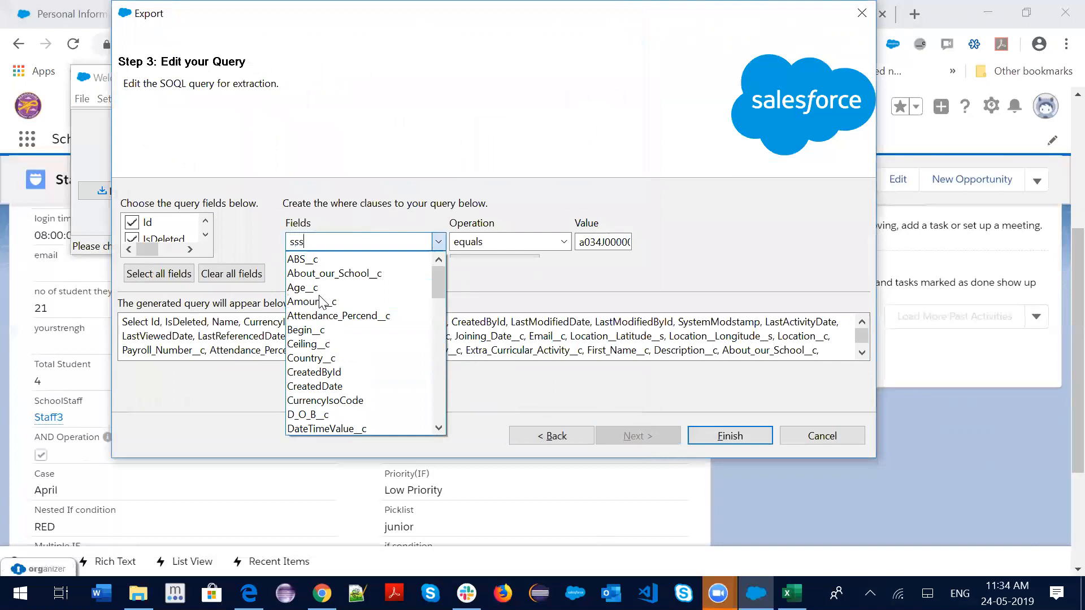
pyautogui.press('BackSpace')
pyautogui.press('BackSpace')
pyautogui.press('BackSpace')
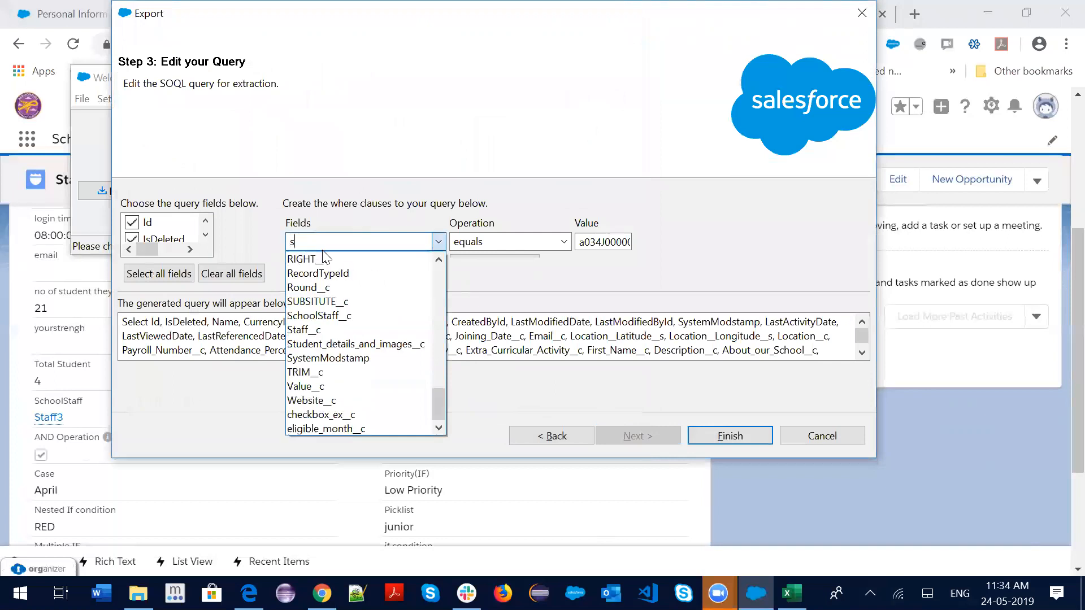
pyautogui.write('s')
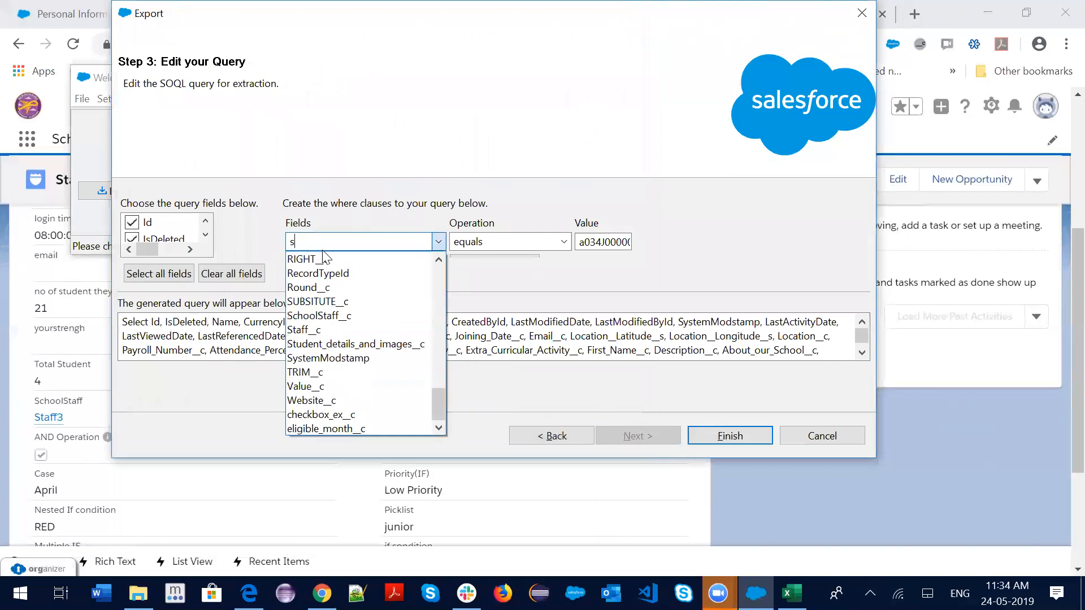
pyautogui.click(346, 315)
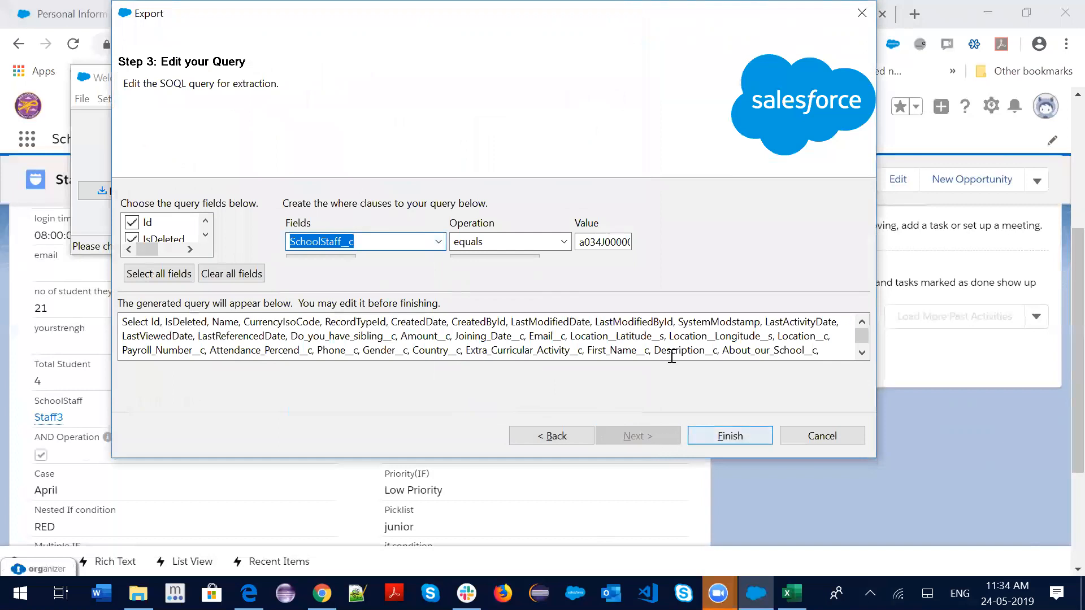
pyautogui.click(346, 333)
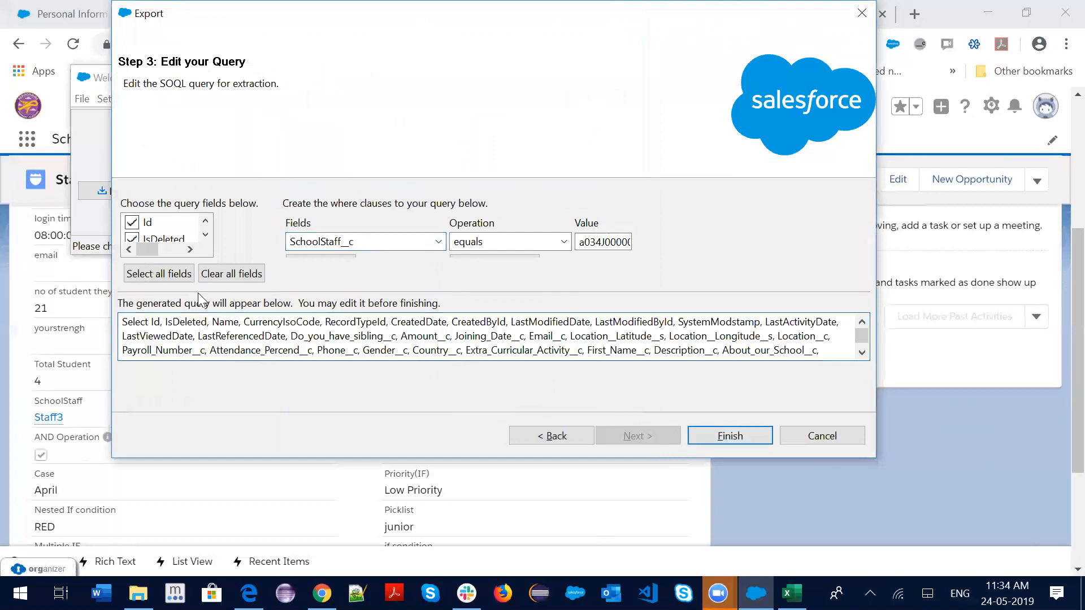
pyautogui.click(213, 277)
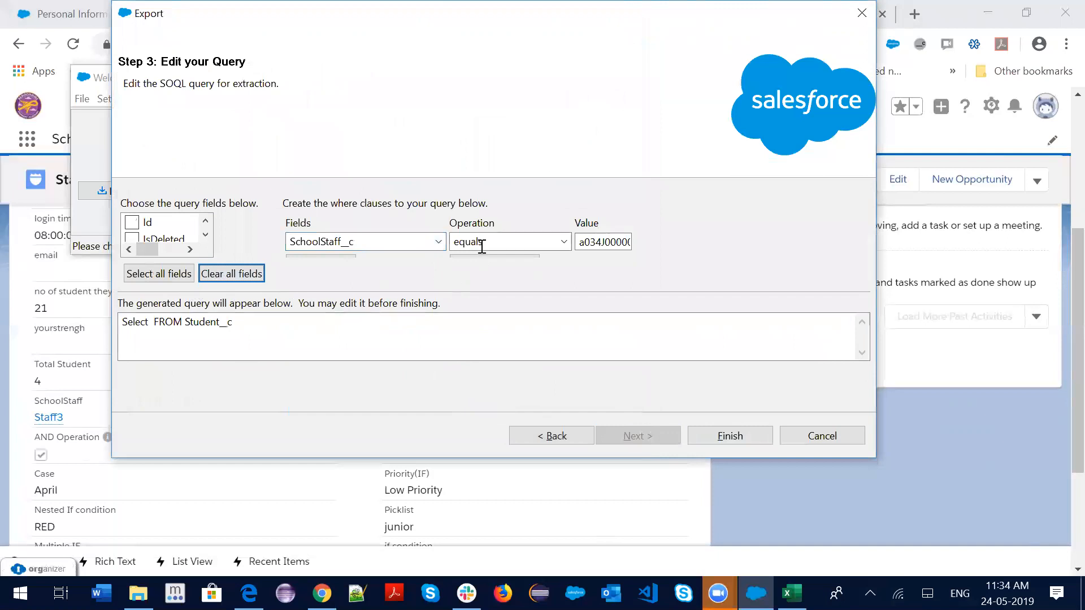
pyautogui.click(132, 238)
pyautogui.click(283, 324)
pyautogui.scroll(-3, 156, 227)
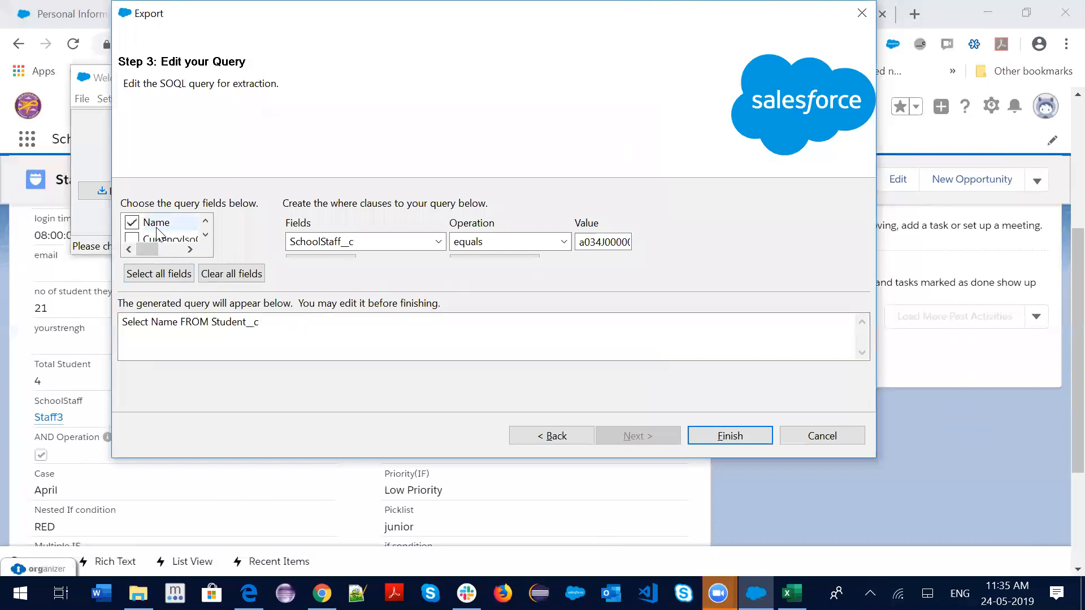
pyautogui.scroll(-2, 193, 238)
pyautogui.scroll(-2, 170, 238)
pyautogui.scroll(-6, 163, 234)
pyautogui.scroll(-1, 150, 240)
pyautogui.click(164, 275)
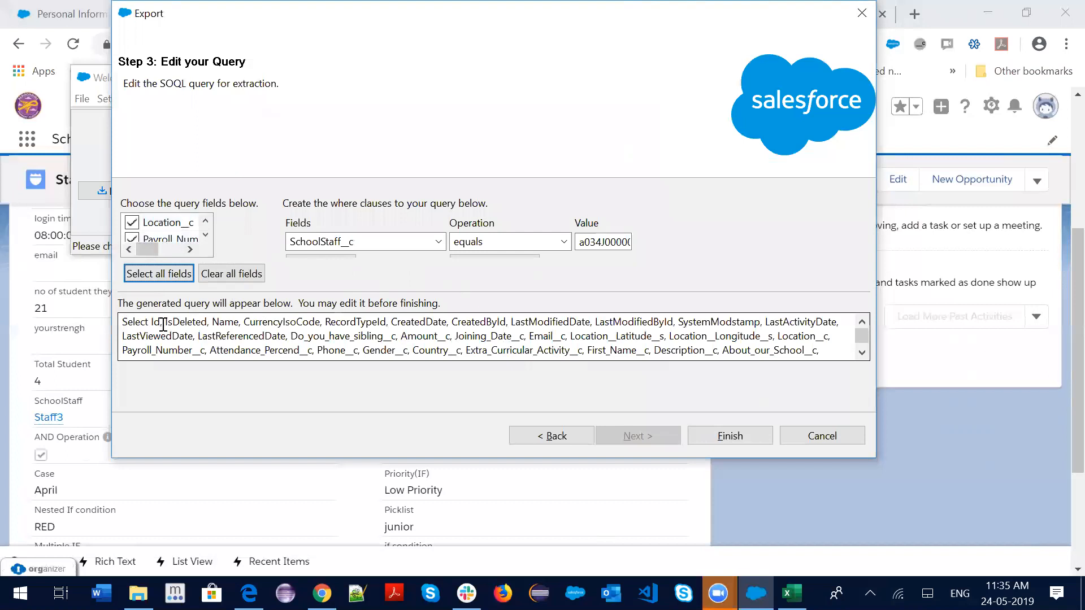
# Delete Id, IsDeleted and a run of other field names from the query text
pyautogui.moveTo(151, 322); pyautogui.dragTo(208, 322)
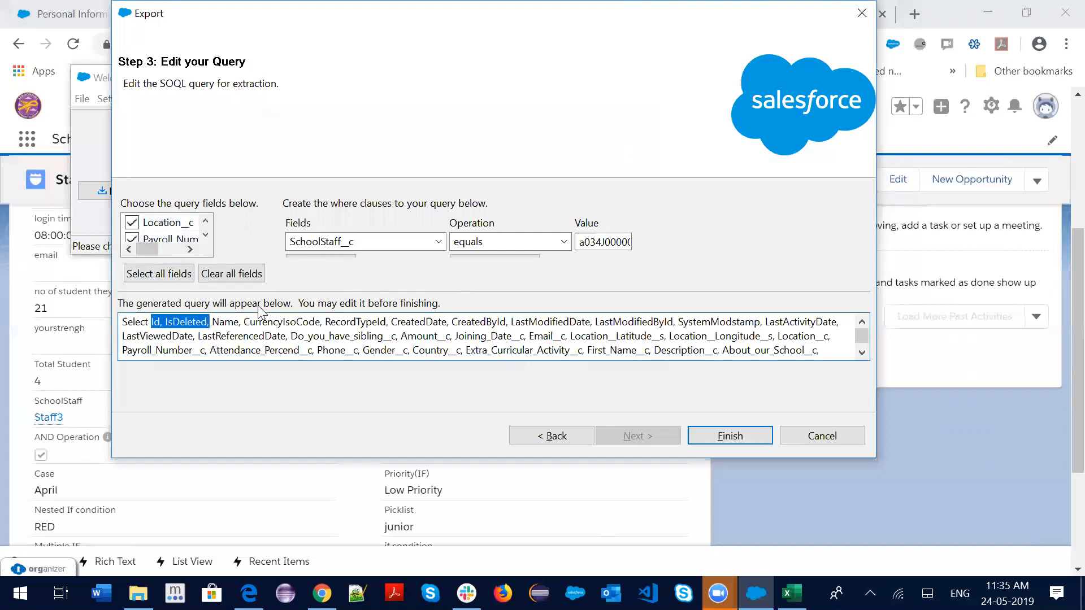
pyautogui.press('Delete')
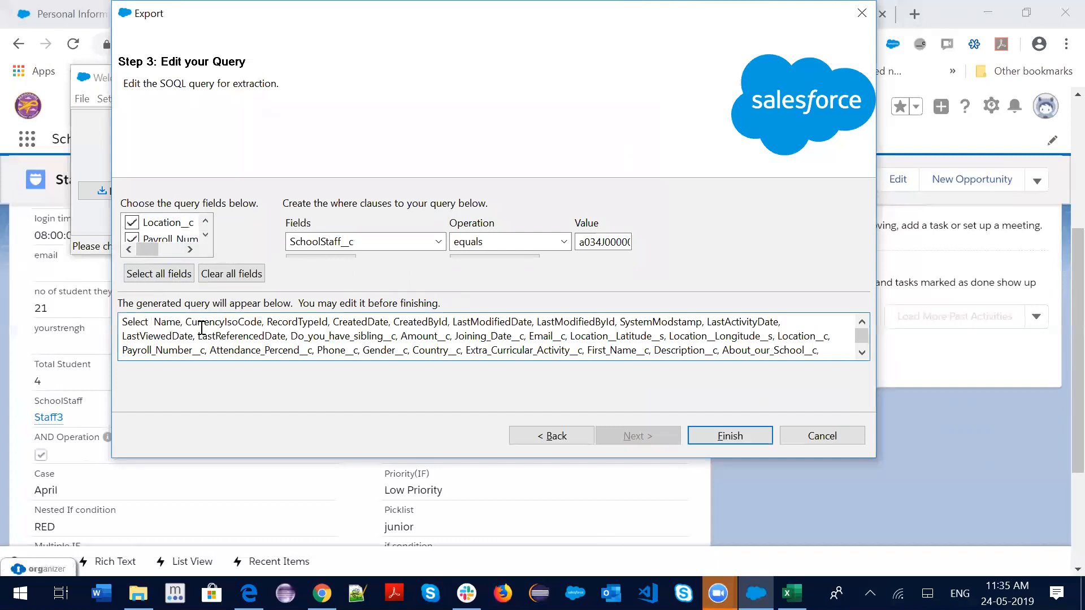
pyautogui.moveTo(190, 323); pyautogui.dragTo(314, 355)
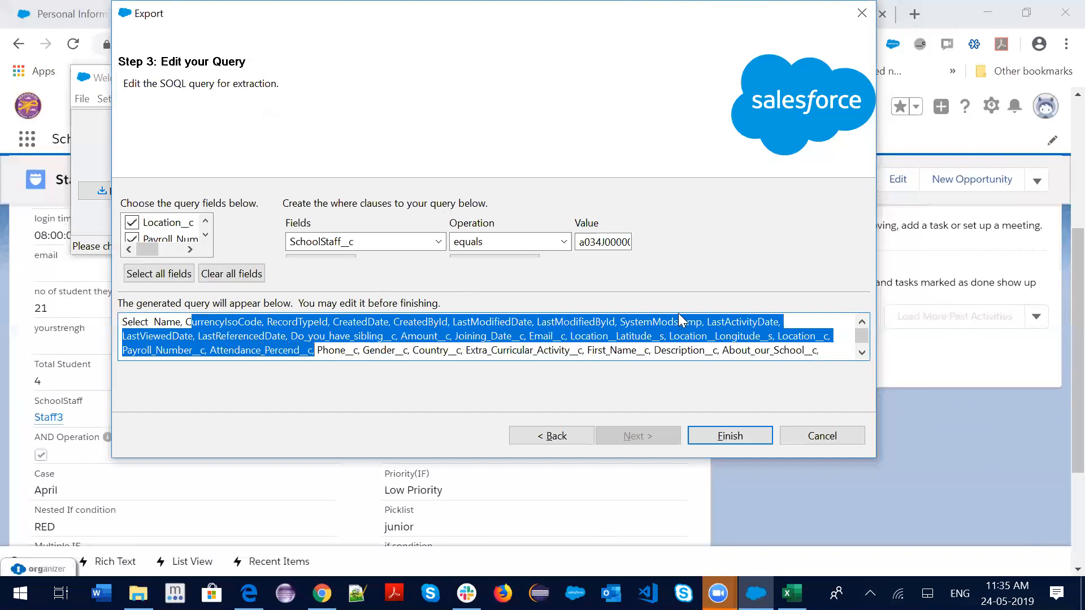
pyautogui.press('Delete')
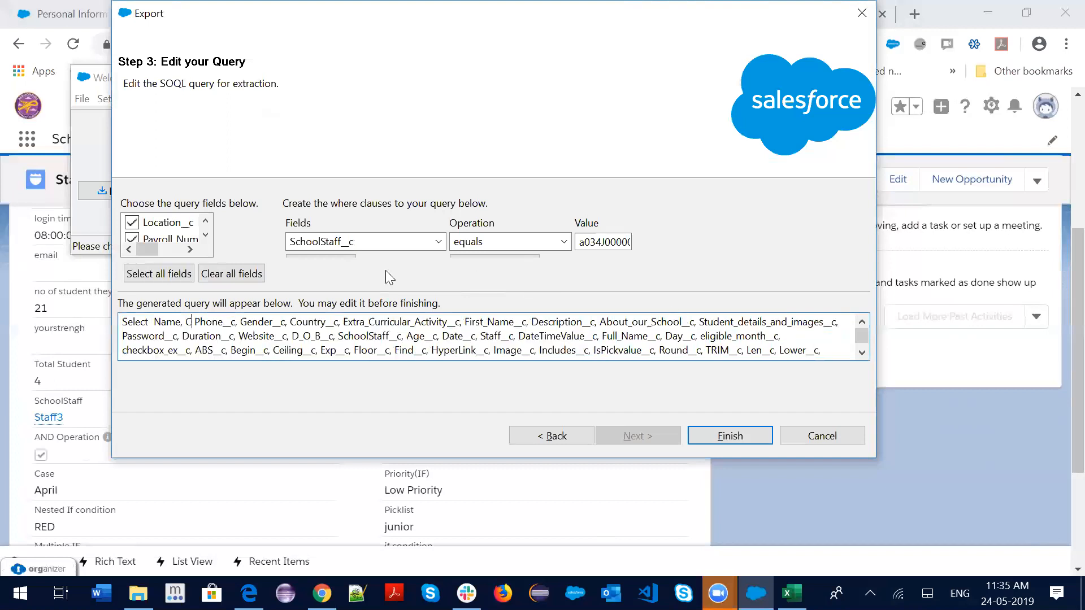
# Clear all fields and tick only Phone__c, leaving Select Phone__c FROM Student__c
pyautogui.scroll(-1, 539, 327)
pyautogui.click(237, 277)
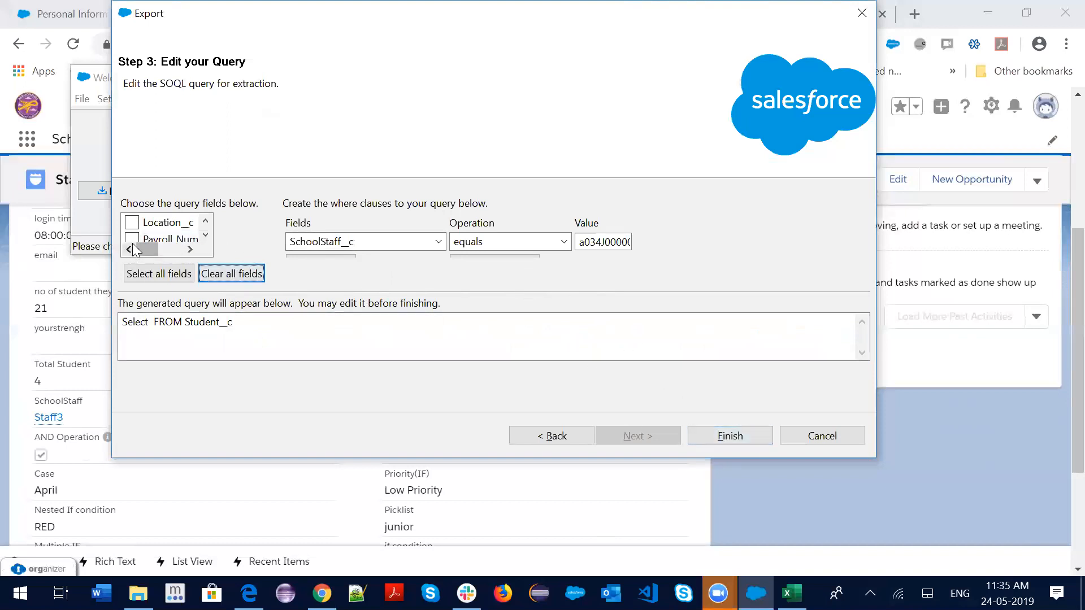
pyautogui.click(205, 233)
pyautogui.click(205, 232)
pyautogui.click(205, 232)
pyautogui.click(132, 223)
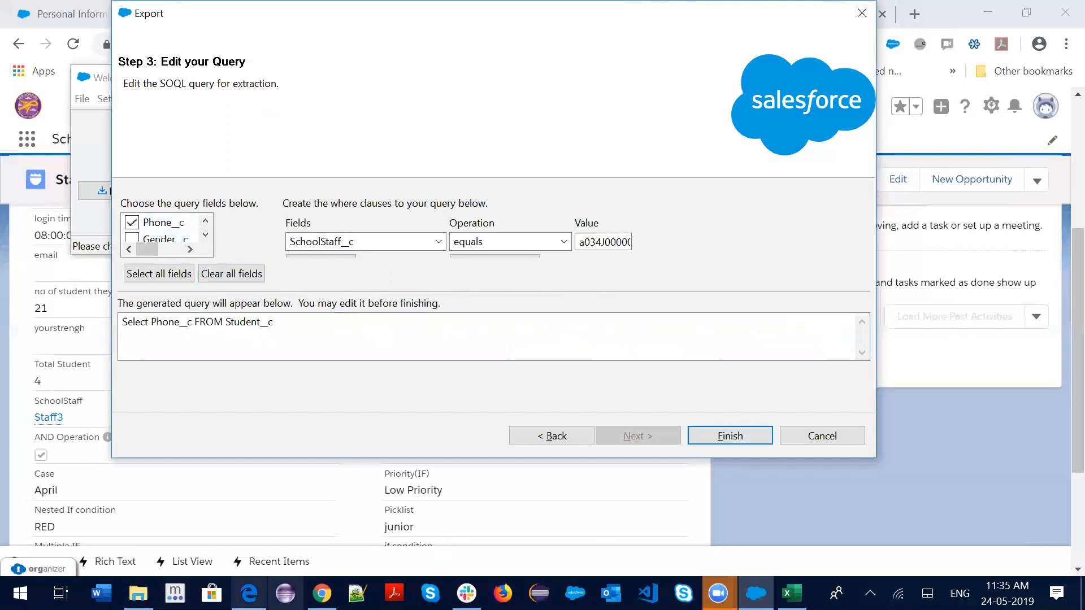
pyautogui.click(322, 594)
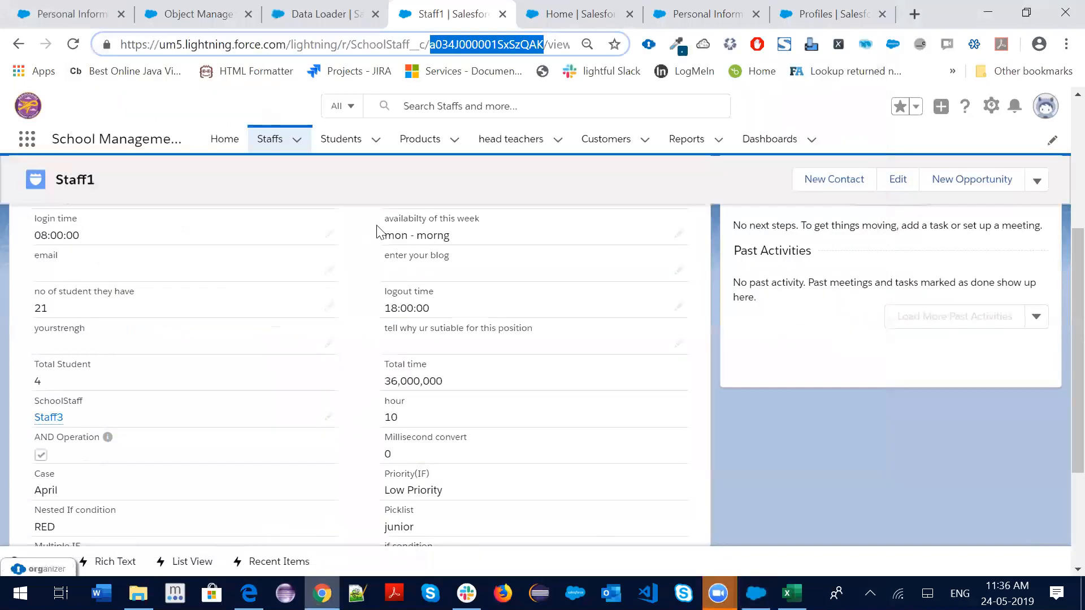
# Start a New Student record to review its fields, then return to Data Loader's query step
pyautogui.click(375, 142)
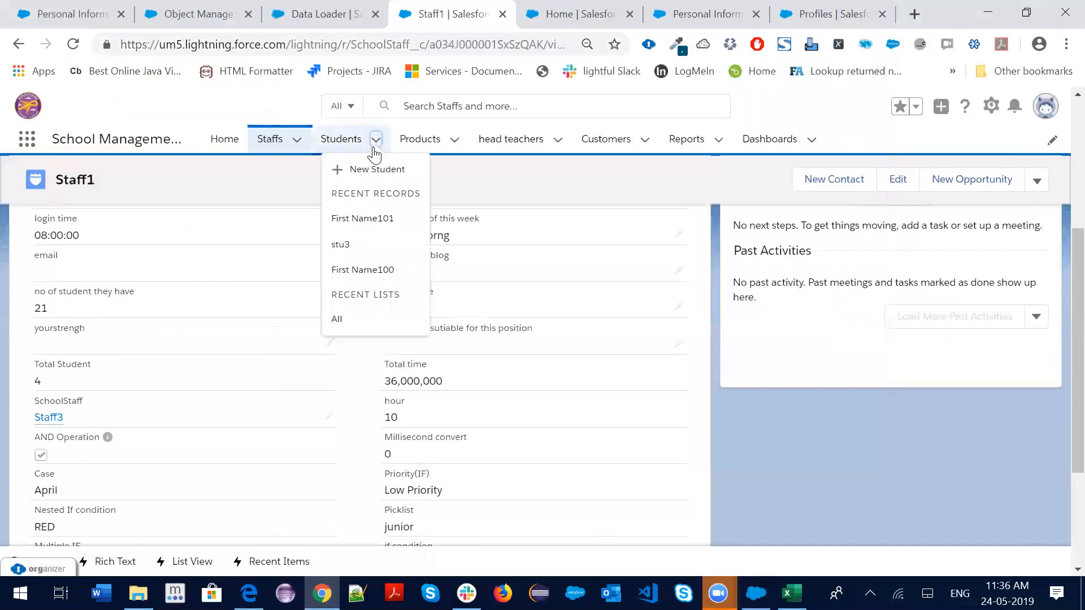
pyautogui.click(362, 170)
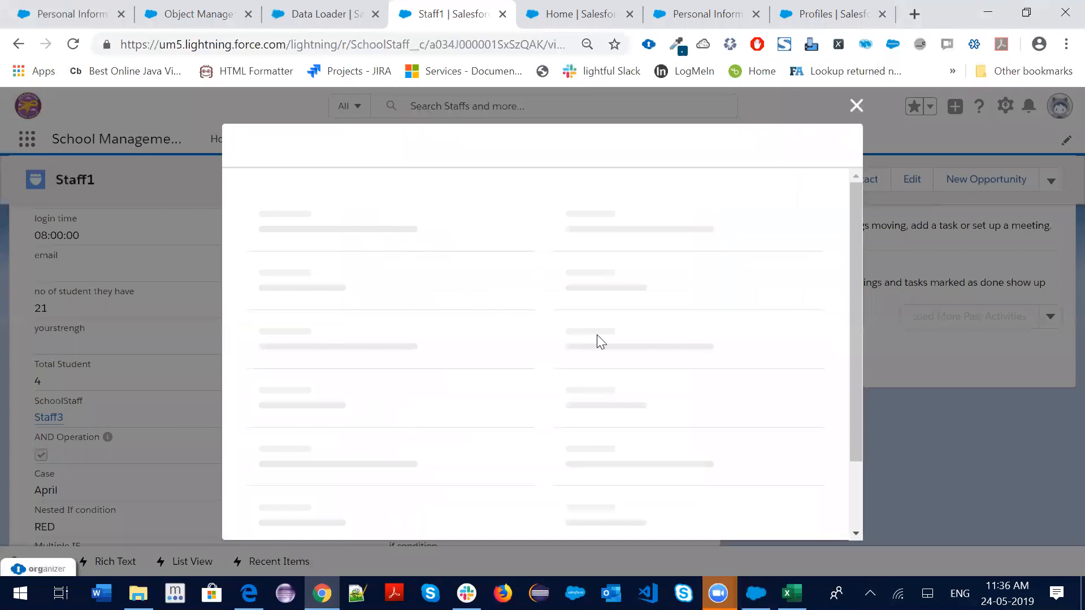
pyautogui.scroll(-8, 496, 305)
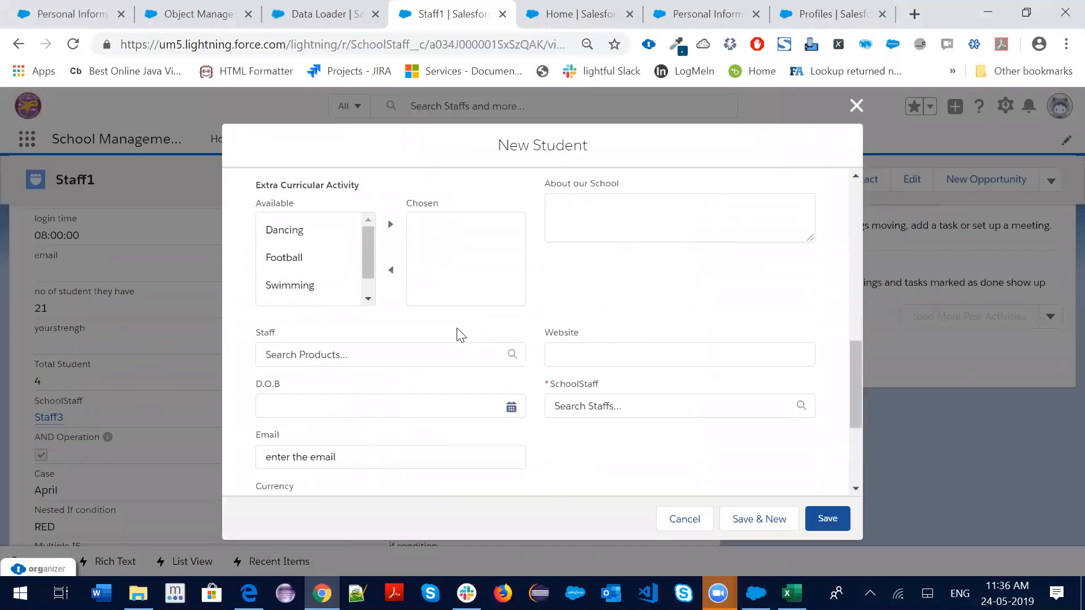
pyautogui.scroll(-4, 461, 335)
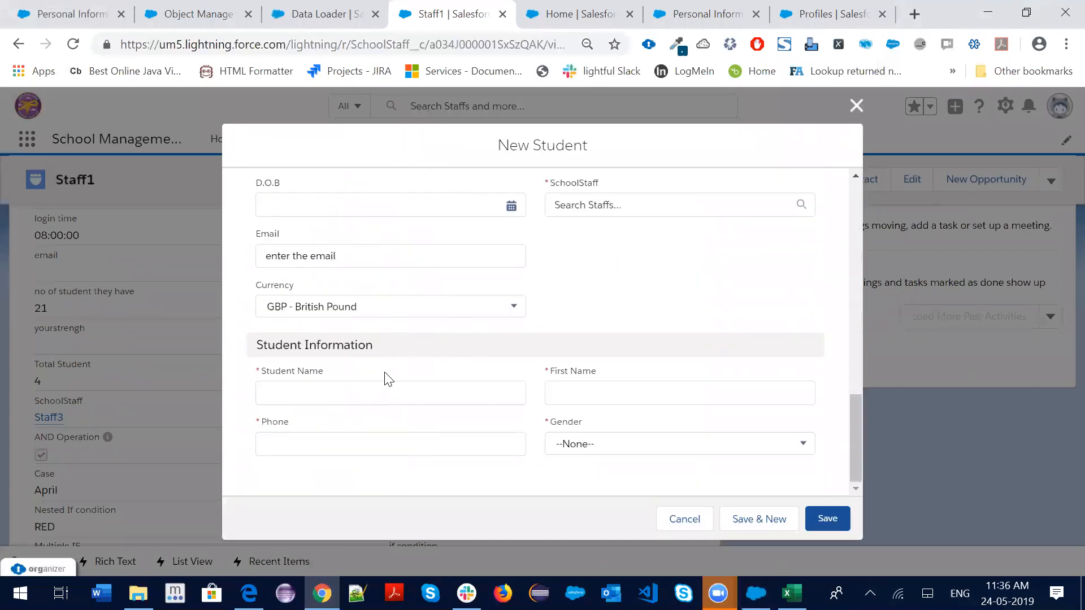
pyautogui.hotkey('alt', 'Tab')
pyautogui.scroll(-3, 178, 232)
pyautogui.scroll(-4, 178, 233)
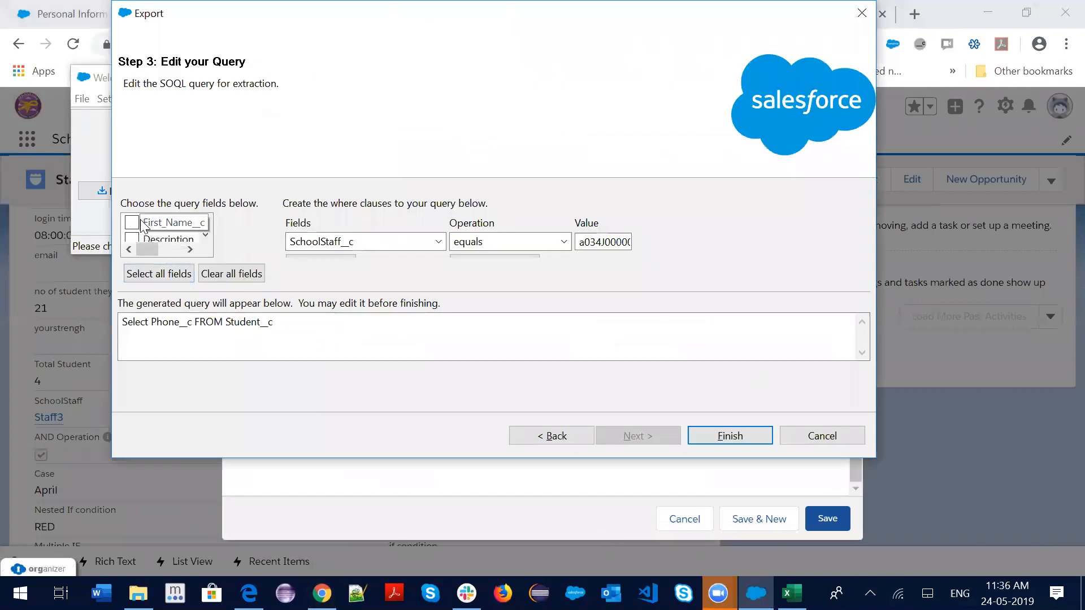
# Tick First_Name__c, Id, Name, Email__c, Gender__c and Country__c in the query fields list
pyautogui.click(167, 223)
pyautogui.click(206, 235)
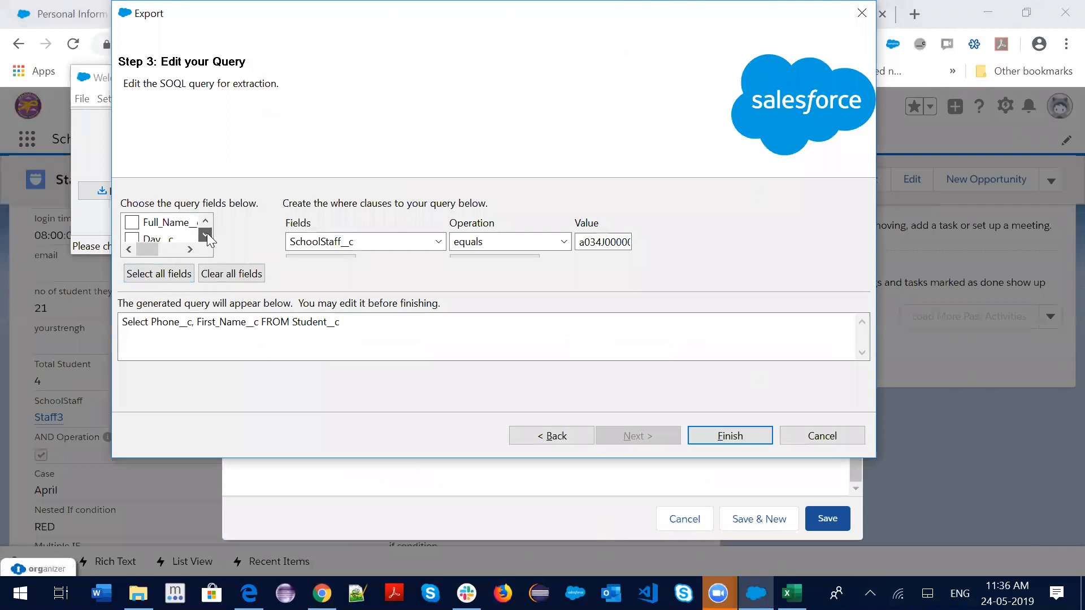
pyautogui.click(205, 222)
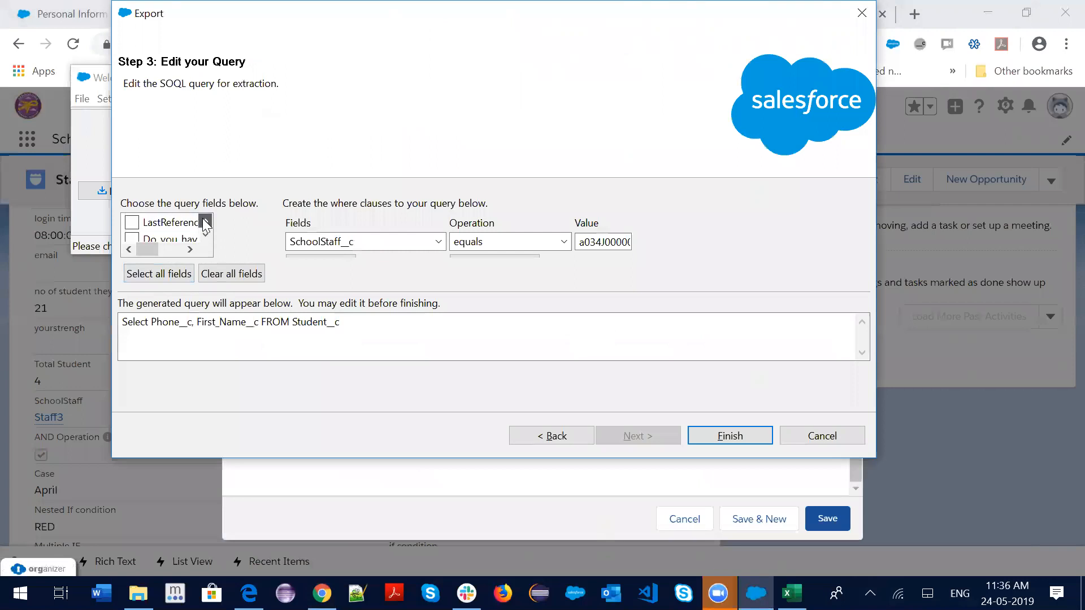
pyautogui.click(205, 235)
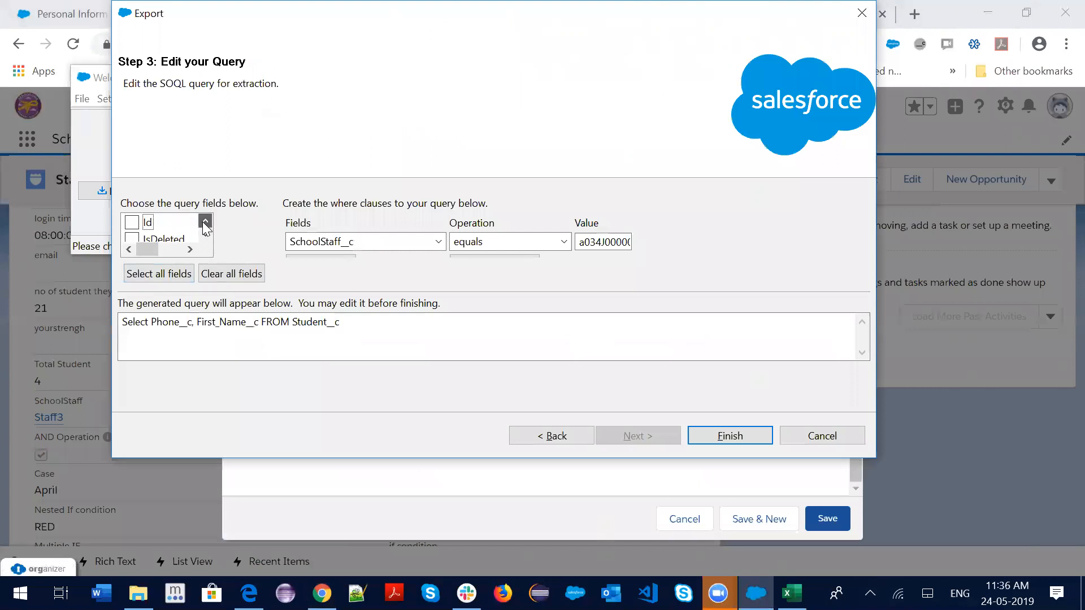
pyautogui.click(163, 225)
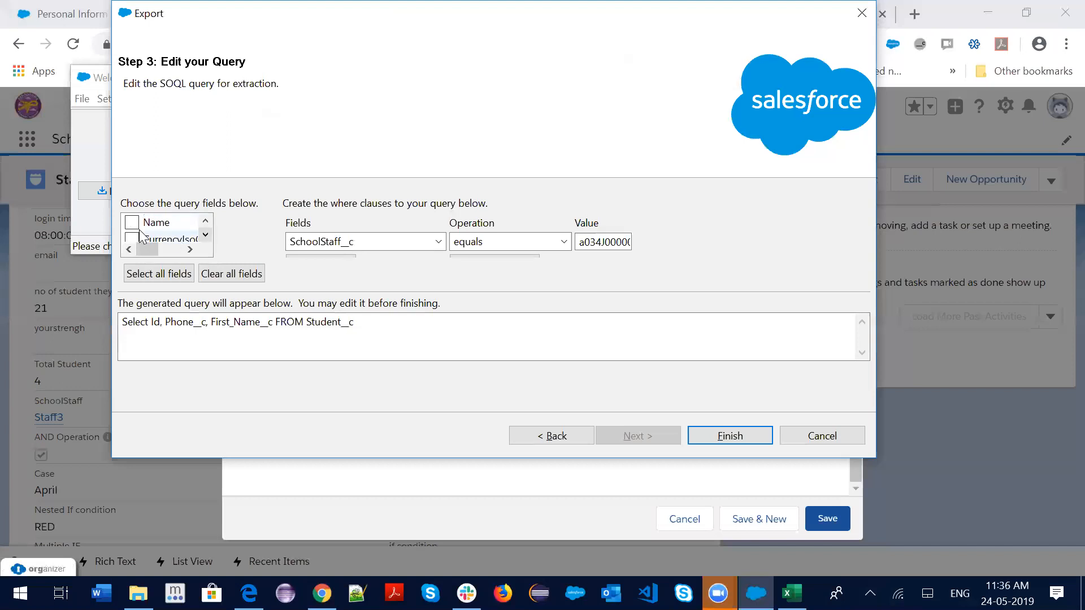
pyautogui.click(132, 223)
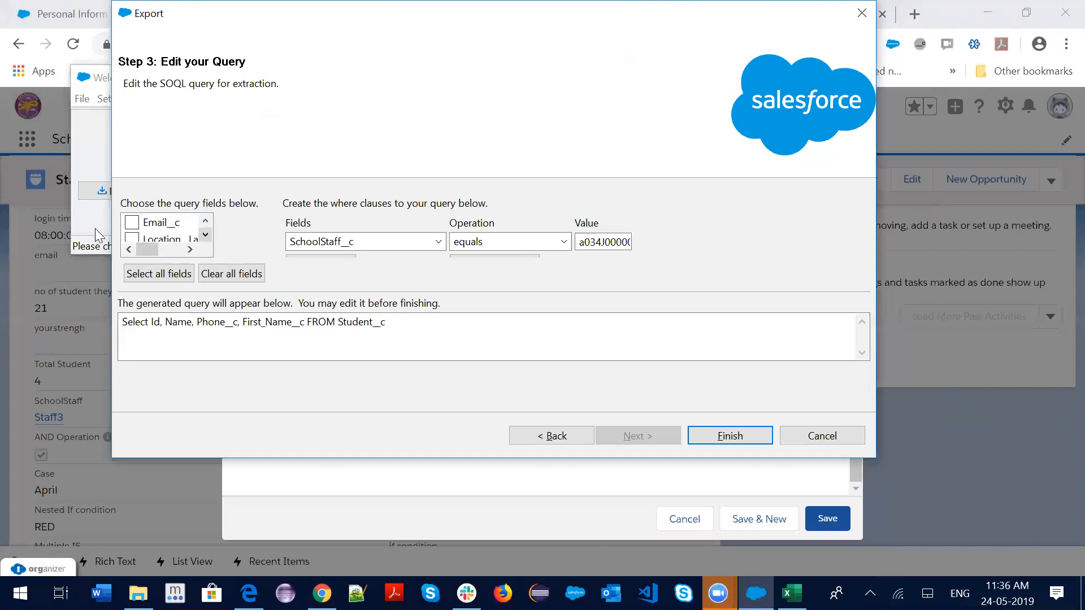
pyautogui.click(131, 222)
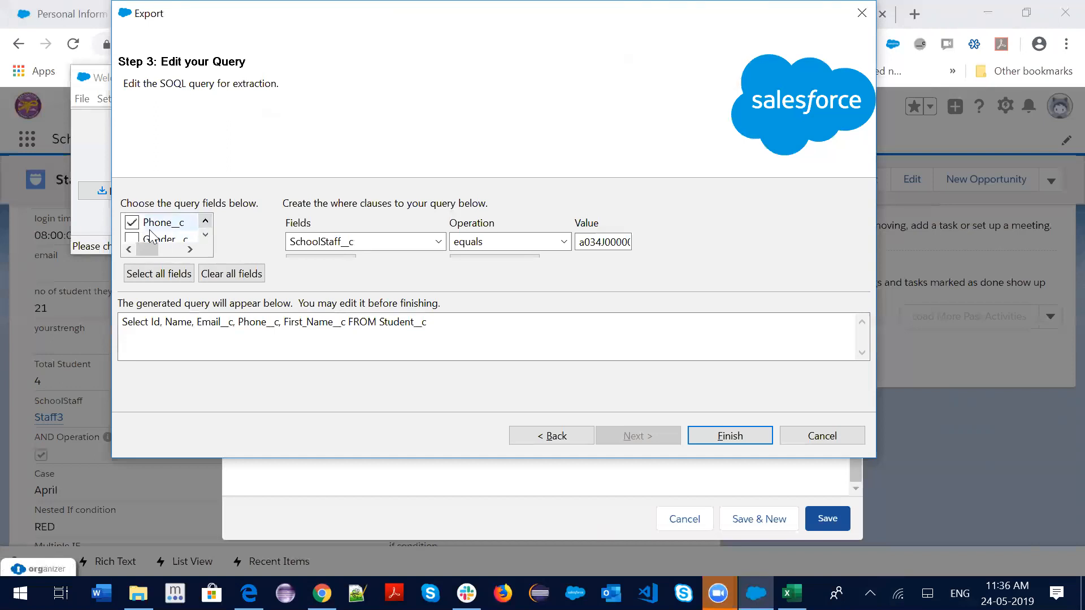
pyautogui.click(133, 240)
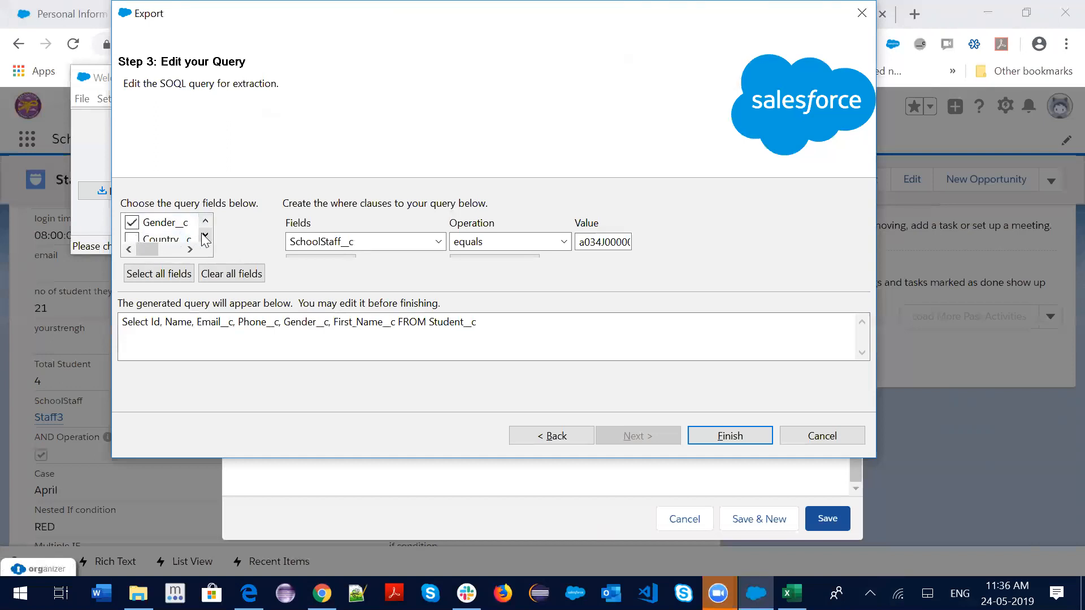
pyautogui.click(133, 224)
# Tick SchoolStaff__c and Staff__c to complete the export query's field list
pyautogui.click(205, 235)
pyautogui.click(204, 235)
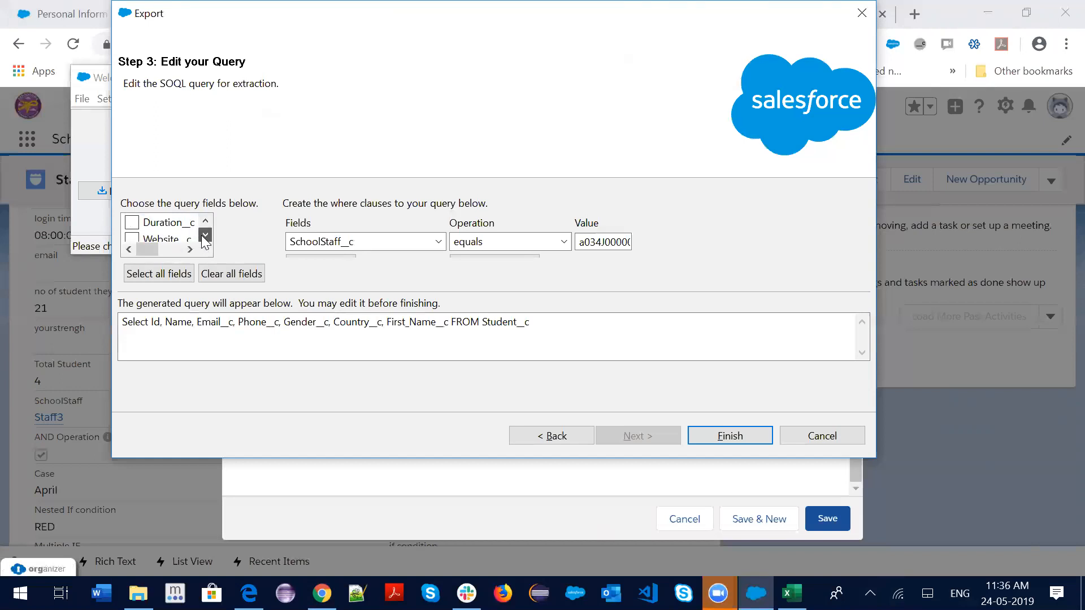
pyautogui.click(132, 222)
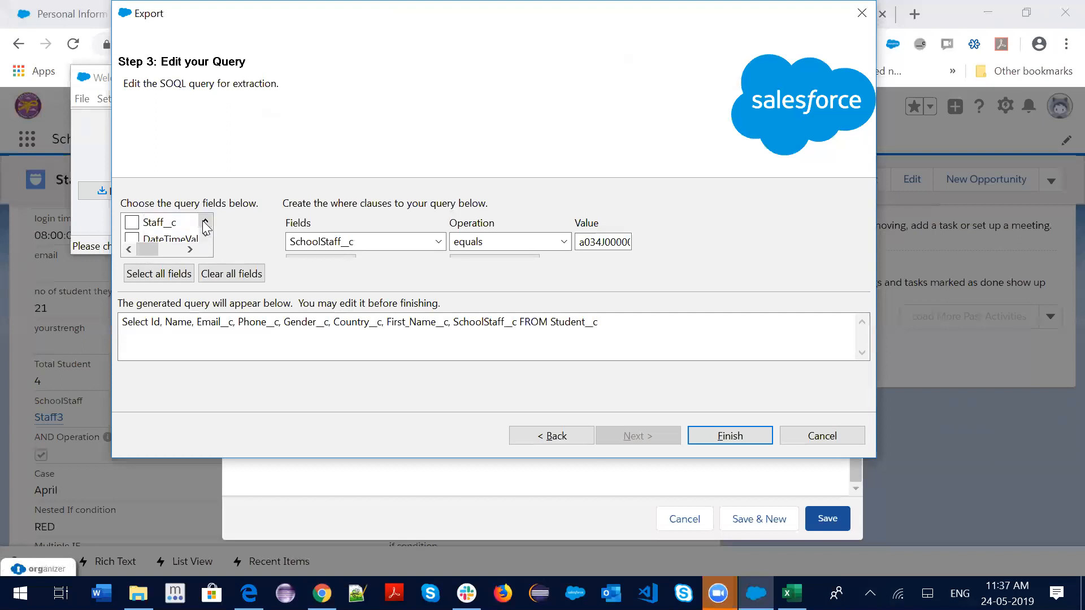
pyautogui.click(132, 222)
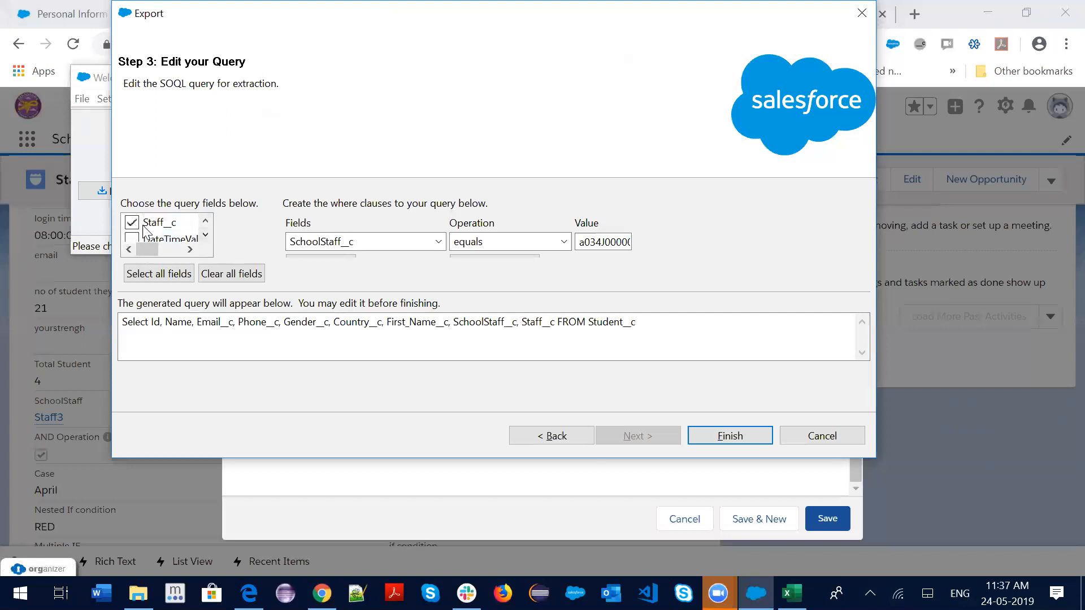
pyautogui.click(205, 234)
pyautogui.click(205, 235)
pyautogui.click(205, 221)
pyautogui.click(205, 235)
pyautogui.click(205, 235)
pyautogui.click(205, 236)
pyautogui.click(204, 236)
pyautogui.click(204, 236)
pyautogui.click(205, 236)
pyautogui.click(205, 236)
pyautogui.click(205, 235)
pyautogui.click(204, 235)
pyautogui.click(205, 236)
pyautogui.click(205, 236)
pyautogui.click(205, 236)
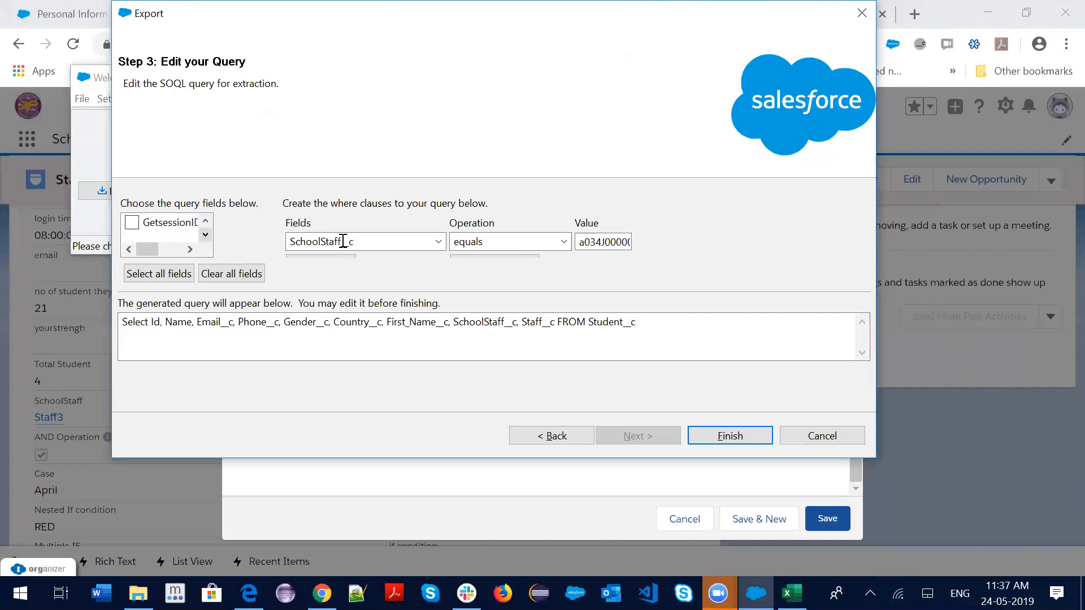
# Run the Student__c export so 16 records extract with 0 errors, then open File Explorer
pyautogui.click(719, 432)
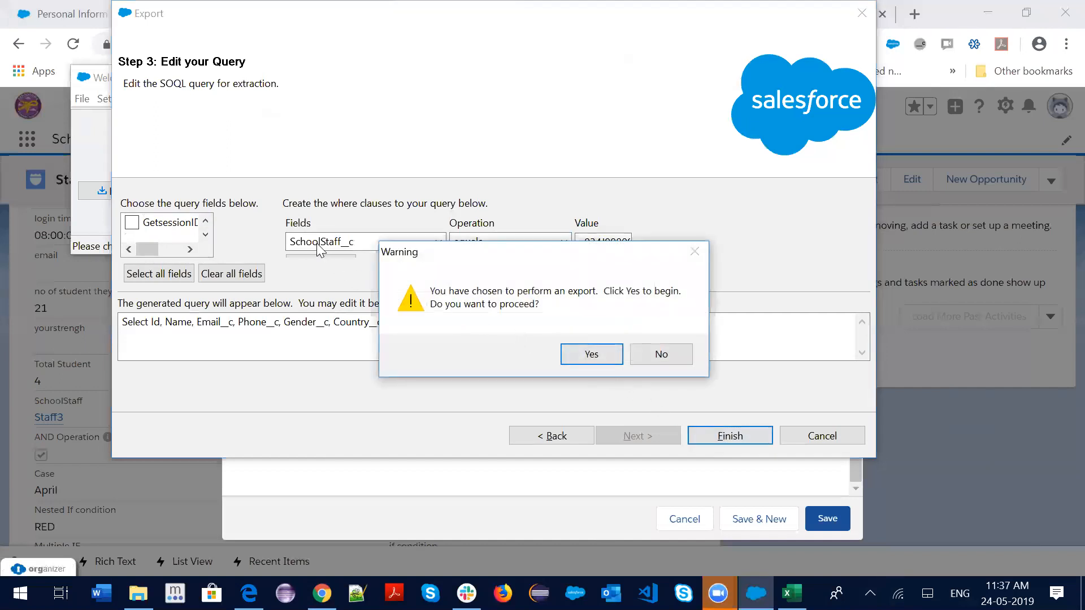
pyautogui.click(658, 356)
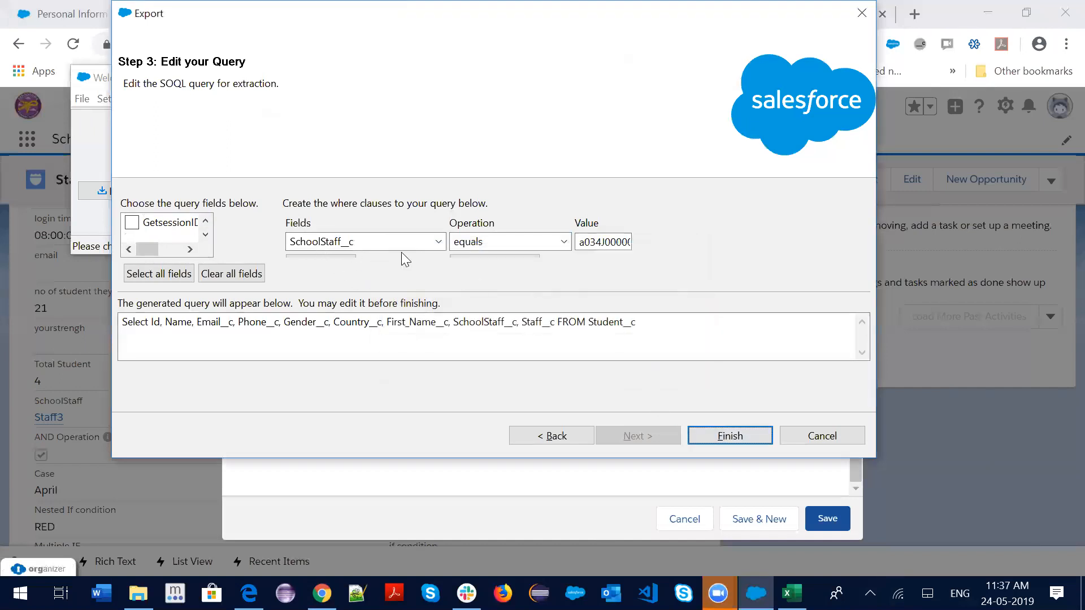
pyautogui.click(719, 436)
pyautogui.click(610, 351)
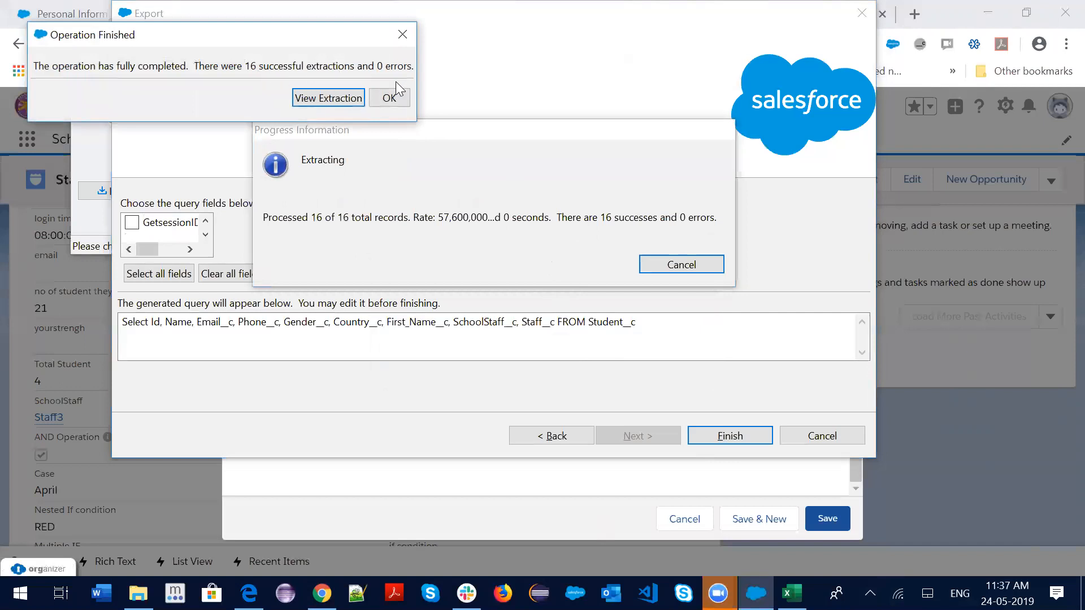
pyautogui.click(390, 98)
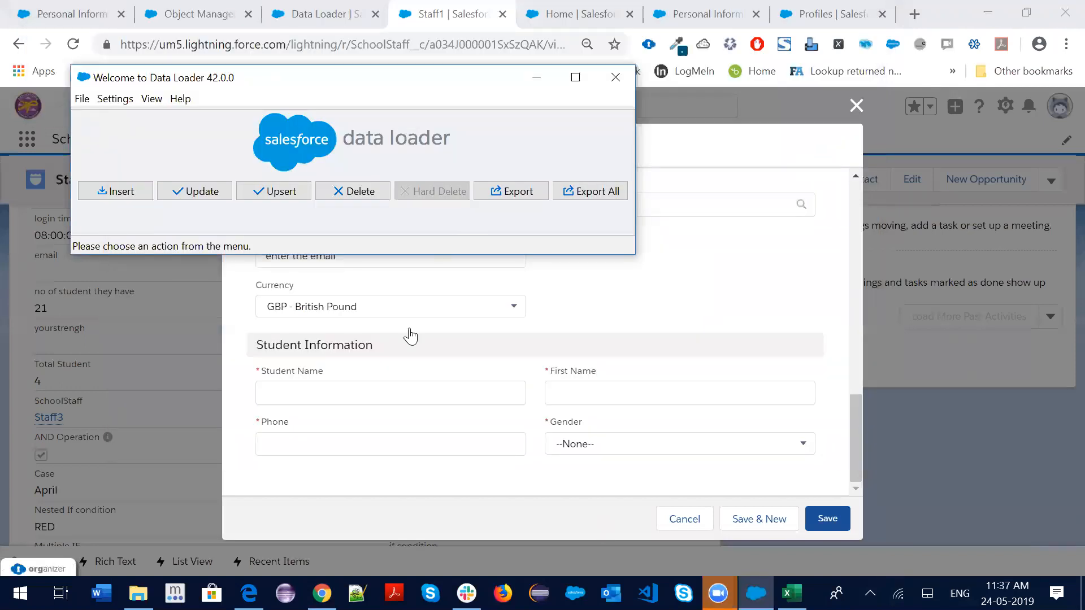
pyautogui.click(138, 593)
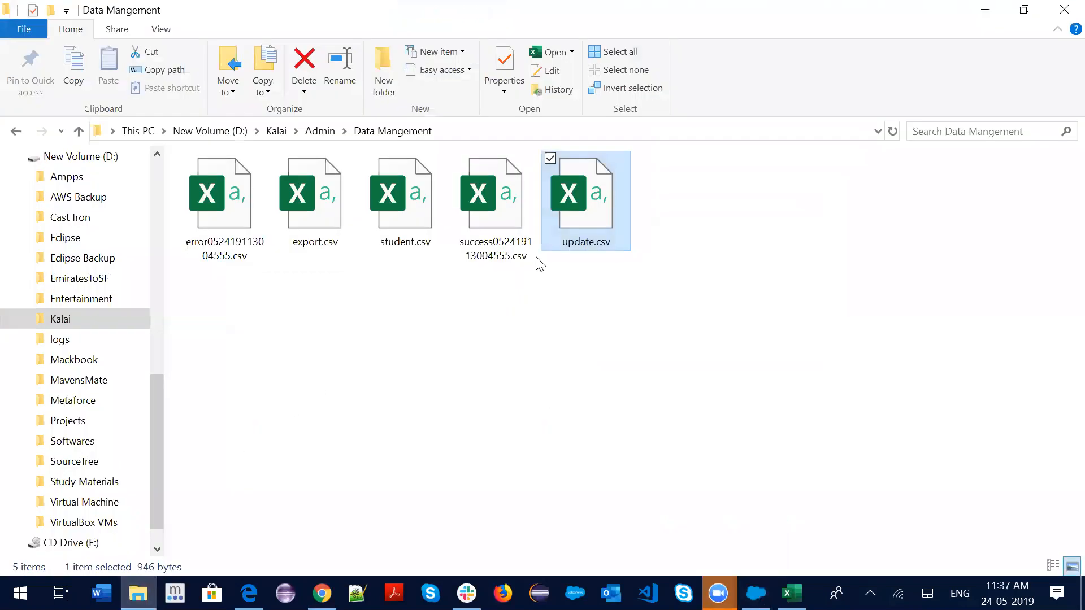
# Open success052419113004555.csv in Excel and auto-fit all columns to their contents
pyautogui.click(490, 210)
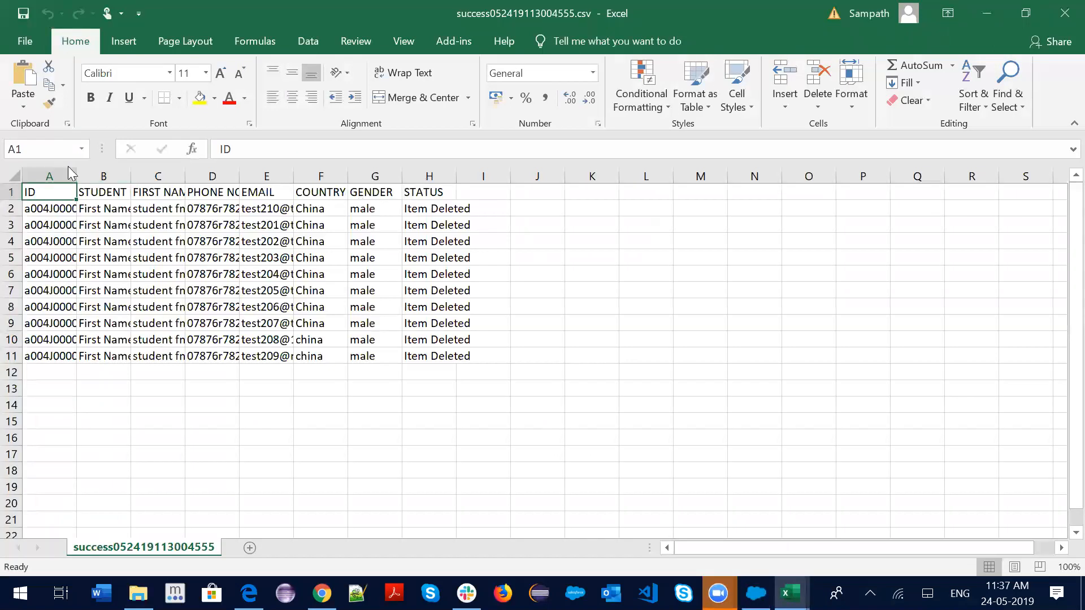
pyautogui.moveTo(74, 171); pyautogui.dragTo(98, 172)
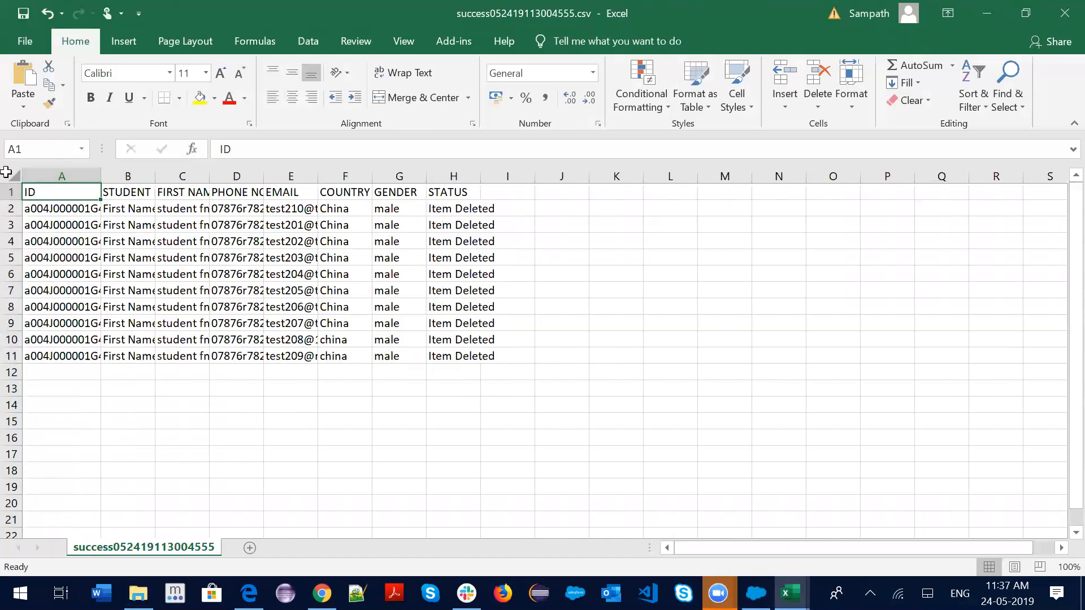
pyautogui.click(10, 176)
pyautogui.doubleClick(98, 174)
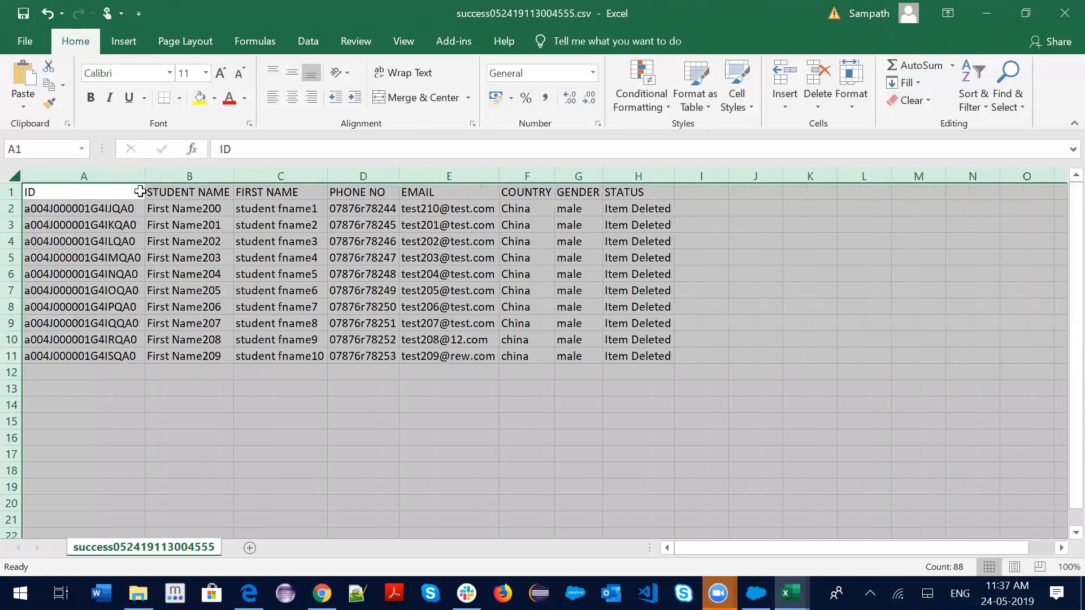
pyautogui.click(210, 222)
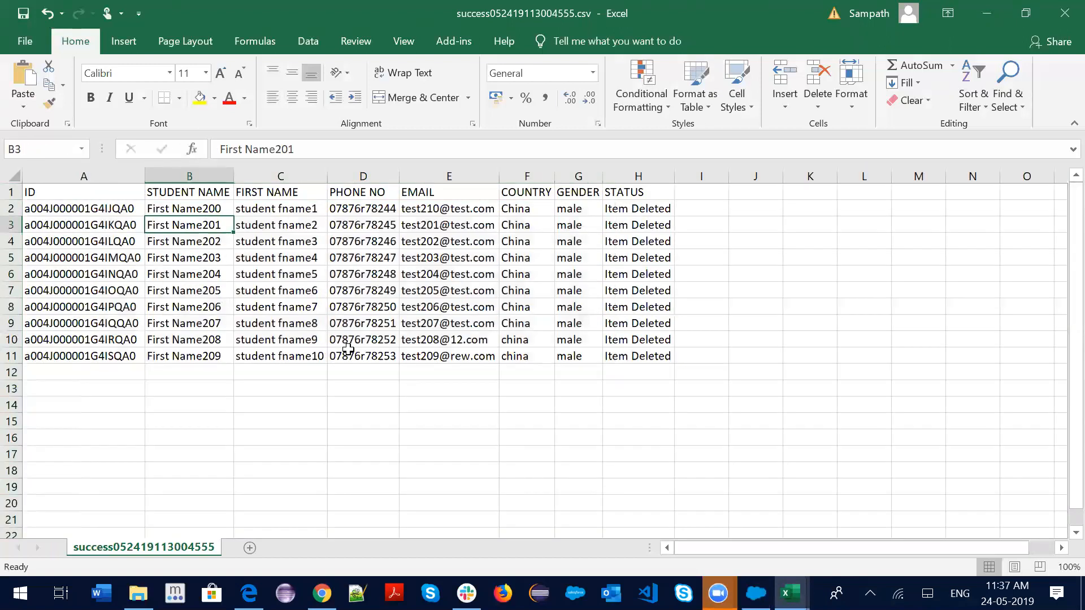
pyautogui.scroll(-4, 371, 285)
pyautogui.scroll(4, 463, 283)
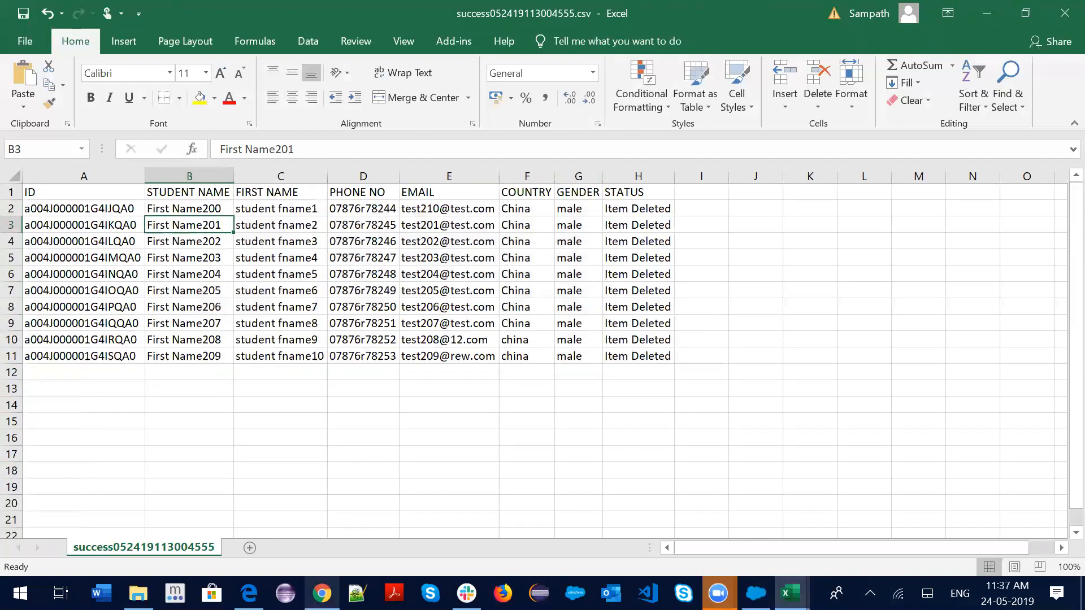
pyautogui.click(321, 594)
# Discard the New Student form and view all of Staff1's related students
pyautogui.scroll(4, 792, 206)
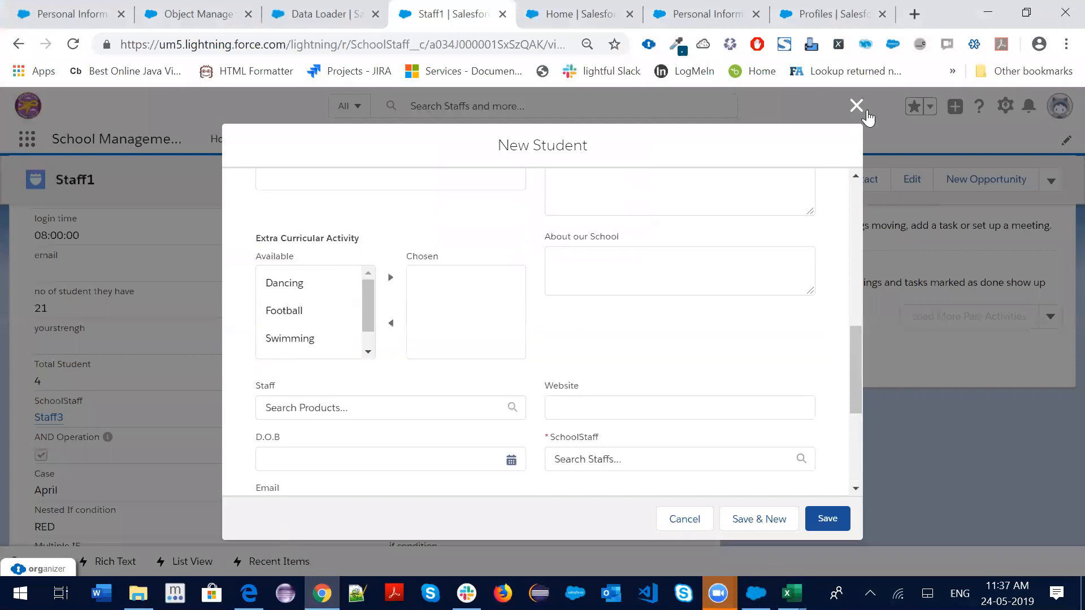
pyautogui.click(857, 107)
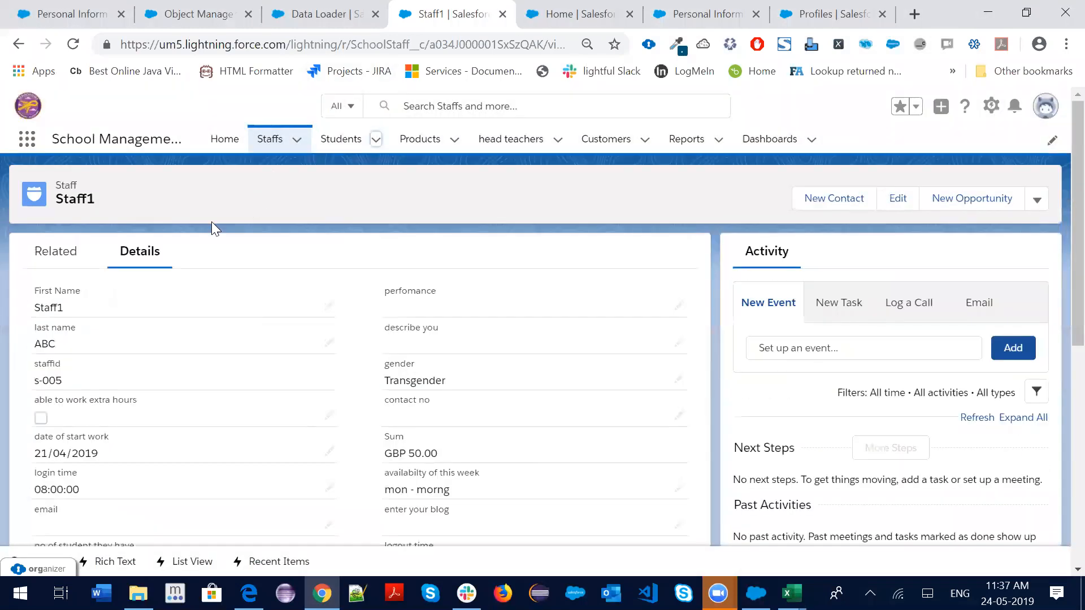
pyautogui.scroll(-10, 129, 351)
pyautogui.scroll(10, 150, 356)
pyautogui.click(57, 252)
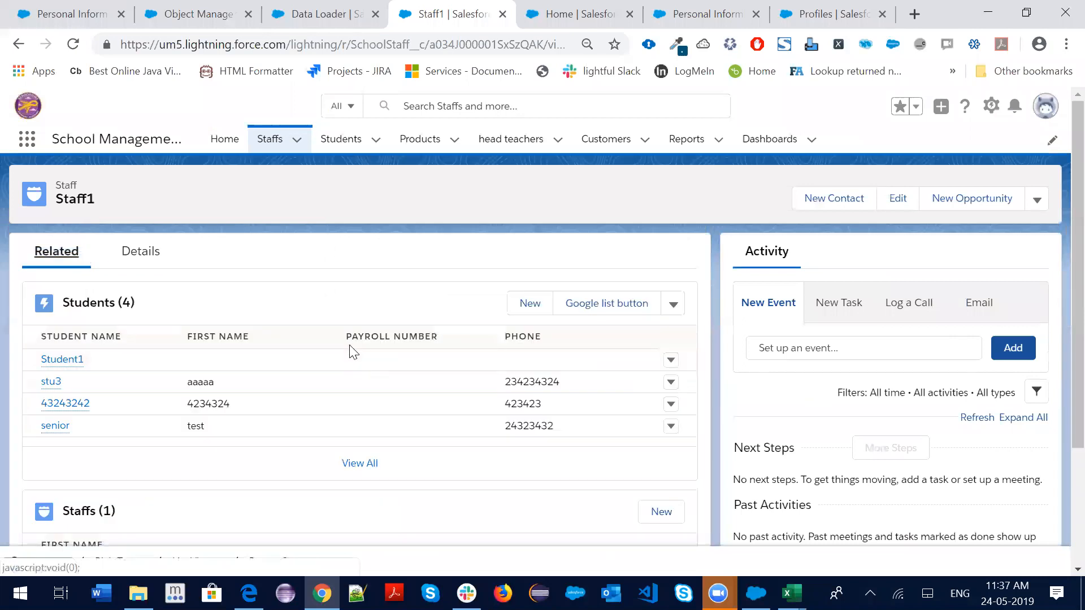
pyautogui.click(360, 464)
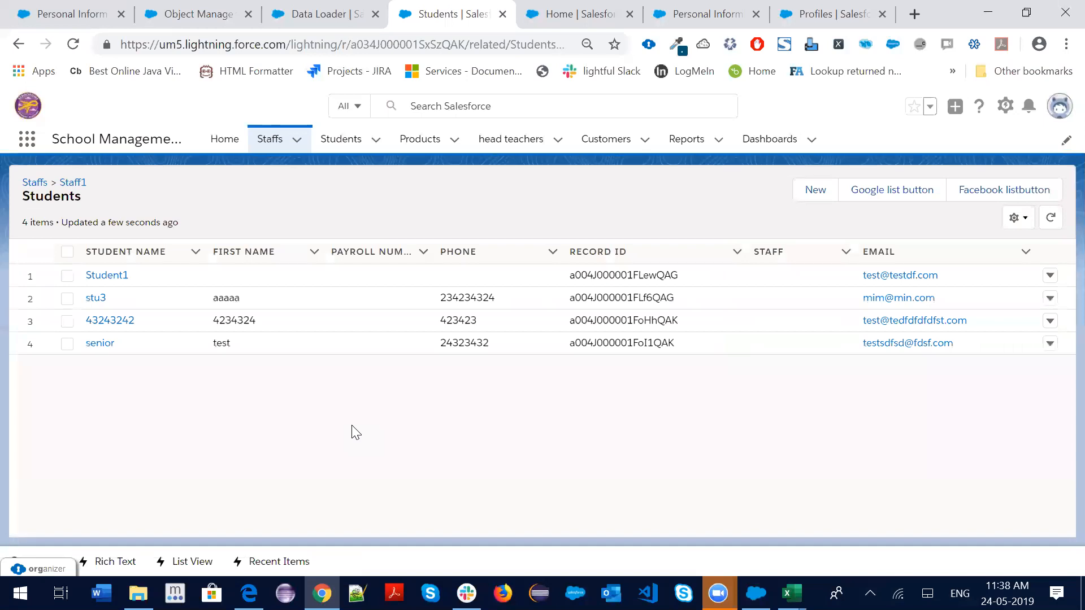
# Open the Recently Viewed Students list, then bring the success results spreadsheet forward
pyautogui.click(415, 139)
pyautogui.click(358, 142)
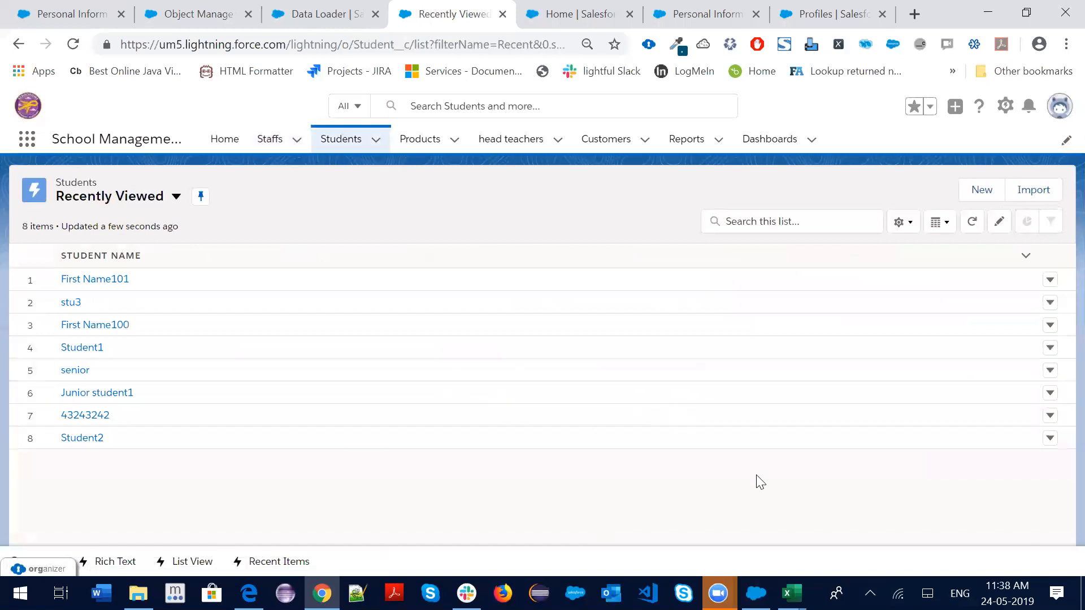
pyautogui.click(790, 594)
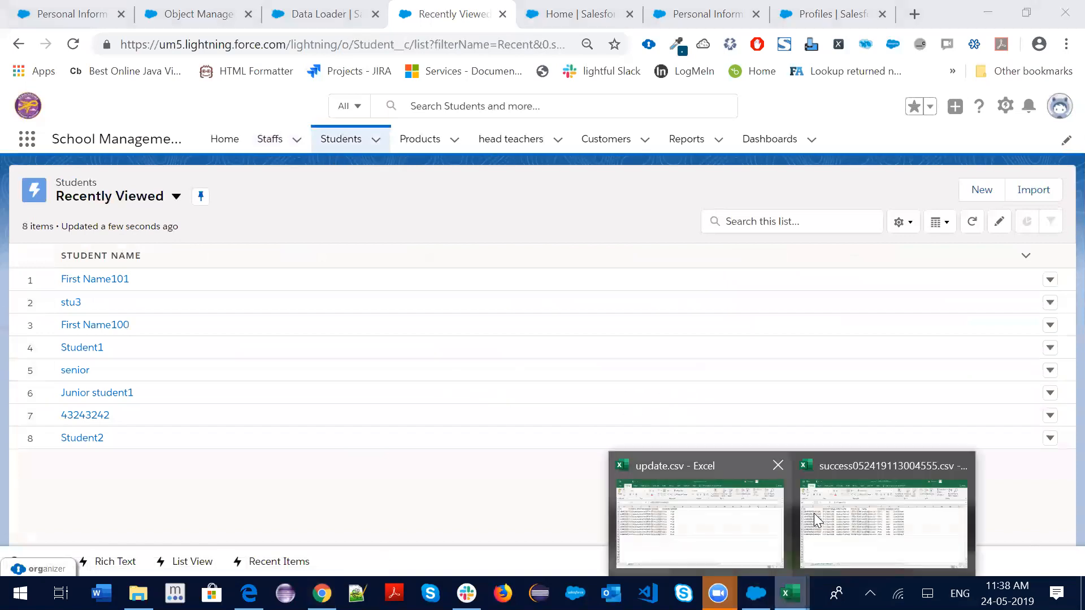
pyautogui.click(842, 524)
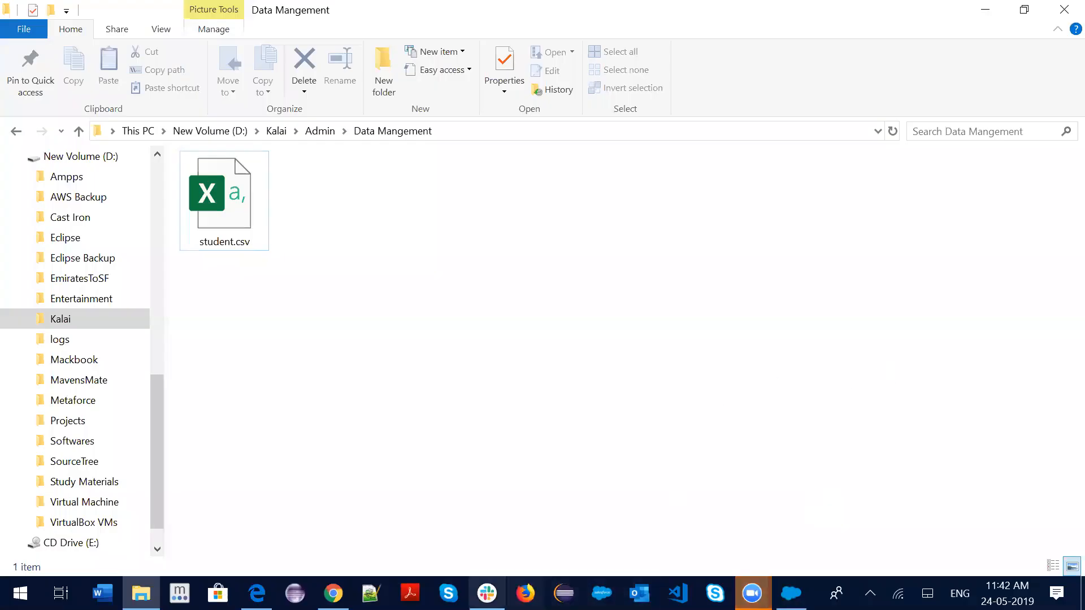
# Open the Staff1 record from the Staffs home page and show its Related tab
pyautogui.click(347, 578)
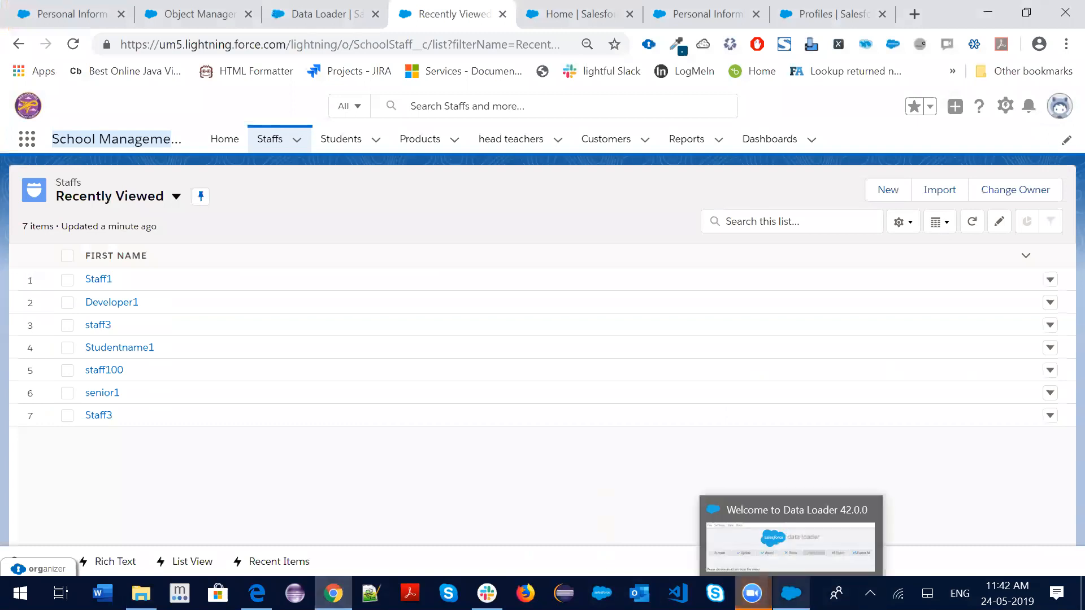
pyautogui.click(791, 594)
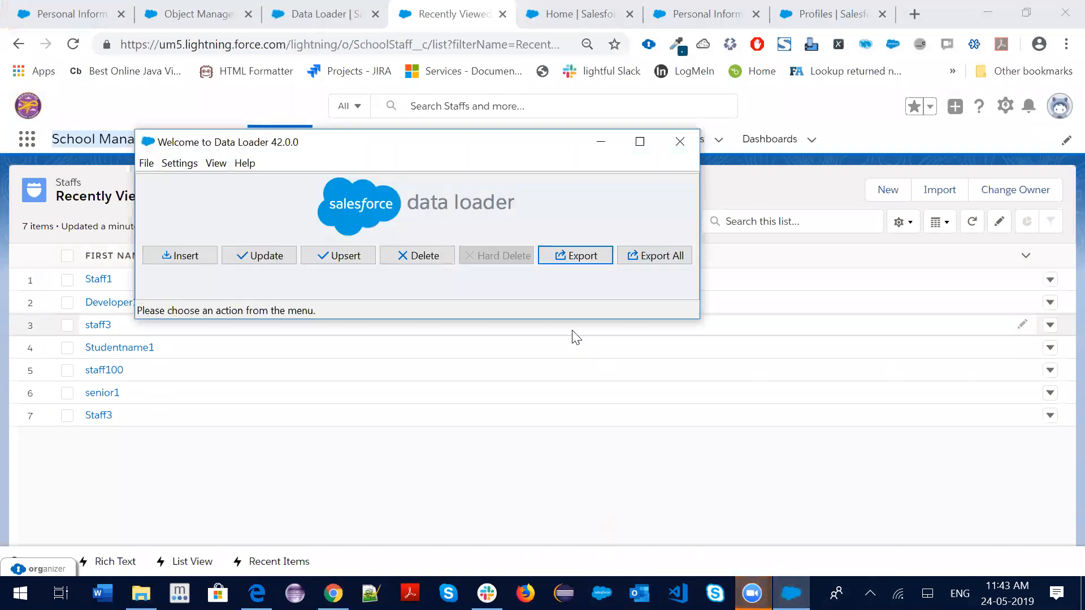
pyautogui.click(601, 142)
pyautogui.click(286, 144)
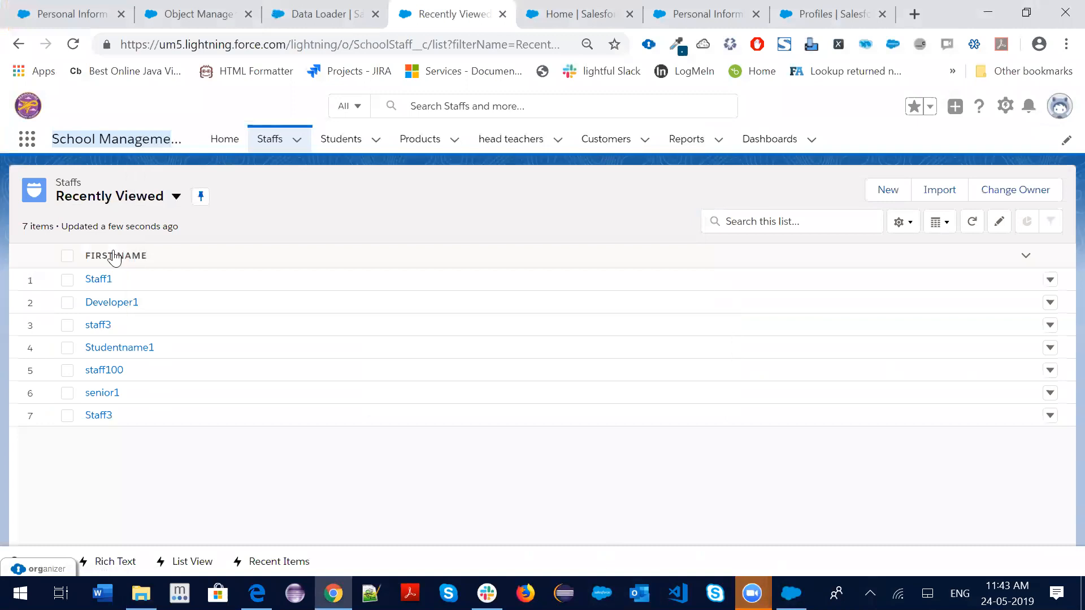
pyautogui.click(101, 280)
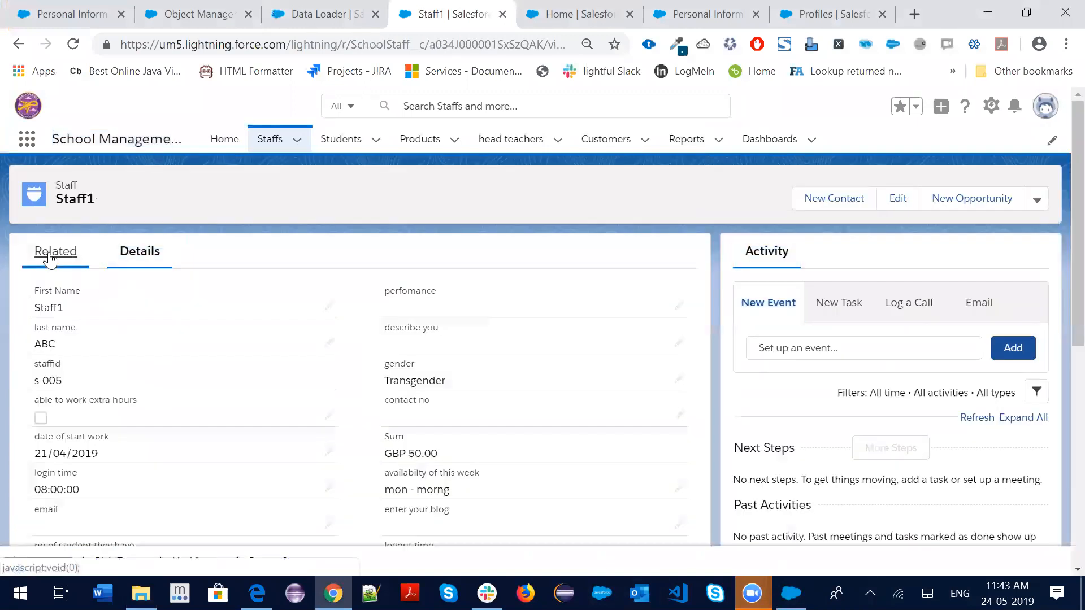
pyautogui.click(50, 255)
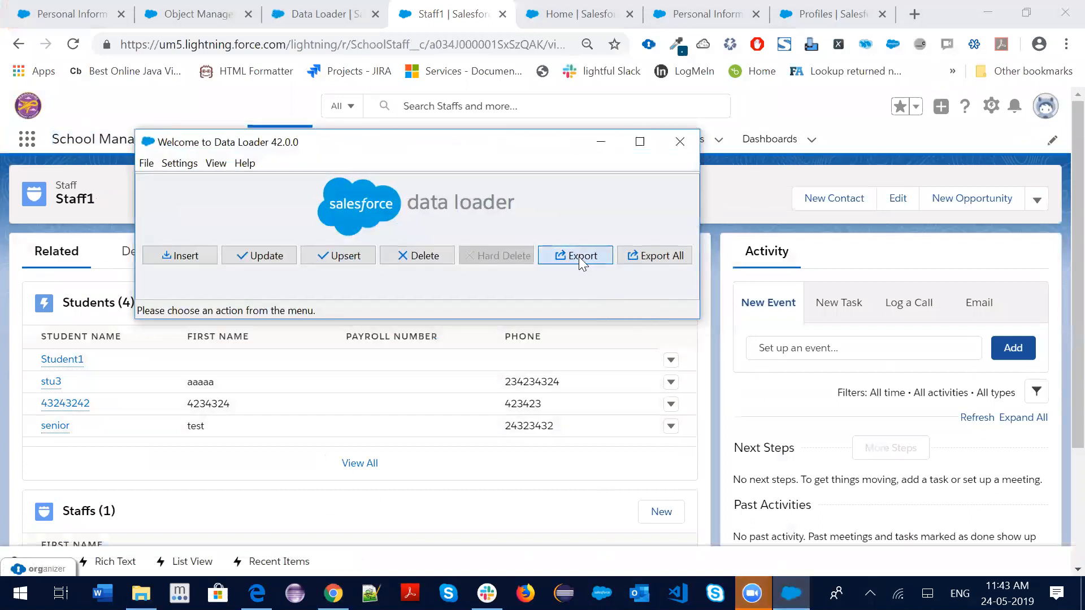
# Start a new export of Student (Student__c) to export.csv and reach the query step
pyautogui.click(579, 257)
pyautogui.click(240, 305)
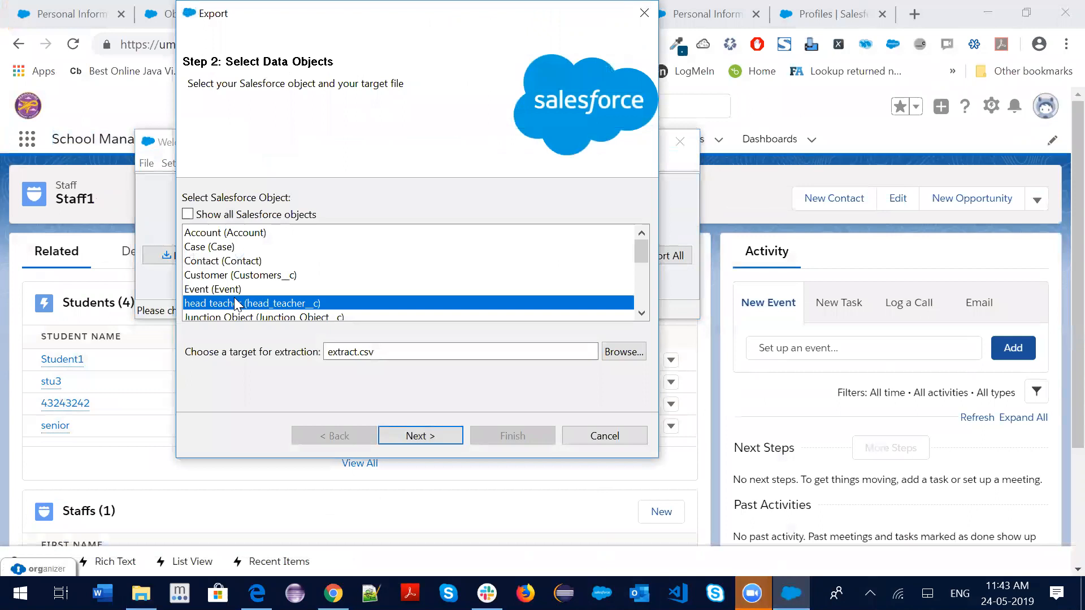
pyautogui.write('s')
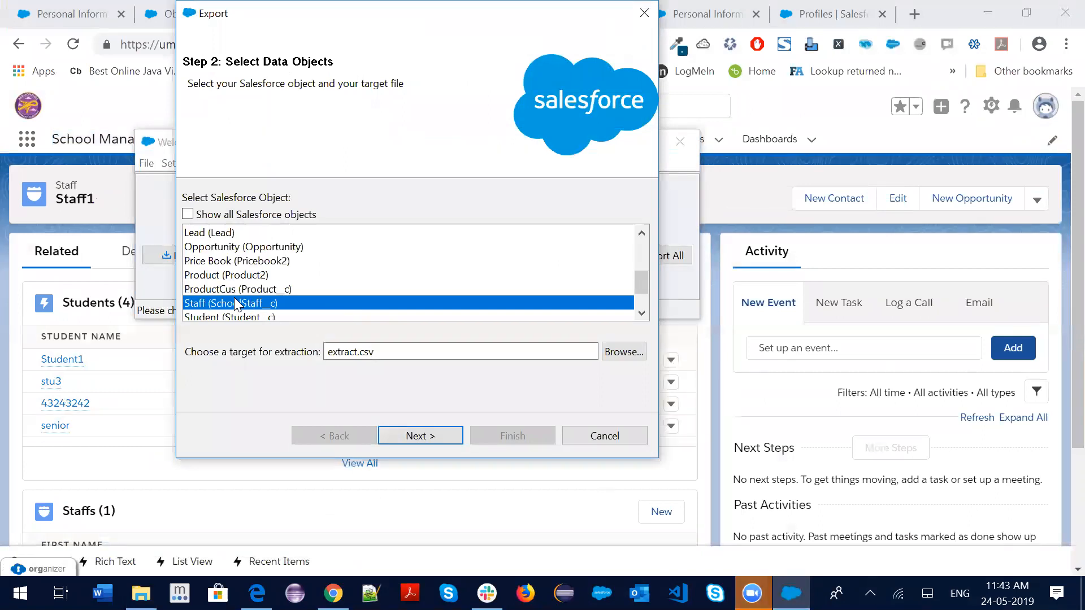
pyautogui.write('s')
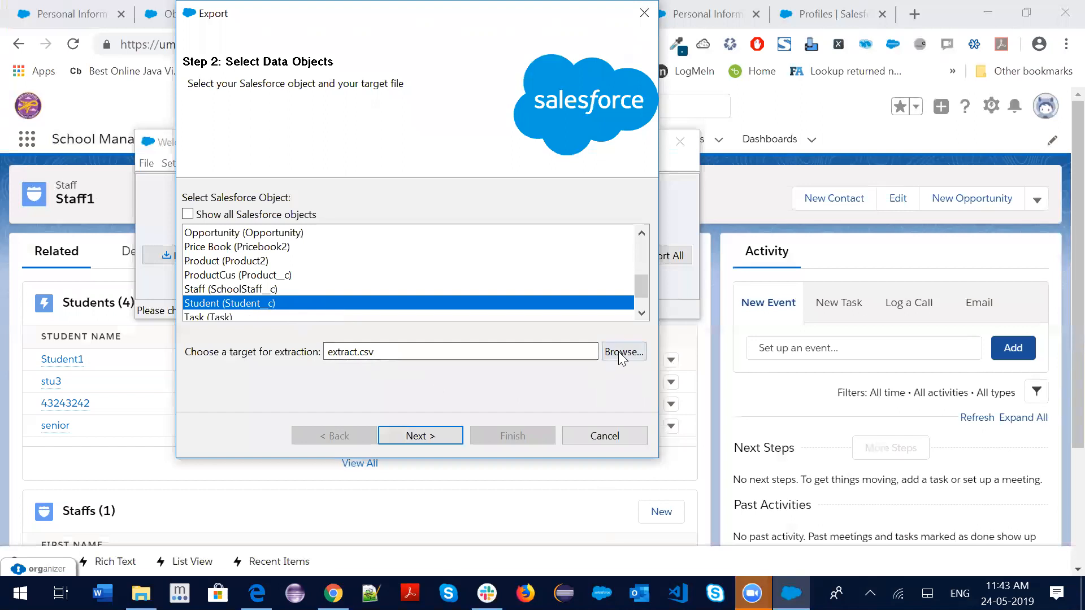
pyautogui.click(622, 352)
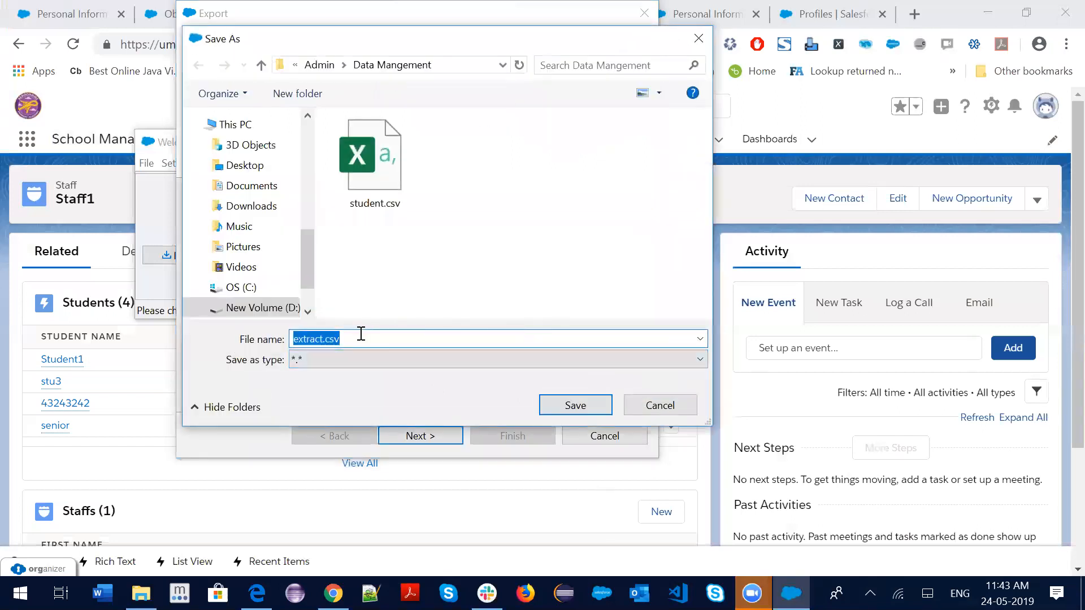
pyautogui.write('e')
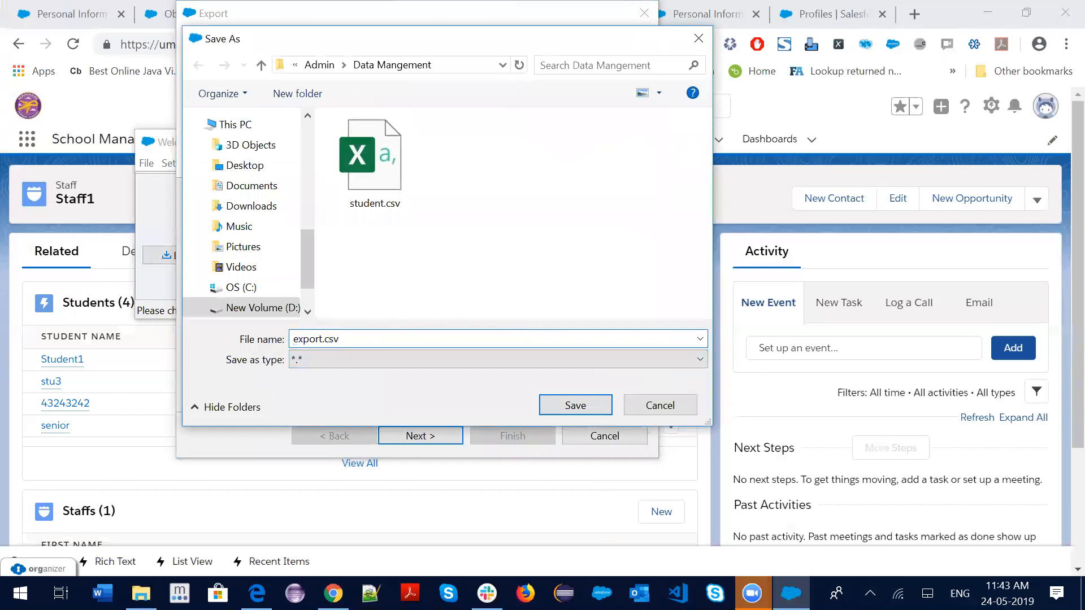
pyautogui.click(571, 406)
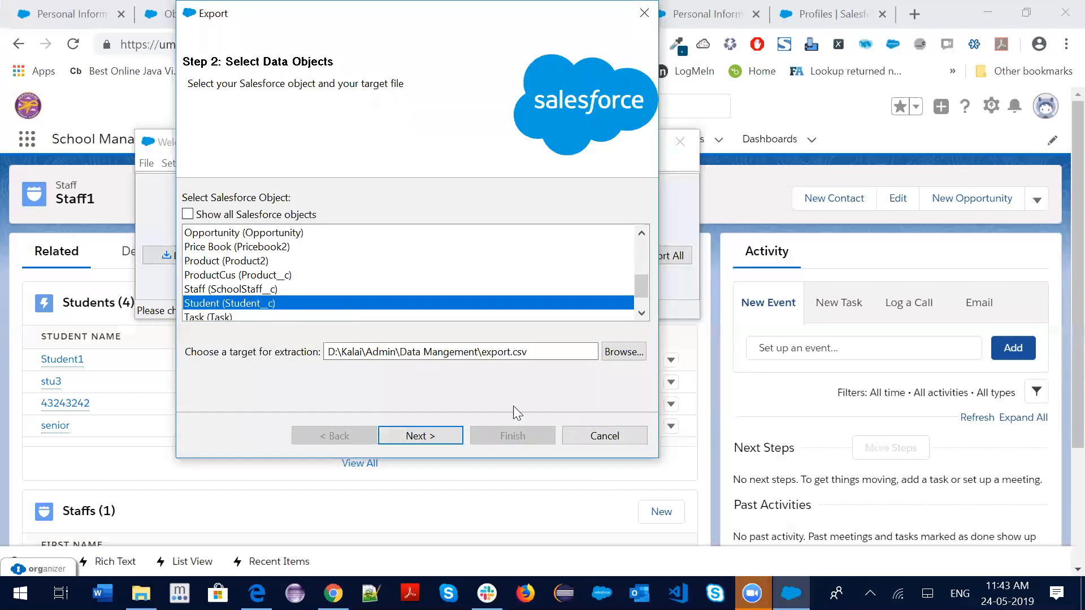
pyautogui.click(432, 435)
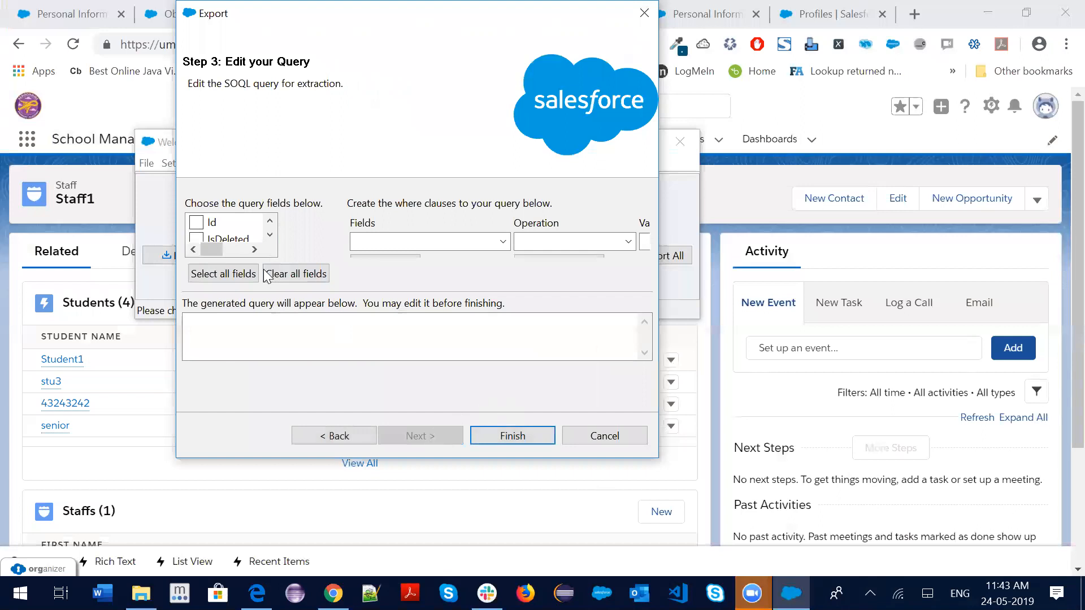
# Select all Student fields and add a where-clause row SchoolStaff__c equals, value still blank
pyautogui.click(215, 274)
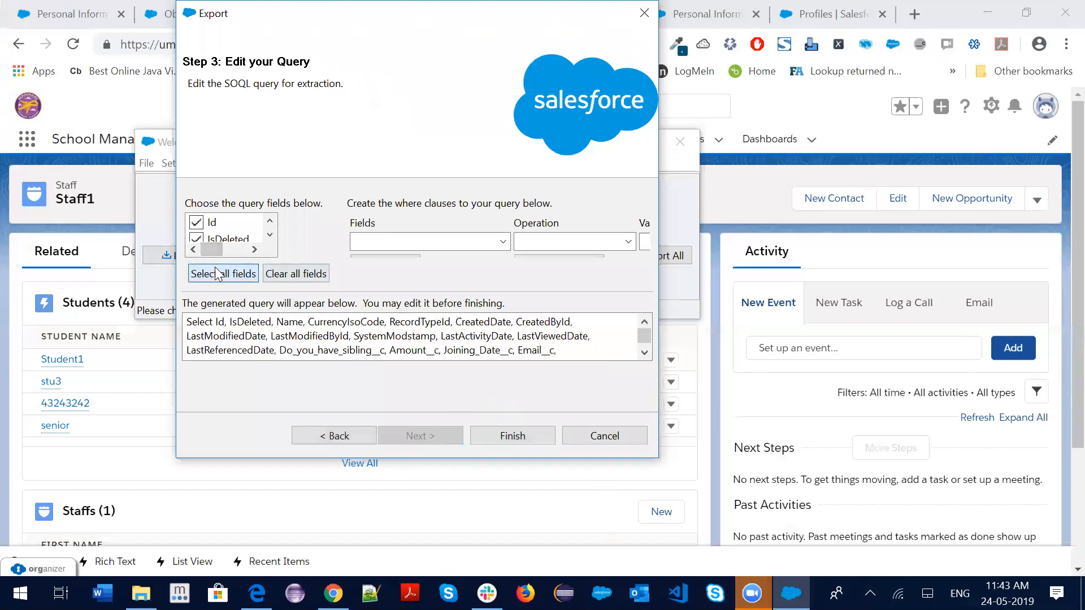
pyautogui.click(411, 240)
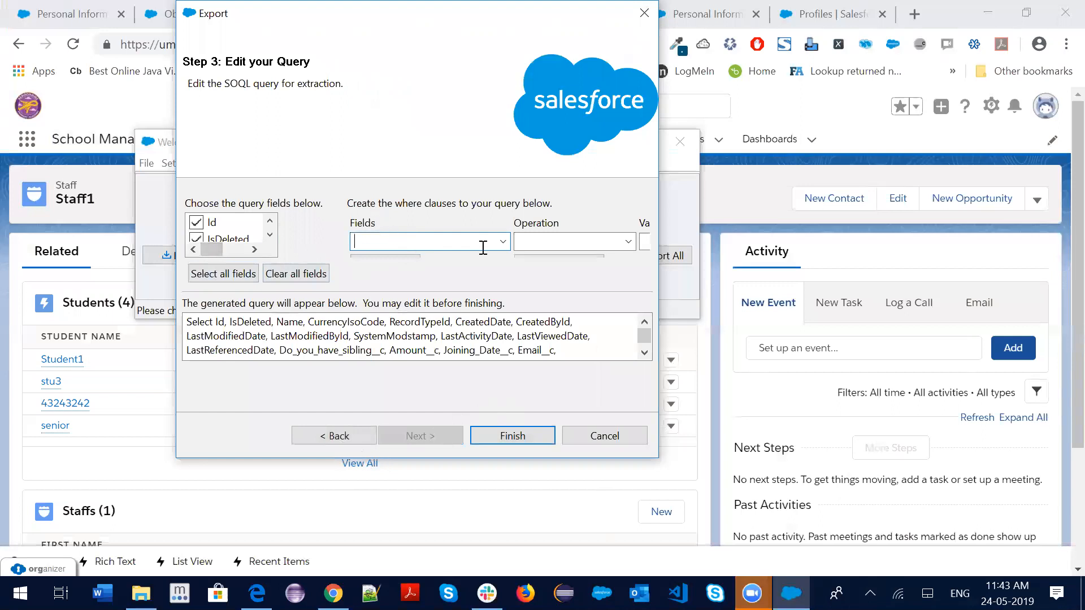
pyautogui.click(503, 241)
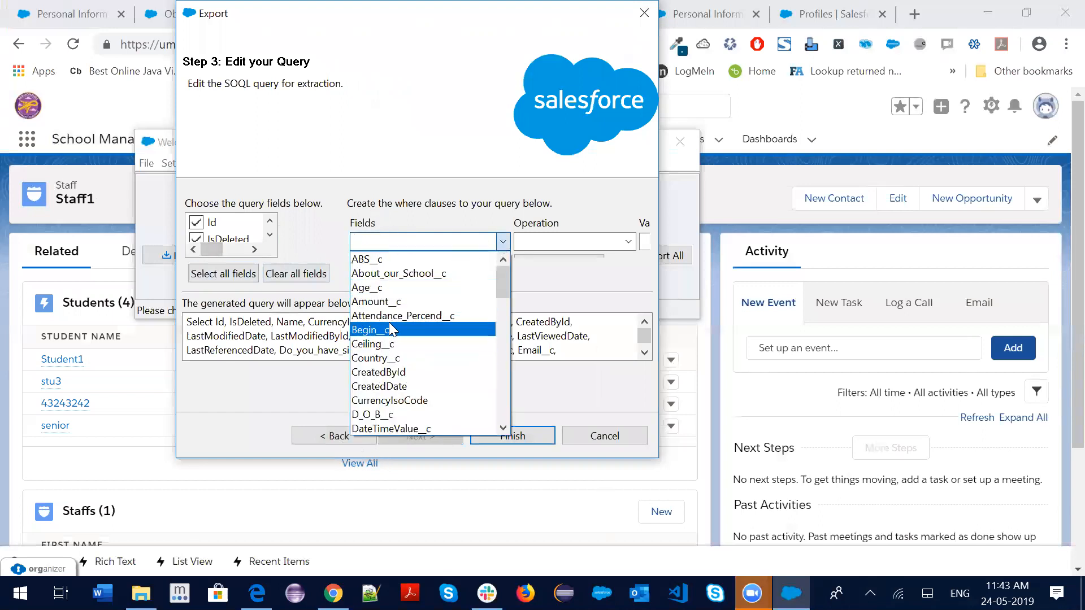
pyautogui.write('s')
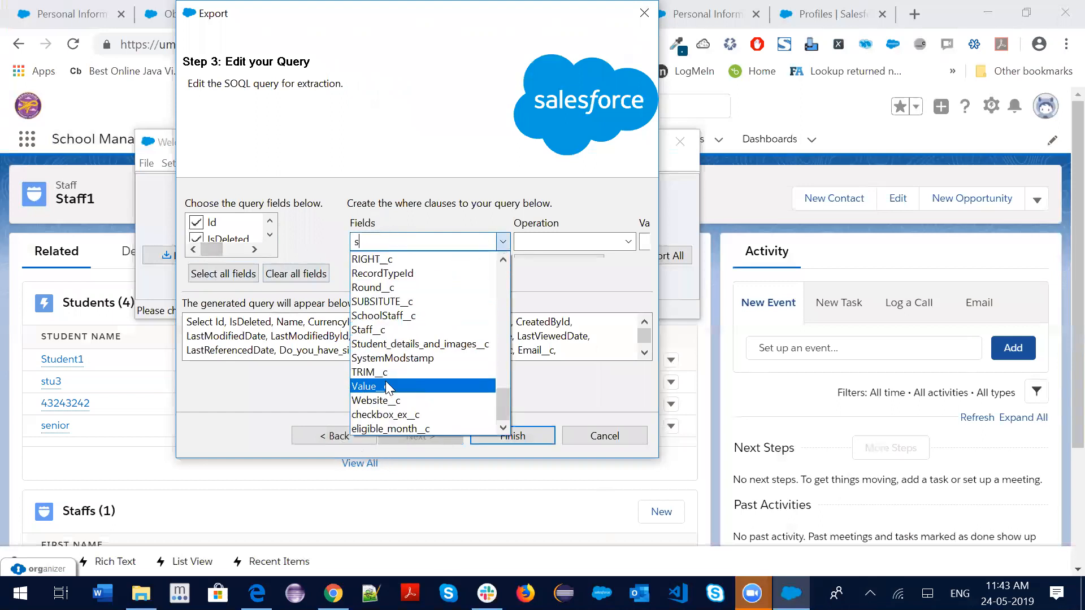
pyautogui.write('choolStaff__c')
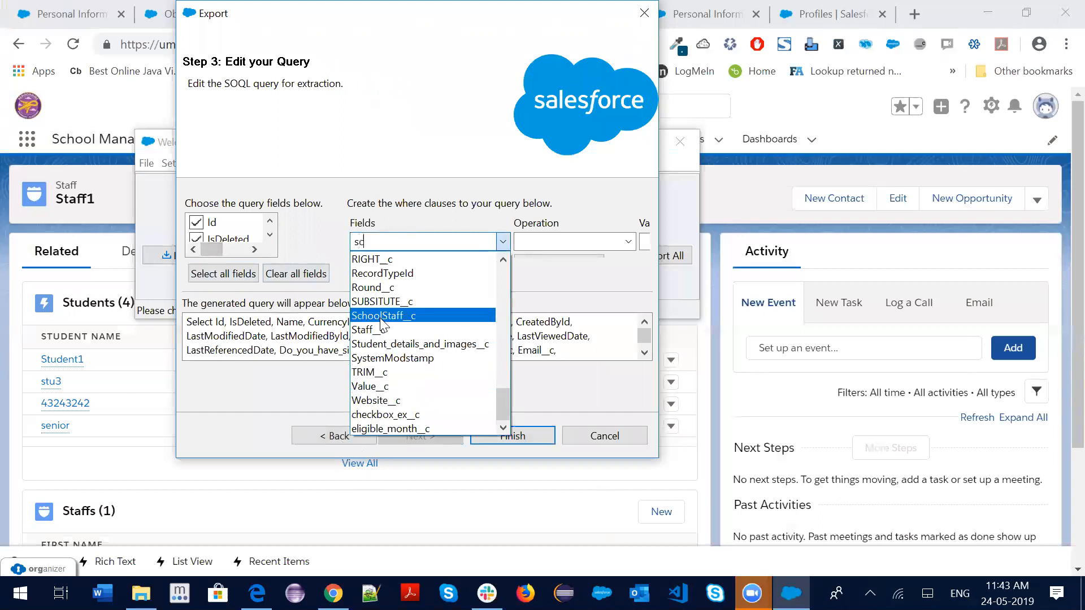
pyautogui.click(381, 317)
pyautogui.click(608, 242)
pyautogui.click(629, 242)
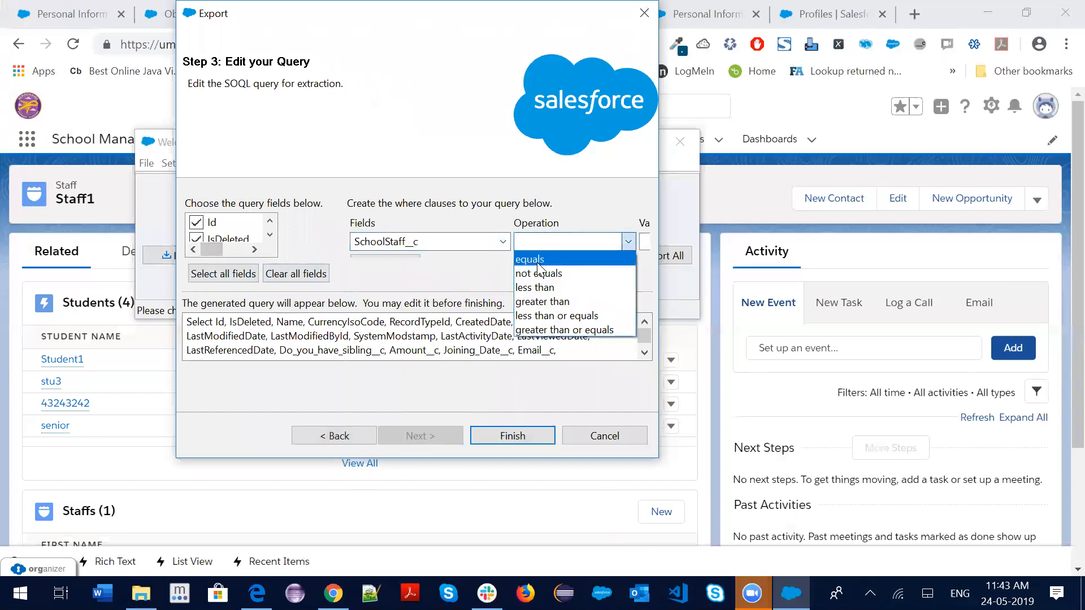
pyautogui.click(540, 254)
pyautogui.moveTo(658, 285); pyautogui.dragTo(903, 254)
pyautogui.click(655, 242)
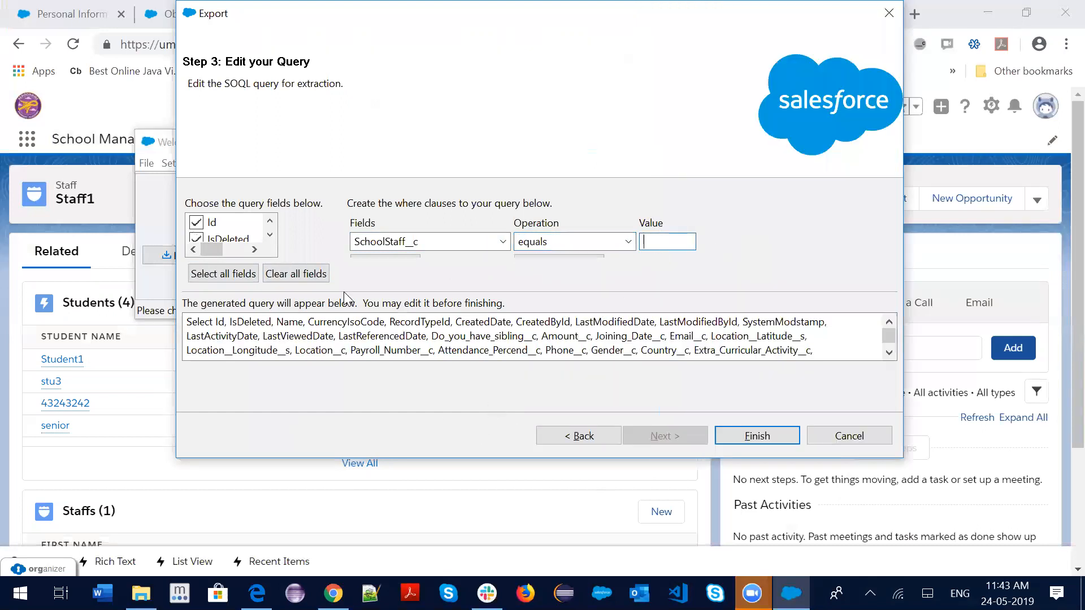
pyautogui.hotkey('alt', 'Tab')
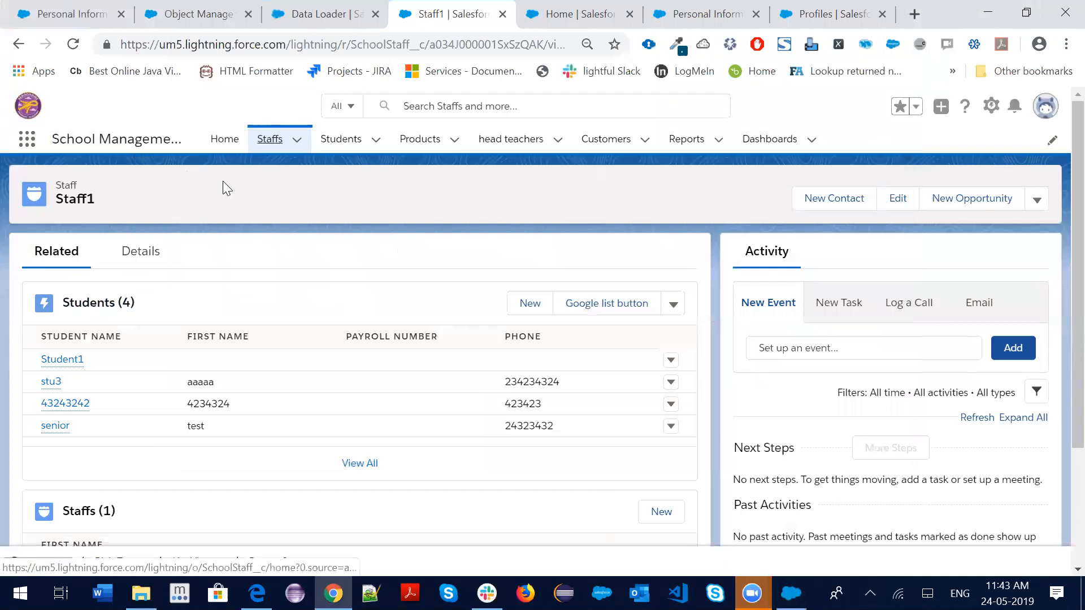
# Copy the Staff1 record ID from its page URL and add it as the SchoolStaff__c equals condition
pyautogui.click(270, 139)
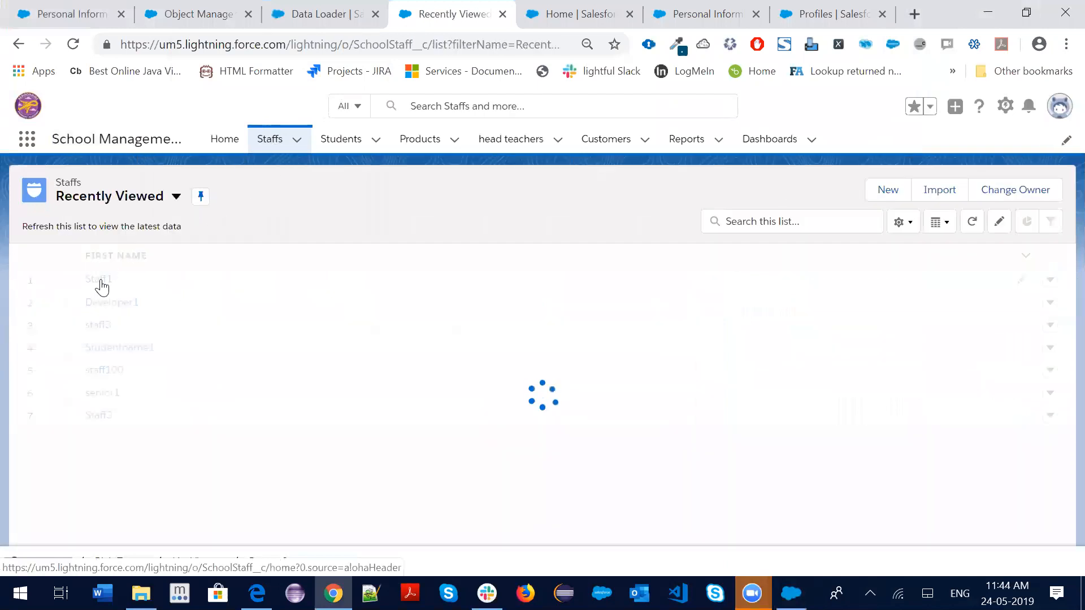
pyautogui.click(100, 280)
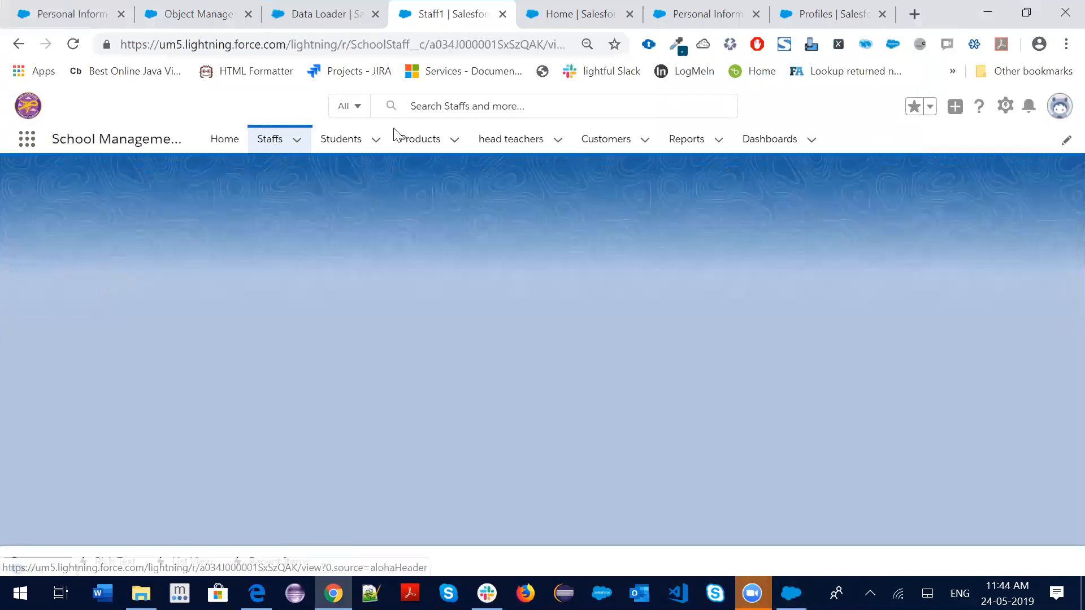
pyautogui.doubleClick(489, 44)
pyautogui.hotkey('alt', 'Tab')
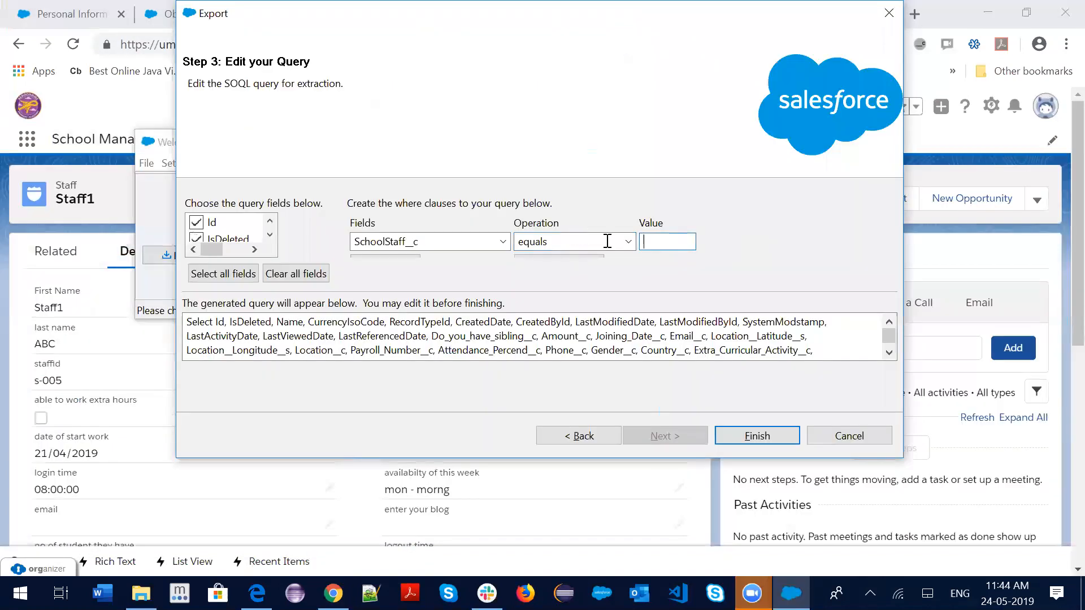
pyautogui.hotkey('ctrl', 'v')
pyautogui.moveTo(350, 459); pyautogui.dragTo(351, 514)
pyautogui.click(378, 267)
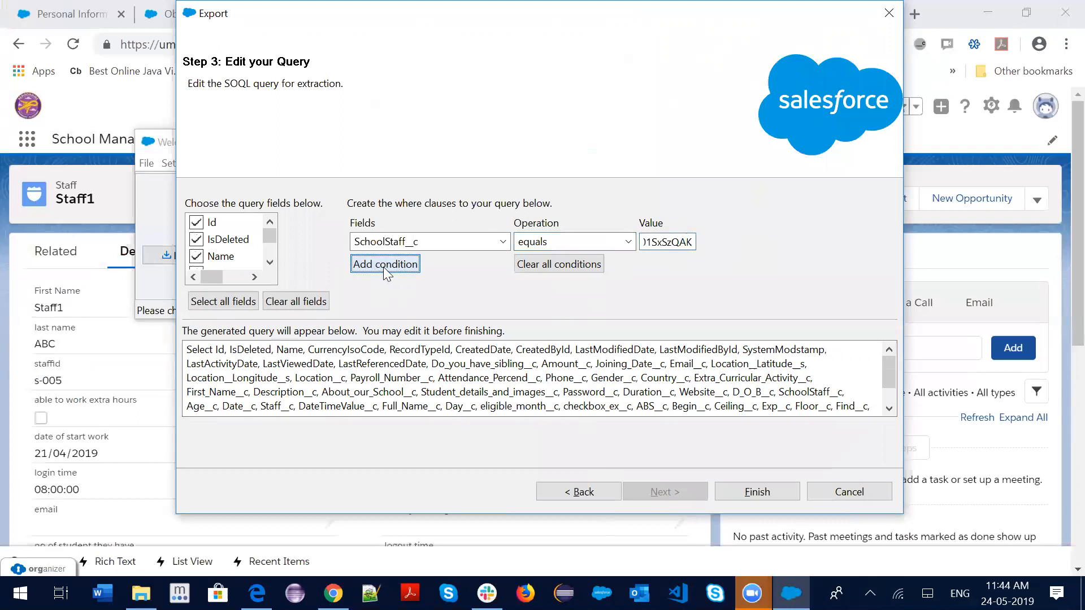
# Delete the duplicate trailing AND conditions from the generated query's WHERE clause
pyautogui.scroll(-1, 853, 399)
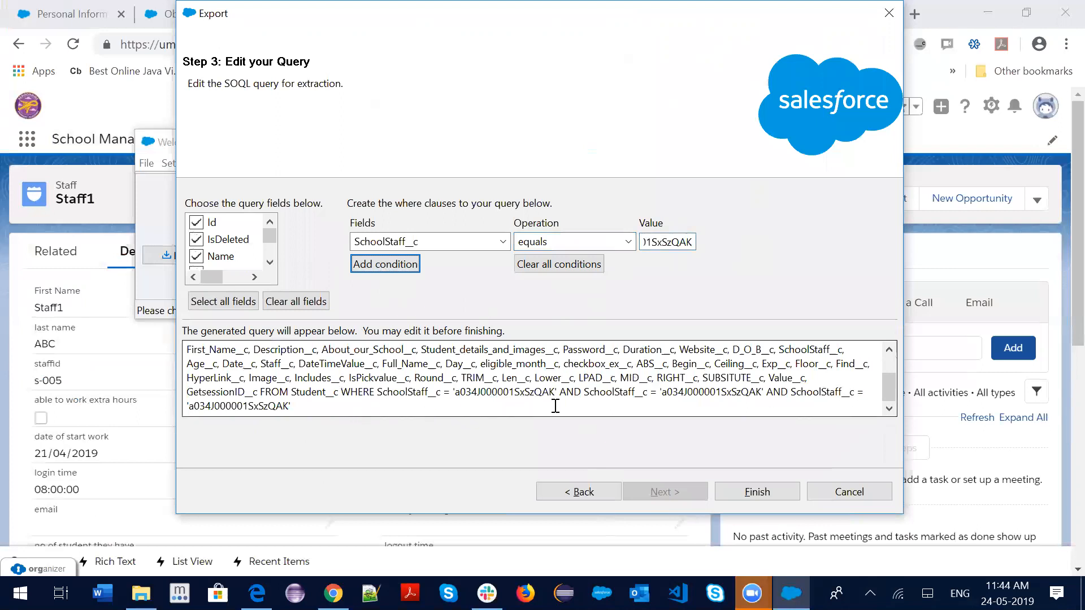
pyautogui.moveTo(561, 392); pyautogui.dragTo(584, 423)
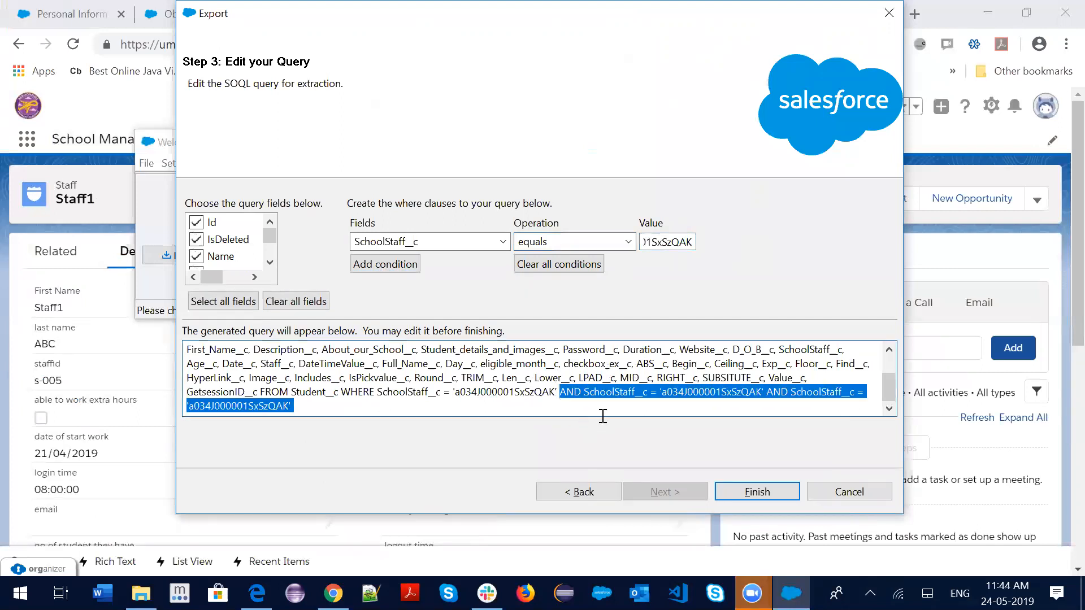
pyautogui.press('BackSpace')
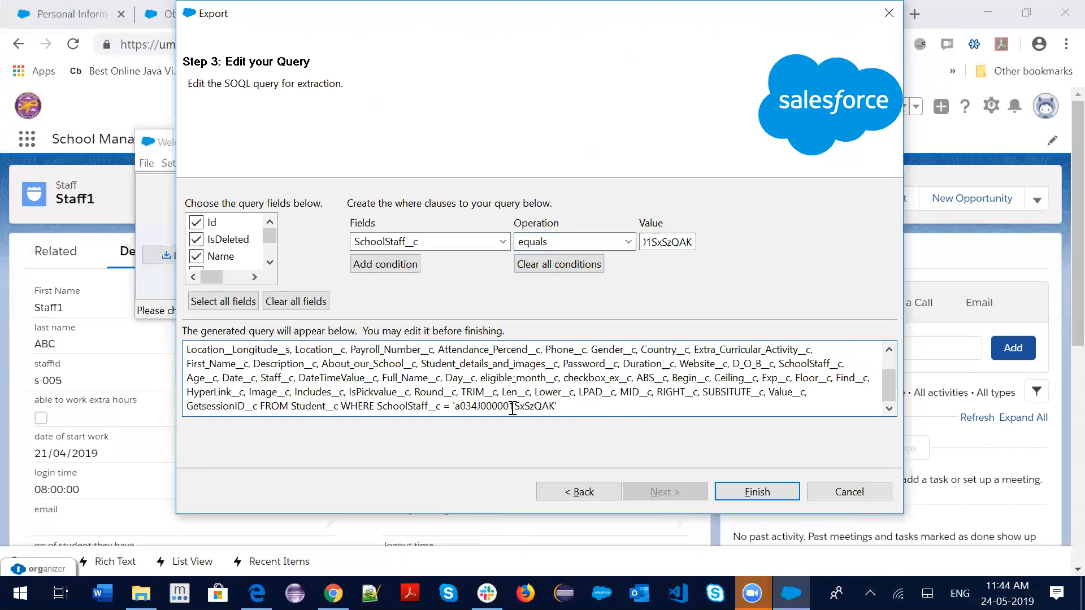
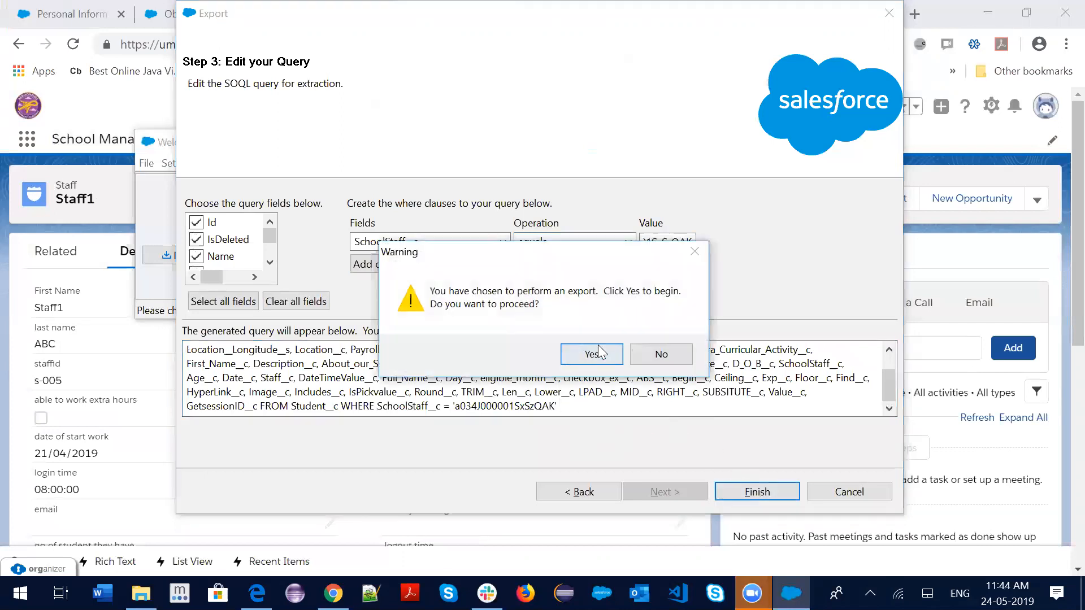
# Run the Staff1 student export and review its 4 extracted records, then return to the Staff1 page
pyautogui.click(591, 354)
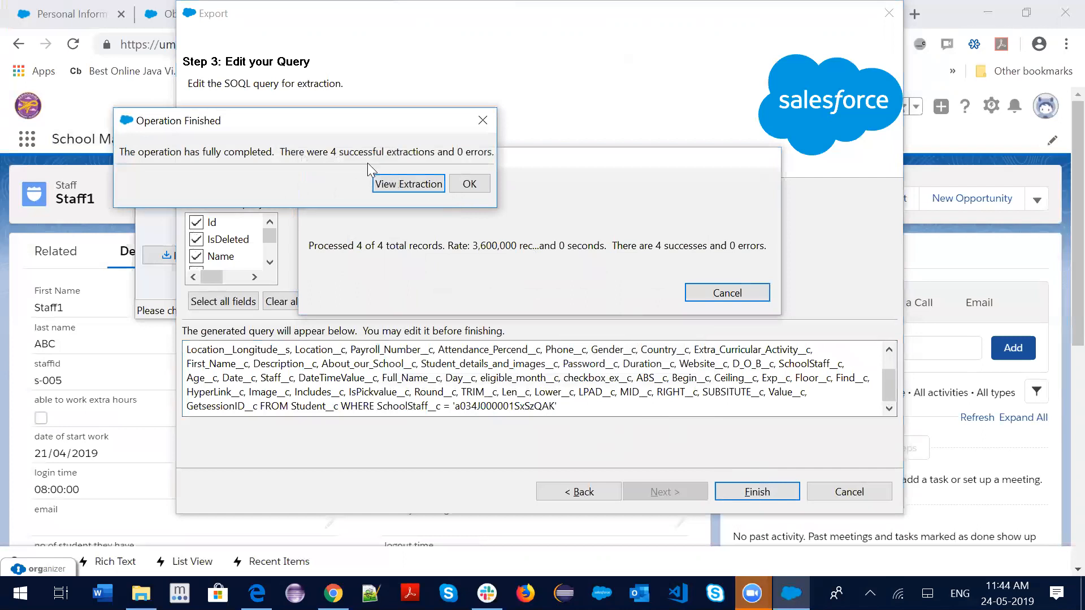
pyautogui.click(408, 183)
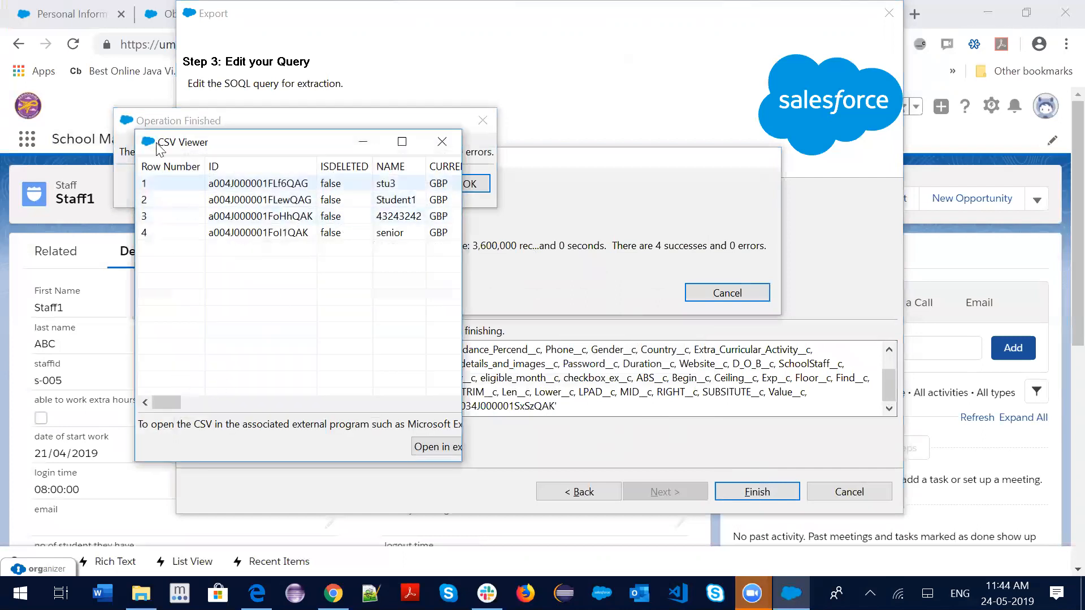
pyautogui.moveTo(202, 148); pyautogui.dragTo(410, 145)
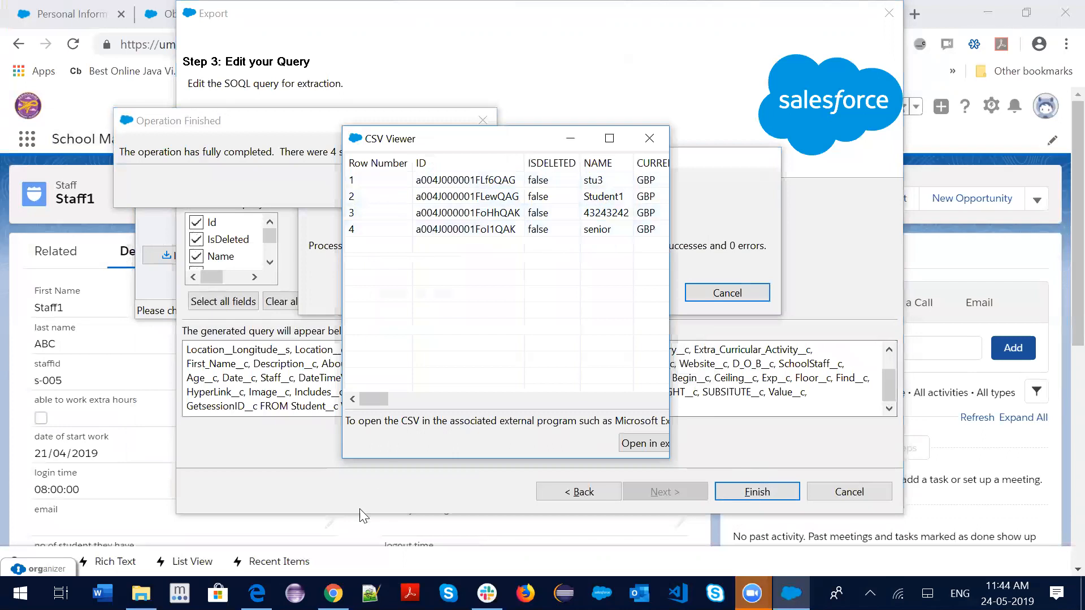
pyautogui.click(332, 593)
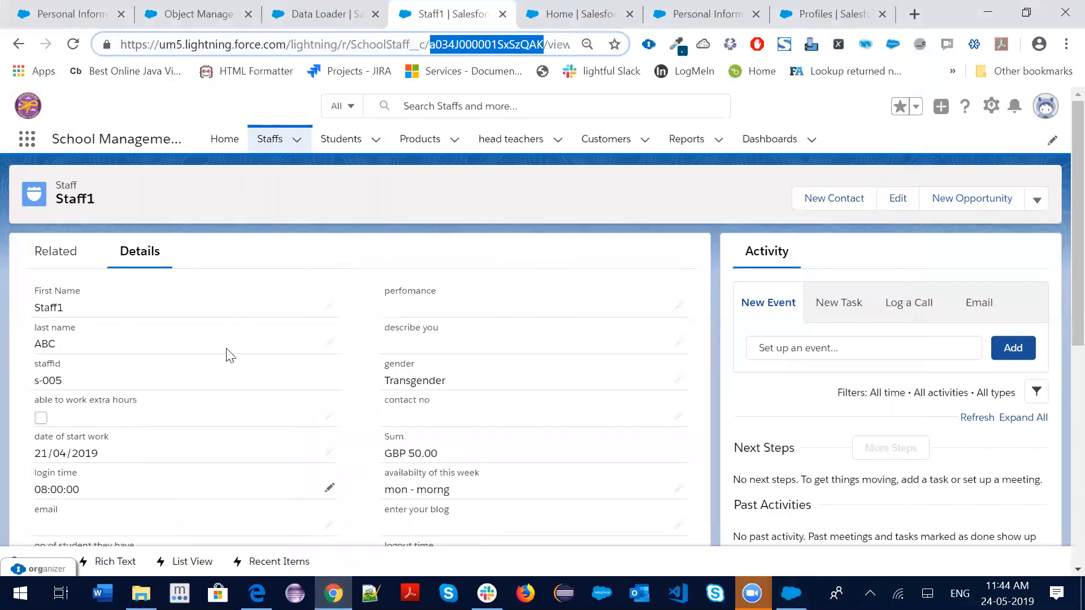
# List Staff1's related Students (Student1, stu3, 43243242, senior) to compare them with the export
pyautogui.click(269, 148)
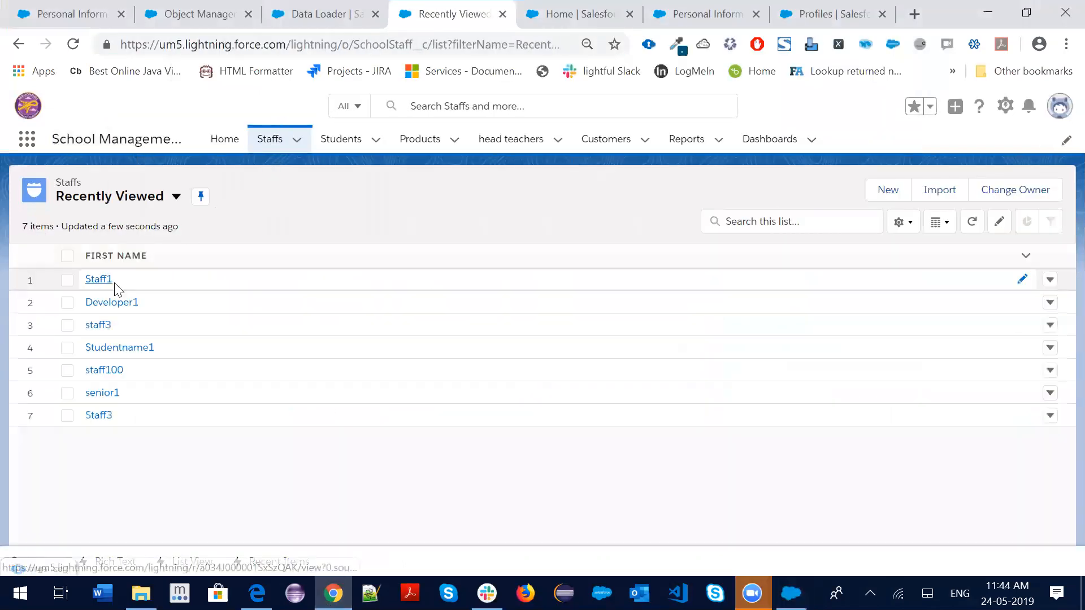
pyautogui.click(98, 280)
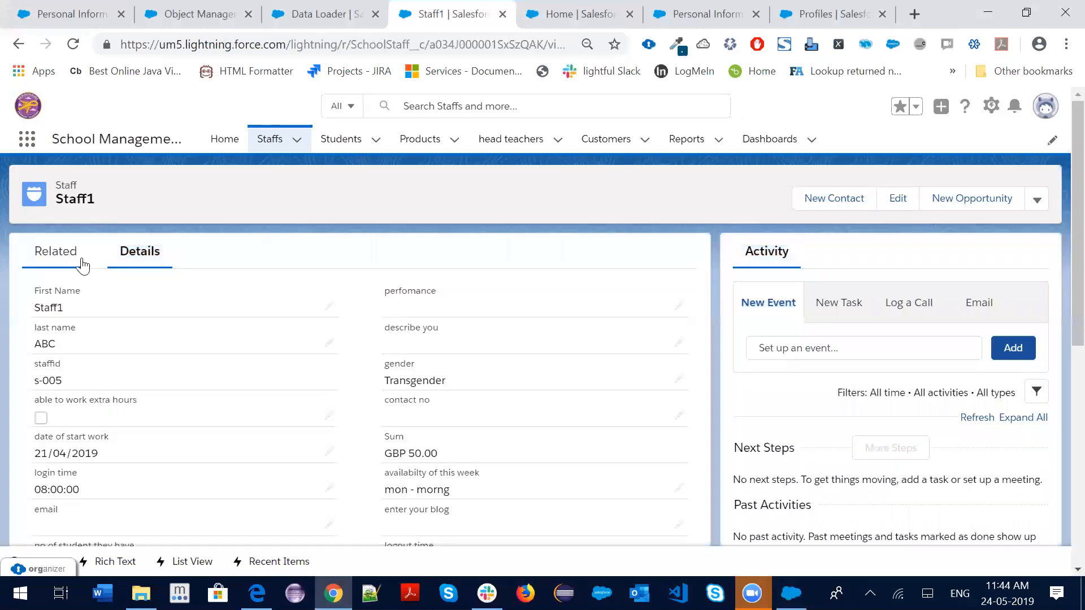
pyautogui.click(61, 254)
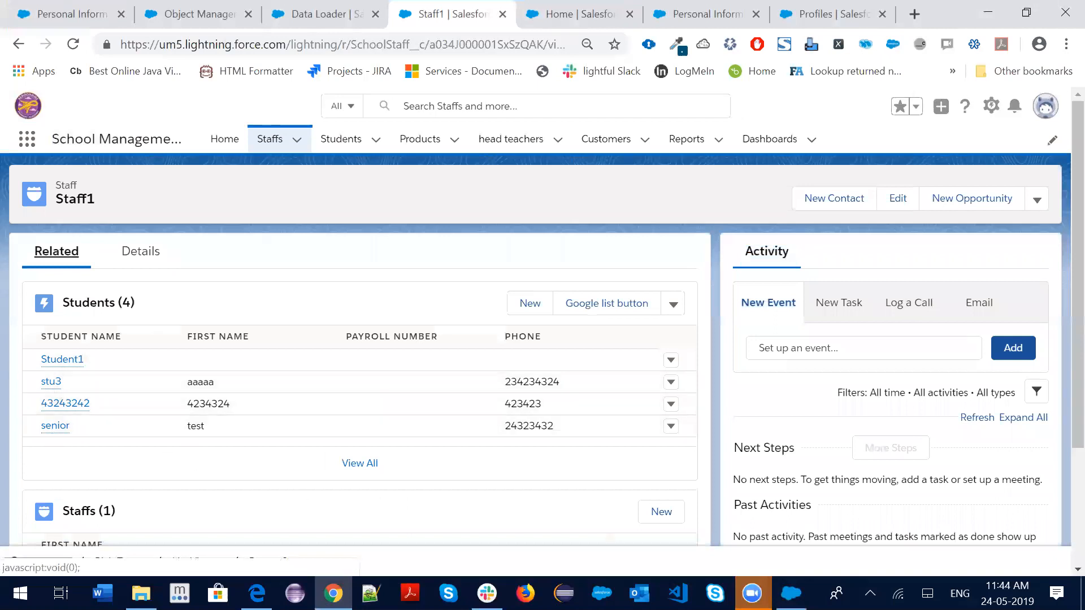
pyautogui.click(791, 593)
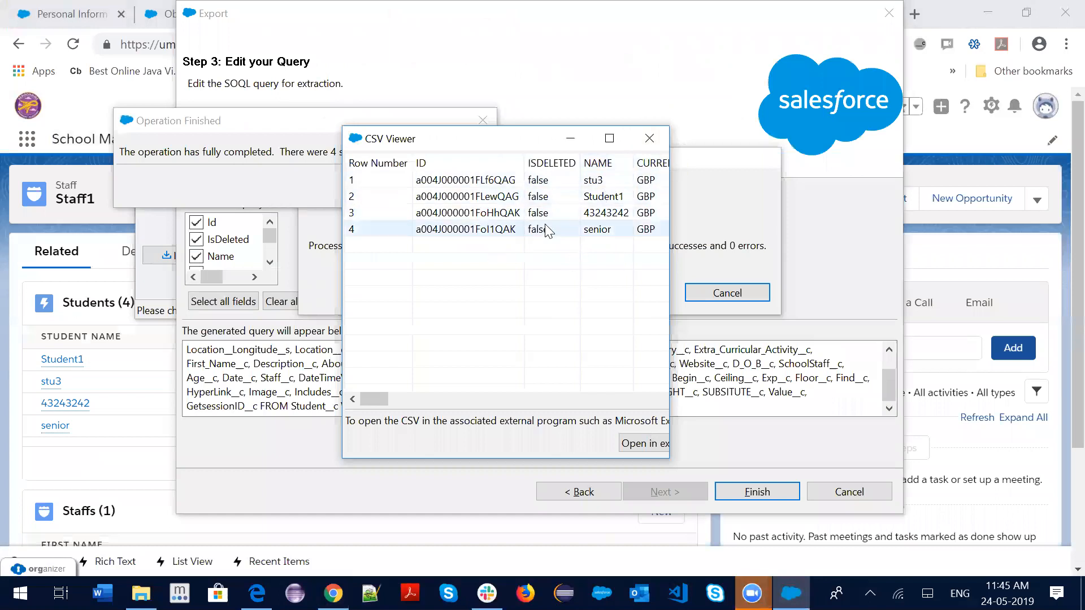
# Close the export results and a briefly opened Export All wizard, then minimize Data Loader
pyautogui.click(650, 138)
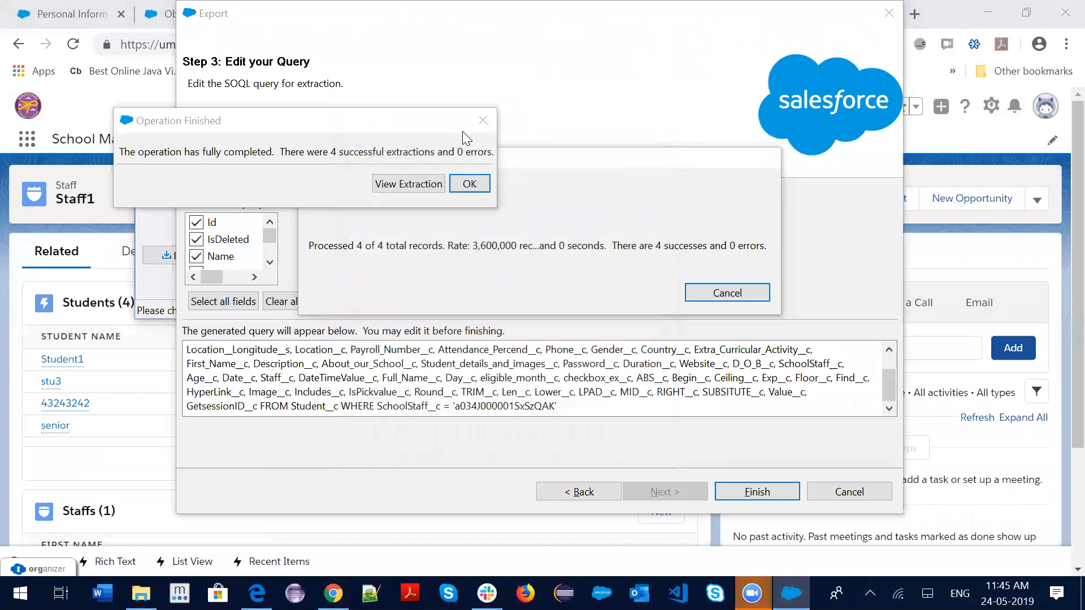
pyautogui.click(469, 183)
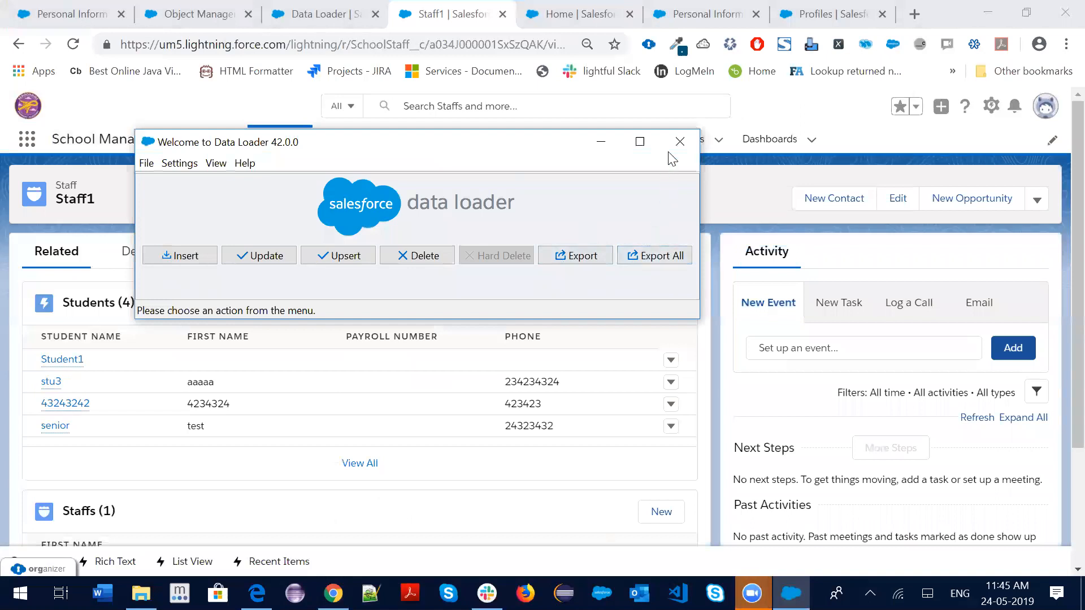
pyautogui.click(659, 260)
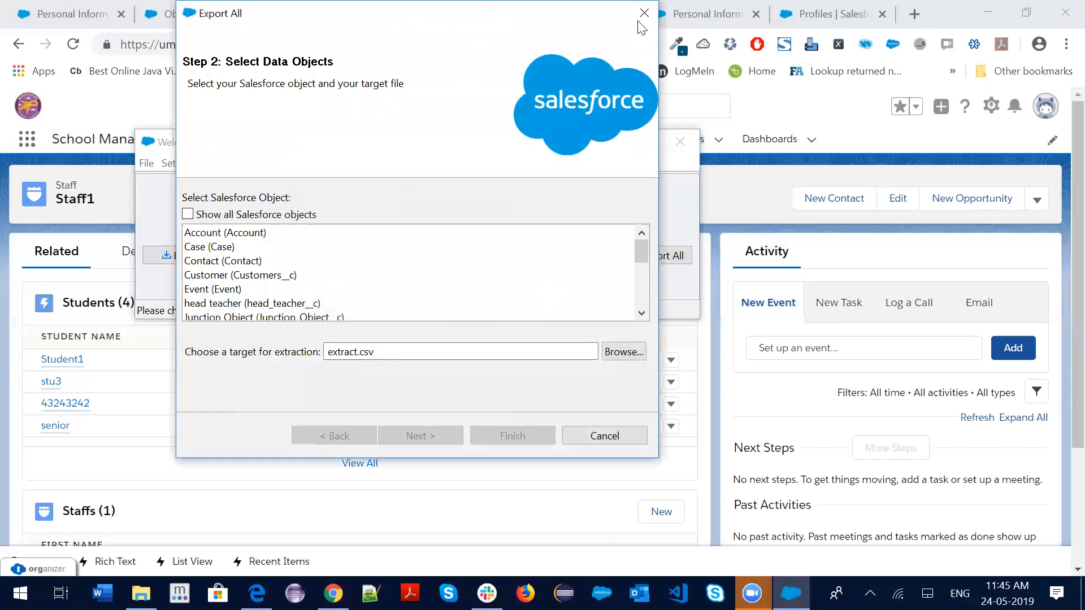
pyautogui.click(644, 13)
pyautogui.click(601, 141)
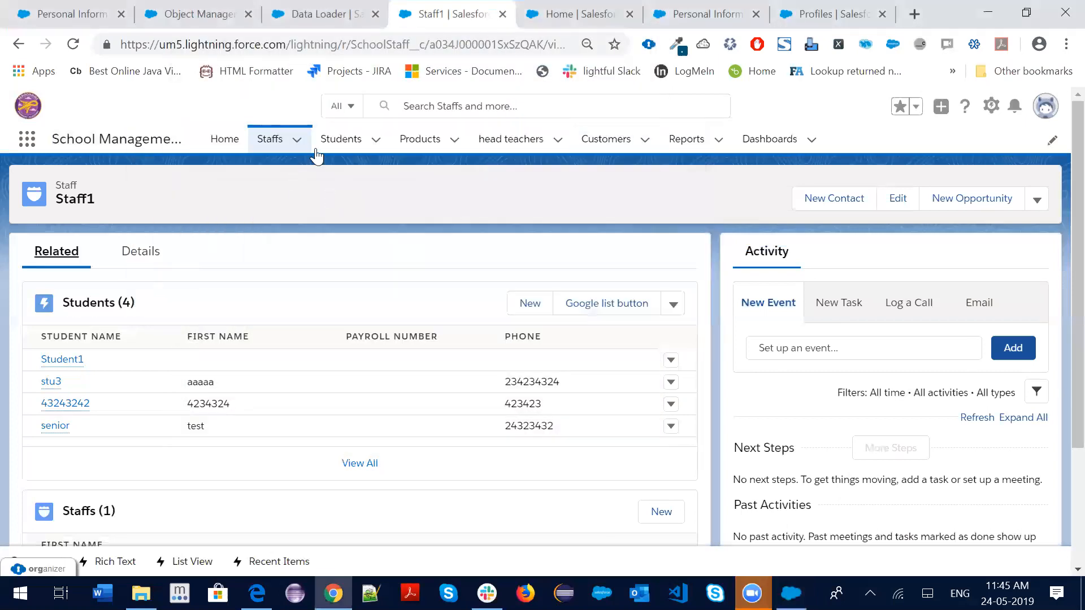
# Show the All Students list view to review all 16 students
pyautogui.click(341, 140)
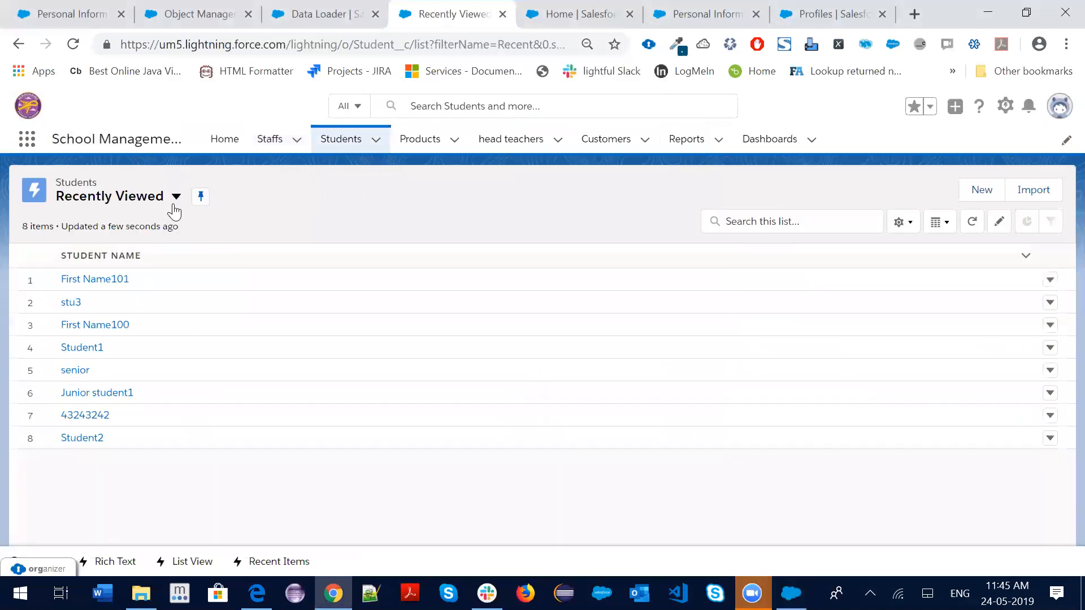
pyautogui.click(176, 198)
pyautogui.click(99, 245)
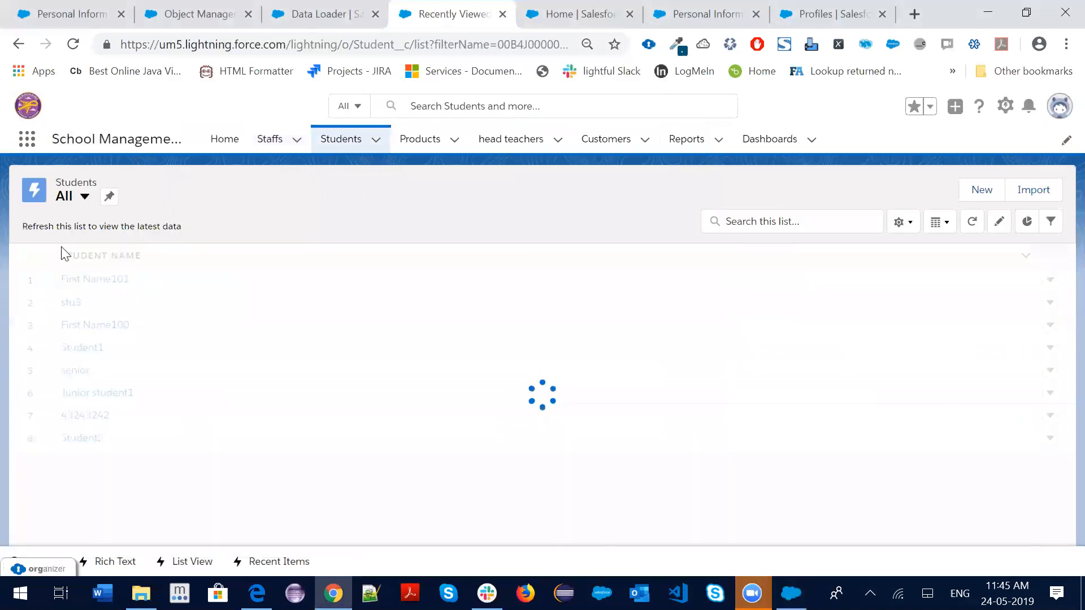
pyautogui.scroll(-3, 136, 370)
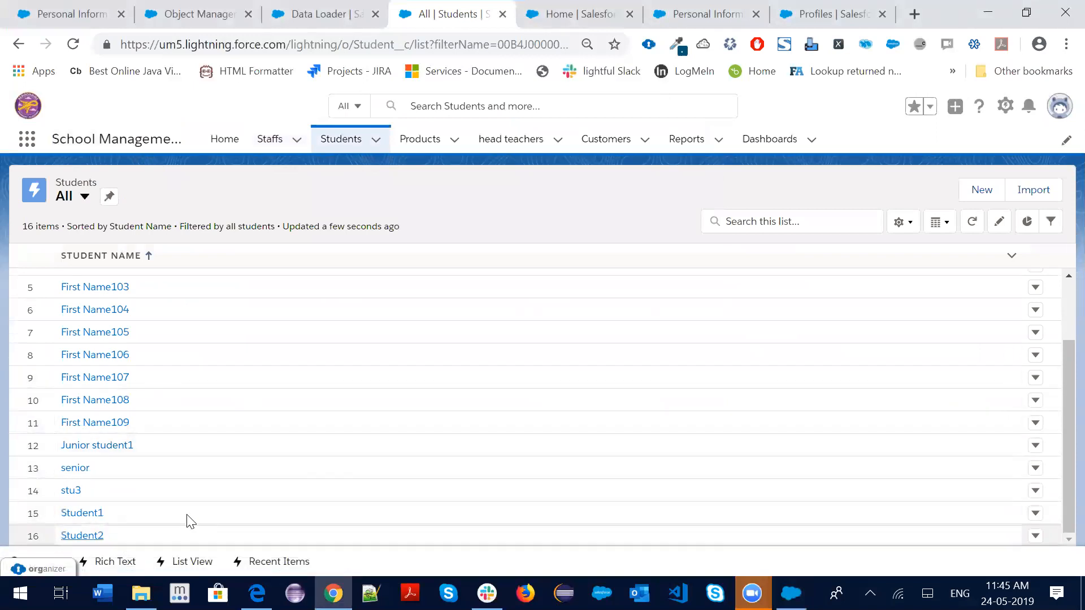
# Switch to Salesforce Classic and review the deleted Student records in the Recycle Bin
pyautogui.click(1058, 108)
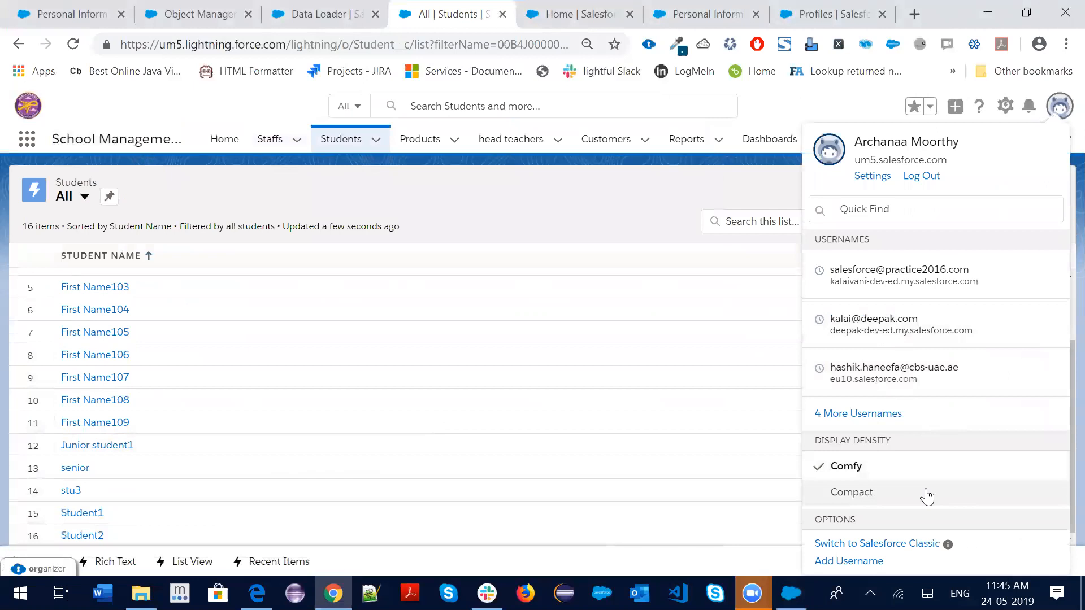
pyautogui.click(893, 544)
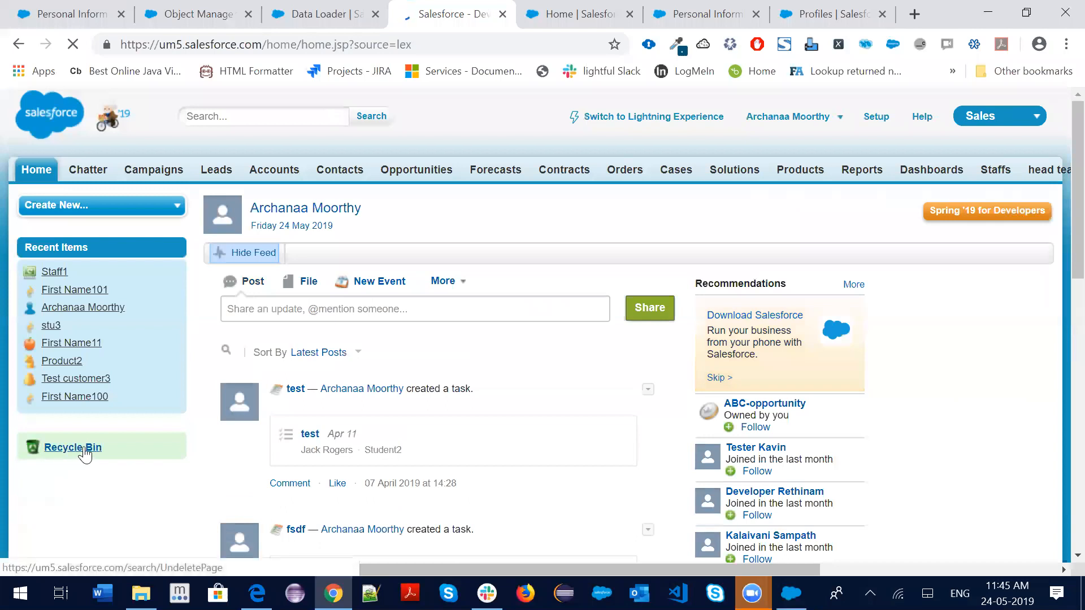
pyautogui.click(85, 447)
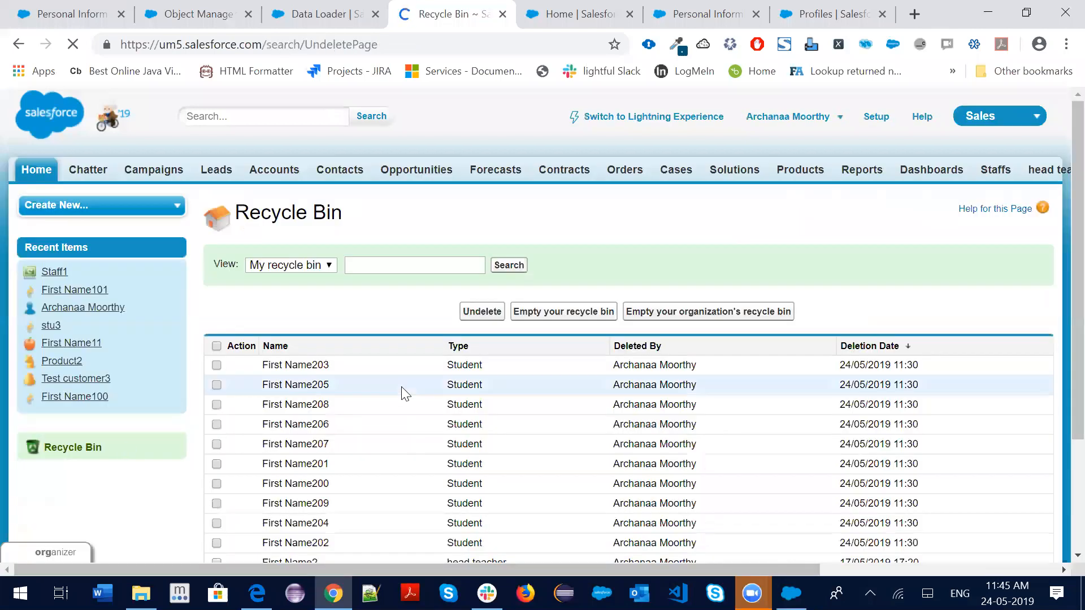
pyautogui.scroll(-3, 410, 360)
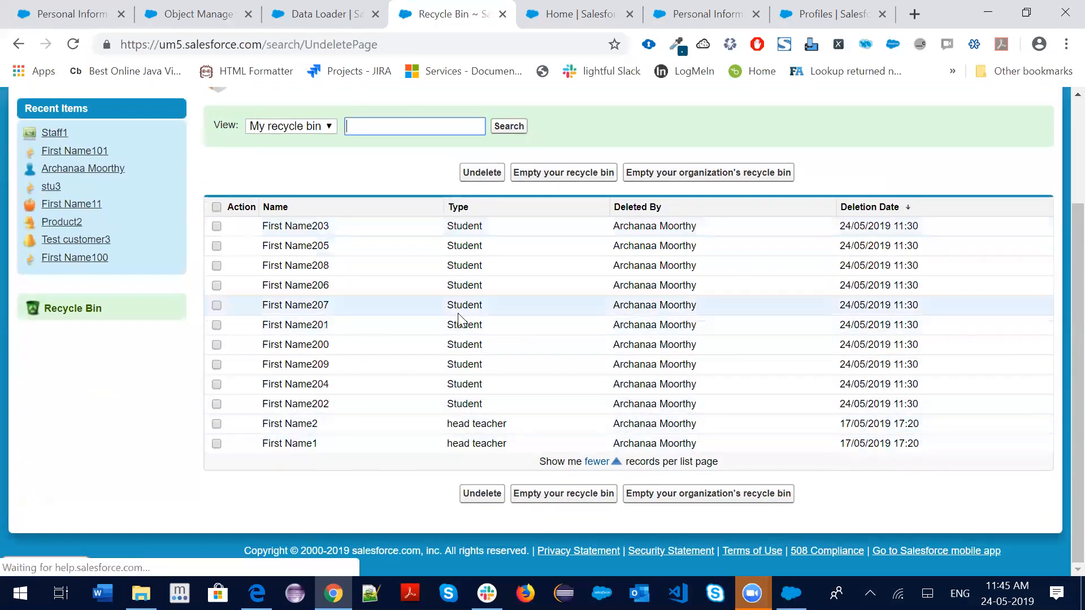
pyautogui.scroll(3, 516, 426)
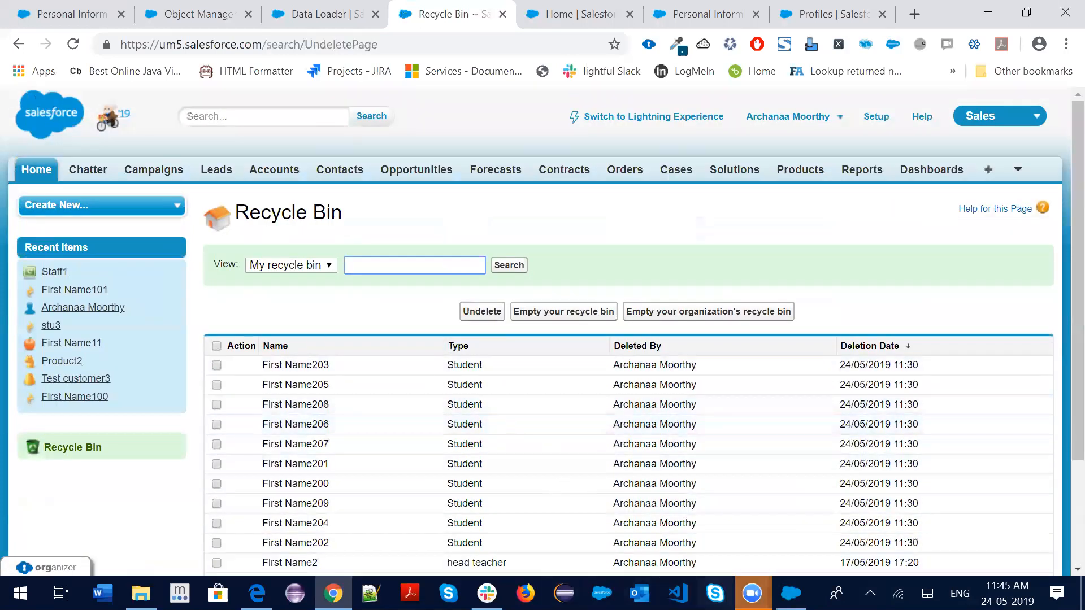
pyautogui.click(791, 593)
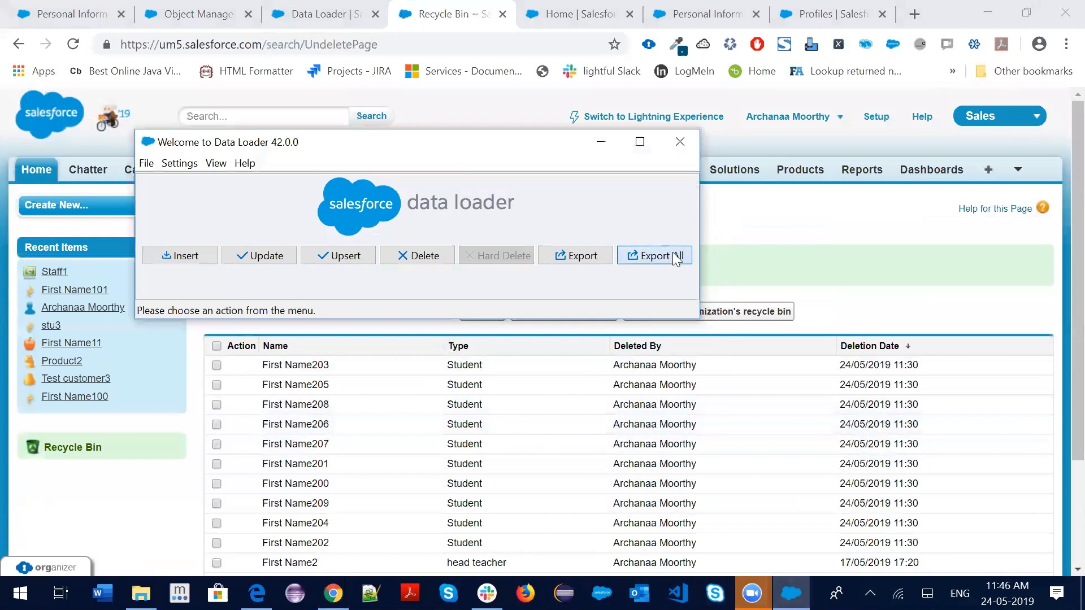
# Start an Export All of the Student (Student__c) object, including deleted records
pyautogui.click(676, 257)
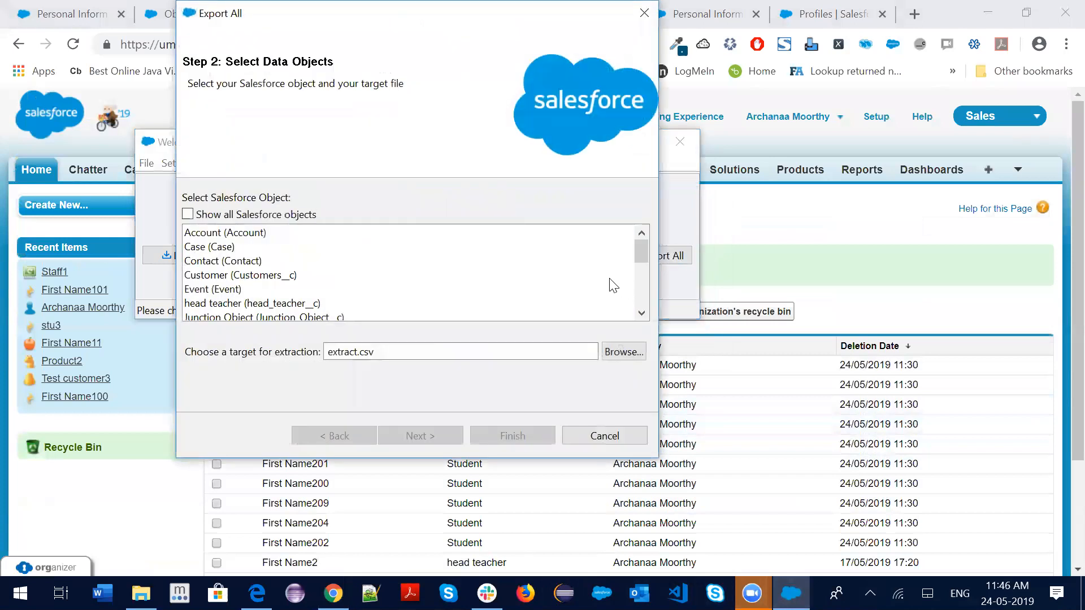
pyautogui.scroll(-2, 288, 283)
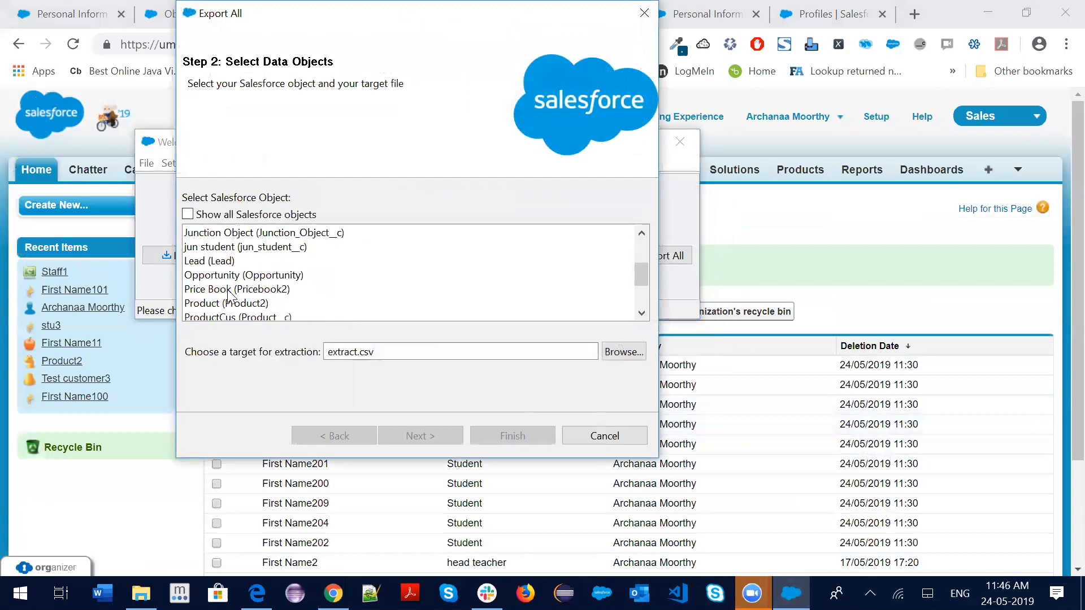
pyautogui.scroll(-1, 232, 297)
pyautogui.click(212, 303)
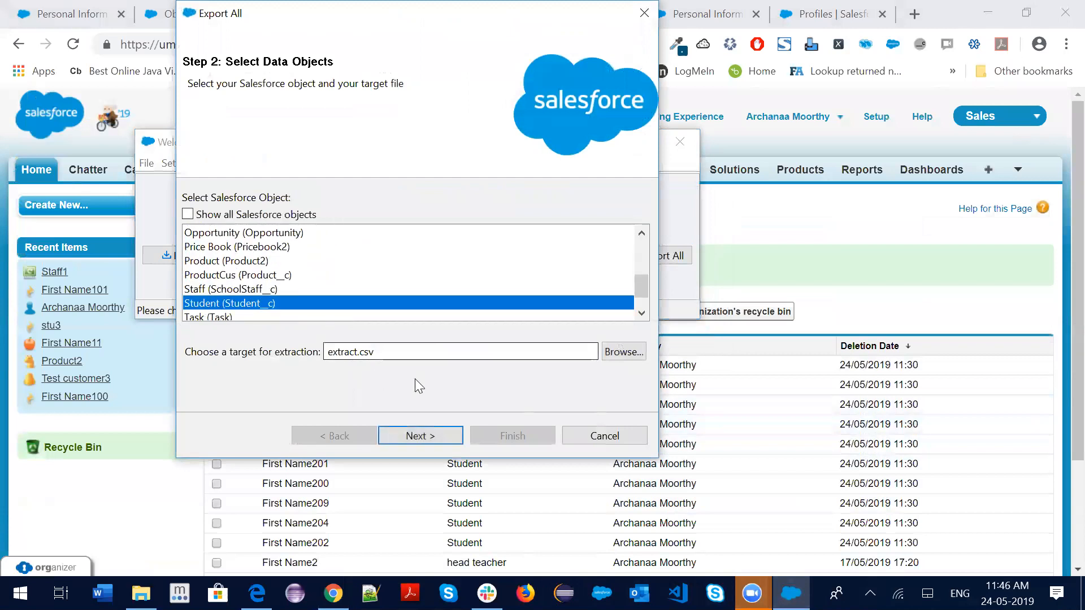
pyautogui.click(421, 437)
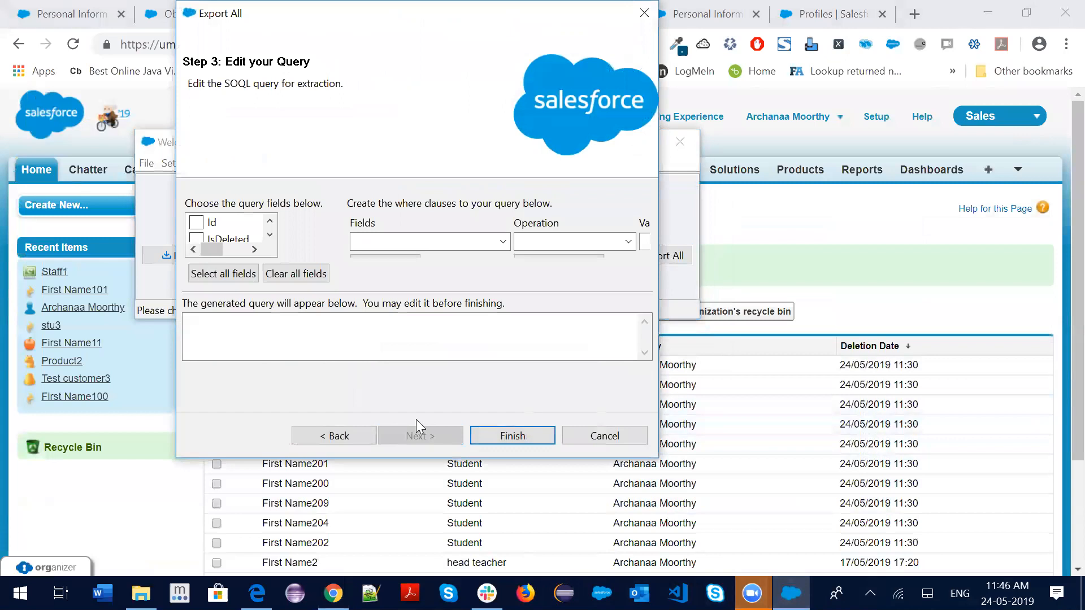
pyautogui.click(350, 438)
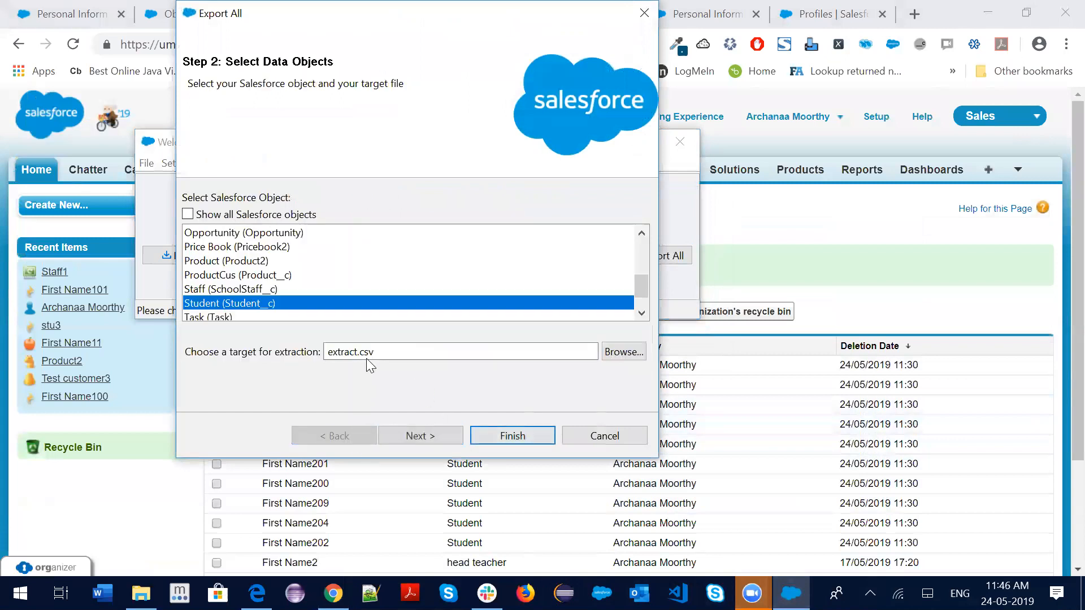
# Set the extraction target file to exportall.csv in the Data Mangement folder
pyautogui.click(612, 353)
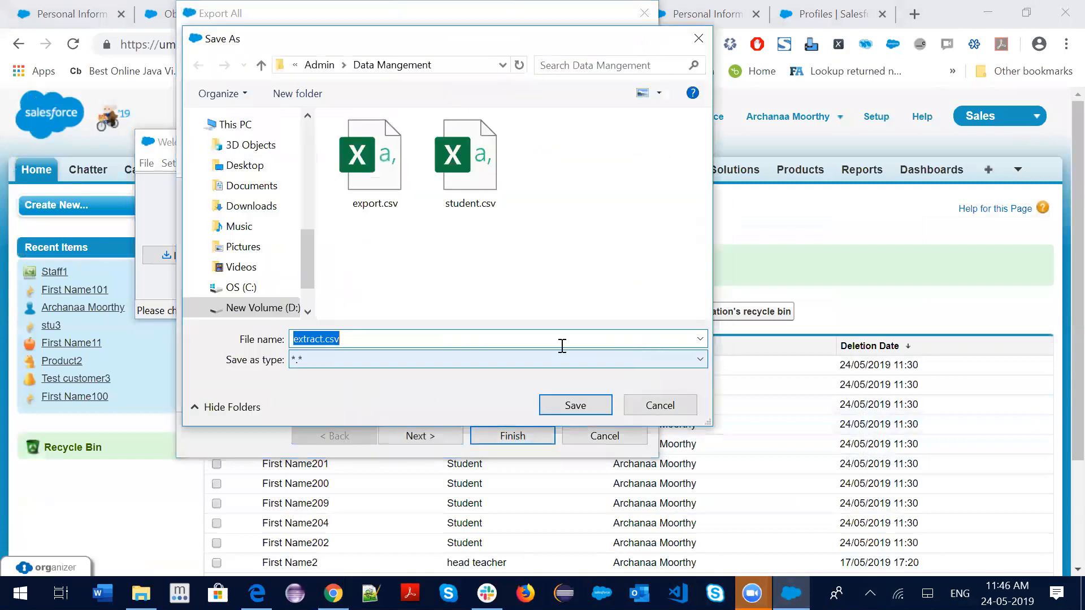
pyautogui.write('exx')
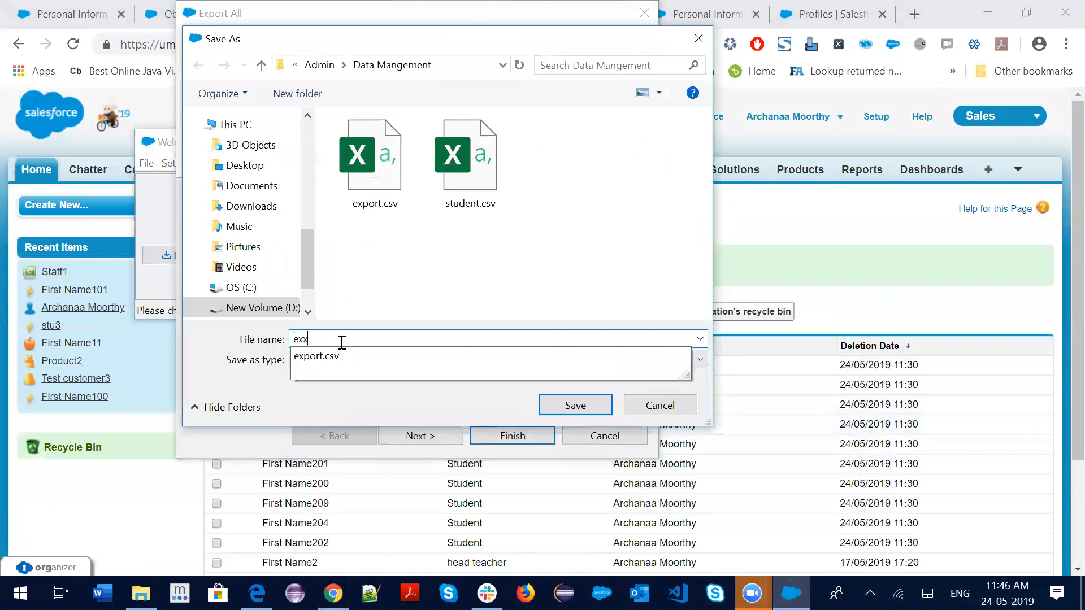
pyautogui.write('c')
pyautogui.press('BackSpace')
pyautogui.write('pot')
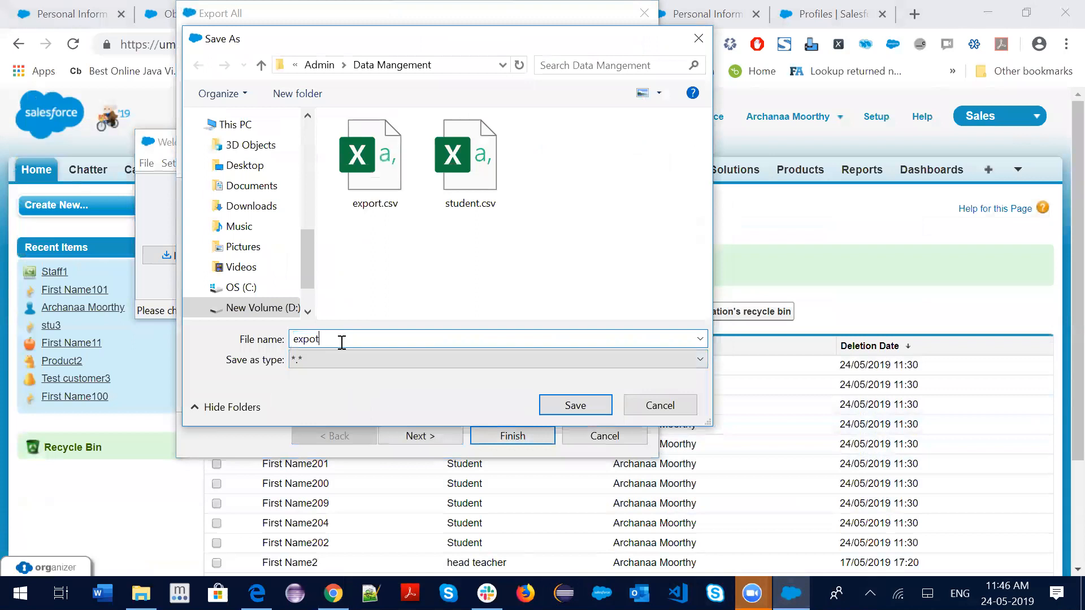
pyautogui.press('BackSpace')
pyautogui.press('BackSpace')
pyautogui.write('rta')
pyautogui.click(569, 405)
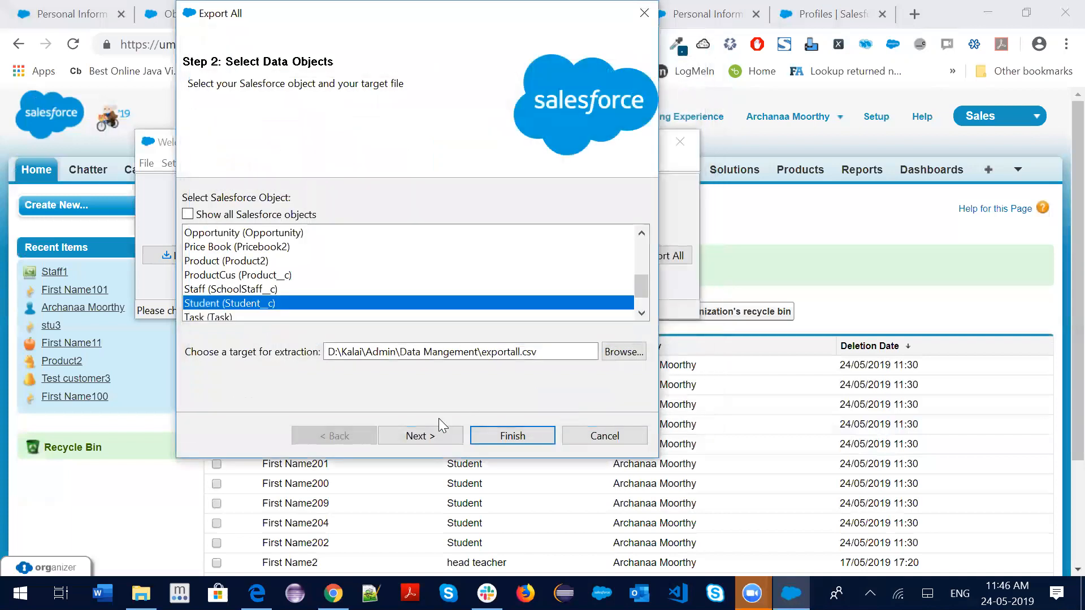
# Export all Student fields, yielding 26 successful extractions and 0 errors
pyautogui.click(432, 429)
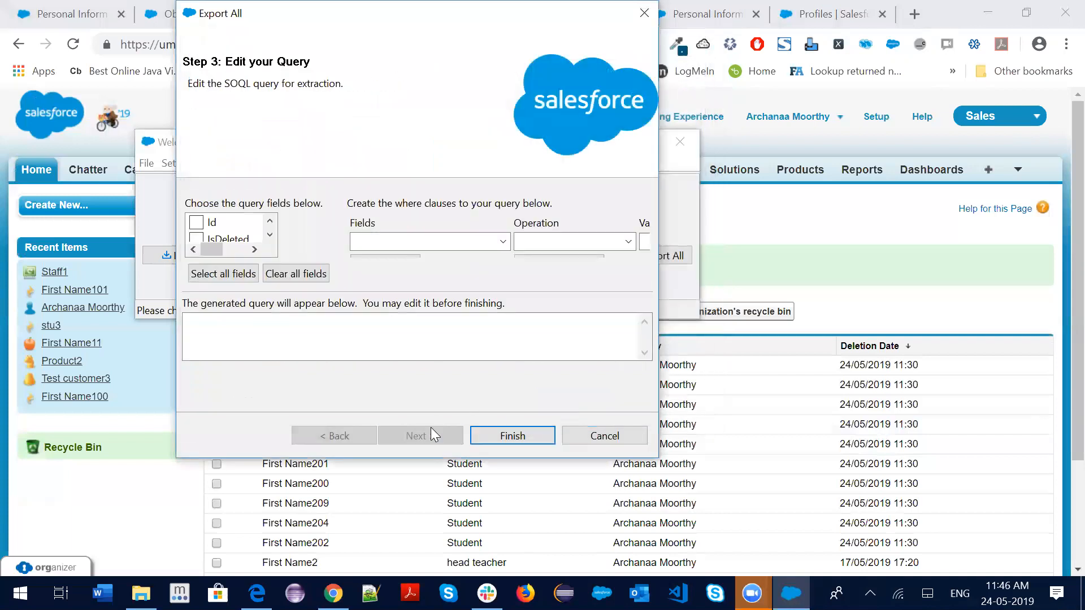
pyautogui.click(237, 277)
pyautogui.click(491, 243)
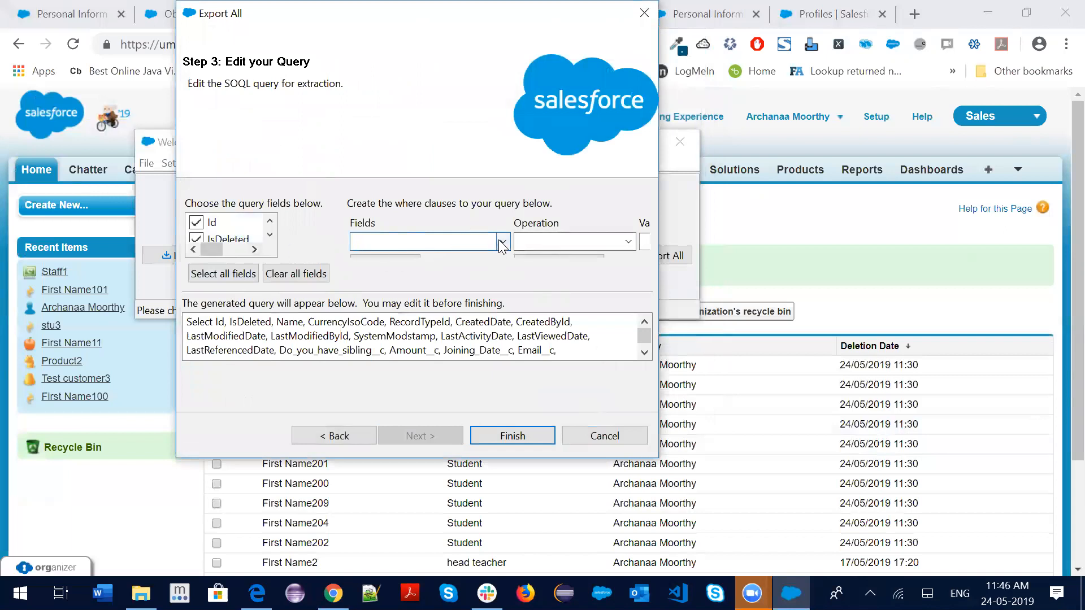
pyautogui.click(505, 436)
pyautogui.click(591, 355)
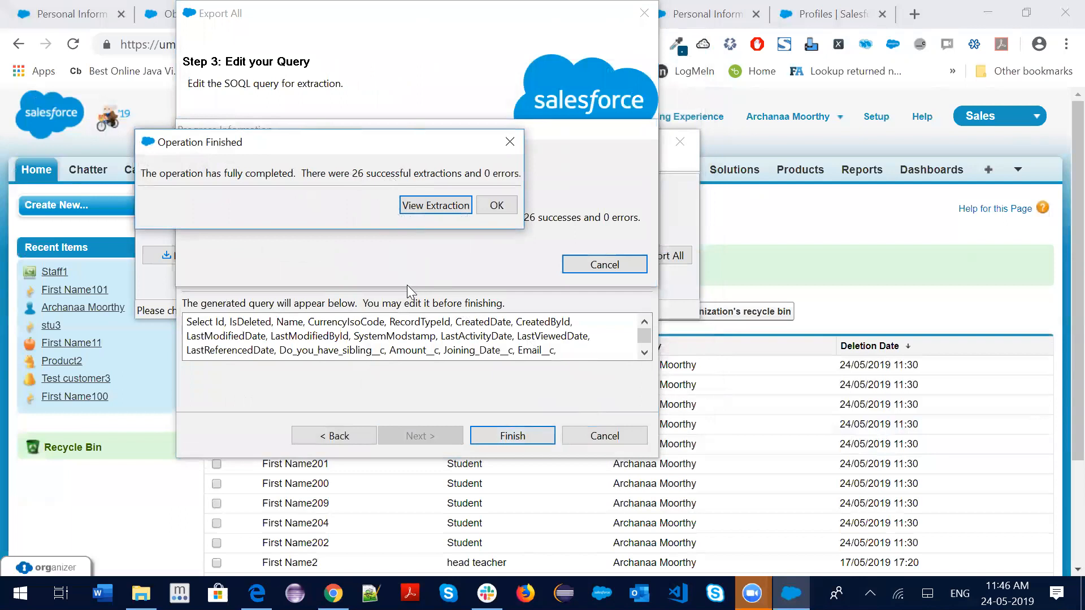
# Recheck the Salesforce Classic Recycle Bin, then bring up the folder holding the export
pyautogui.click(333, 594)
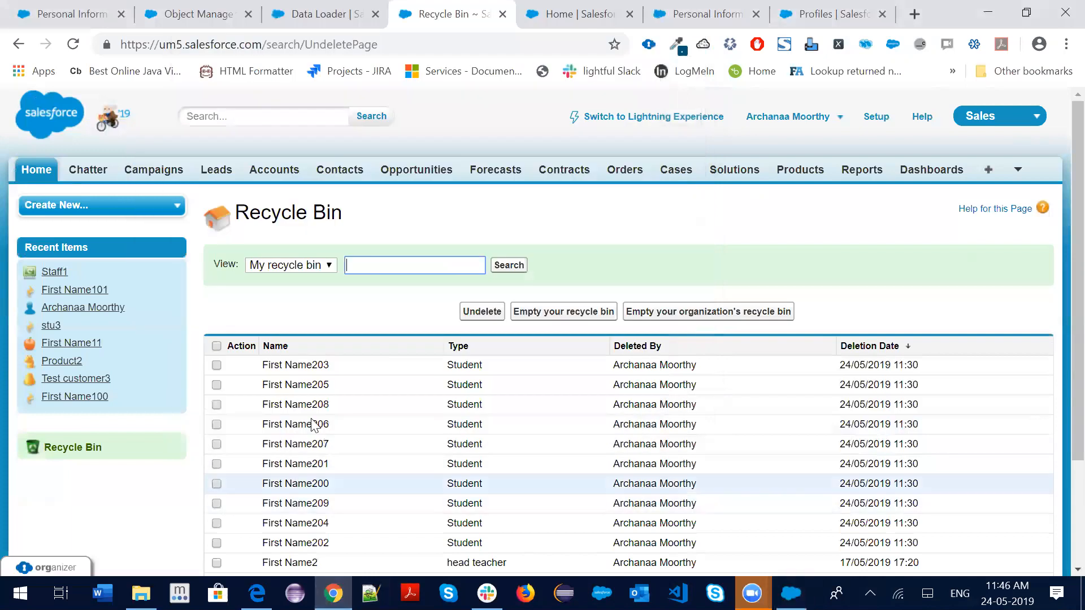
pyautogui.scroll(-3, 390, 368)
pyautogui.scroll(3, 390, 368)
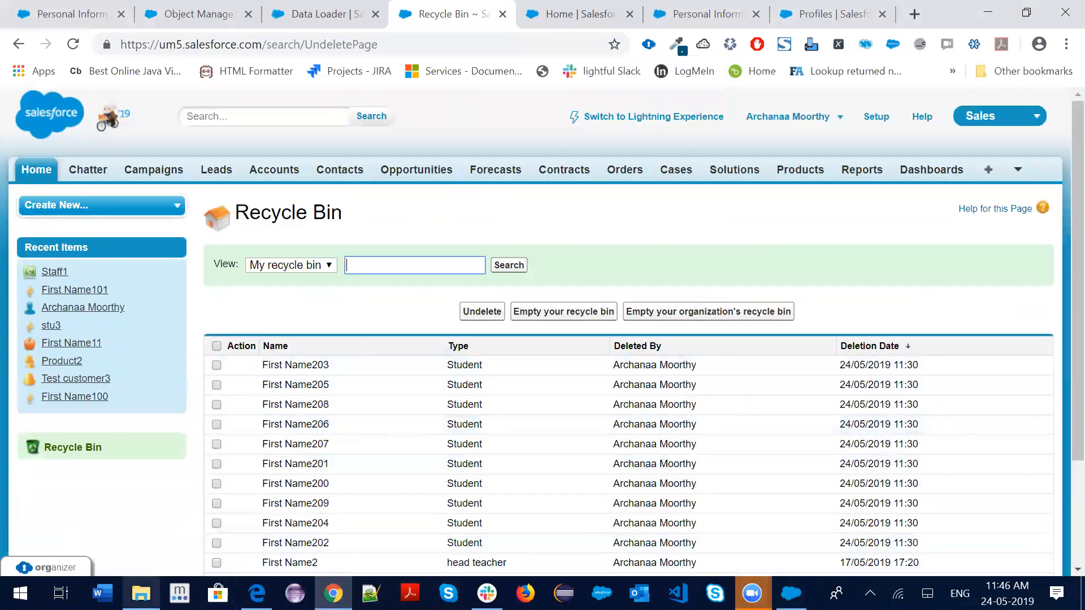
pyautogui.click(140, 593)
# Open exportall.csv in Excel, AutoFit all columns, and inspect the deleted First Name200–209 rows
pyautogui.doubleClick(288, 223)
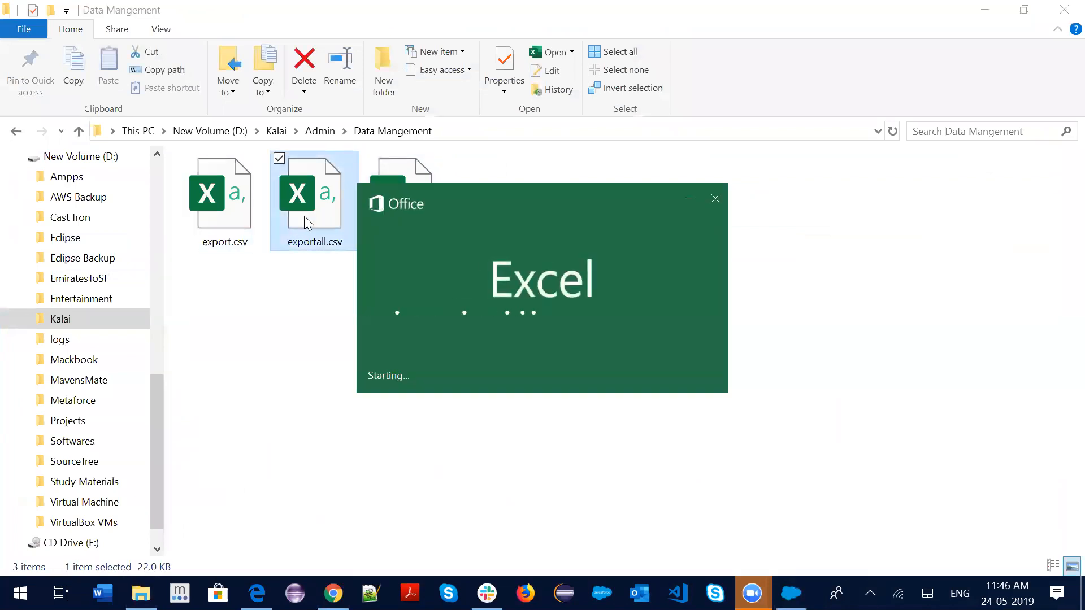
pyautogui.scroll(-5, 146, 411)
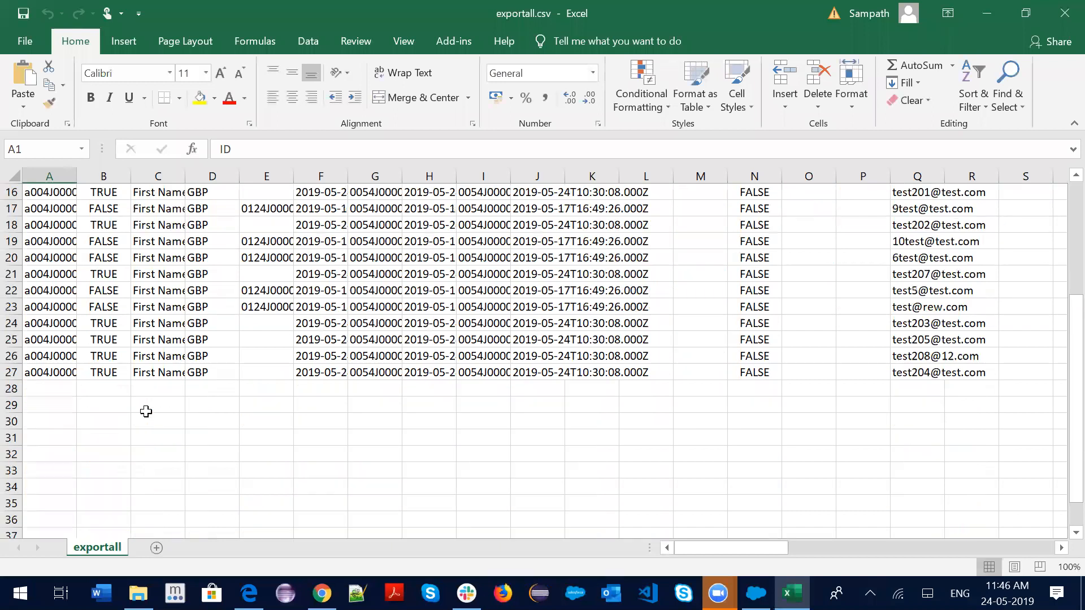
pyautogui.scroll(-2, 145, 411)
pyautogui.scroll(6, 169, 415)
pyautogui.click(14, 176)
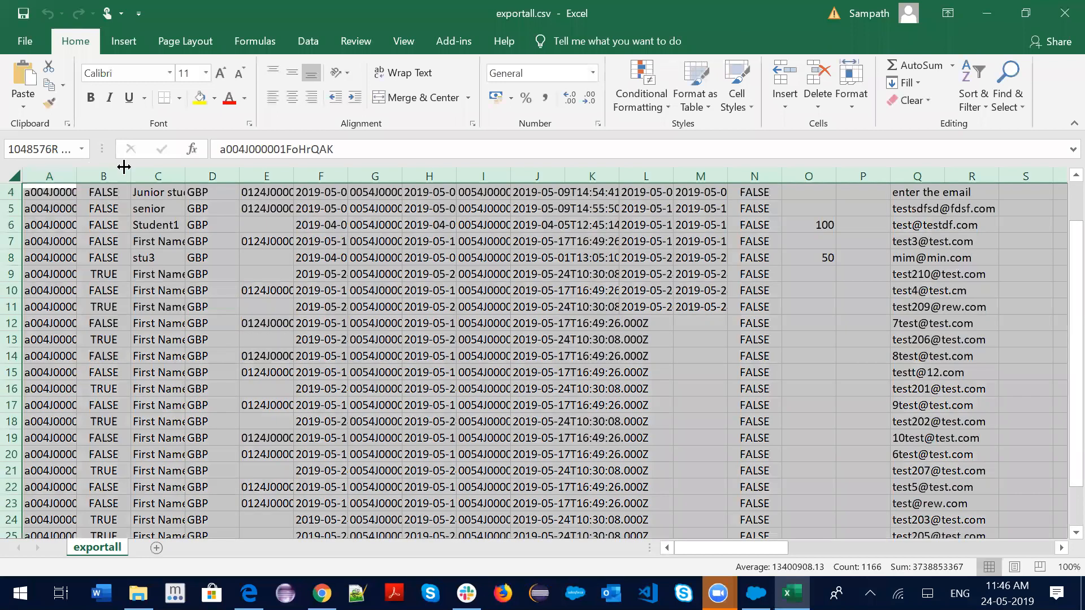
pyautogui.doubleClick(187, 169)
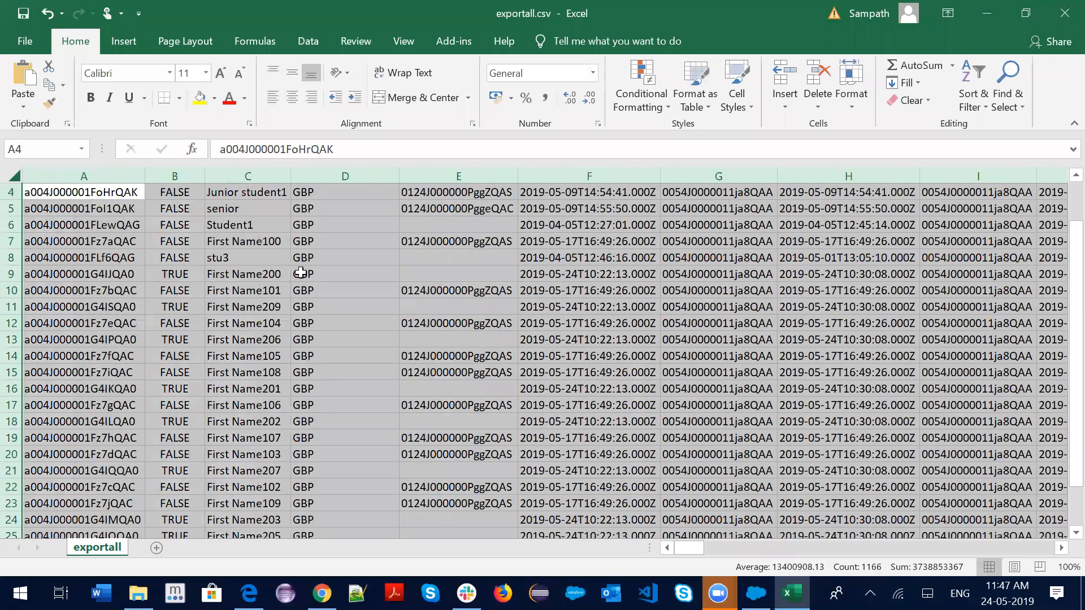
pyautogui.scroll(-4, 300, 273)
pyautogui.click(273, 322)
pyautogui.scroll(1, 277, 395)
pyautogui.moveTo(280, 405); pyautogui.dragTo(251, 405)
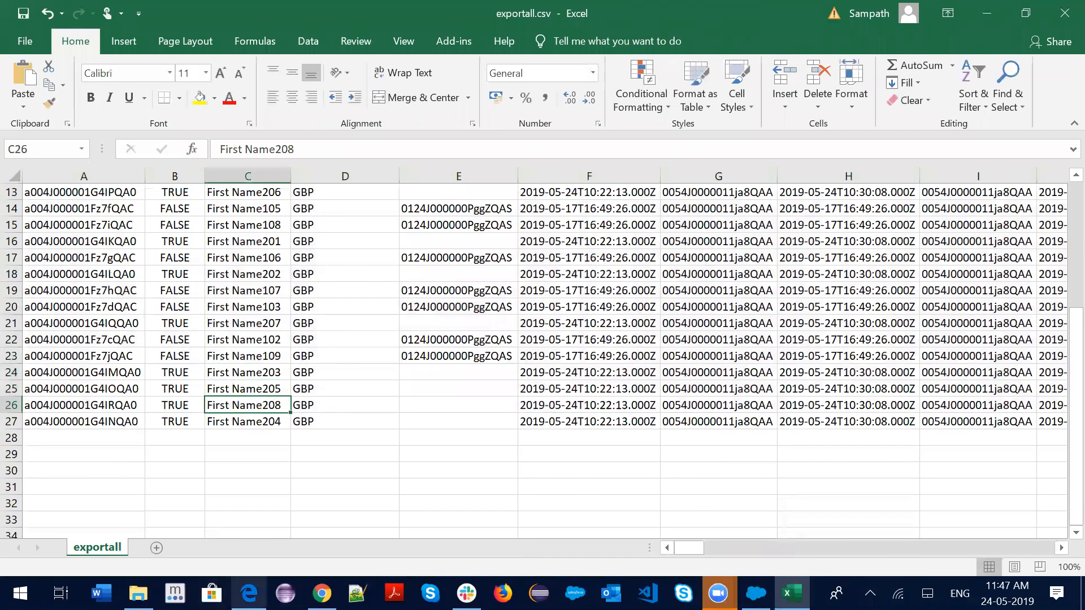
pyautogui.click(274, 423)
pyautogui.click(248, 593)
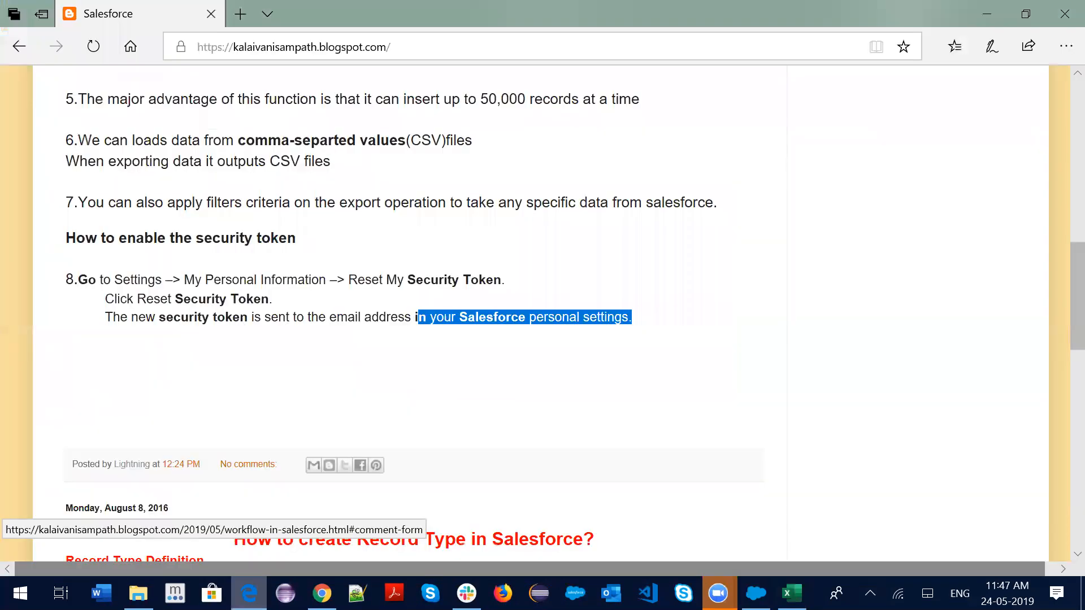
pyautogui.click(139, 594)
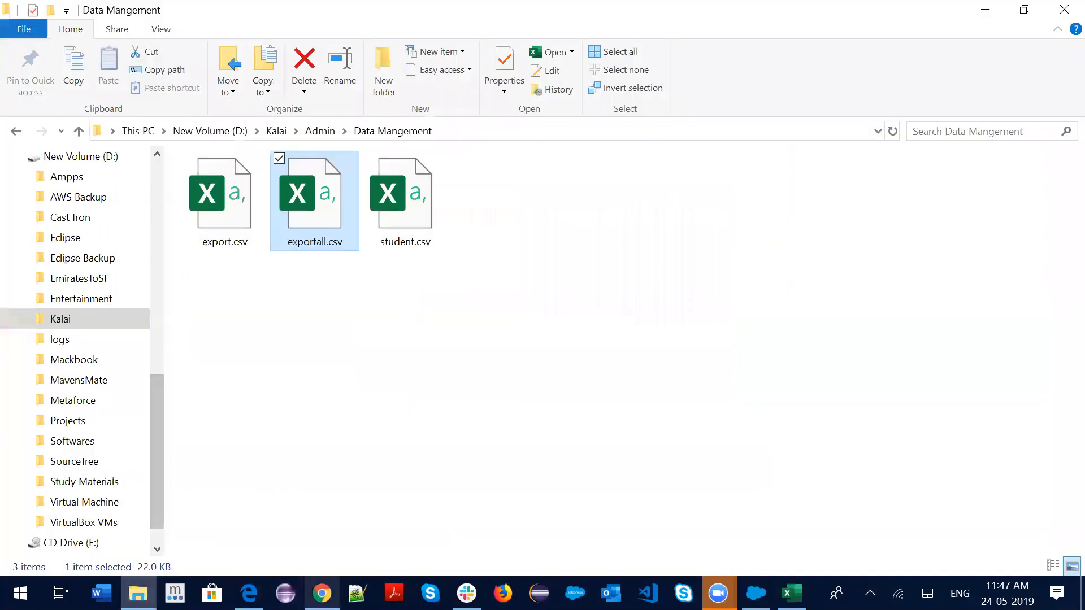
pyautogui.click(322, 593)
pyautogui.click(73, 452)
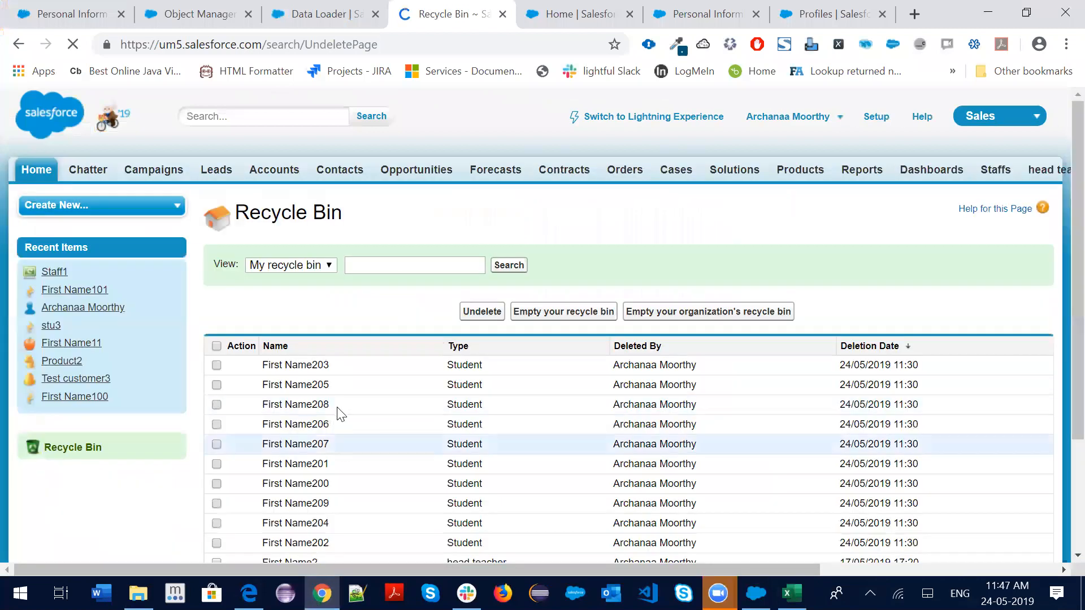
pyautogui.scroll(-3, 339, 412)
pyautogui.moveTo(331, 371); pyautogui.dragTo(269, 353)
pyautogui.moveTo(337, 416); pyautogui.dragTo(248, 250)
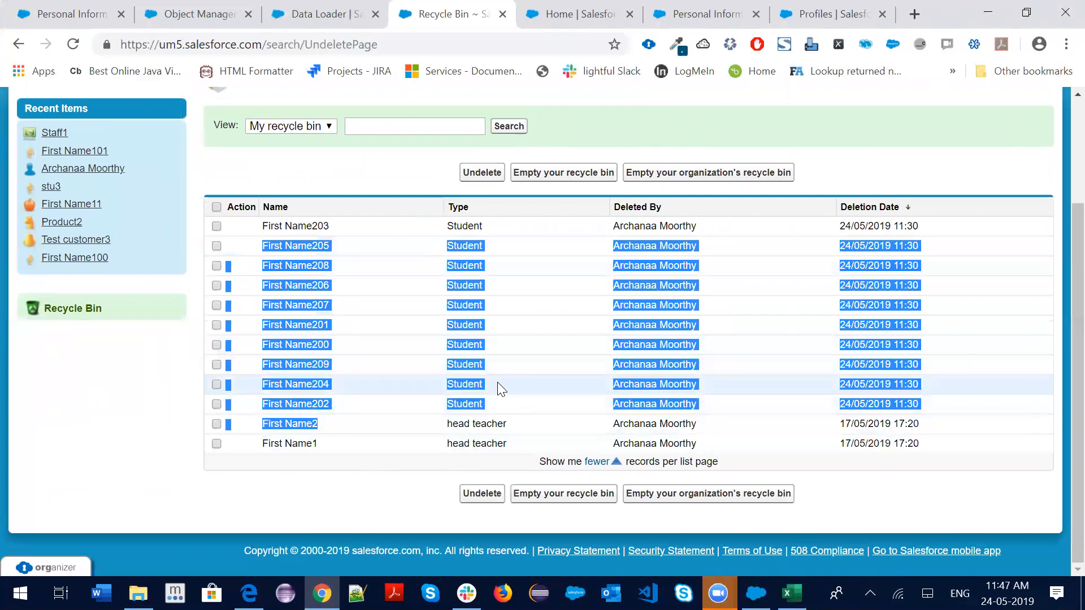
pyautogui.click(792, 593)
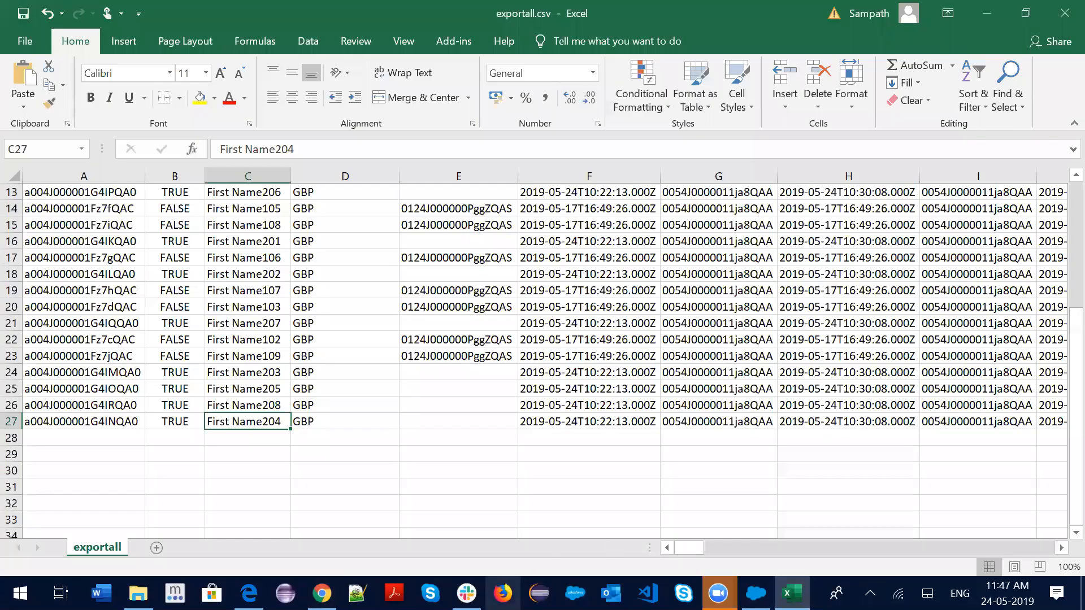
# Dismiss the Operation Finished dialog to return to Data Loader's main window
pyautogui.click(756, 593)
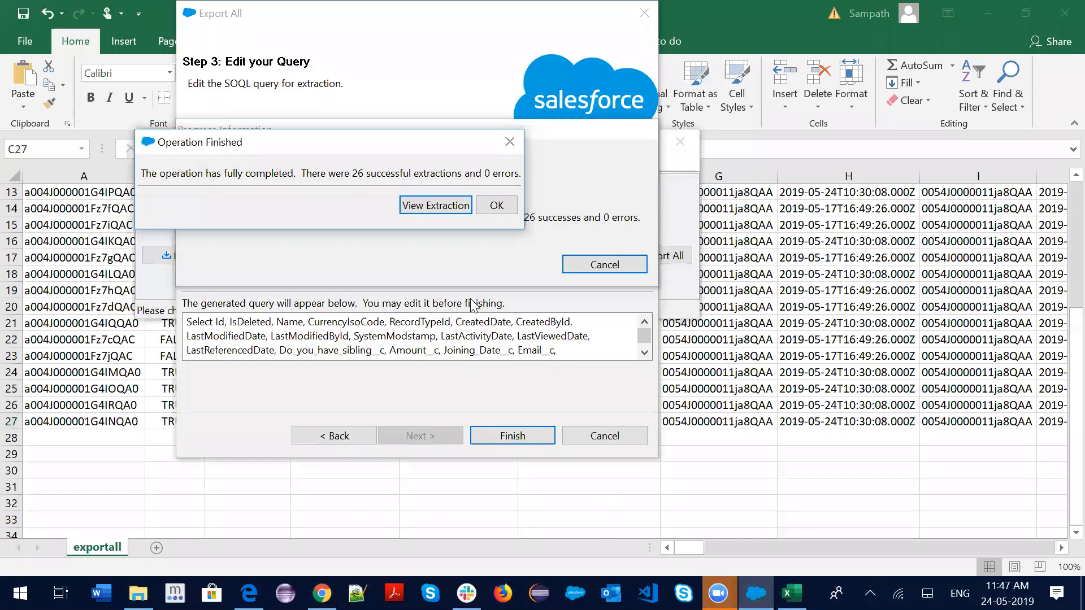
pyautogui.click(501, 207)
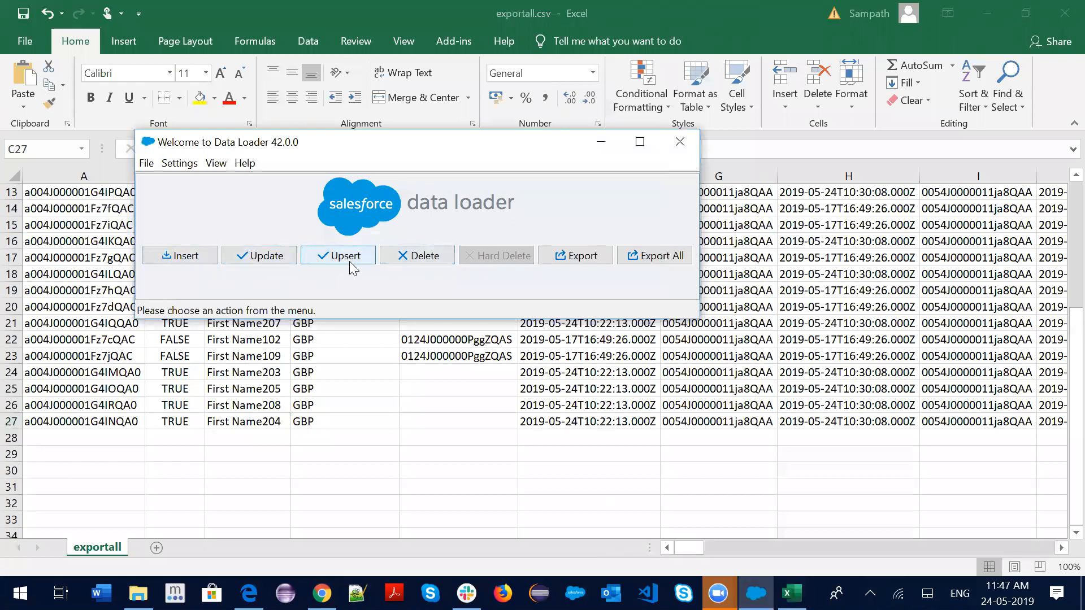
# Try to permanently delete exportall.csv from the Data Mangement folder
pyautogui.click(249, 593)
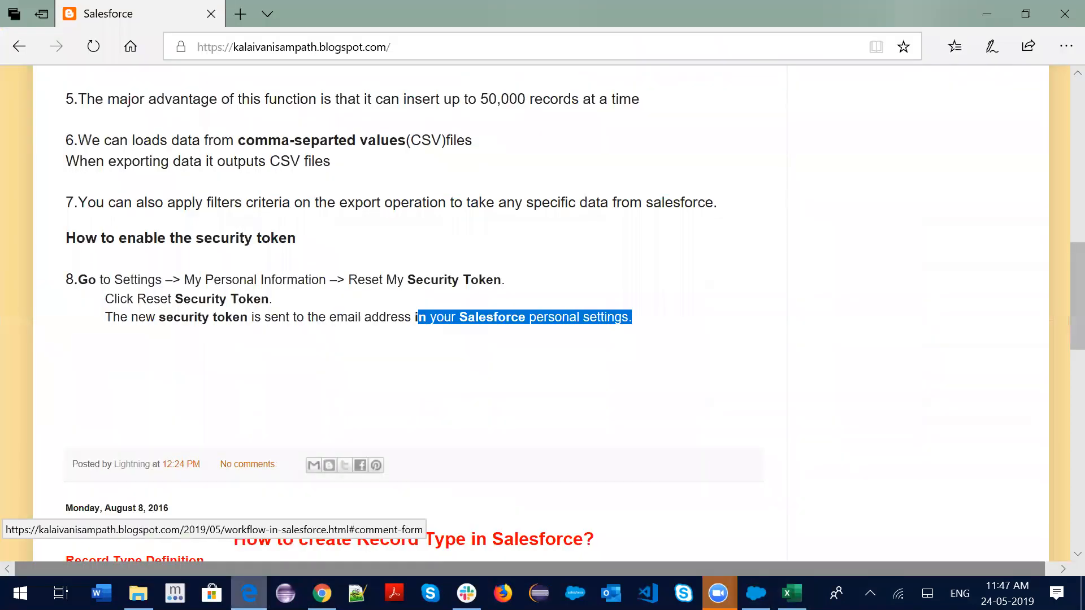
pyautogui.click(138, 594)
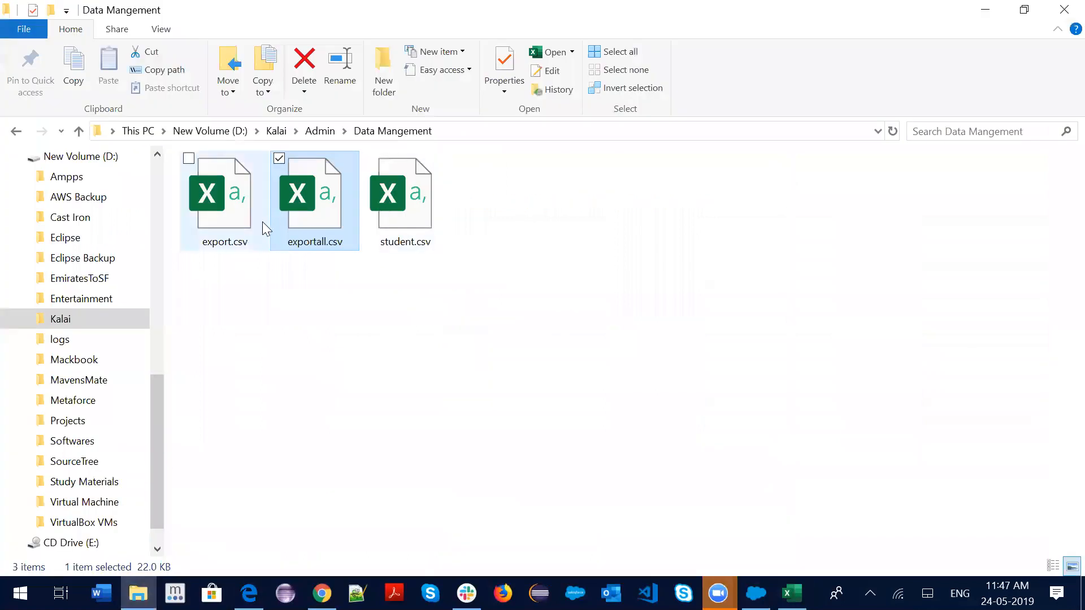
pyautogui.hotkey('shift', 'Delete')
pyautogui.press('Return')
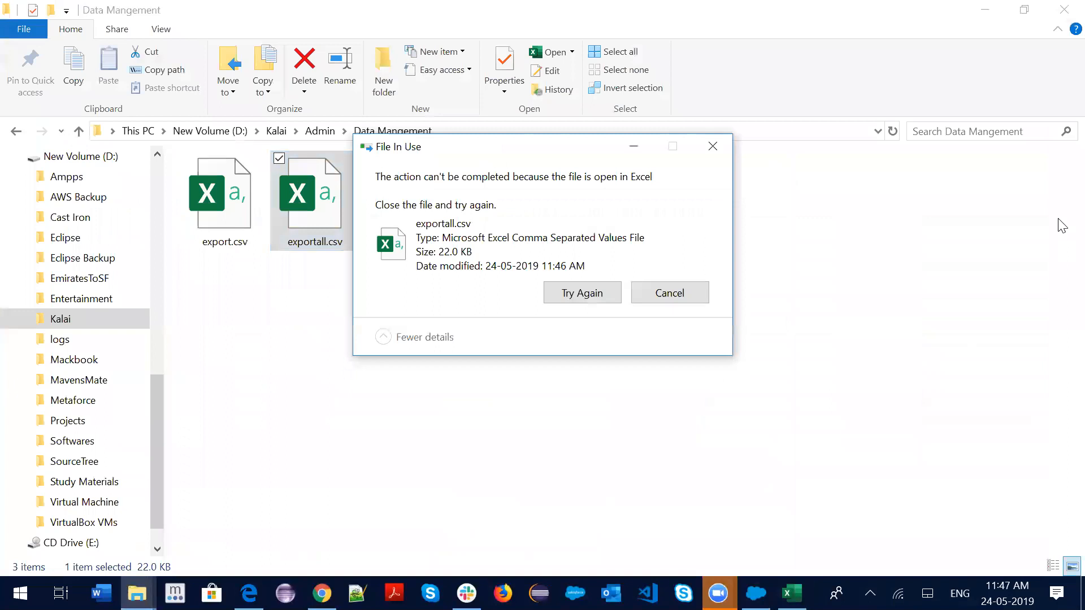
# Close exportall.csv in Excel without saving, finish deleting it, and select export.csv
pyautogui.click(791, 593)
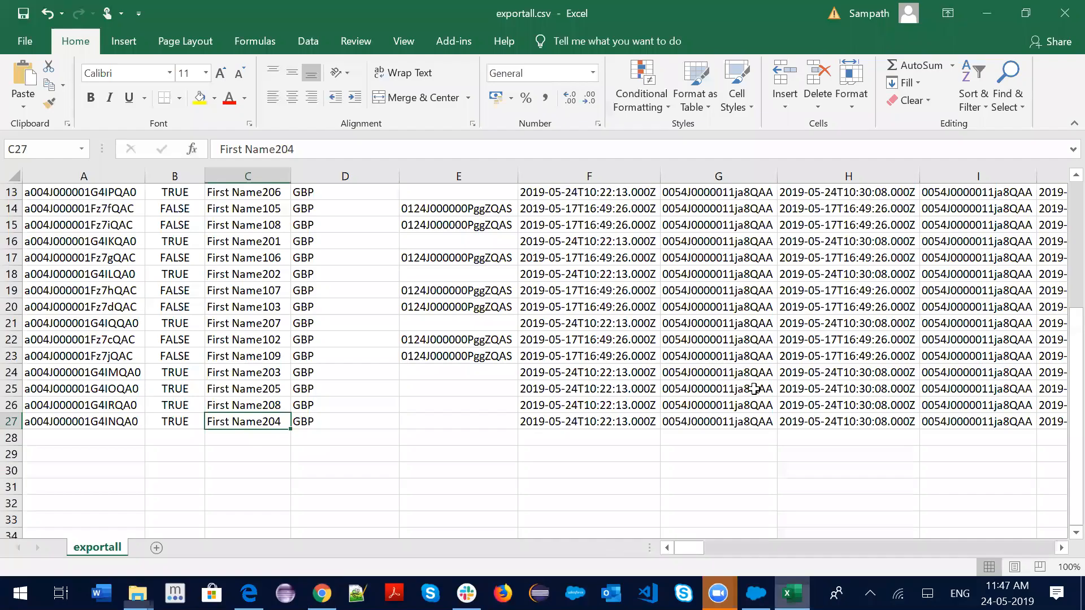
pyautogui.hotkey('ctrl', 'w')
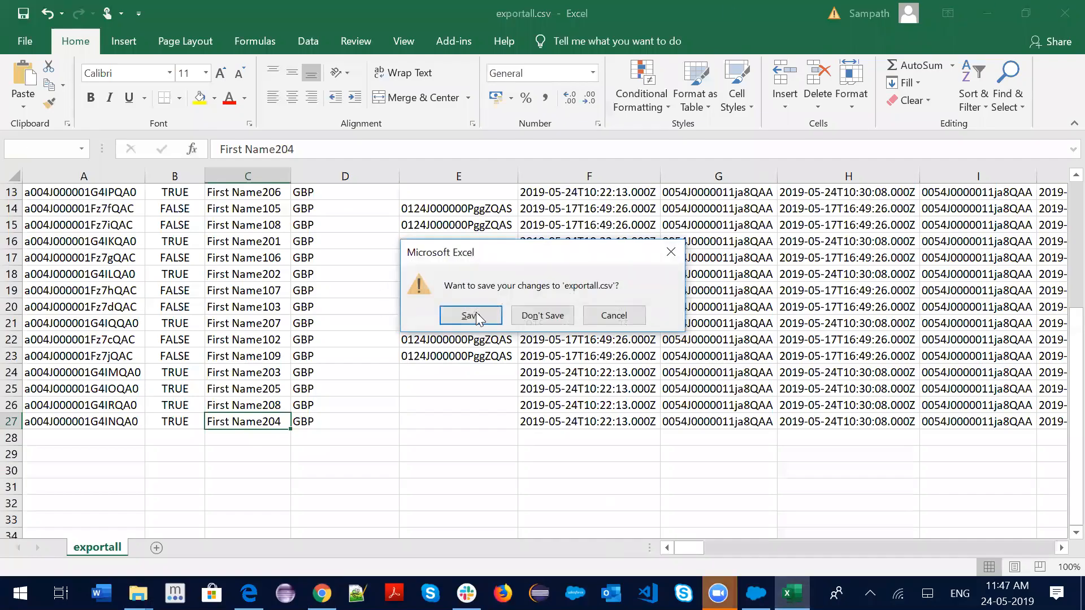
pyautogui.click(543, 315)
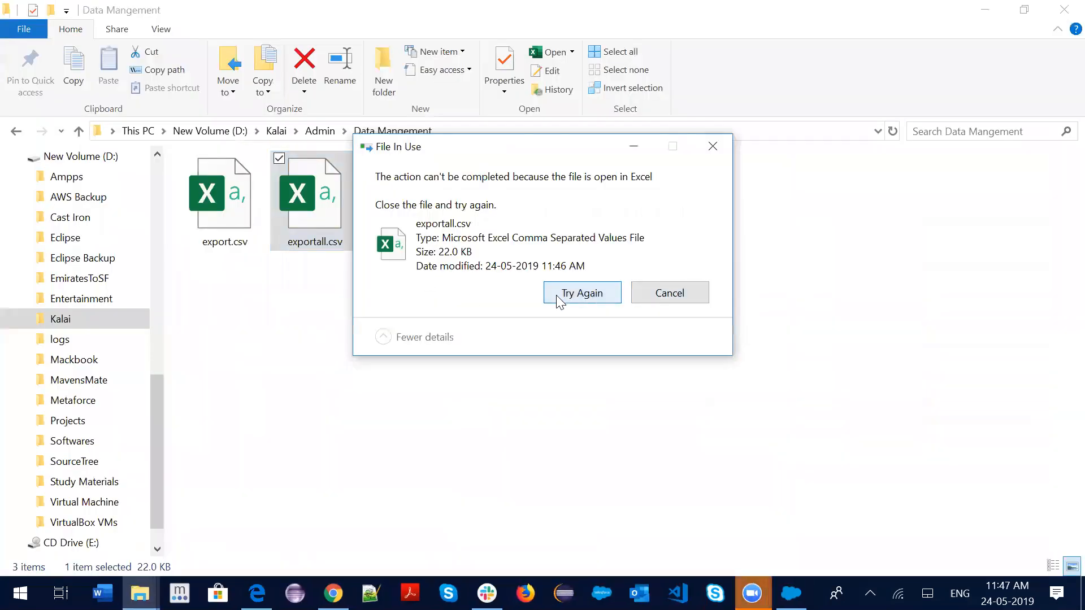
pyautogui.click(559, 294)
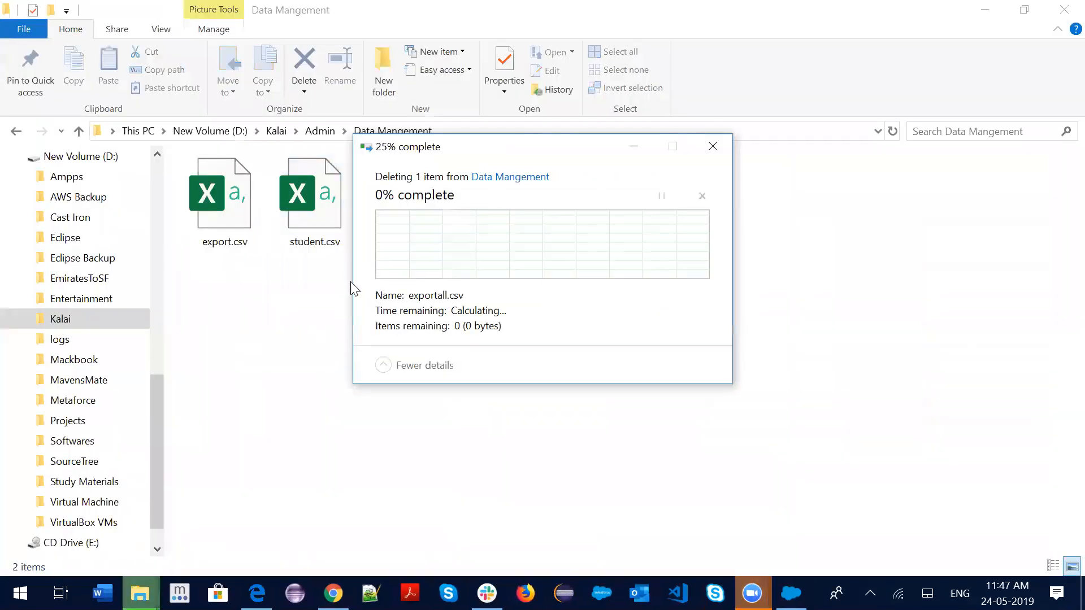
pyautogui.click(231, 221)
# Open export.csv in Excel, look over its 4 Student rows, and close it
pyautogui.doubleClick(231, 217)
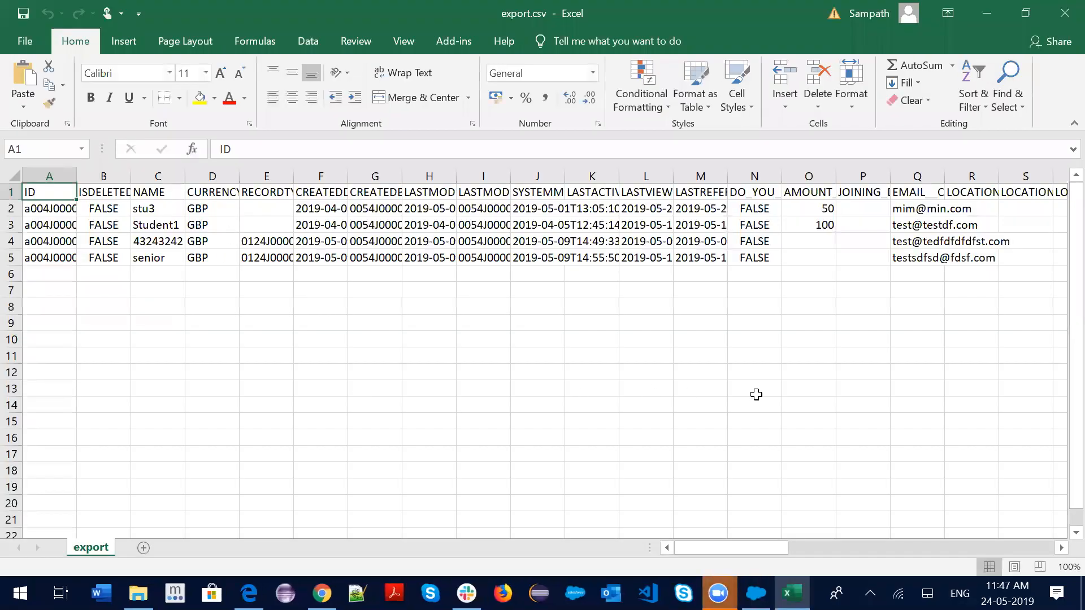
pyautogui.scroll(-3, 756, 393)
pyautogui.scroll(3, 853, 418)
pyautogui.click(1065, 13)
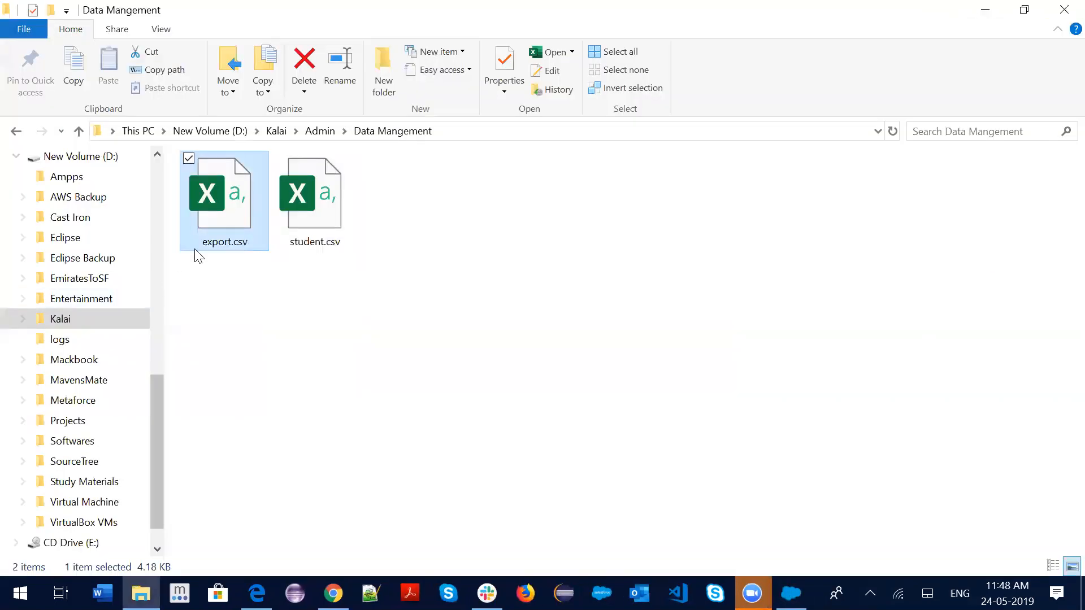
# Reopen export.csv to check student names in C2:C4, close it, and return to the Recycle Bin
pyautogui.doubleClick(242, 204)
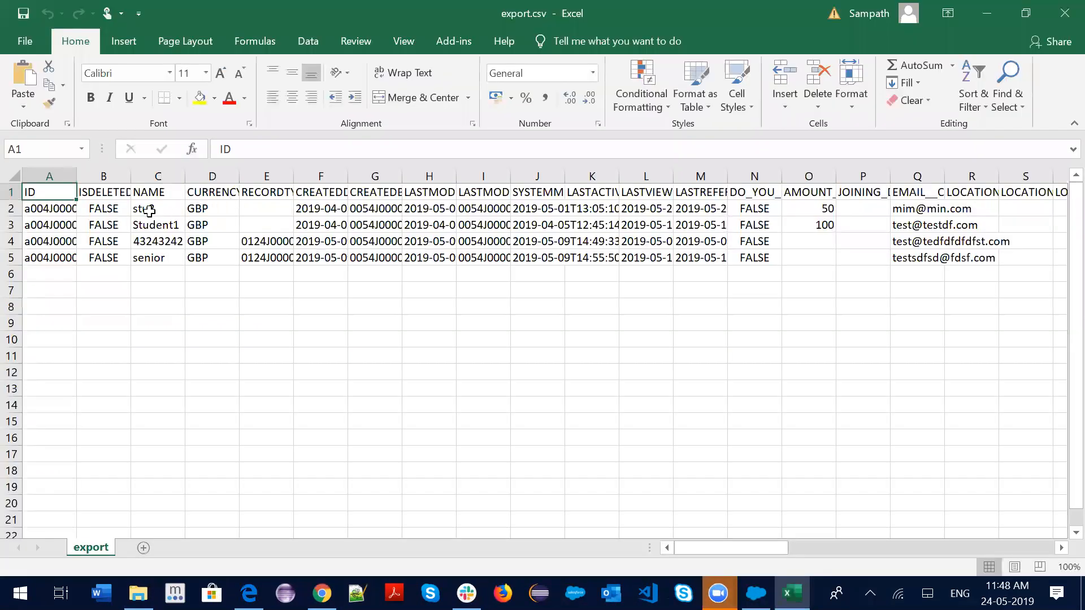
pyautogui.moveTo(150, 211); pyautogui.dragTo(151, 253)
pyautogui.click(1063, 8)
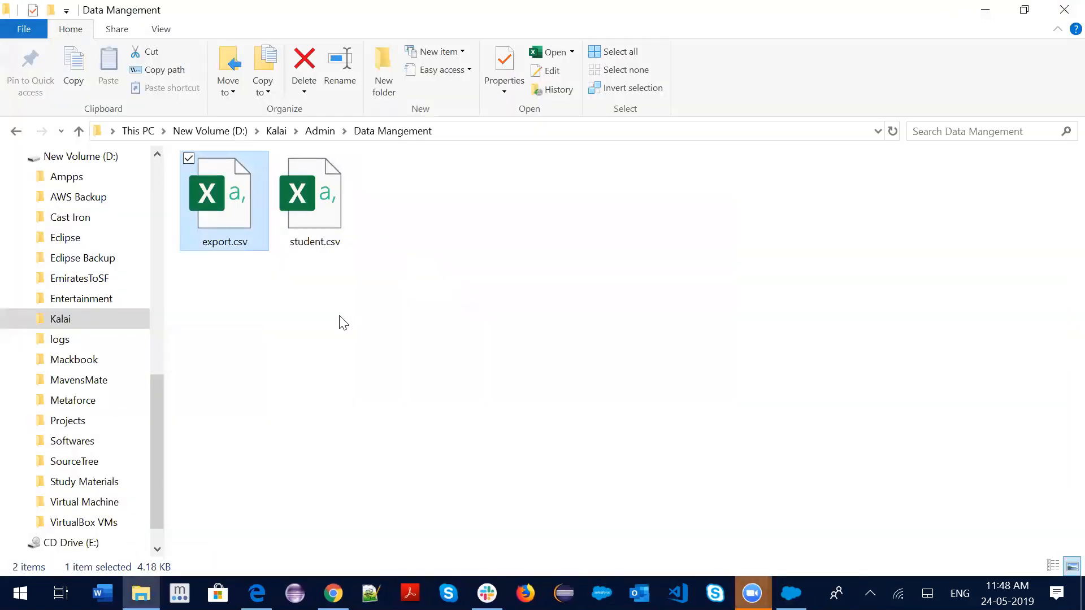
pyautogui.moveTo(333, 593)
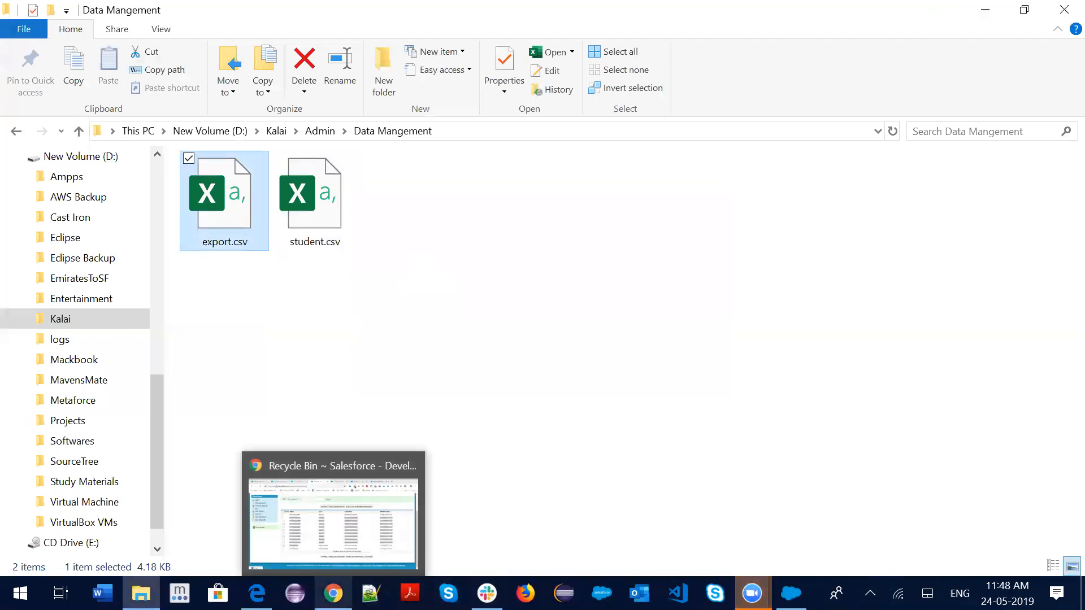
pyautogui.click(333, 514)
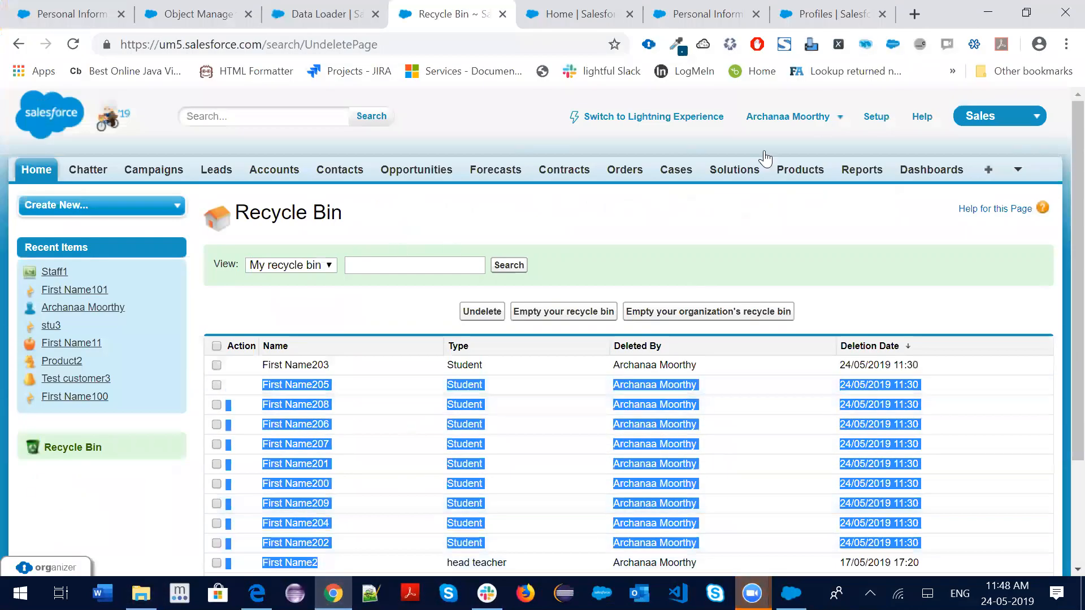
# Switch Salesforce to Lightning Experience and open the First Name101 student record
pyautogui.click(601, 123)
pyautogui.click(603, 124)
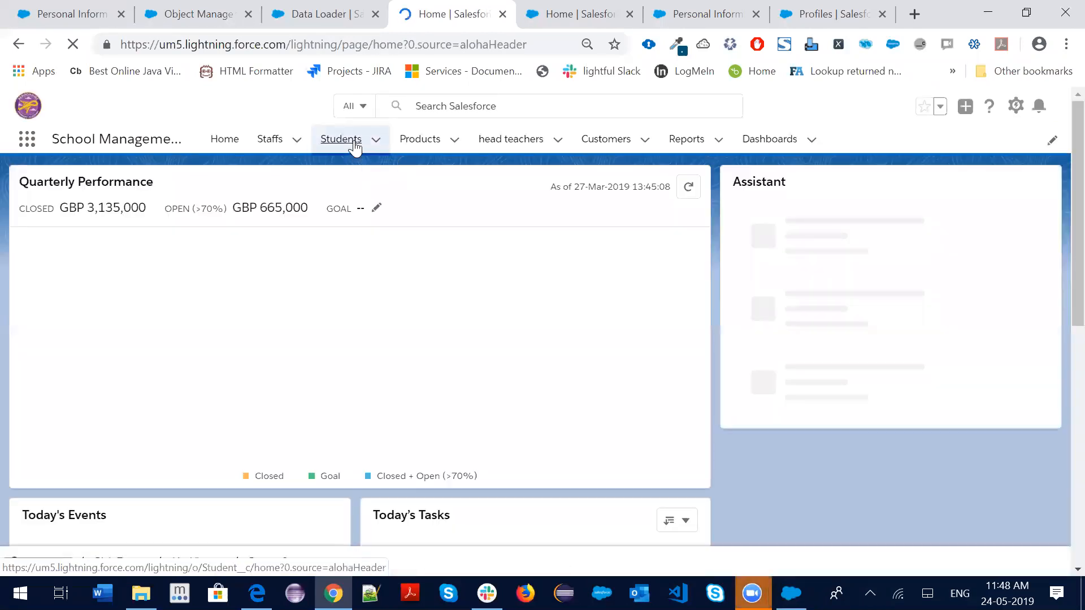
pyautogui.click(354, 148)
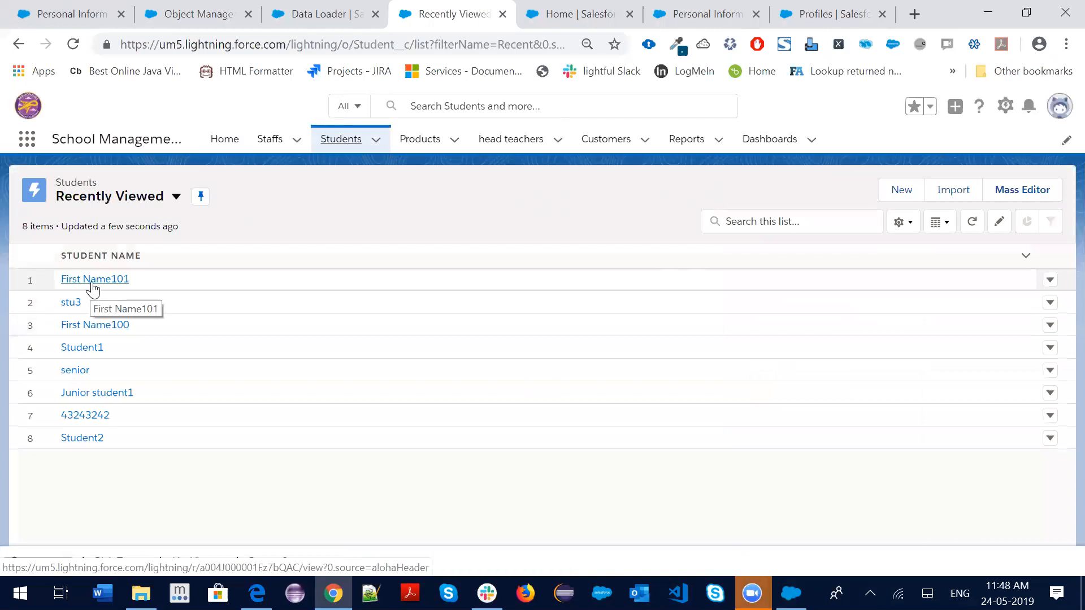
pyautogui.click(94, 281)
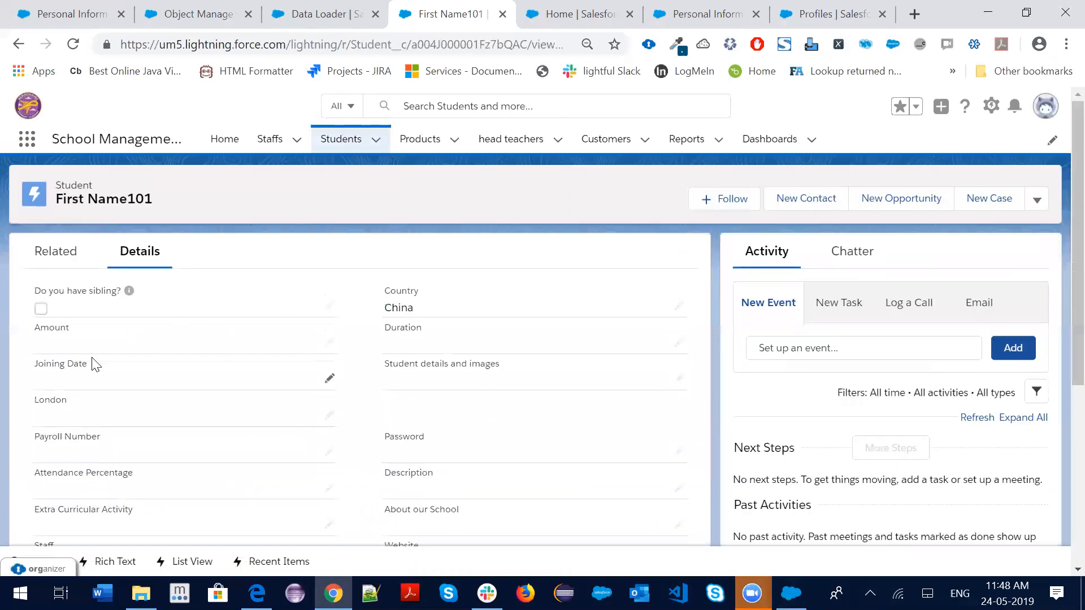
# Review the First Name101 record and copy its record ID from the page address
pyautogui.scroll(-5, 314, 441)
pyautogui.scroll(-1, 314, 440)
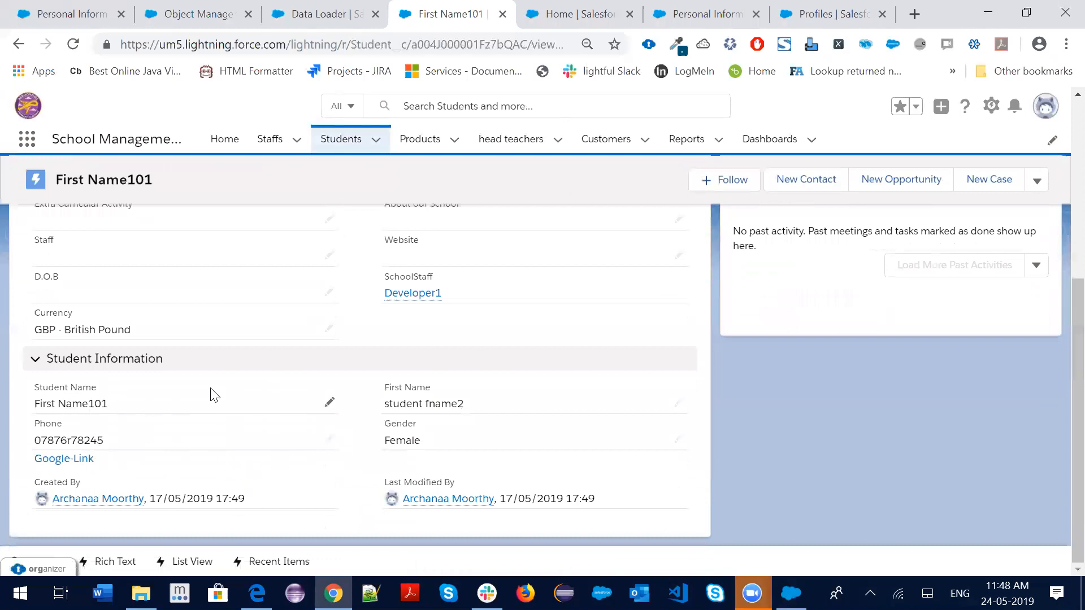
pyautogui.scroll(6, 405, 350)
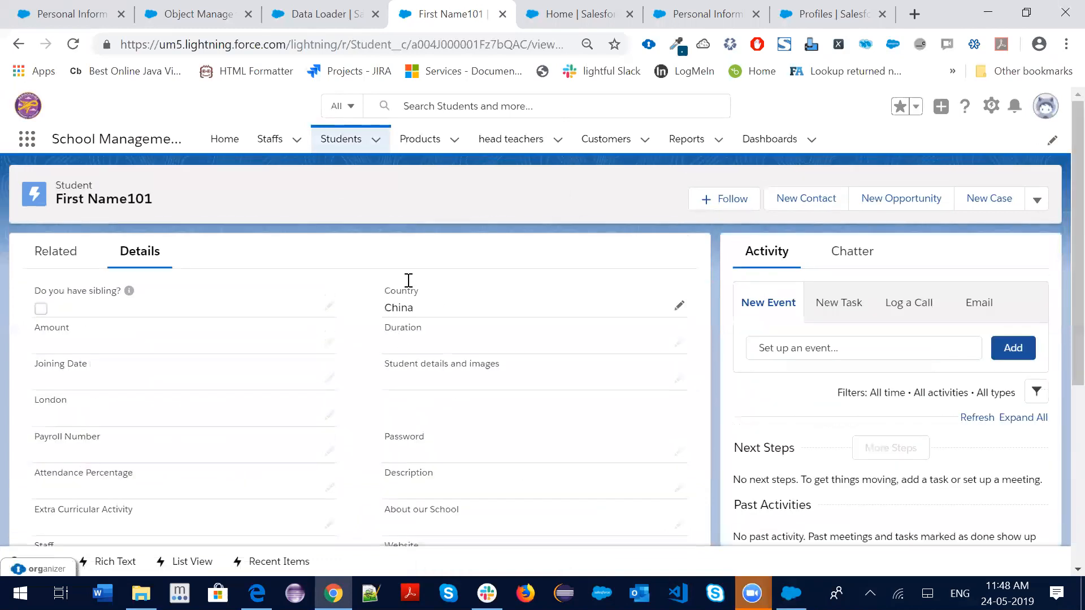
pyautogui.click(461, 41)
pyautogui.doubleClick(461, 41)
pyautogui.hotkey('ctrl', 'c')
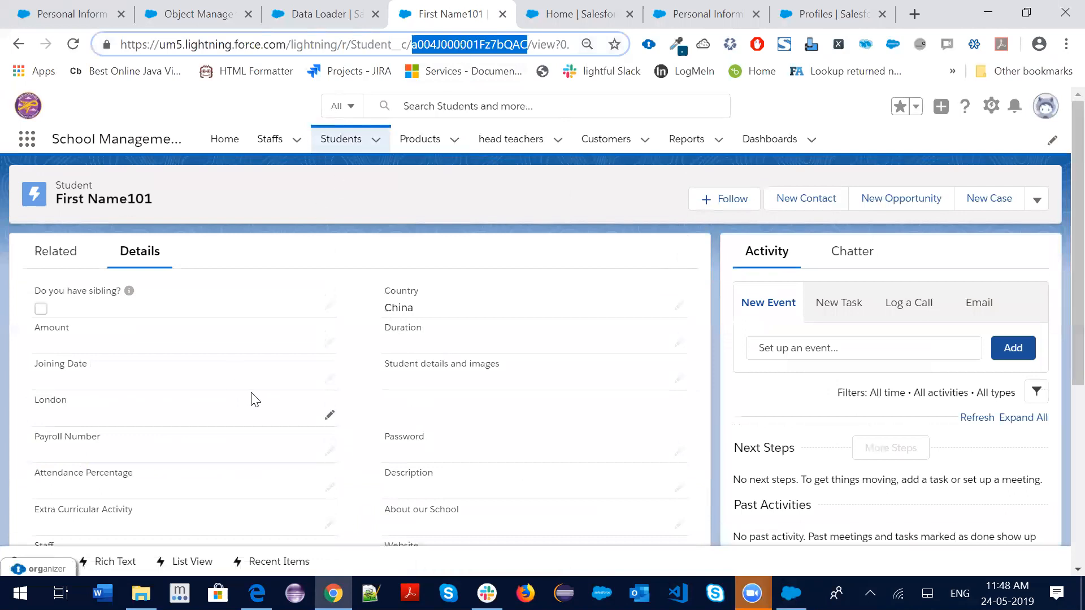
pyautogui.hotkey('alt', 'Tab')
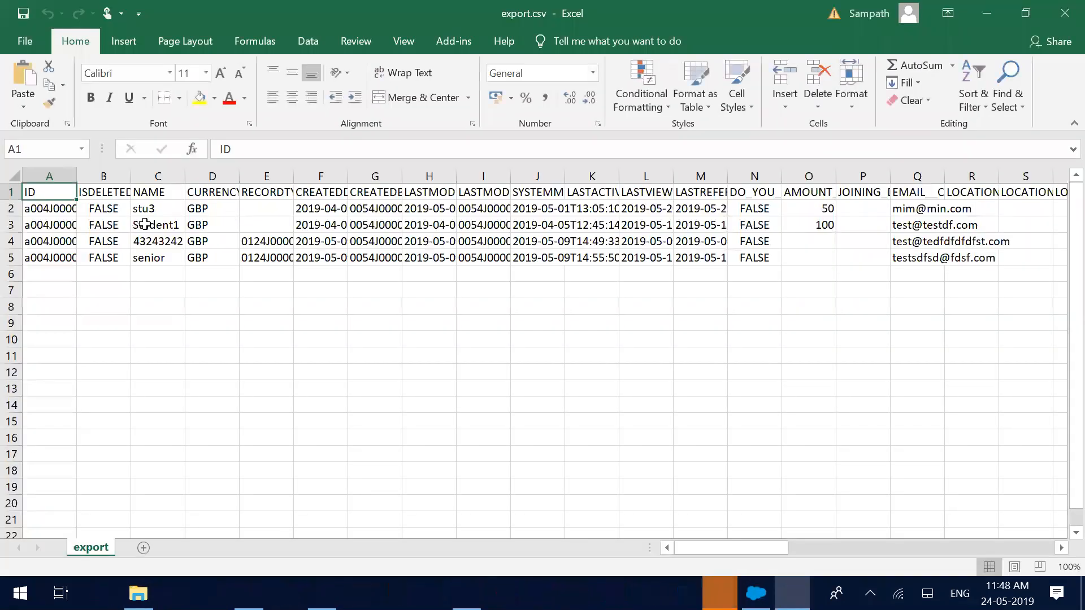
# Clear export.csv as a trial, adding an 'Id' header in A1 and the pasted record ID in A2
pyautogui.hotkey('ctrl', 'shift', 'End')
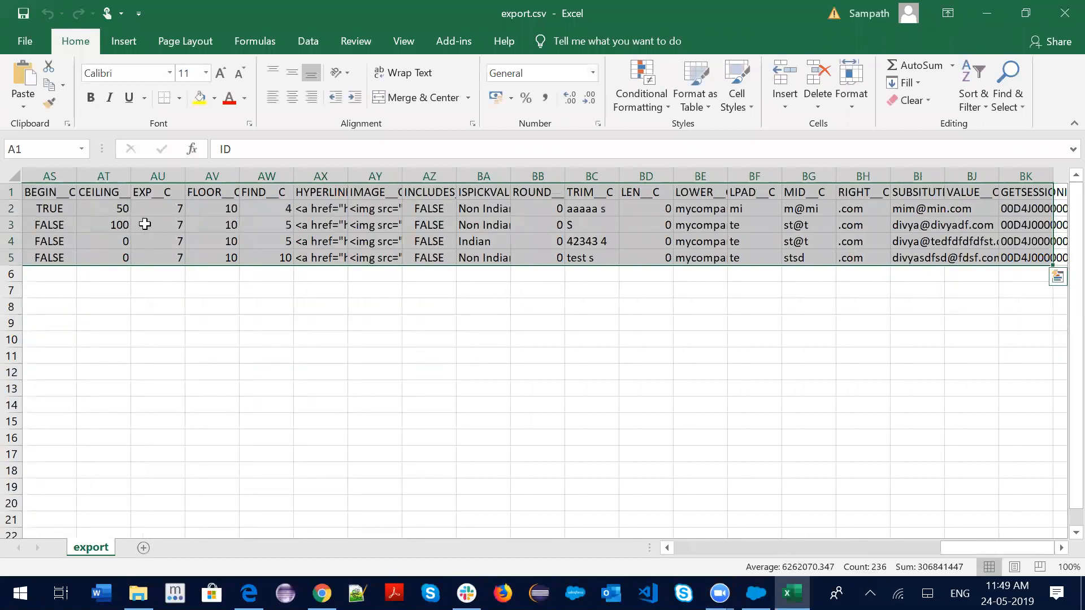
pyautogui.press('Delete')
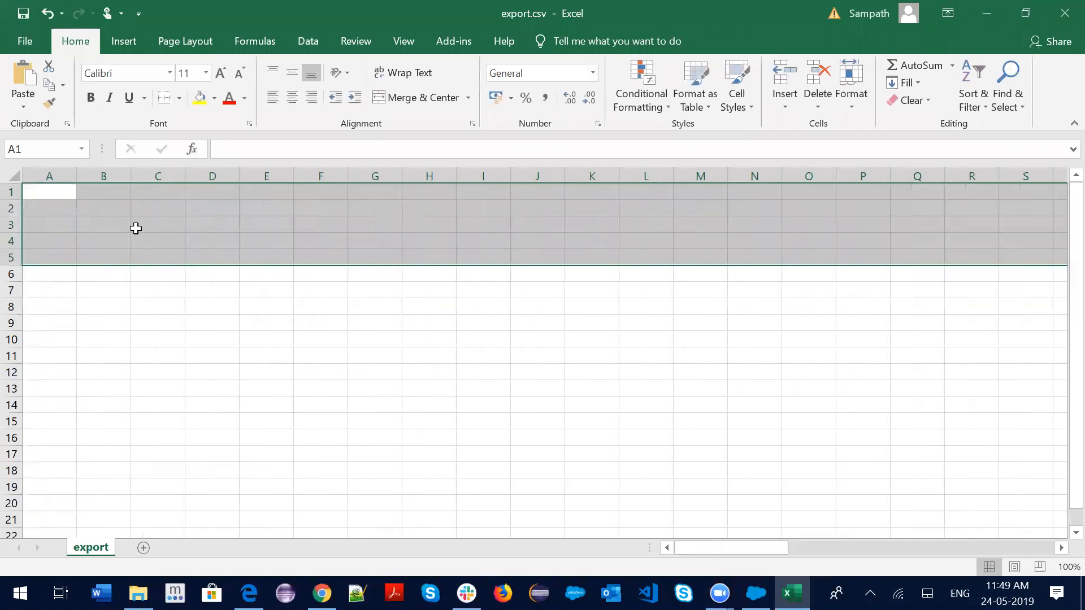
pyautogui.click(198, 247)
pyautogui.click(48, 195)
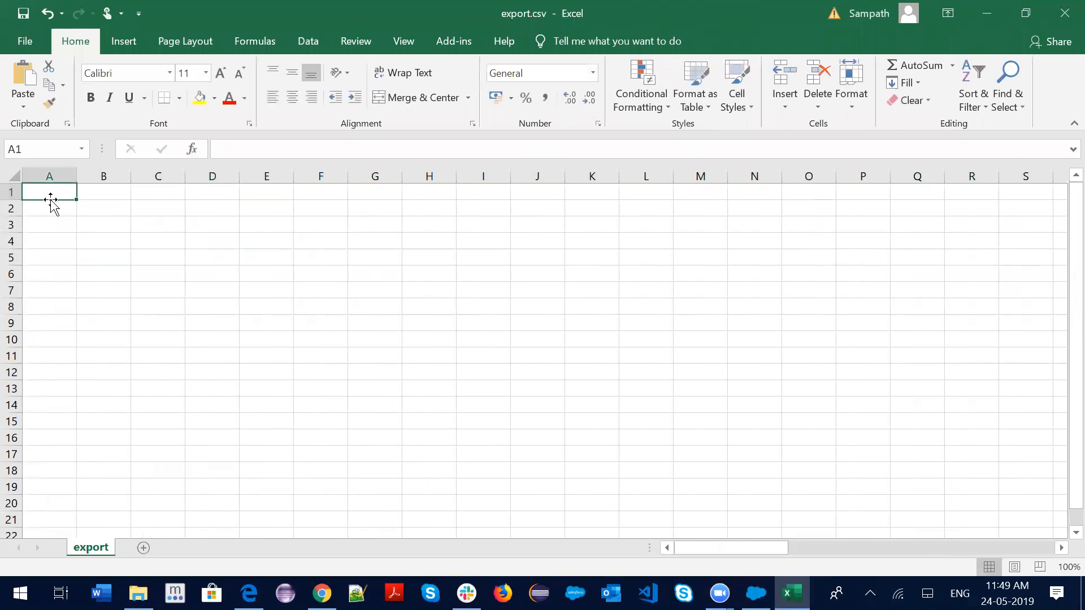
pyautogui.write('Id')
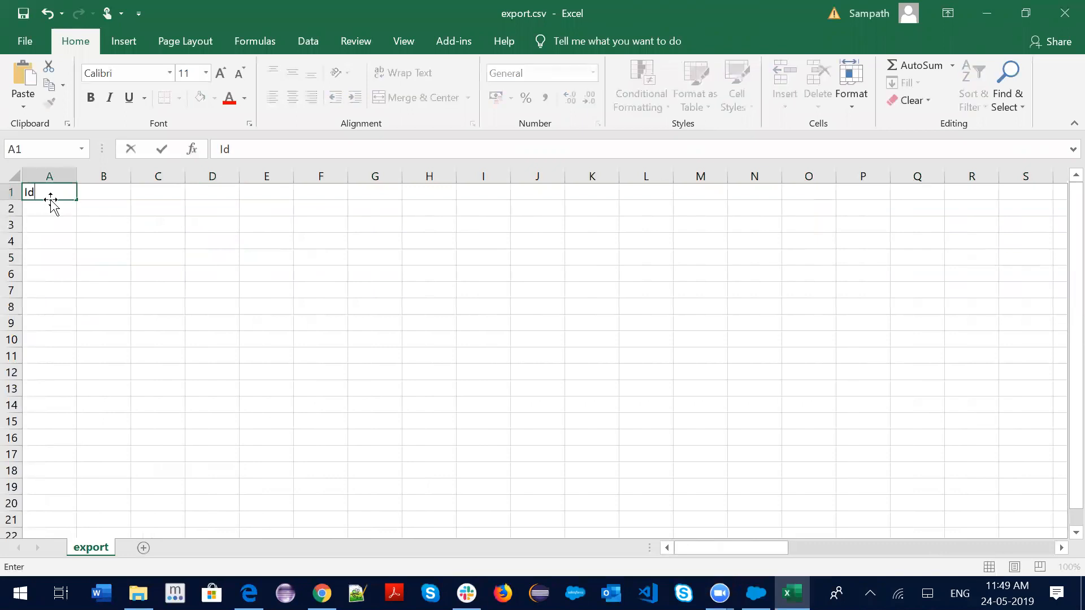
pyautogui.press('Return')
pyautogui.hotkey('ctrl', 'v')
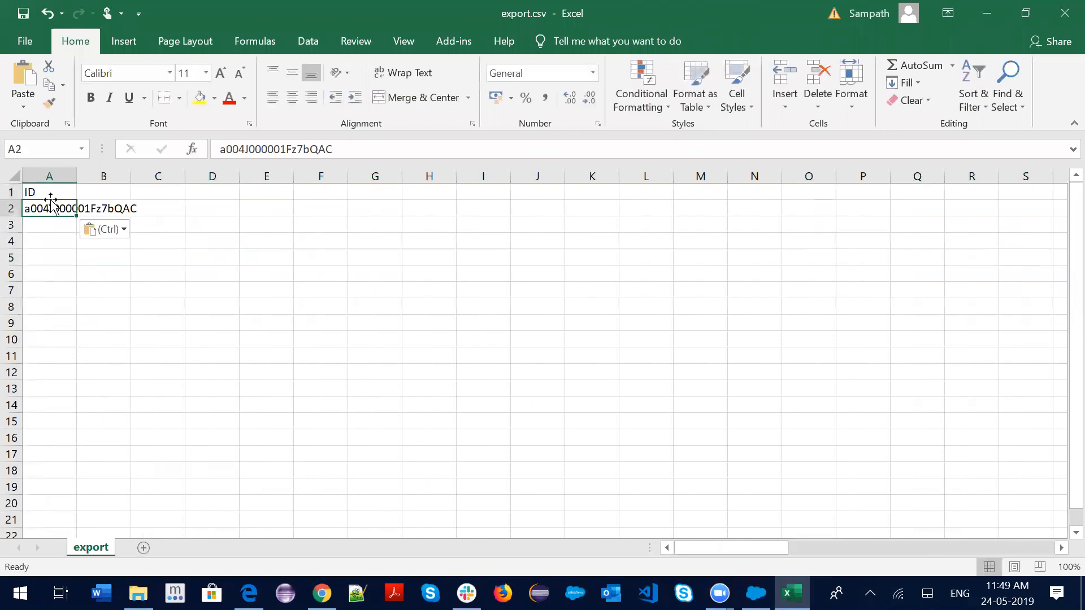
pyautogui.click(86, 193)
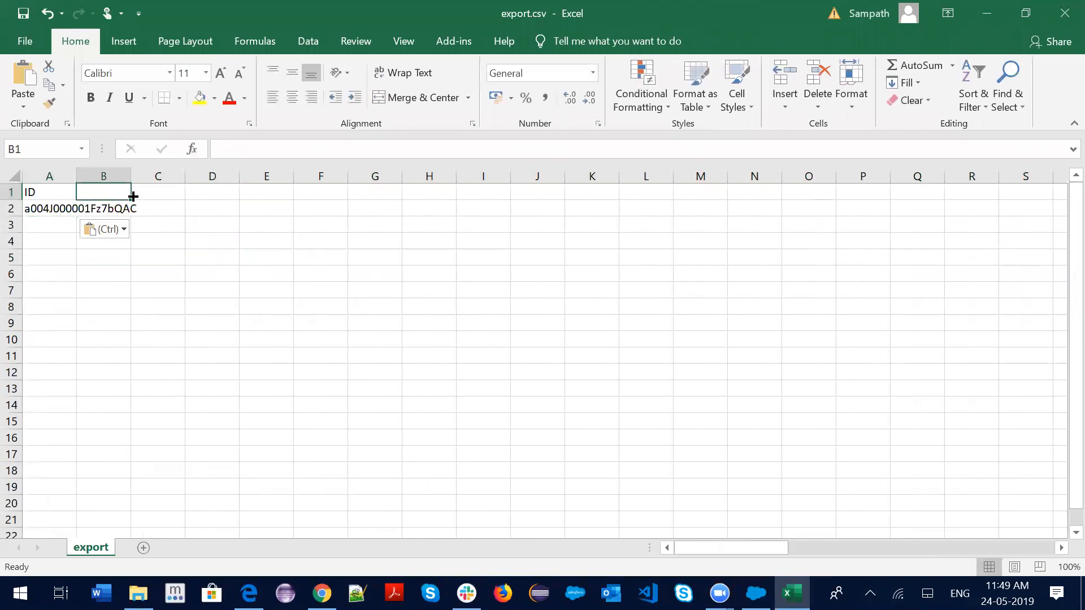
# Undo the trial edits and close export.csv without saving, returning to the First Name101 record
pyautogui.hotkey('ctrl', 'z')
pyautogui.hotkey('ctrl', 'z')
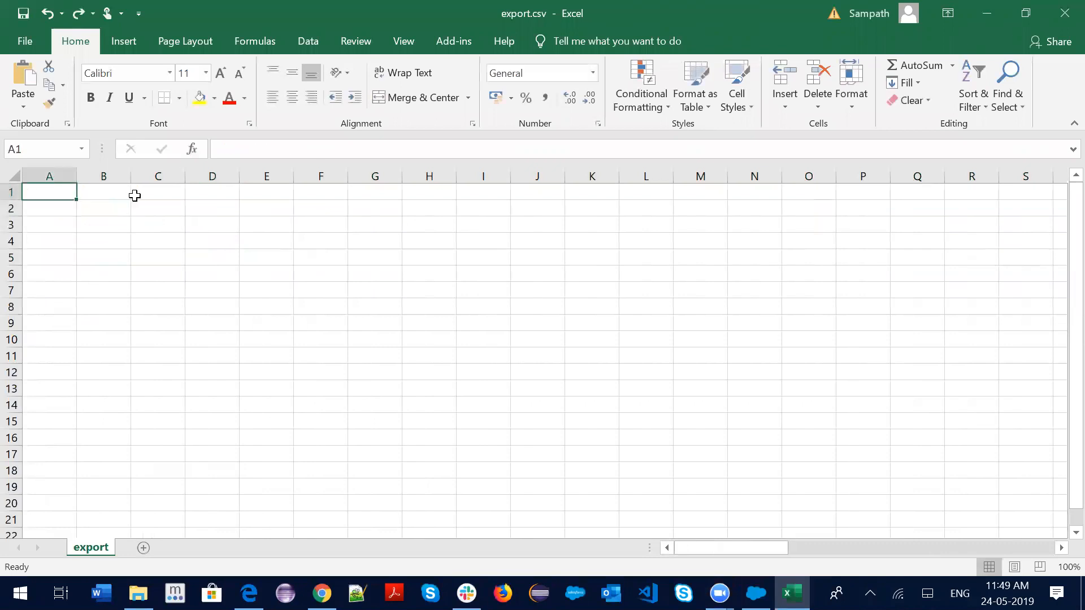
pyautogui.hotkey('ctrl', 'z')
pyautogui.click(1067, 13)
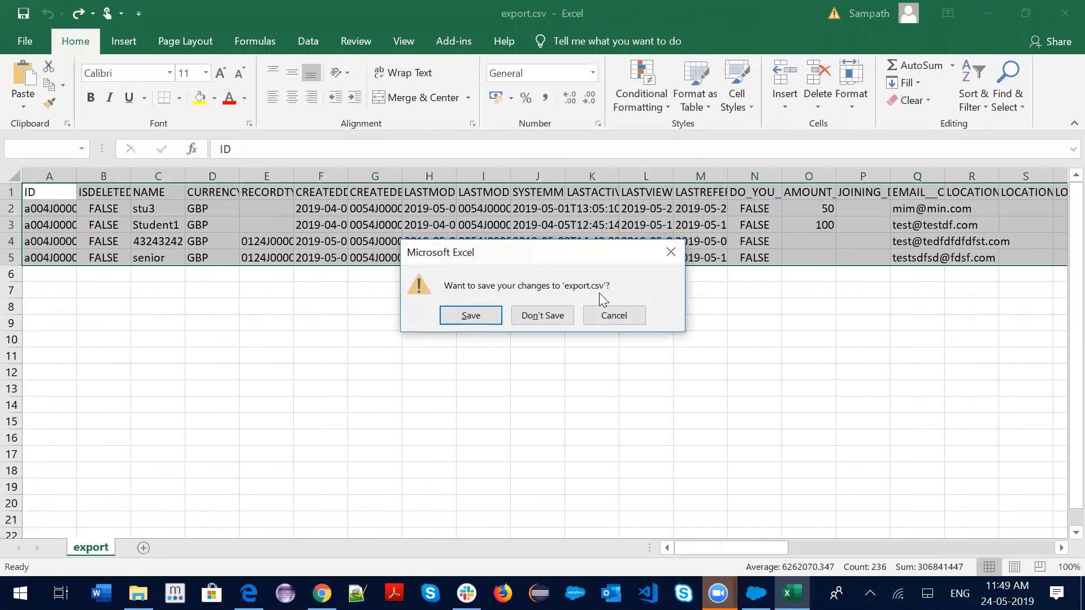
pyautogui.click(541, 317)
pyautogui.click(333, 593)
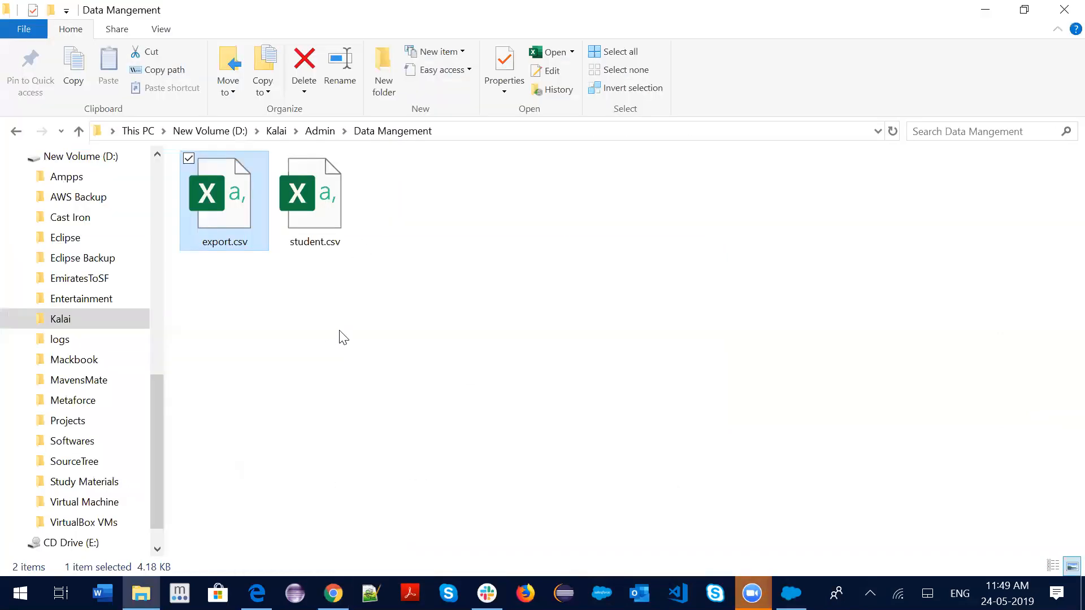
# Pick the Upsert operation in Data Loader, then bring student.csv forward in Excel
pyautogui.click(333, 593)
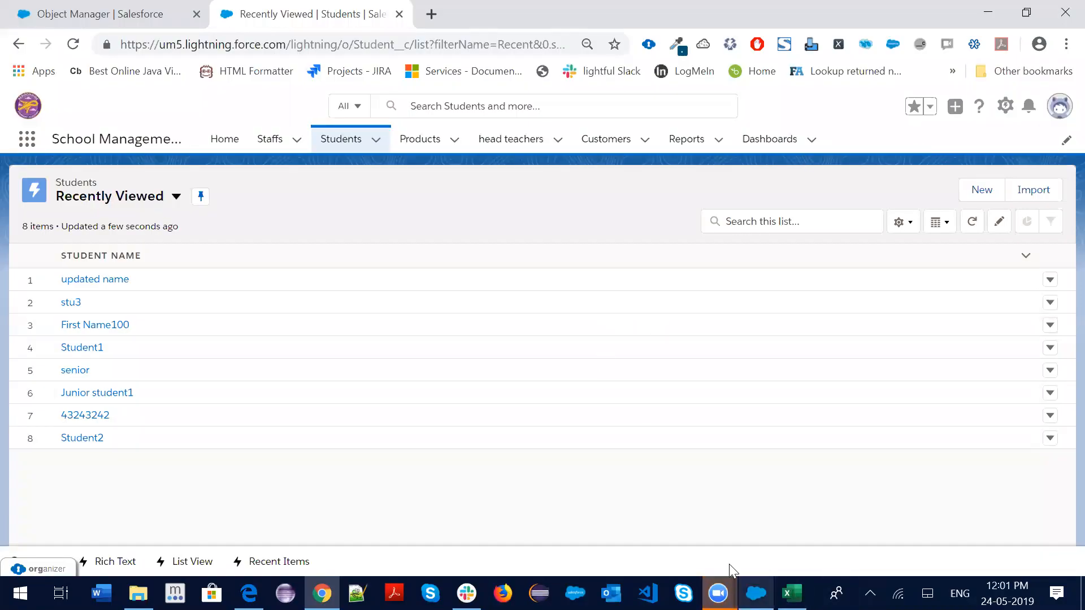
pyautogui.click(755, 593)
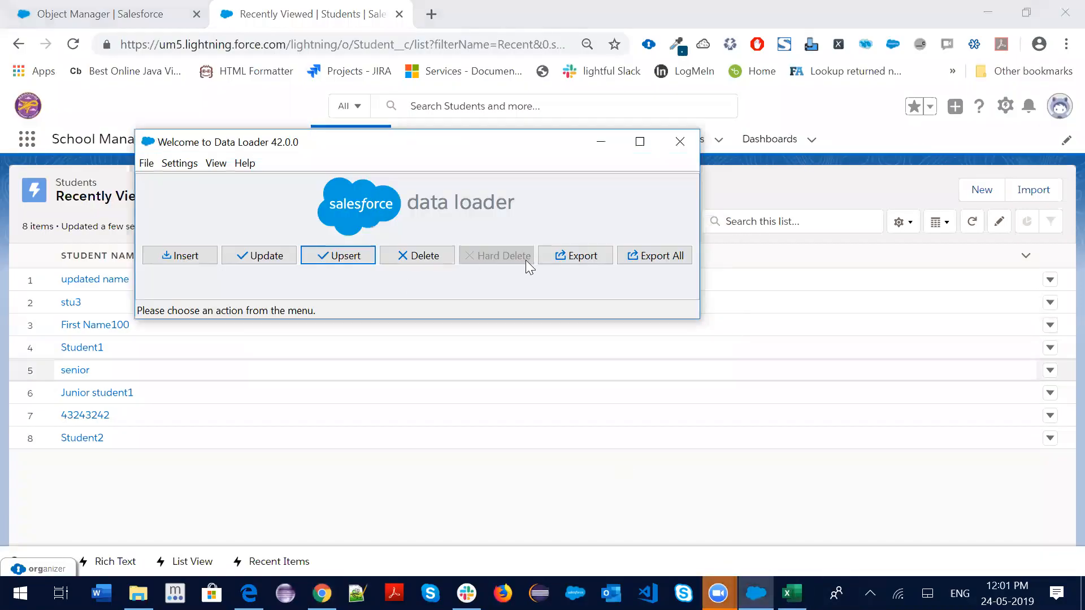
pyautogui.click(327, 257)
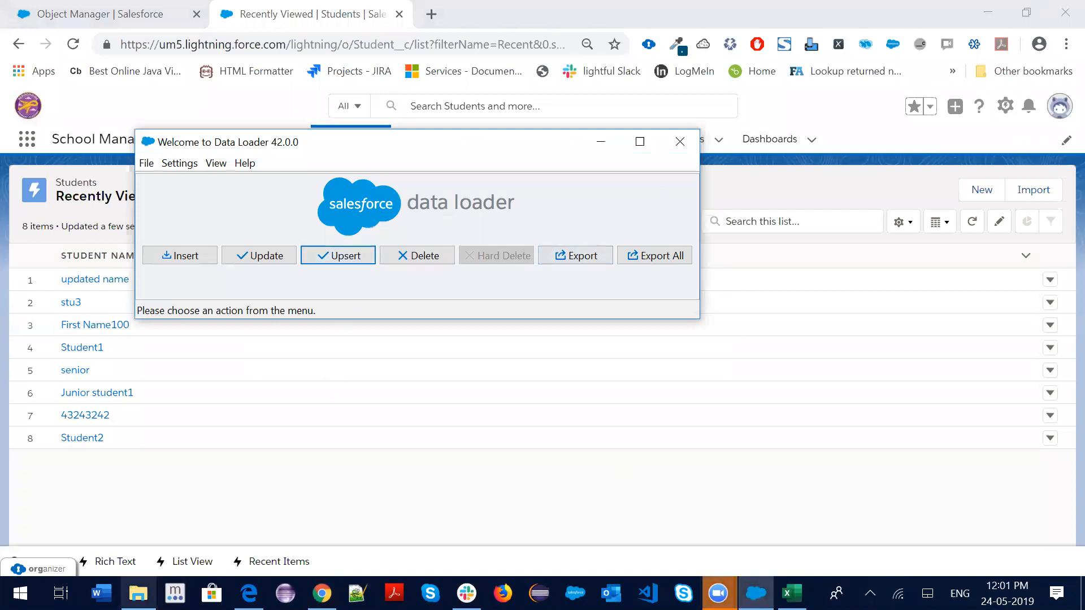
pyautogui.click(792, 593)
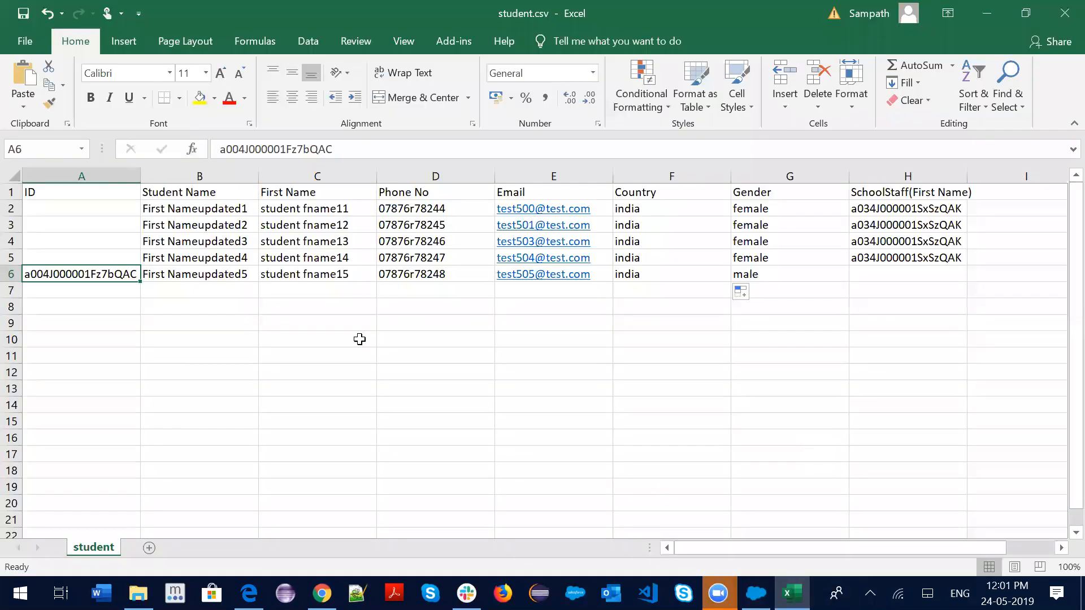
# Review student rows B2:H5 and the SchoolStaff IDs in H2:H3, then go to the Salesforce Staffs list
pyautogui.click(296, 376)
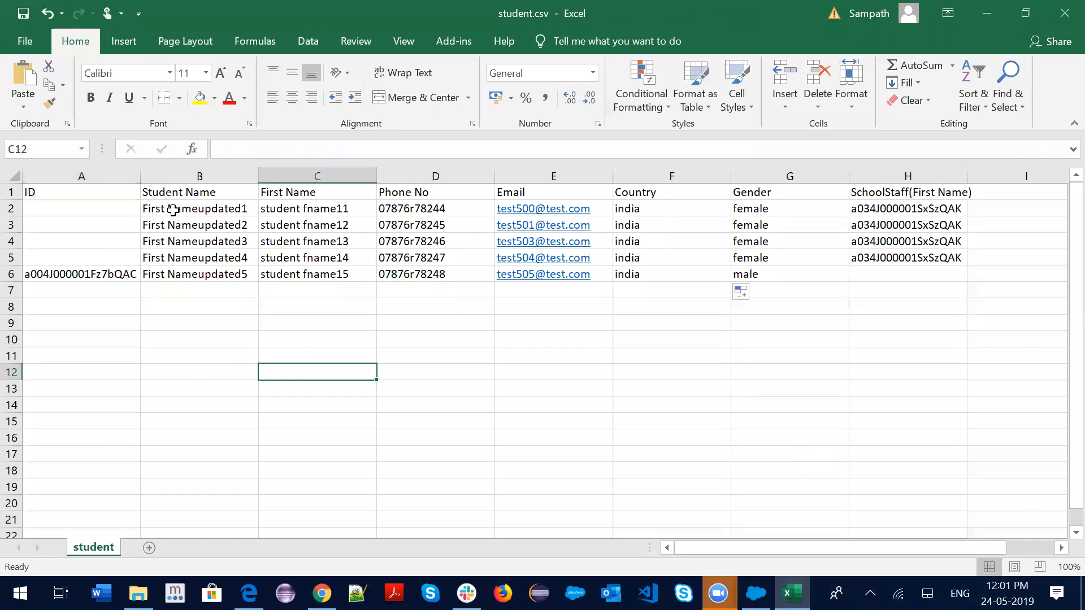
pyautogui.moveTo(174, 210); pyautogui.dragTo(902, 261)
pyautogui.click(897, 288)
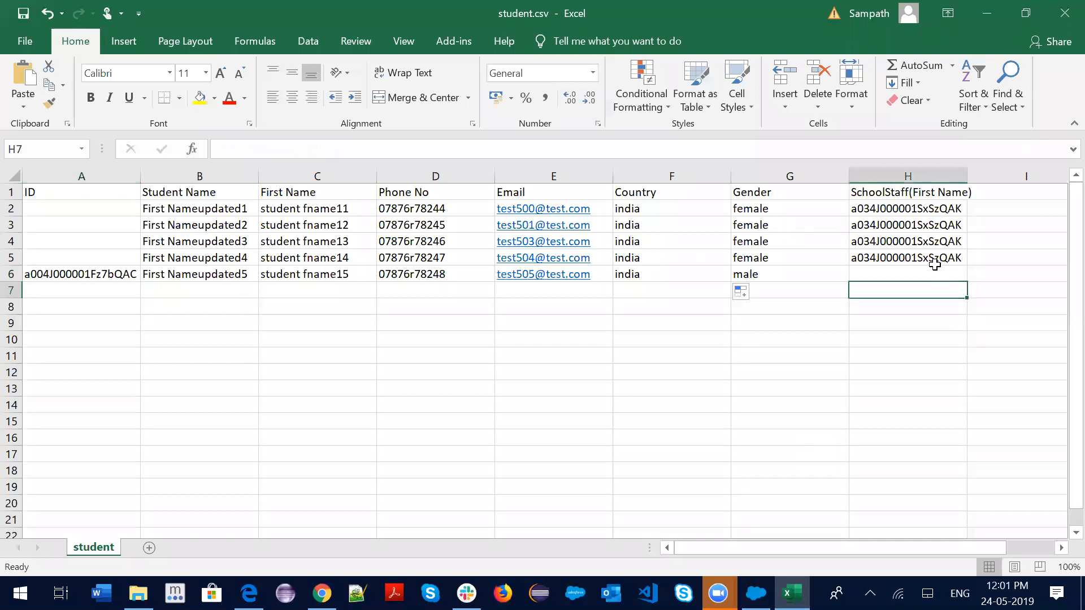
pyautogui.click(932, 207)
pyautogui.moveTo(938, 222); pyautogui.dragTo(938, 225)
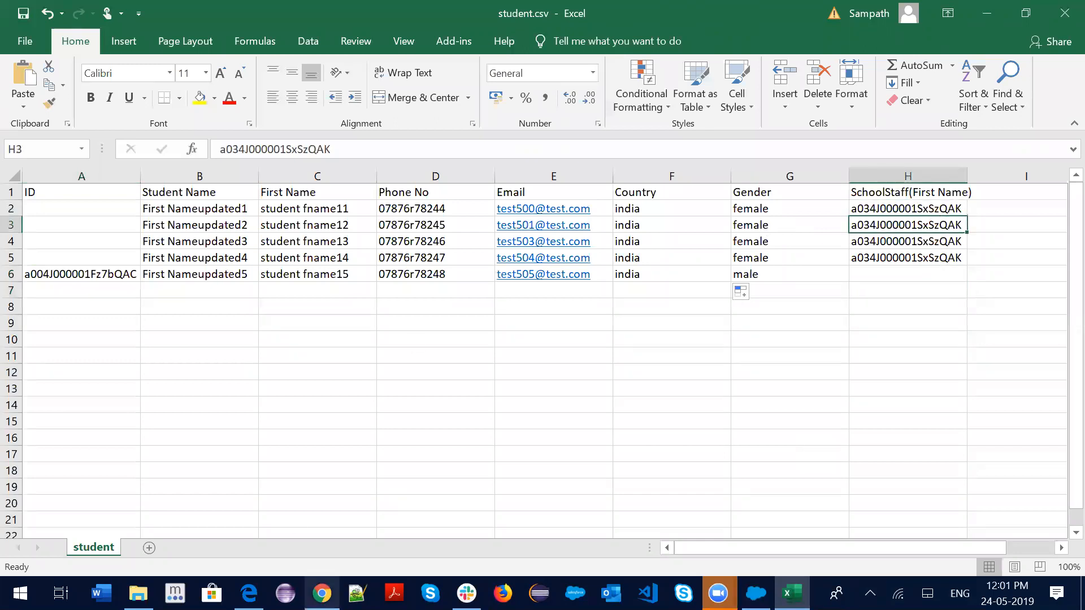
pyautogui.click(323, 594)
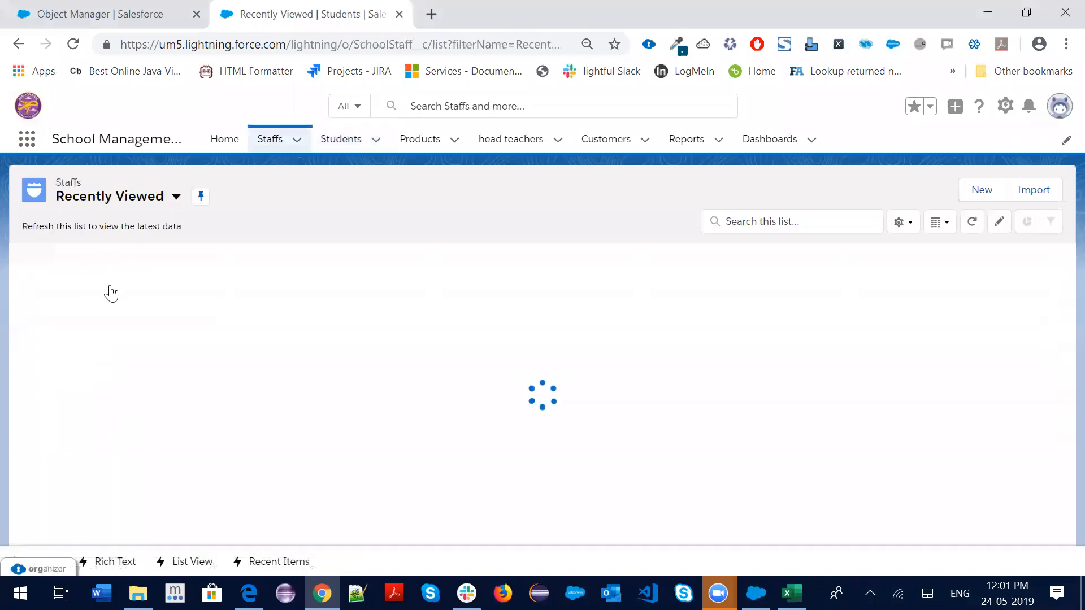
# Open the Staff1 record, copy its record ID from the URL, and return to cell H2
pyautogui.click(104, 278)
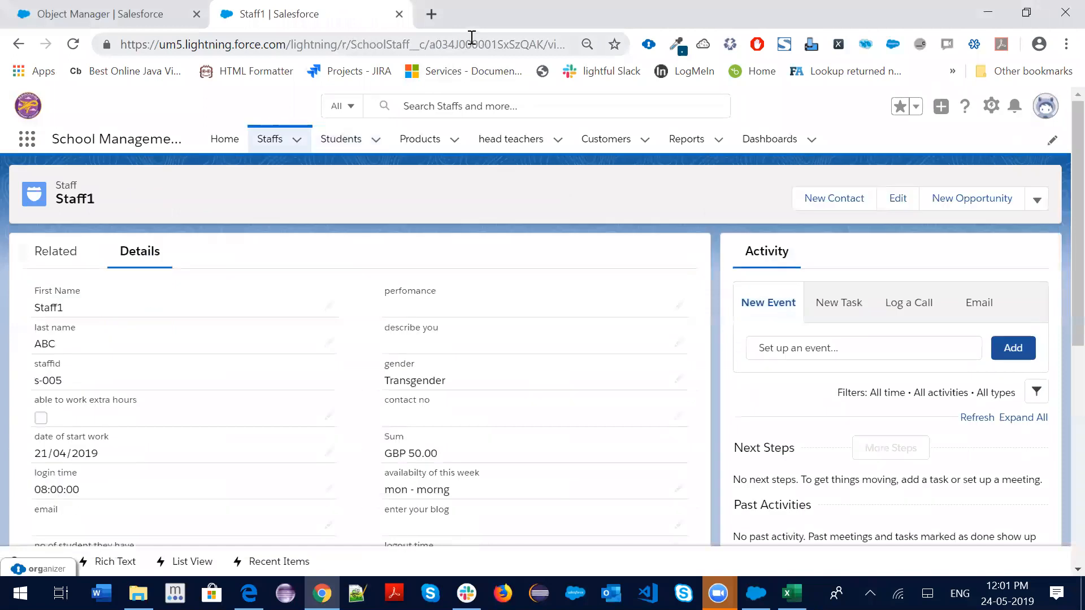
pyautogui.doubleClick(468, 42)
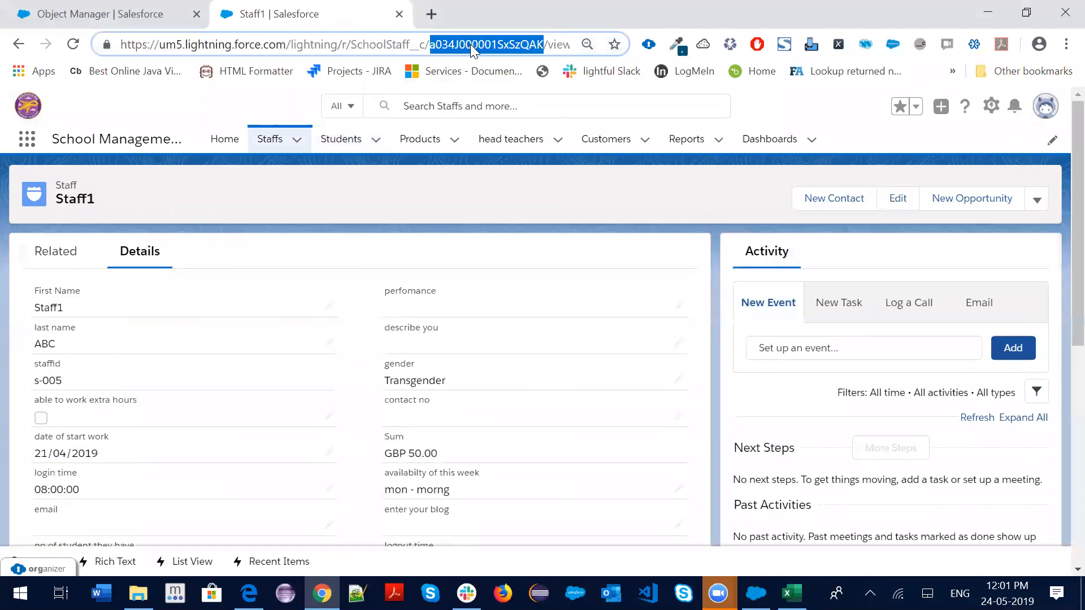
pyautogui.hotkey('alt', 'Tab')
pyautogui.click(898, 208)
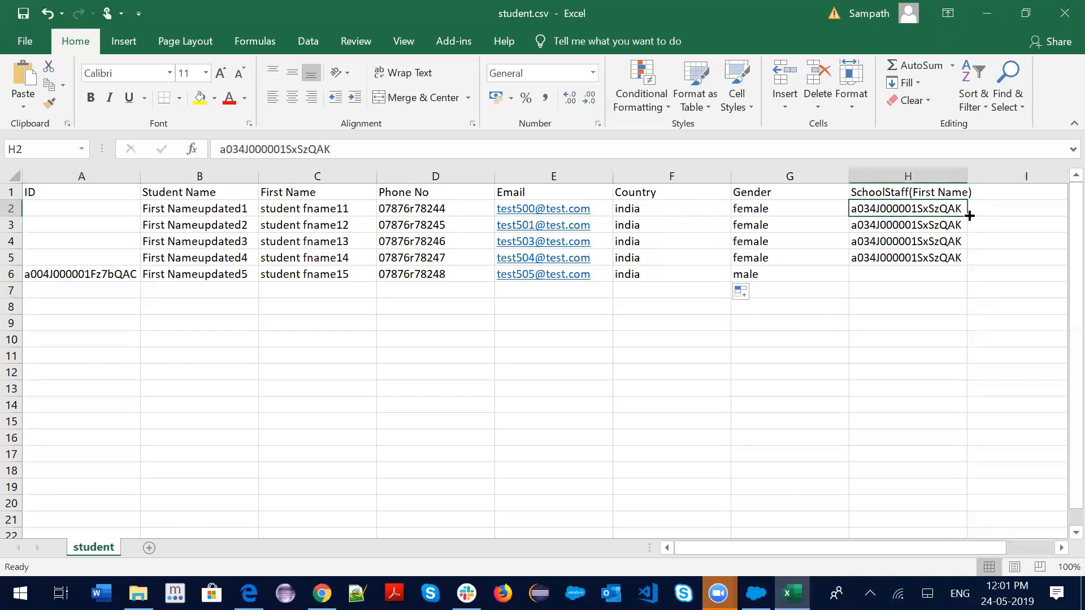
# Fill Staff1's ID down H2:H5 as copied cells
pyautogui.moveTo(967, 215); pyautogui.dragTo(968, 264)
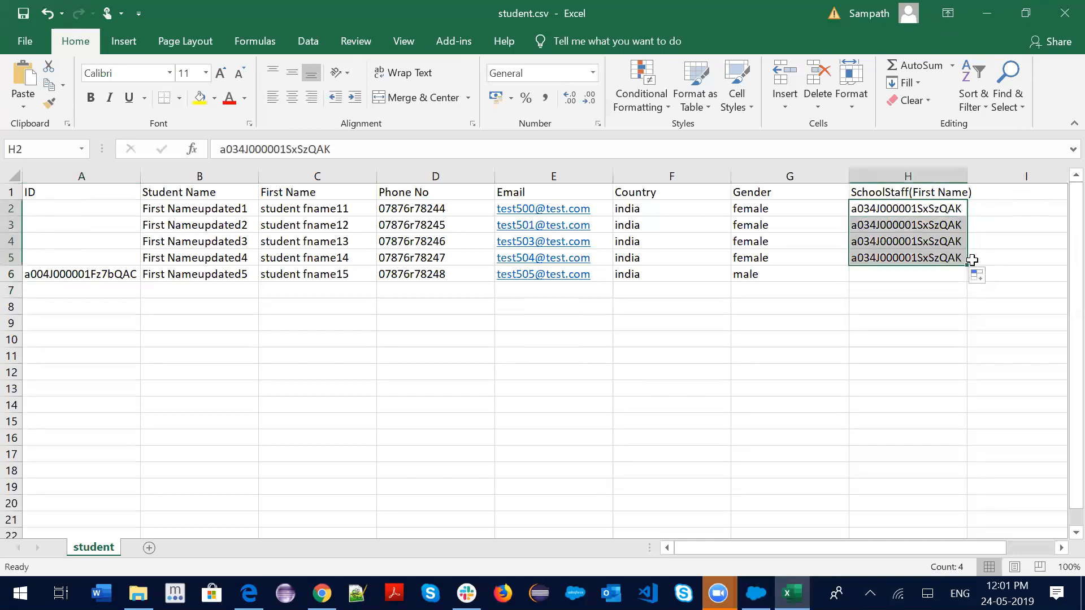
pyautogui.click(981, 284)
pyautogui.click(915, 288)
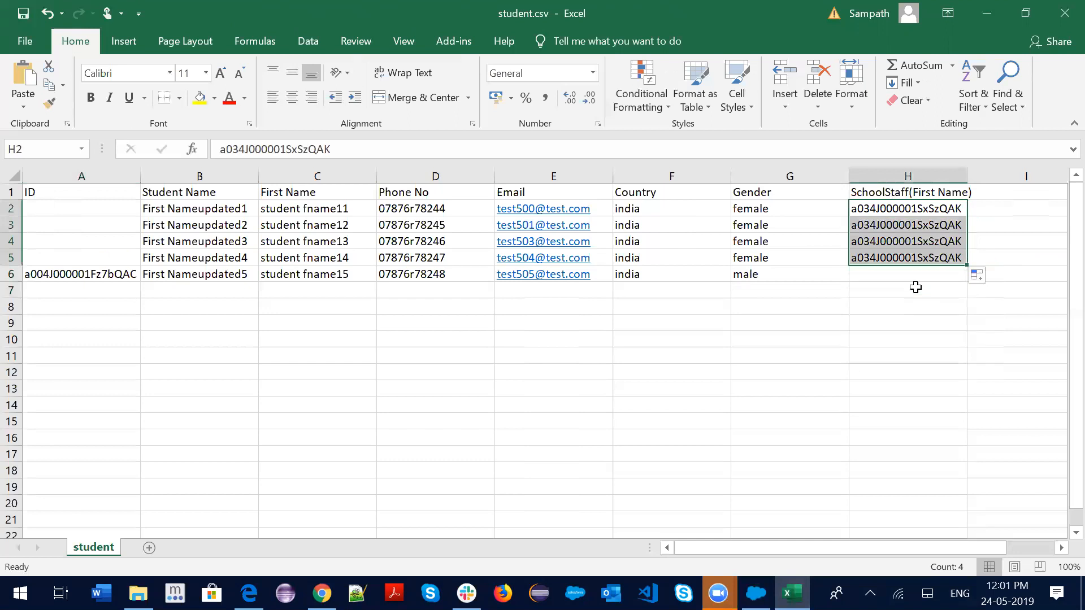
pyautogui.click(774, 330)
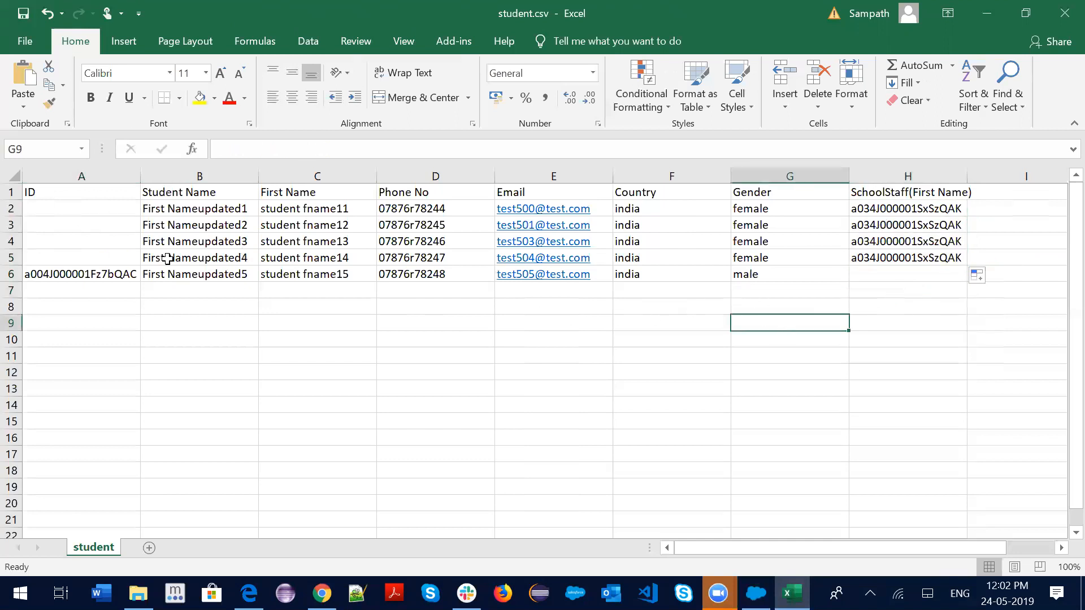
# Copy the student ID in A6 and return to Salesforce
pyautogui.moveTo(157, 212); pyautogui.dragTo(172, 254)
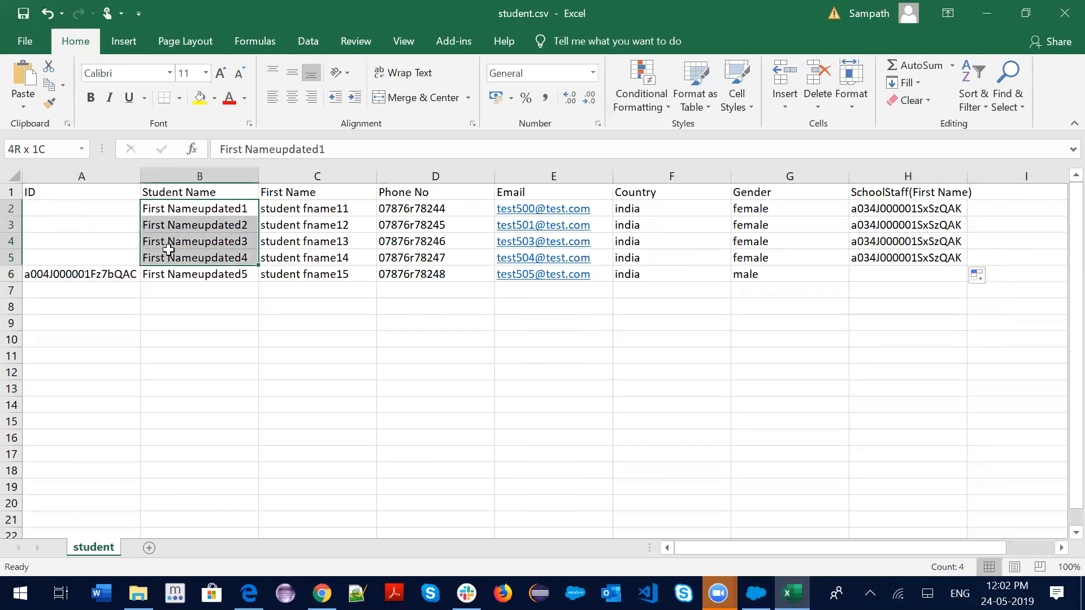
pyautogui.click(189, 329)
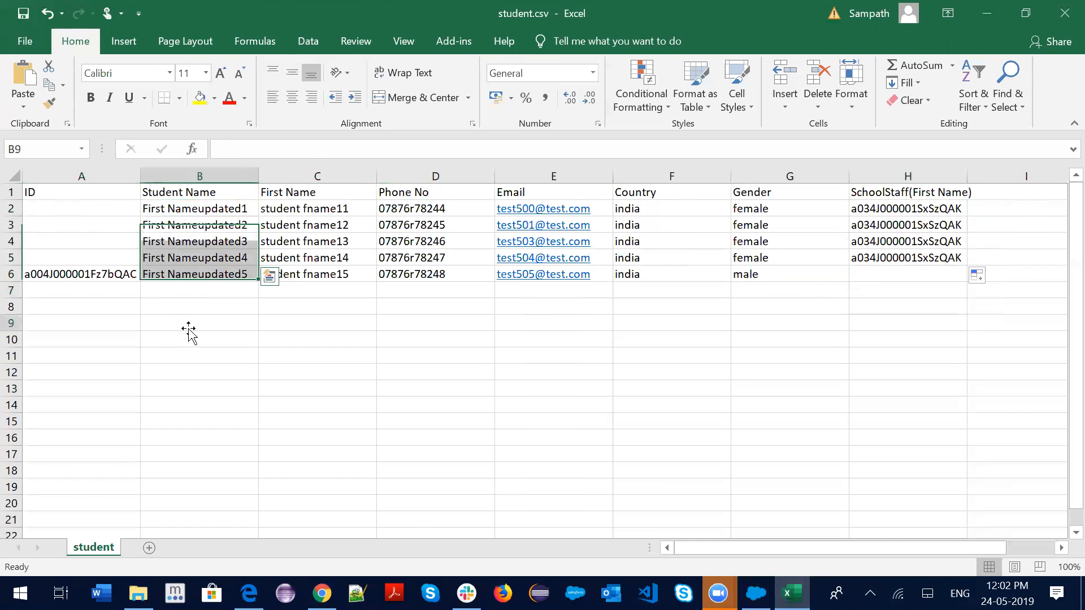
pyautogui.click(88, 277)
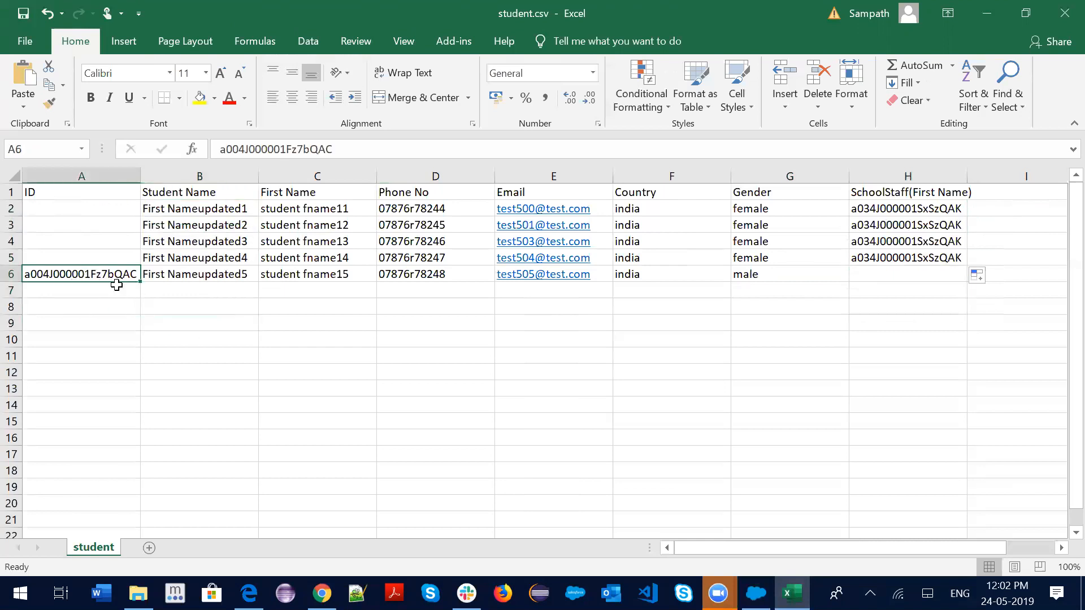
pyautogui.hotkey('ctrl', 'c')
pyautogui.hotkey('alt', 'Tab')
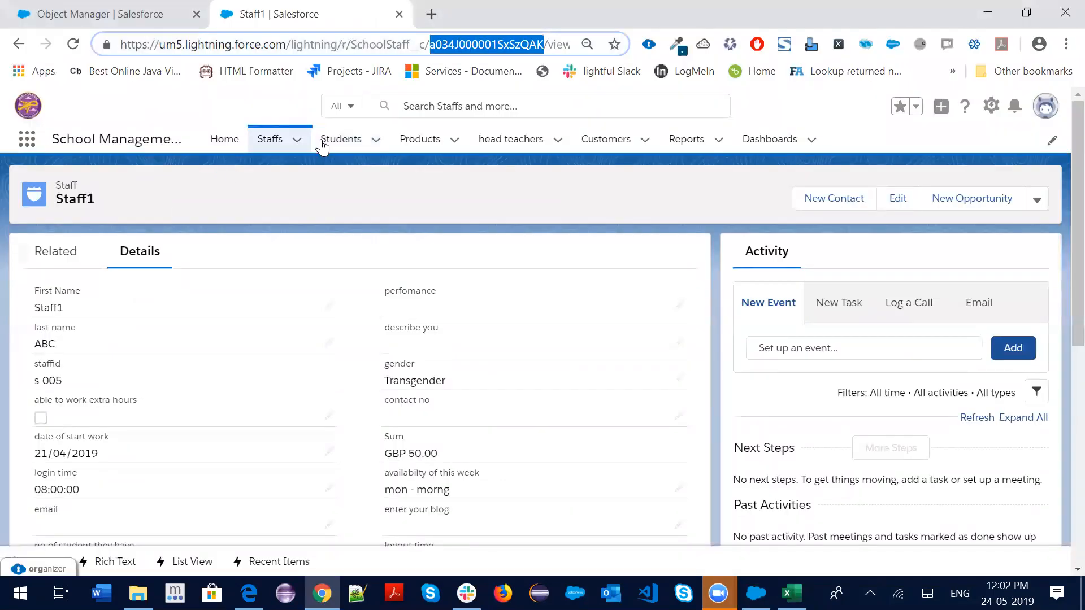
# Open the 'updated name' student record and copy its record ID from the URL
pyautogui.click(356, 141)
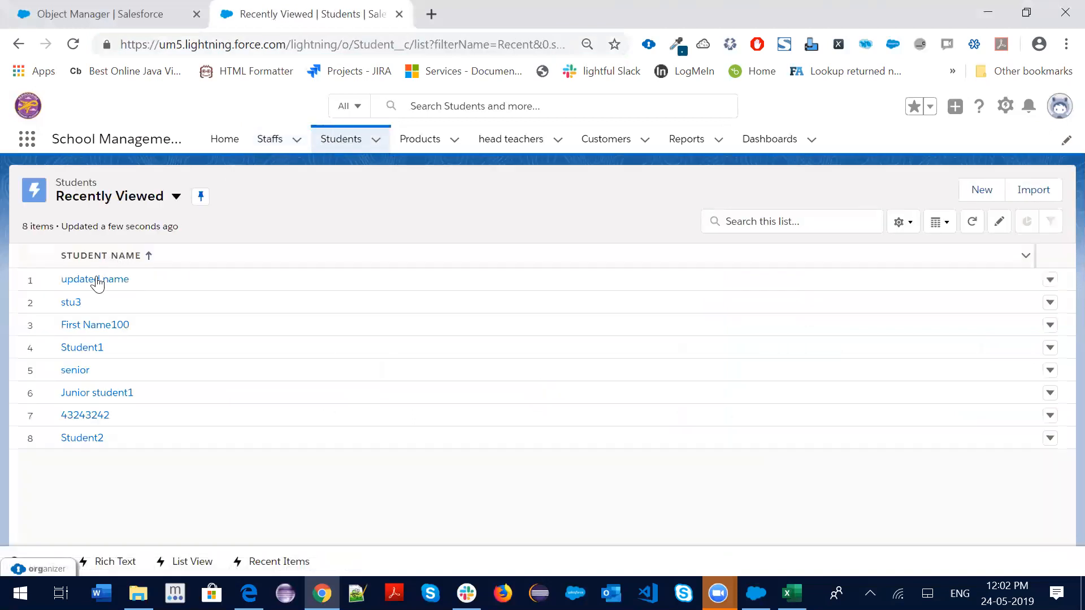
pyautogui.click(94, 283)
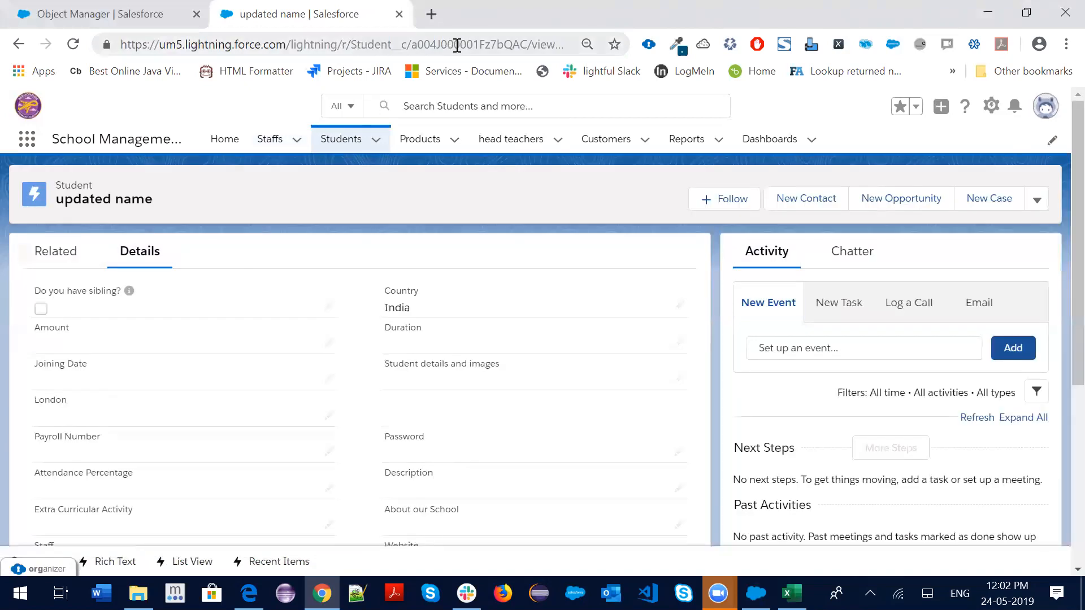
pyautogui.doubleClick(457, 44)
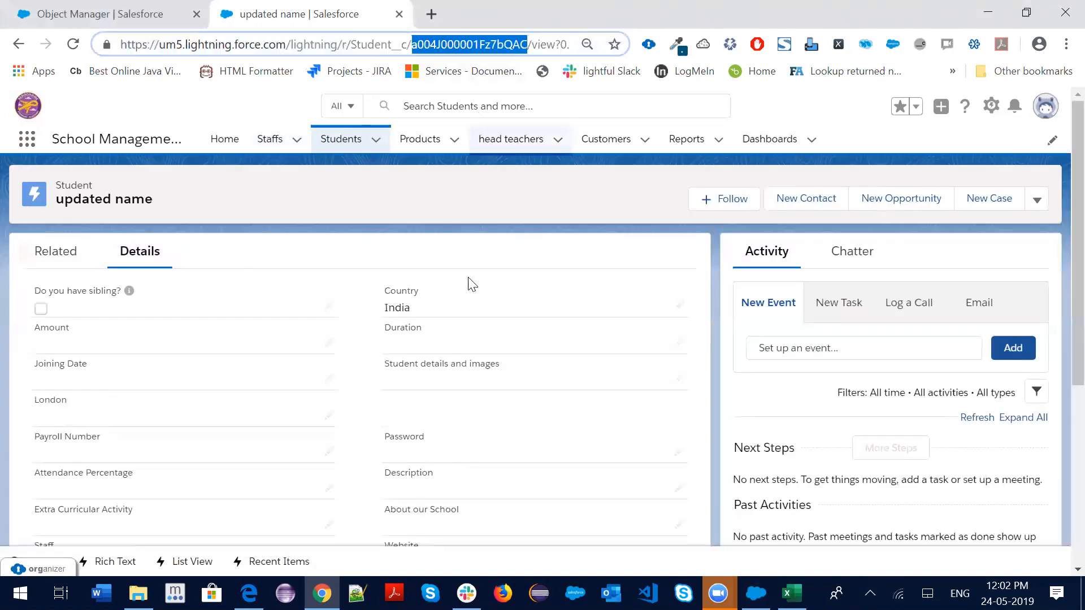
pyautogui.hotkey('alt', 'Tab')
# Paste the student's record ID into A6, check row 6 and rows 2–5, then bring up Data Loader
pyautogui.hotkey('ctrl', 'v')
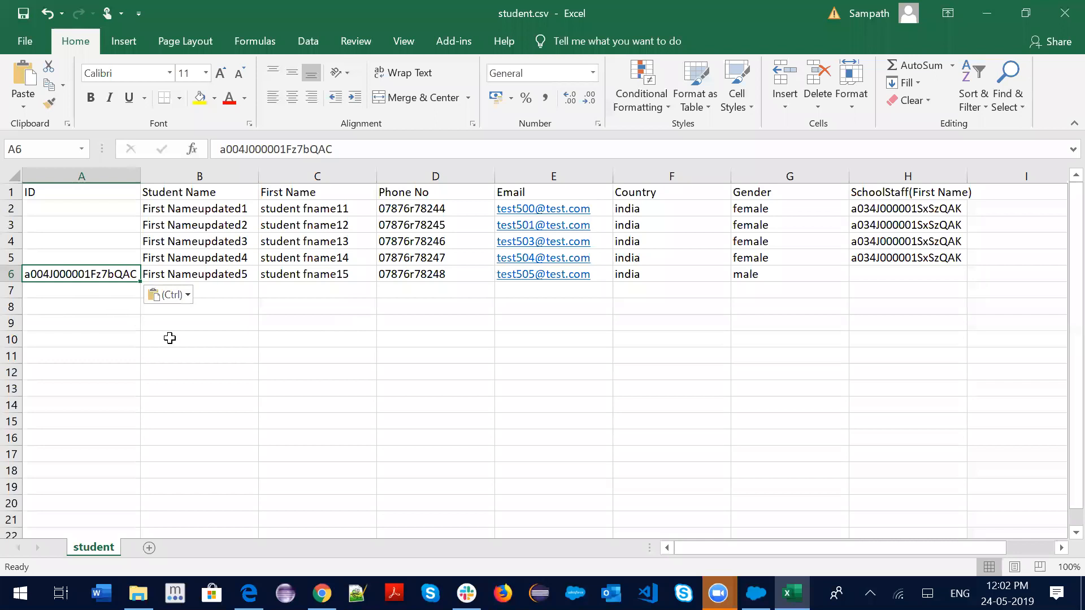
pyautogui.click(215, 354)
pyautogui.moveTo(169, 275); pyautogui.dragTo(764, 274)
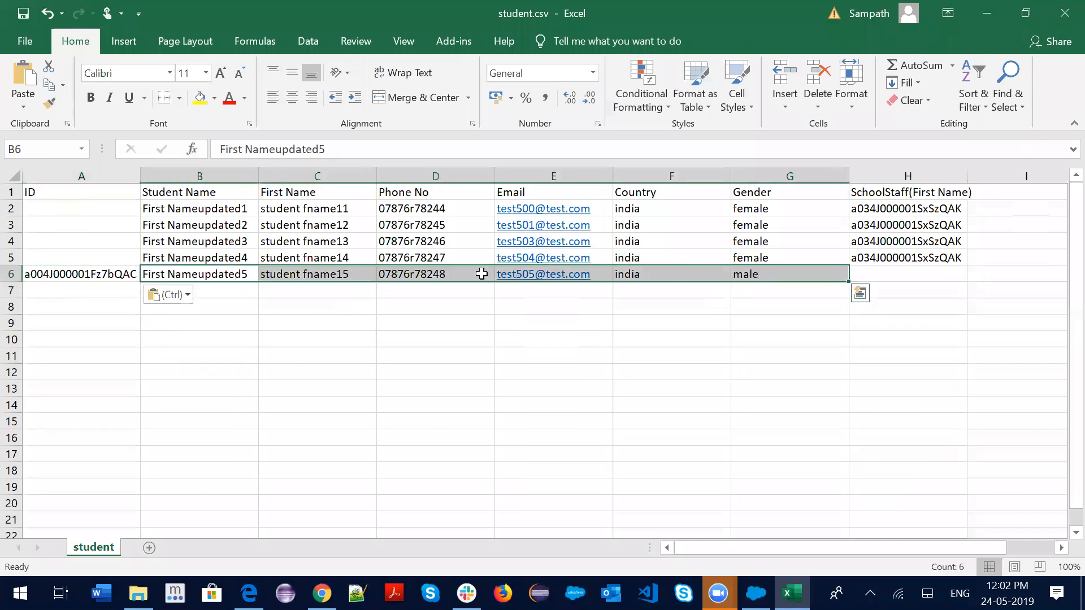
pyautogui.moveTo(147, 209); pyautogui.dragTo(916, 259)
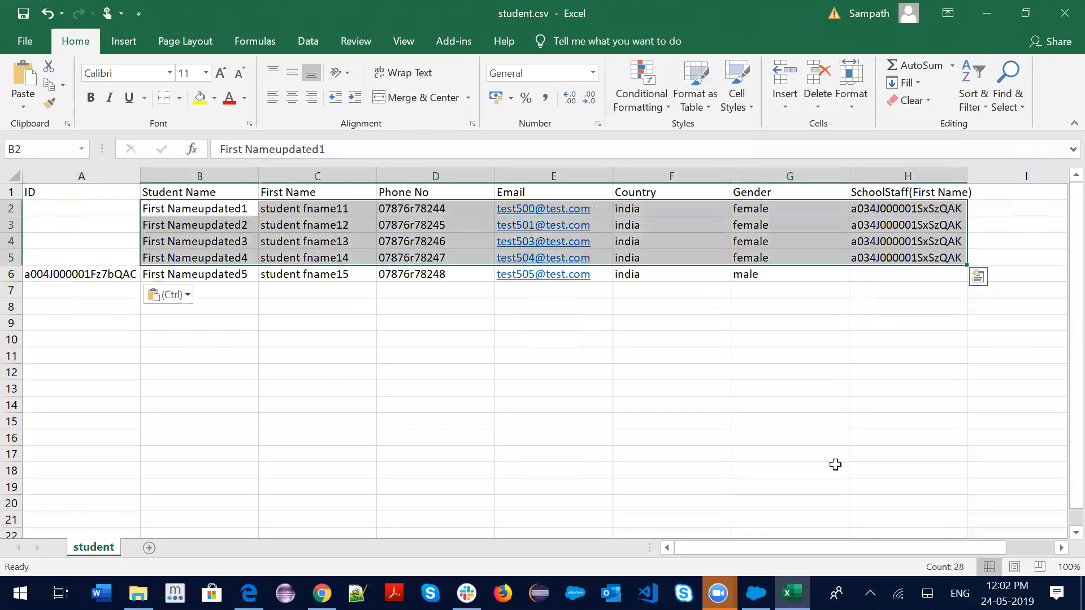
pyautogui.click(756, 593)
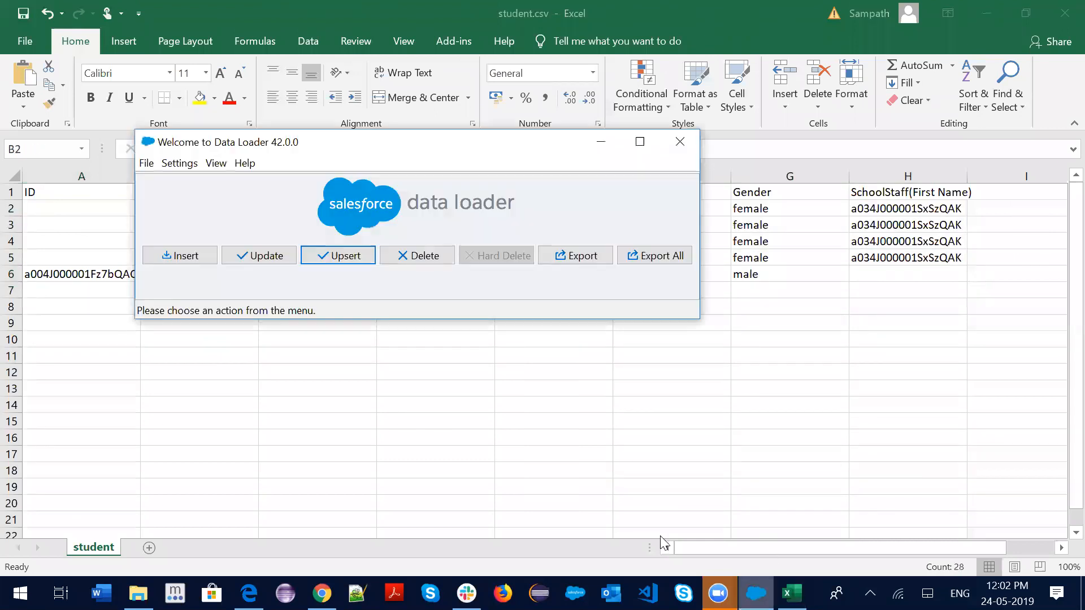
# Start an Upsert into the Student object from student.csv and acknowledge the 5-record initialization
pyautogui.click(341, 258)
pyautogui.click(237, 282)
pyautogui.press('s')
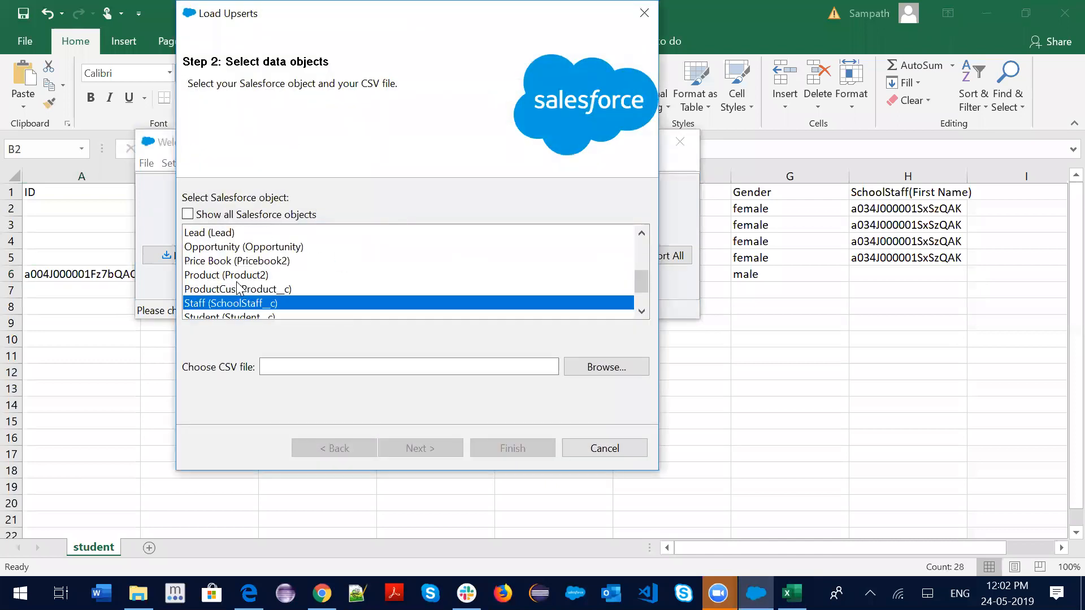
pyautogui.press('s')
pyautogui.click(596, 369)
pyautogui.click(373, 161)
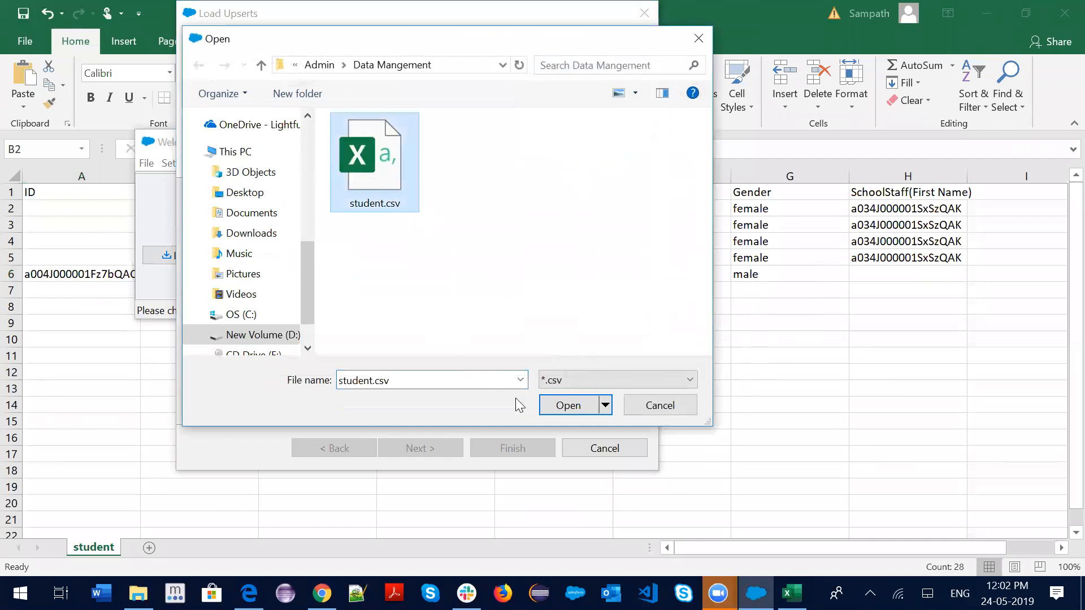
pyautogui.click(562, 405)
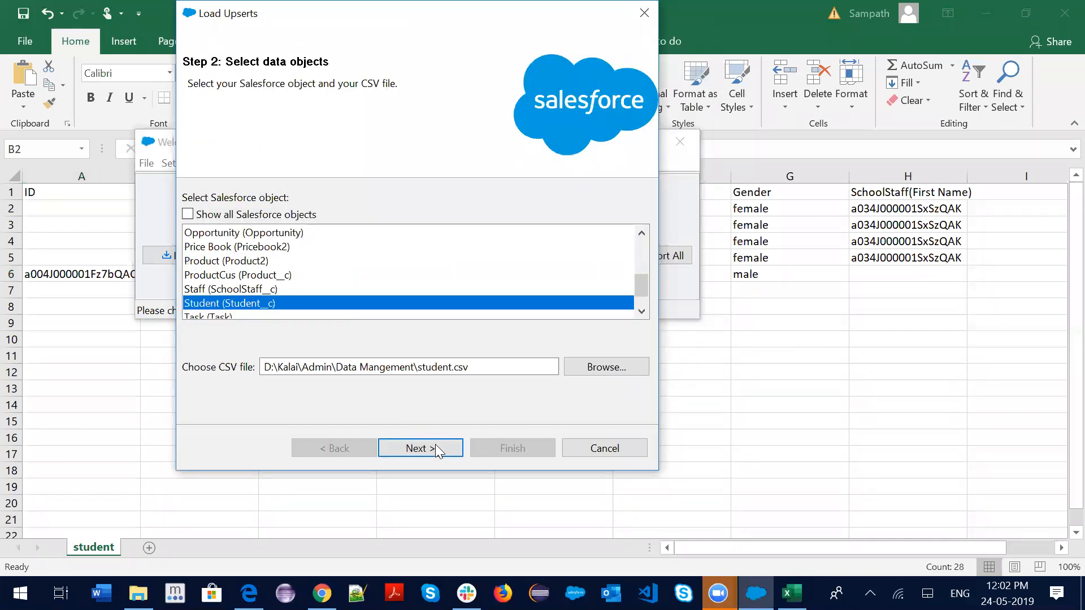
pyautogui.click(590, 370)
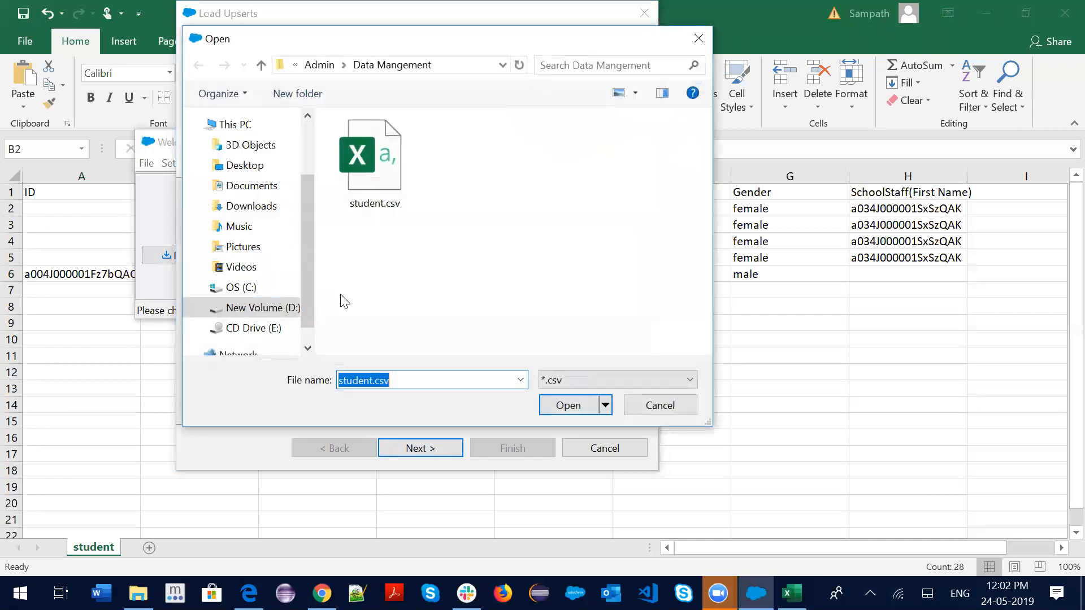
pyautogui.click(568, 405)
pyautogui.click(428, 448)
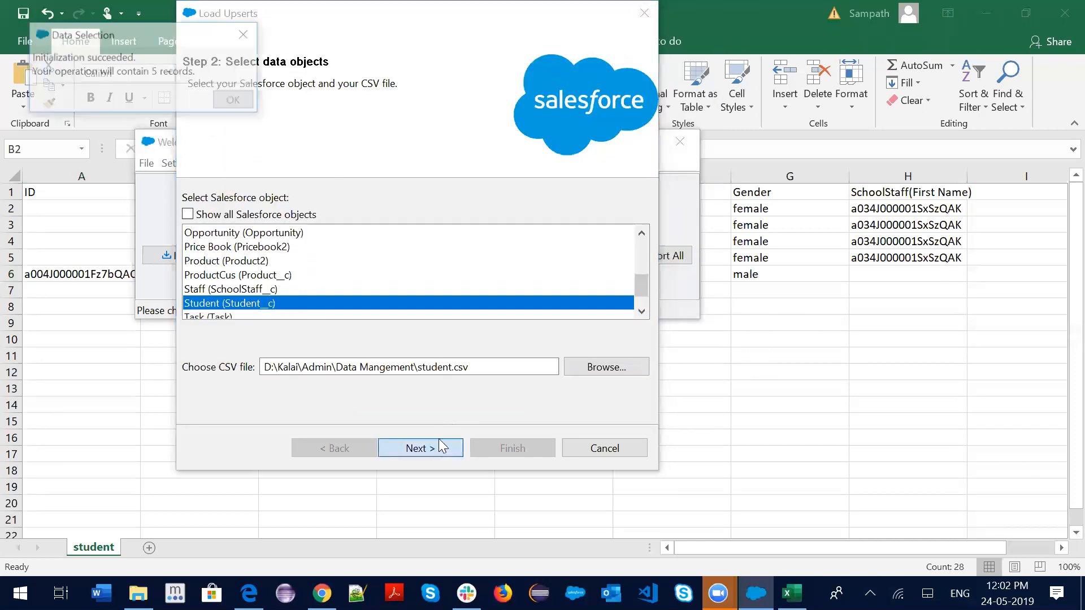
pyautogui.click(232, 102)
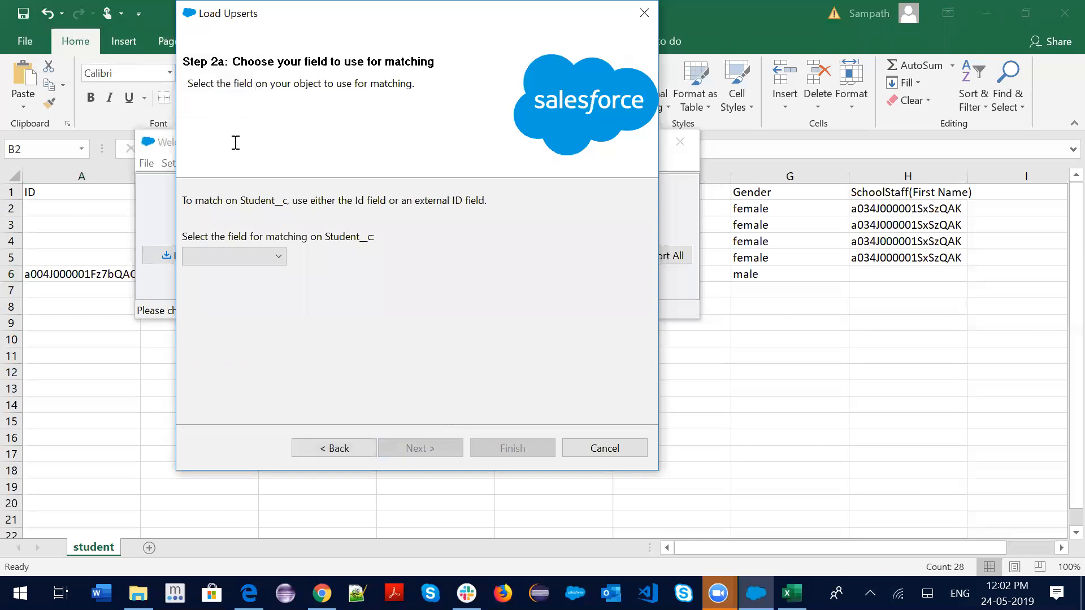
# Match records on the Id field and go on to the column-to-field mapping editor
pyautogui.click(280, 256)
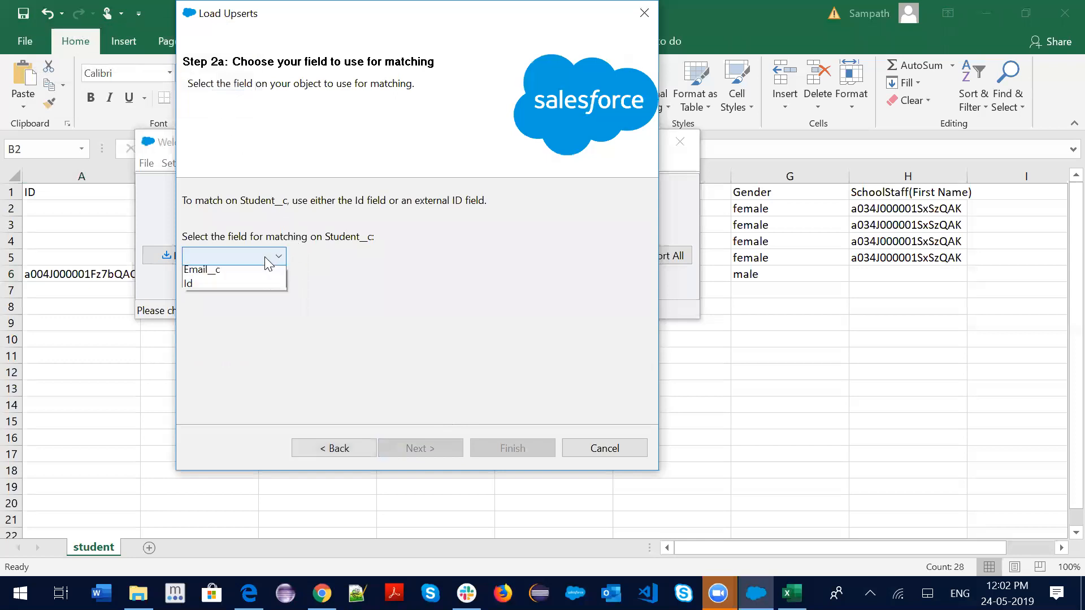
pyautogui.click(194, 286)
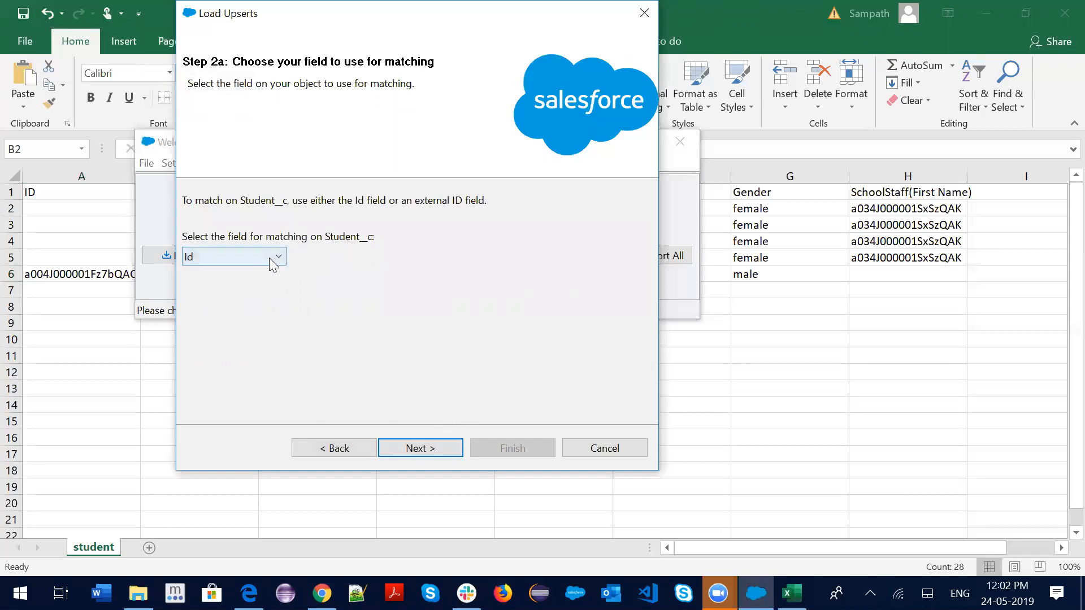
pyautogui.click(428, 448)
pyautogui.click(340, 202)
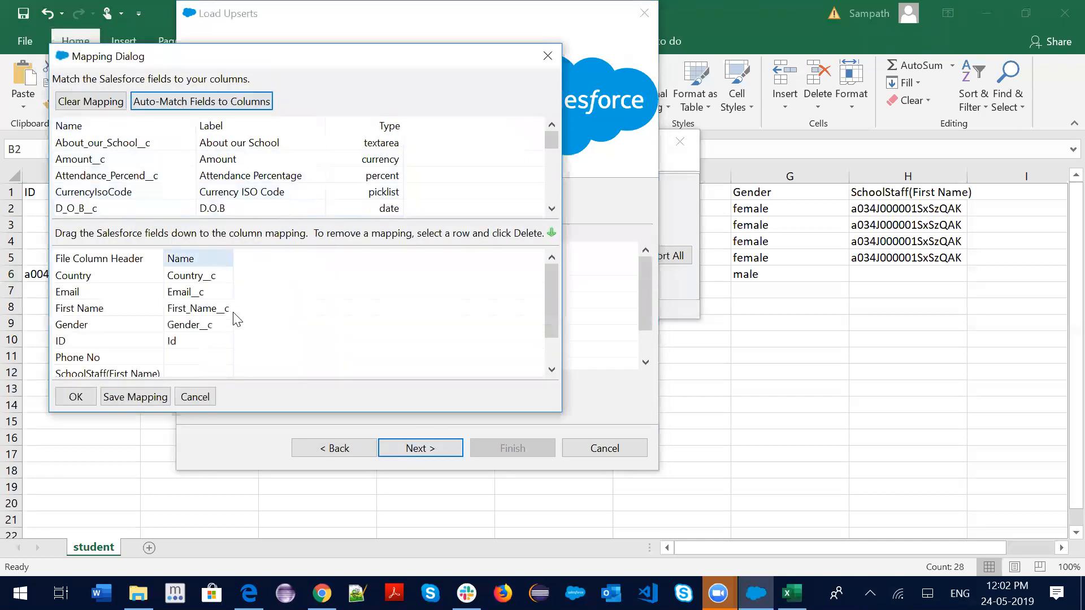
# Map SchoolStaff(First Name) to SchoolStaff__c and Phone No to Phone__c, and accept the mapping
pyautogui.scroll(-1, 233, 316)
pyautogui.scroll(-3, 202, 195)
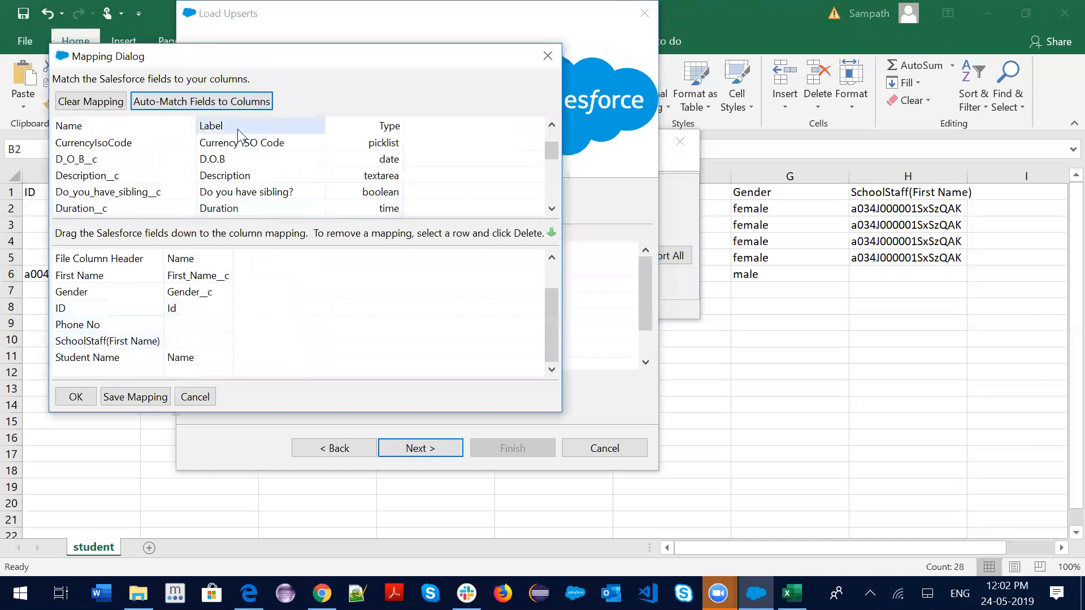
pyautogui.scroll(-1, 227, 196)
pyautogui.moveTo(217, 208); pyautogui.dragTo(206, 340)
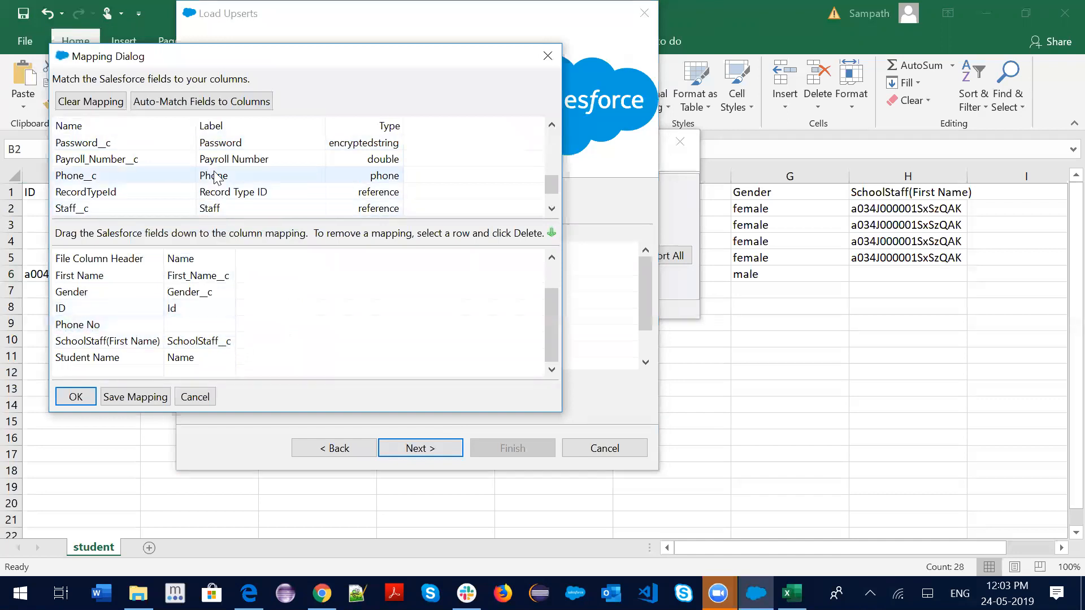
pyautogui.moveTo(214, 179); pyautogui.dragTo(209, 326)
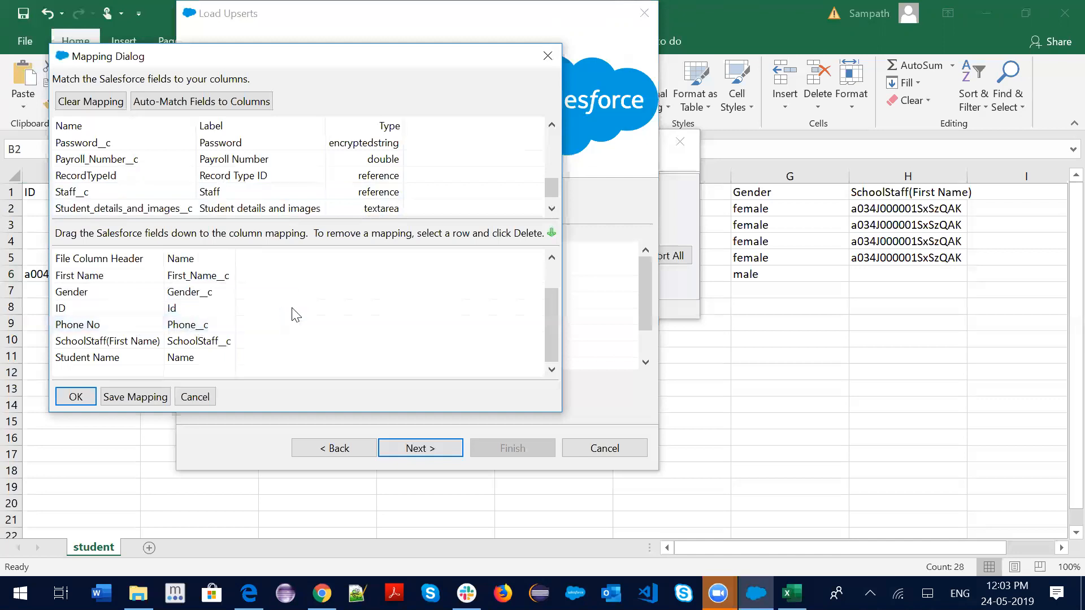
pyautogui.click(75, 398)
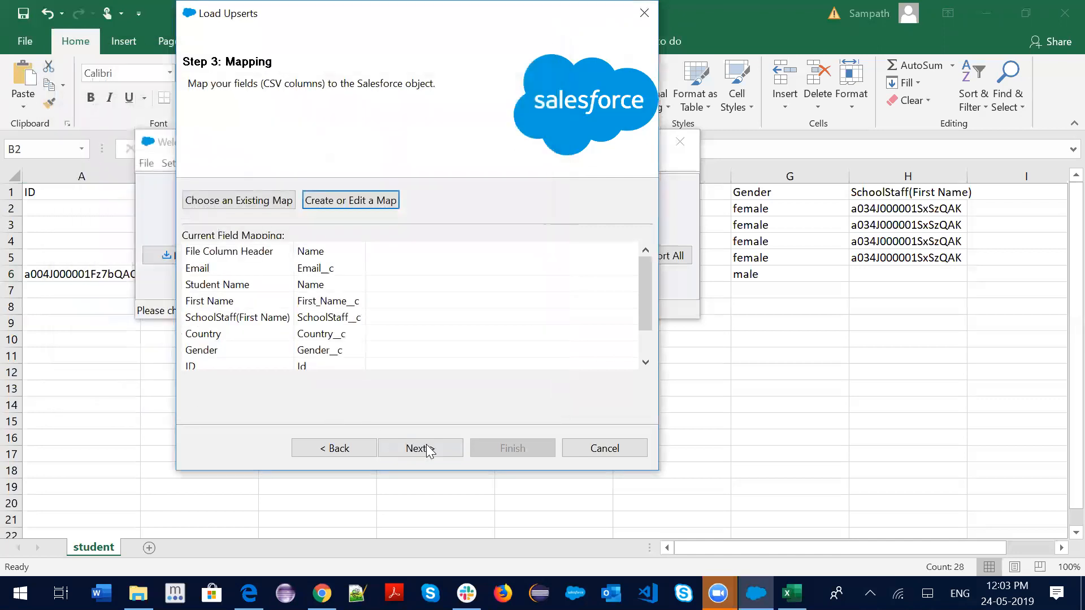
# Keep the default results directory and launch the upsert, confirming the add-and-update warning
pyautogui.click(448, 447)
pyautogui.click(310, 220)
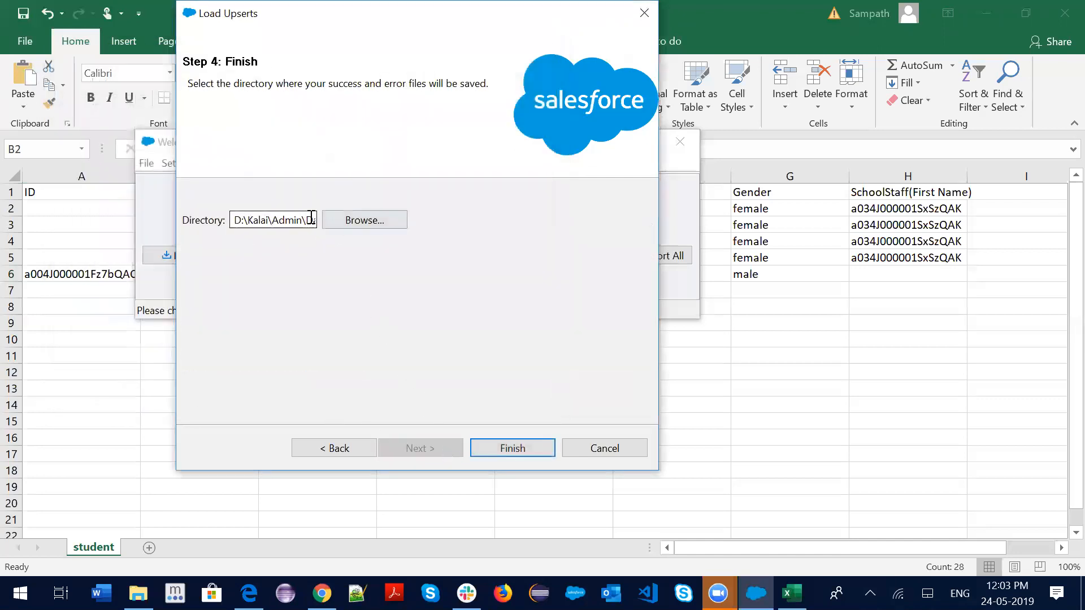
pyautogui.click(498, 451)
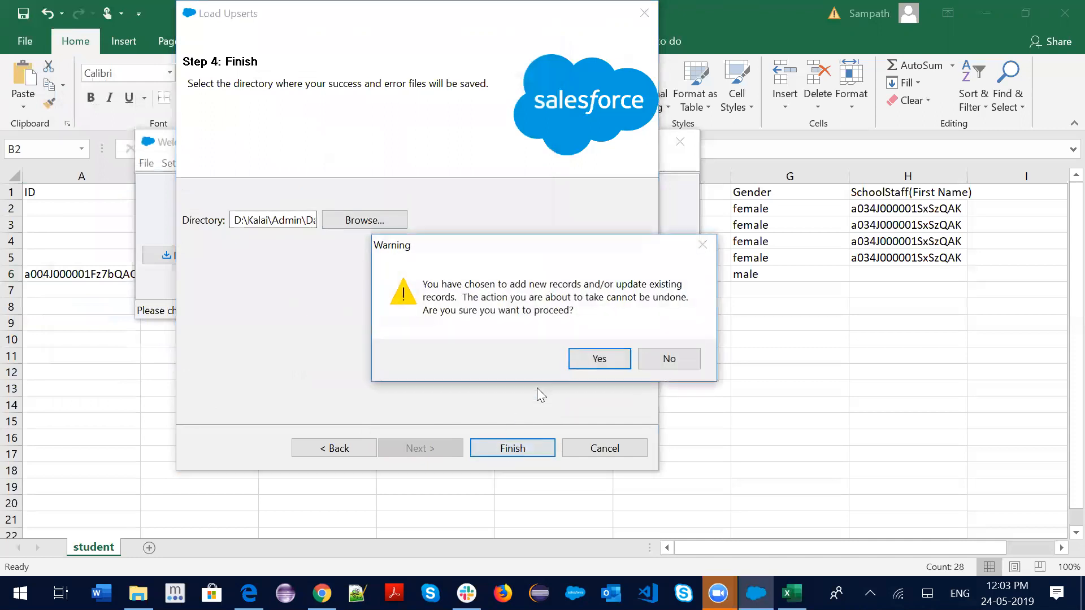
pyautogui.click(598, 358)
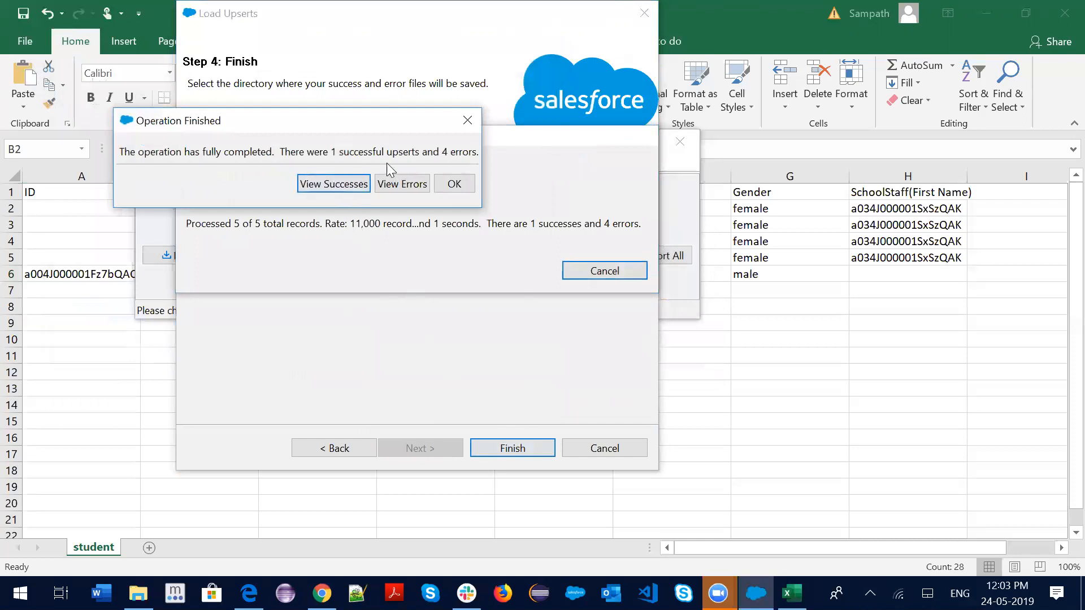
# Check the four duplicate-Email errors in the error list, then close the upsert wizard
pyautogui.click(414, 184)
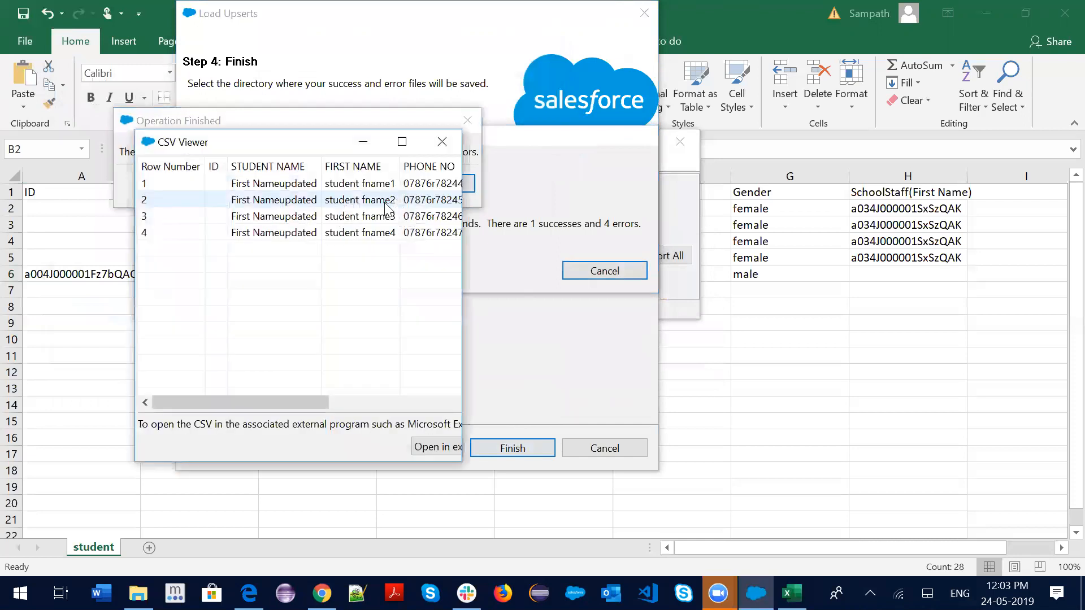
pyautogui.moveTo(292, 401); pyautogui.dragTo(545, 407)
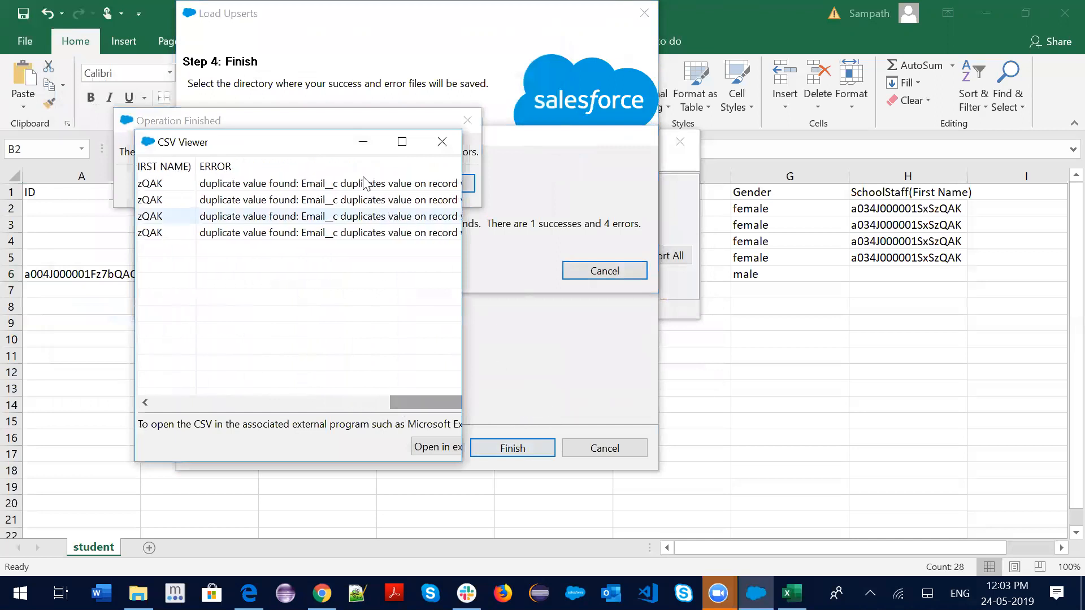
pyautogui.click(449, 144)
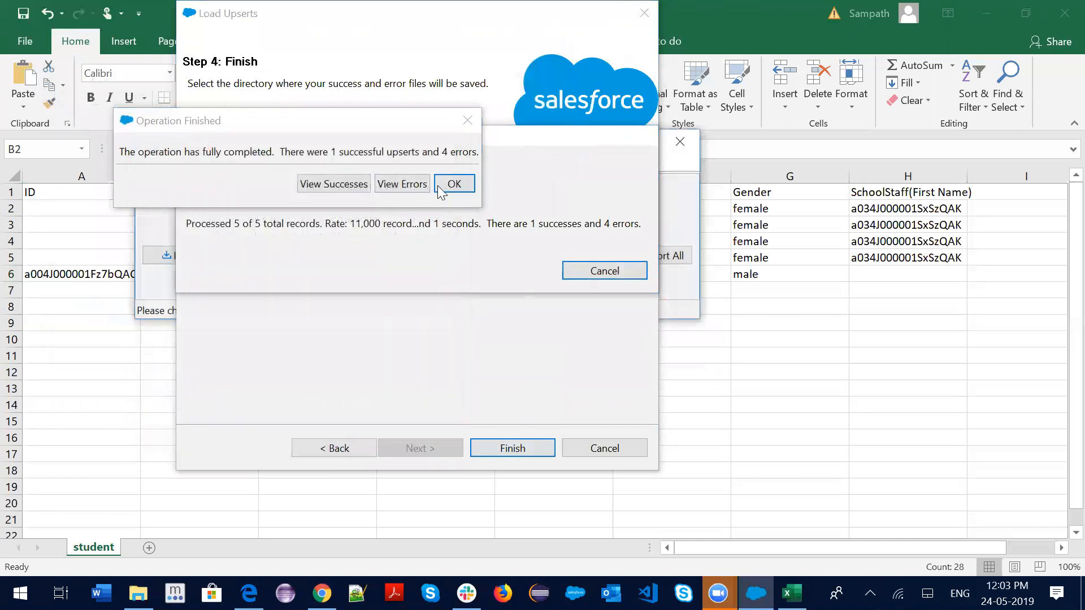
pyautogui.click(441, 187)
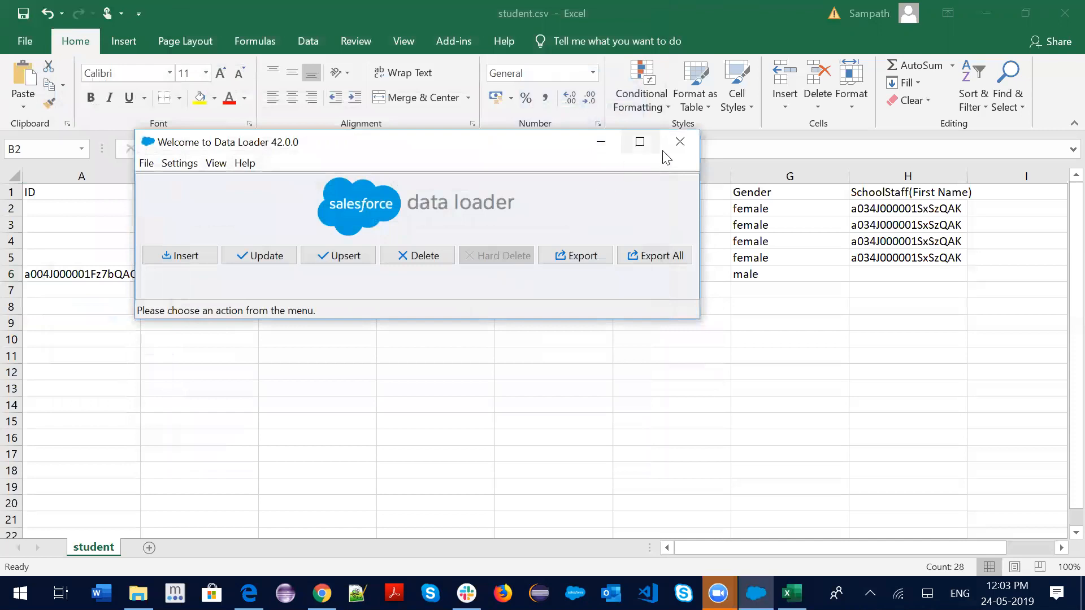
# In student.csv, renumber the E2 and E3 emails to test900 and test901
pyautogui.click(685, 145)
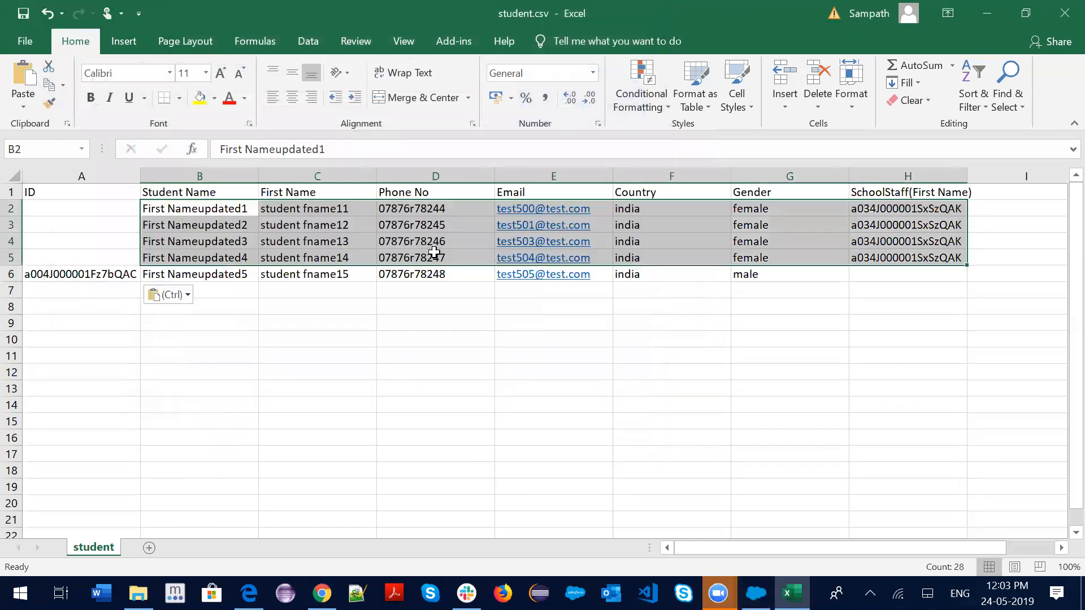
pyautogui.moveTo(567, 333); pyautogui.dragTo(567, 323)
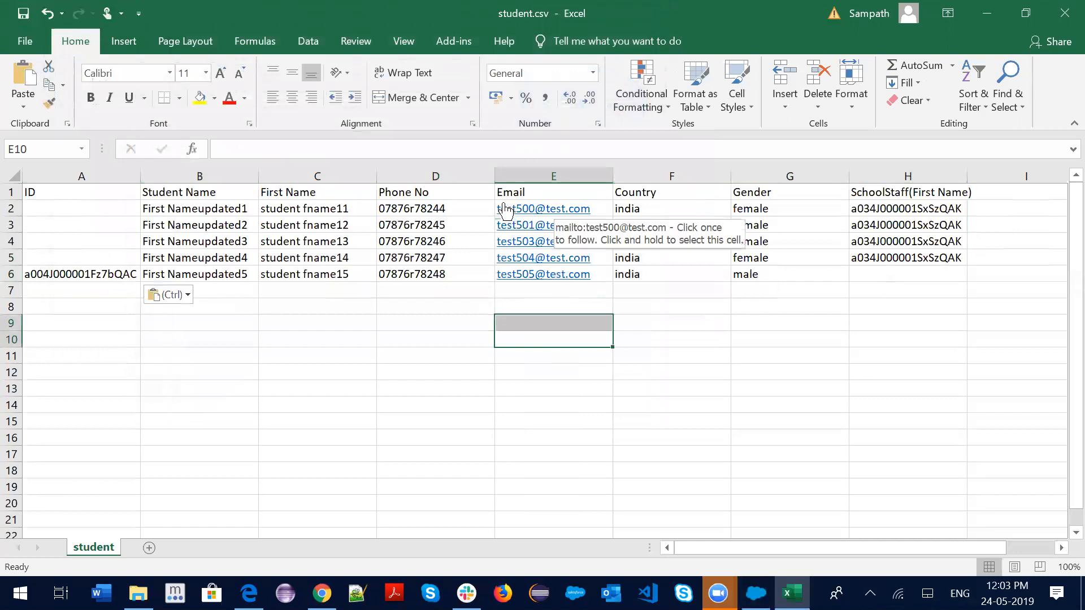
pyautogui.click(245, 149)
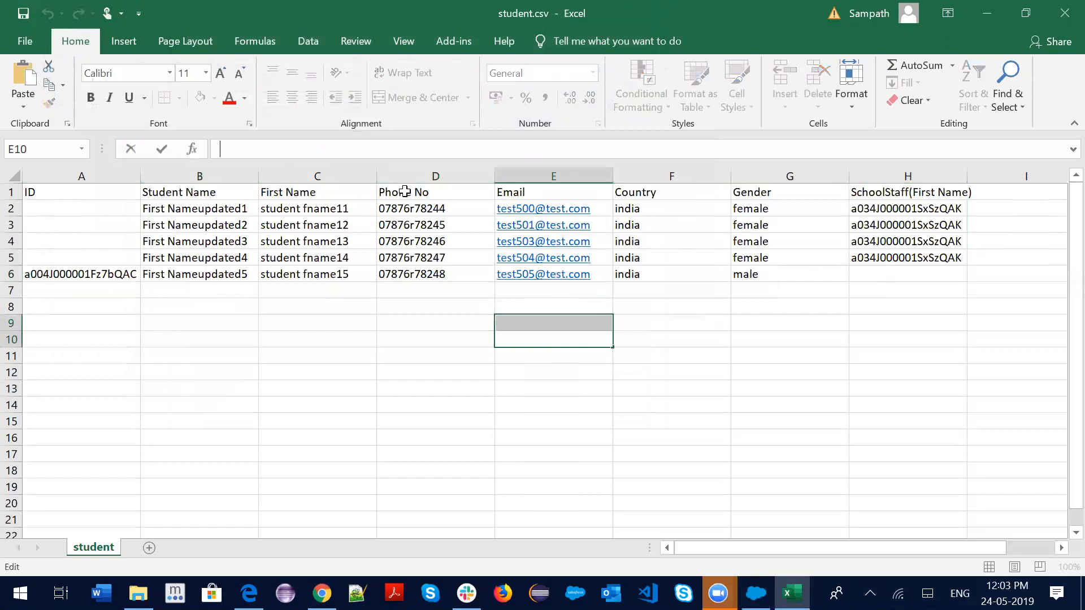
pyautogui.click(606, 210)
pyautogui.click(259, 150)
pyautogui.press('BackSpace')
pyautogui.press('BackSpace')
pyautogui.press('BackSpace')
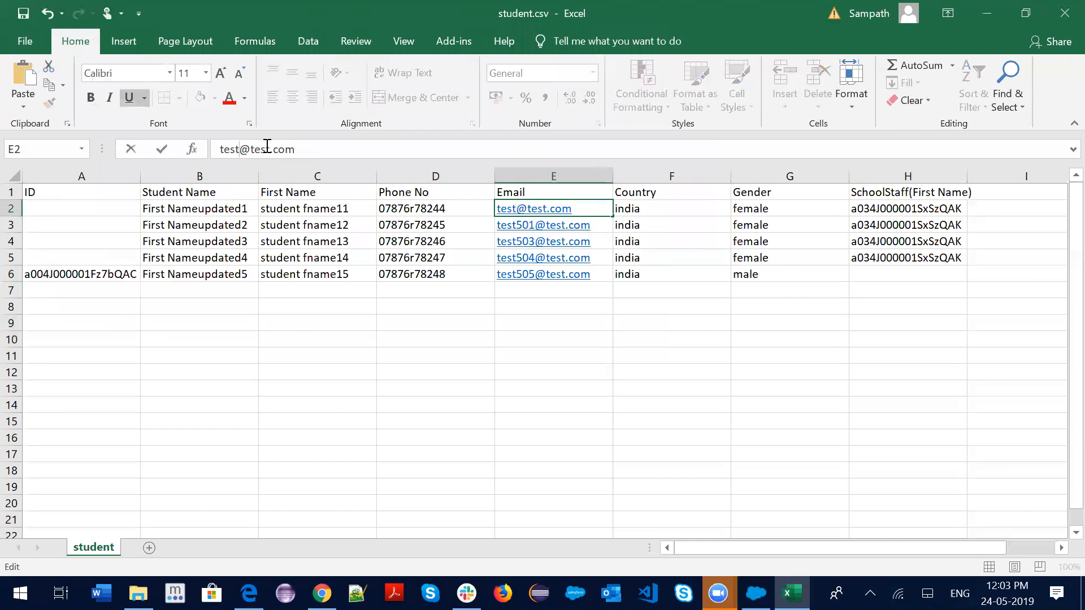
pyautogui.write('900')
pyautogui.press('Return')
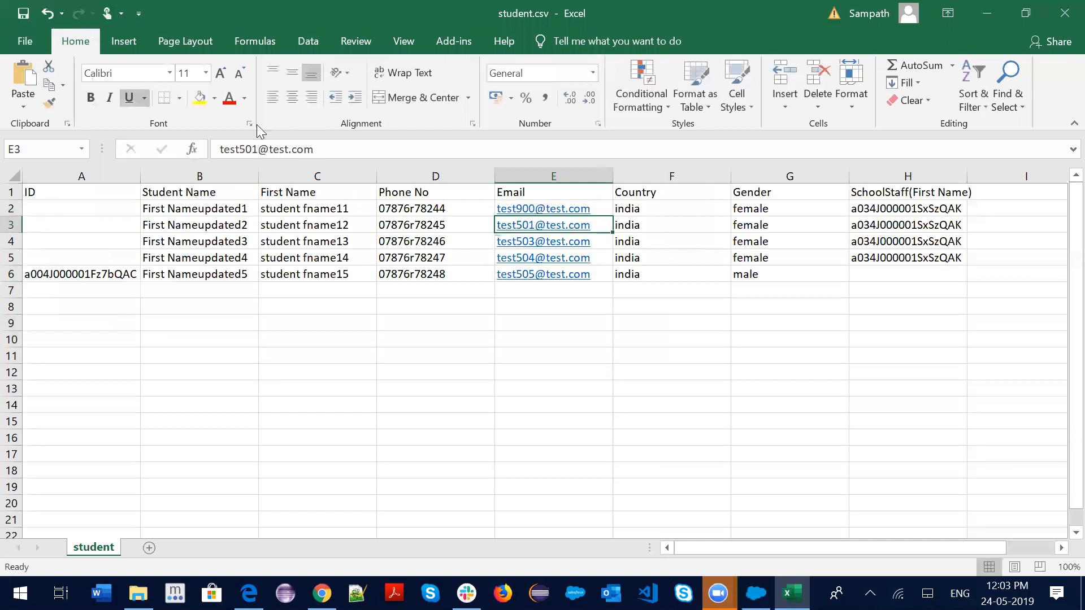
pyautogui.click(258, 150)
pyautogui.press('BackSpace')
pyautogui.press('BackSpace')
pyautogui.press('BackSpace')
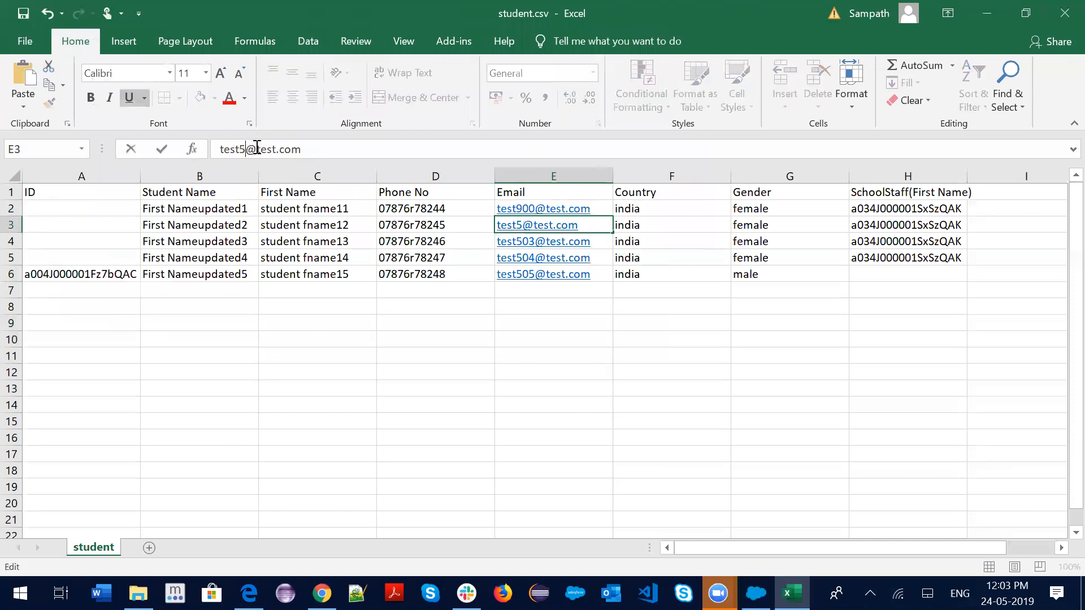
pyautogui.write('901')
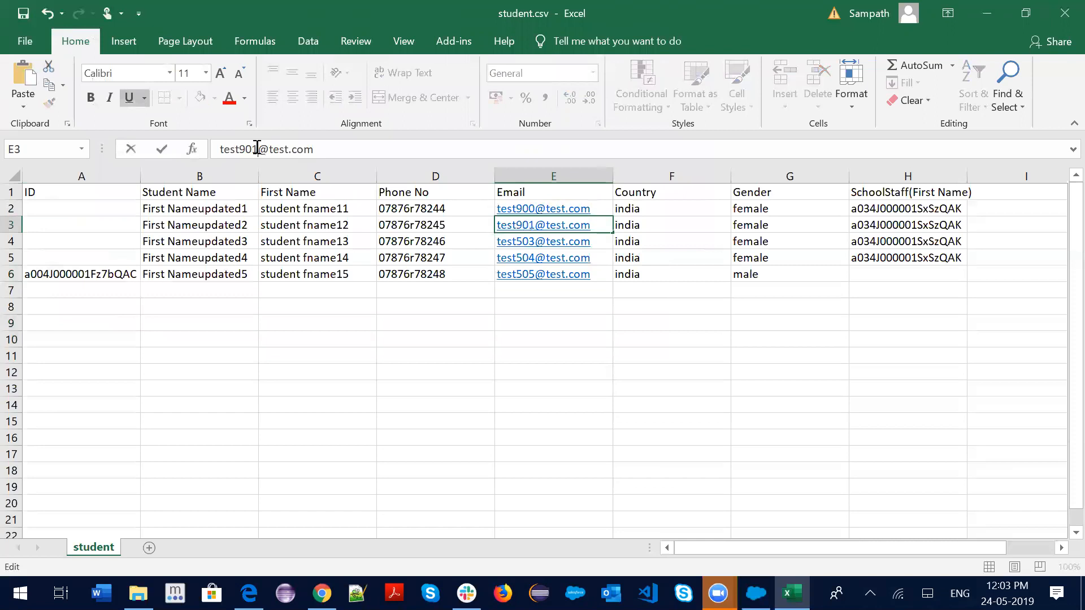
pyautogui.press('Return')
pyautogui.click(259, 151)
pyautogui.press('BackSpace')
pyautogui.press('BackSpace')
pyautogui.press('BackSpace')
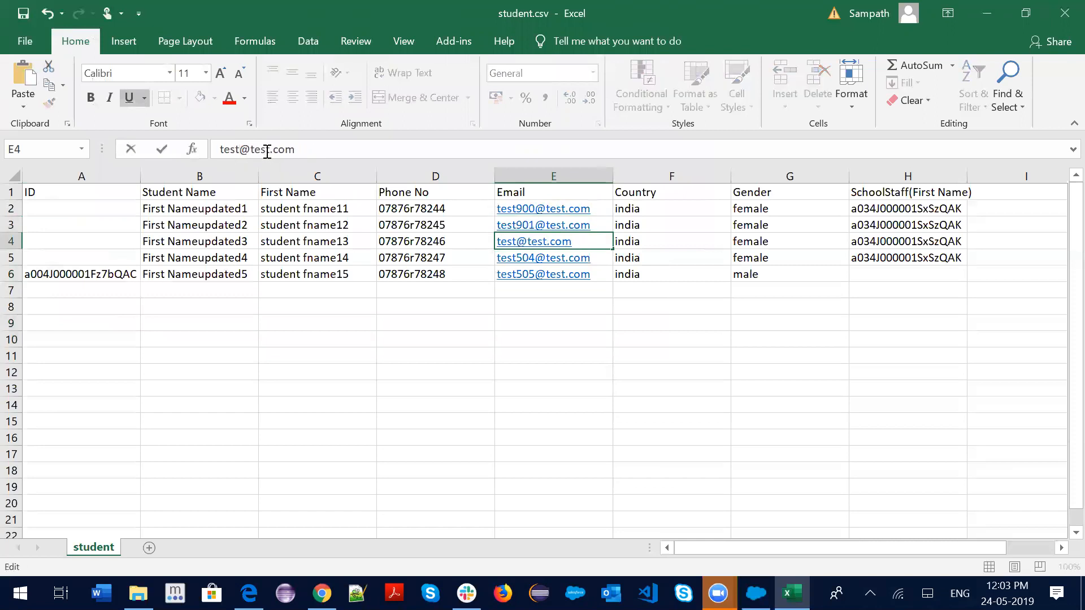
pyautogui.write('90')
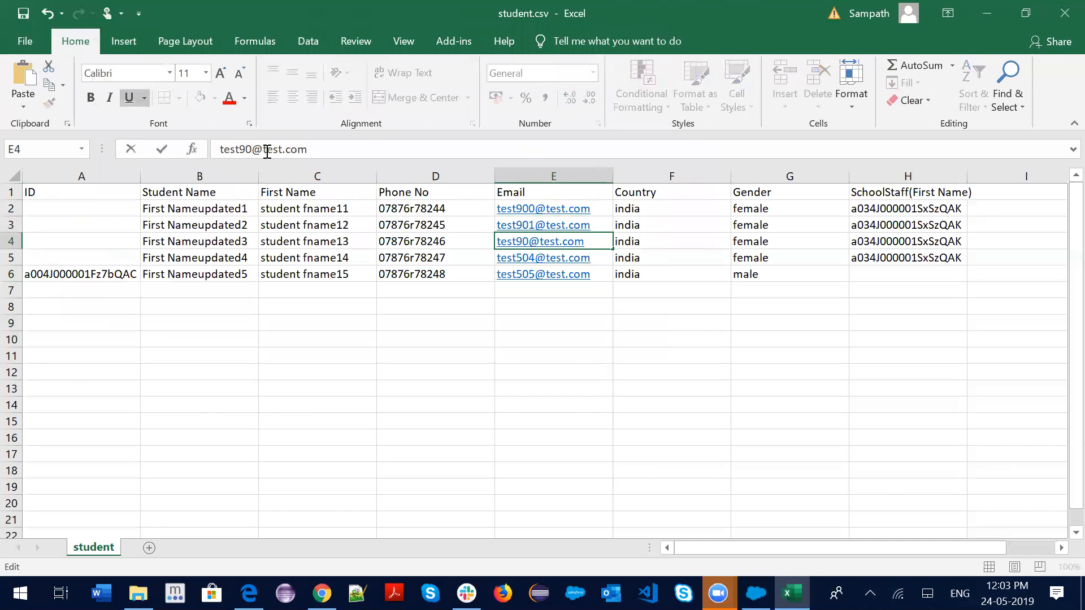
pyautogui.write('3')
pyautogui.press('Return')
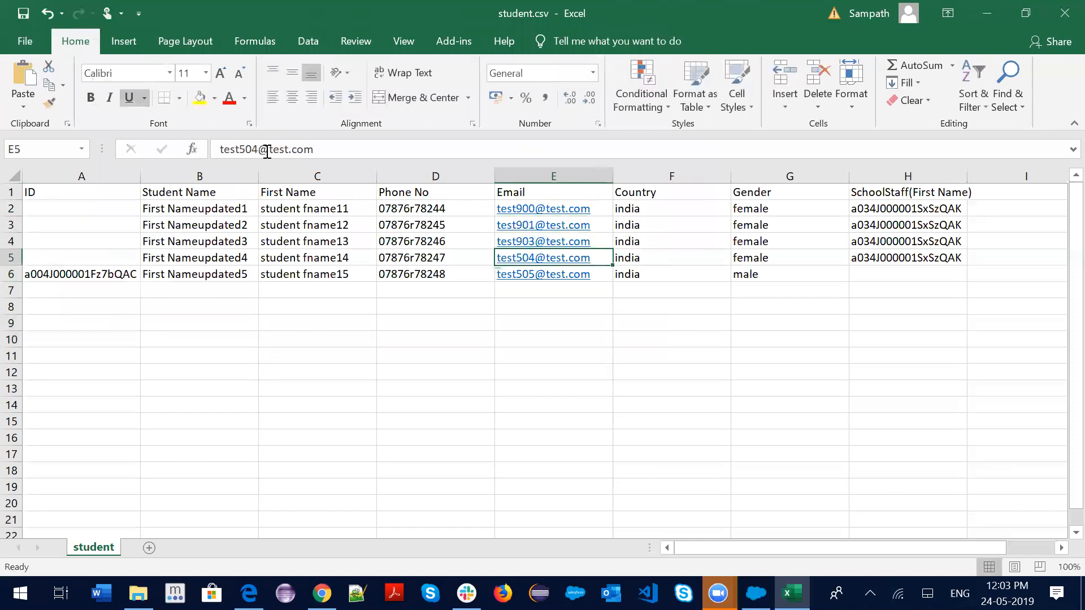
pyautogui.click(256, 149)
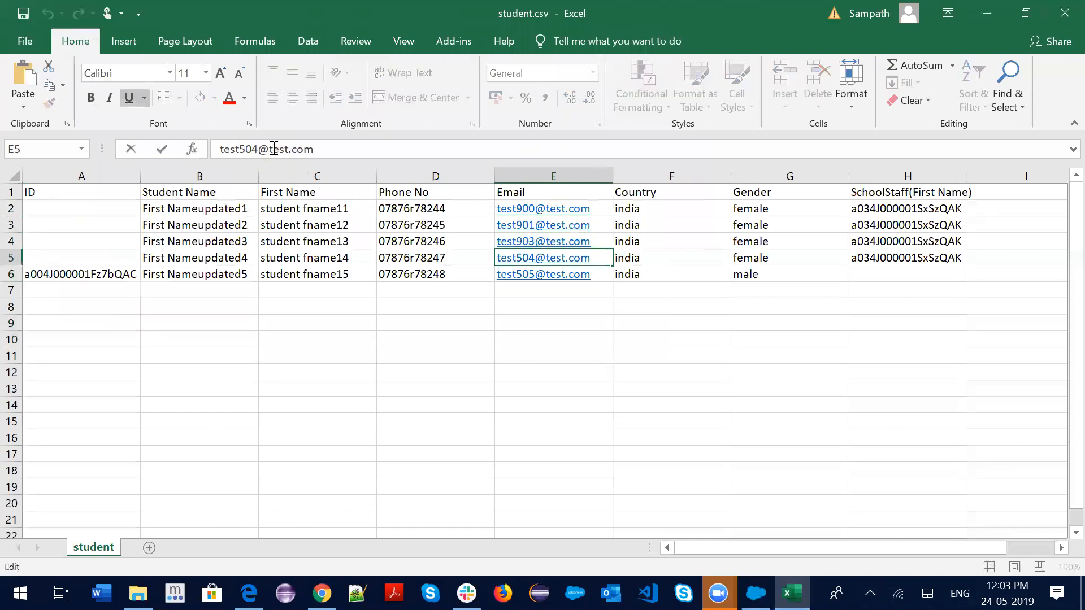
pyautogui.press('BackSpace')
pyautogui.press('BackSpace')
pyautogui.press('BackSpace')
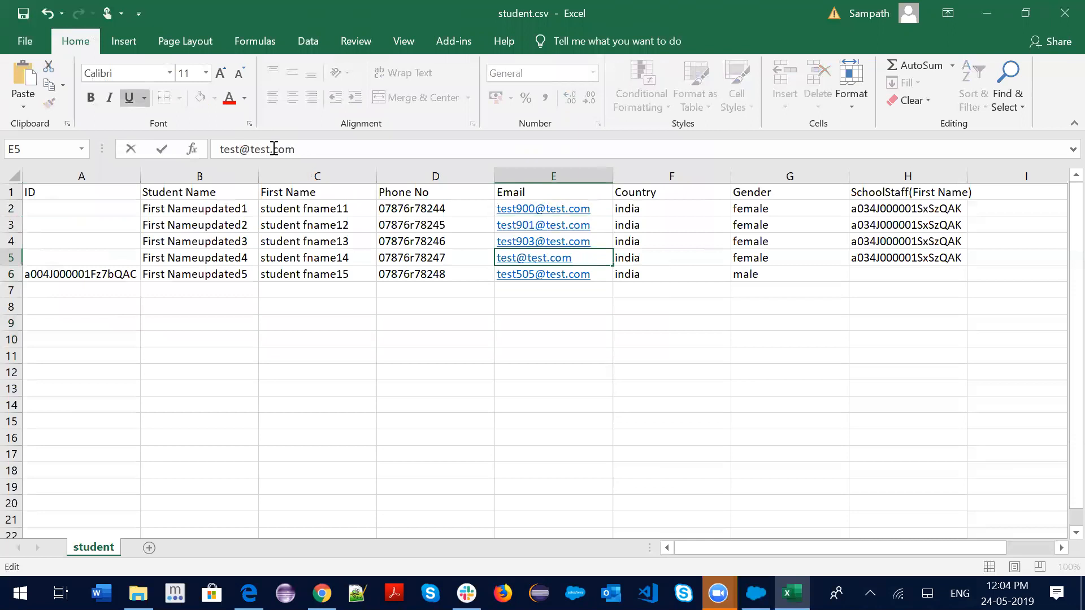
pyautogui.write('904')
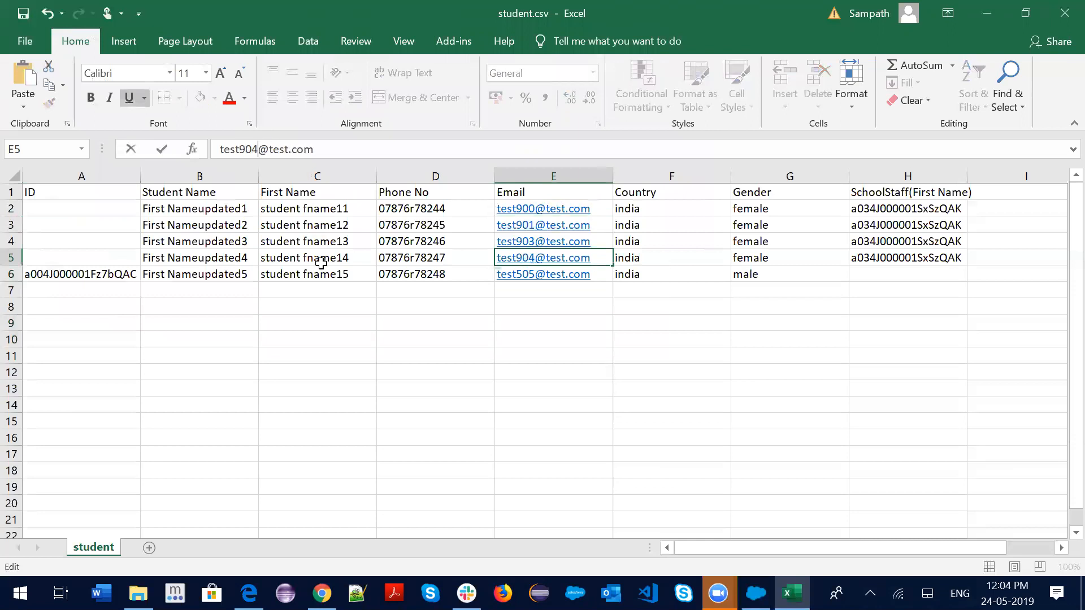
pyautogui.press('Return')
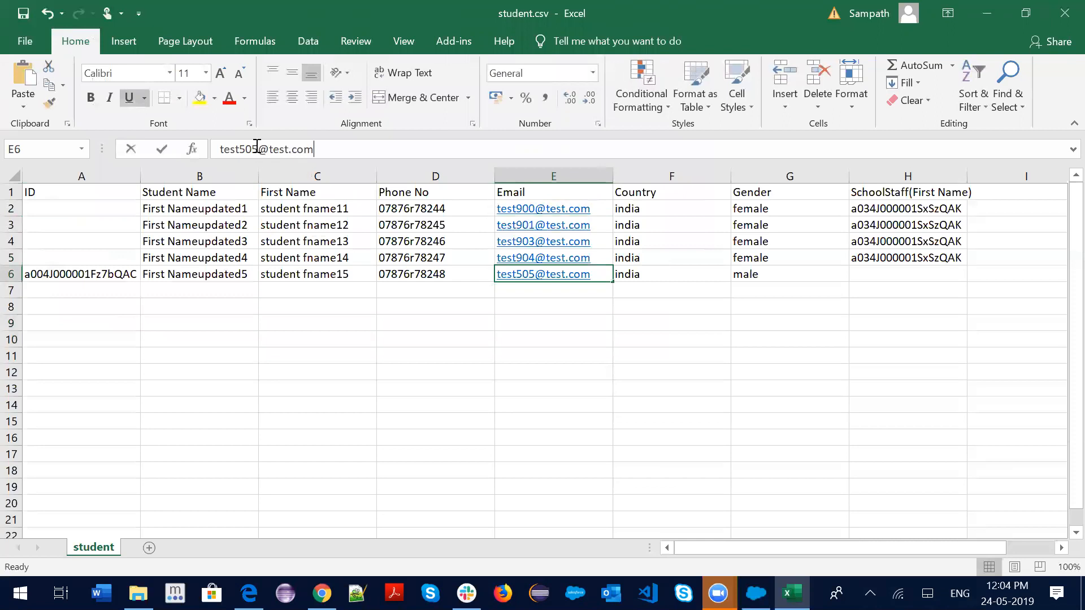
pyautogui.click(258, 148)
pyautogui.press('BackSpace')
pyautogui.press('BackSpace')
pyautogui.press('BackSpace')
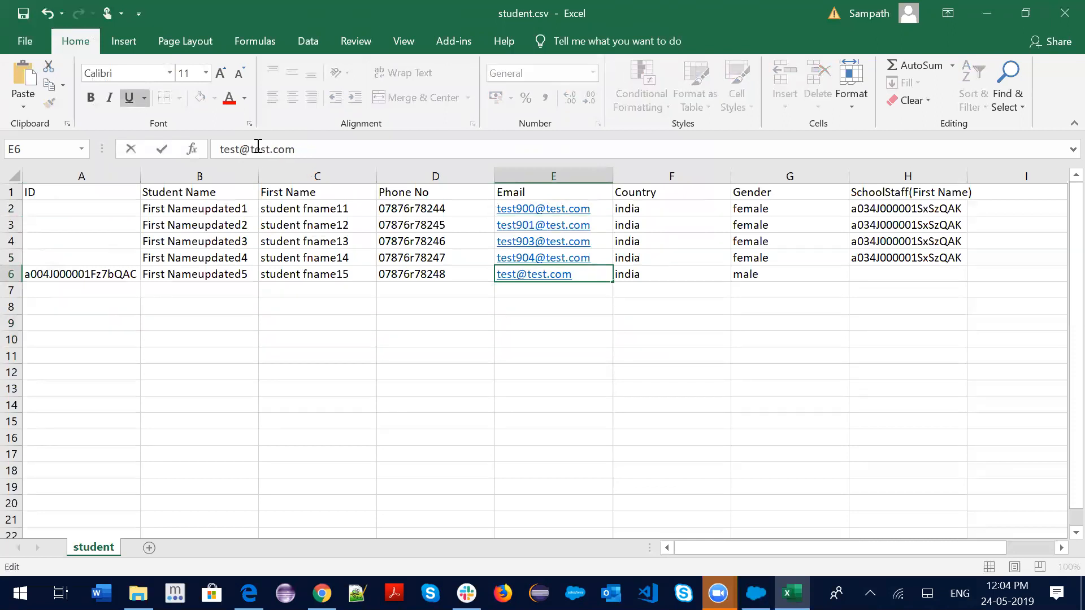
pyautogui.write('905')
pyautogui.press('Return')
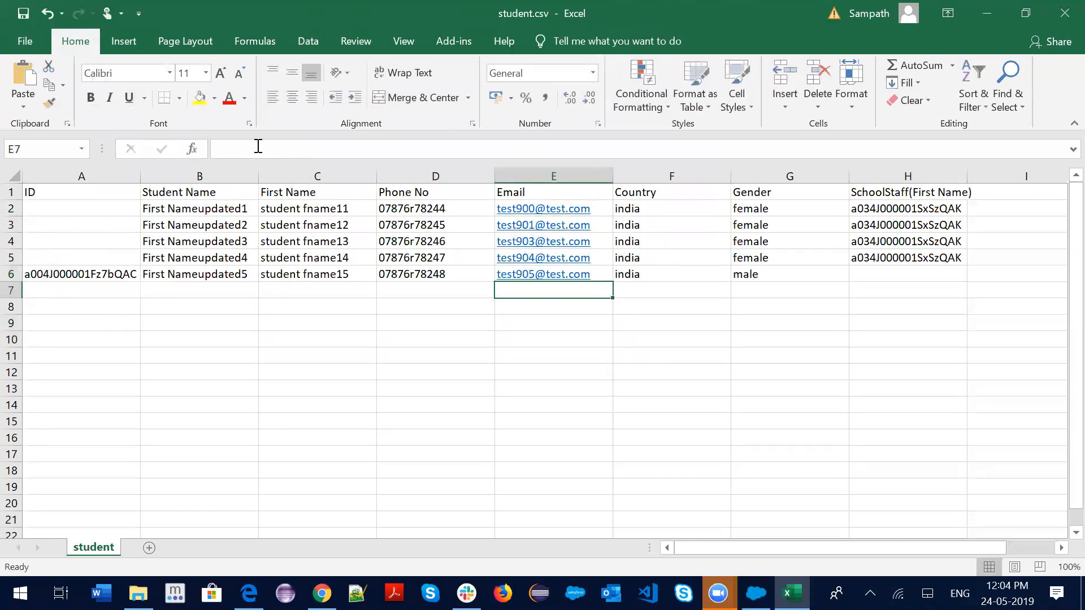
pyautogui.click(737, 339)
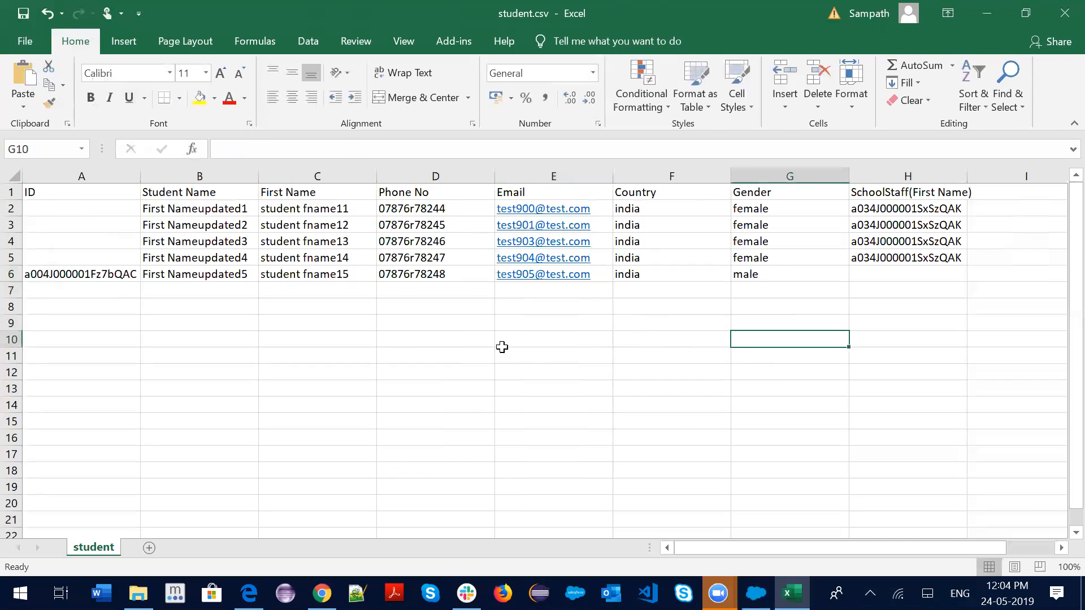
# Keep student.csv in CSV format and start an upsert into the Student object from it
pyautogui.click(482, 349)
pyautogui.click(756, 594)
pyautogui.click(347, 260)
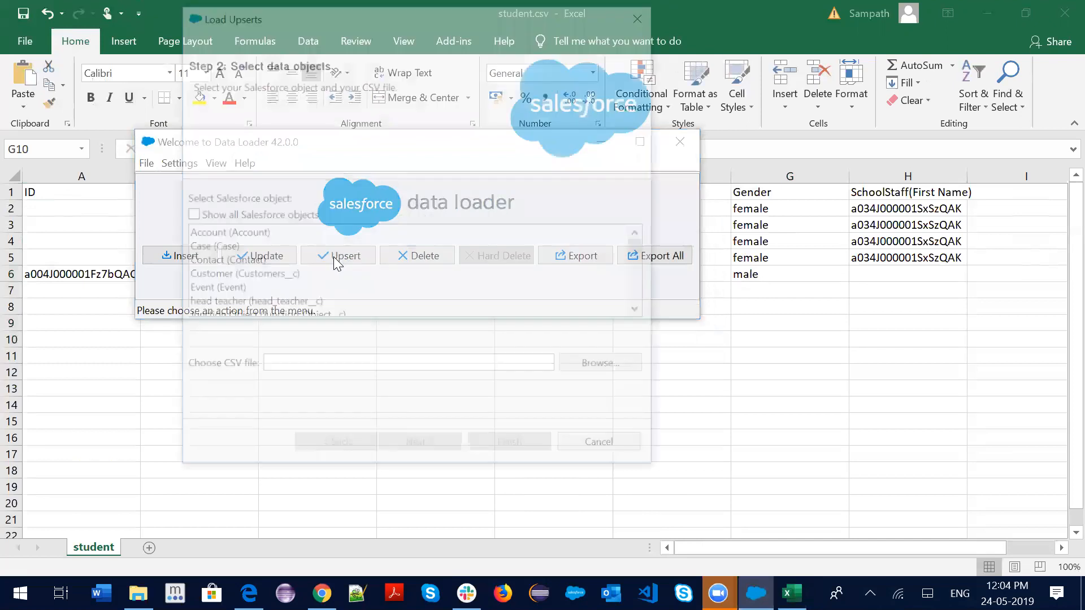
pyautogui.click(246, 276)
pyautogui.press('s')
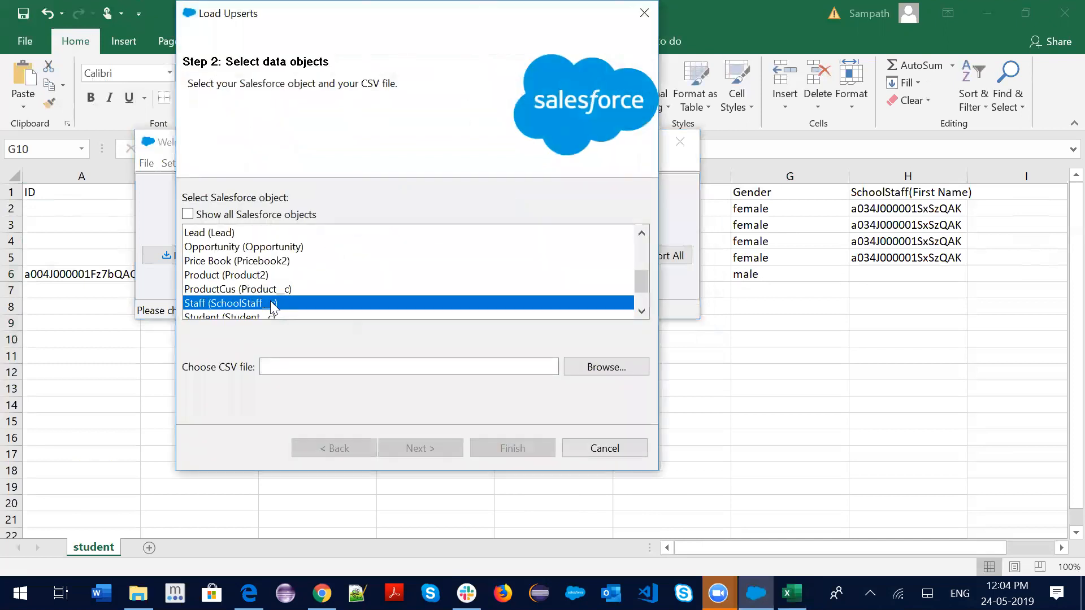
pyautogui.press('s')
pyautogui.click(594, 368)
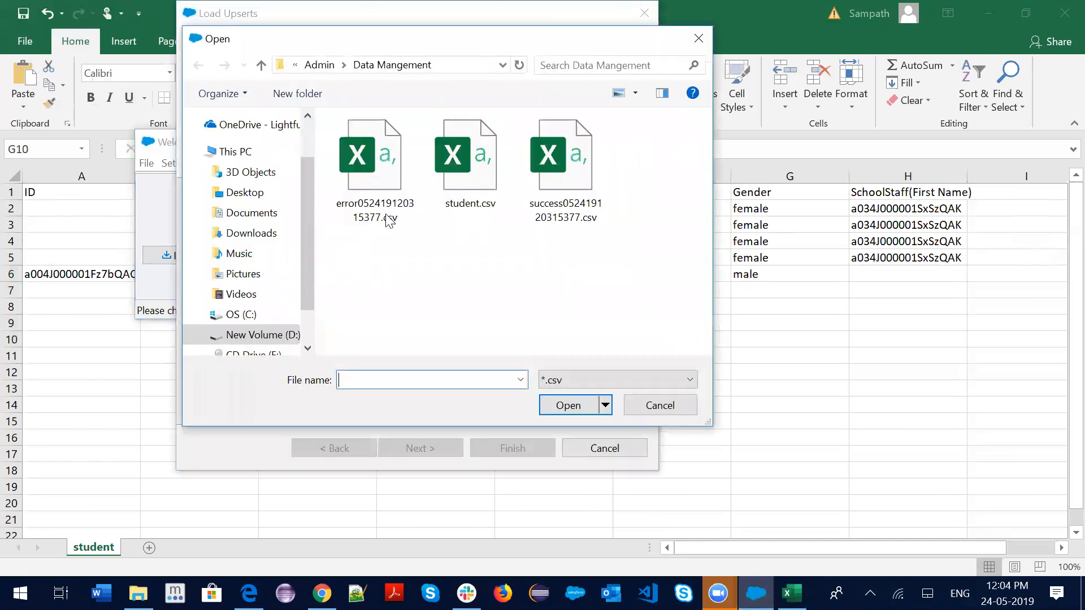
pyautogui.click(478, 172)
pyautogui.click(563, 405)
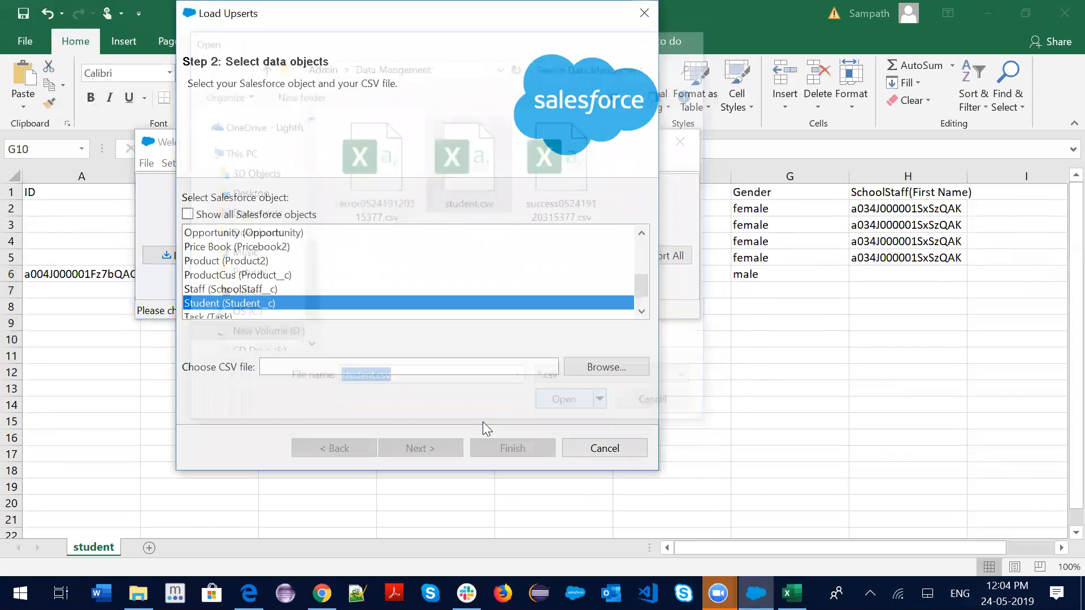
pyautogui.click(445, 449)
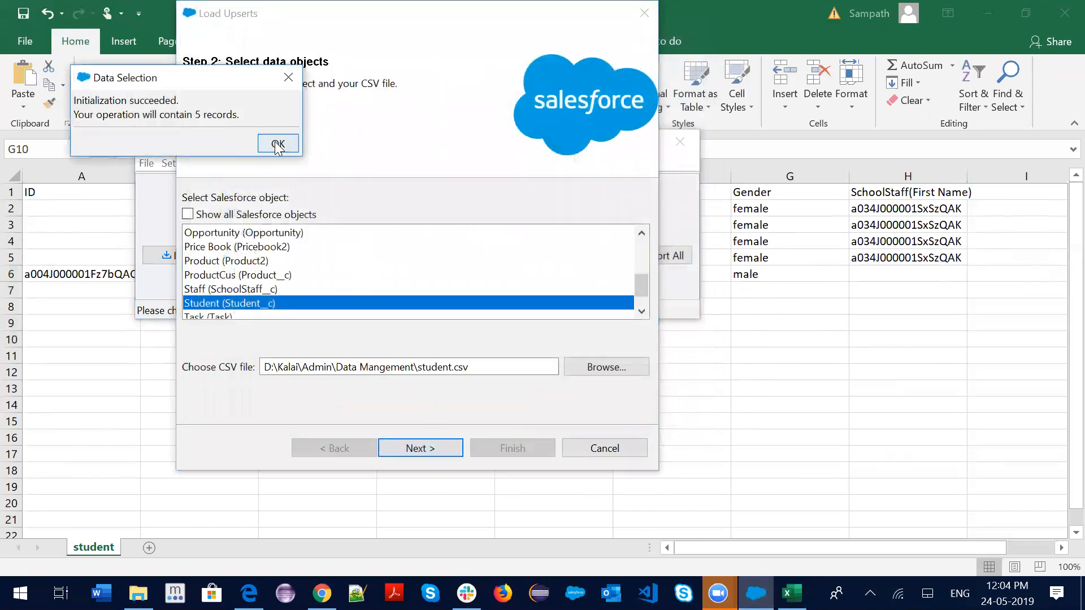
pyautogui.click(272, 146)
# Match records on Id and auto-map fields, adding Phone__c and SchoolStaff__c mappings
pyautogui.click(212, 252)
pyautogui.click(224, 286)
pyautogui.click(418, 449)
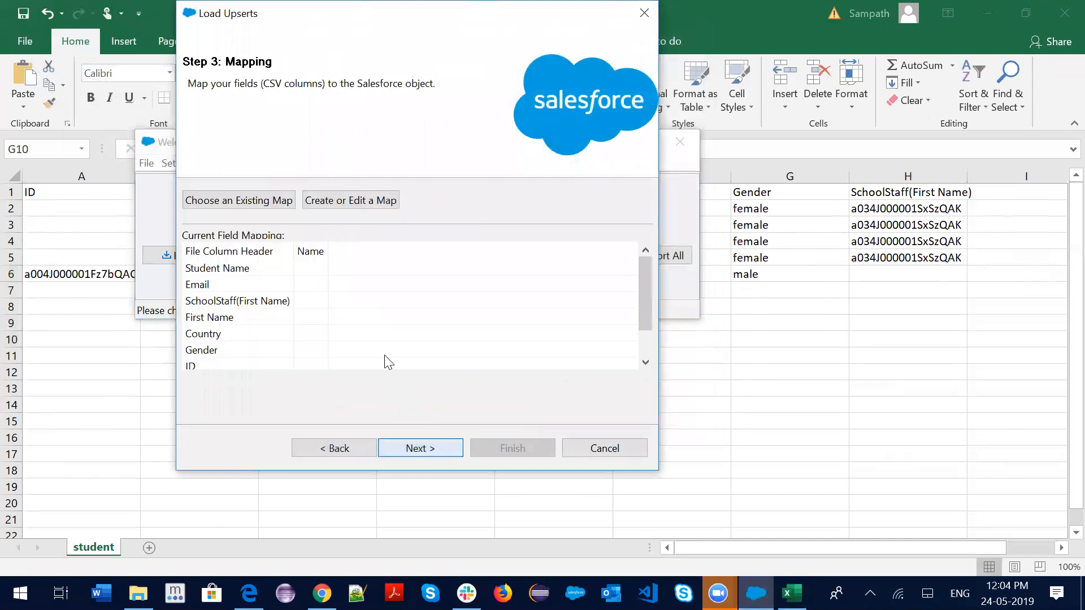
pyautogui.click(322, 201)
pyautogui.click(270, 146)
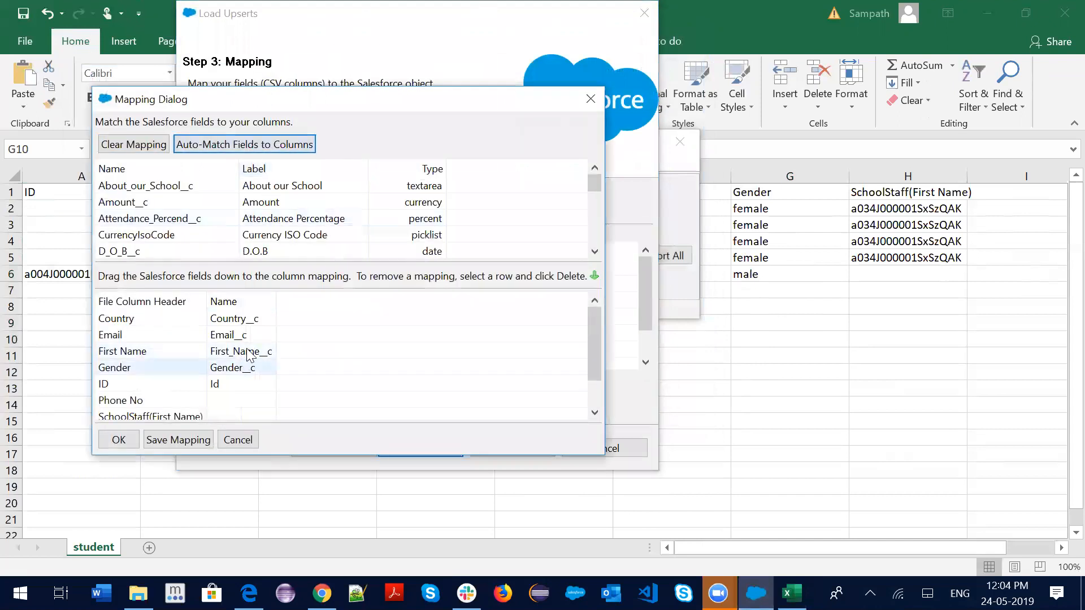
pyautogui.scroll(-1, 280, 244)
pyautogui.scroll(-3, 277, 242)
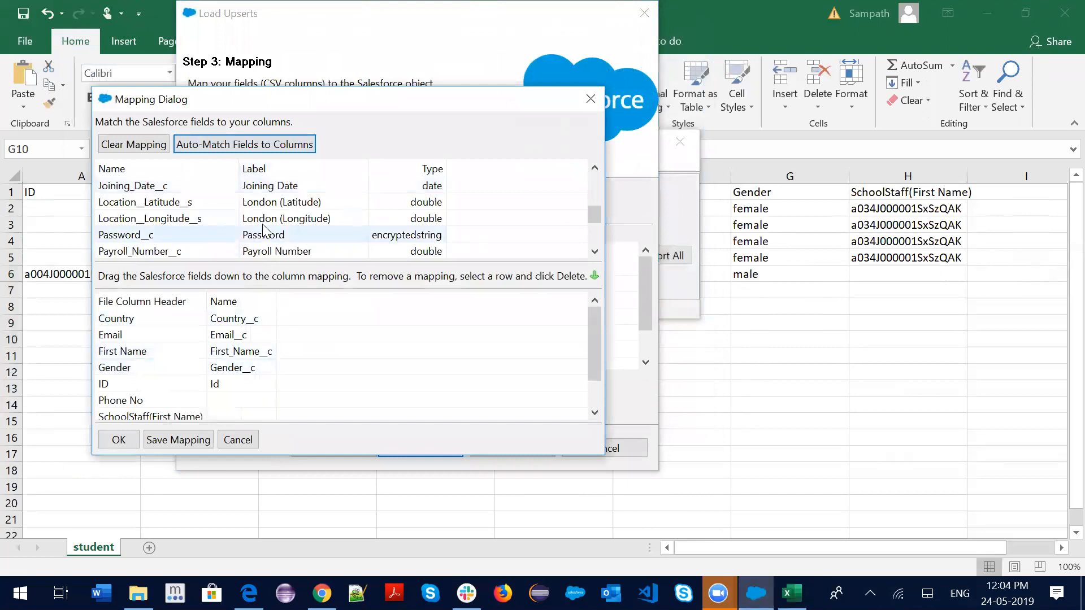
pyautogui.moveTo(264, 223); pyautogui.dragTo(242, 403)
pyautogui.scroll(-1, 305, 356)
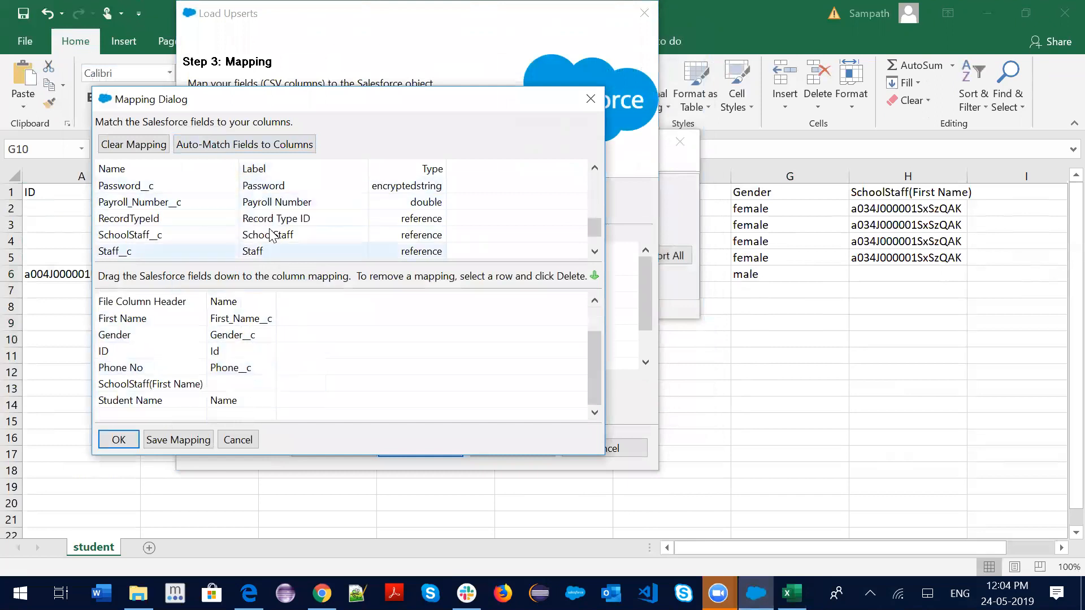
pyautogui.moveTo(283, 234); pyautogui.dragTo(238, 384)
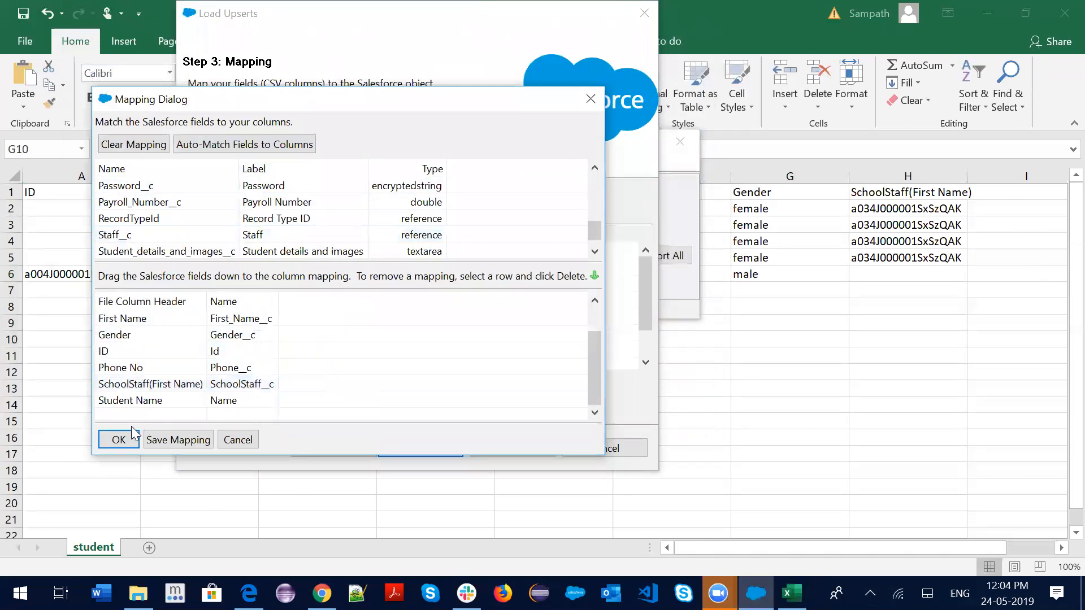
pyautogui.click(118, 439)
# Run the upsert for 5 successes and 0 errors, then close Data Loader
pyautogui.click(436, 443)
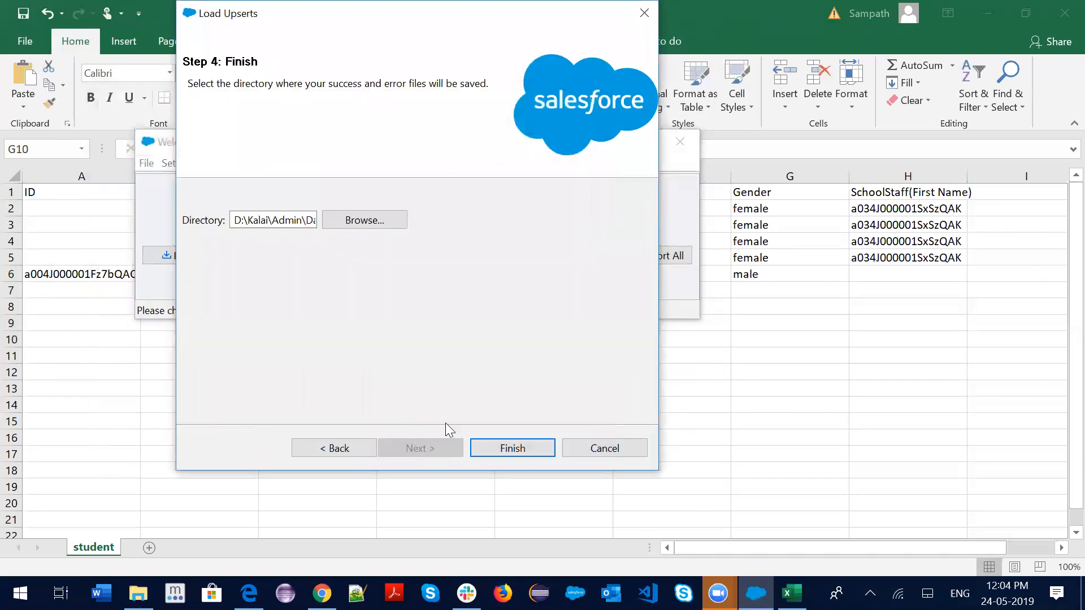
pyautogui.click(513, 452)
pyautogui.click(600, 358)
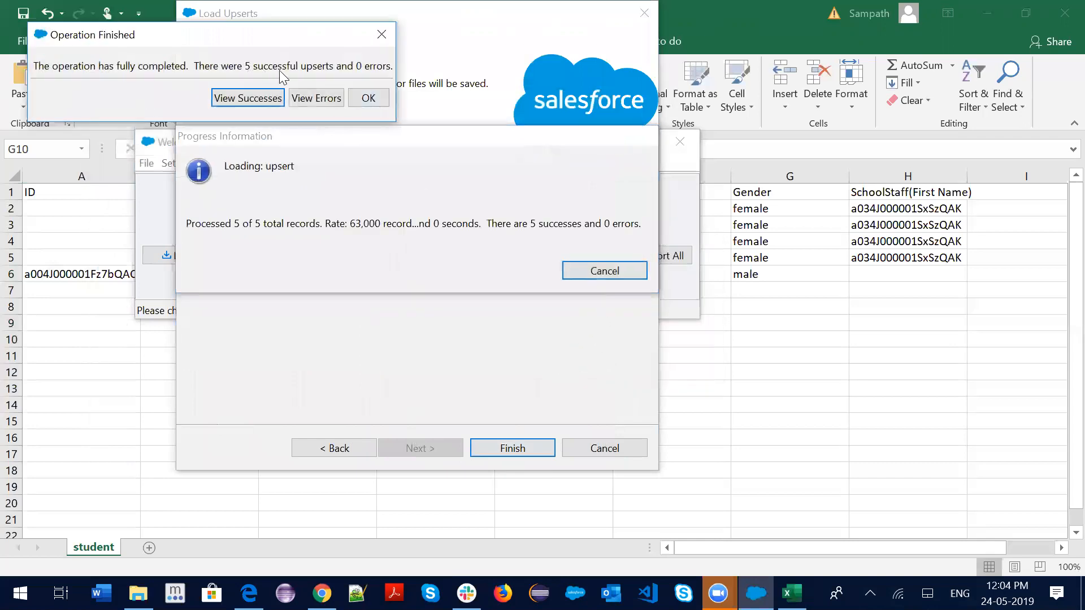
pyautogui.click(364, 99)
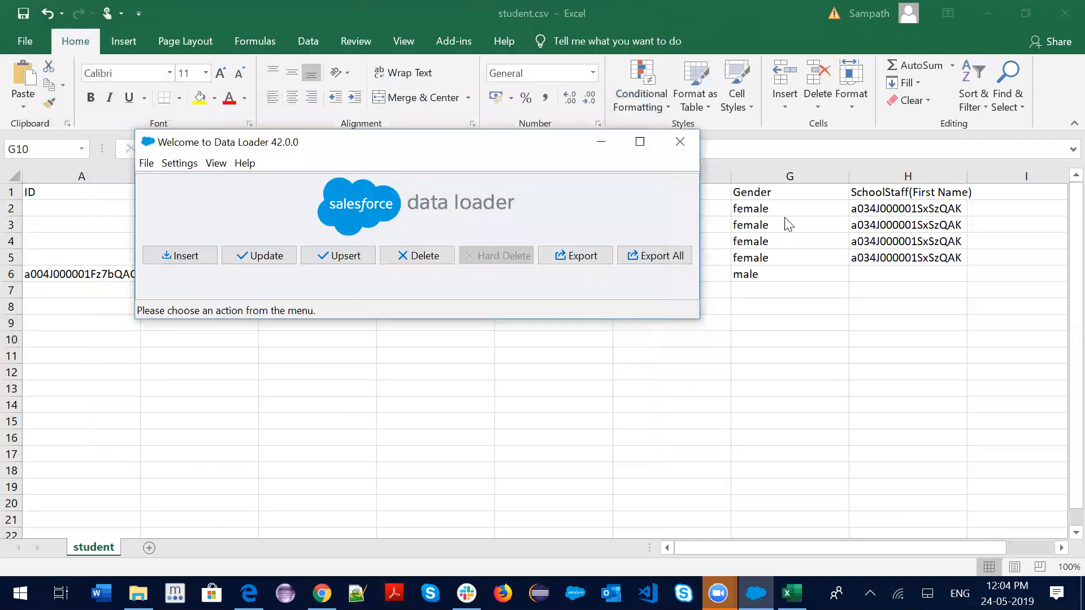
pyautogui.click(680, 142)
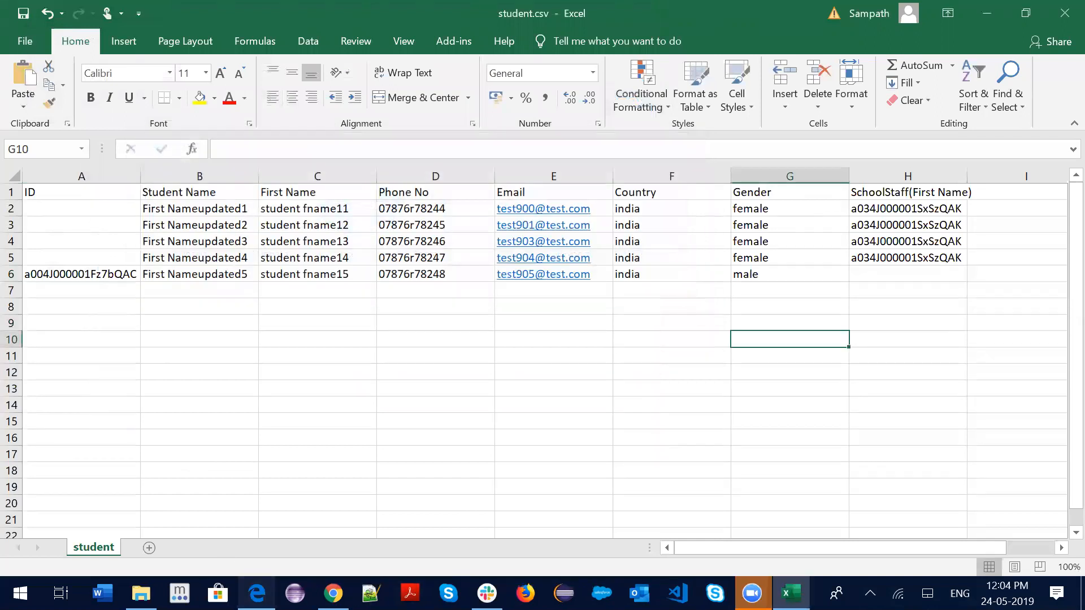
# Open the First Nameupdated5 student record in Chrome and check its name and phone values
pyautogui.click(248, 593)
pyautogui.click(333, 593)
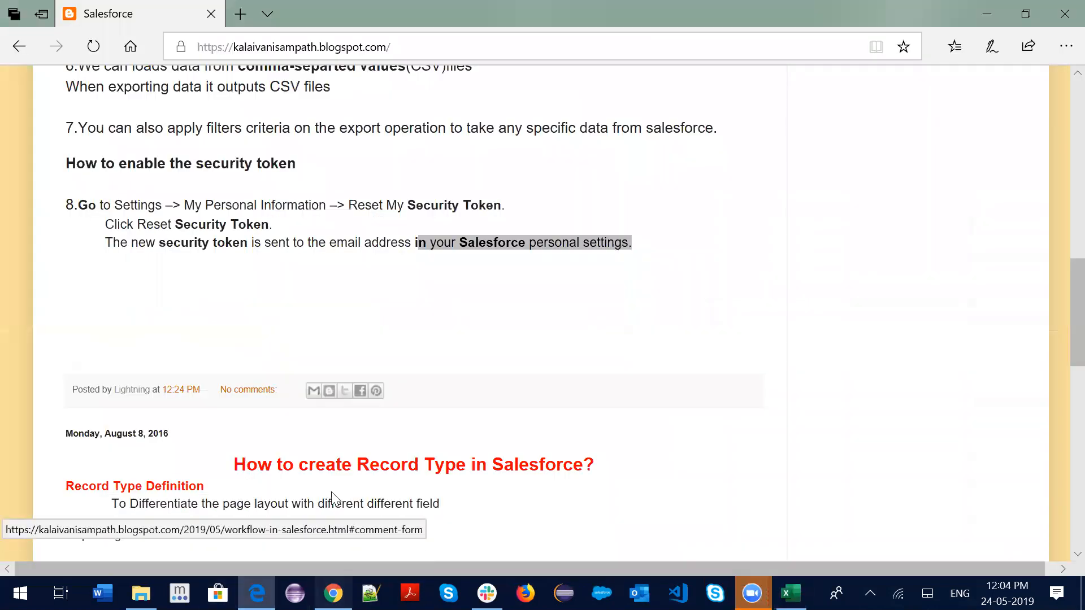
pyautogui.click(340, 150)
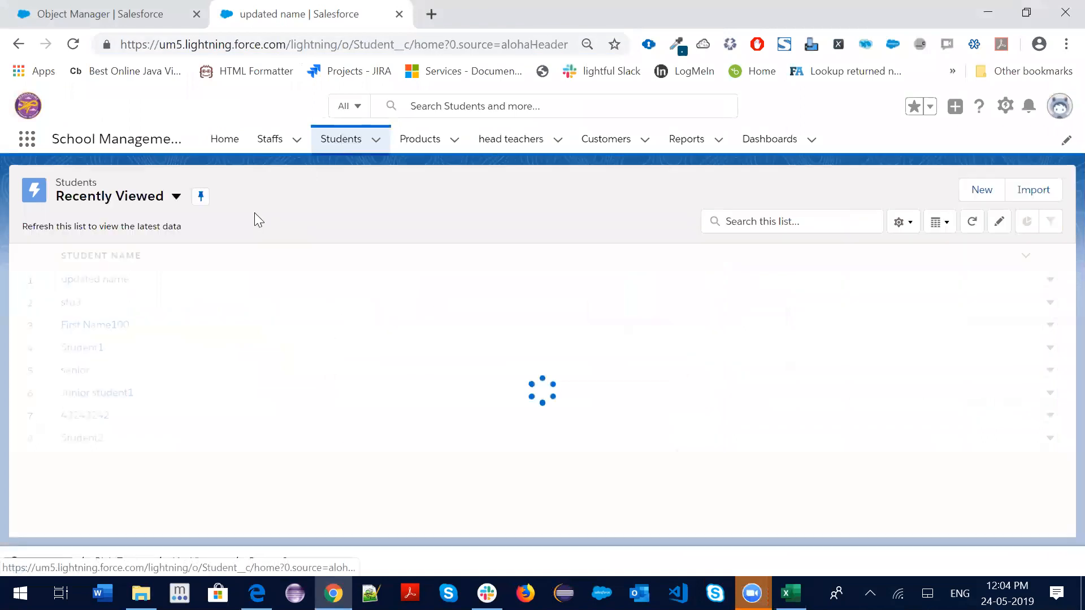
pyautogui.click(97, 280)
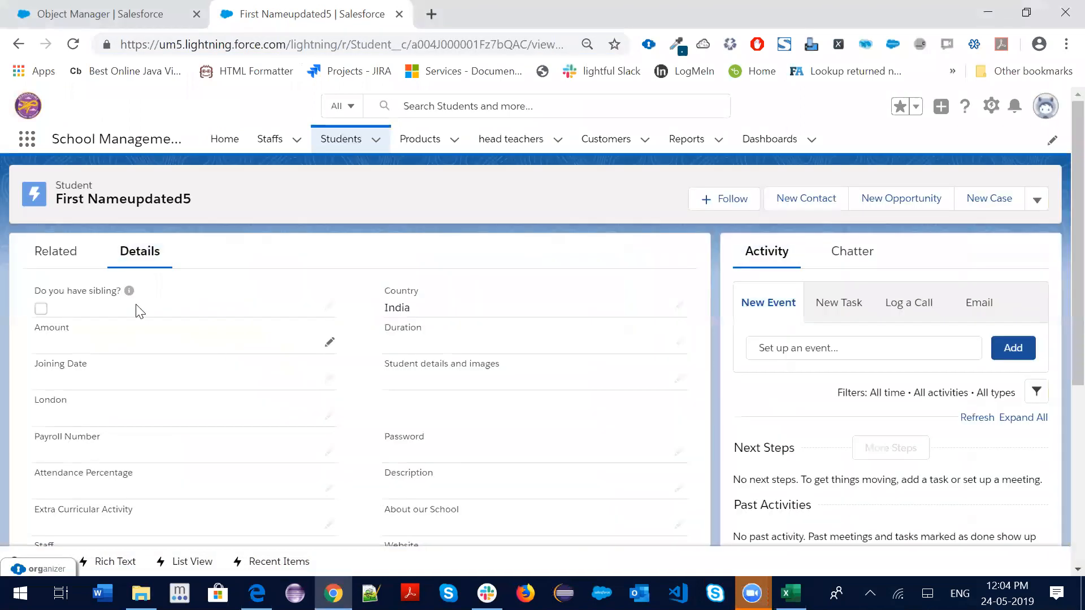
pyautogui.scroll(-10, 158, 427)
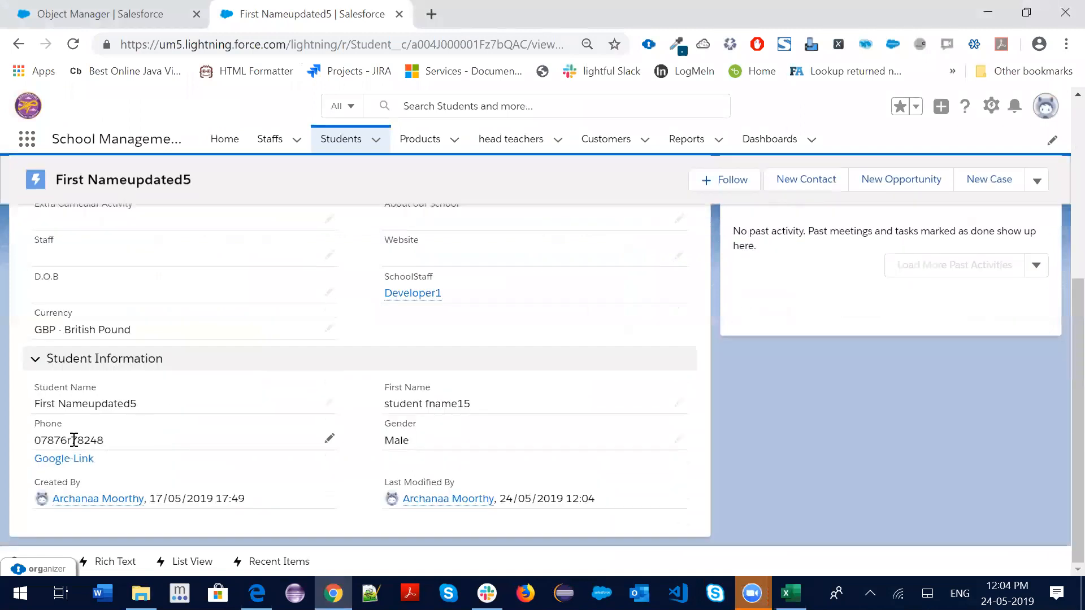
pyautogui.moveTo(148, 408); pyautogui.dragTo(33, 403)
pyautogui.moveTo(105, 440); pyautogui.dragTo(34, 439)
pyautogui.scroll(5, 362, 374)
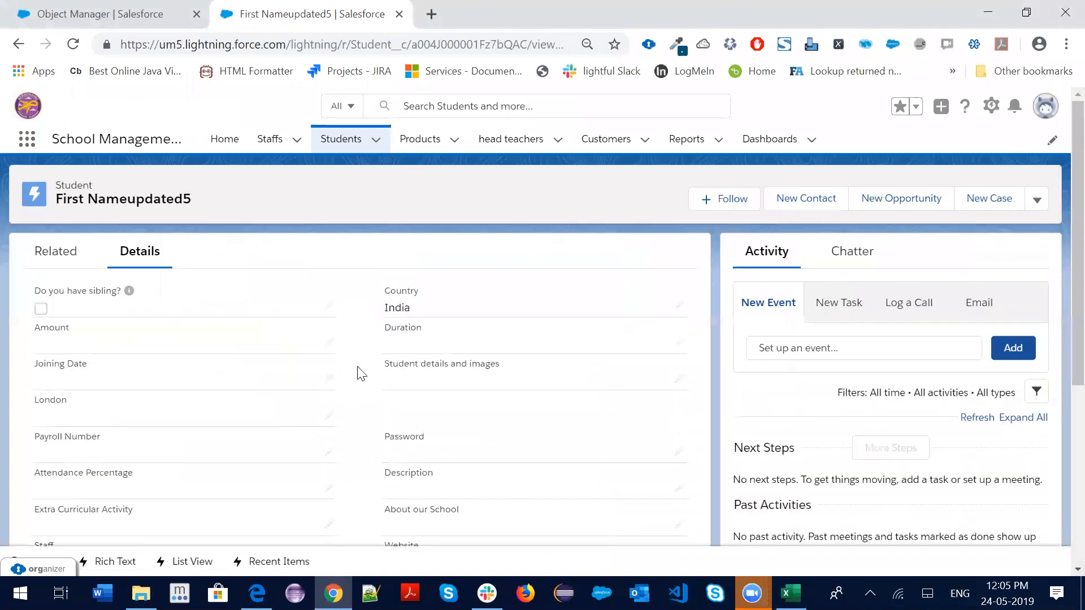
pyautogui.click(334, 148)
# Open Staff1's Related tab and view all of its linked Students
pyautogui.click(270, 139)
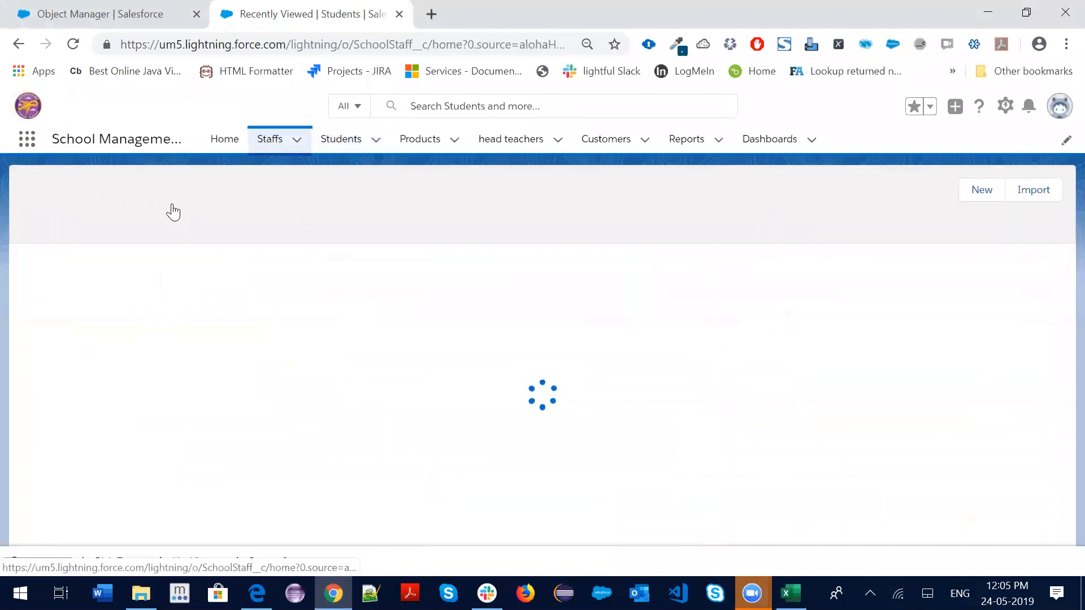
pyautogui.click(100, 281)
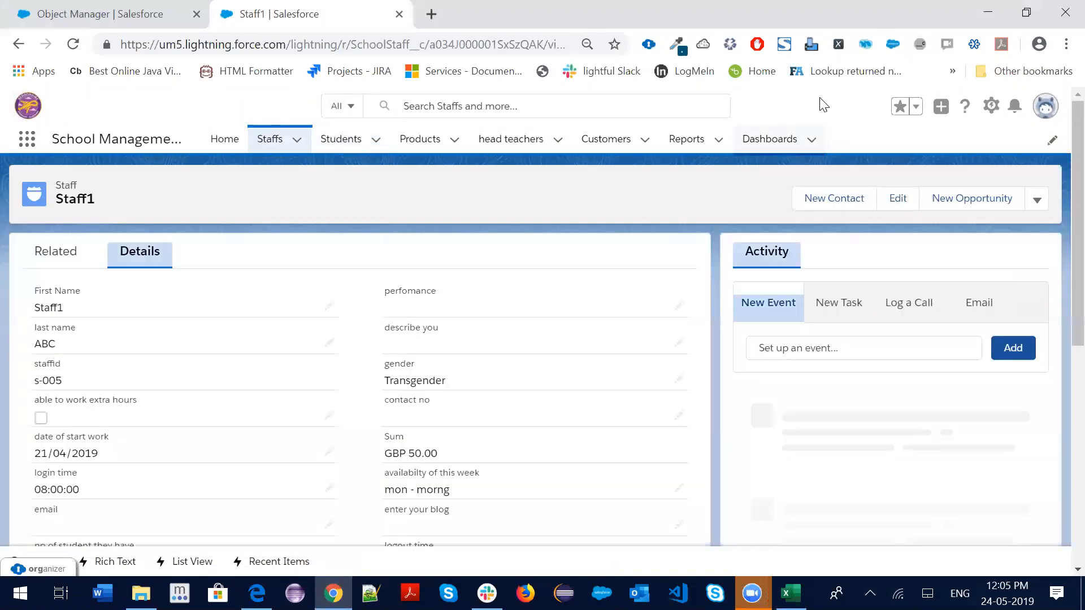
pyautogui.scroll(-5, 154, 414)
pyautogui.scroll(-3, 206, 418)
pyautogui.scroll(8, 85, 271)
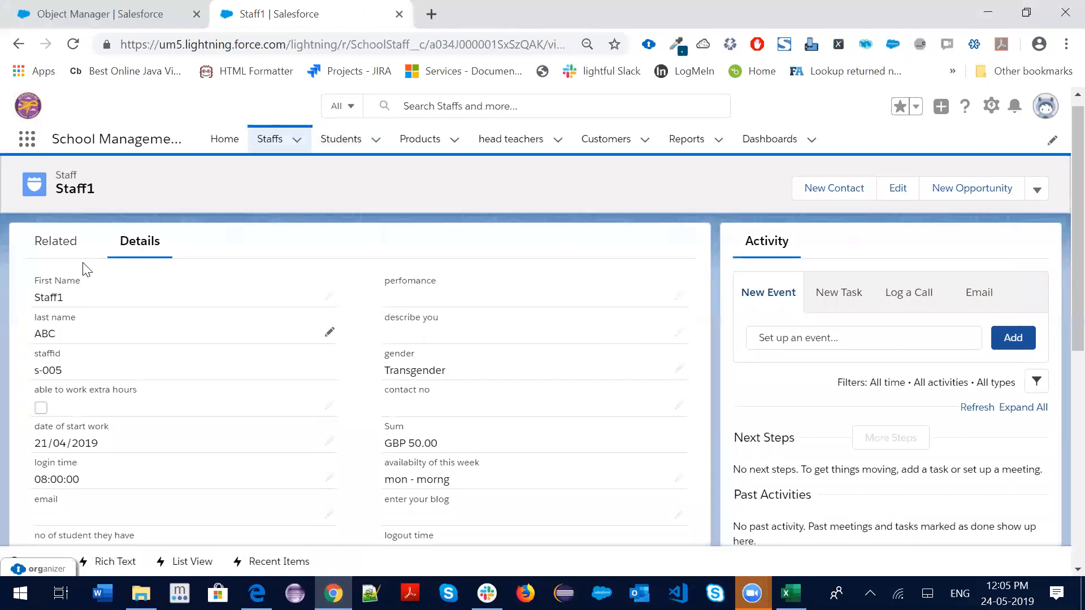
pyautogui.click(51, 251)
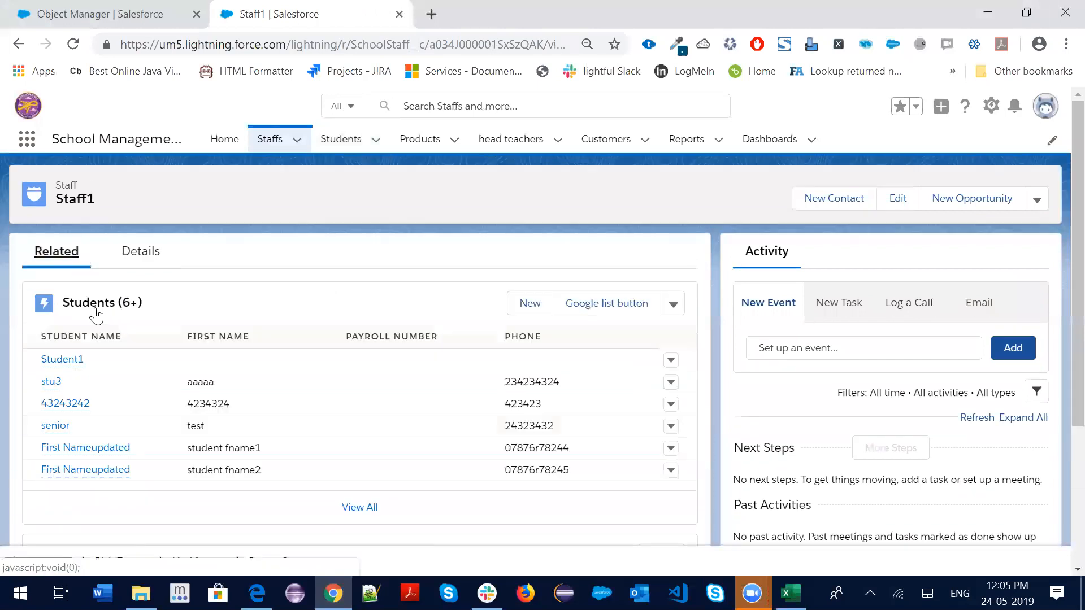
pyautogui.click(351, 507)
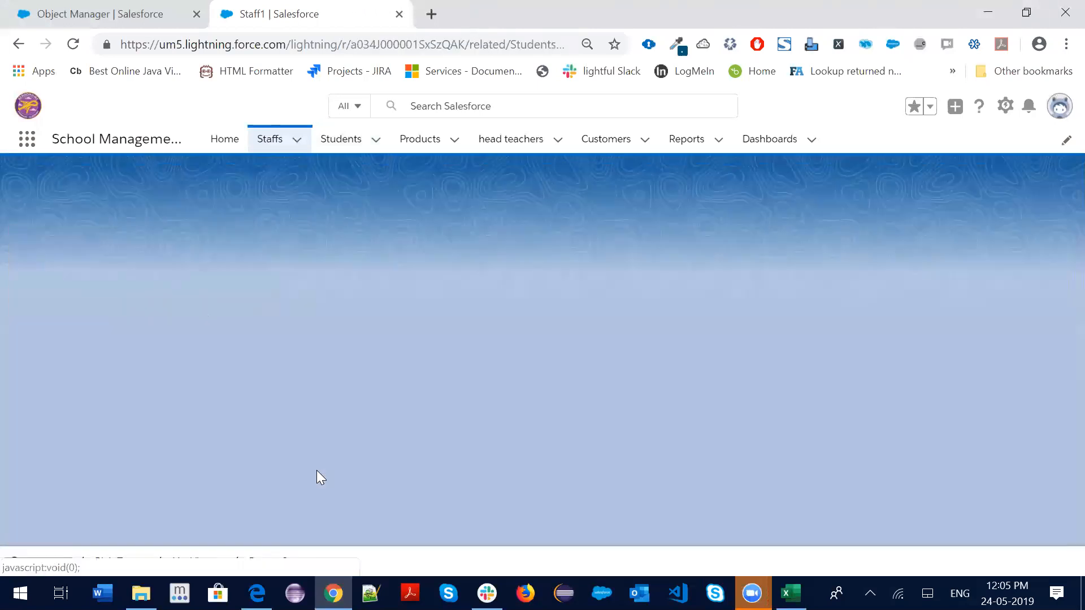